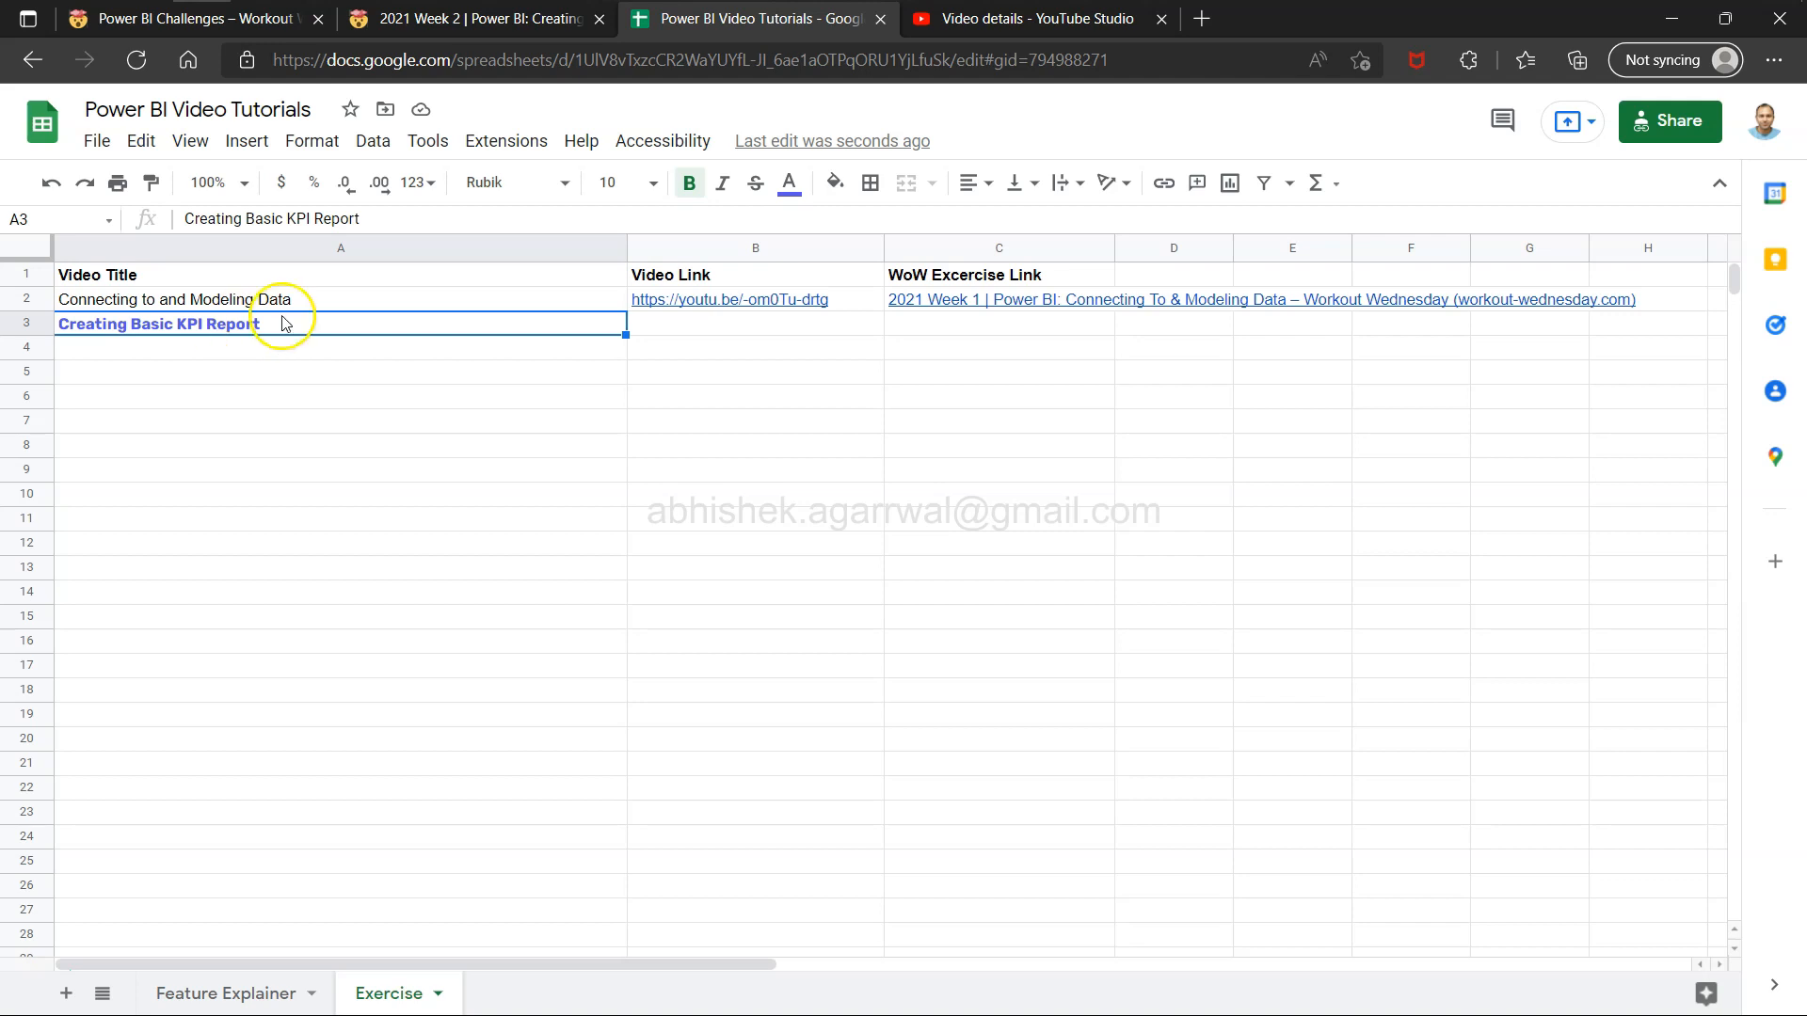
Open the 2021 Week 2 challenge page and page through both pages of the sample KPI report.
left_click(507, 19)
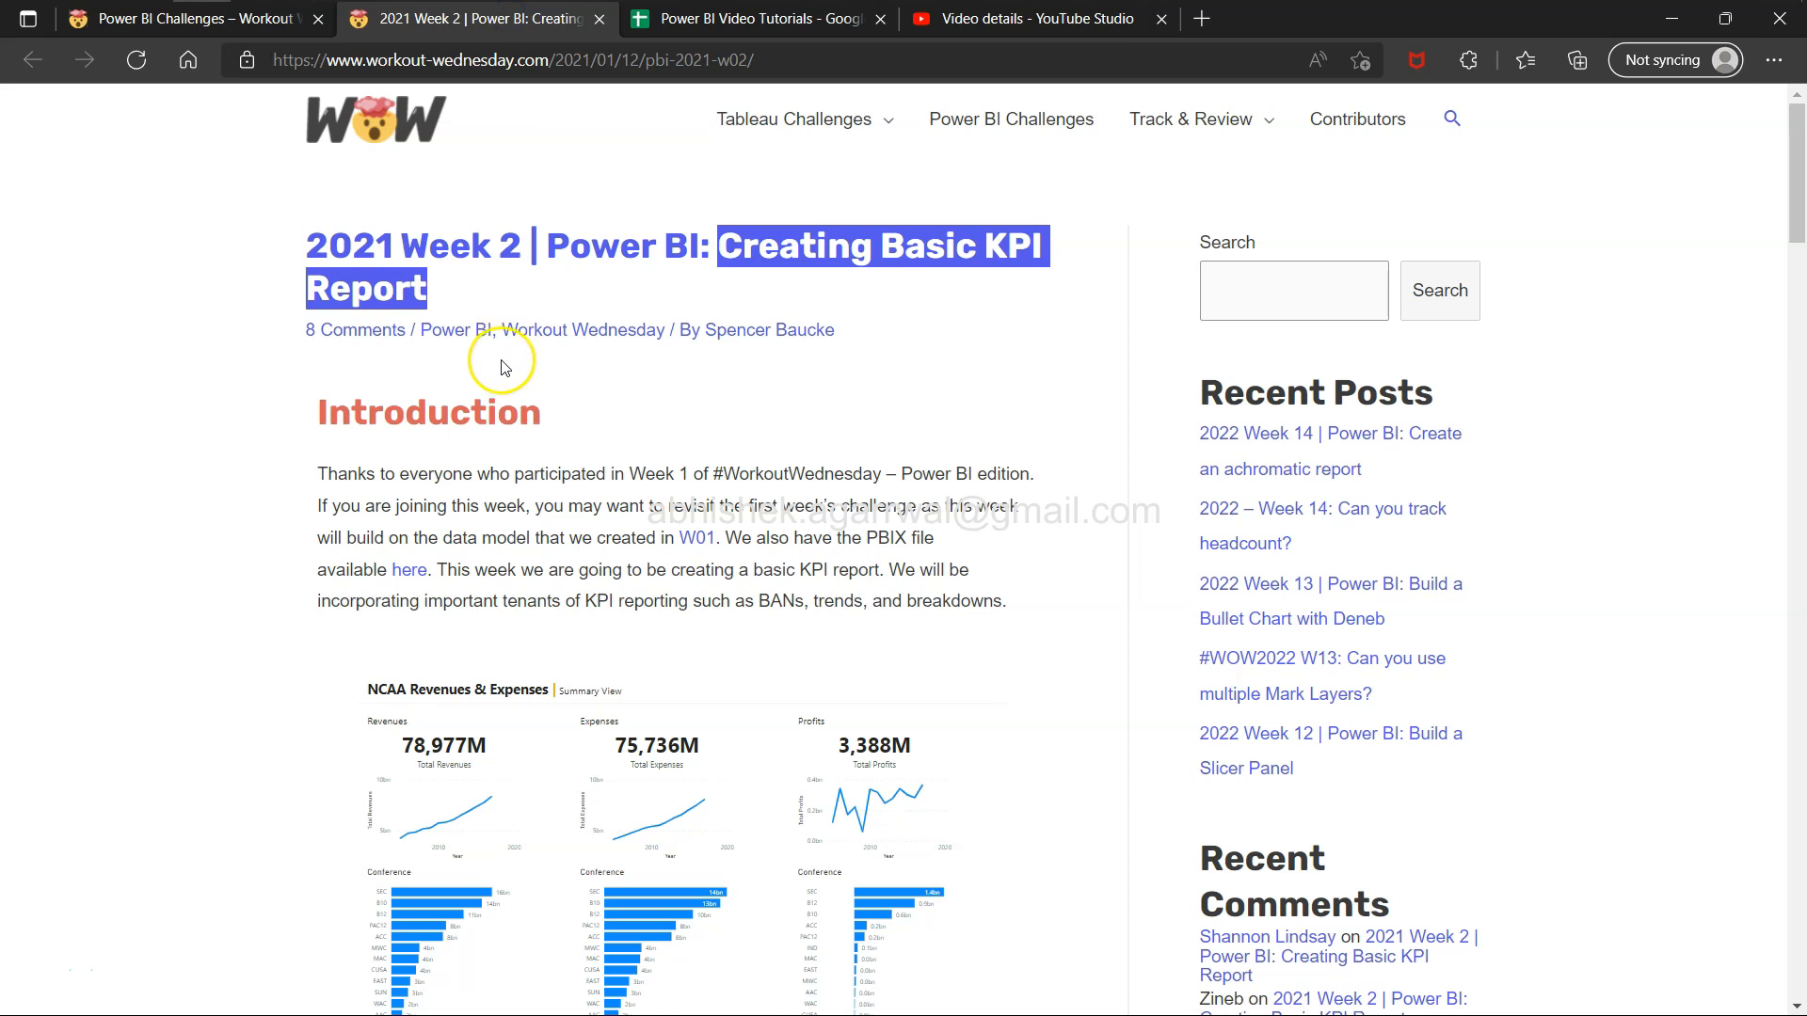
left_click(517, 391)
scroll(519, 393, "down", 3)
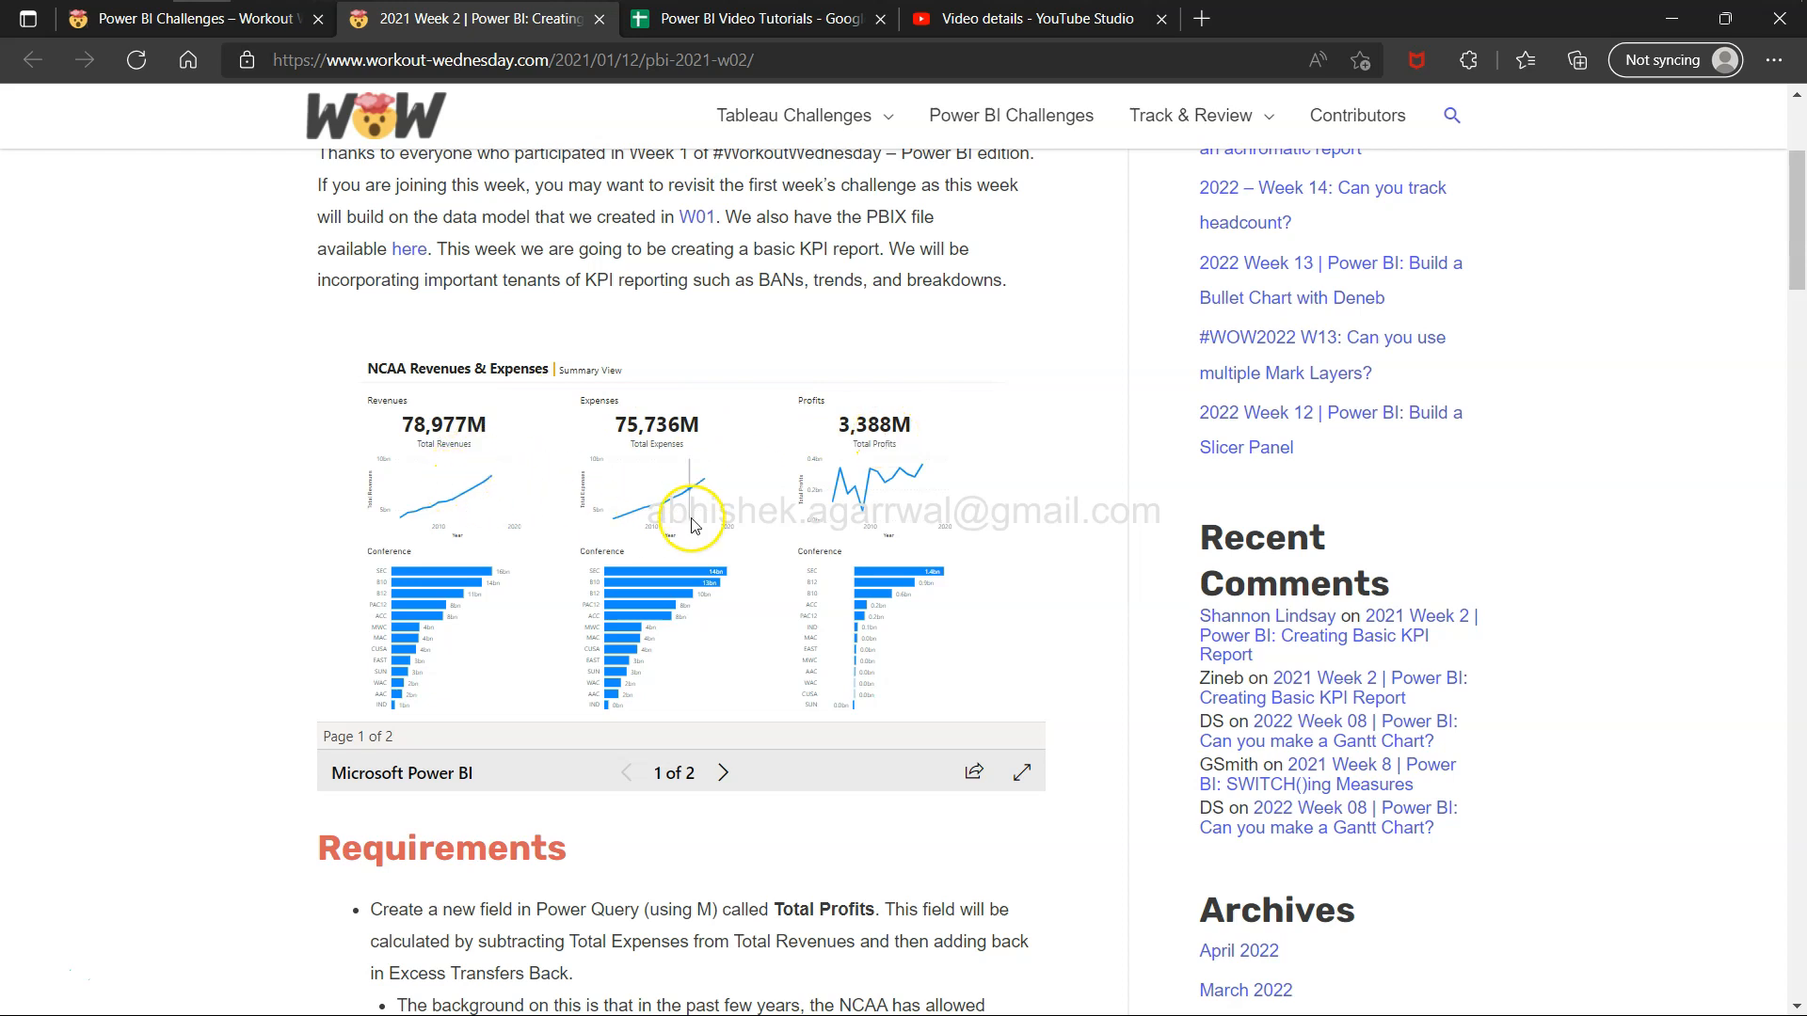
mouse_move(910, 503)
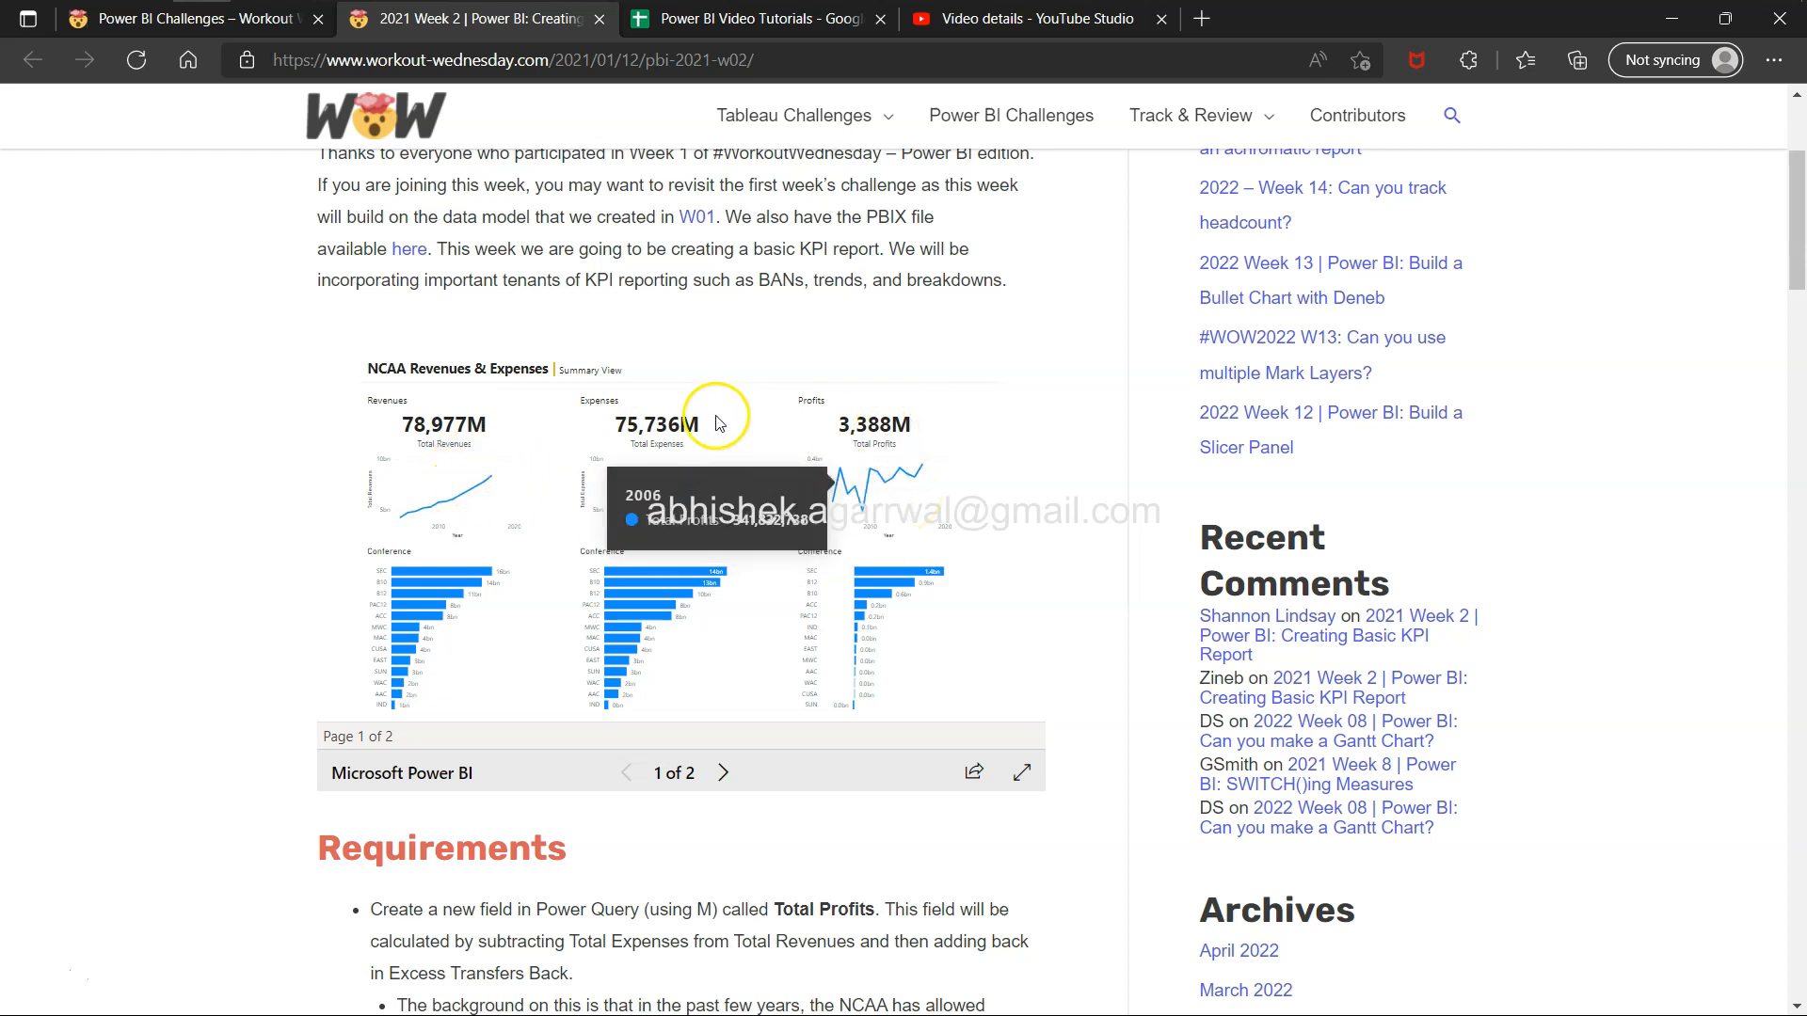
mouse_move(864, 439)
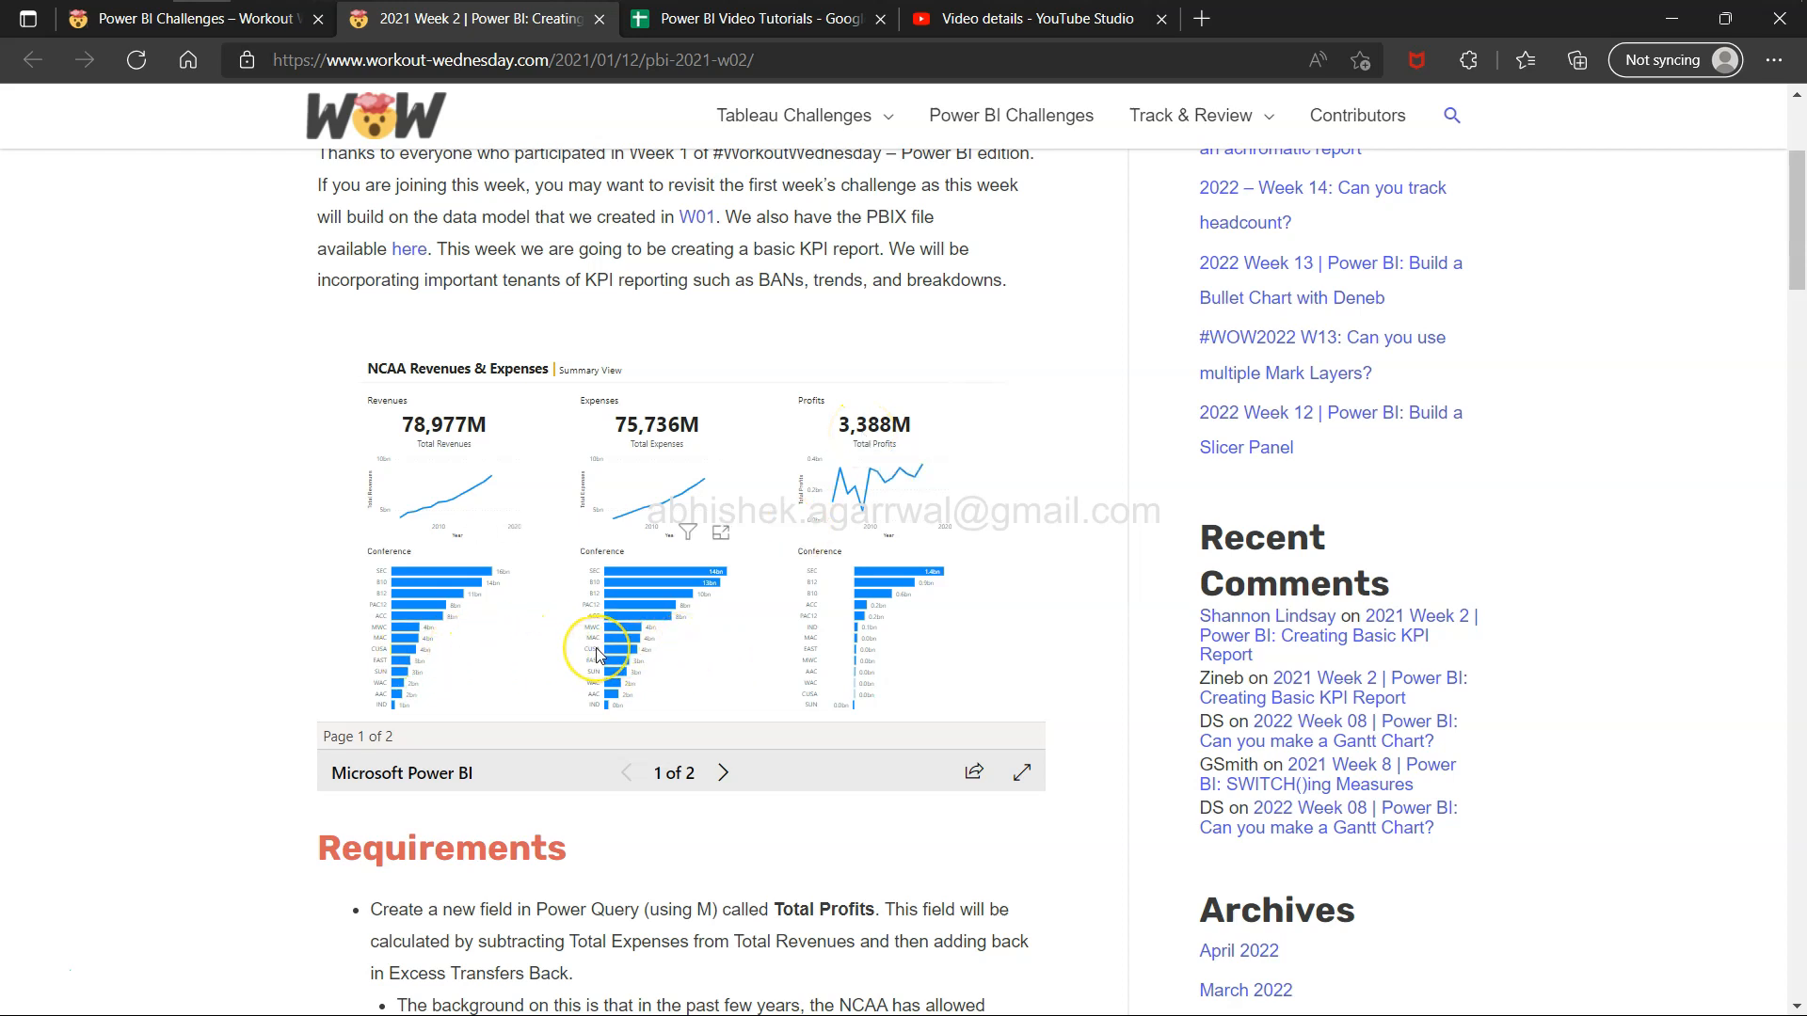
key("alt+Tab")
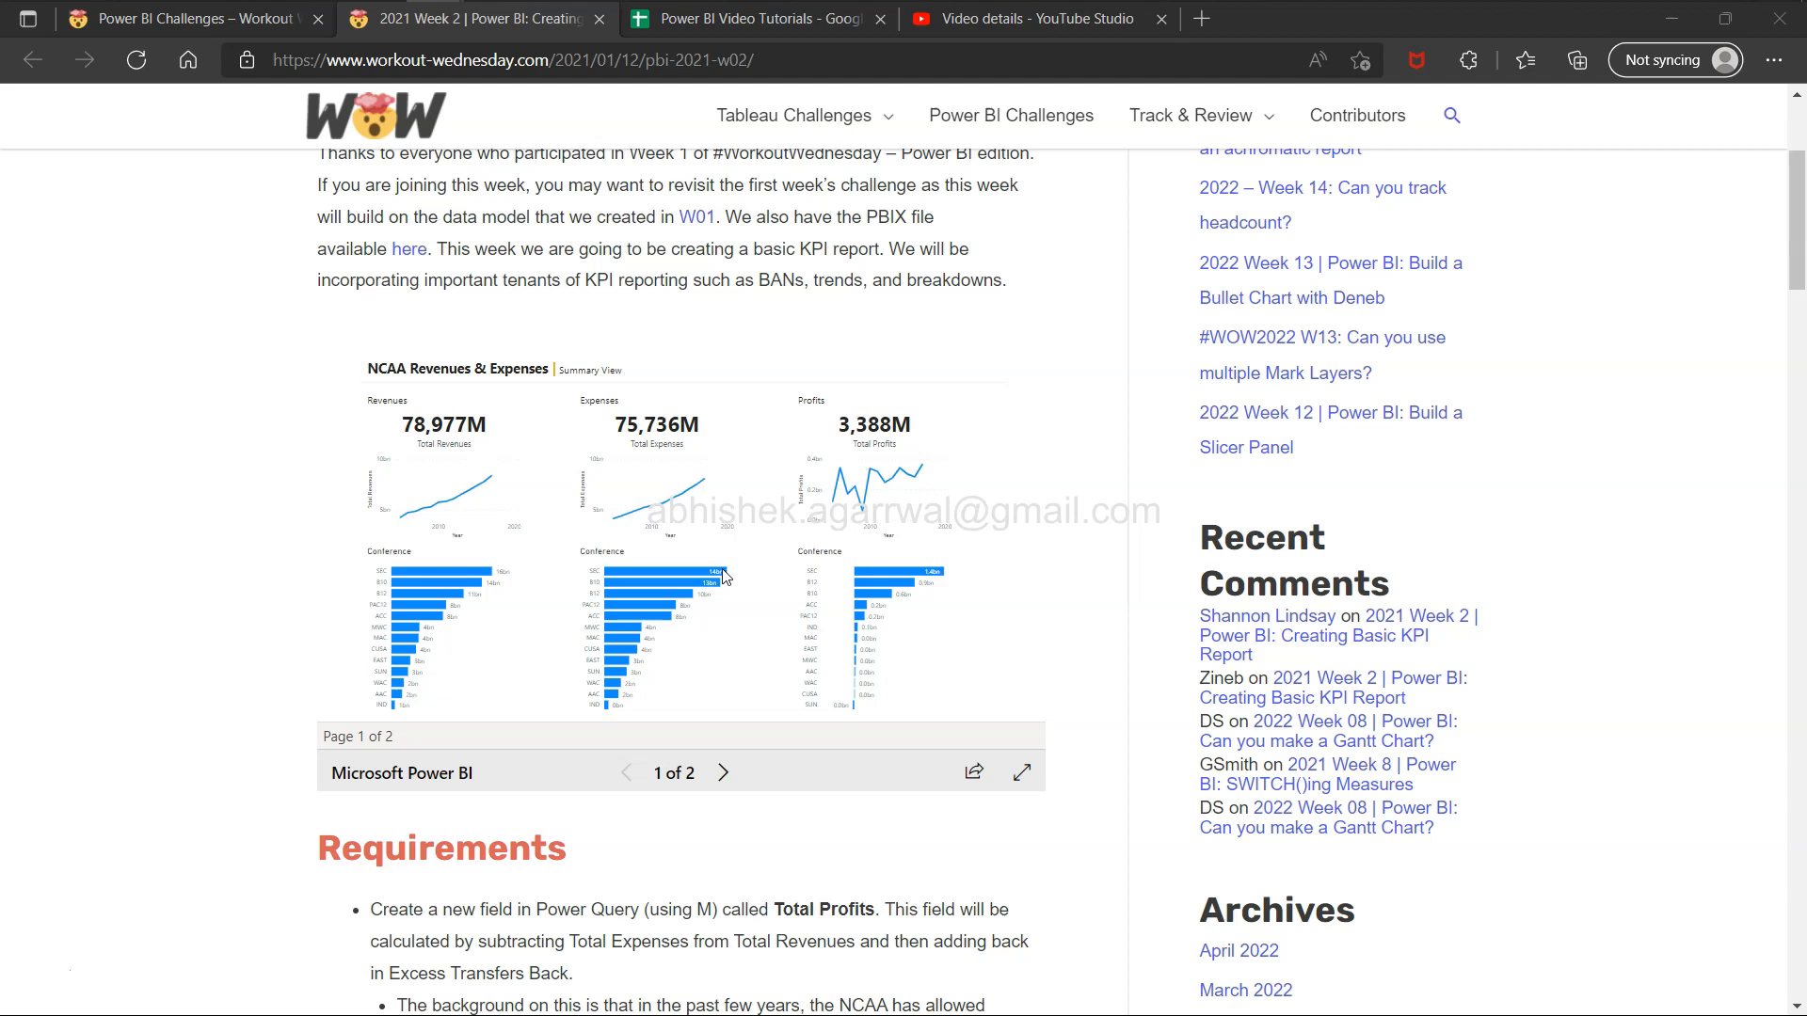
left_click(723, 774)
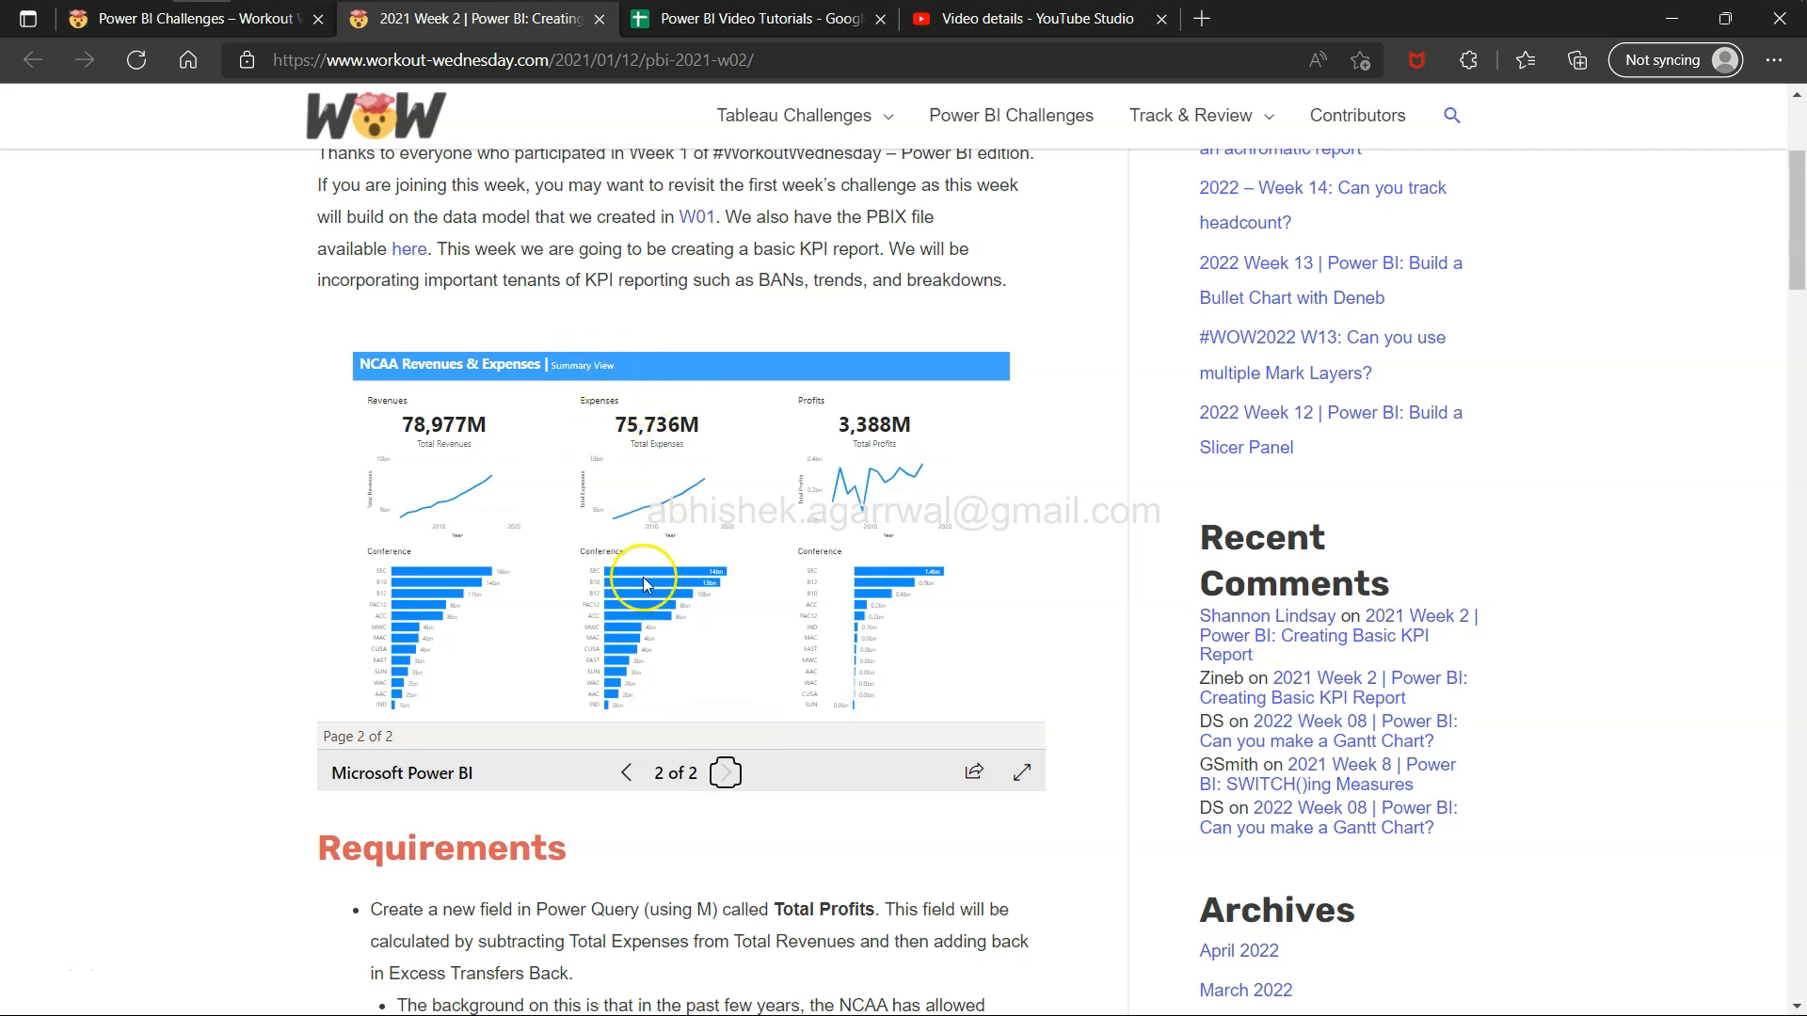
left_click(632, 773)
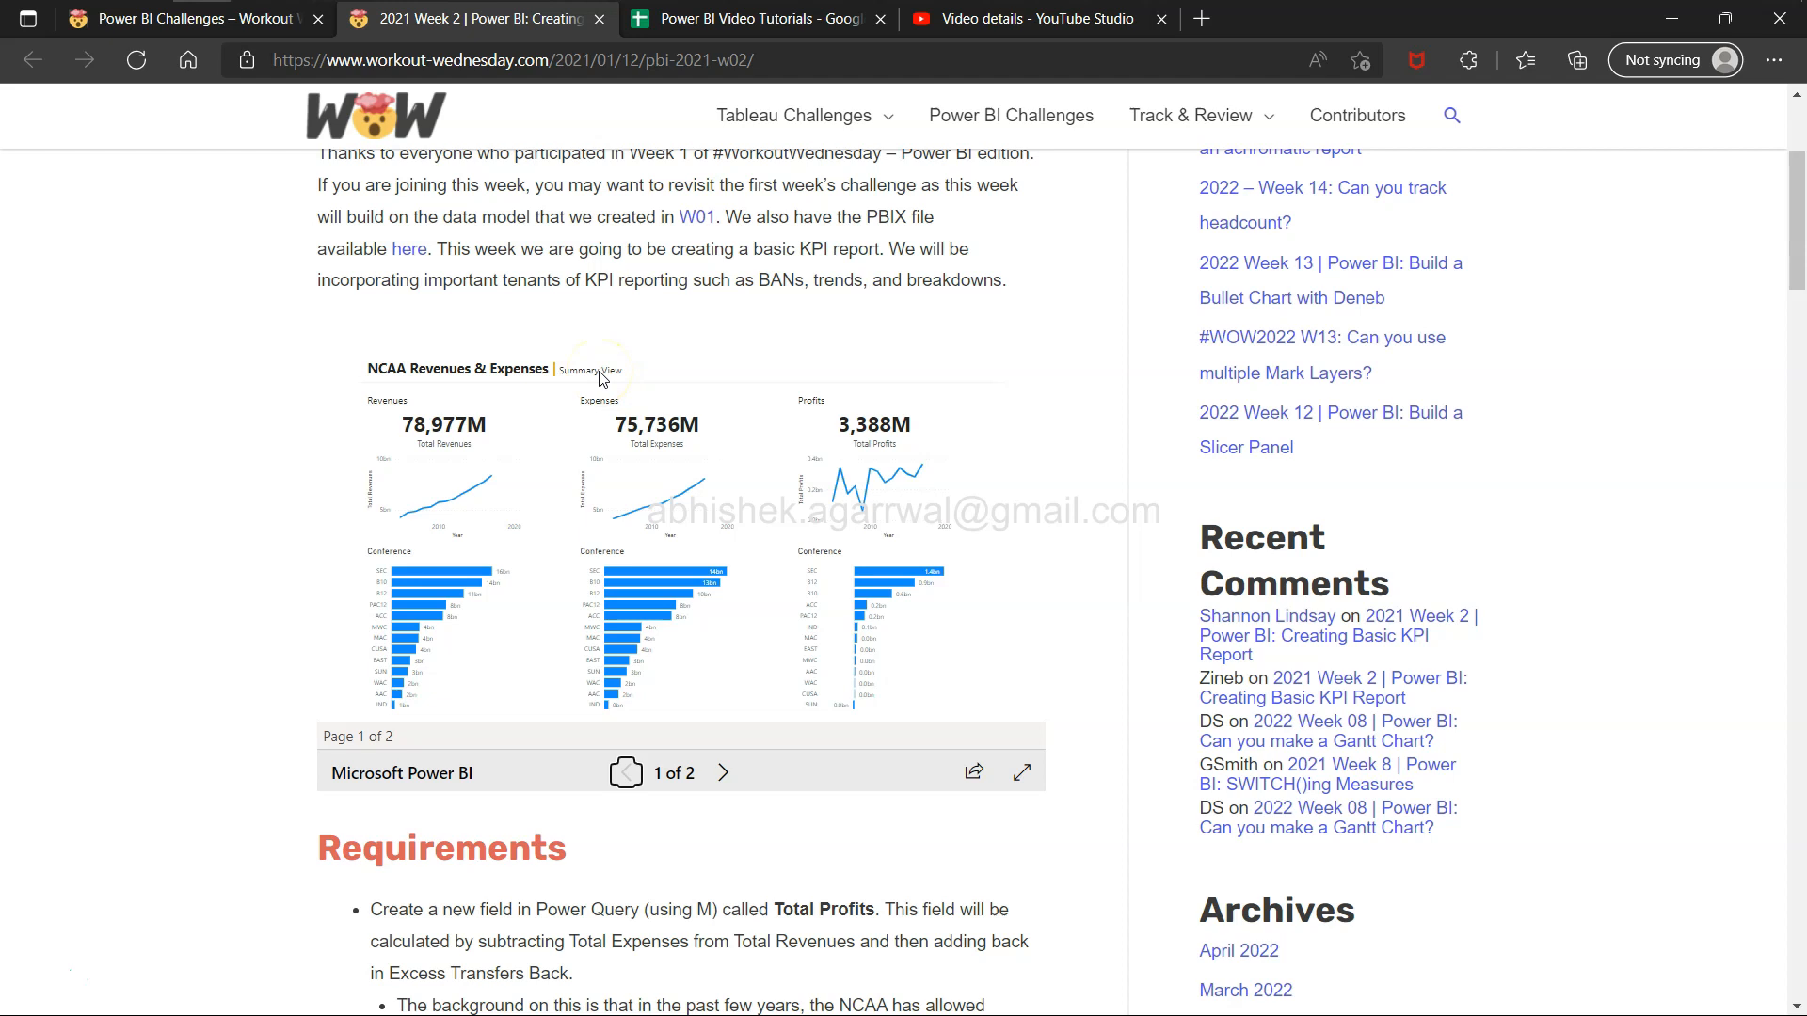
Scroll through the challenge's requirements list below the embedded report.
scroll(536, 555, "down", 4)
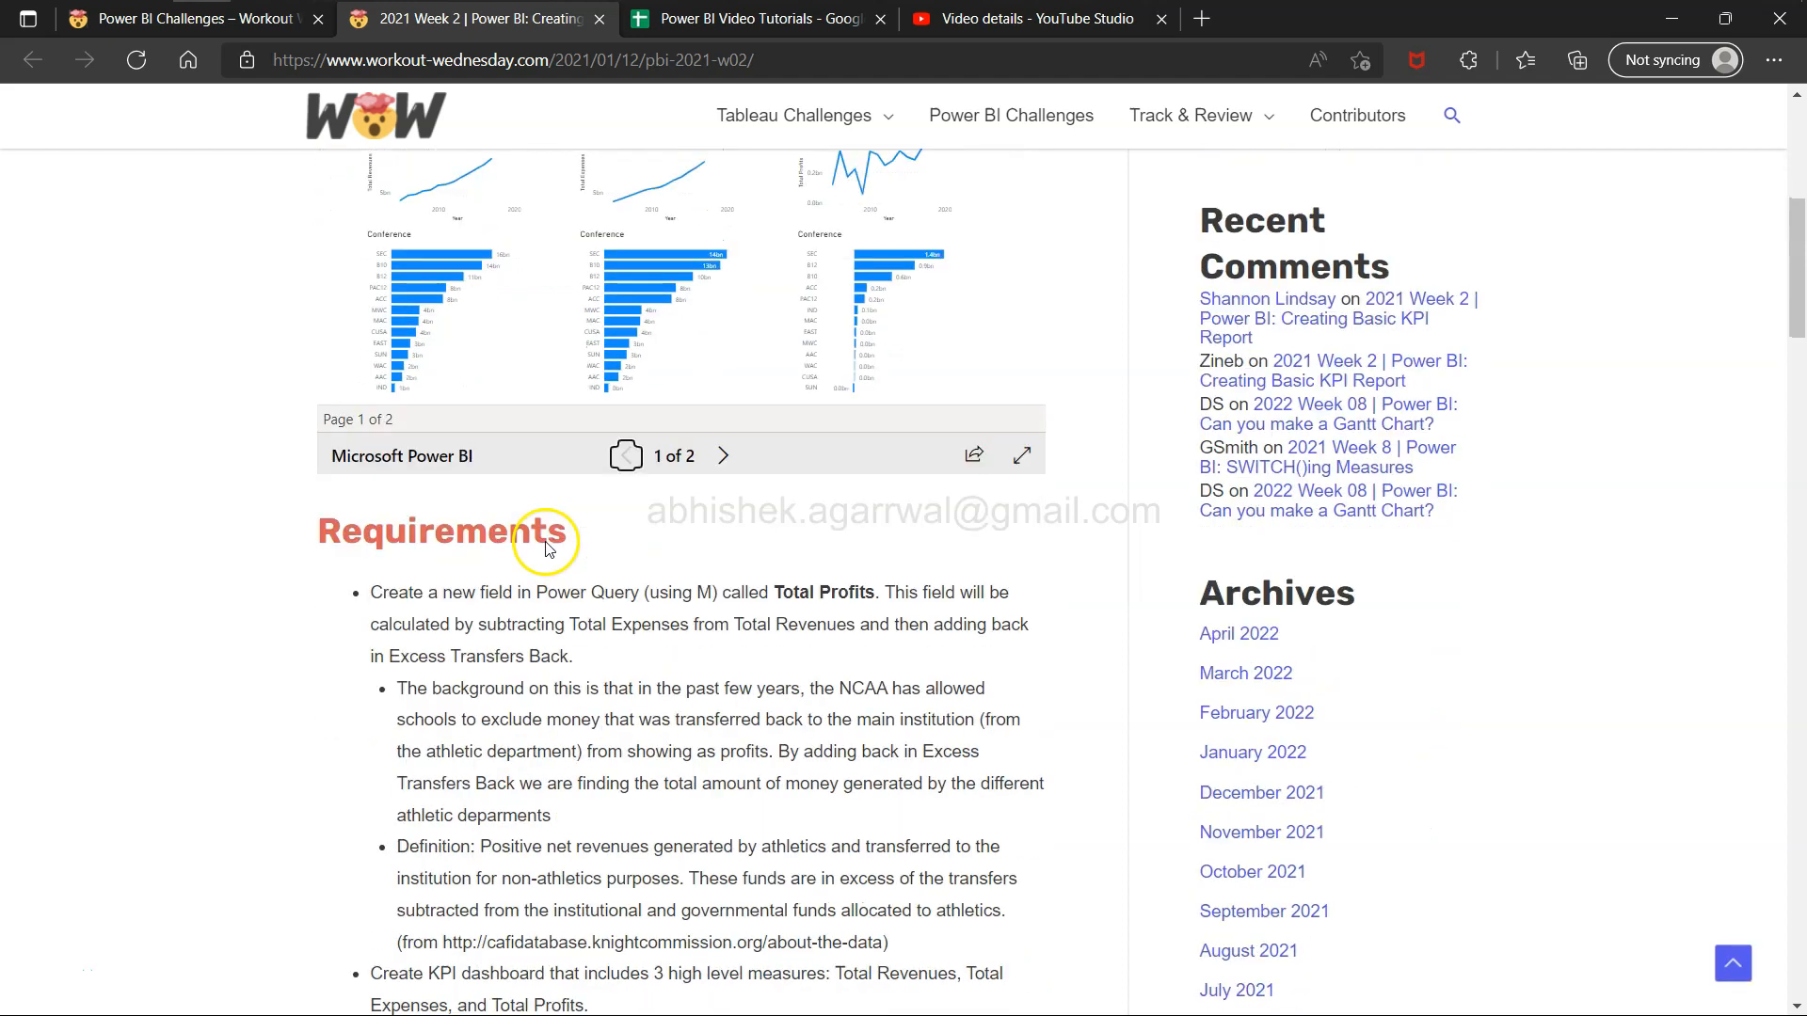
scroll(536, 617, "down", 1)
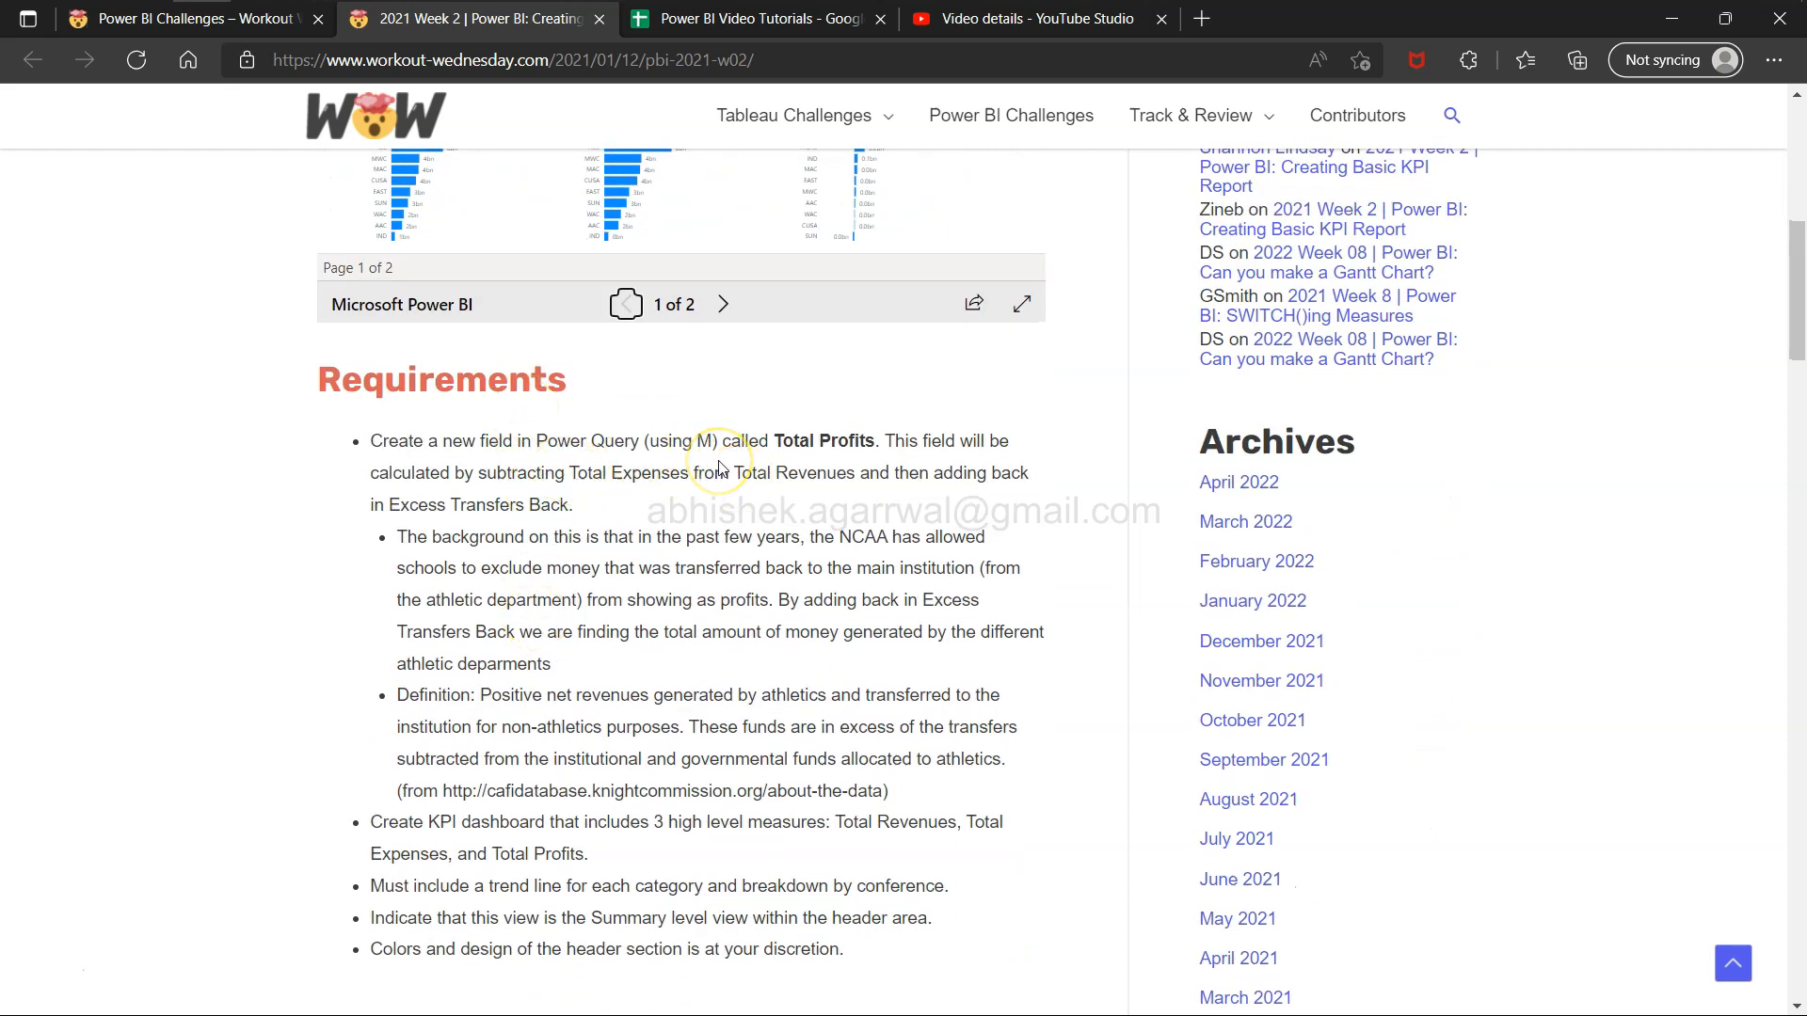
scroll(606, 868, "down", 1)
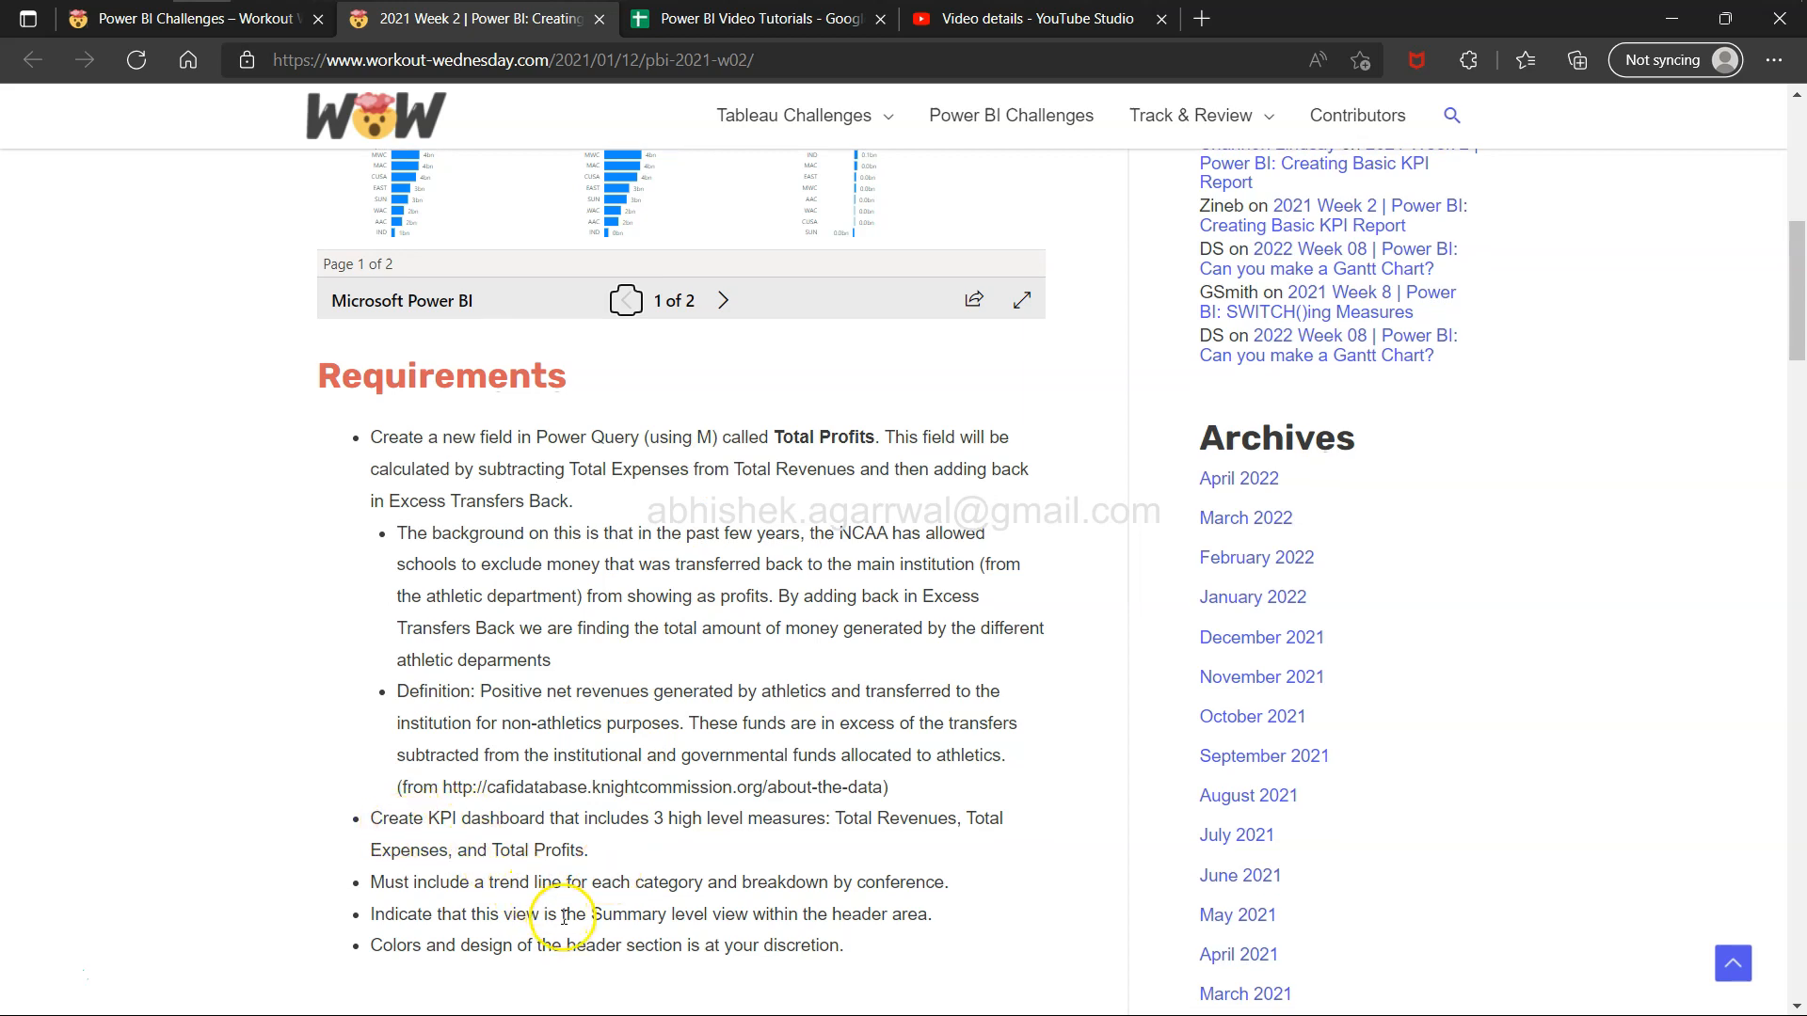
scroll(664, 560, "up", 2)
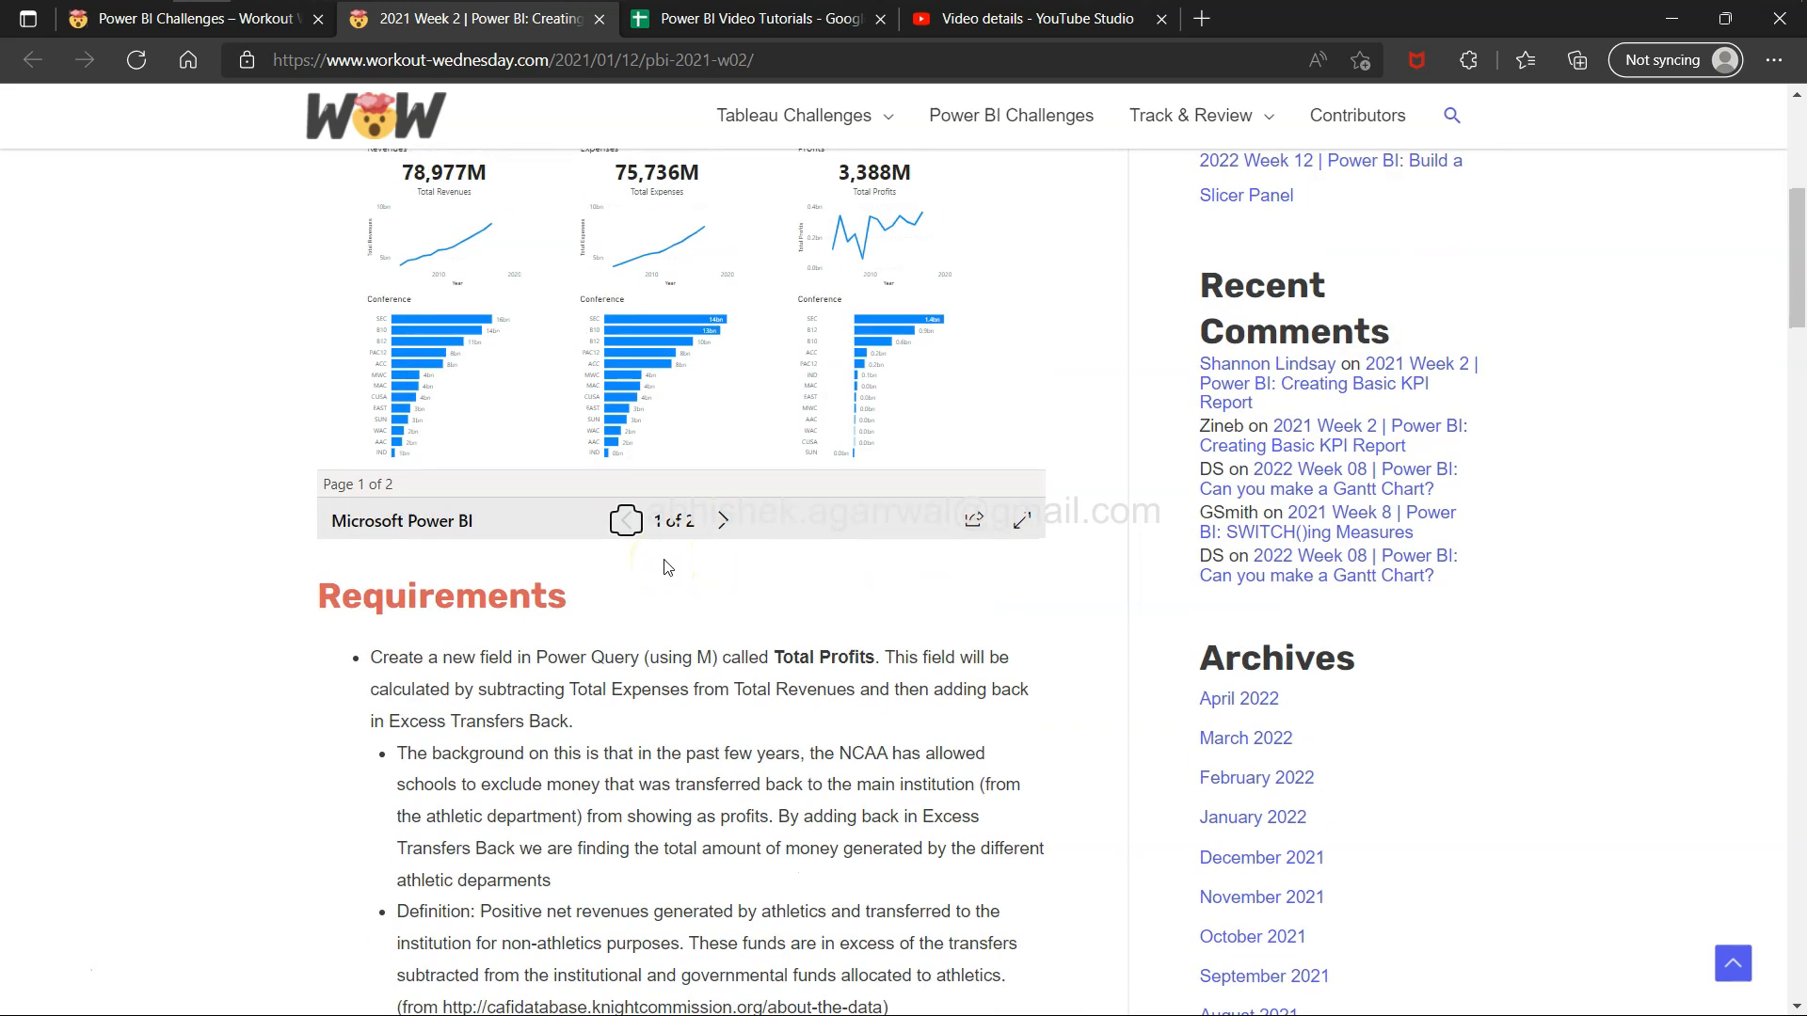
scroll(694, 679, "up", 3)
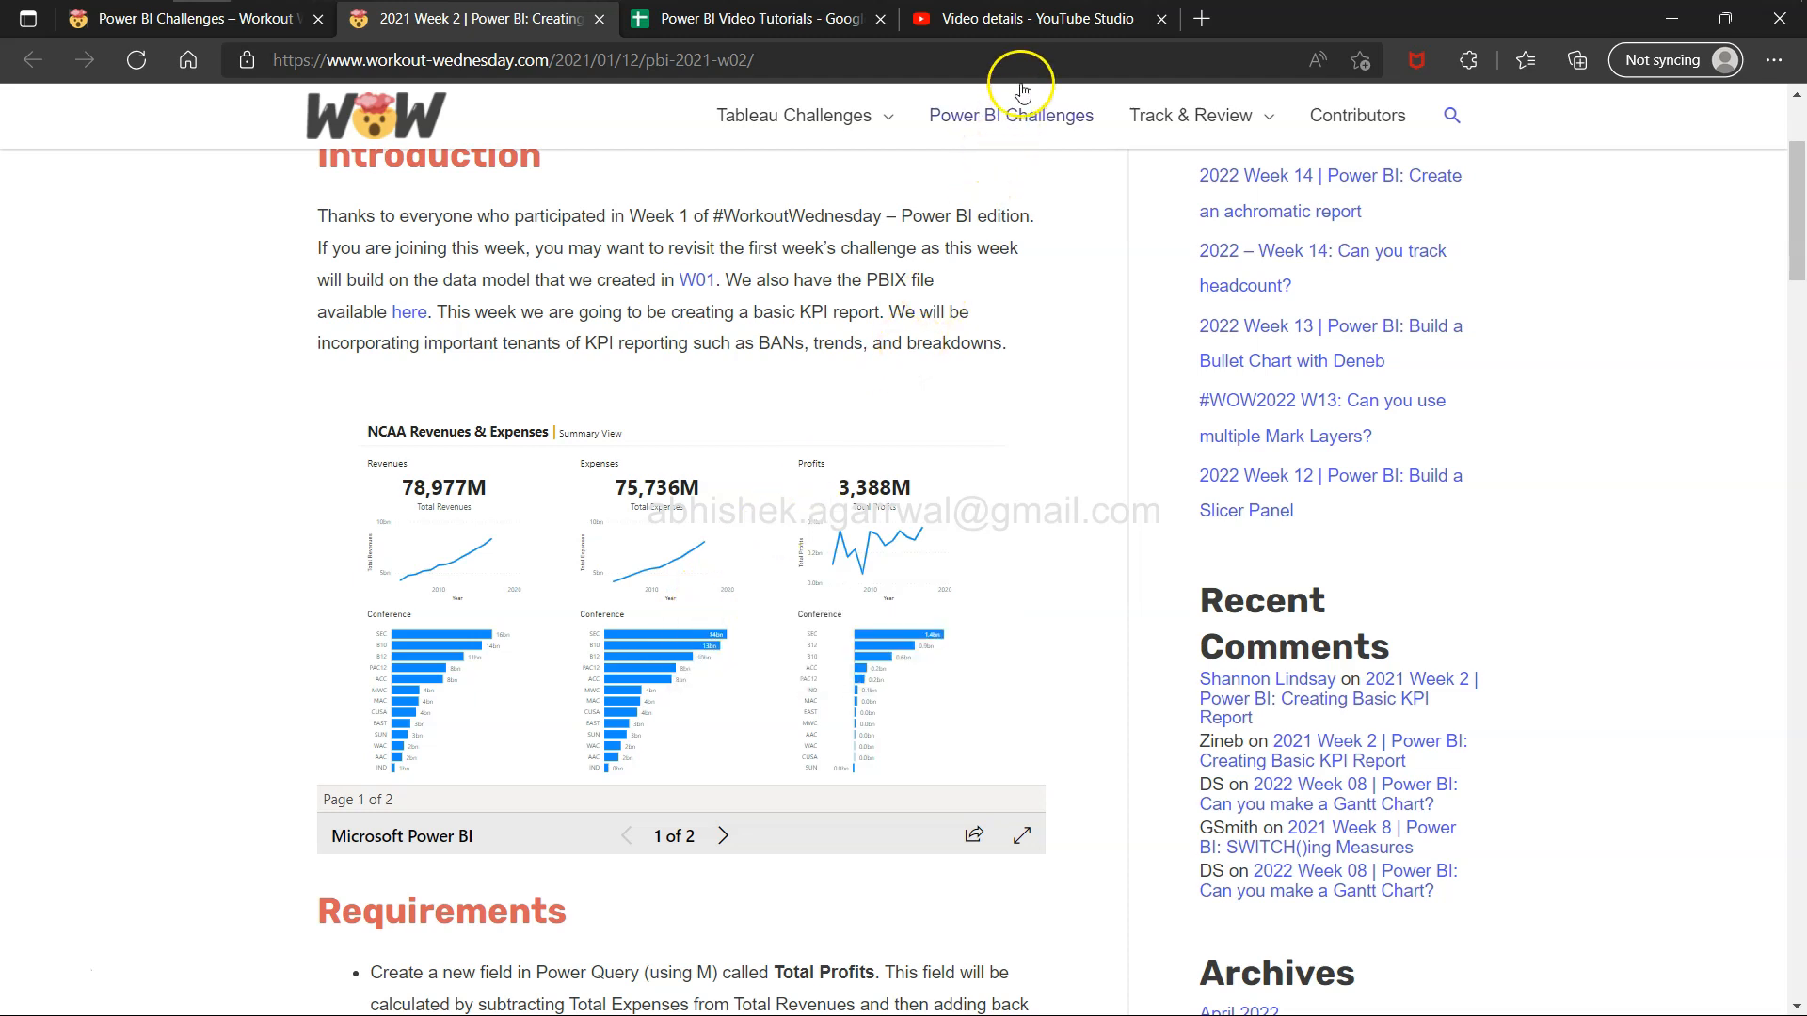
Browse the YouTube video details and the Power BI challenges listing in the other tabs.
left_click(1054, 19)
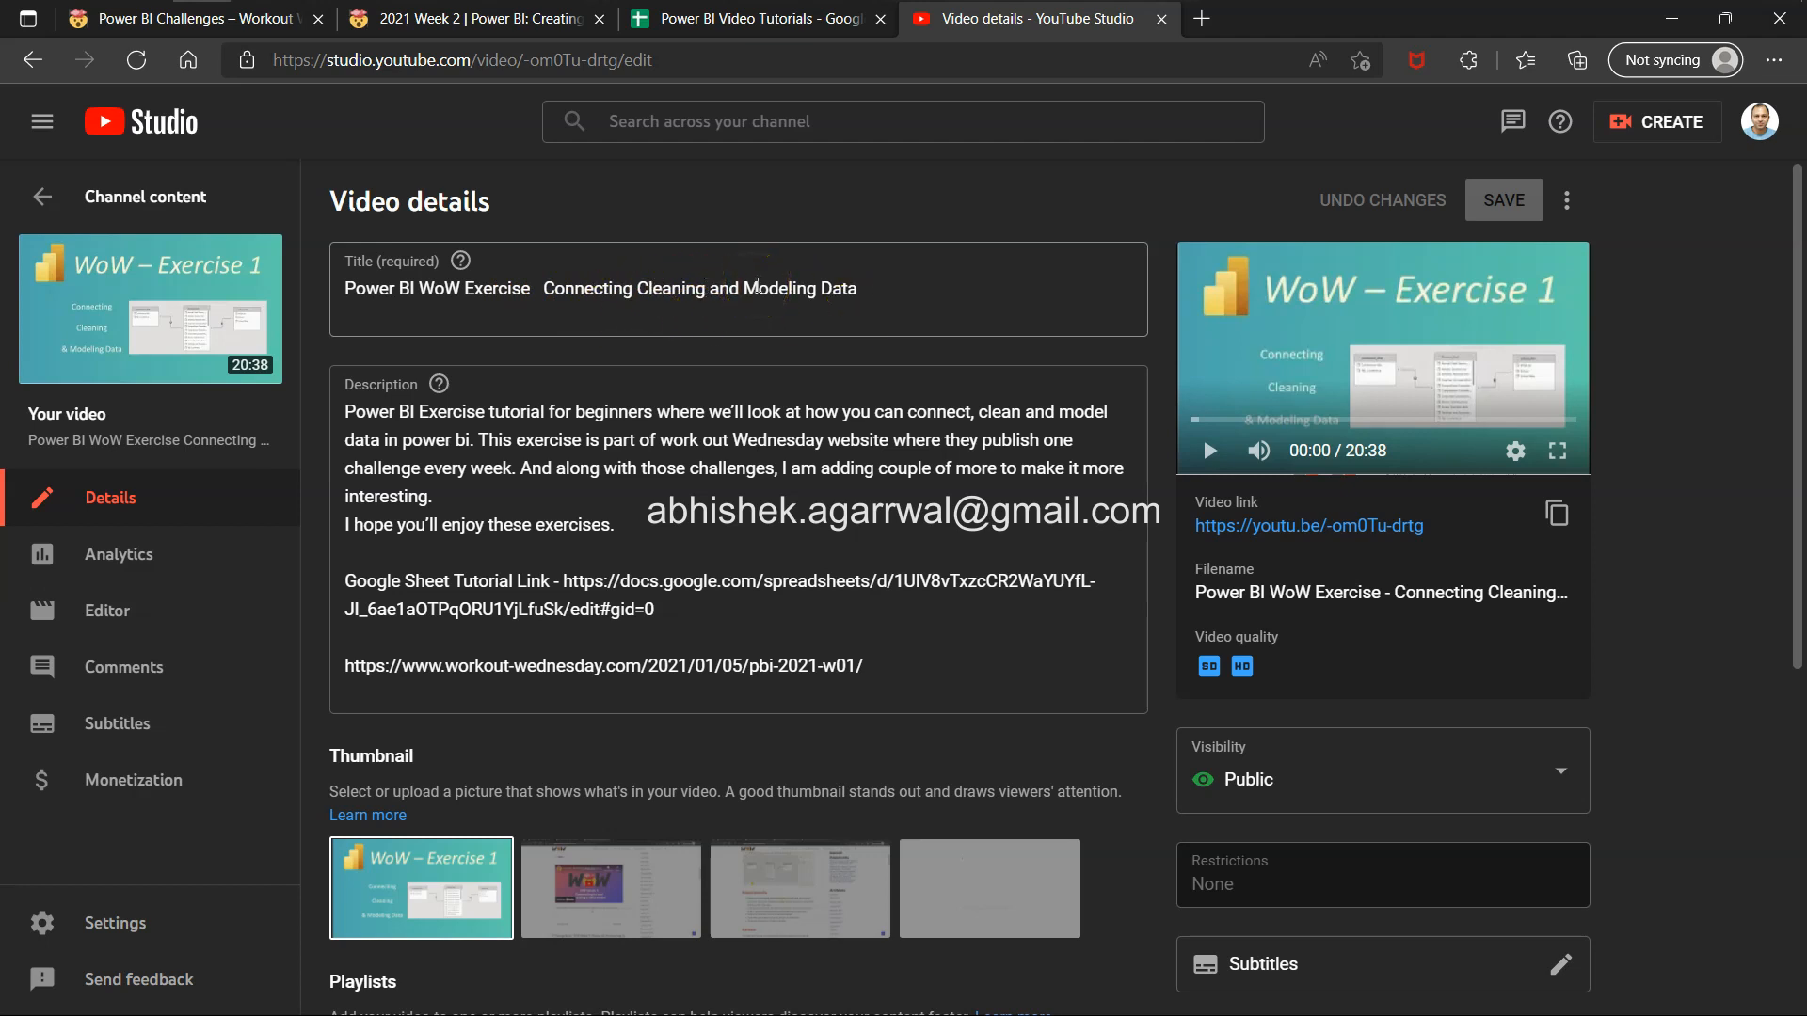
left_click(230, 28)
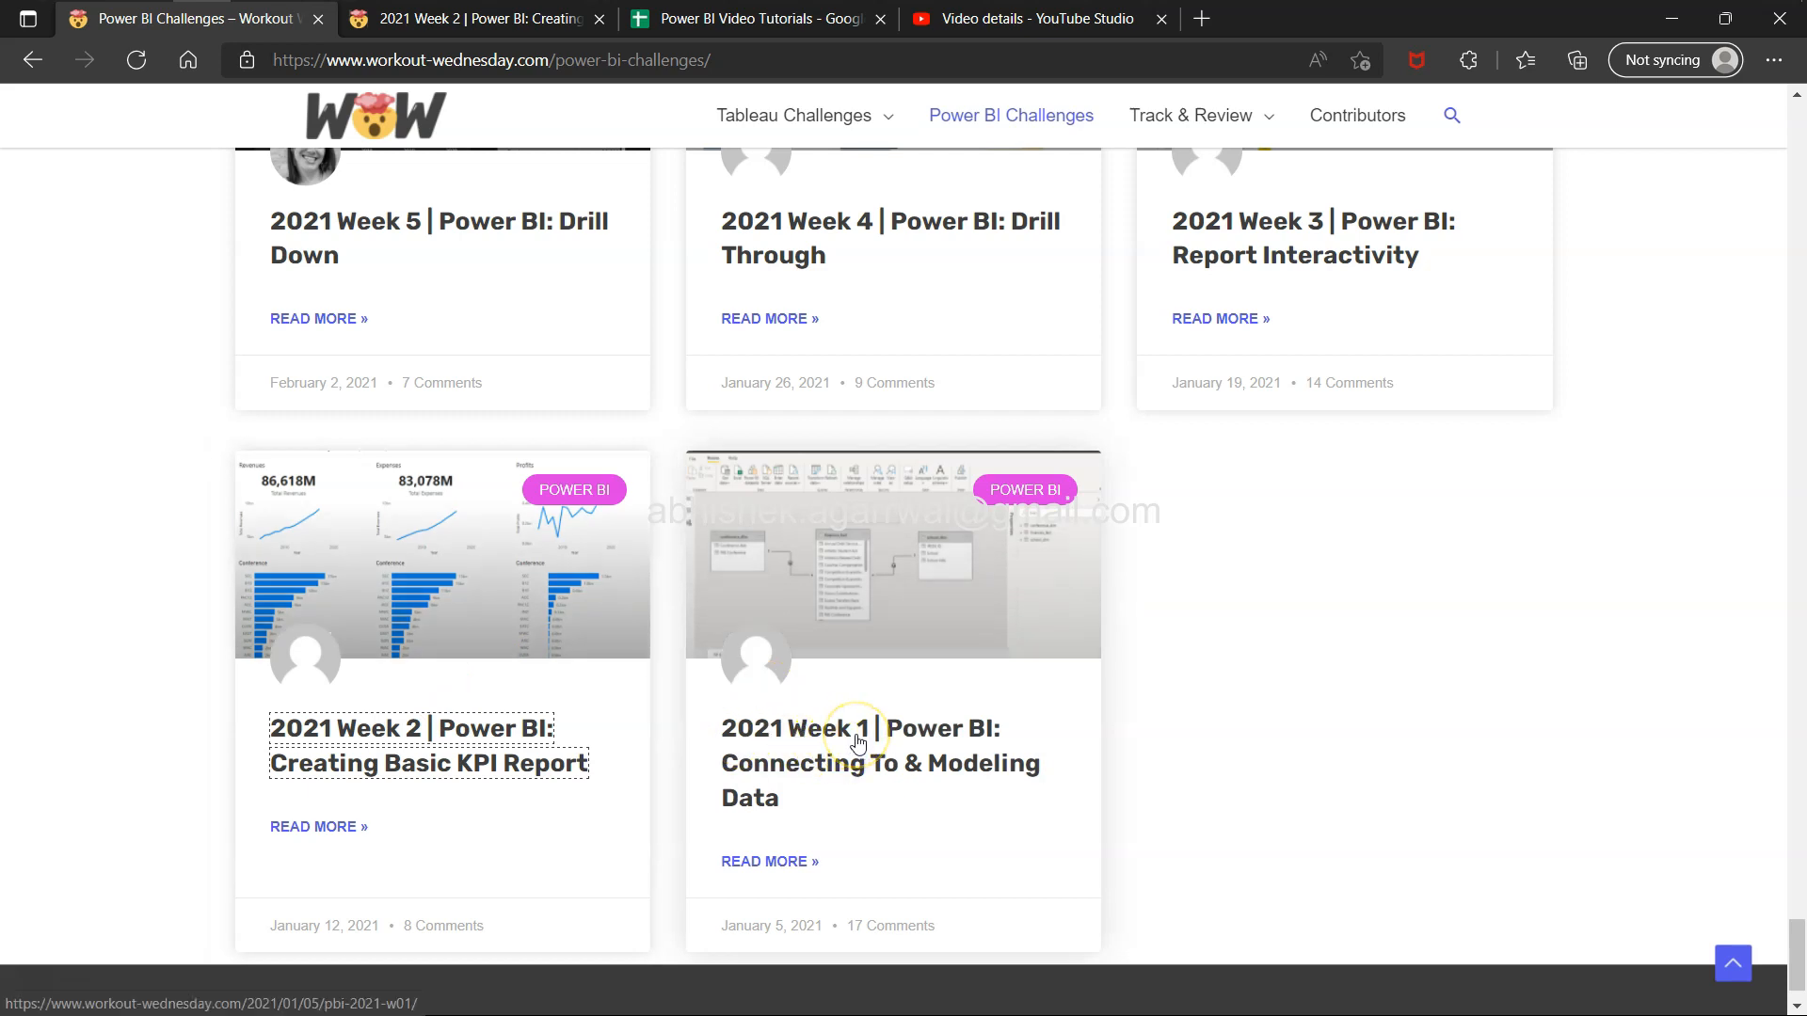
left_click(944, 31)
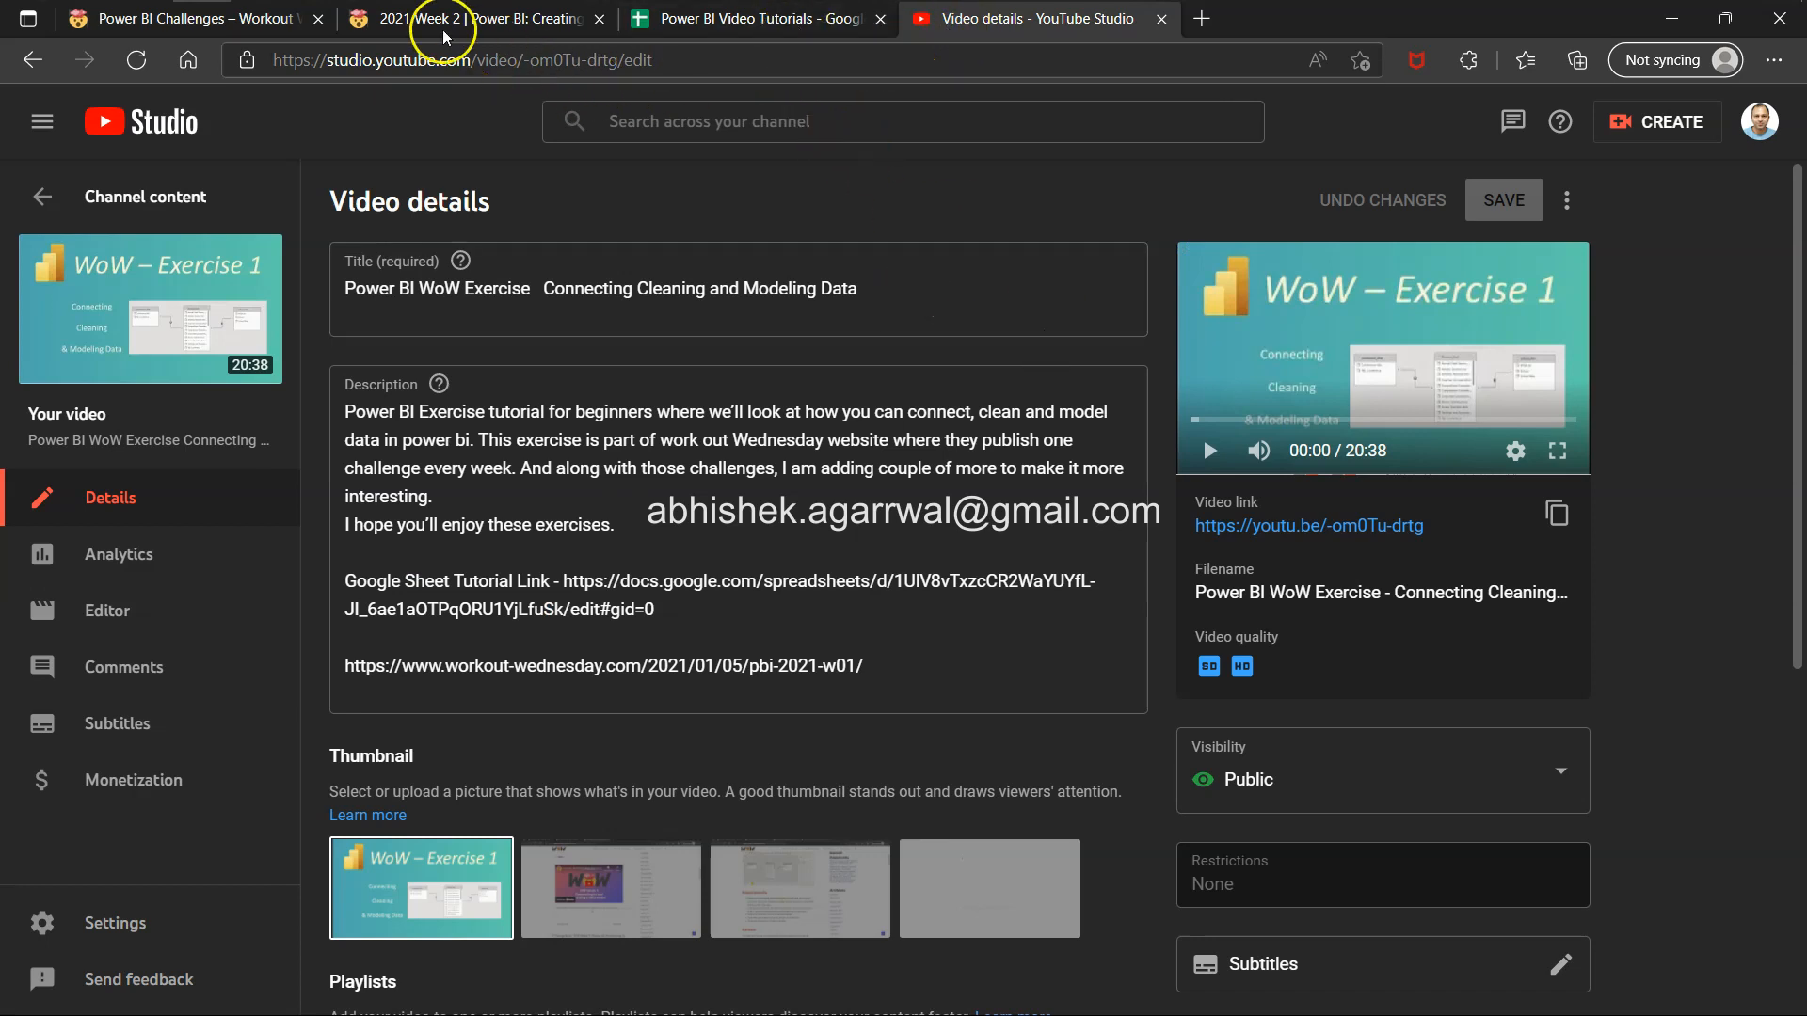
left_click(256, 21)
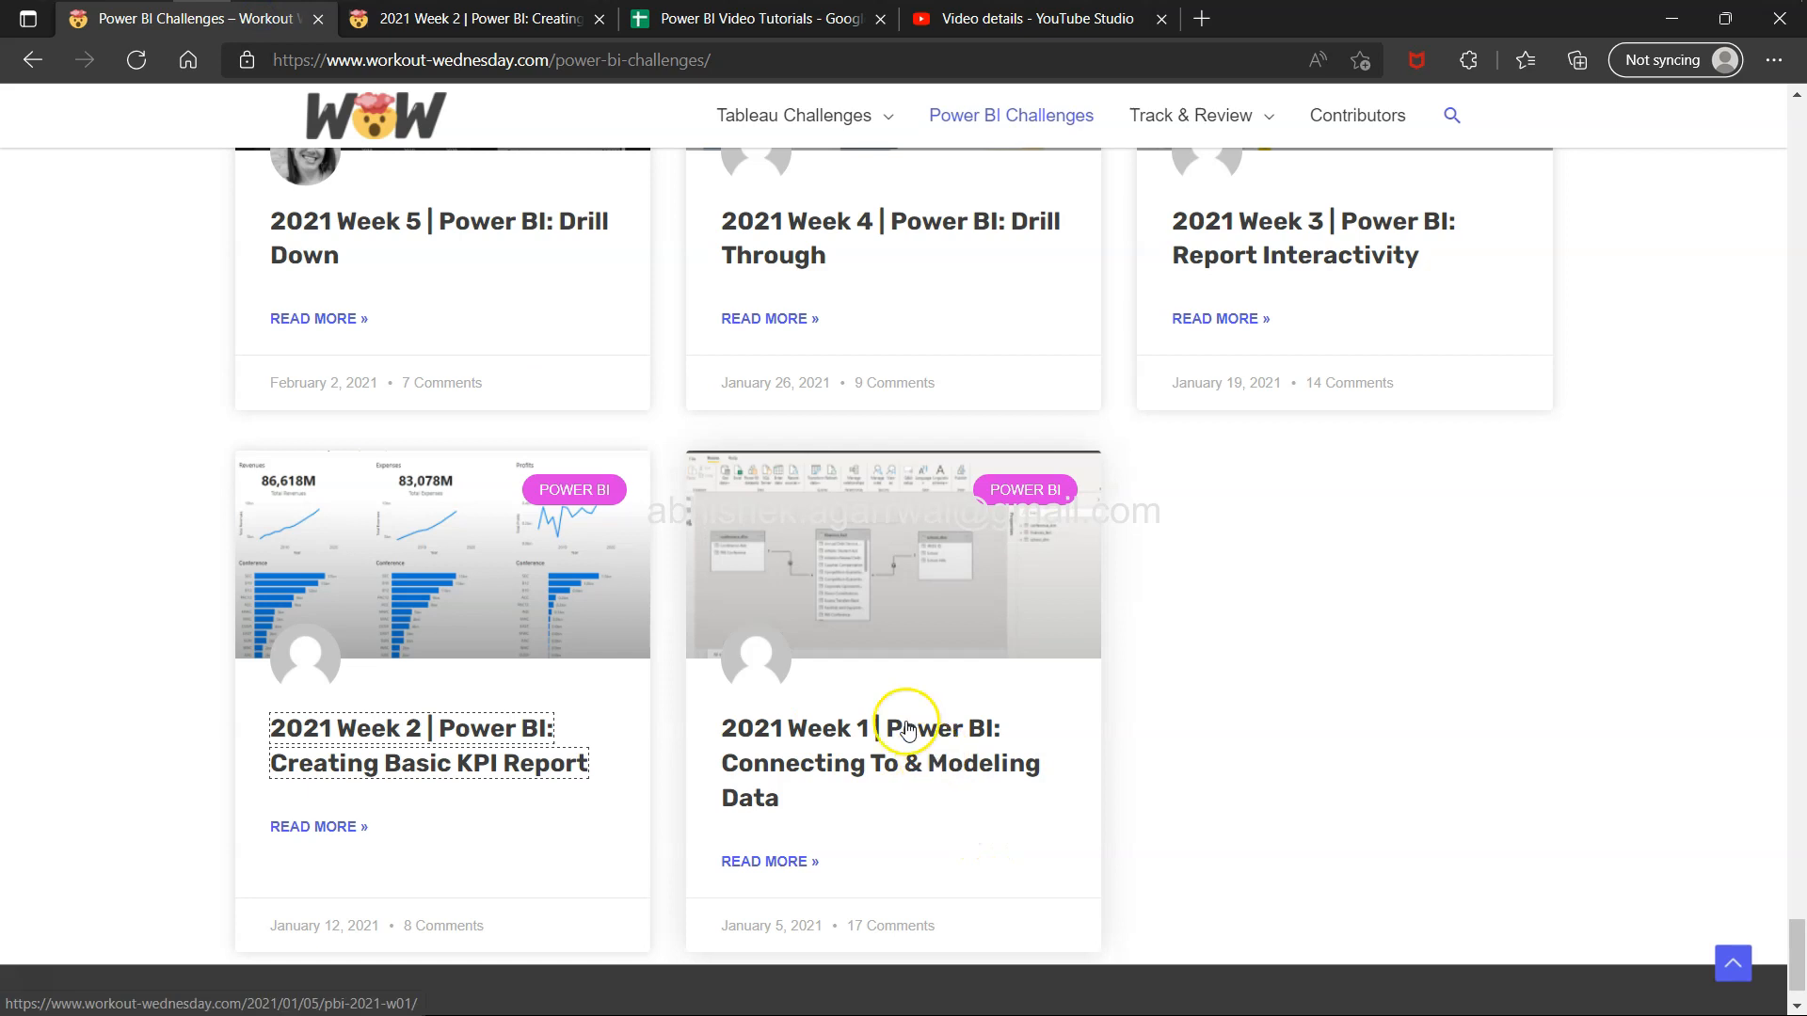
left_click(741, 22)
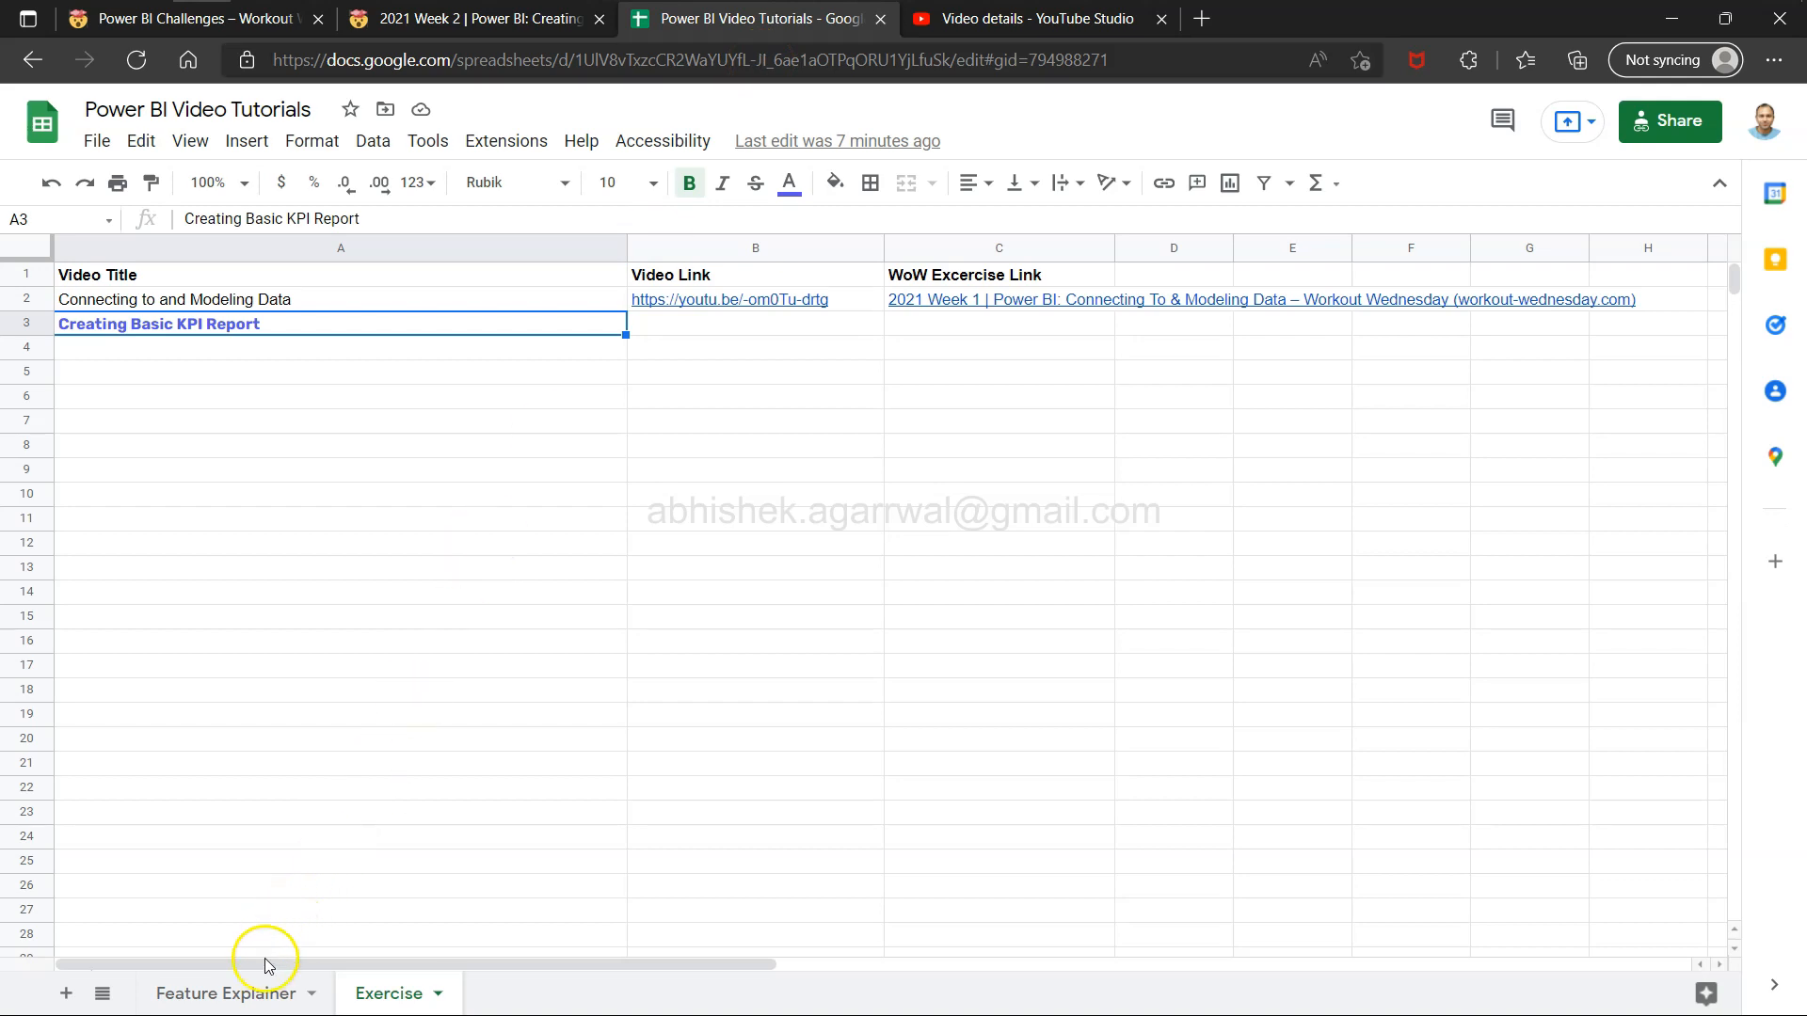
Browse the video titles and links on the Feature Explainer sheet, then return to the Exercise sheet.
left_click(261, 992)
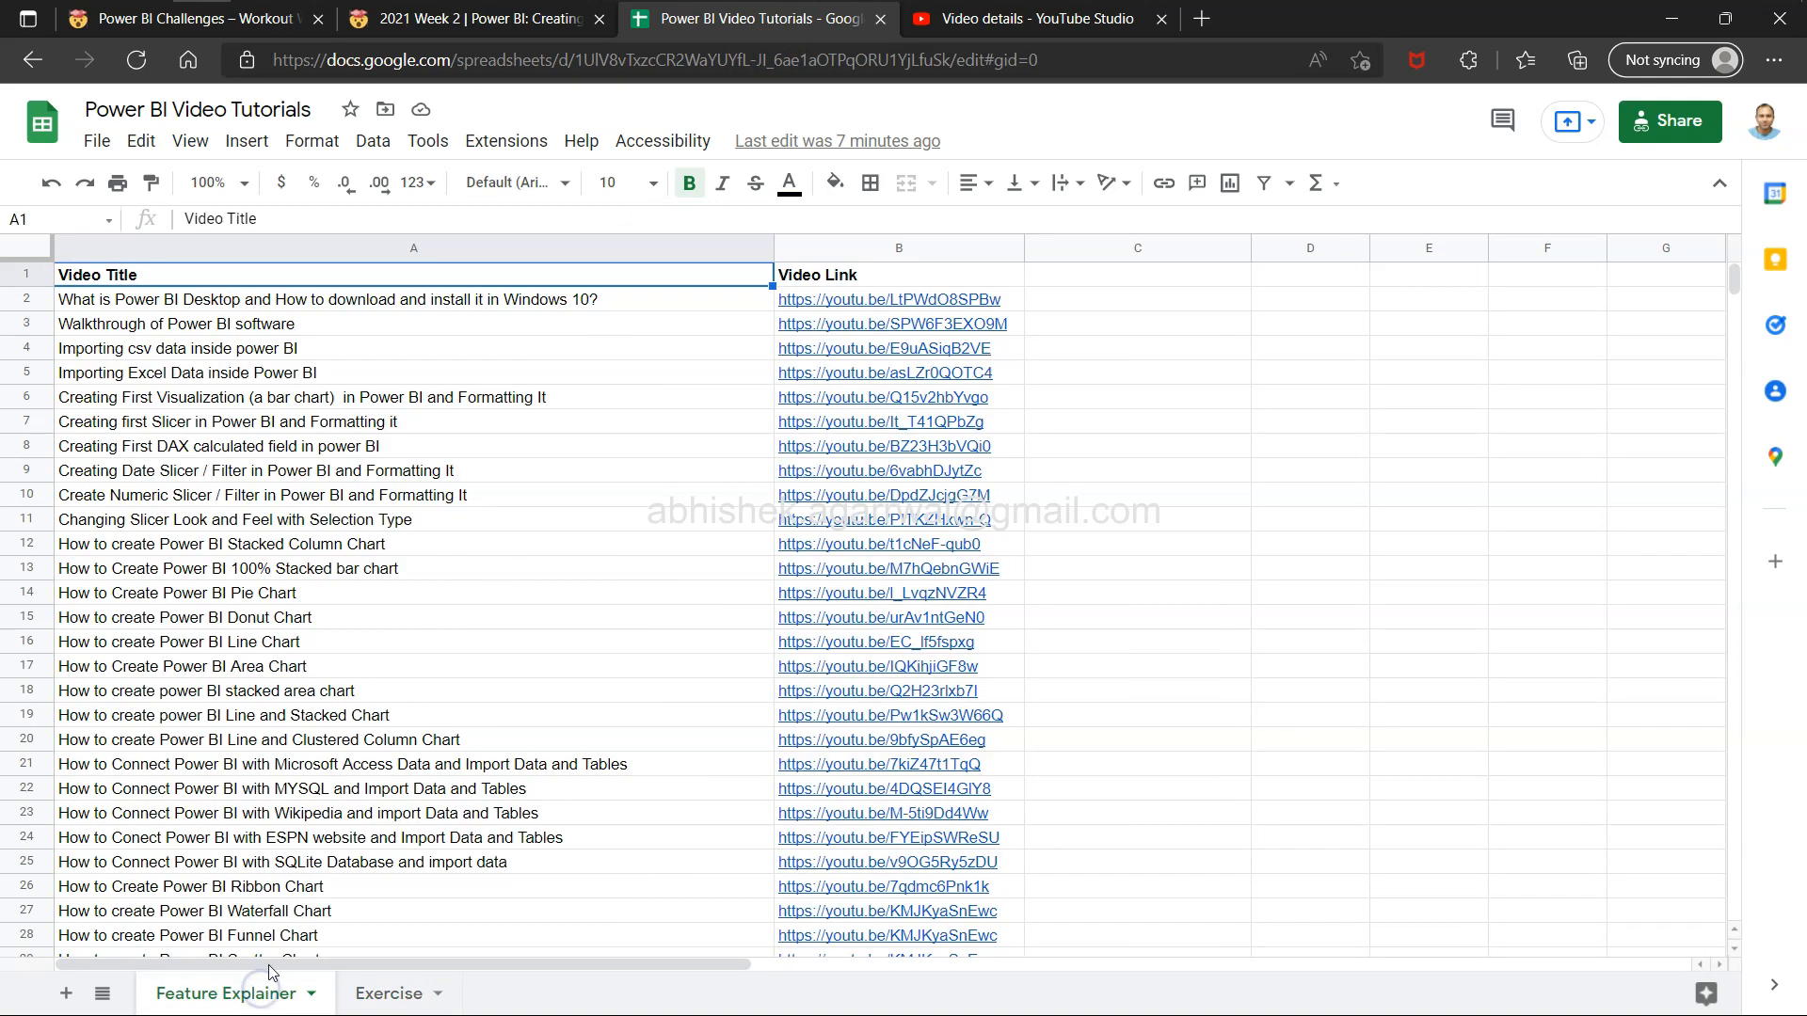
scroll(292, 716, "down", 3)
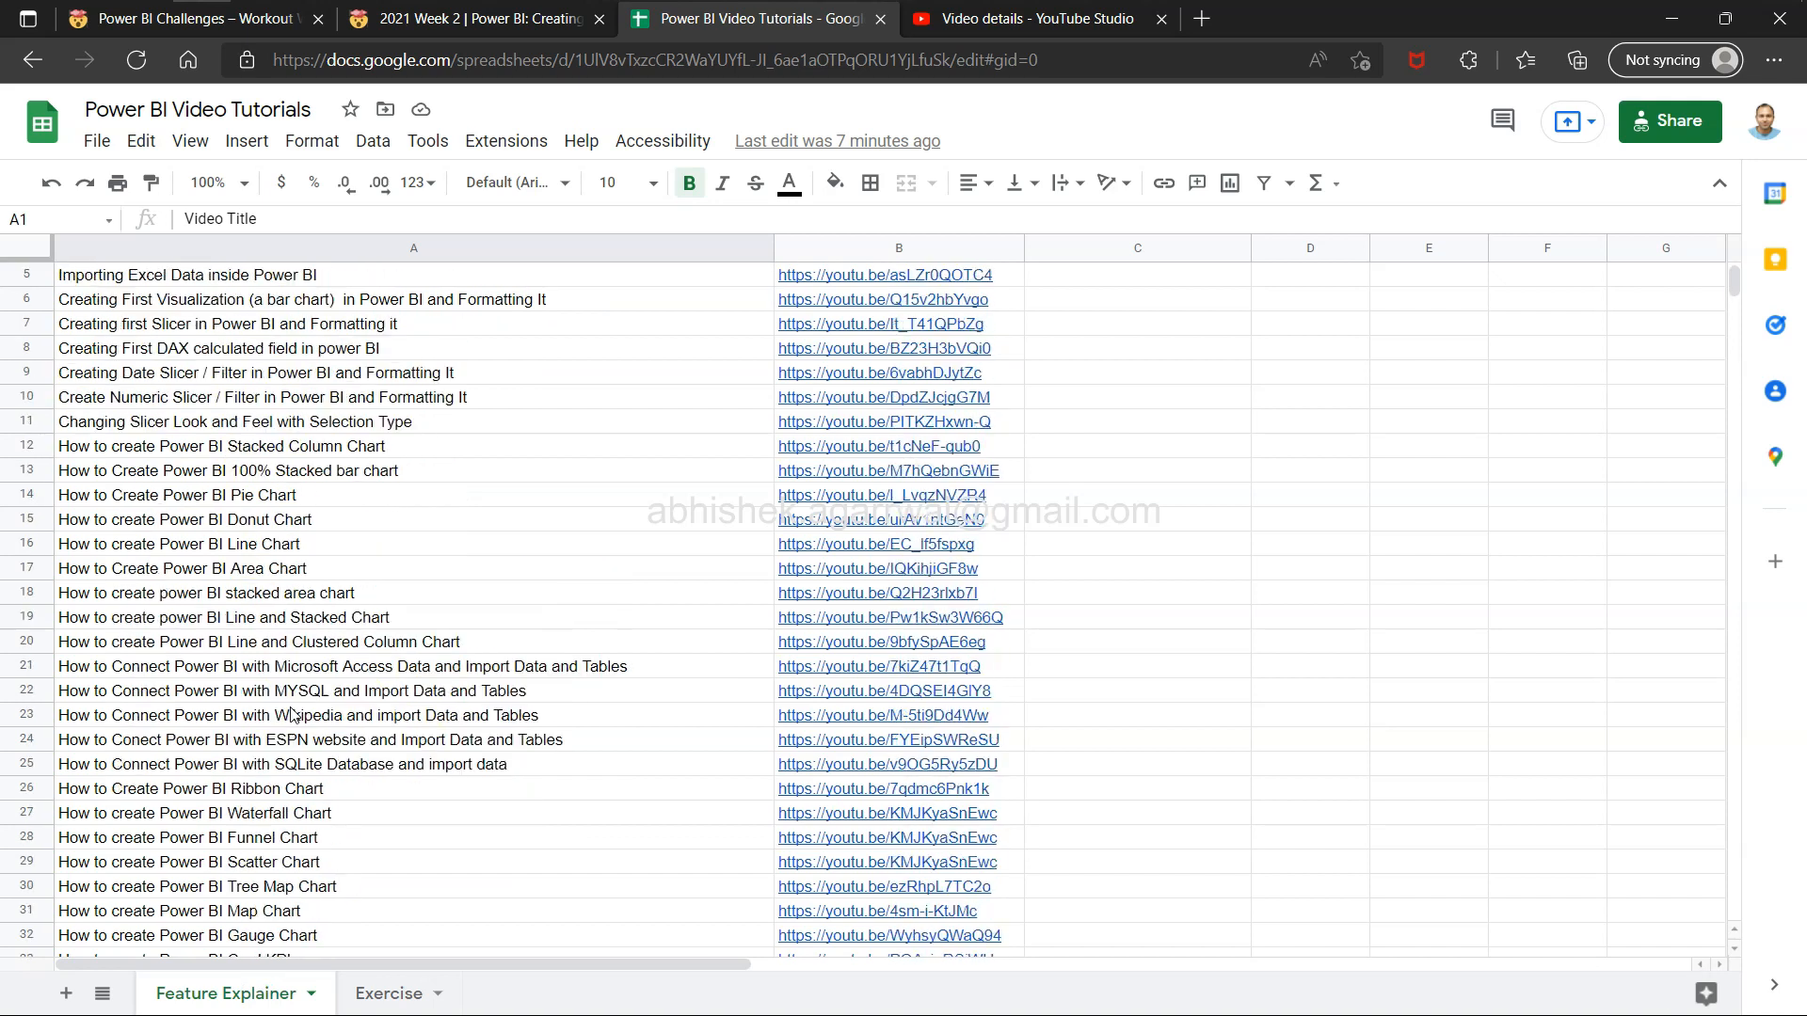
scroll(292, 715, "up", 3)
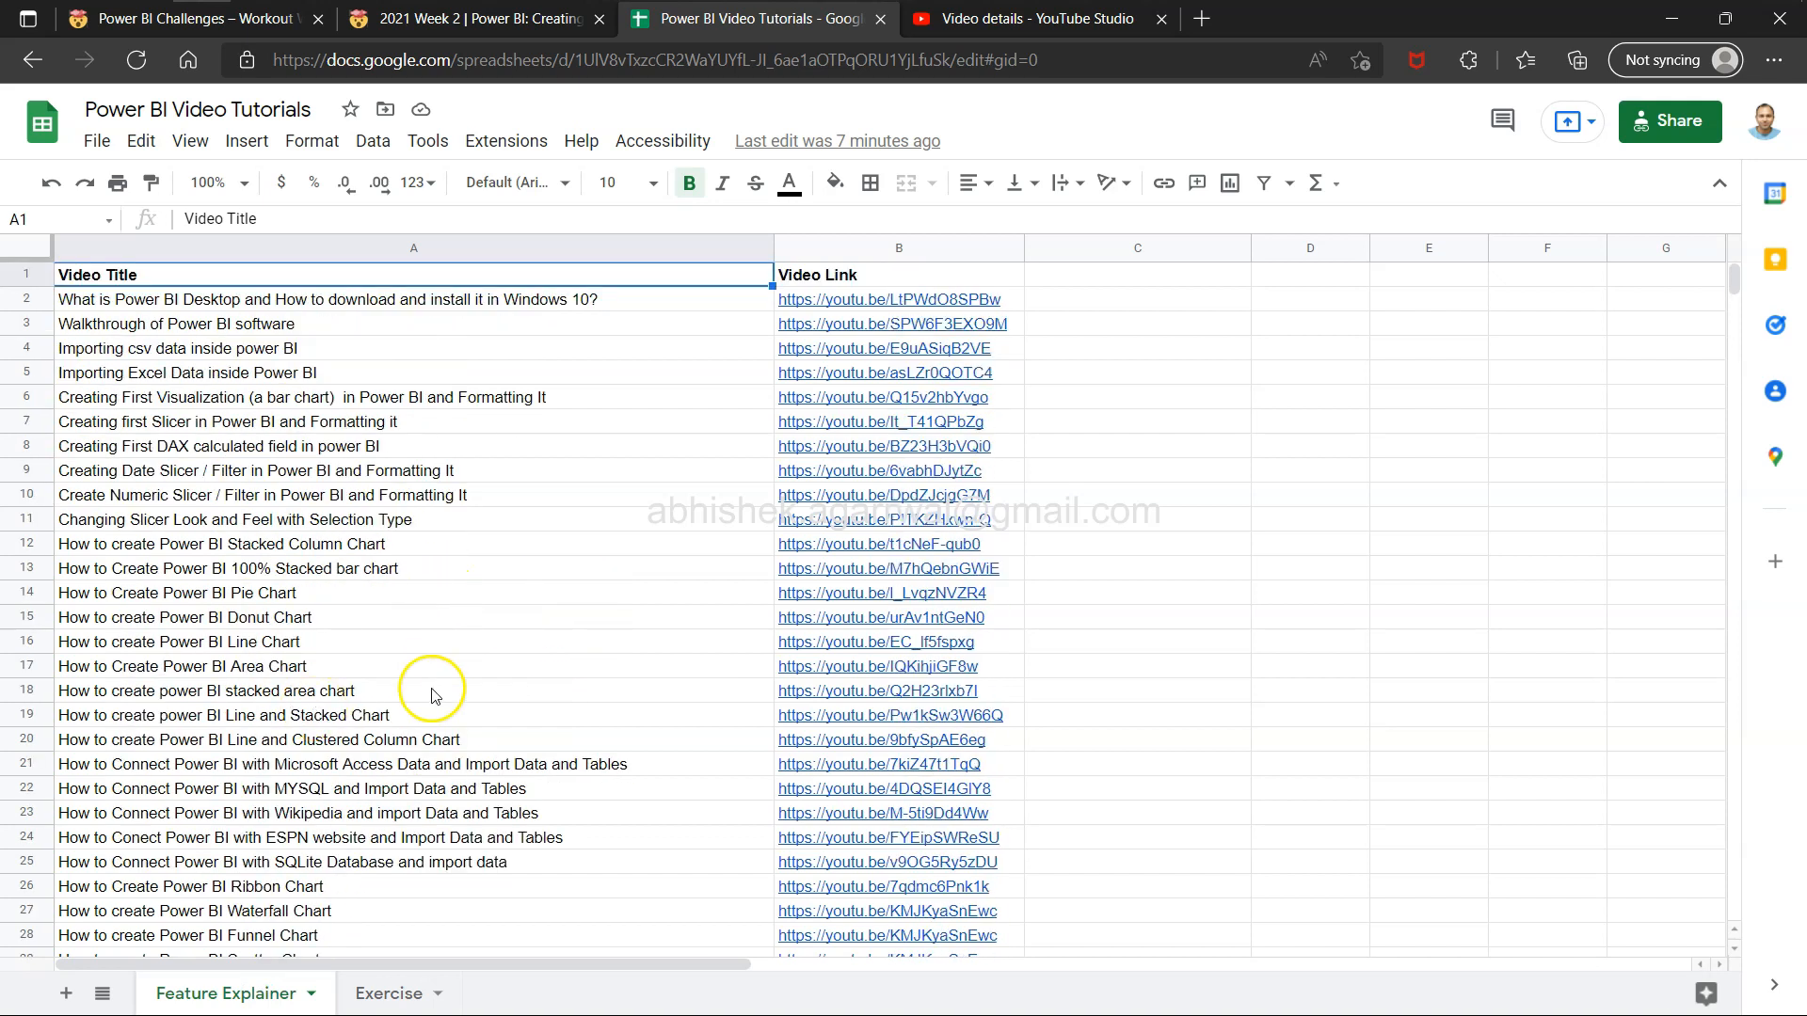
left_click(407, 996)
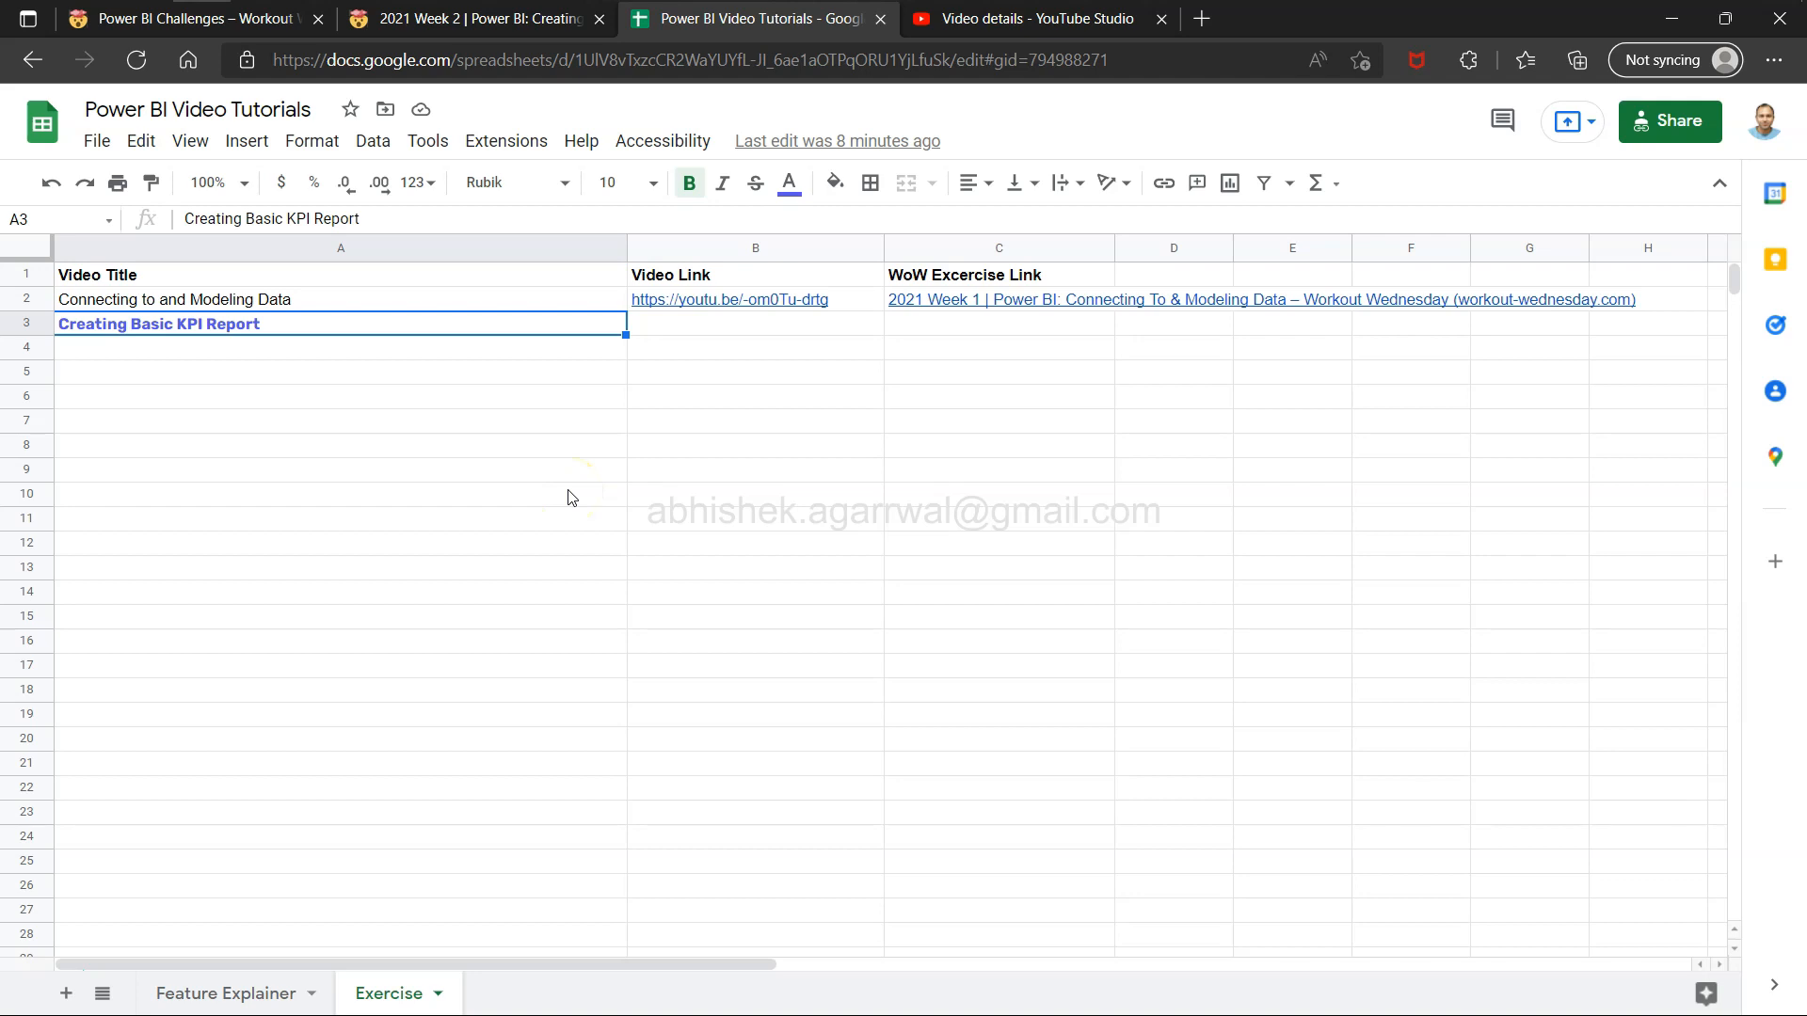
left_click(275, 991)
left_click(280, 695)
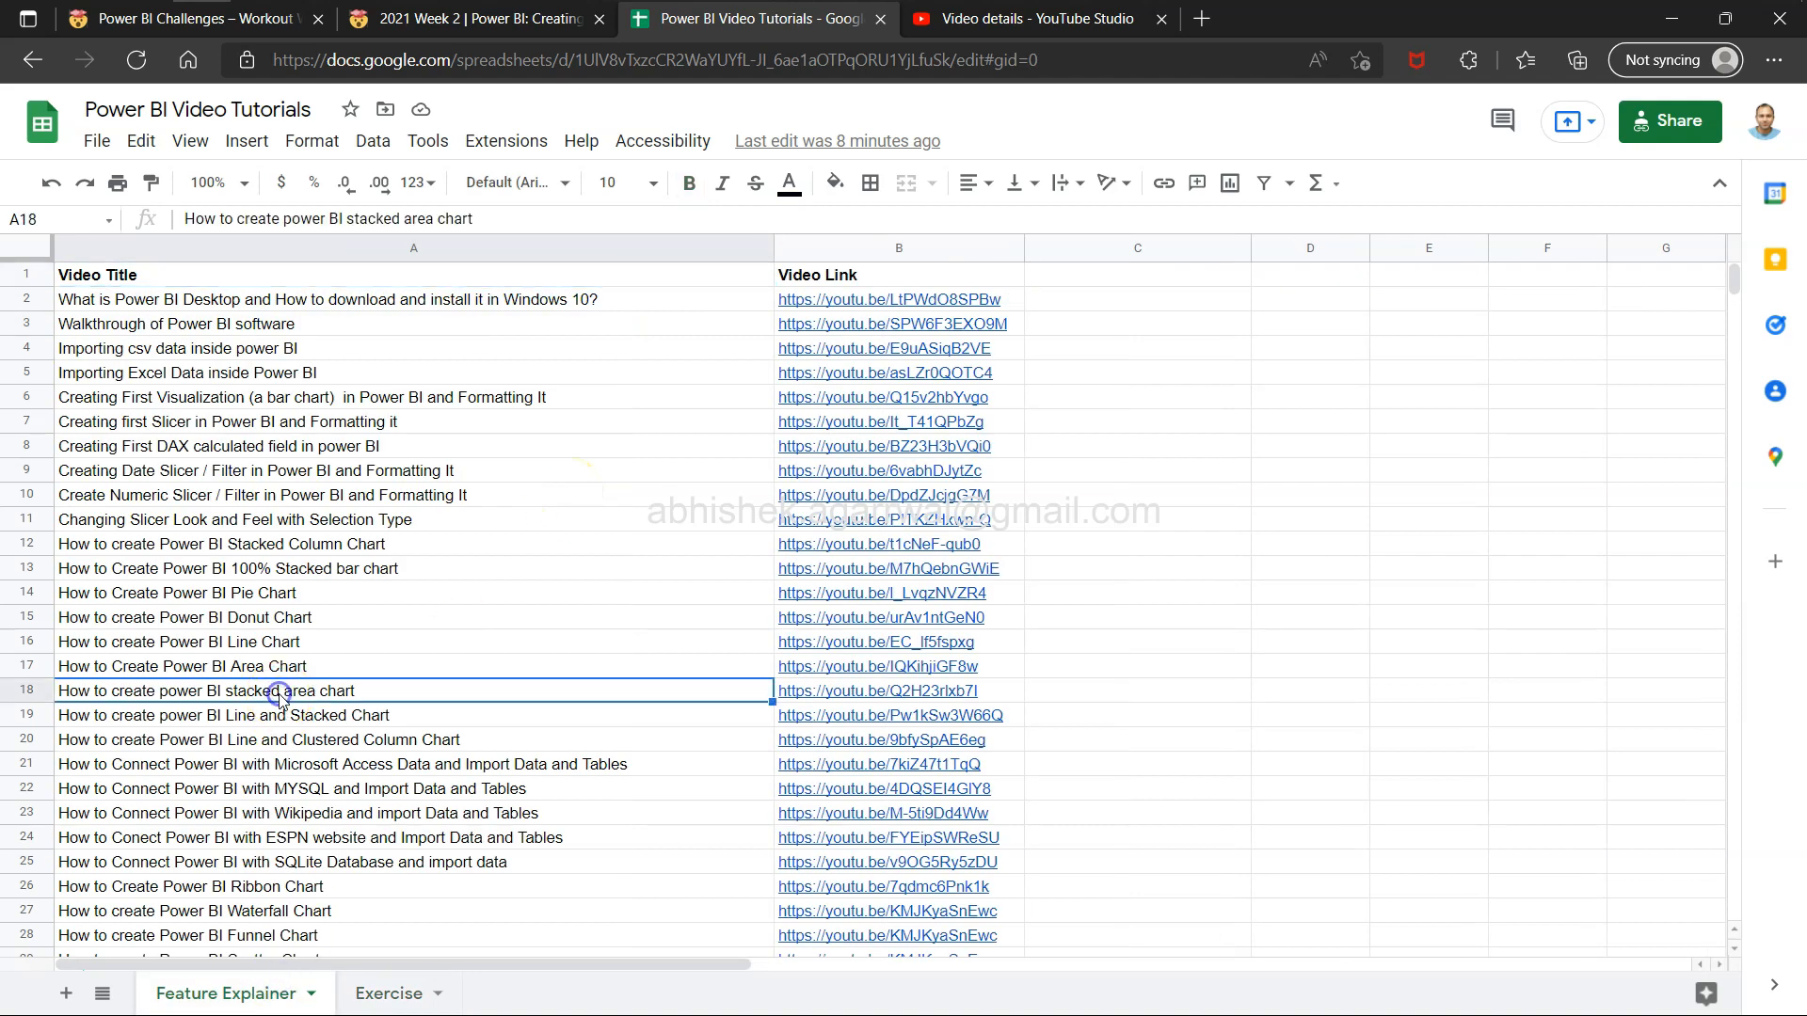
key("ctrl+Down")
key("Down")
key("Up")
left_click(389, 993)
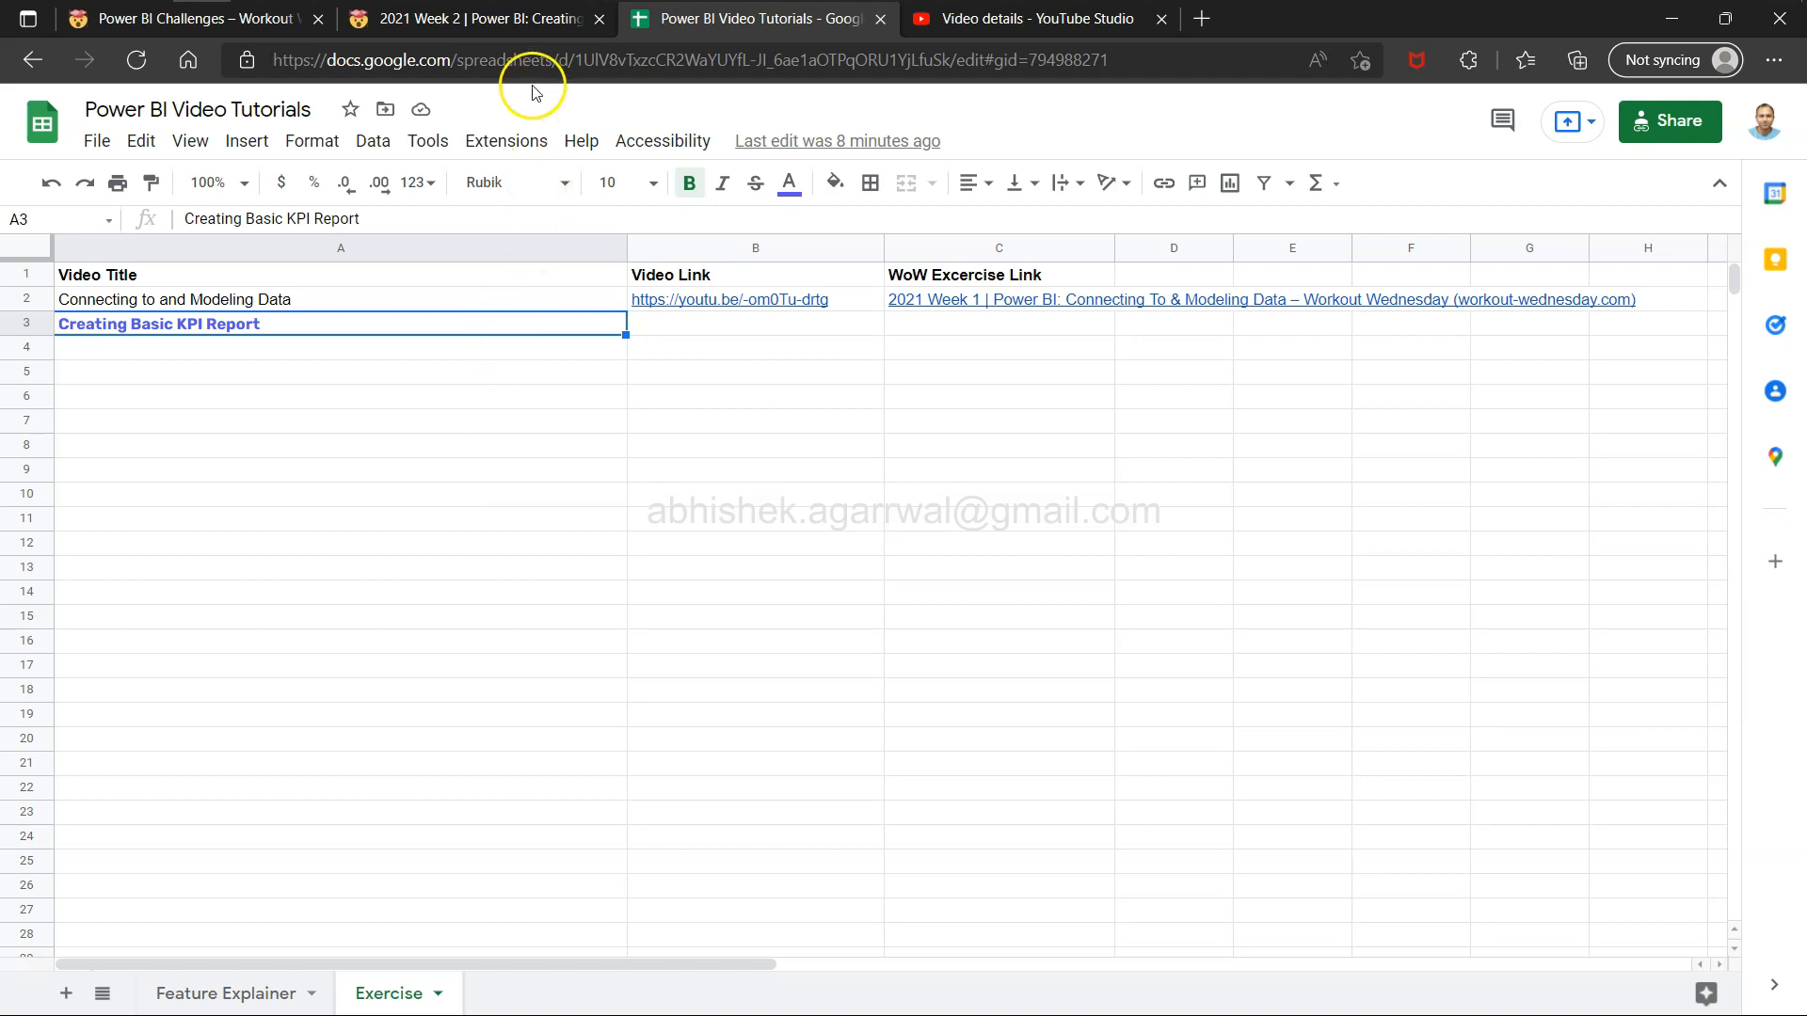
Read the challenge's introduction on the Week 2 page, highlighting passages while reading.
left_click(539, 27)
scroll(549, 320, "up", 3)
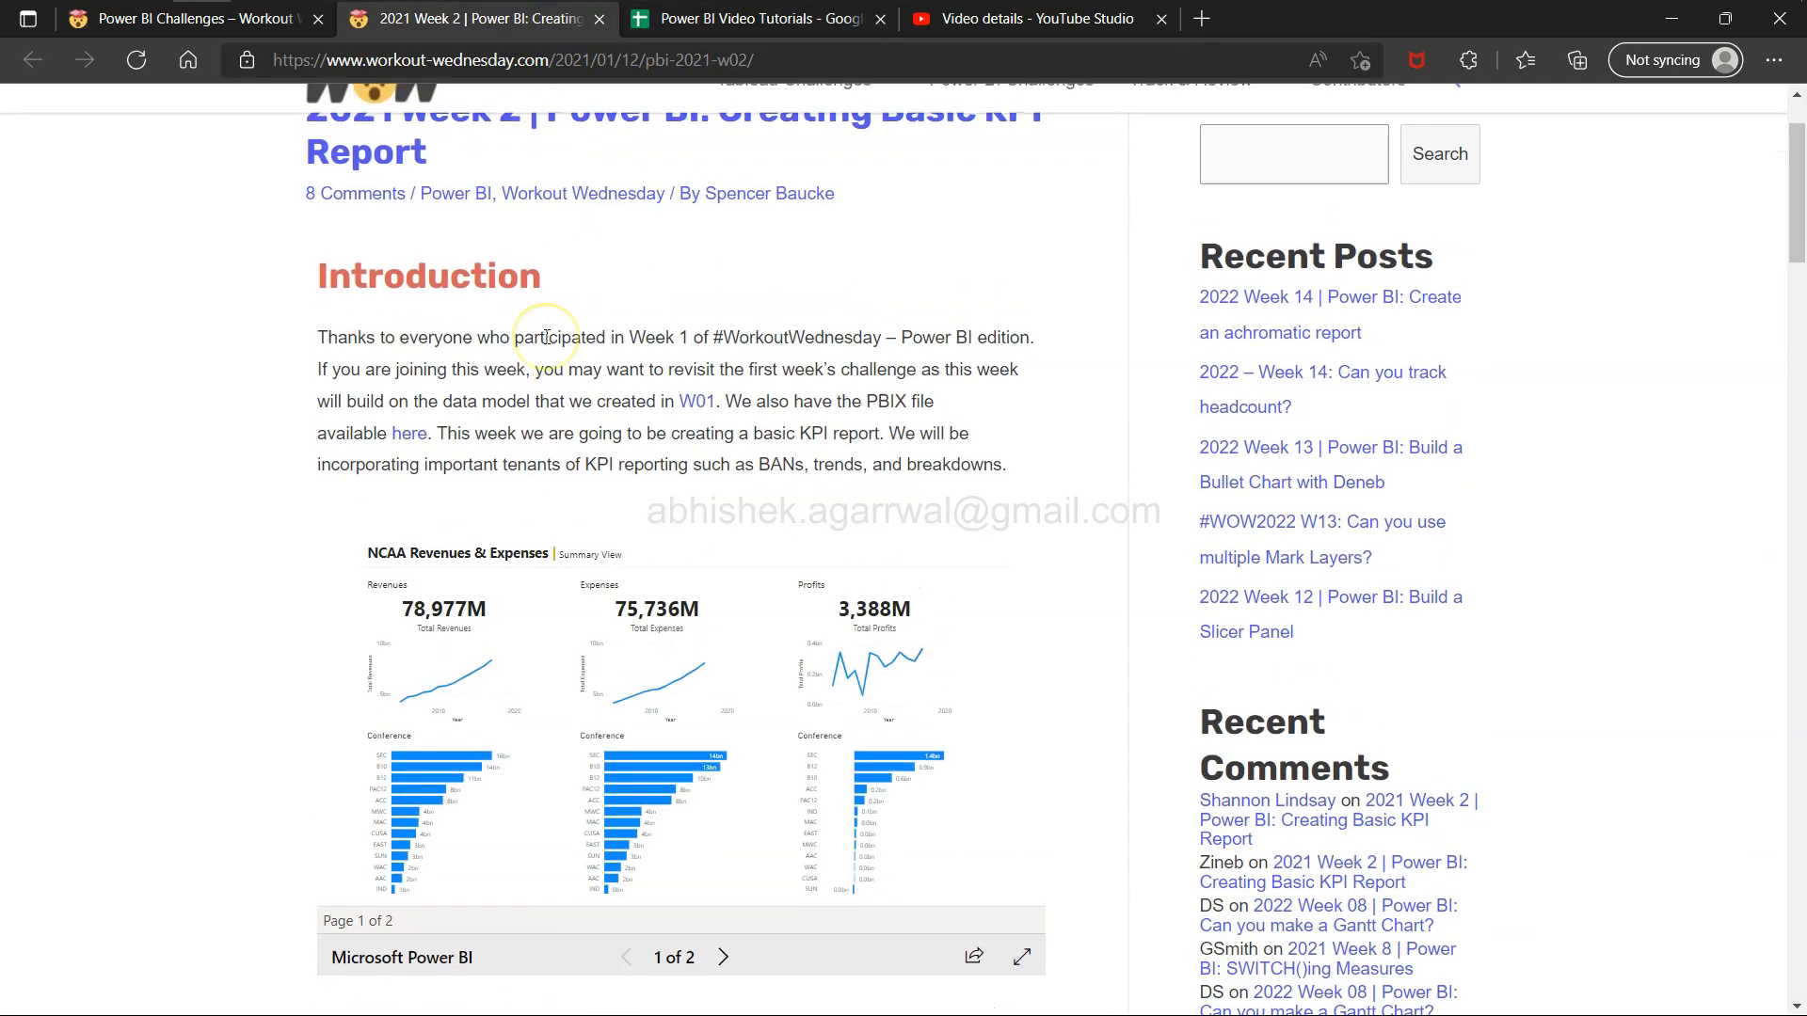
scroll(550, 348, "down", 1)
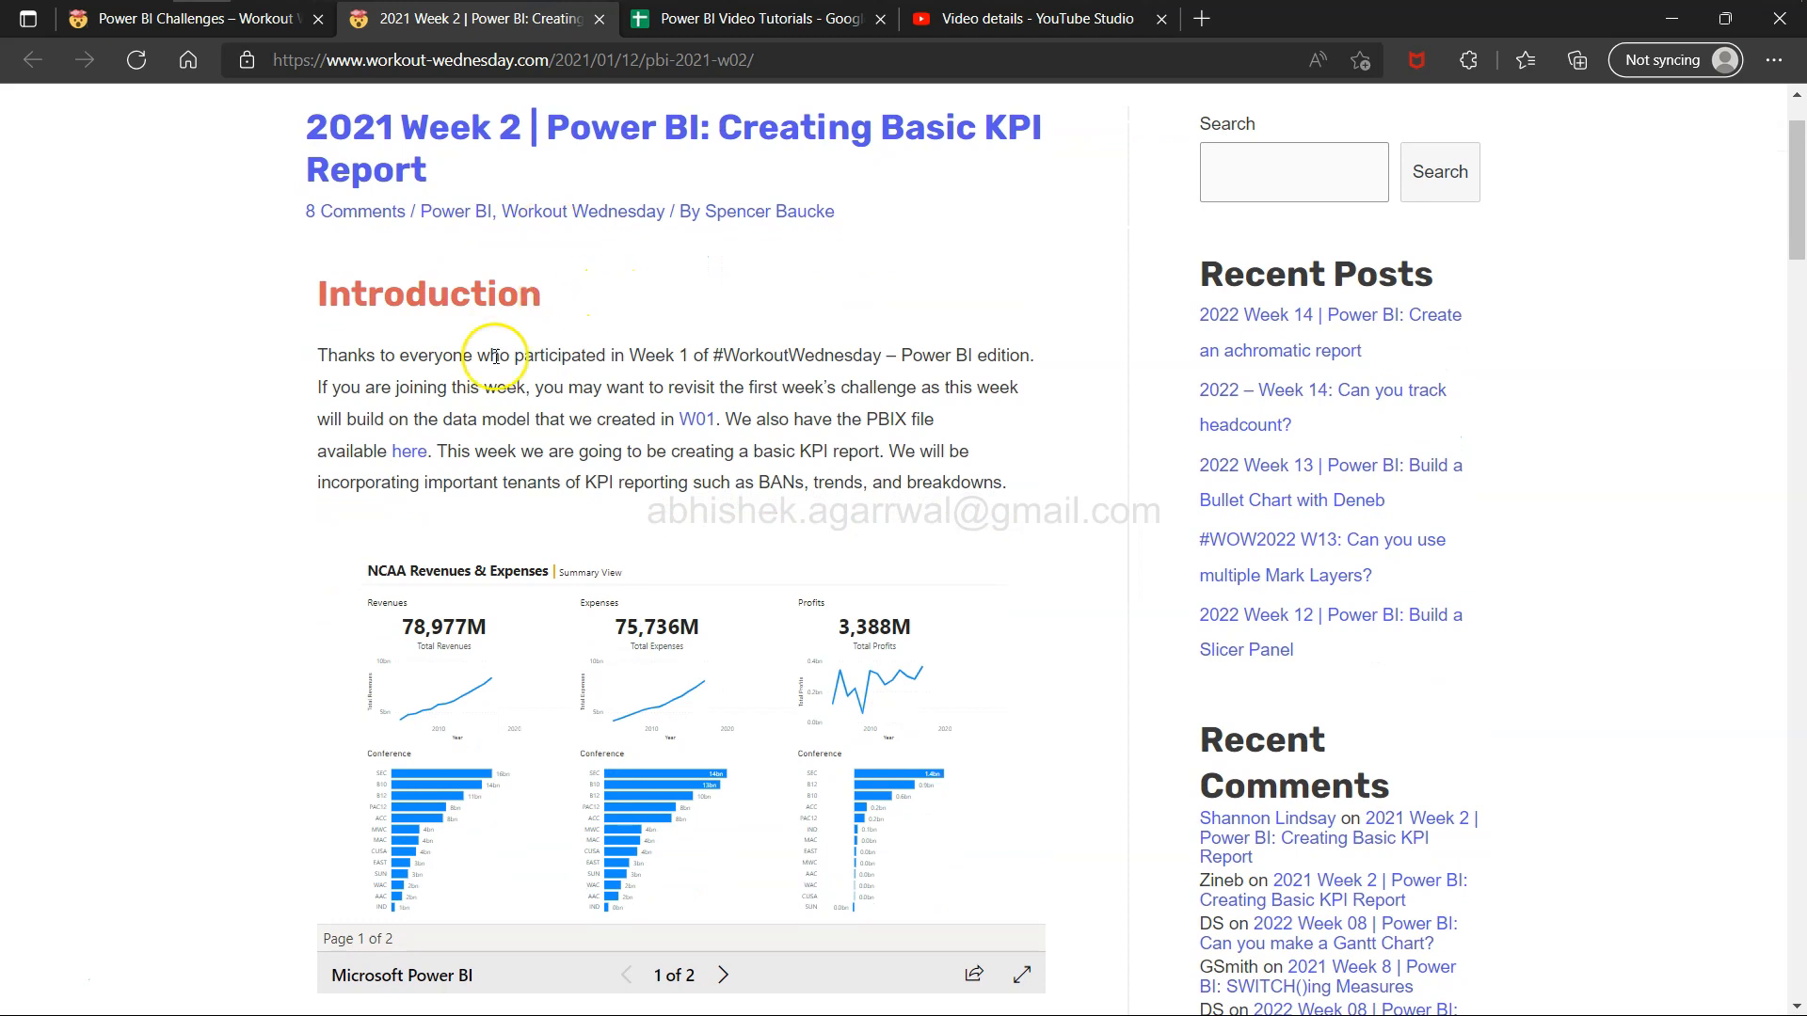
left_click_drag(328, 355, 593, 423)
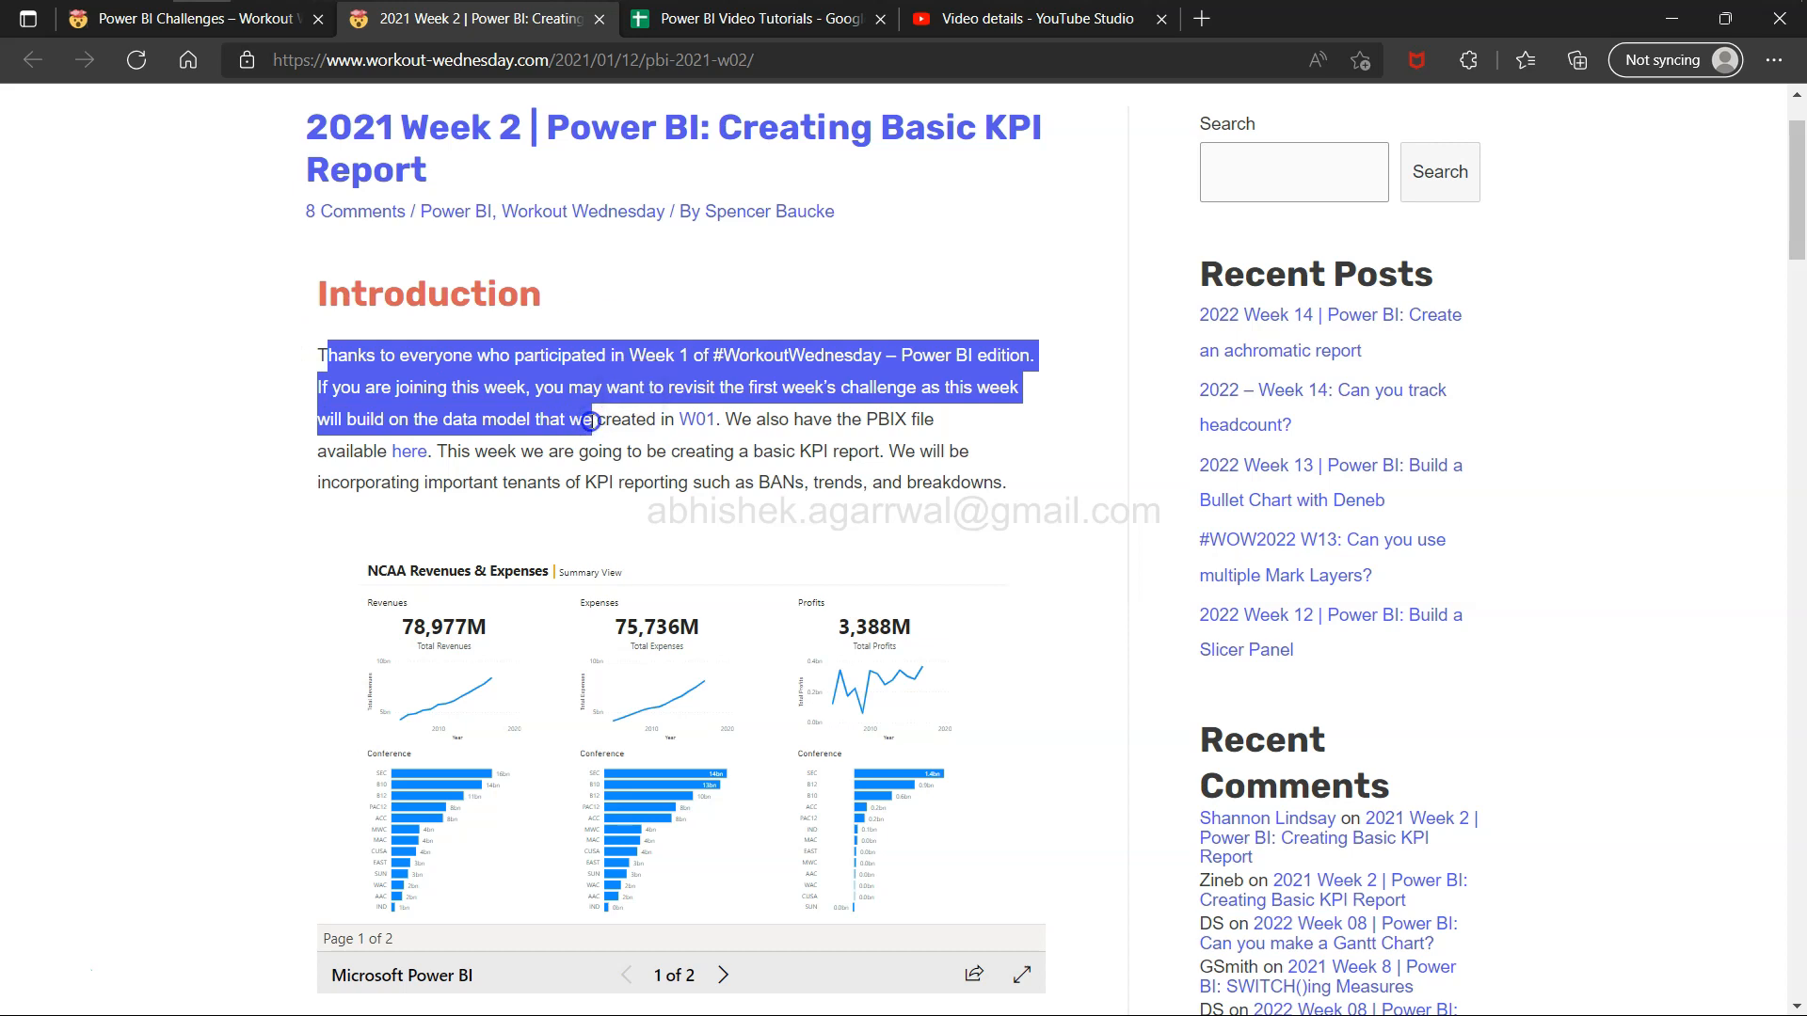
left_click(899, 378)
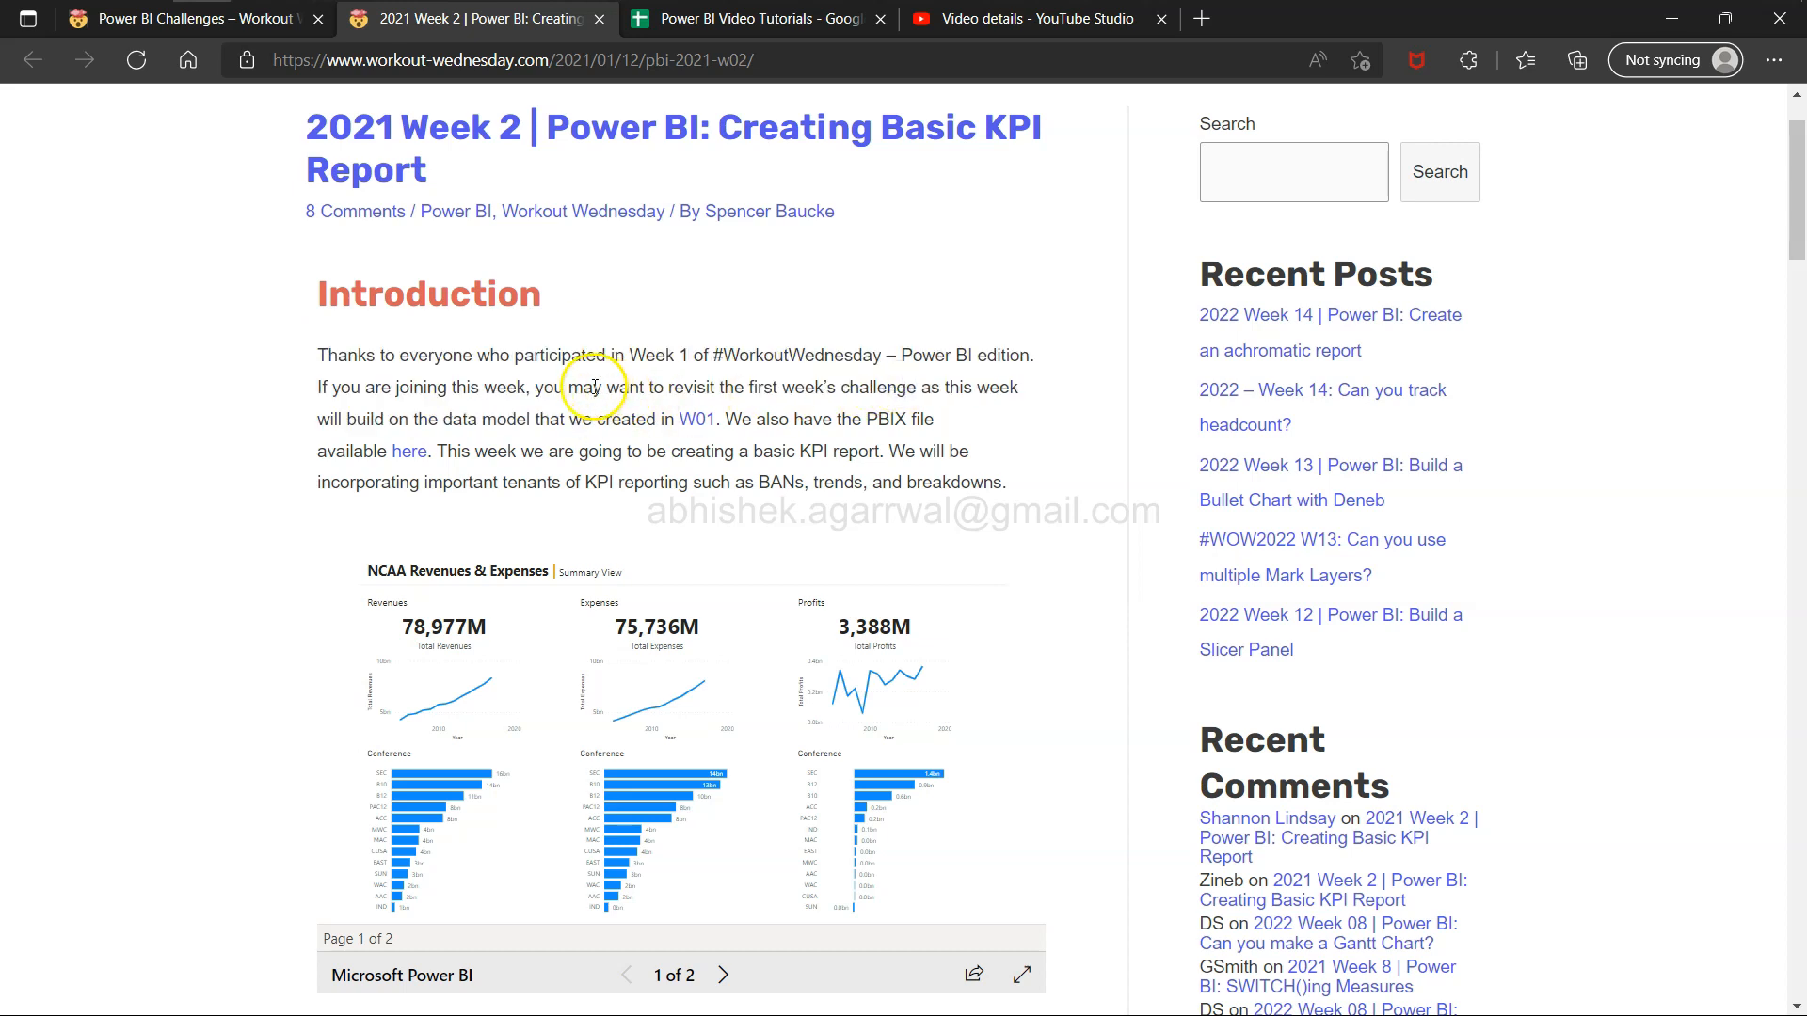
left_click_drag(607, 388, 711, 390)
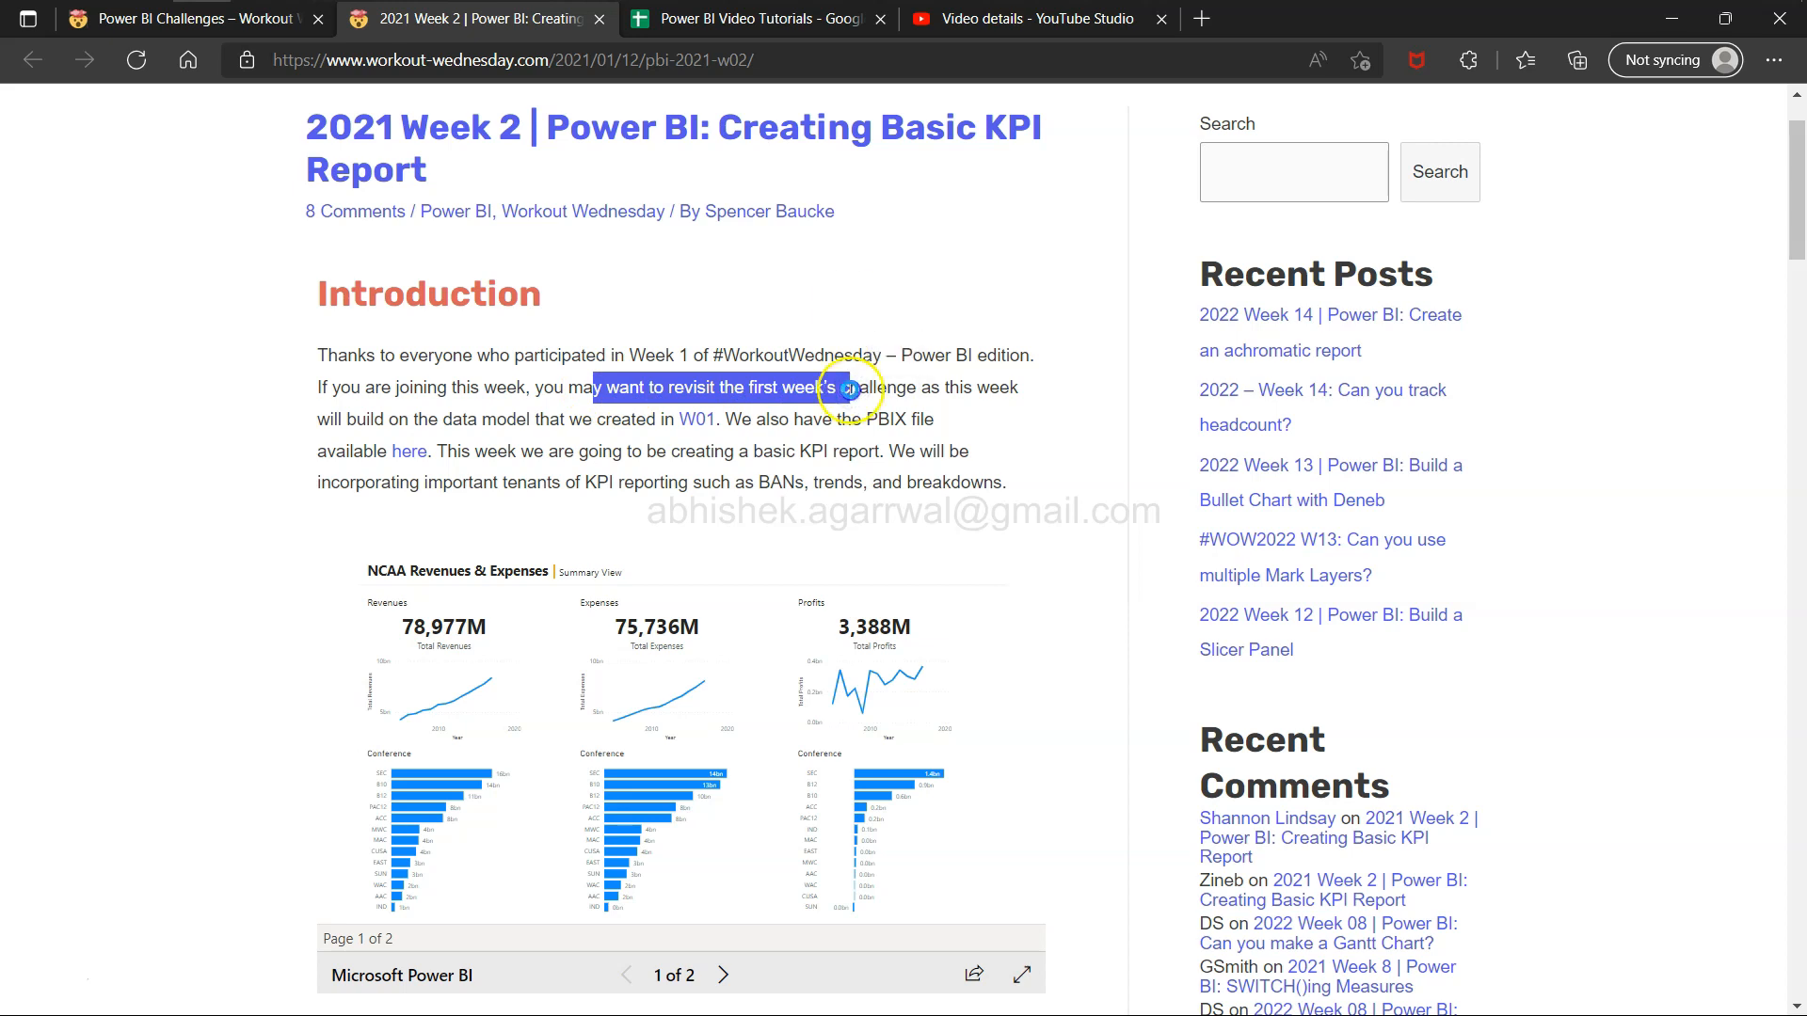
left_click(852, 391)
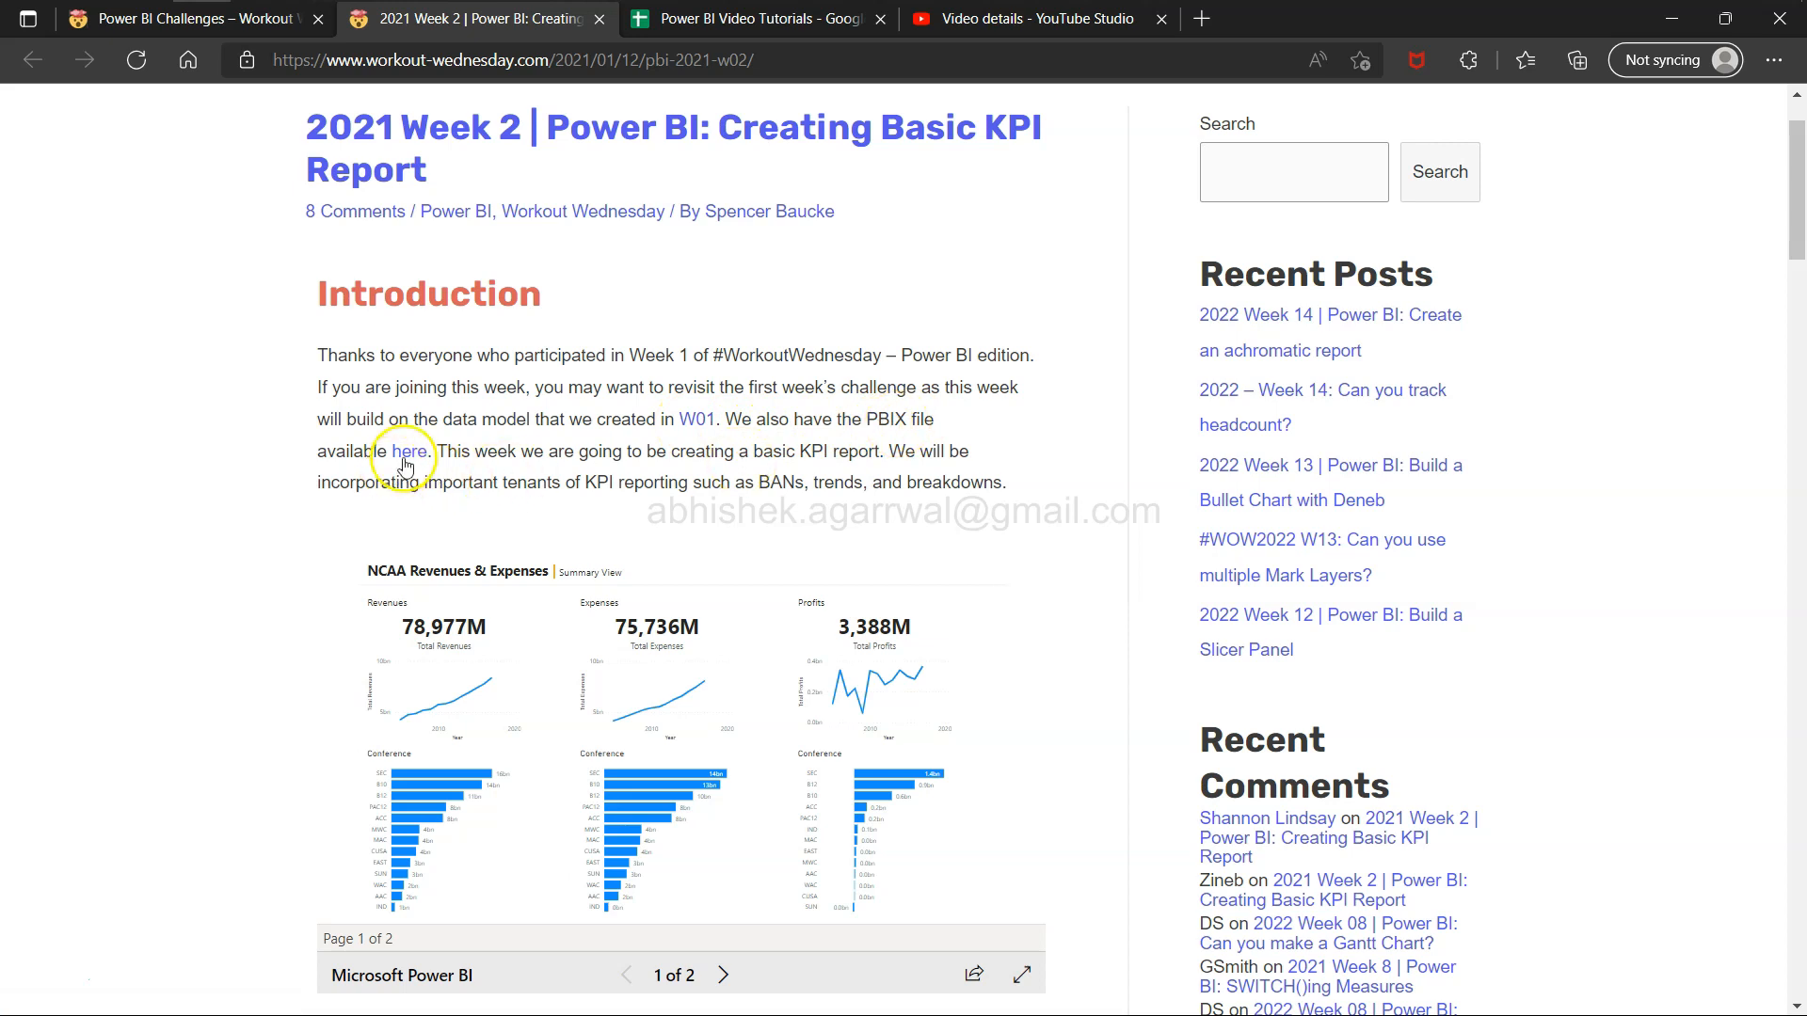
Read the first requirement about creating a Total Profits field in Power Query, highlighting its key phrases.
scroll(564, 475, "down", 2)
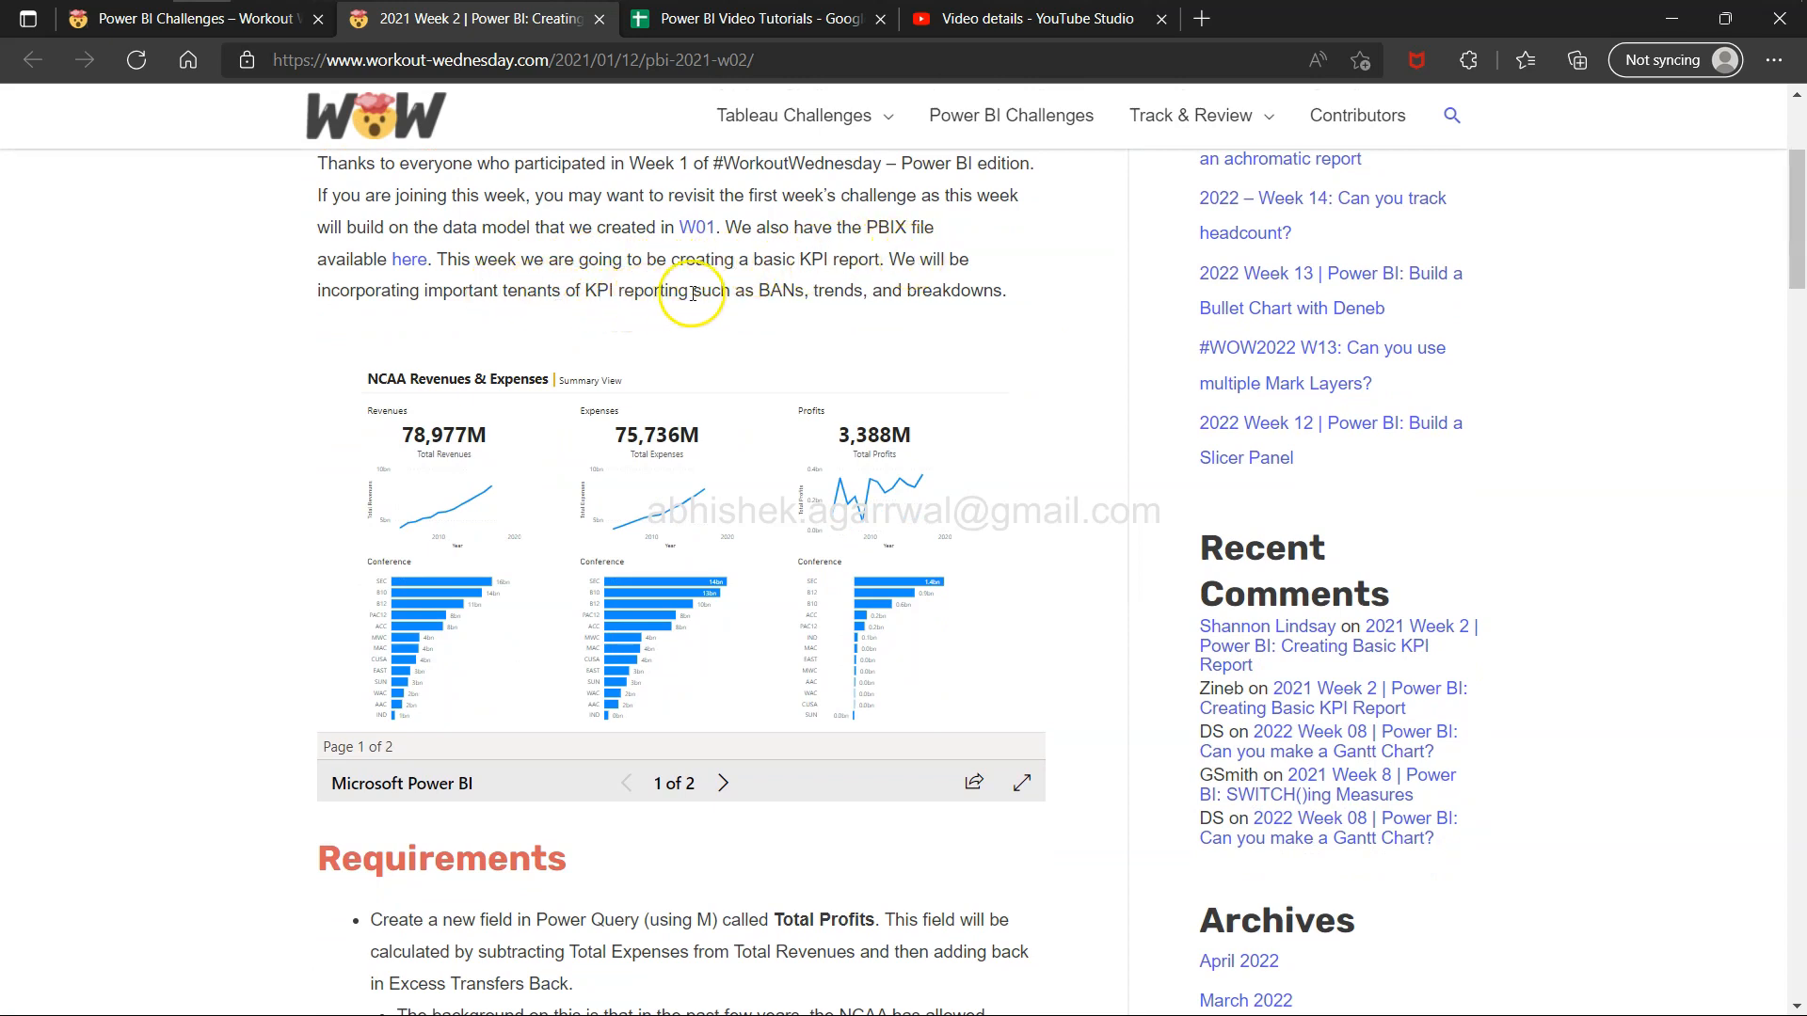
scroll(831, 518, "down", 3)
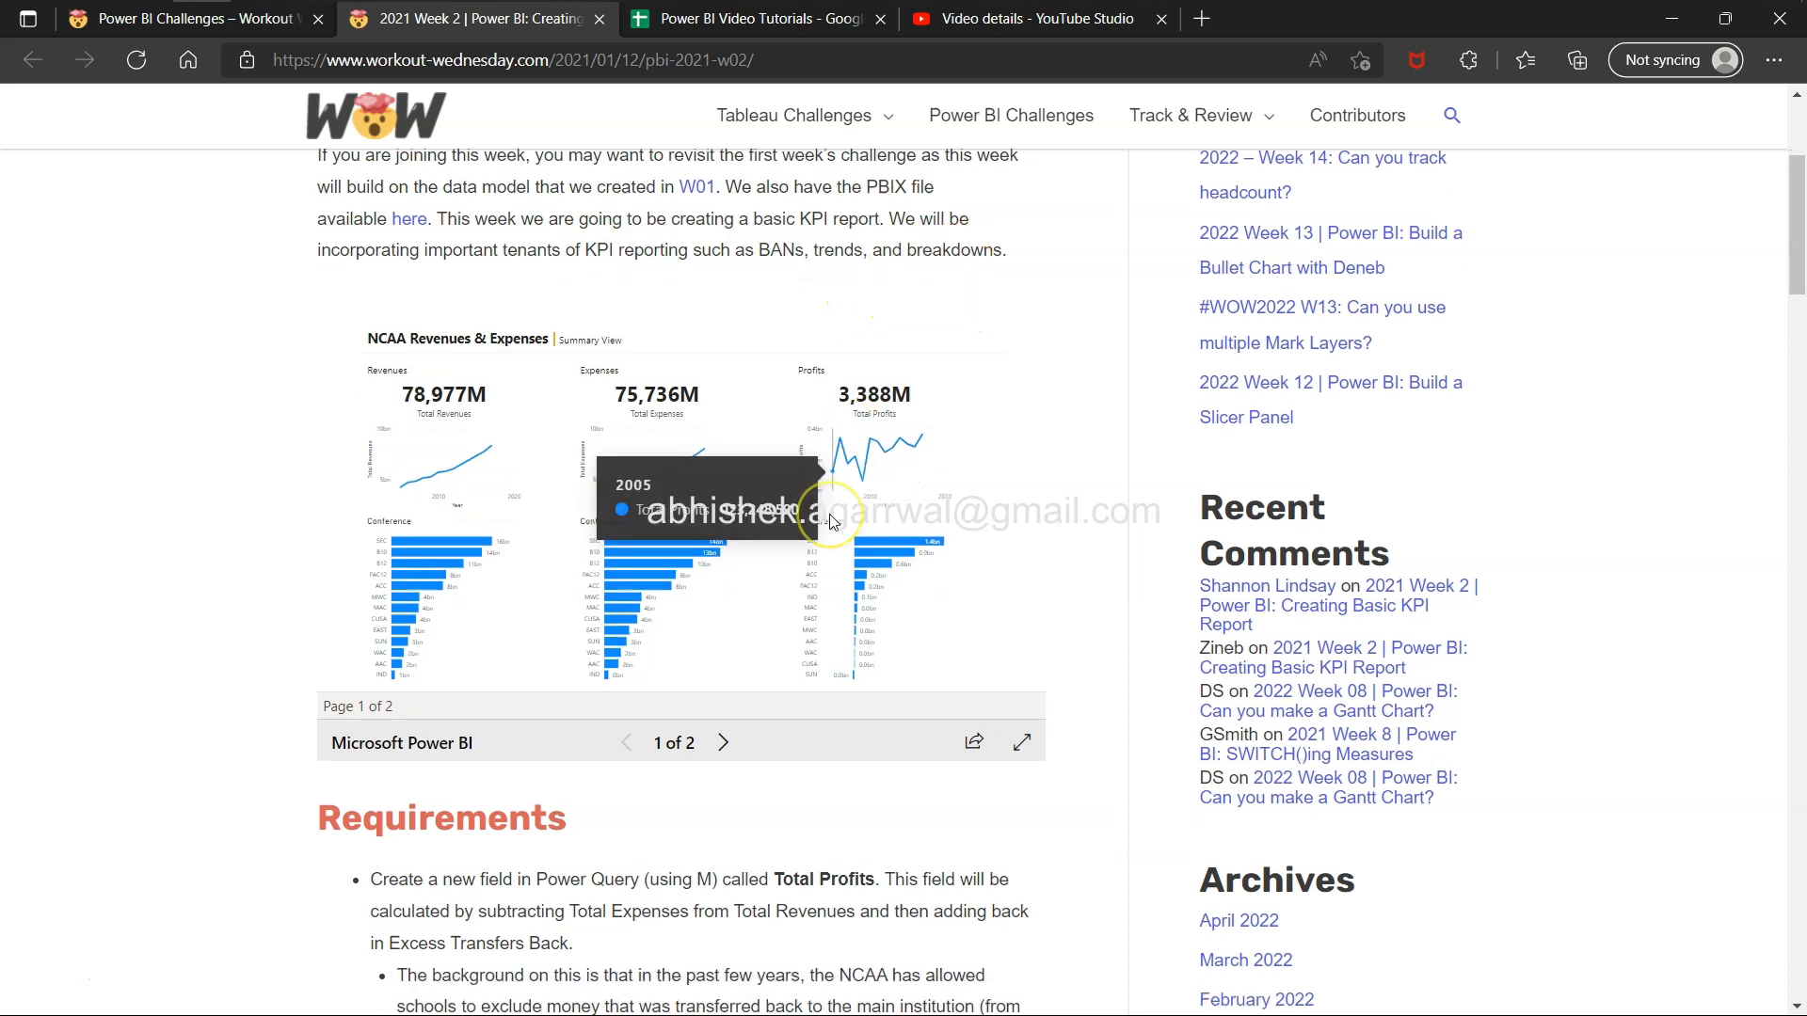
scroll(830, 520, "down", 3)
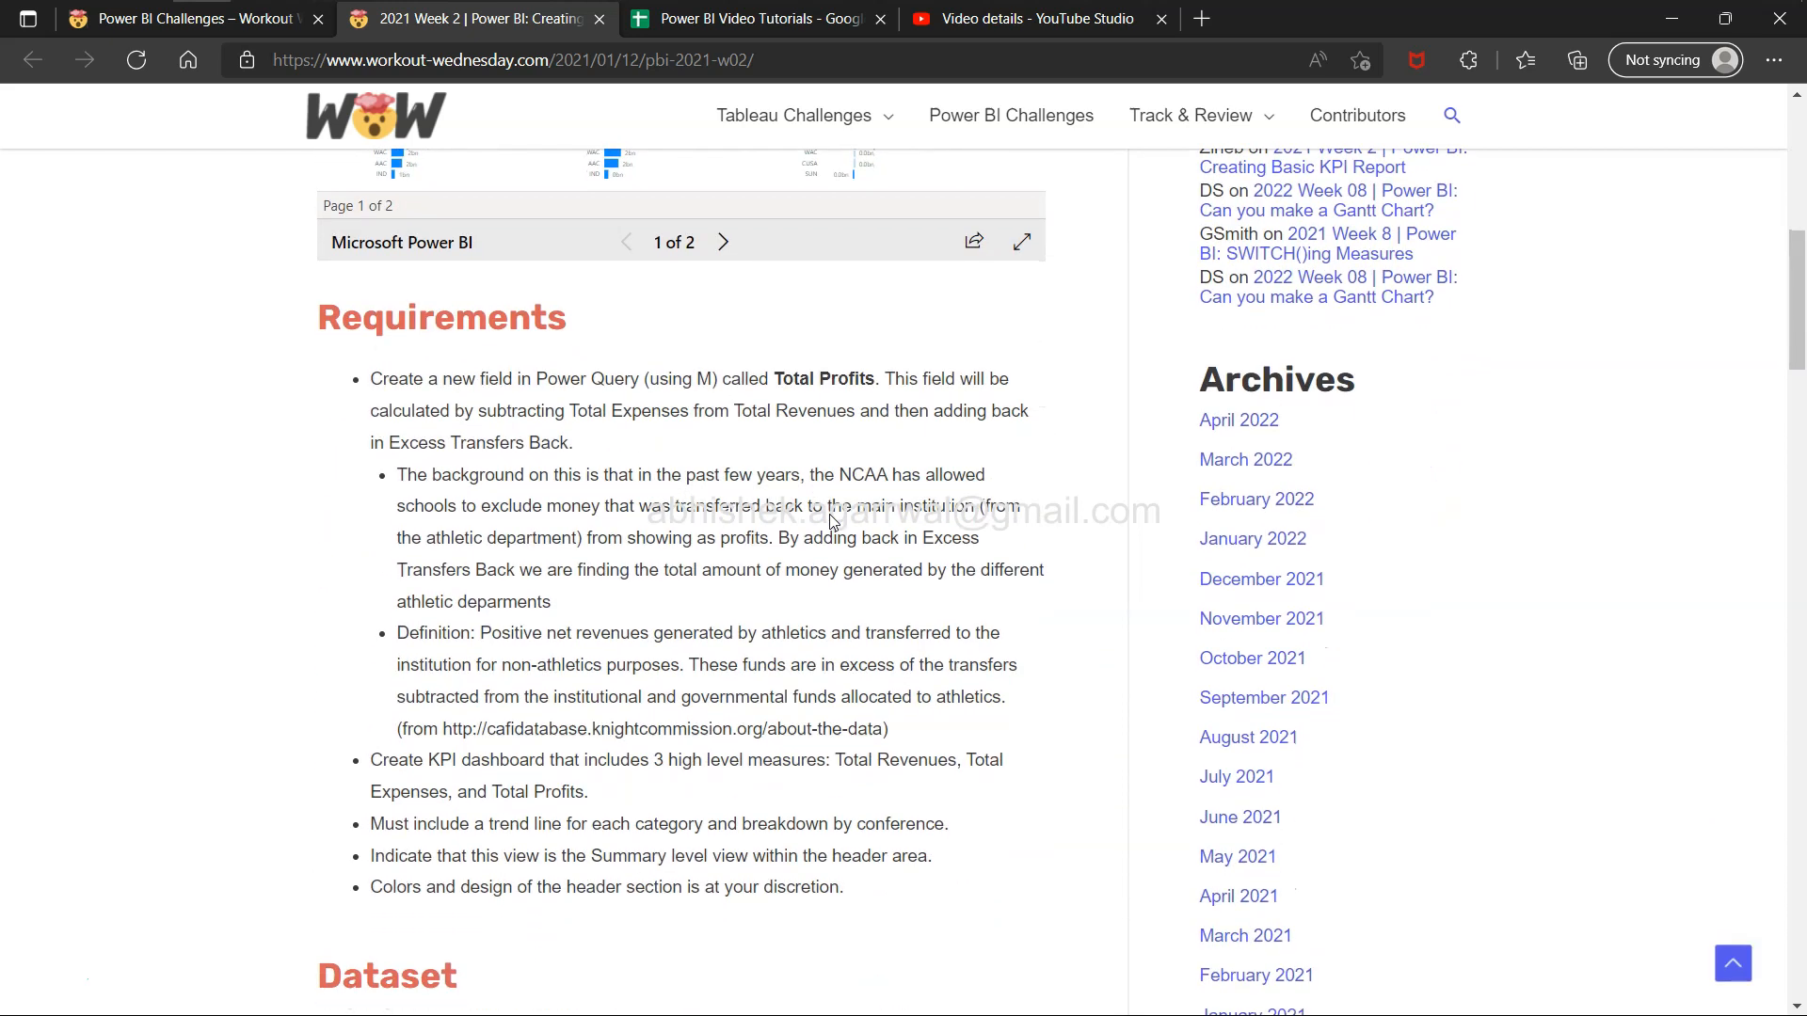
left_click_drag(499, 379, 370, 379)
left_click(737, 373, "shift")
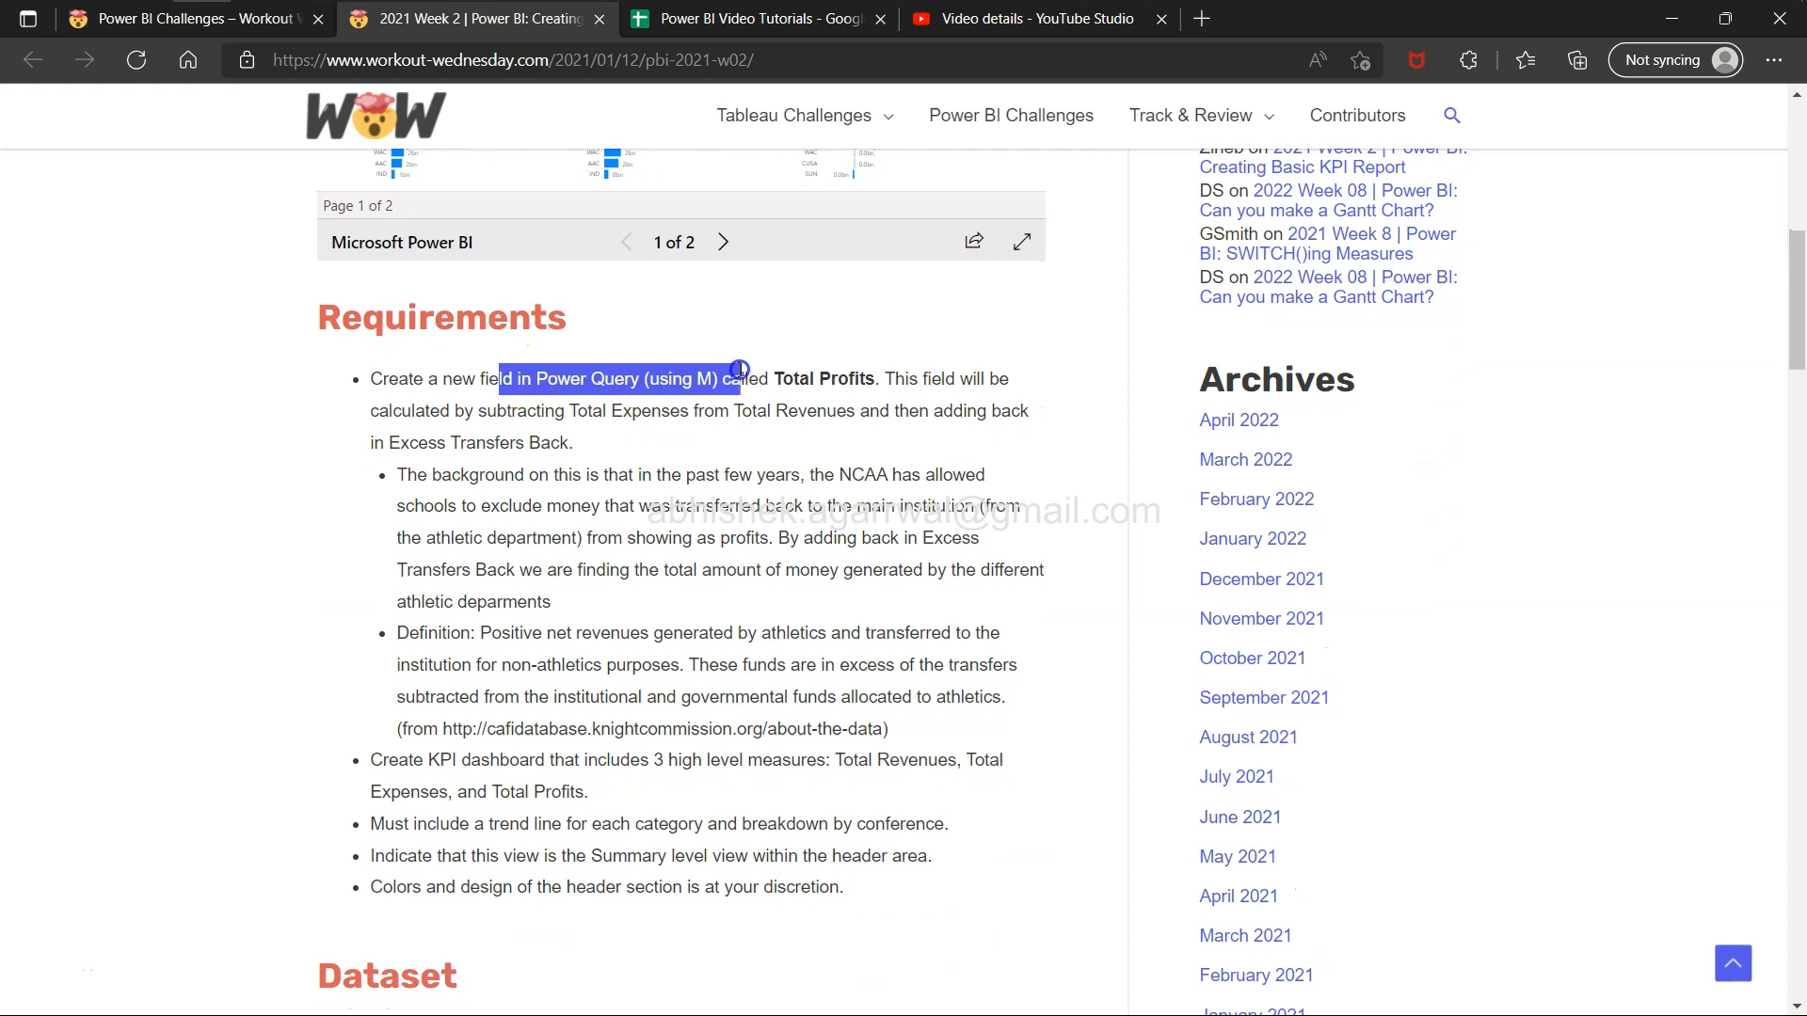
left_click(681, 384)
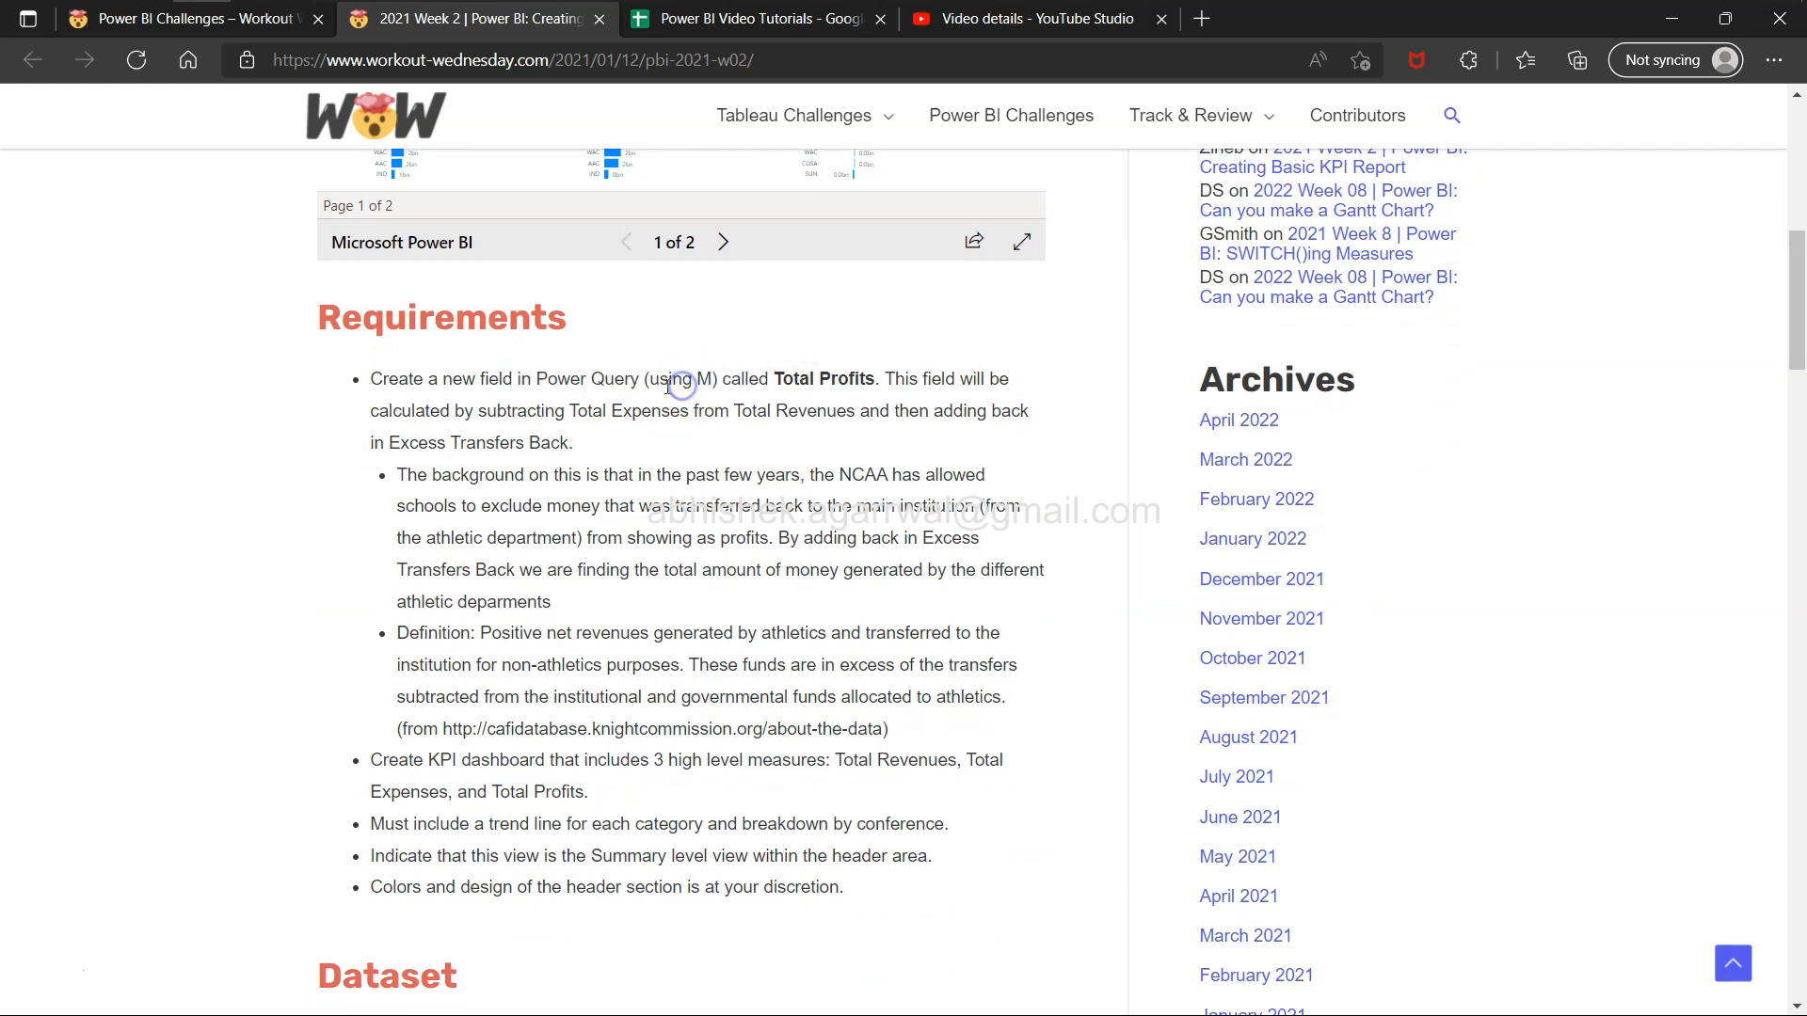
left_click_drag(698, 384, 876, 381)
left_click(702, 301)
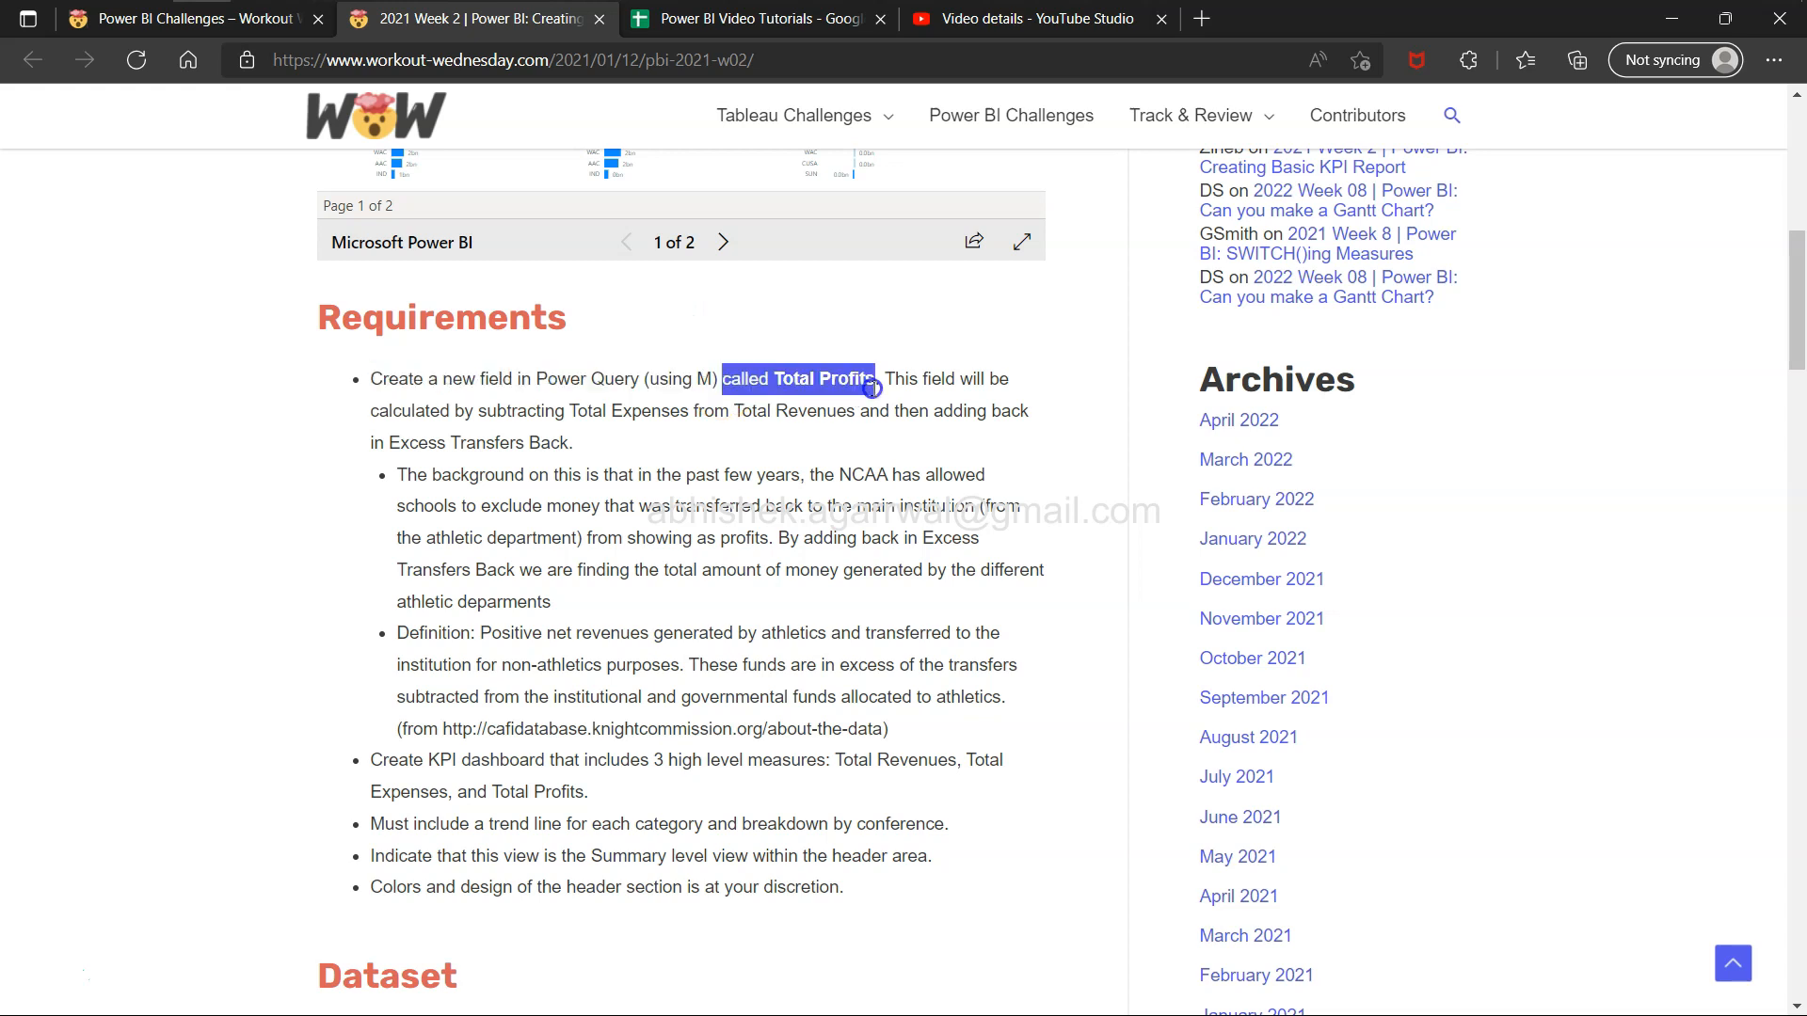
Highlight the Total Profits calculation rule in the first requirement.
left_click_drag(537, 411, 610, 442)
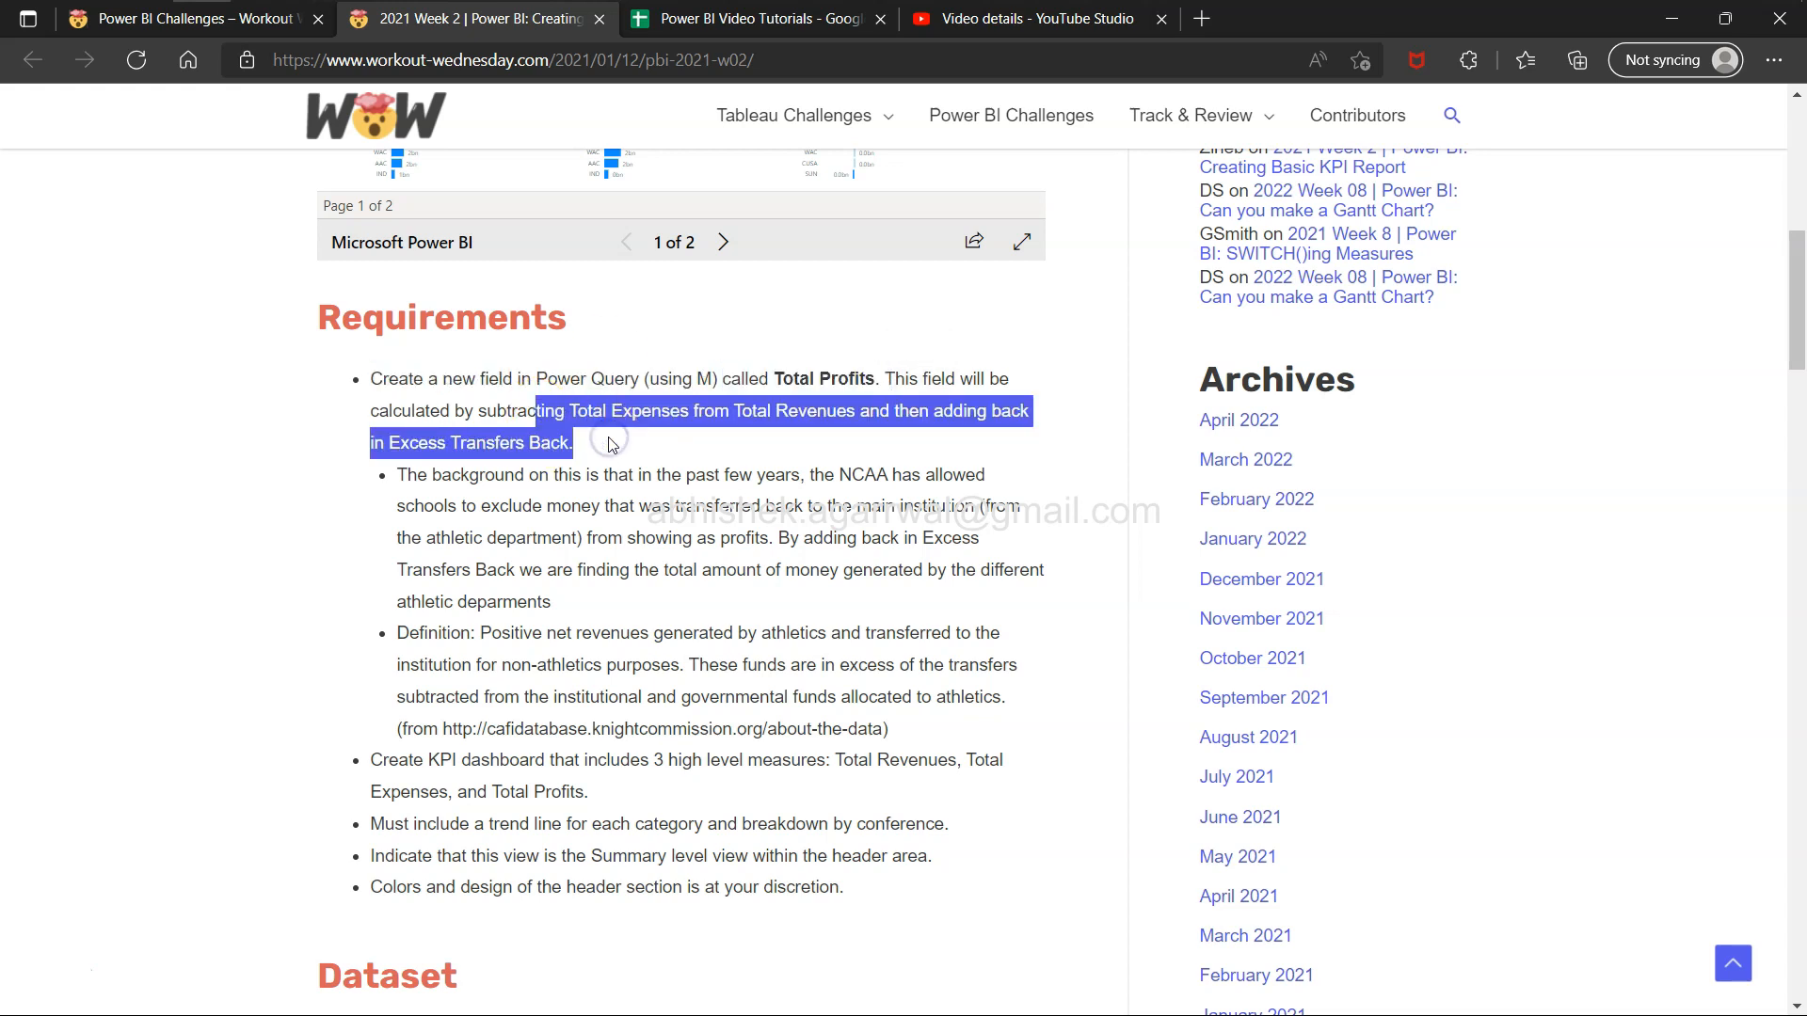
left_click(610, 443)
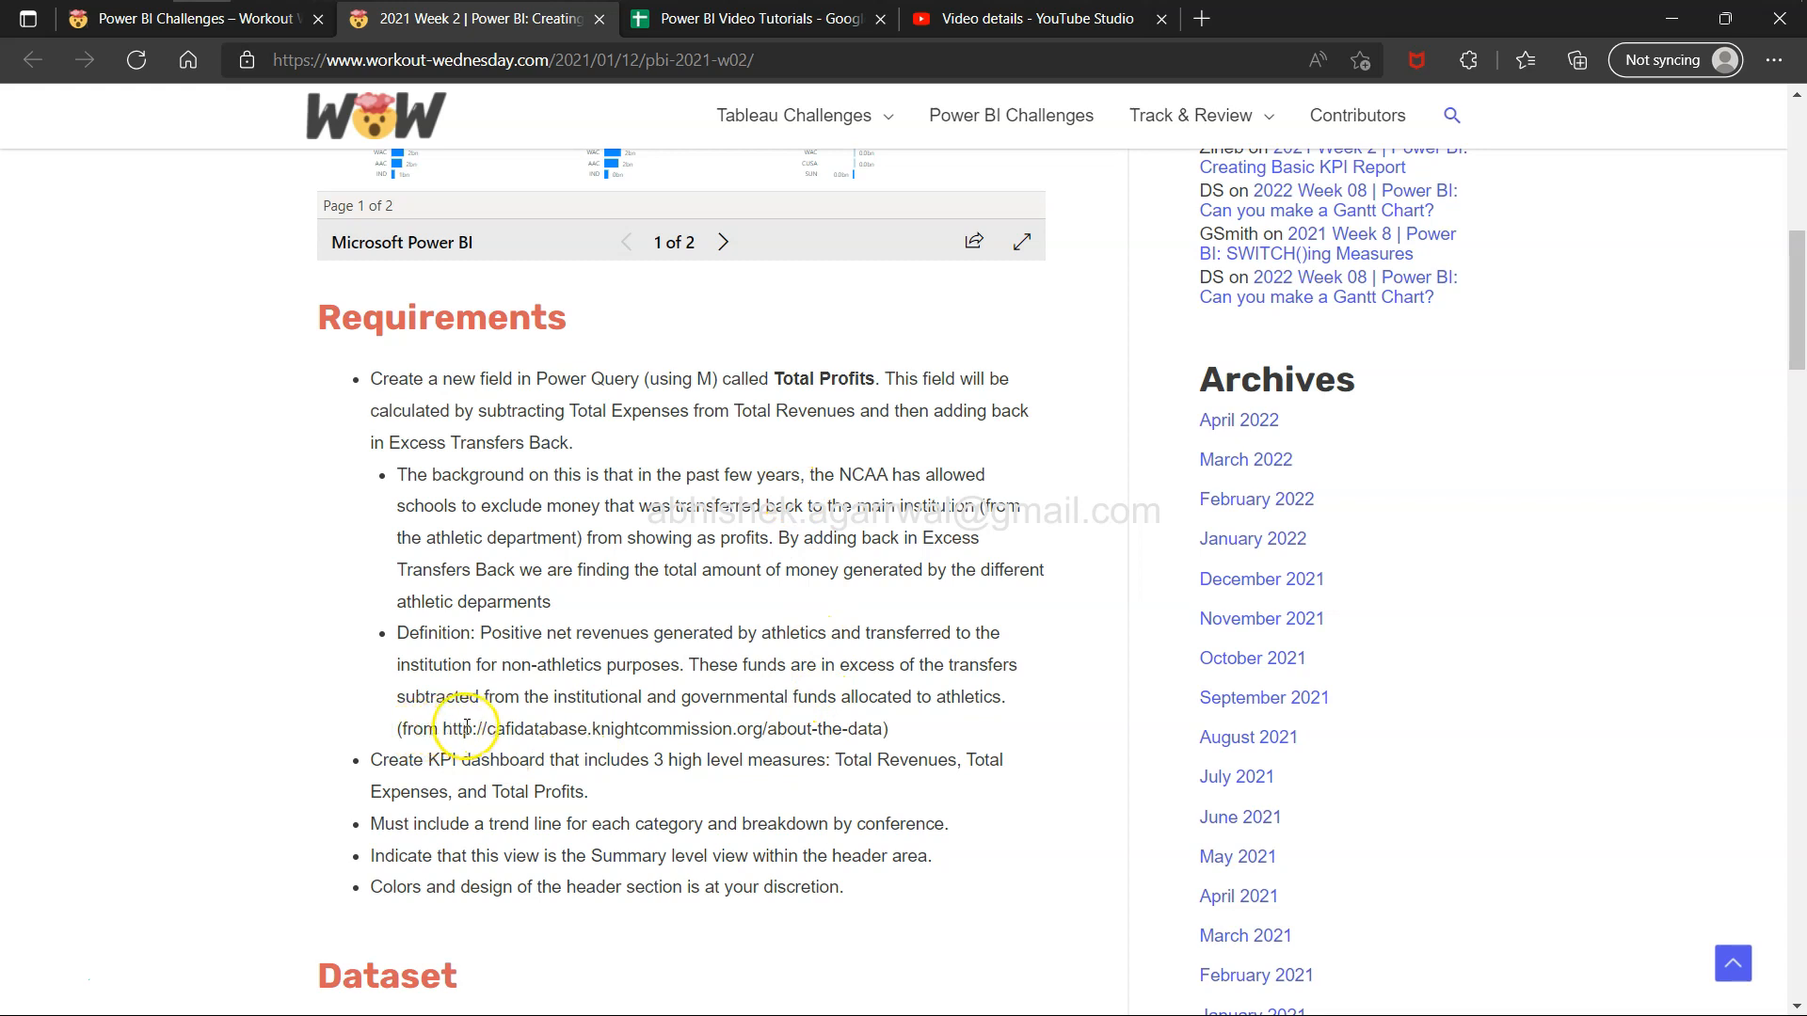
Open the linked About the Data page and read its overview, highlighting where the data comes from.
left_click_drag(443, 729, 889, 728)
left_click(875, 729)
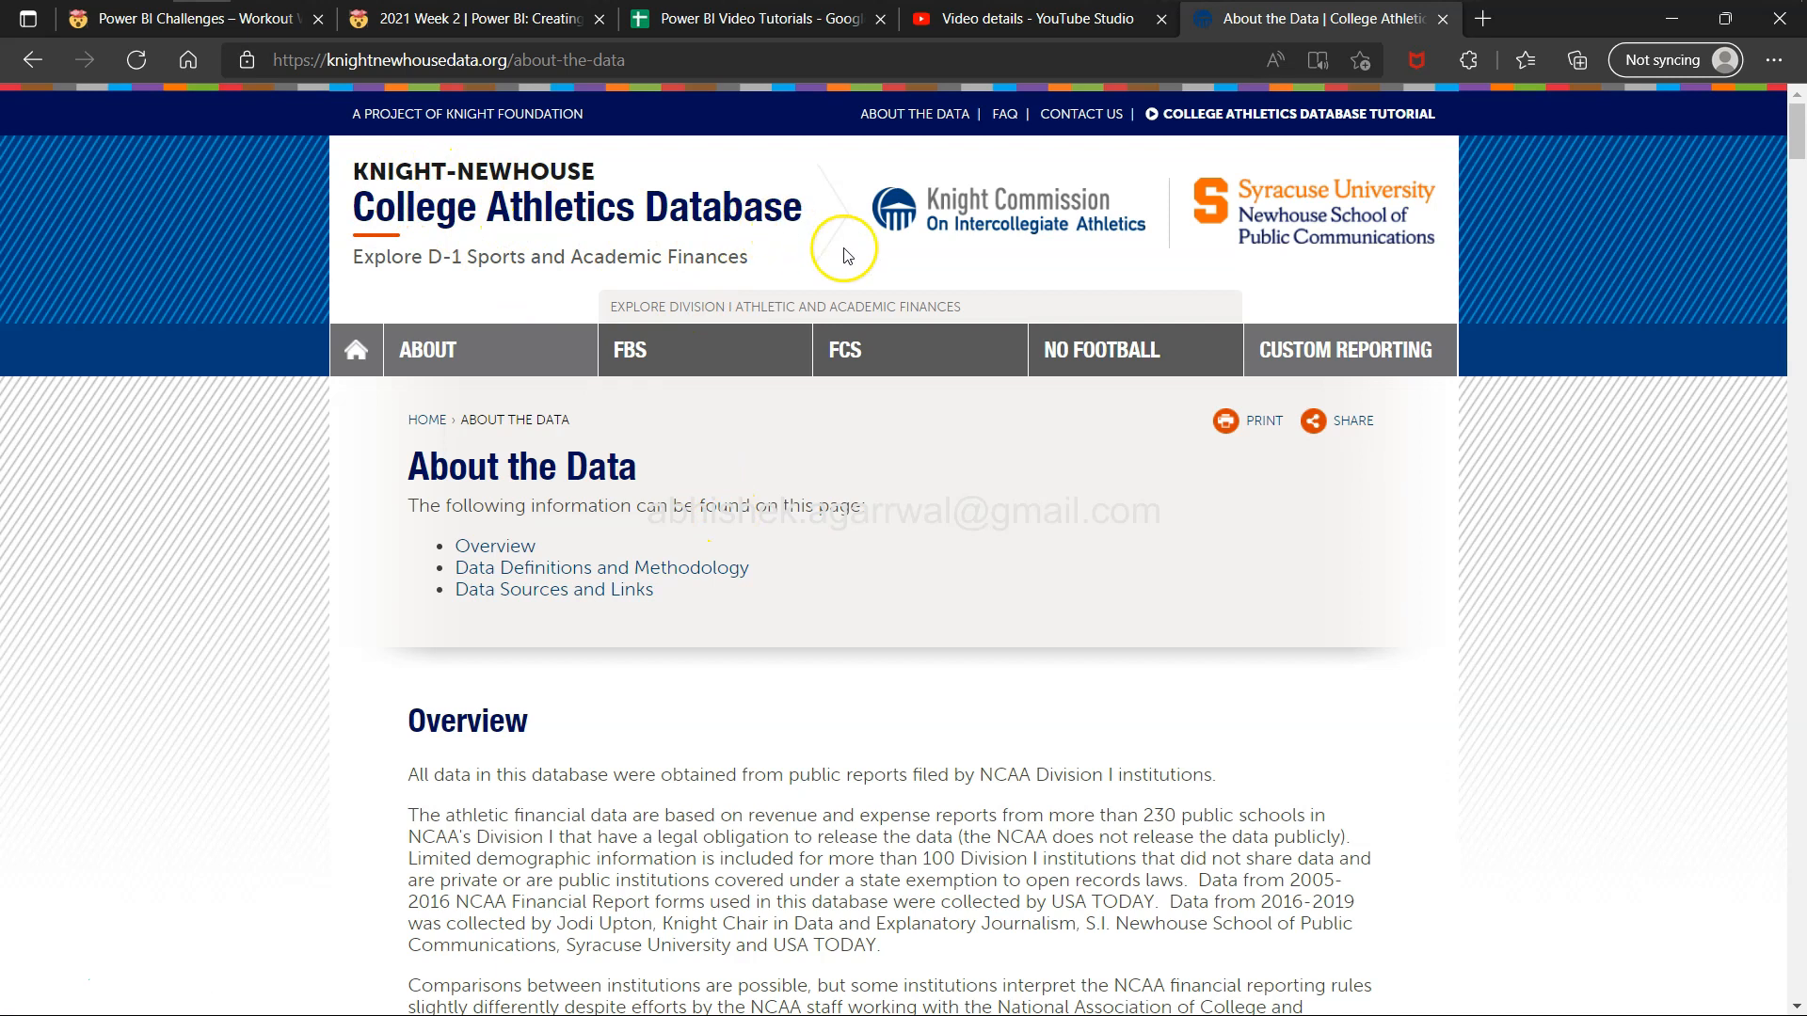
scroll(1094, 578, "down", 1)
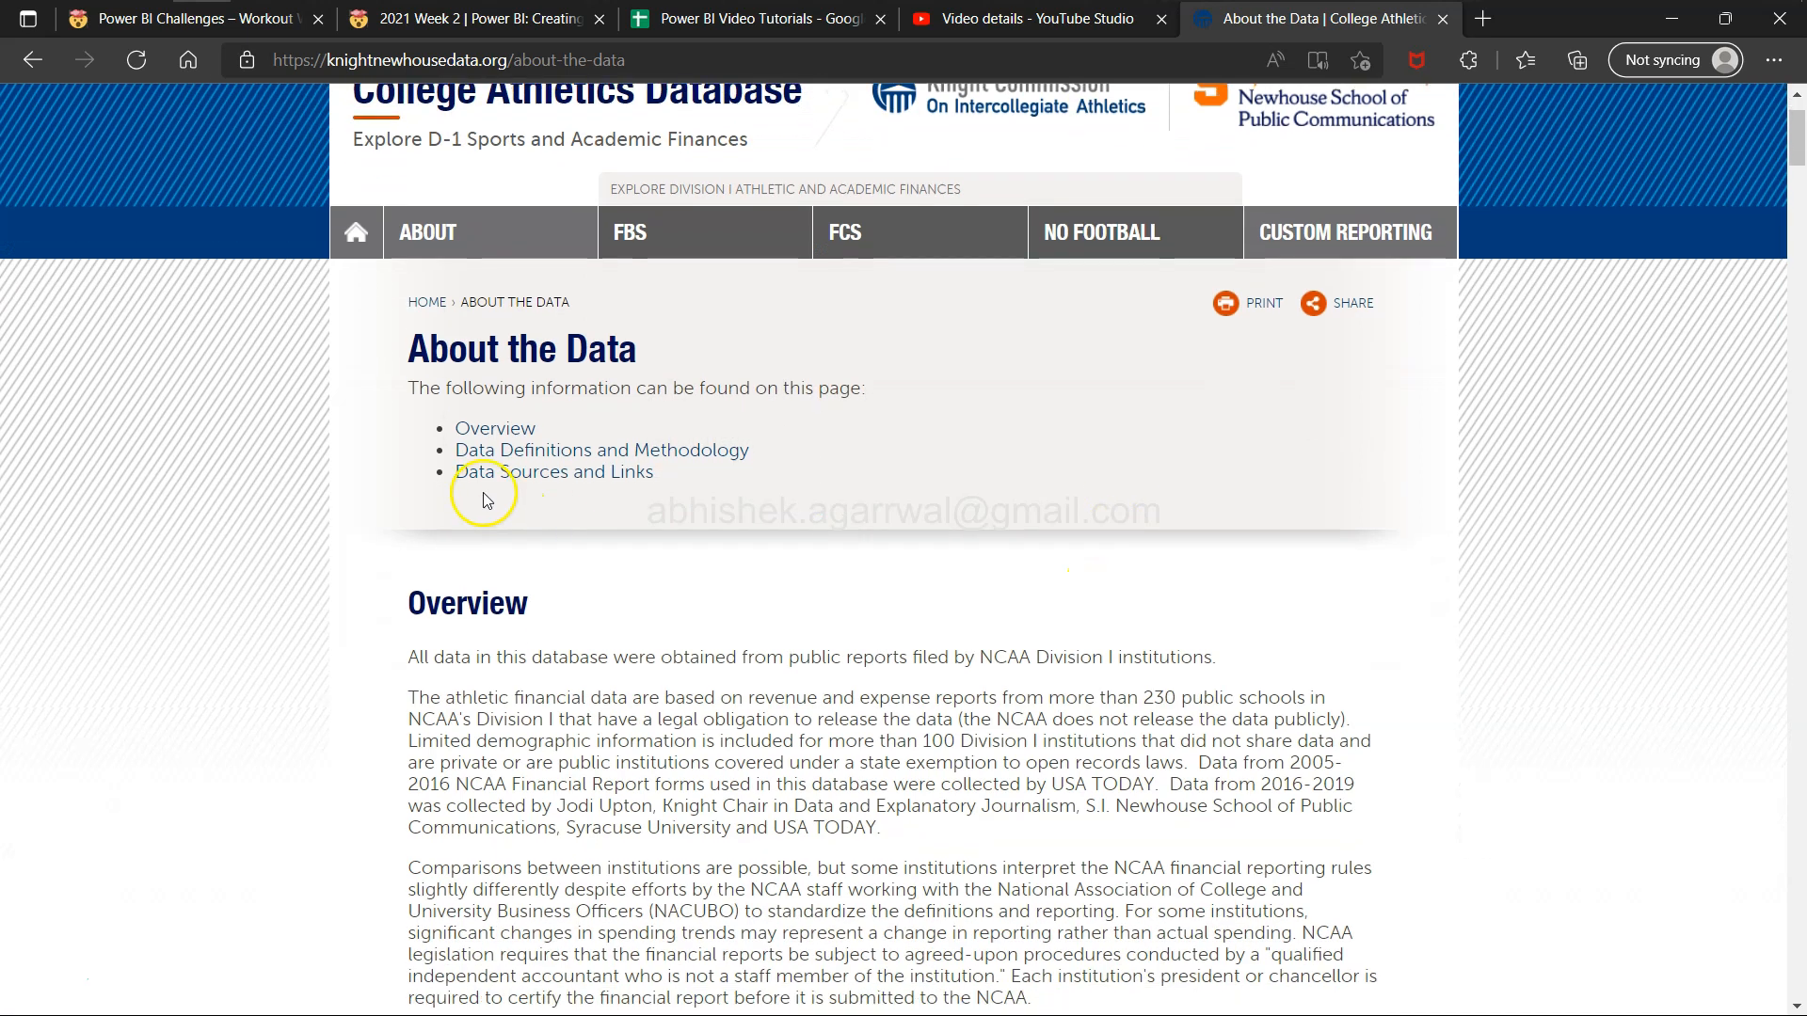
scroll(561, 616, "down", 2)
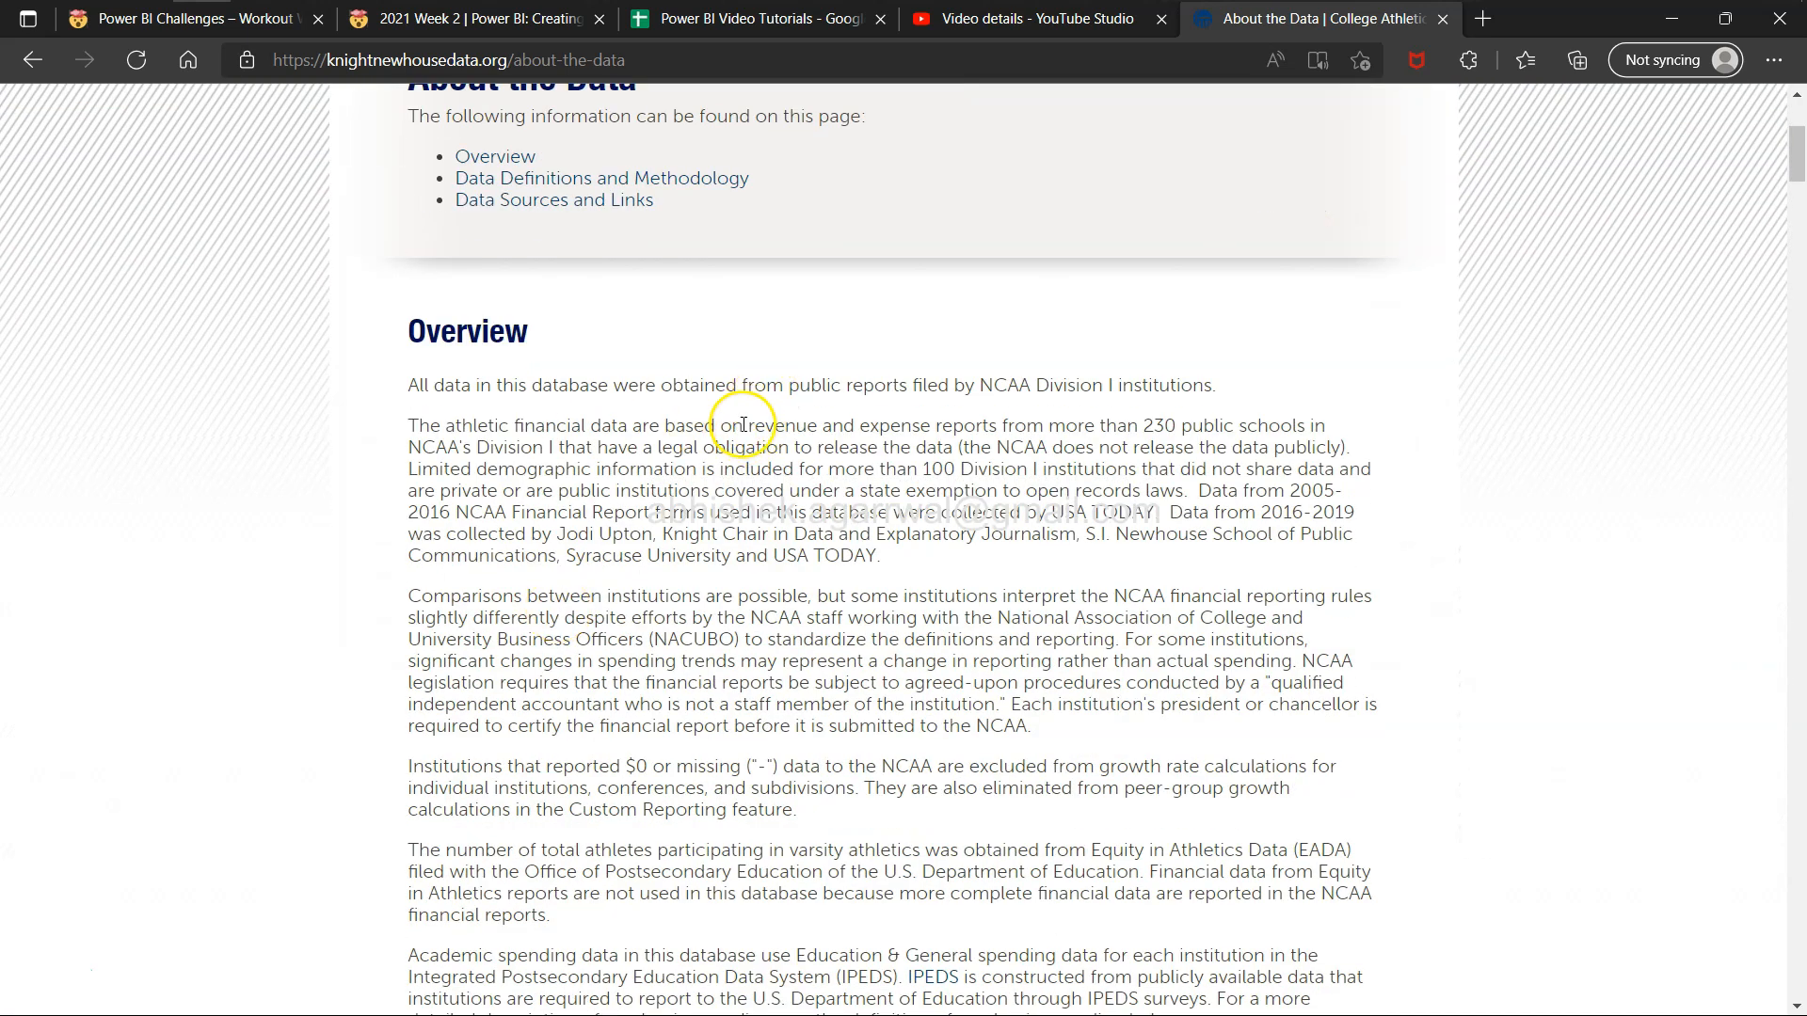
left_click_drag(799, 386, 1178, 391)
scroll(1178, 391, "down", 10)
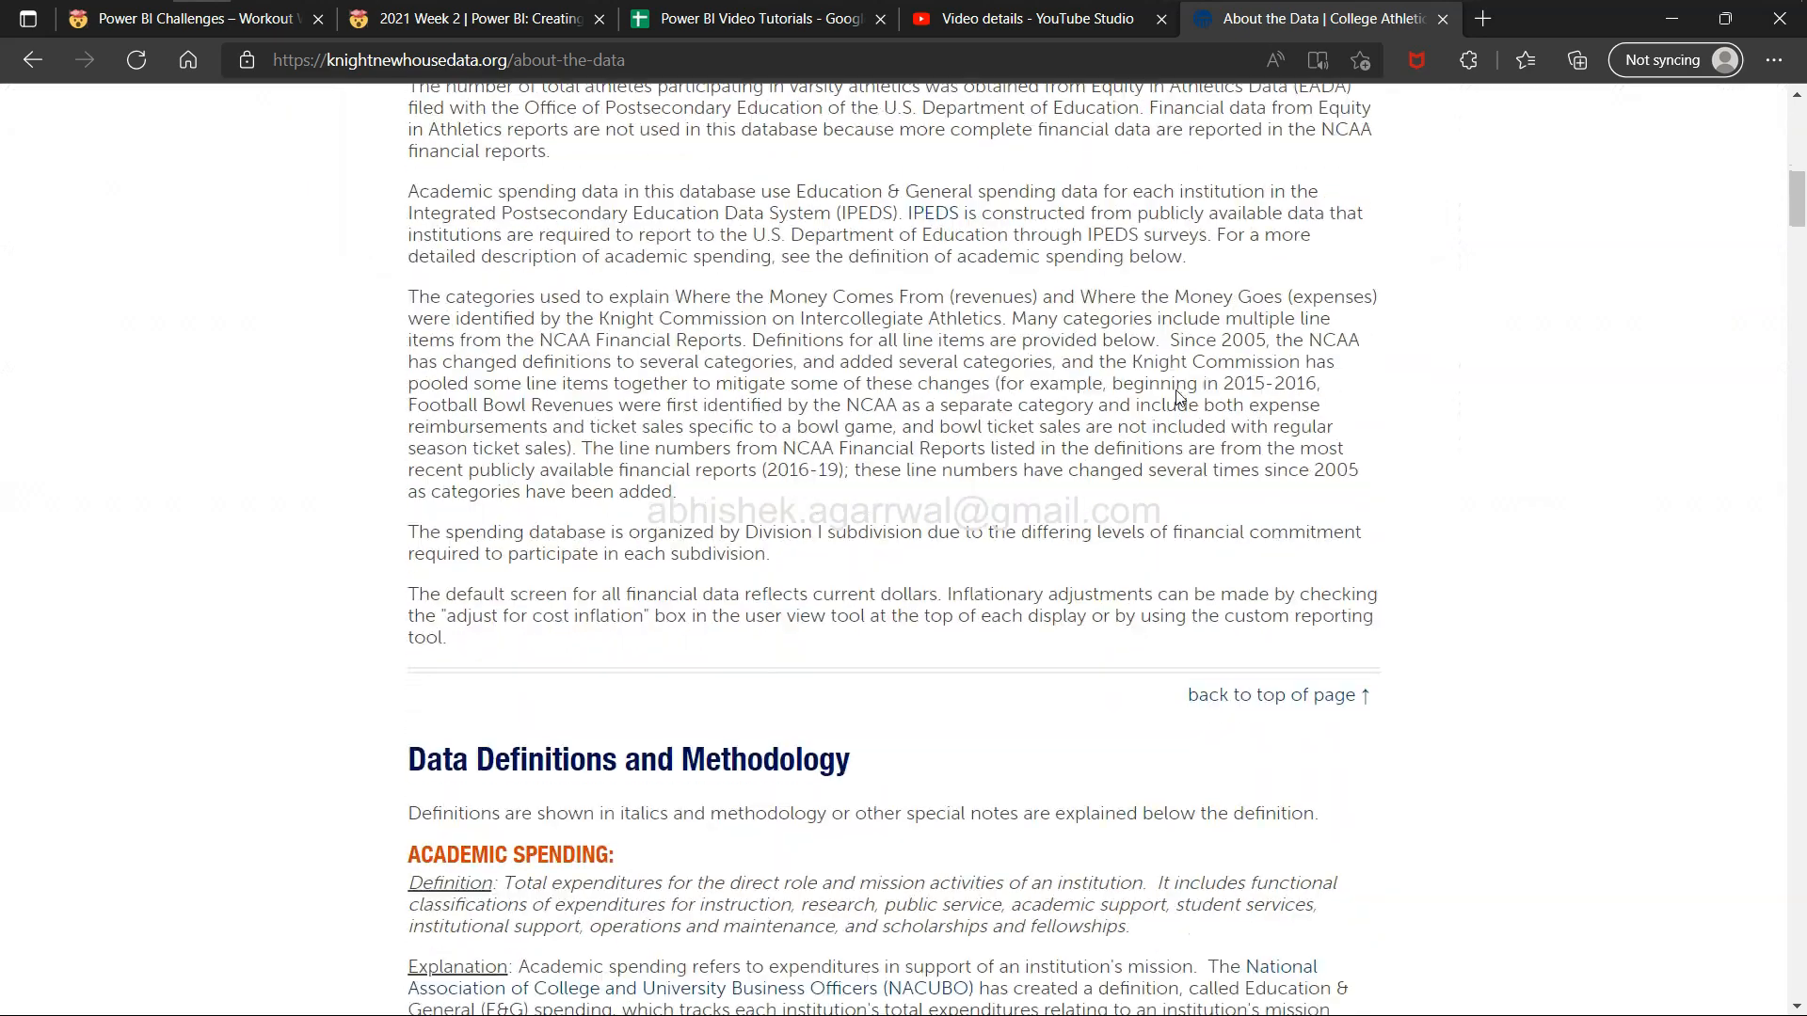
scroll(1176, 390, "up", 12)
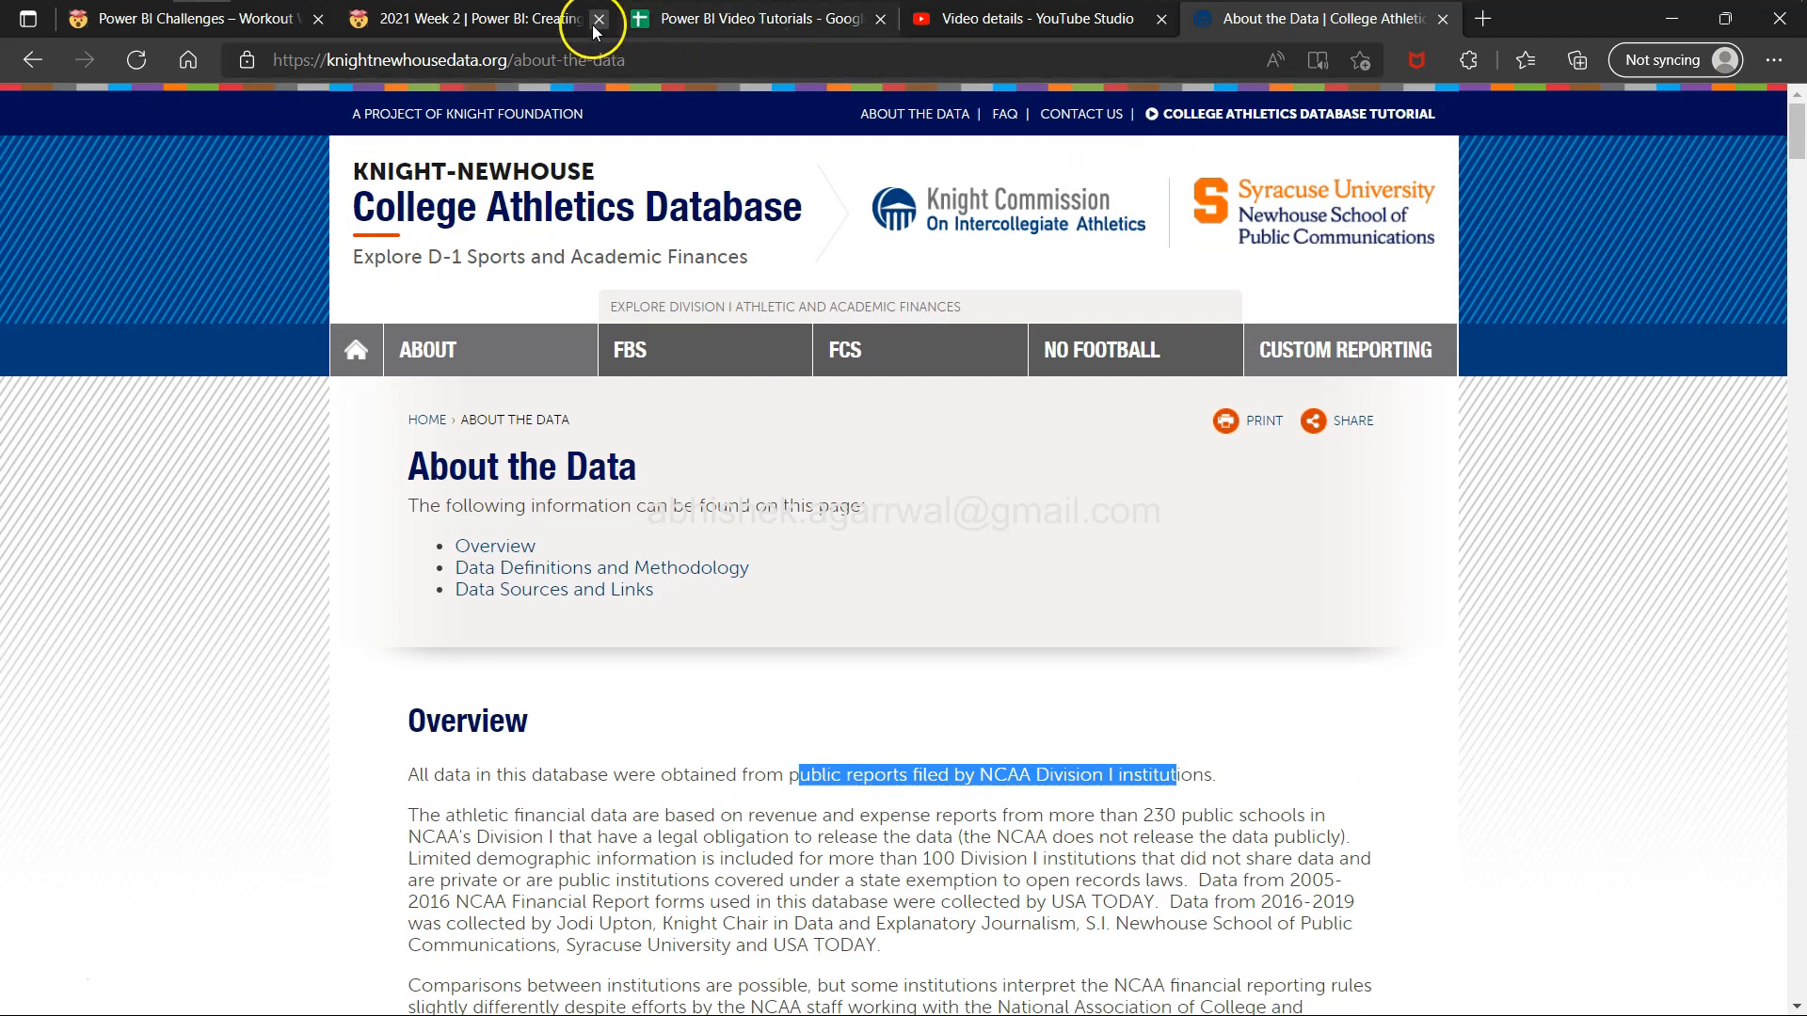
Return to the Week 2 challenge page and re-read the Total Profits calculation, highlighting the revenue and expense terms.
left_click(538, 27)
left_click(490, 485)
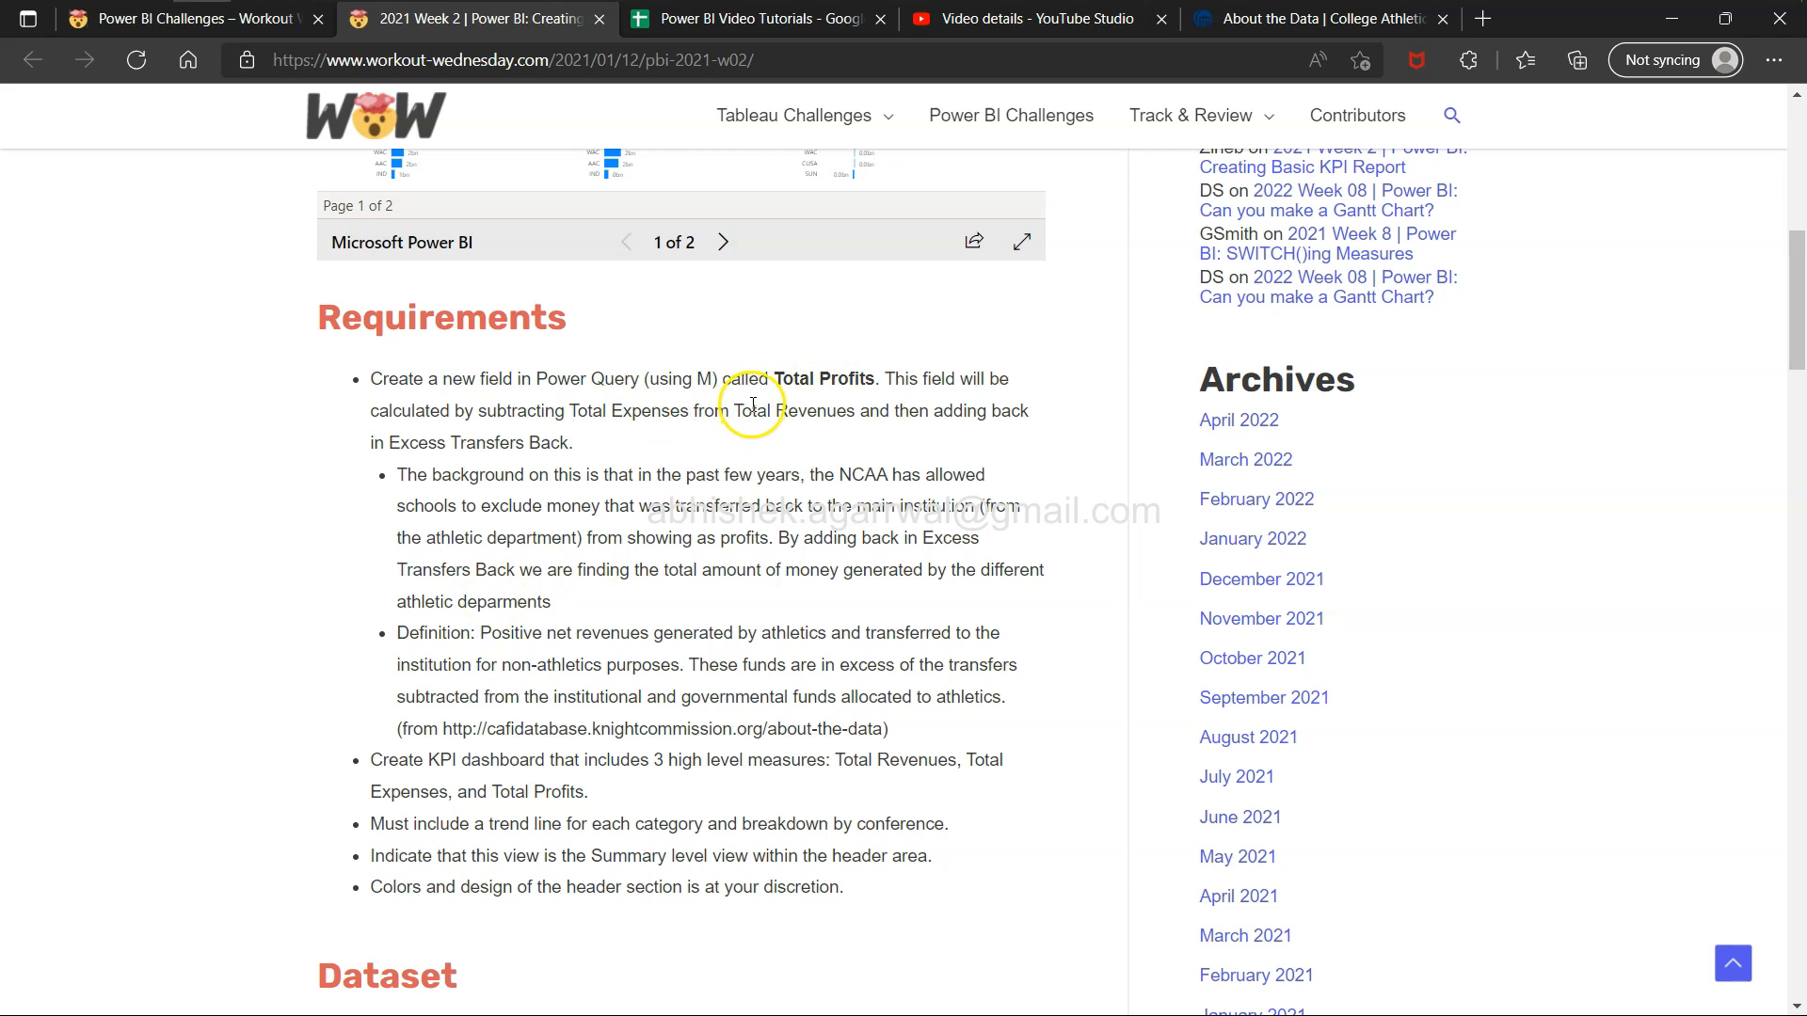
left_click_drag(752, 411, 825, 411)
left_click_drag(623, 411, 662, 418)
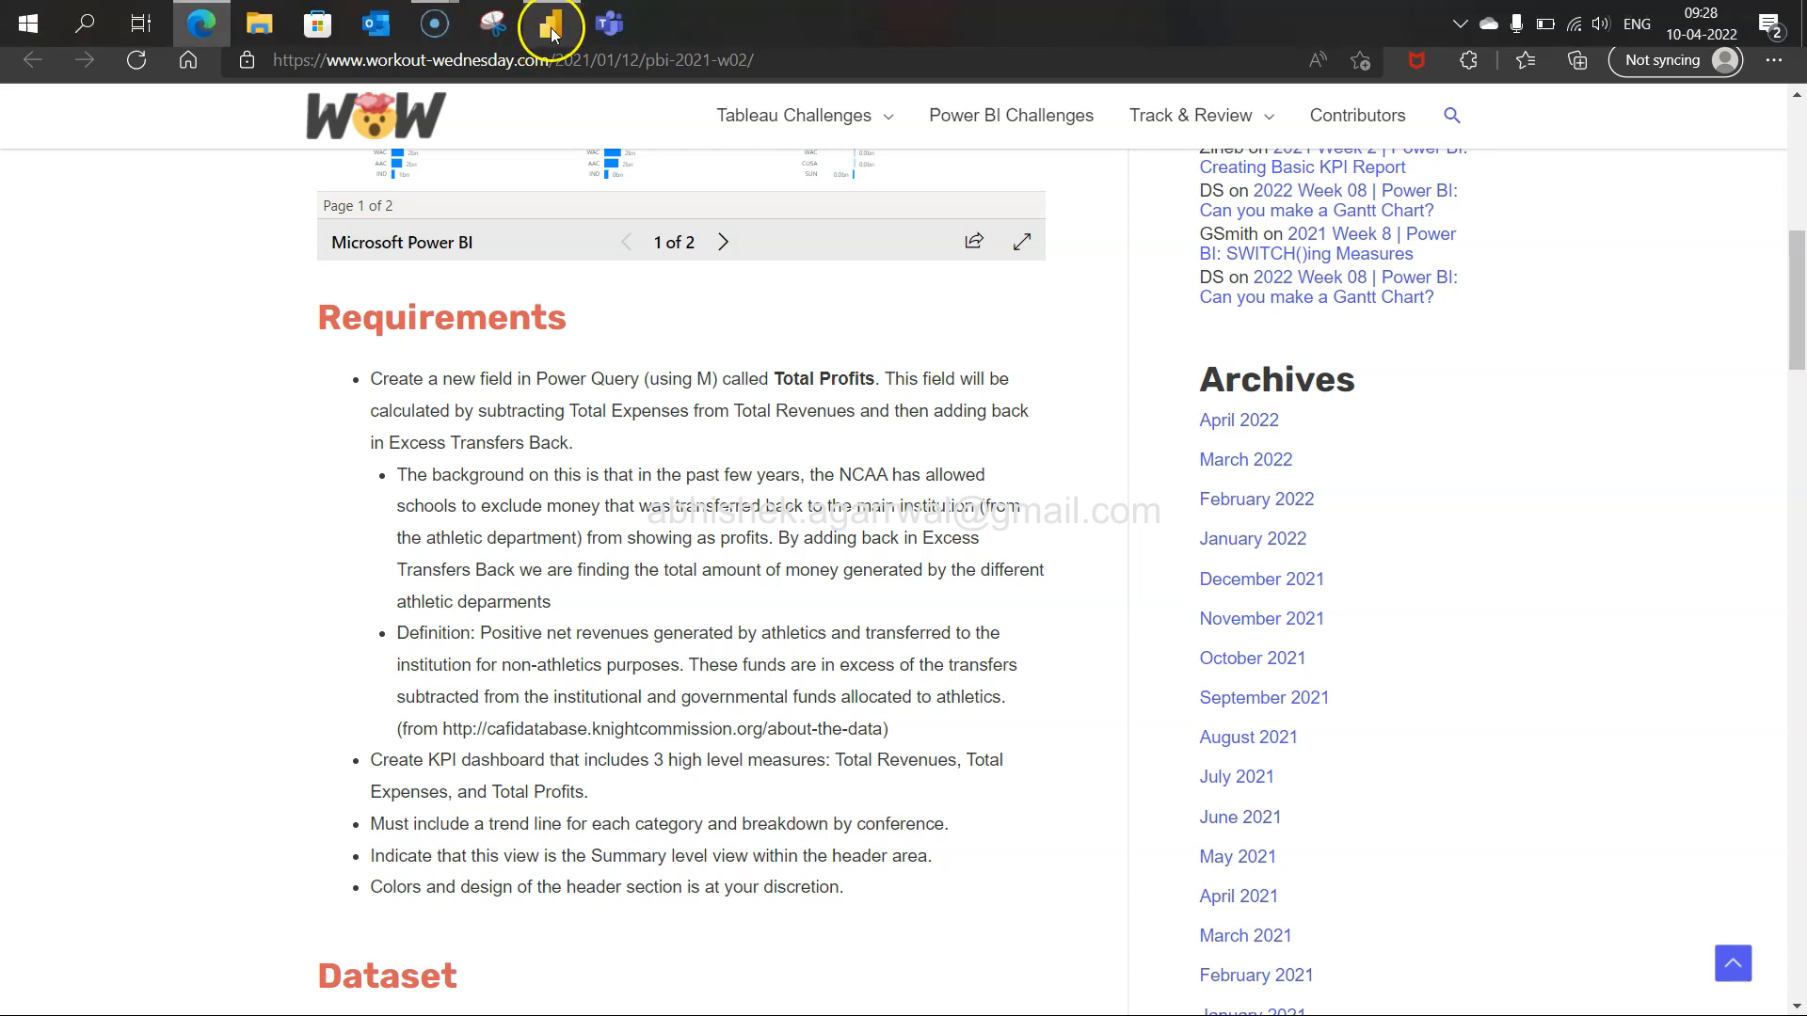
Switch to the NCAA report and inspect its tables and relationships in the model view.
left_click(553, 27)
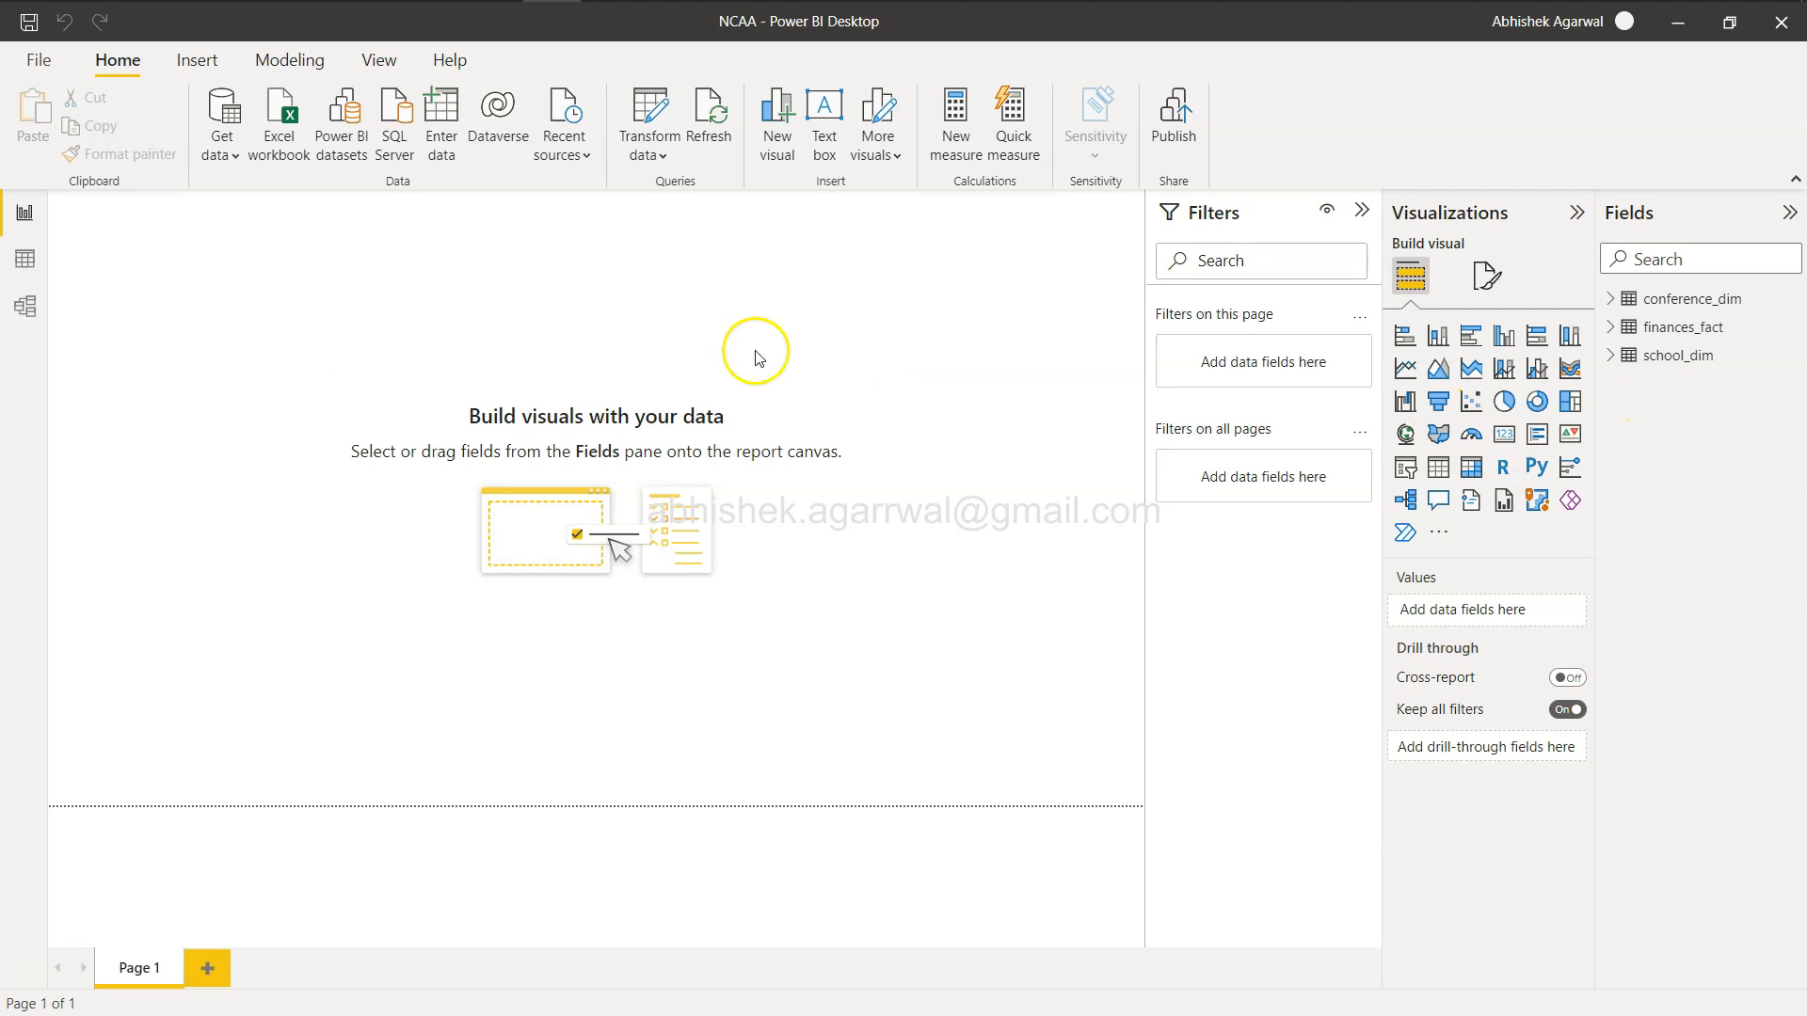
left_click(26, 310)
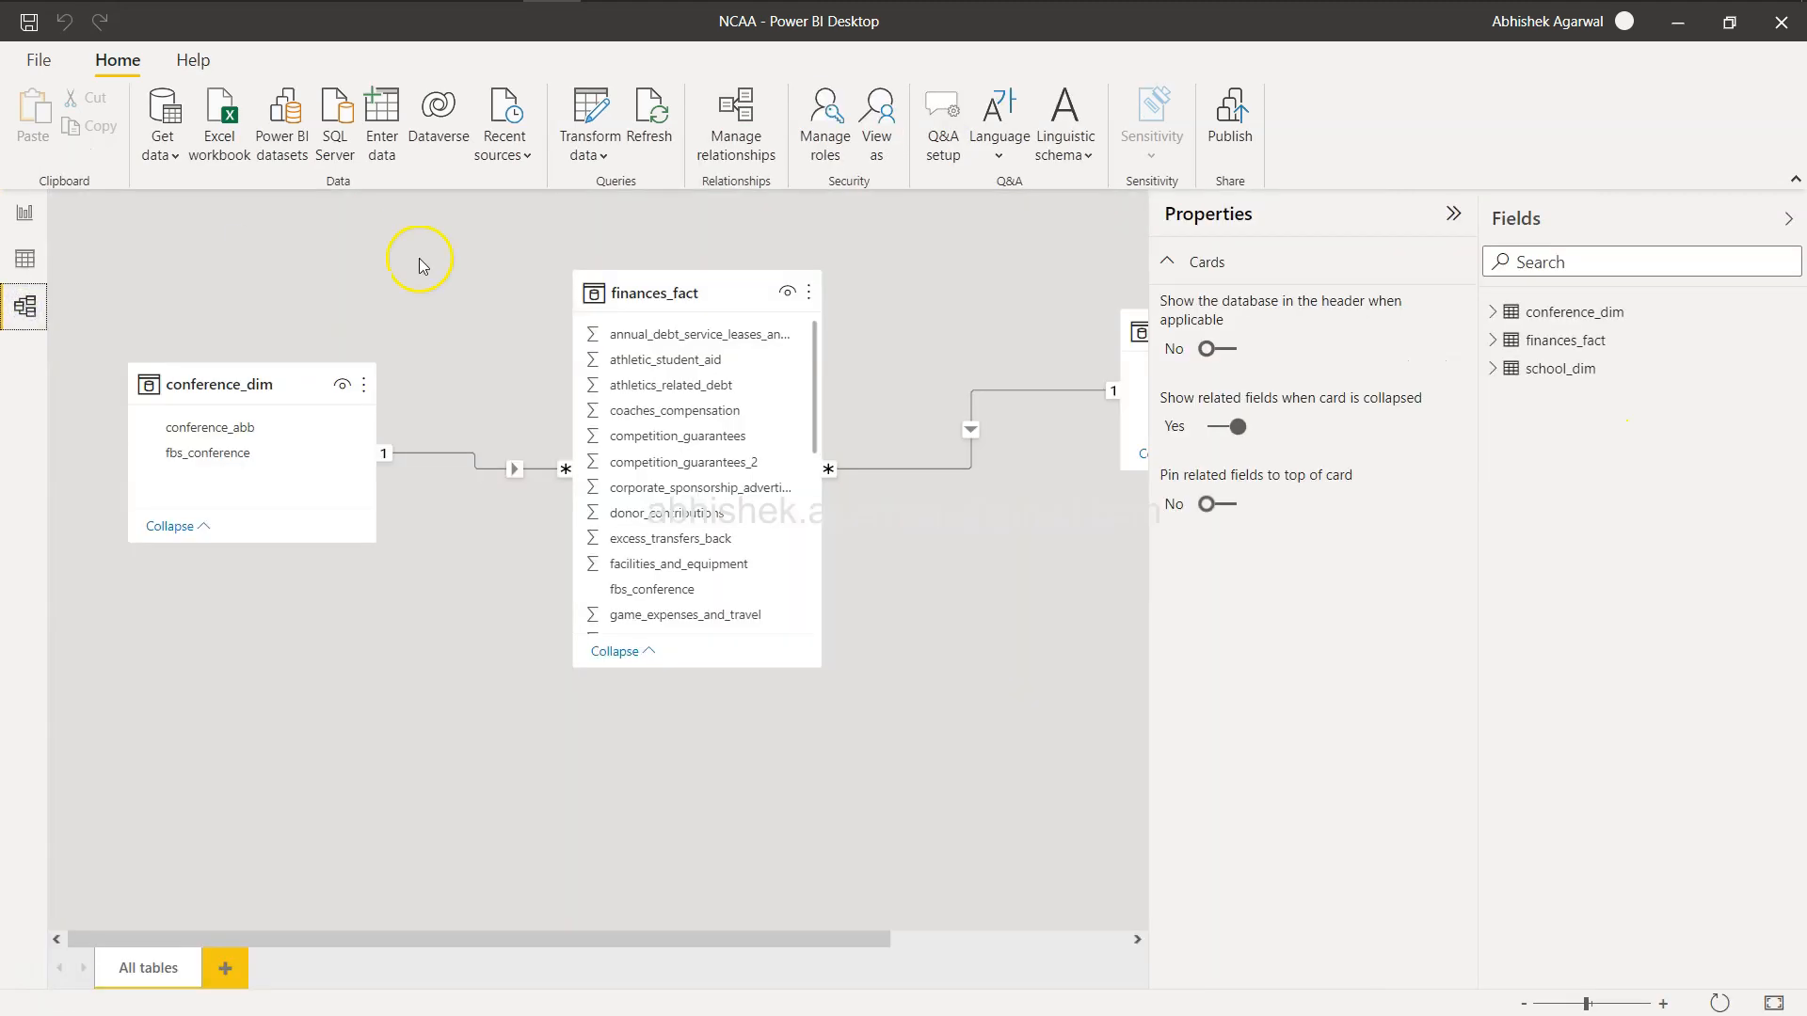
left_click(1456, 213)
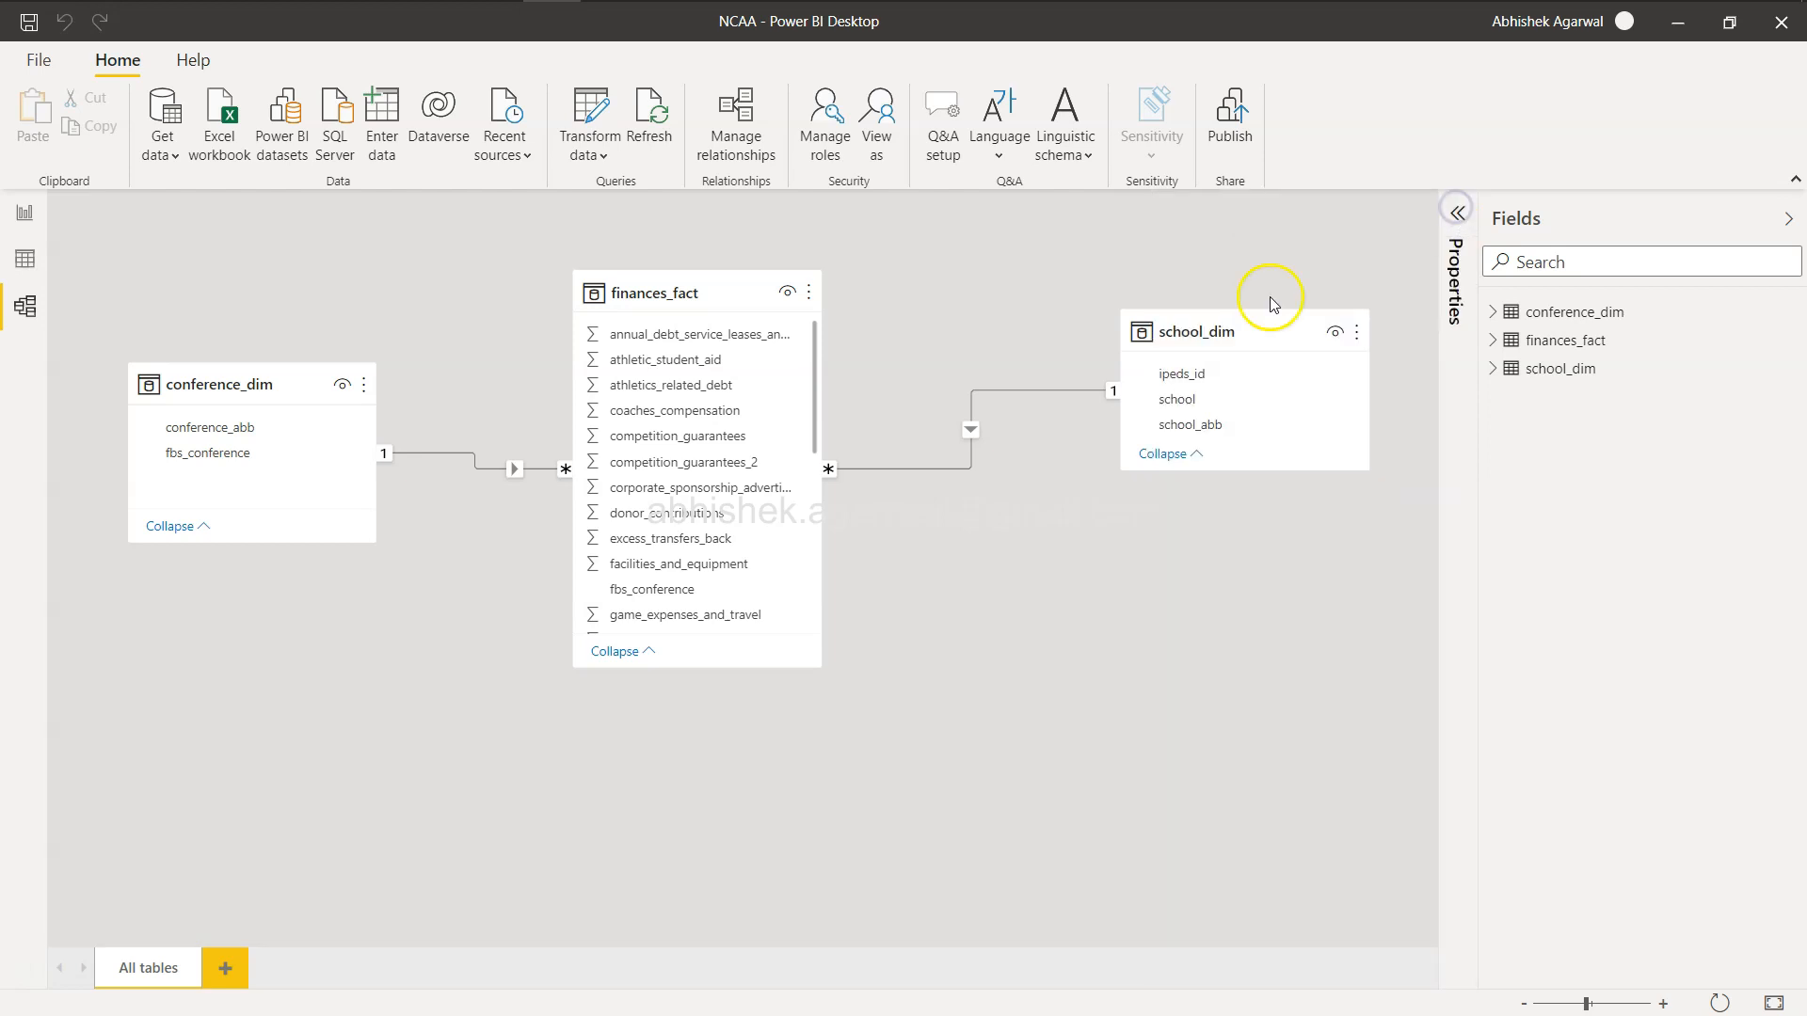
left_click(23, 215)
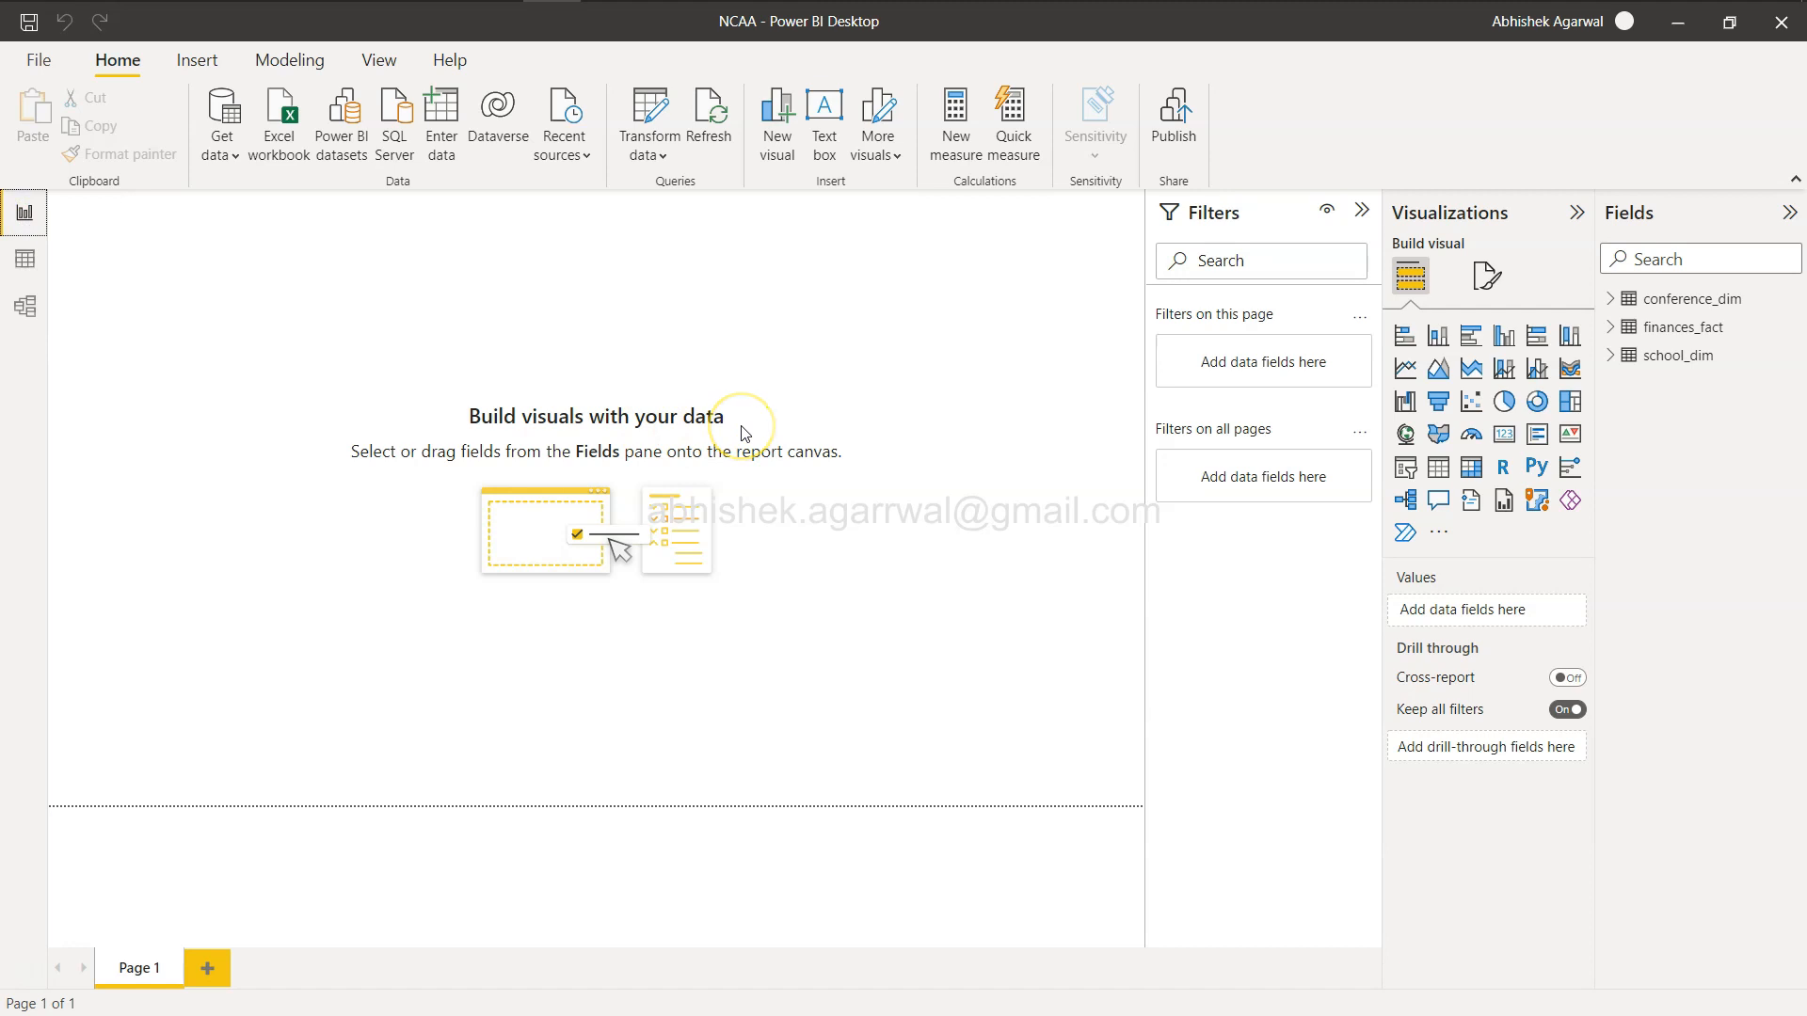
Check the Total Profits field name on the challenge page again and return to the report.
key("alt+Tab")
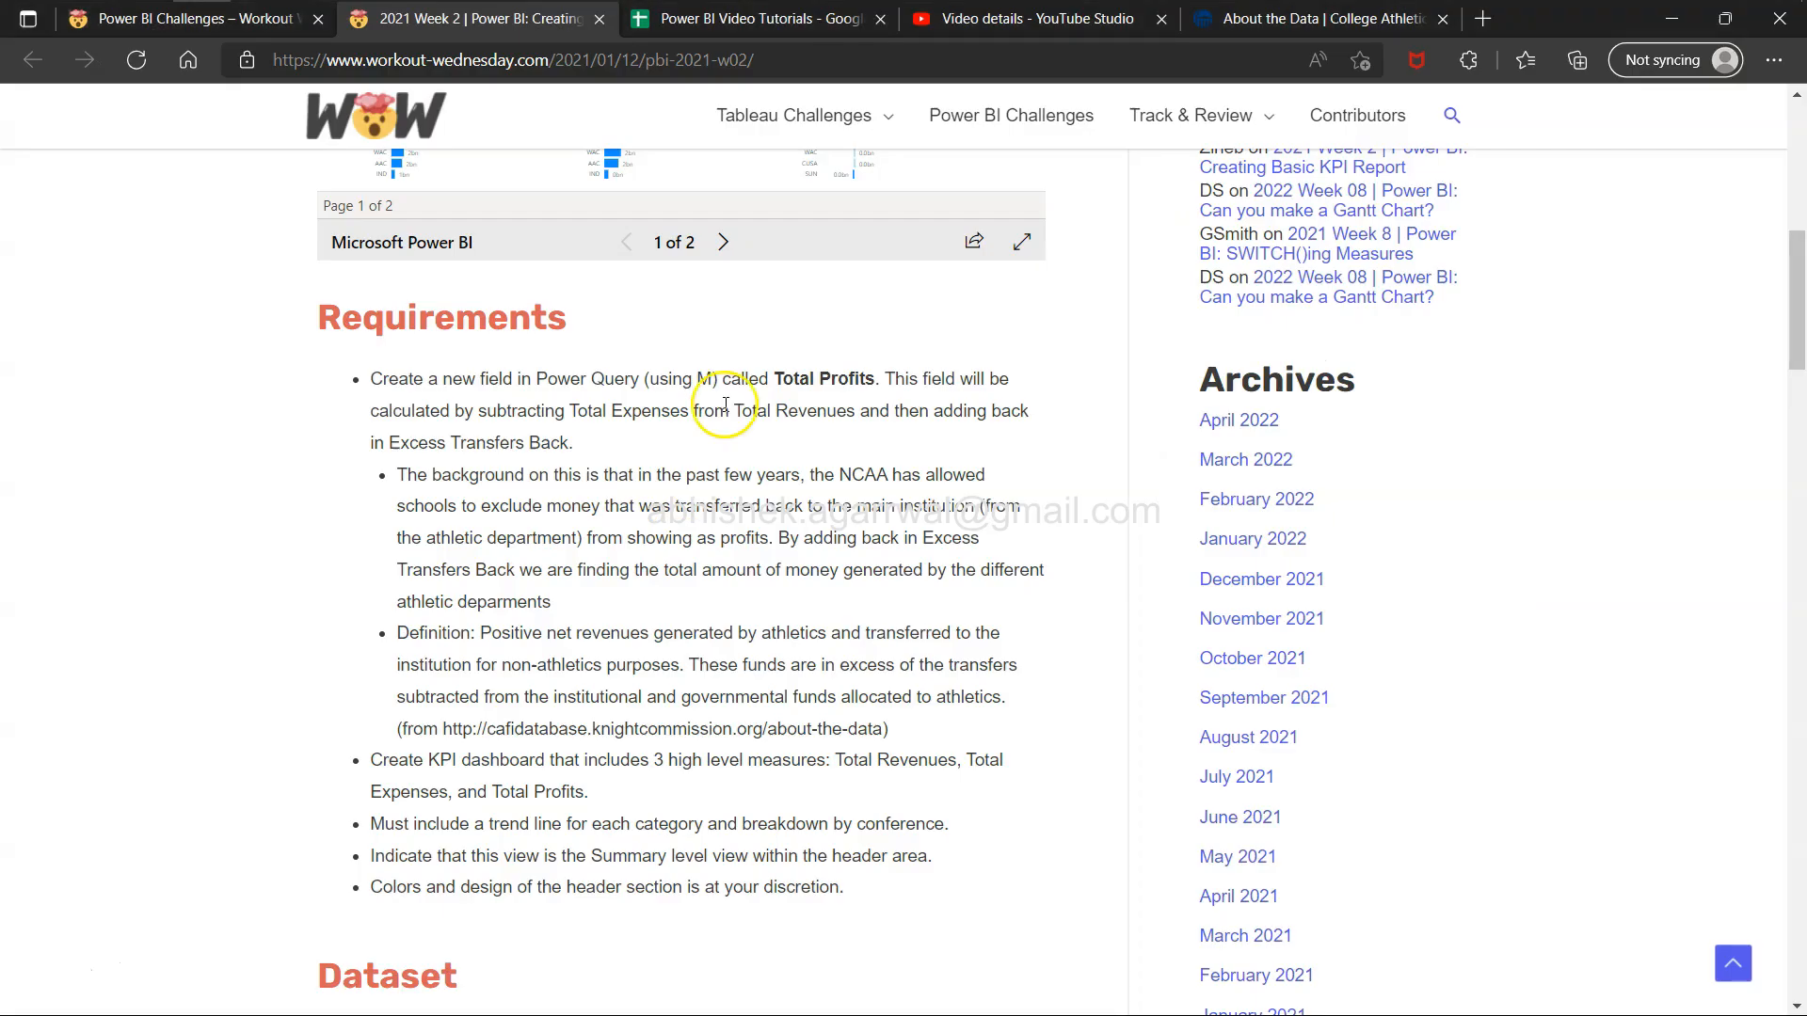
left_click_drag(767, 381, 847, 386)
key("alt+Tab")
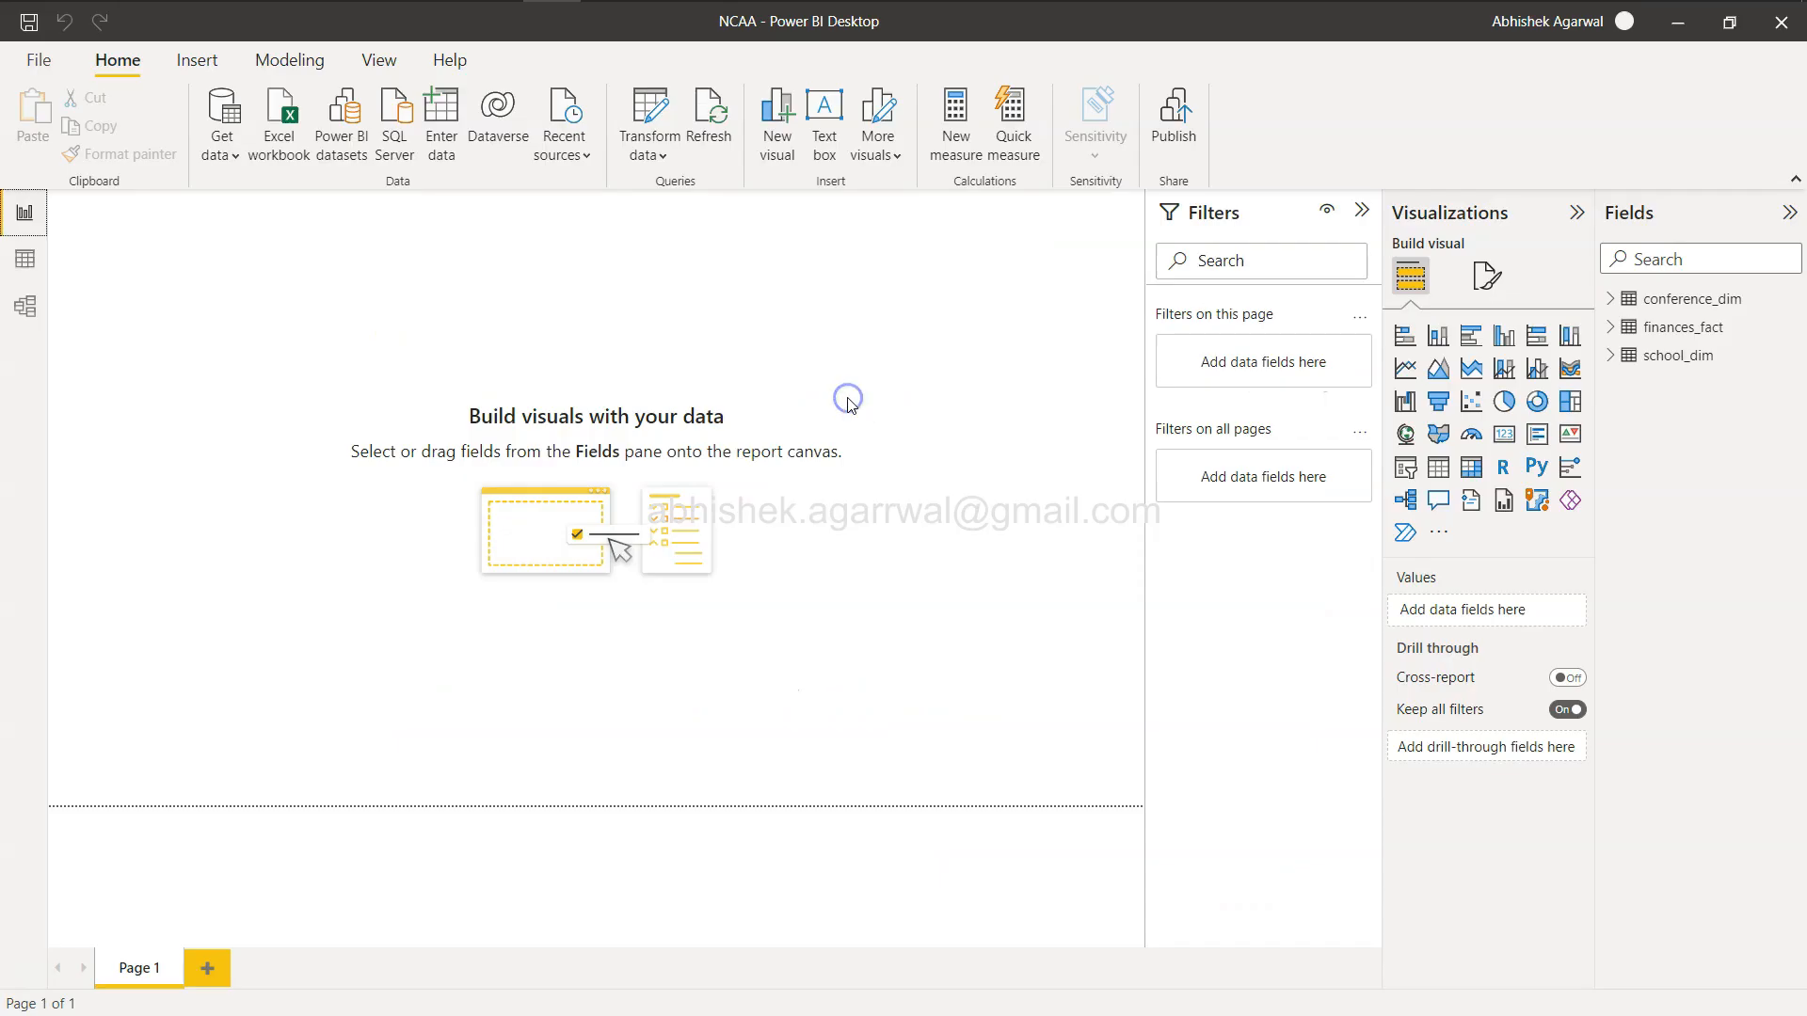
Open the Power Query Editor and browse the columns of the finances_fact query.
left_click(641, 113)
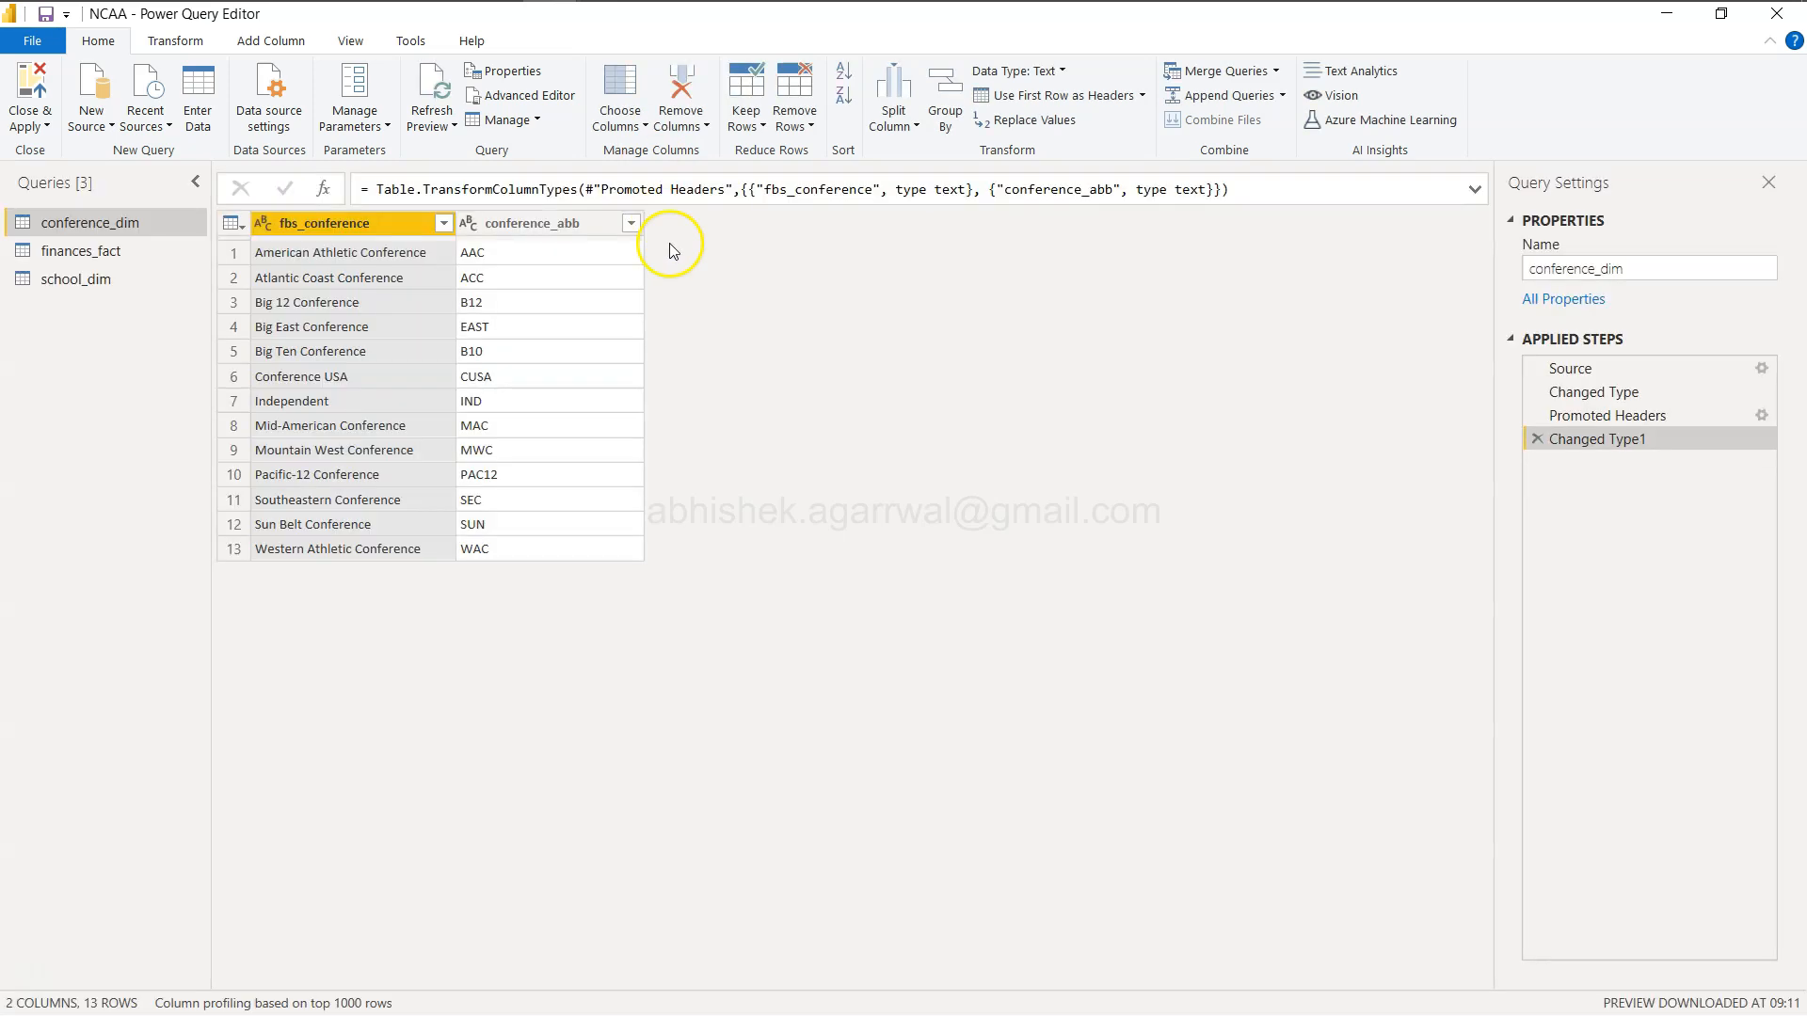
left_click(83, 254)
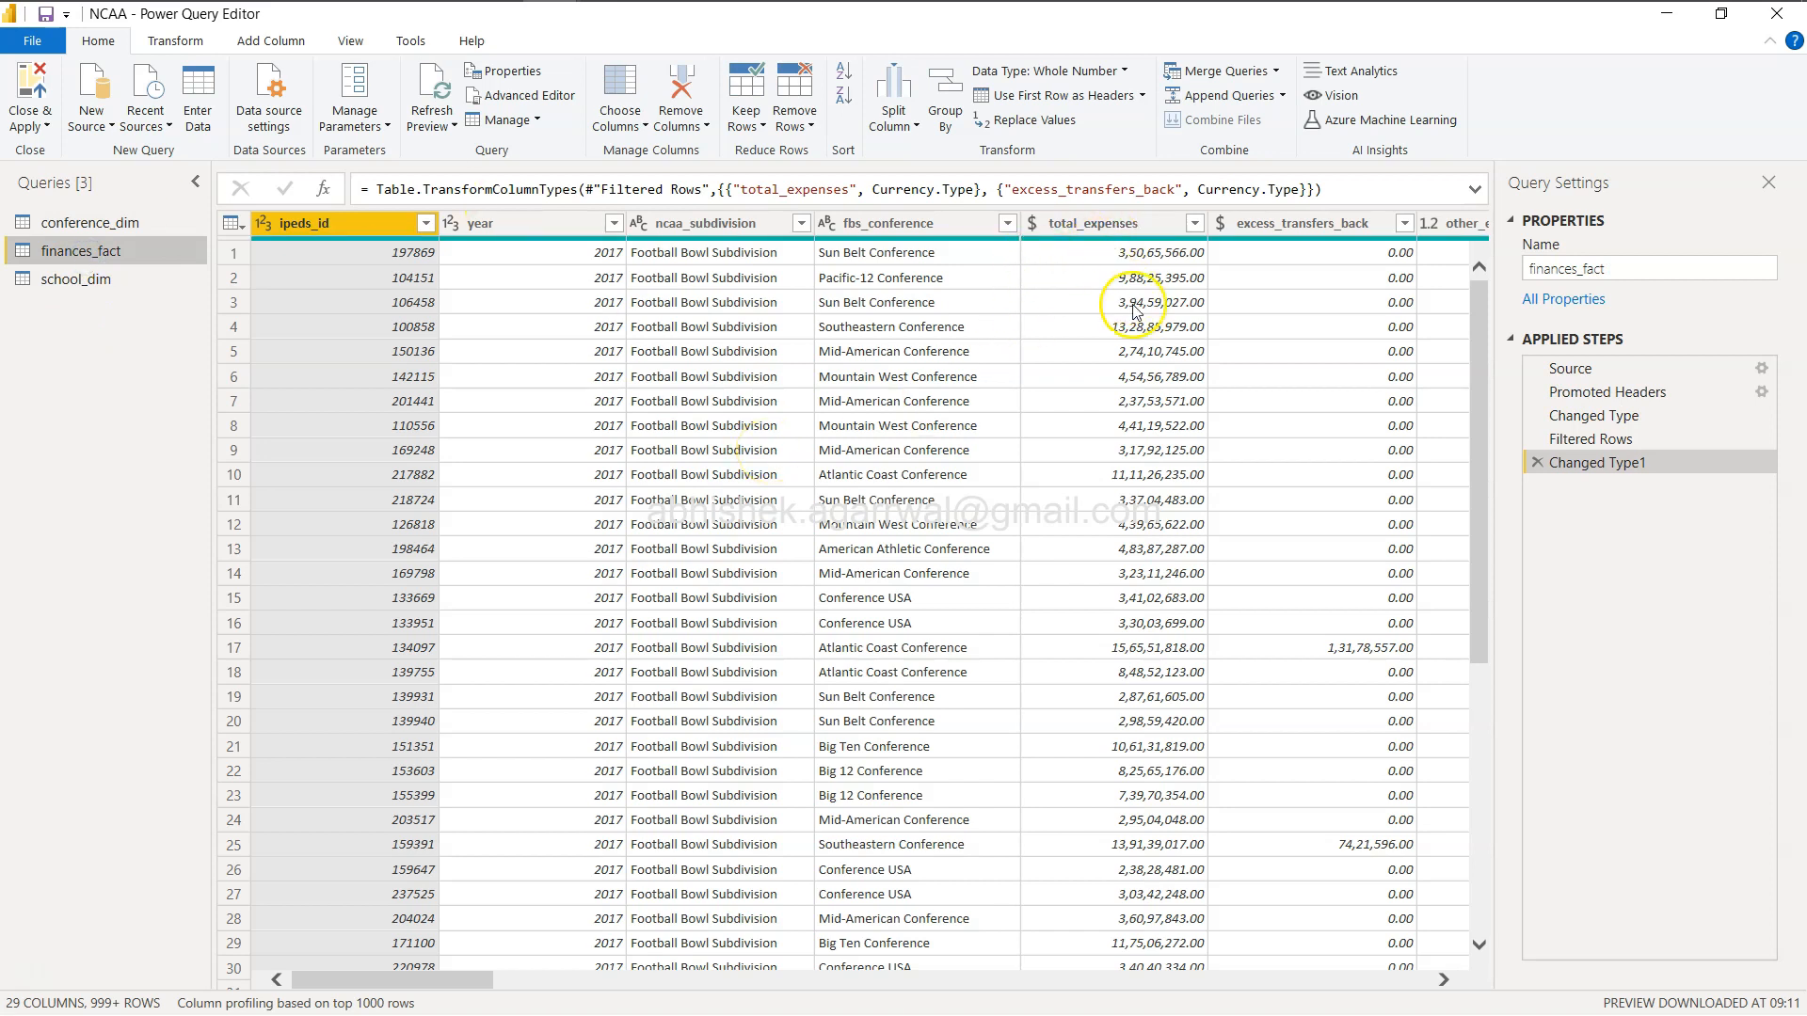
scroll(1136, 312, "right", 5)
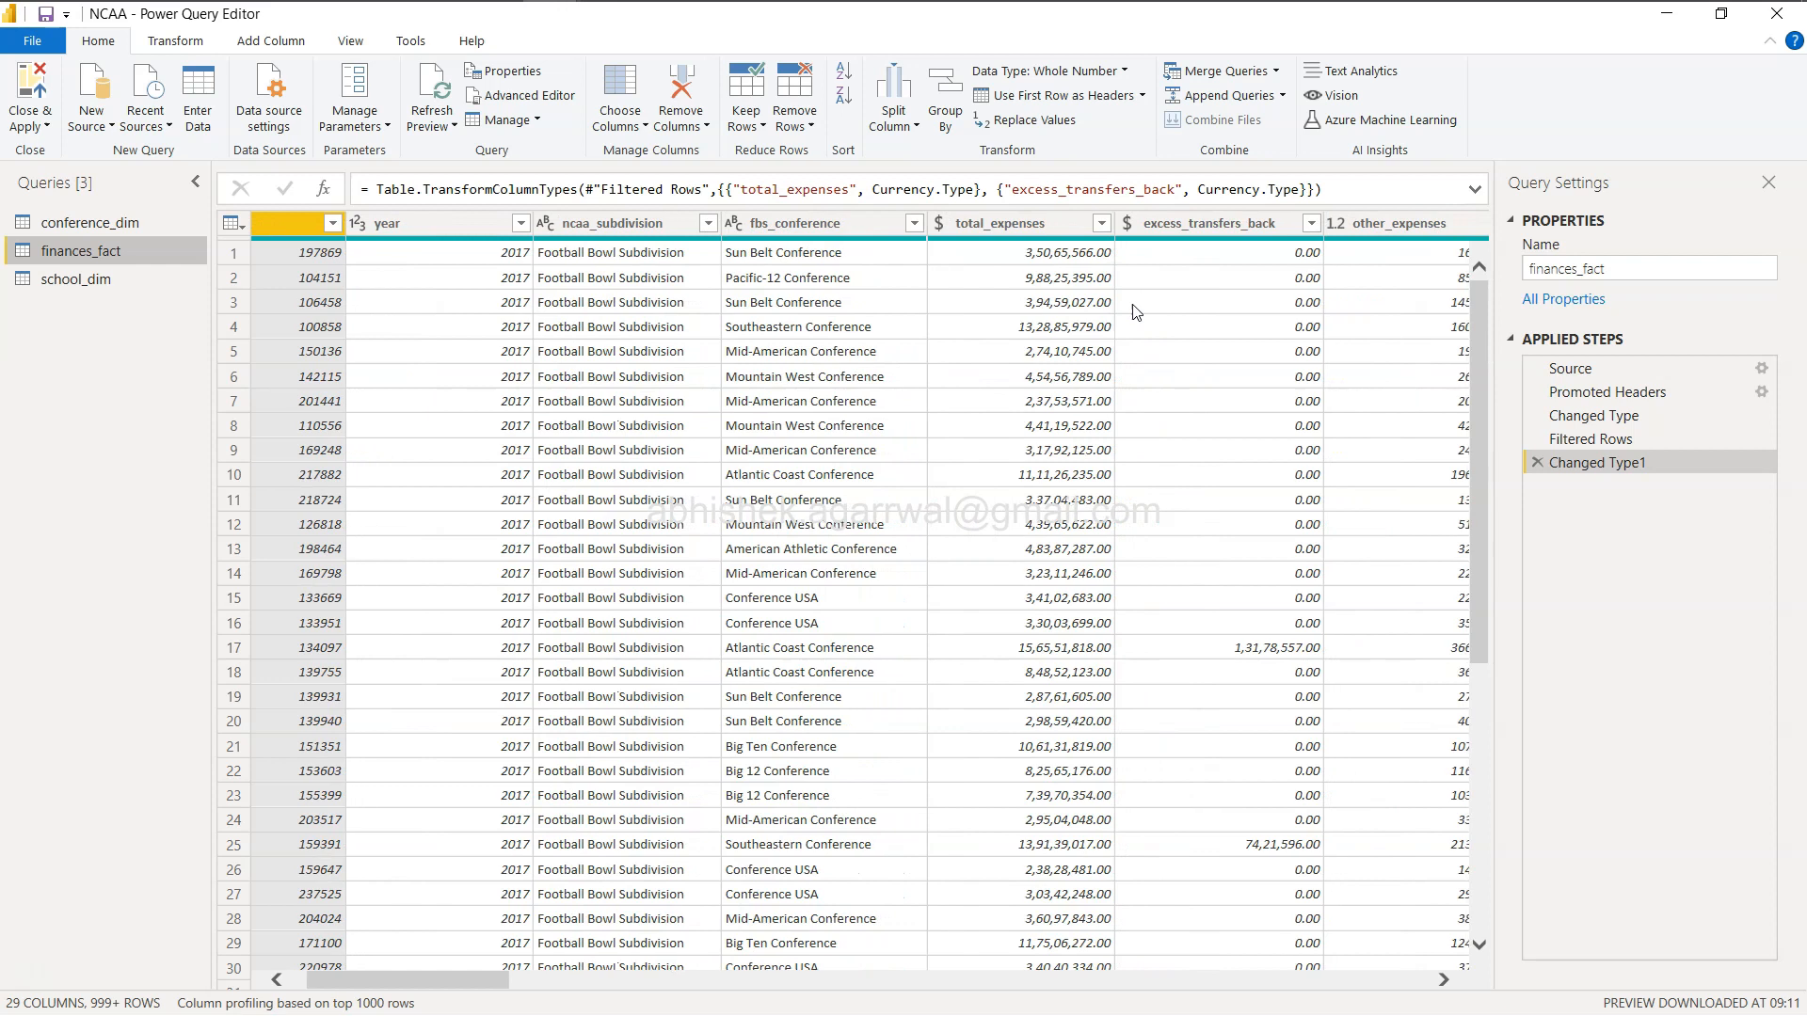
scroll(1101, 336, "right", 10)
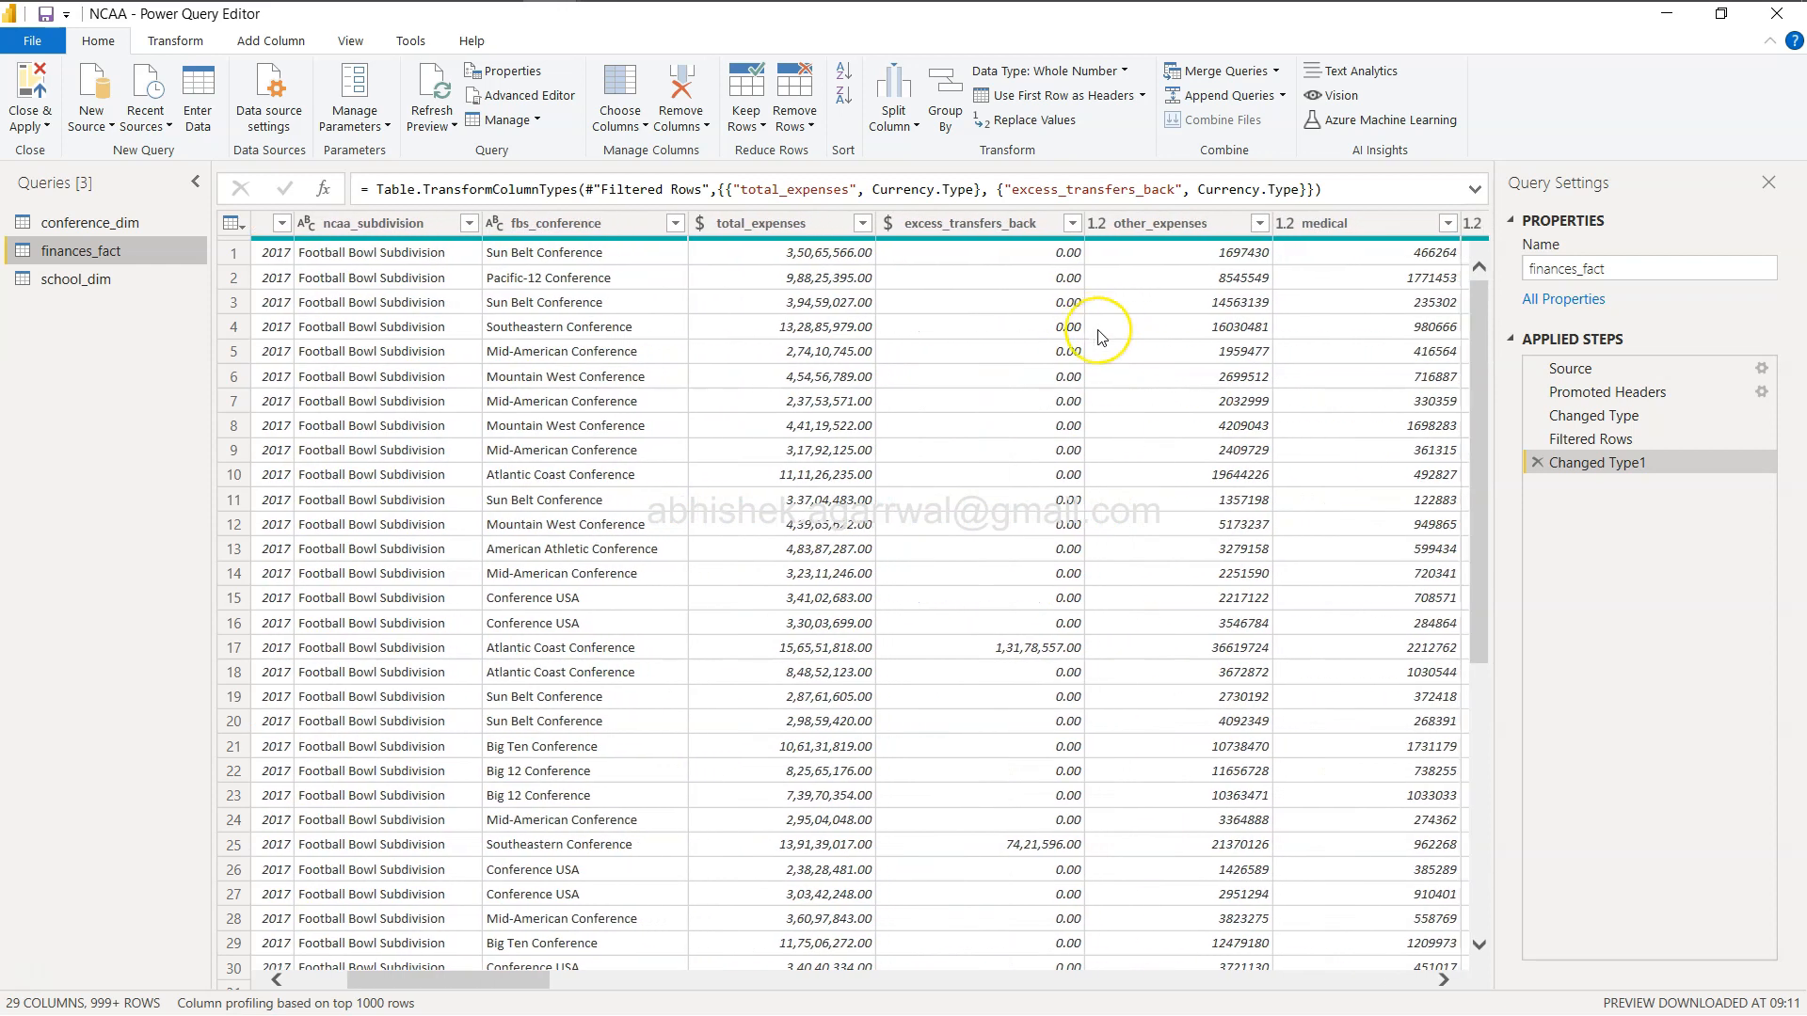
scroll(1101, 336, "right", 8)
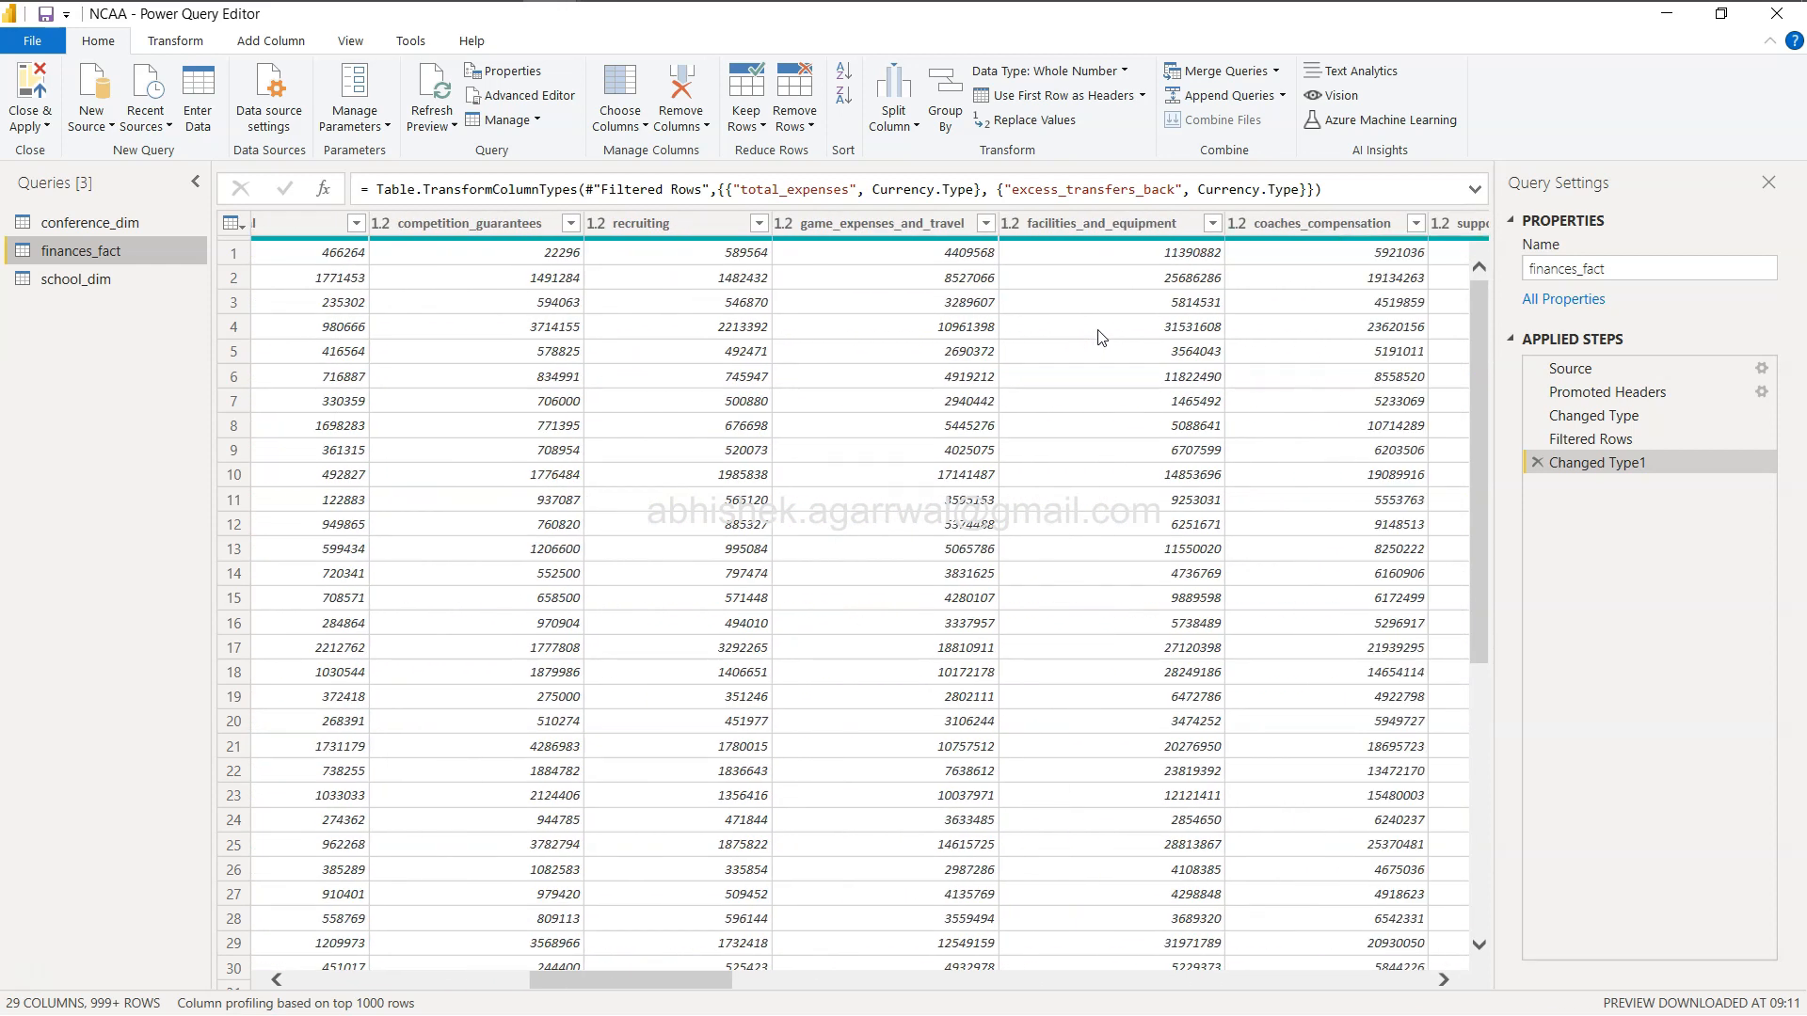
scroll(1102, 336, "right", 12)
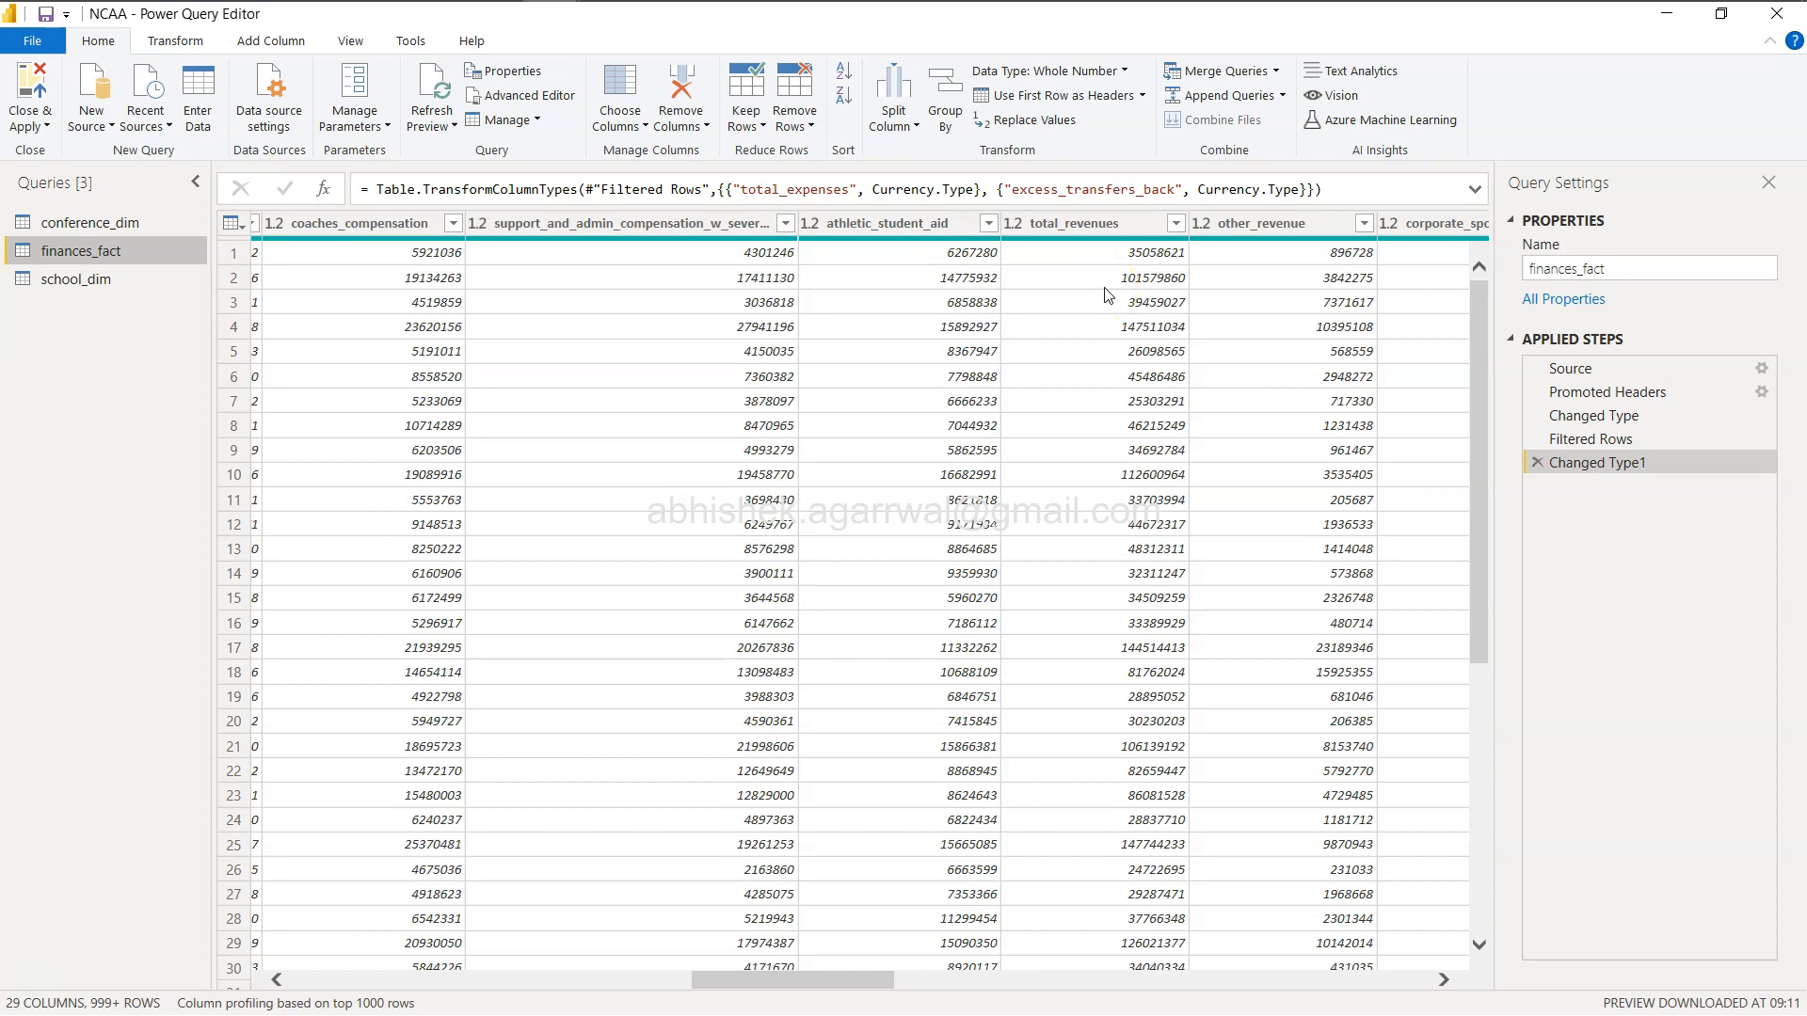
scroll(1105, 295, "right", 15)
Add a custom column named Total Profit to finances_fact with formula [total_revenues]-[total_expenses], then close and apply the changes.
left_click(274, 43)
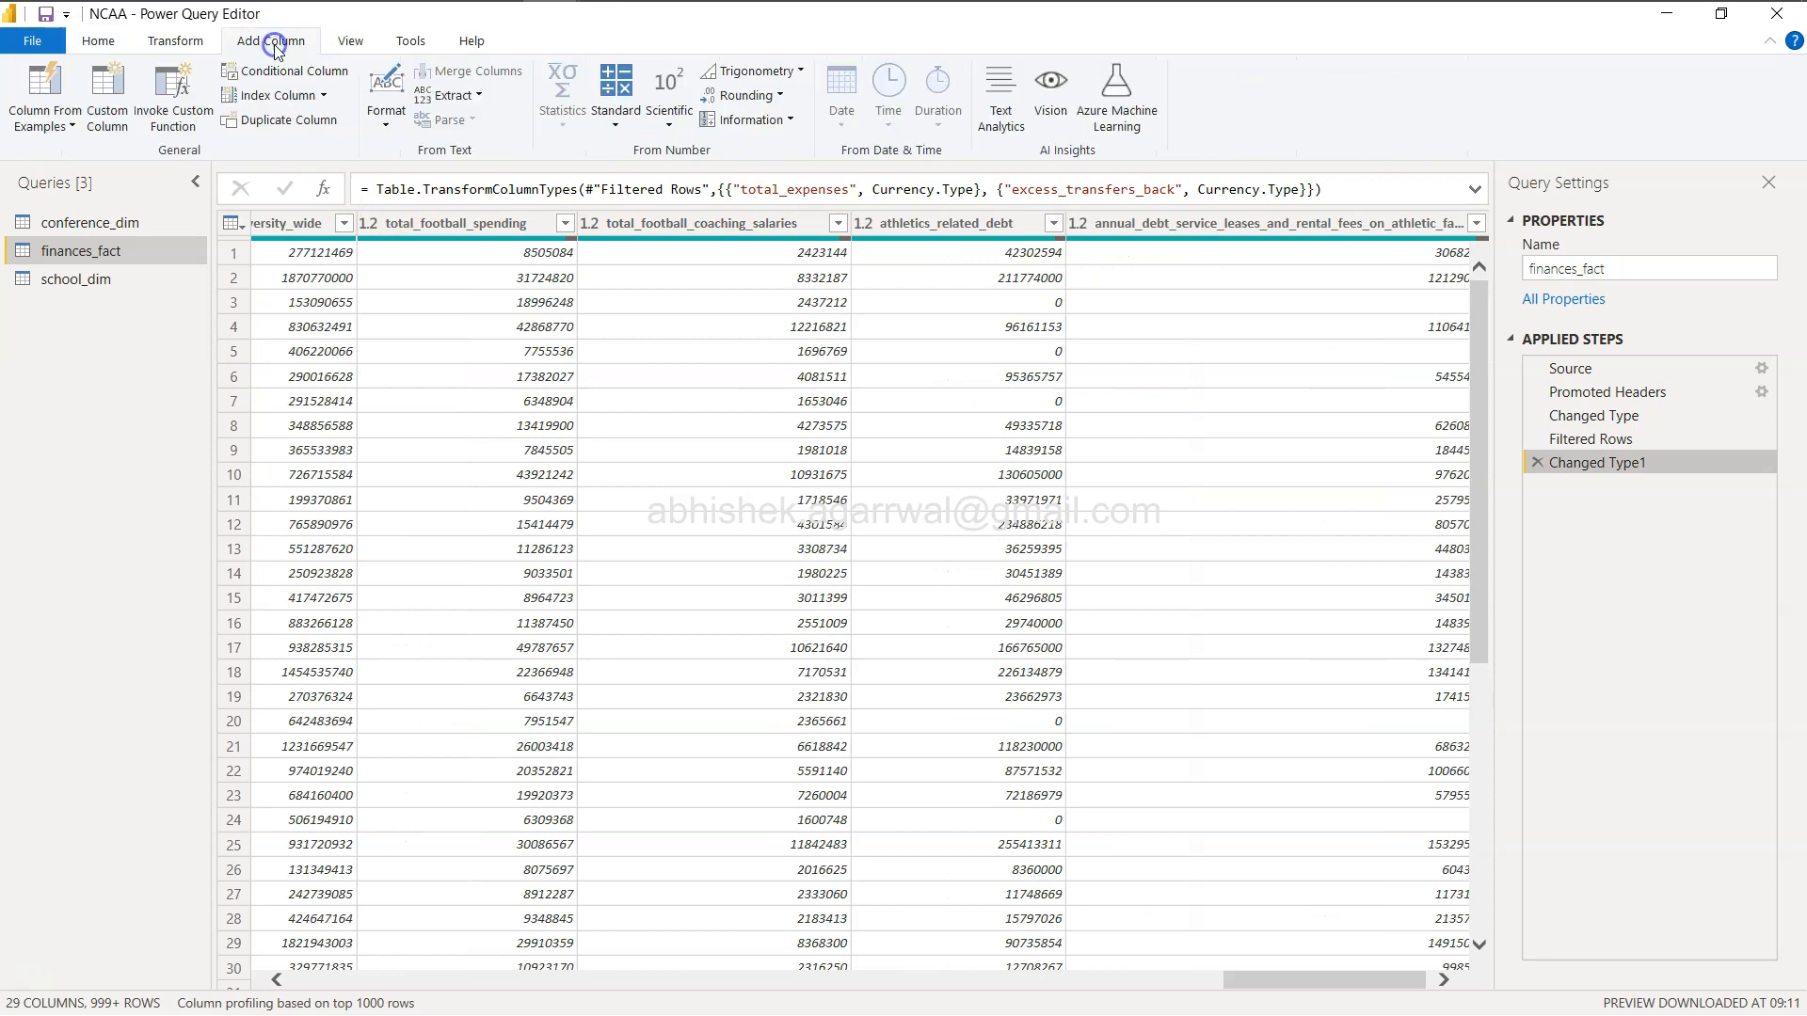
left_click(125, 115)
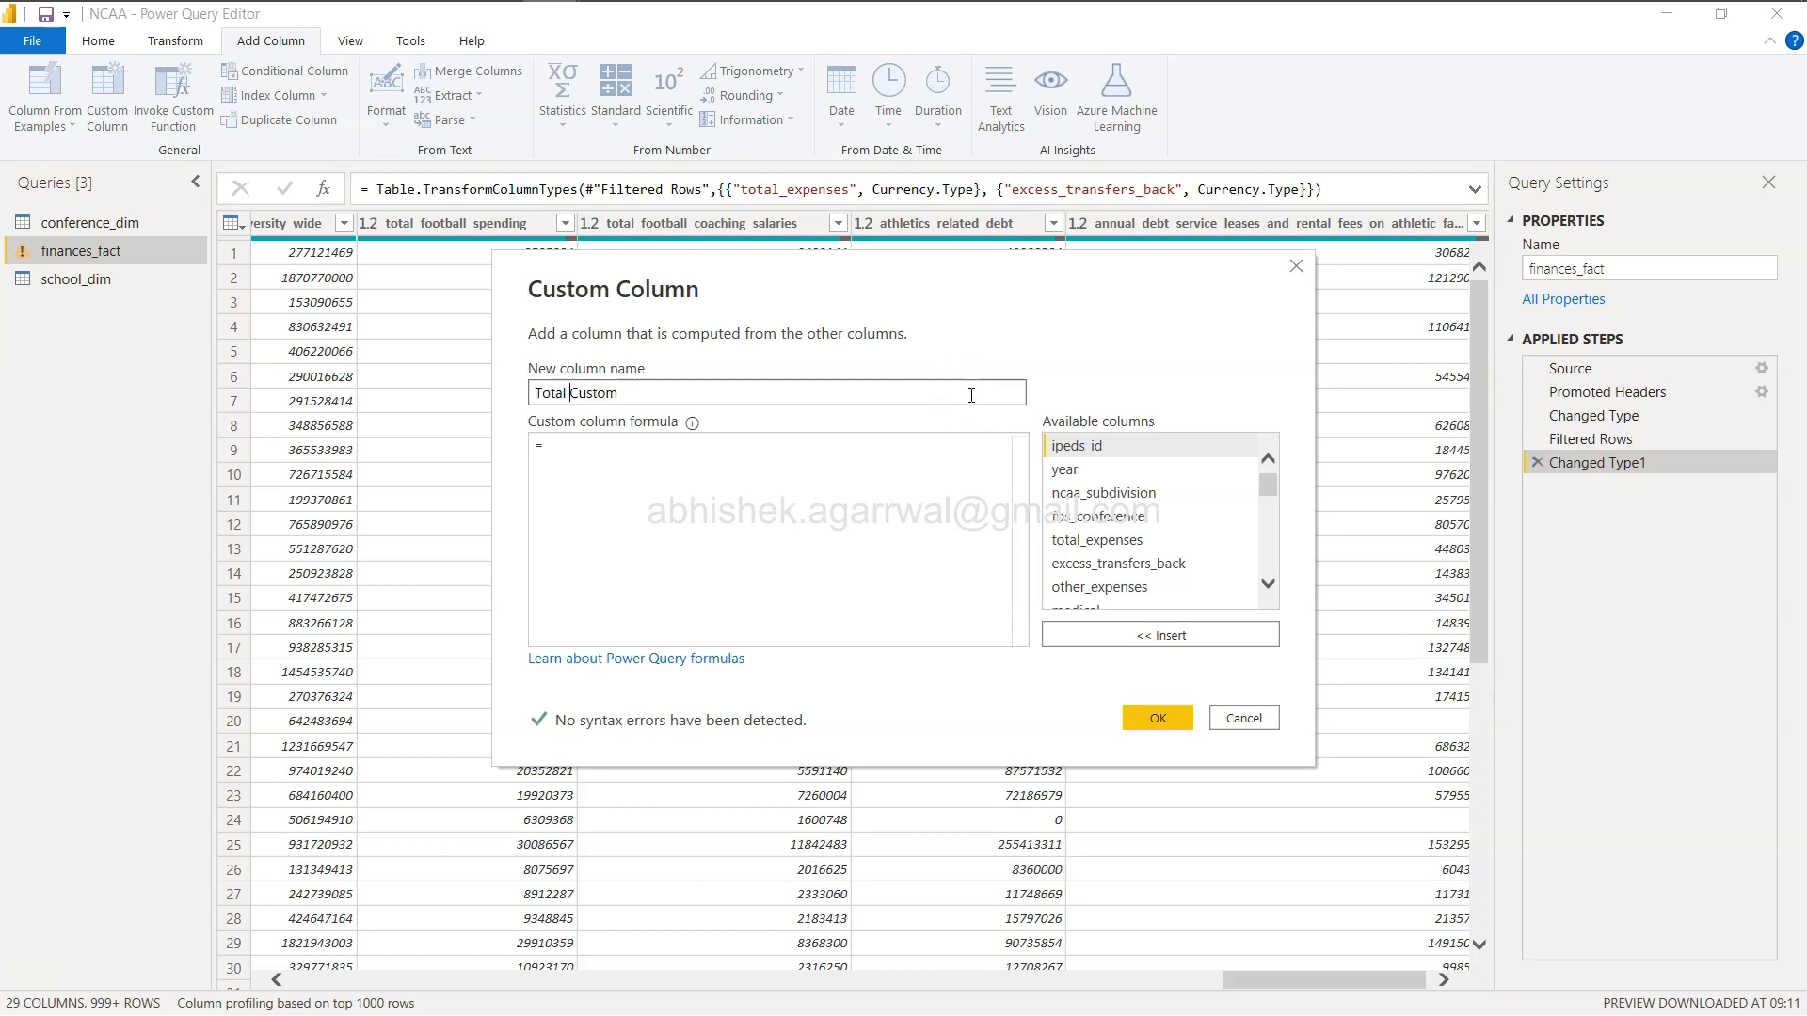
key("shift+End")
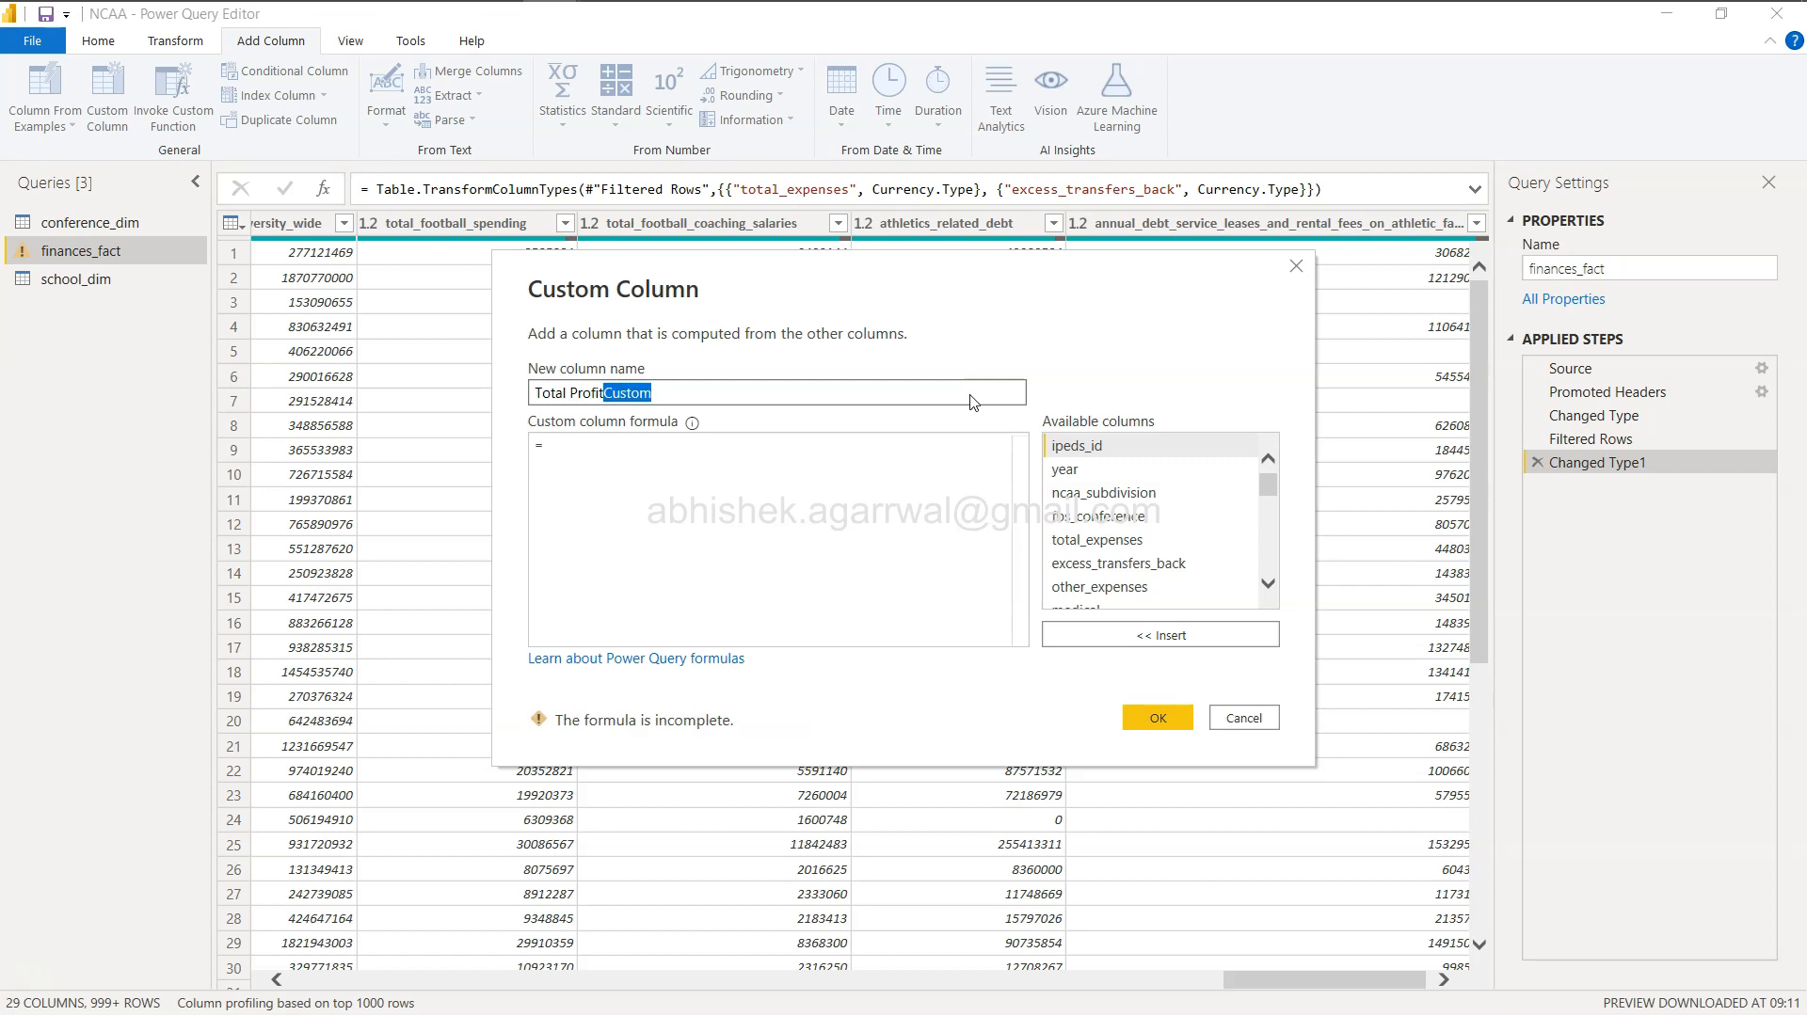
left_click(858, 555)
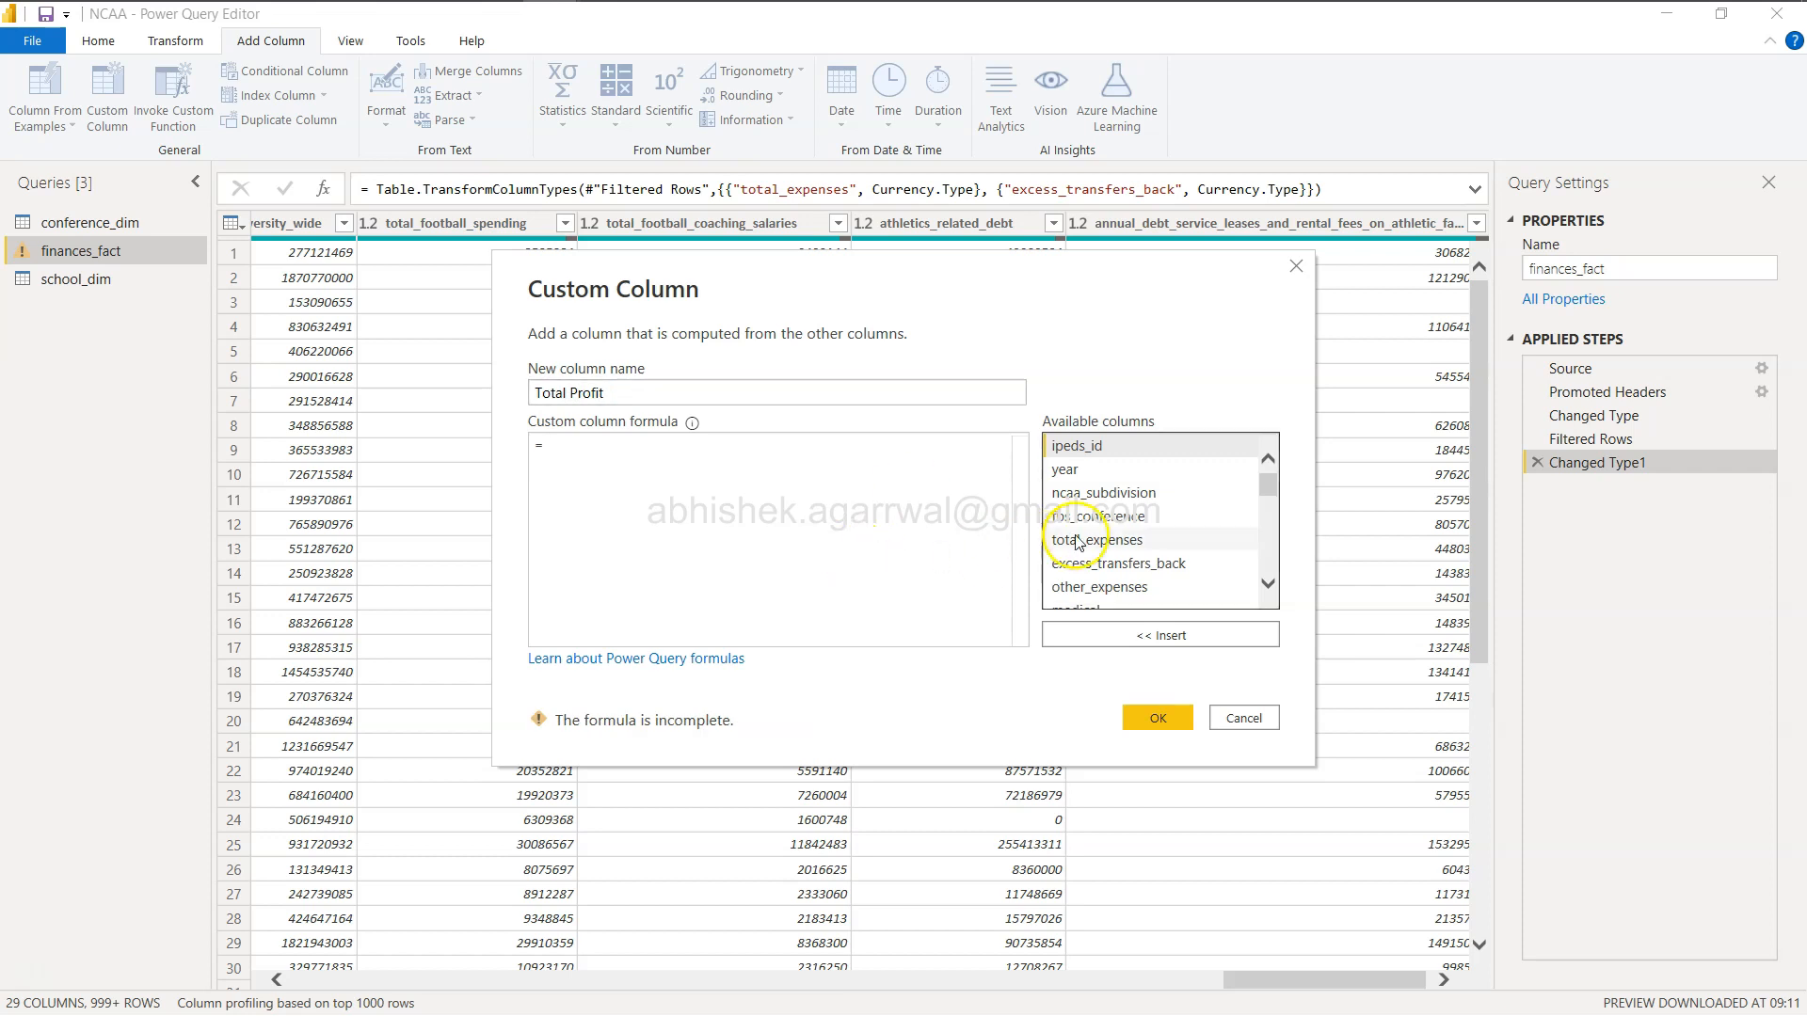
scroll(1105, 536, "down", 3)
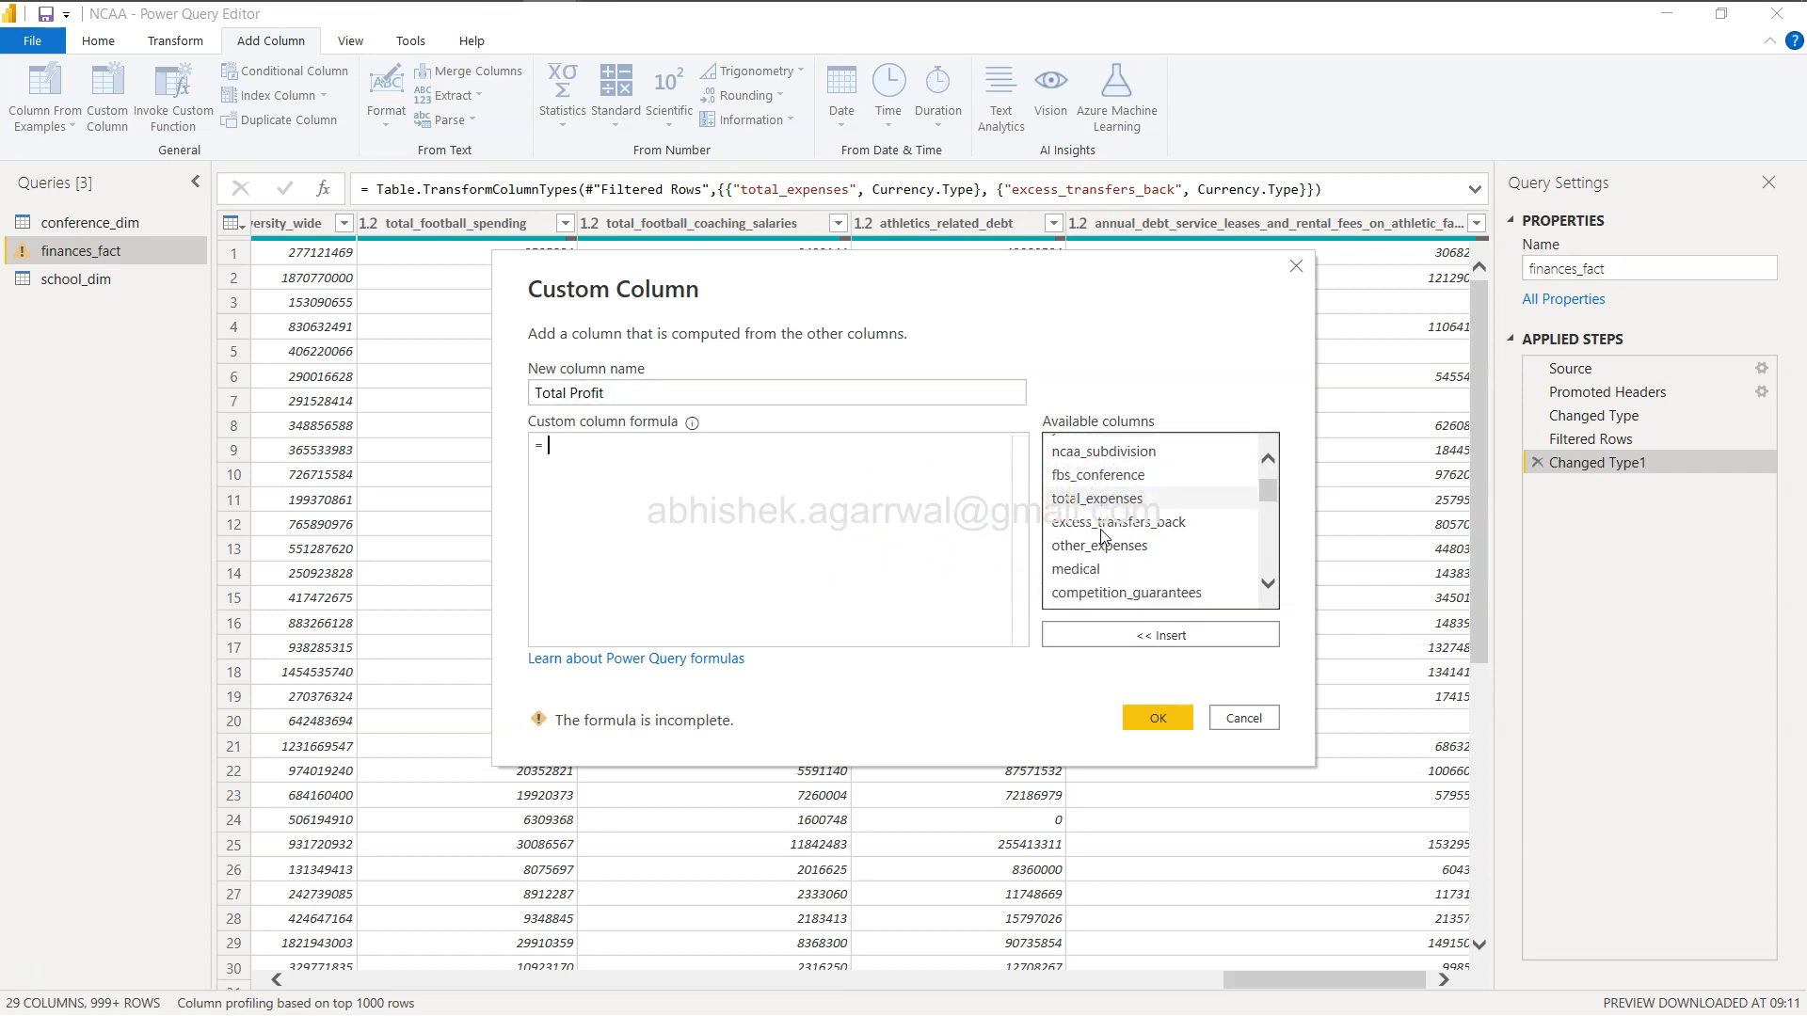
scroll(1105, 536, "down", 3)
left_click(1099, 513)
left_click(1152, 632)
scroll(1148, 535, "up", 2)
scroll(1148, 535, "up", 2)
left_click(816, 448)
type("-")
scroll(1111, 527, "up", 3)
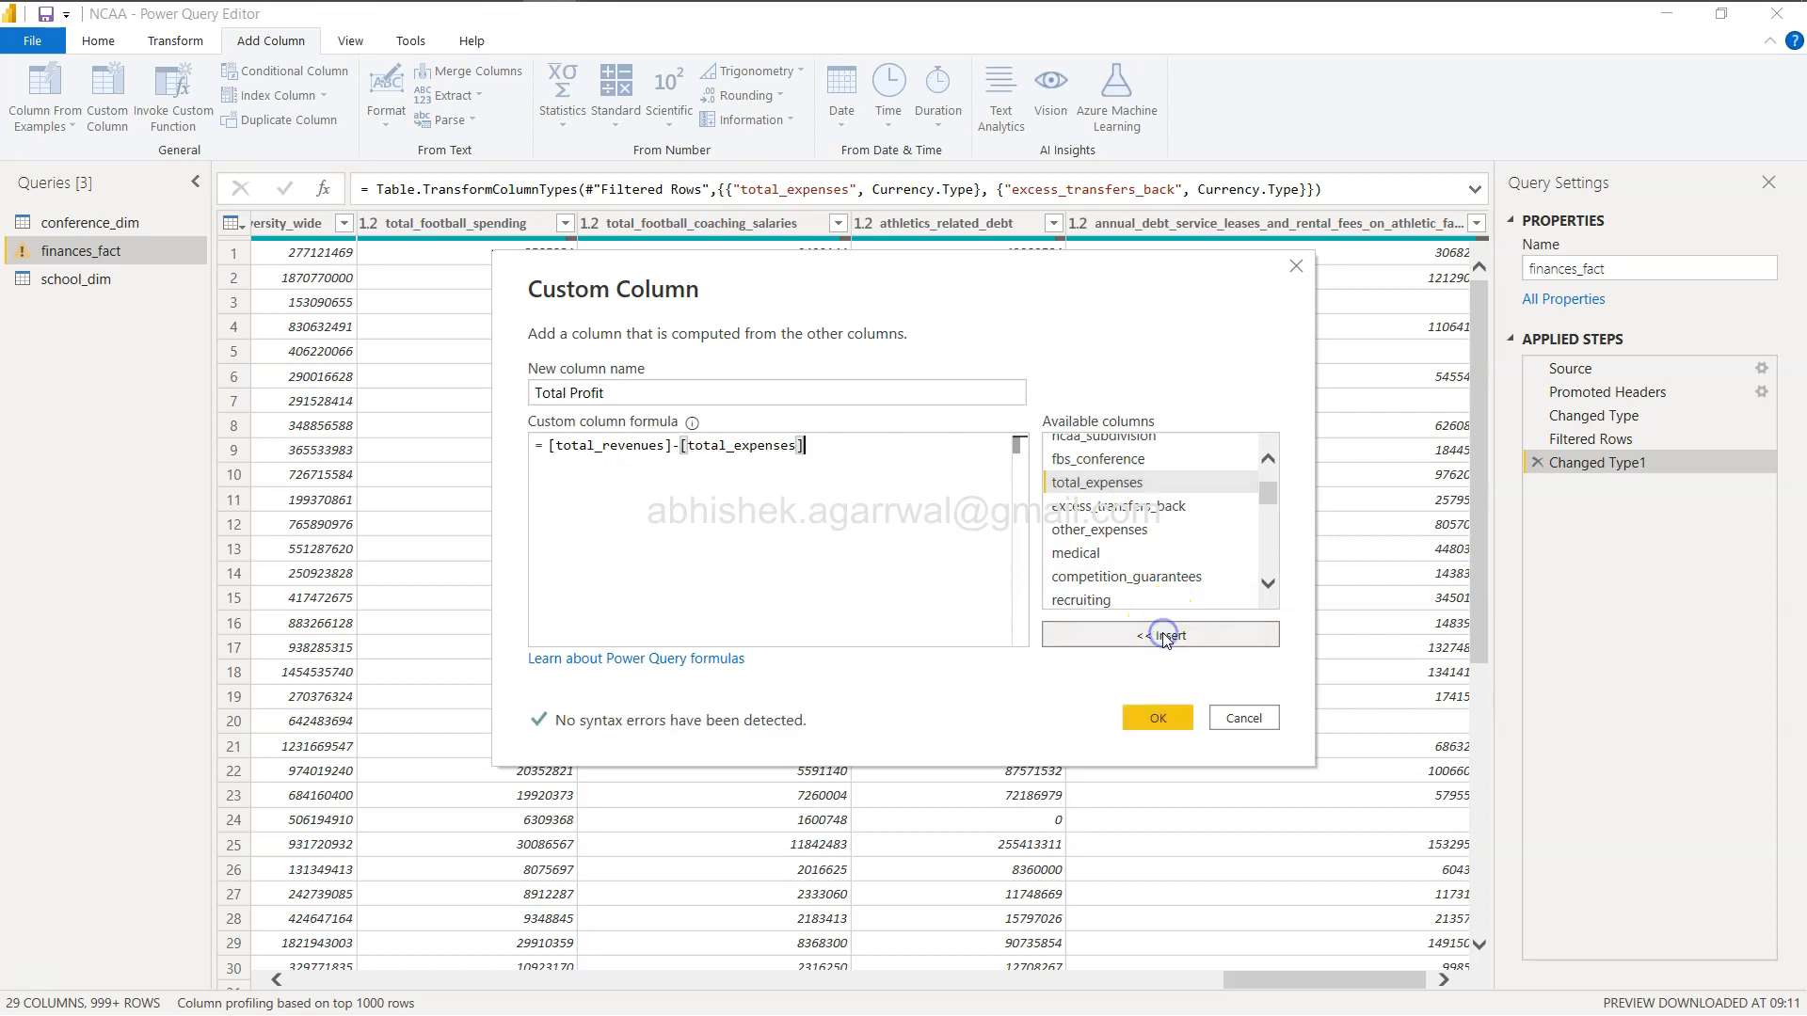
left_click(1165, 723)
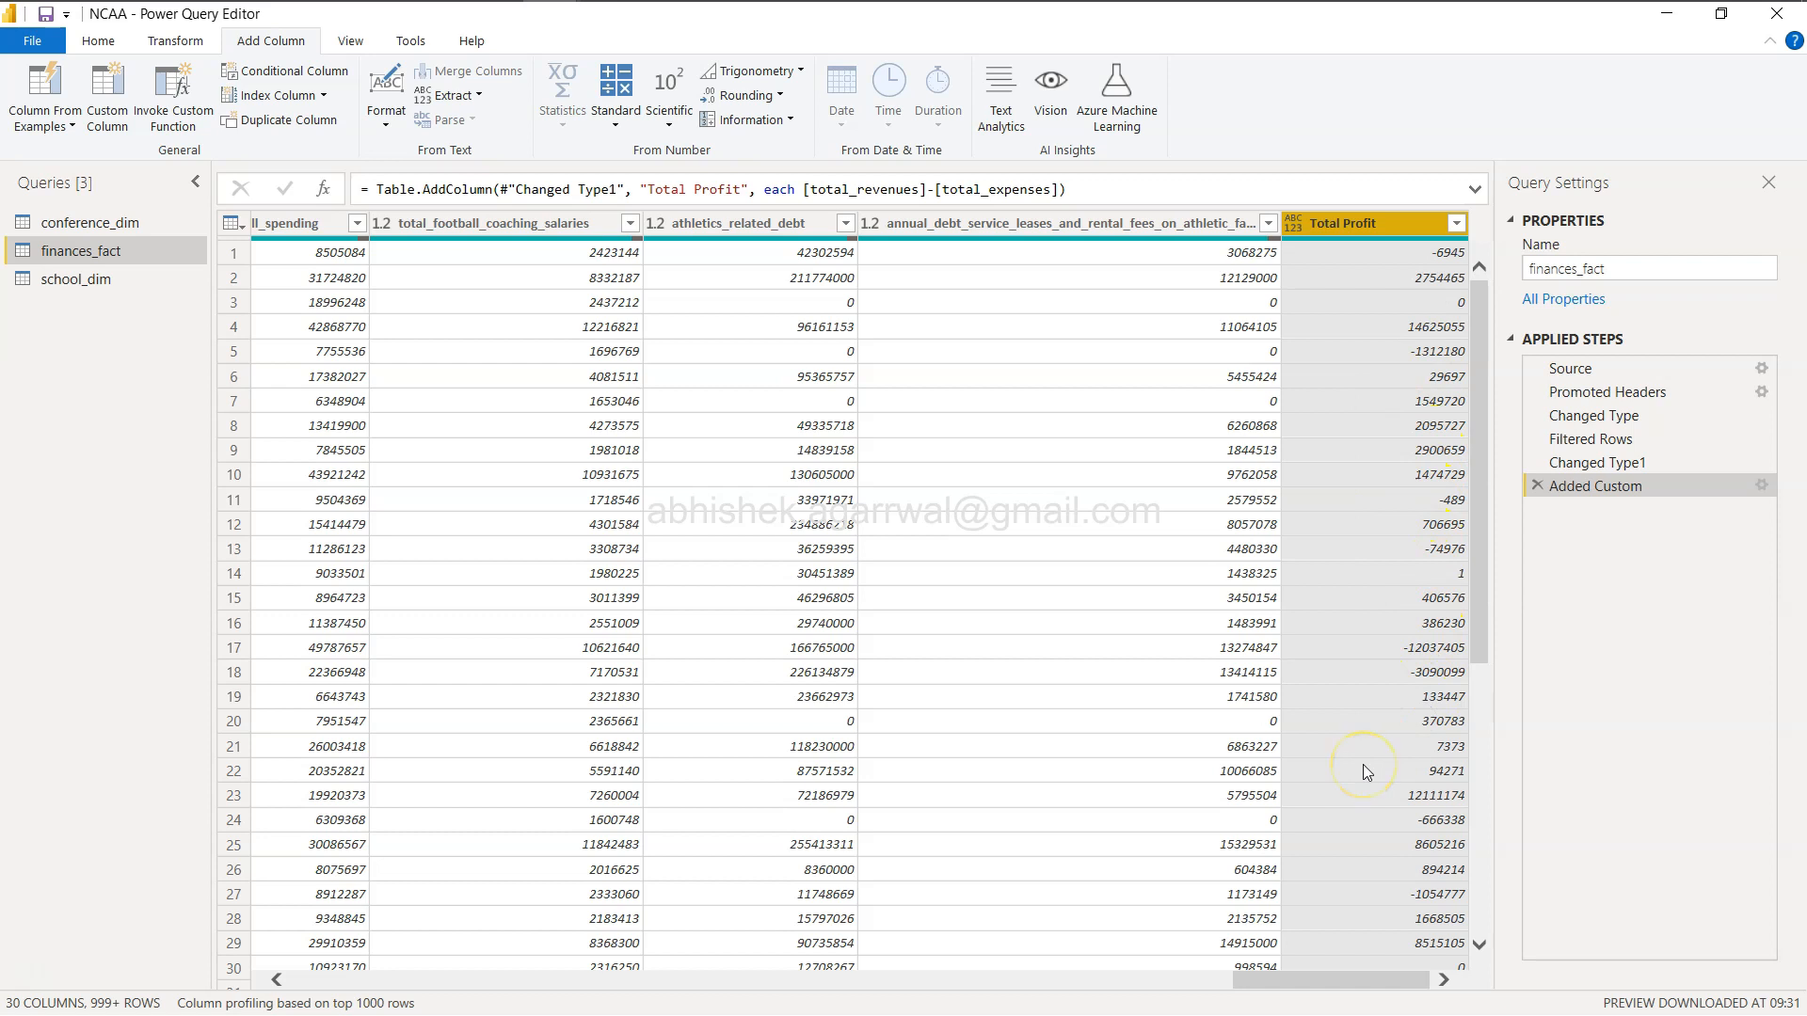
left_click(98, 43)
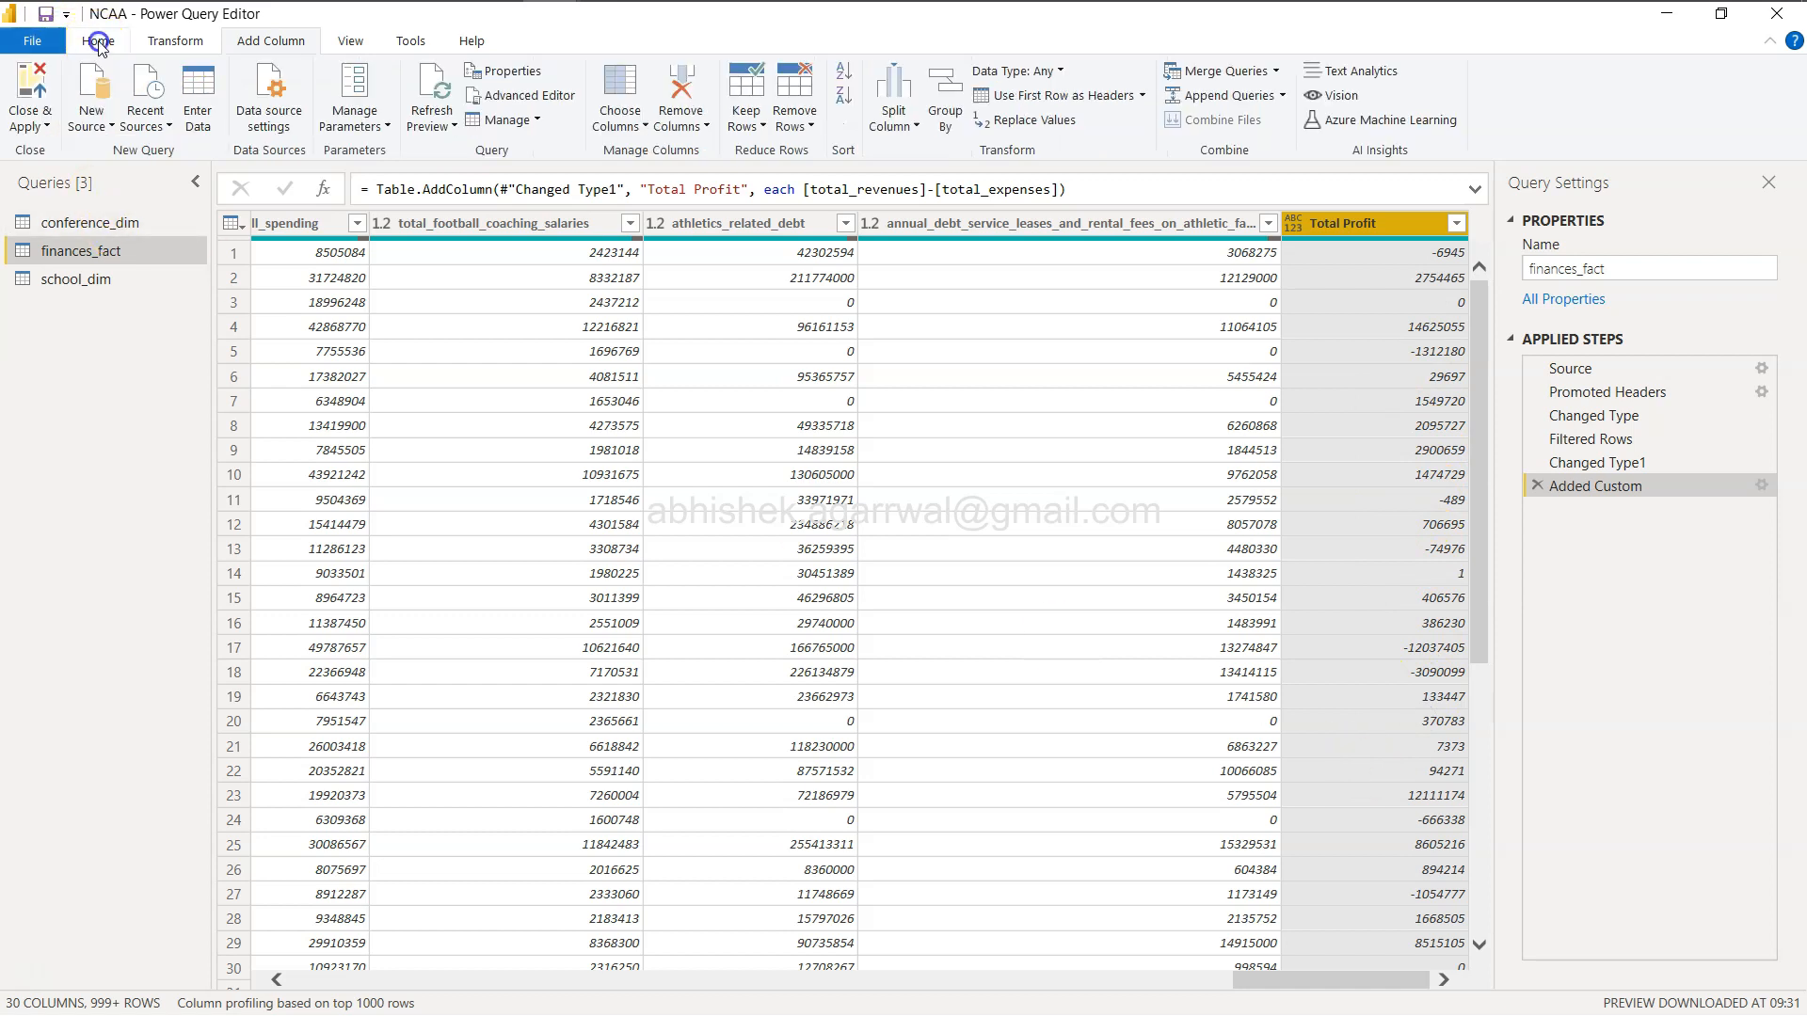
left_click(31, 90)
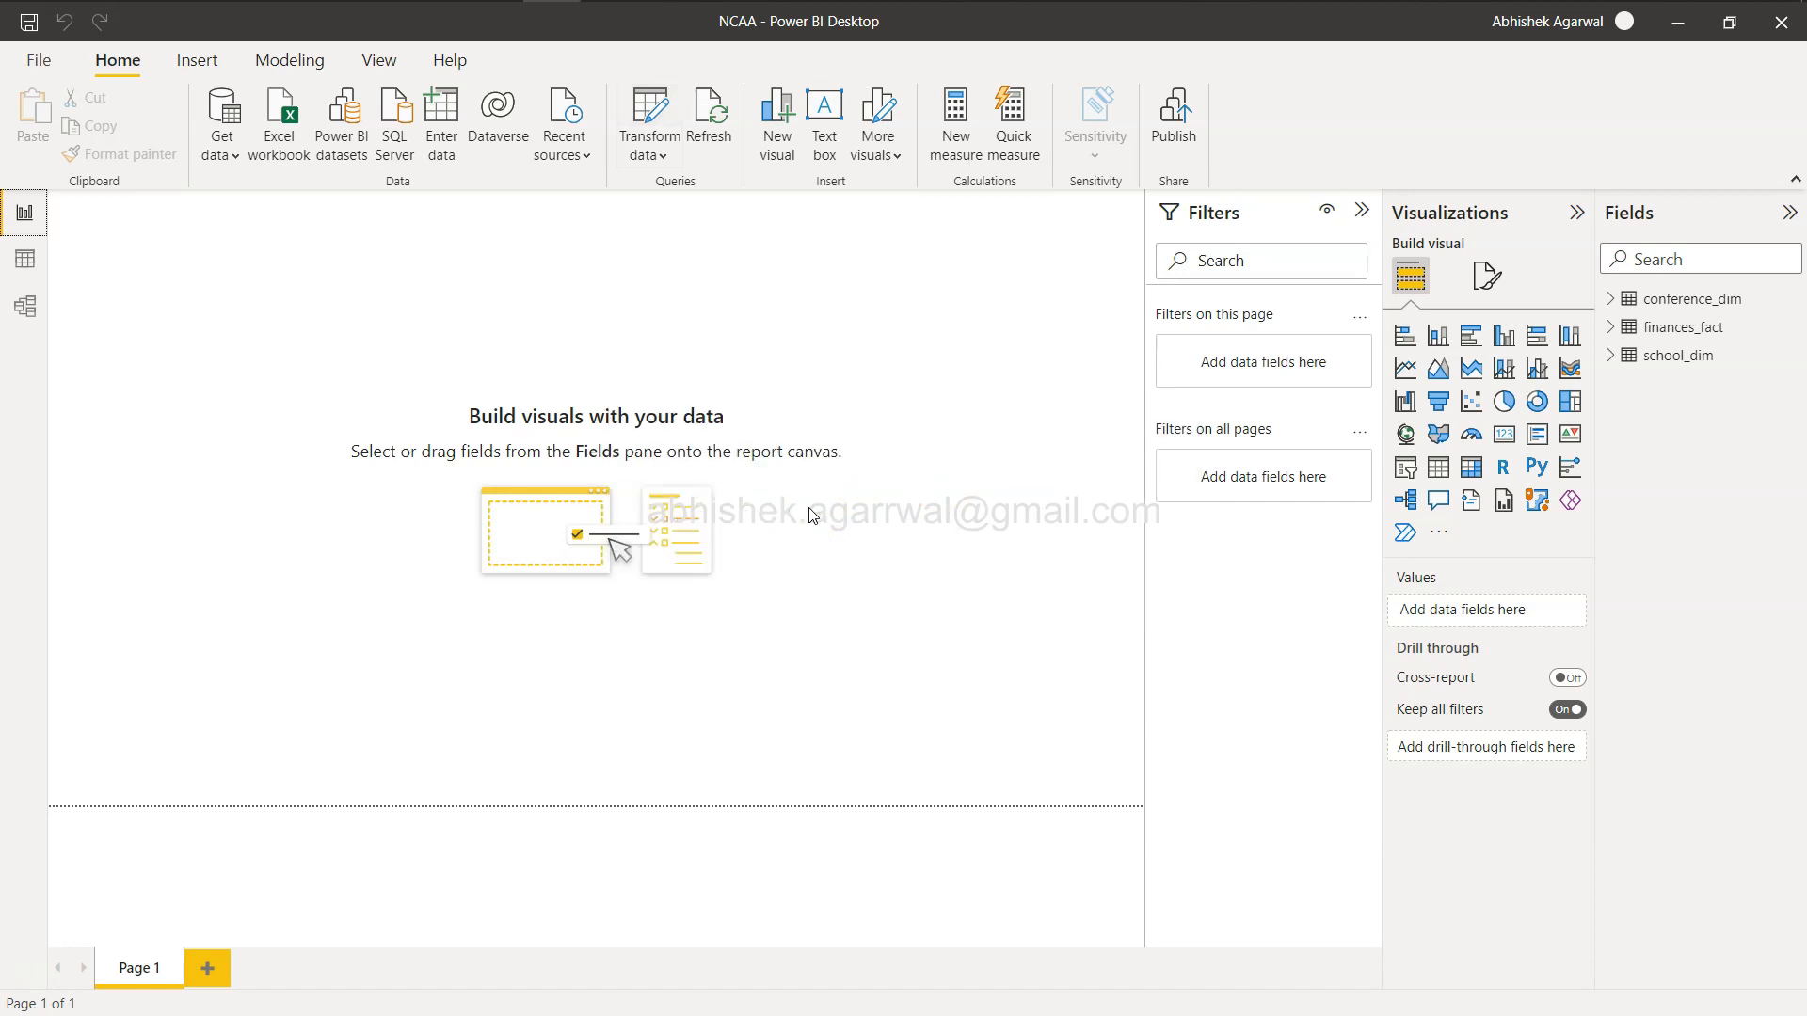
Change the data type of the Total Profit column in finances_fact to Decimal number, confirming the change.
left_click(1613, 327)
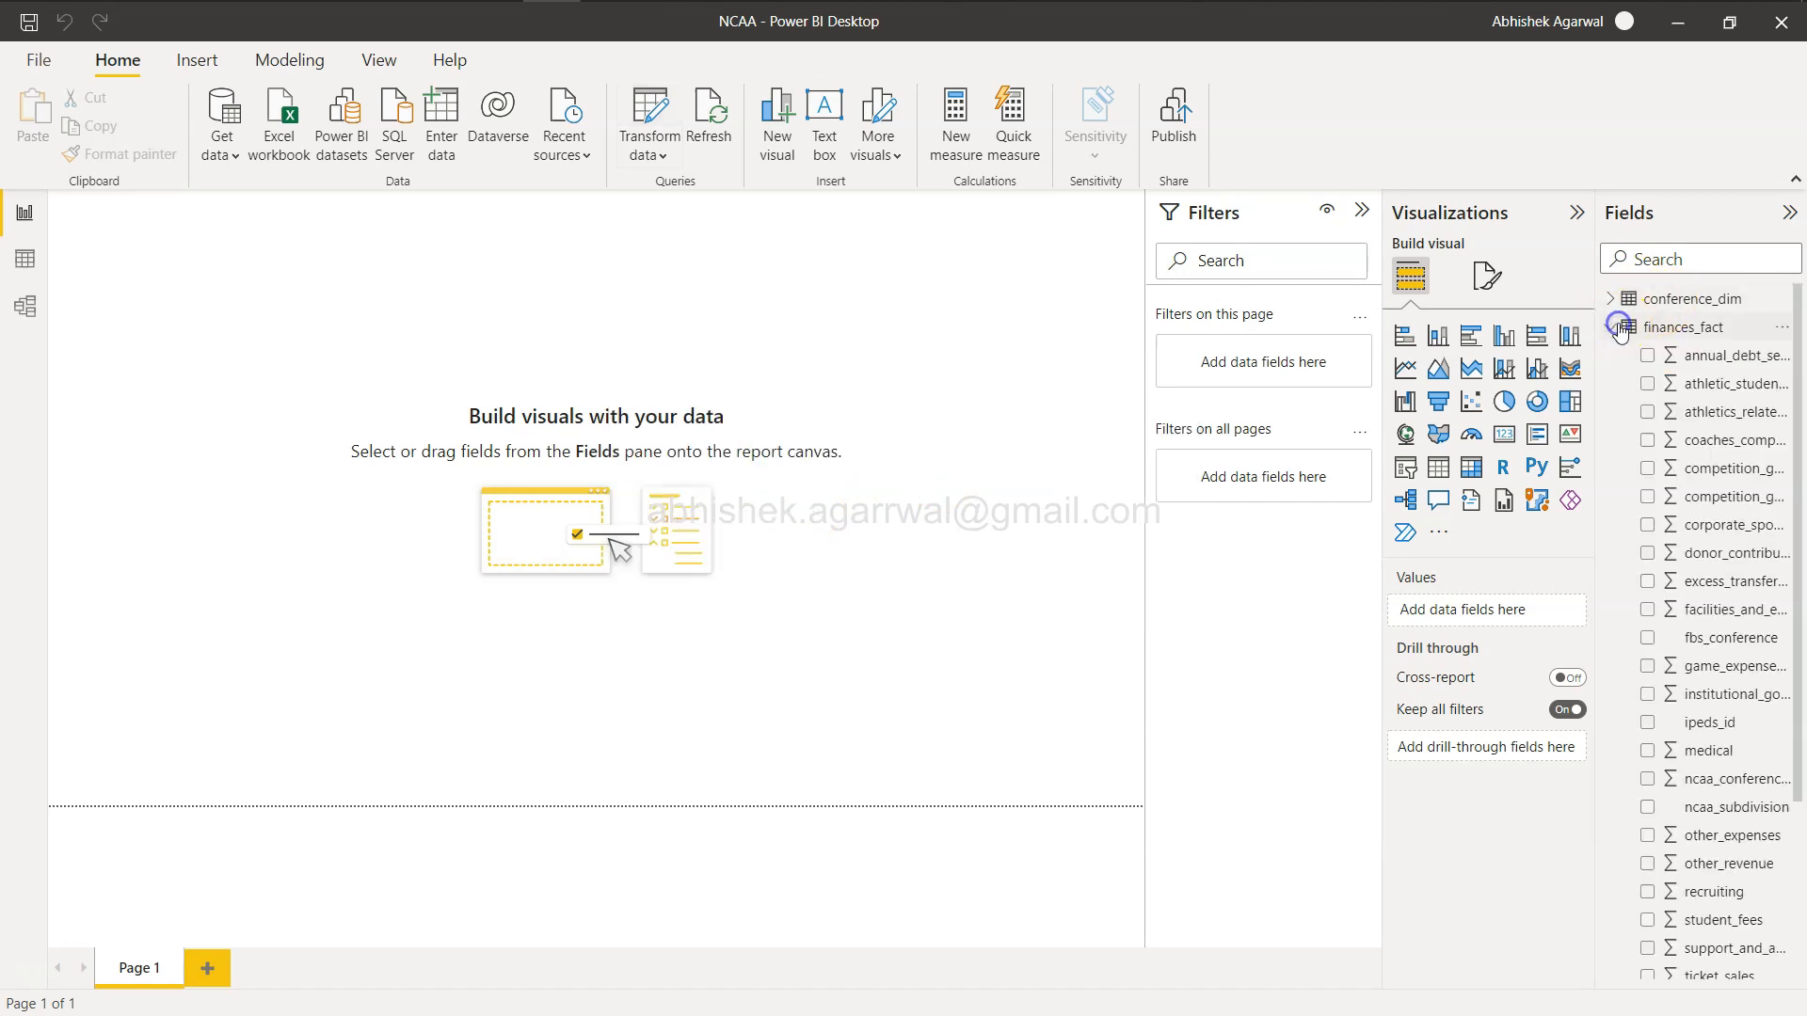
scroll(1713, 524, "down", 3)
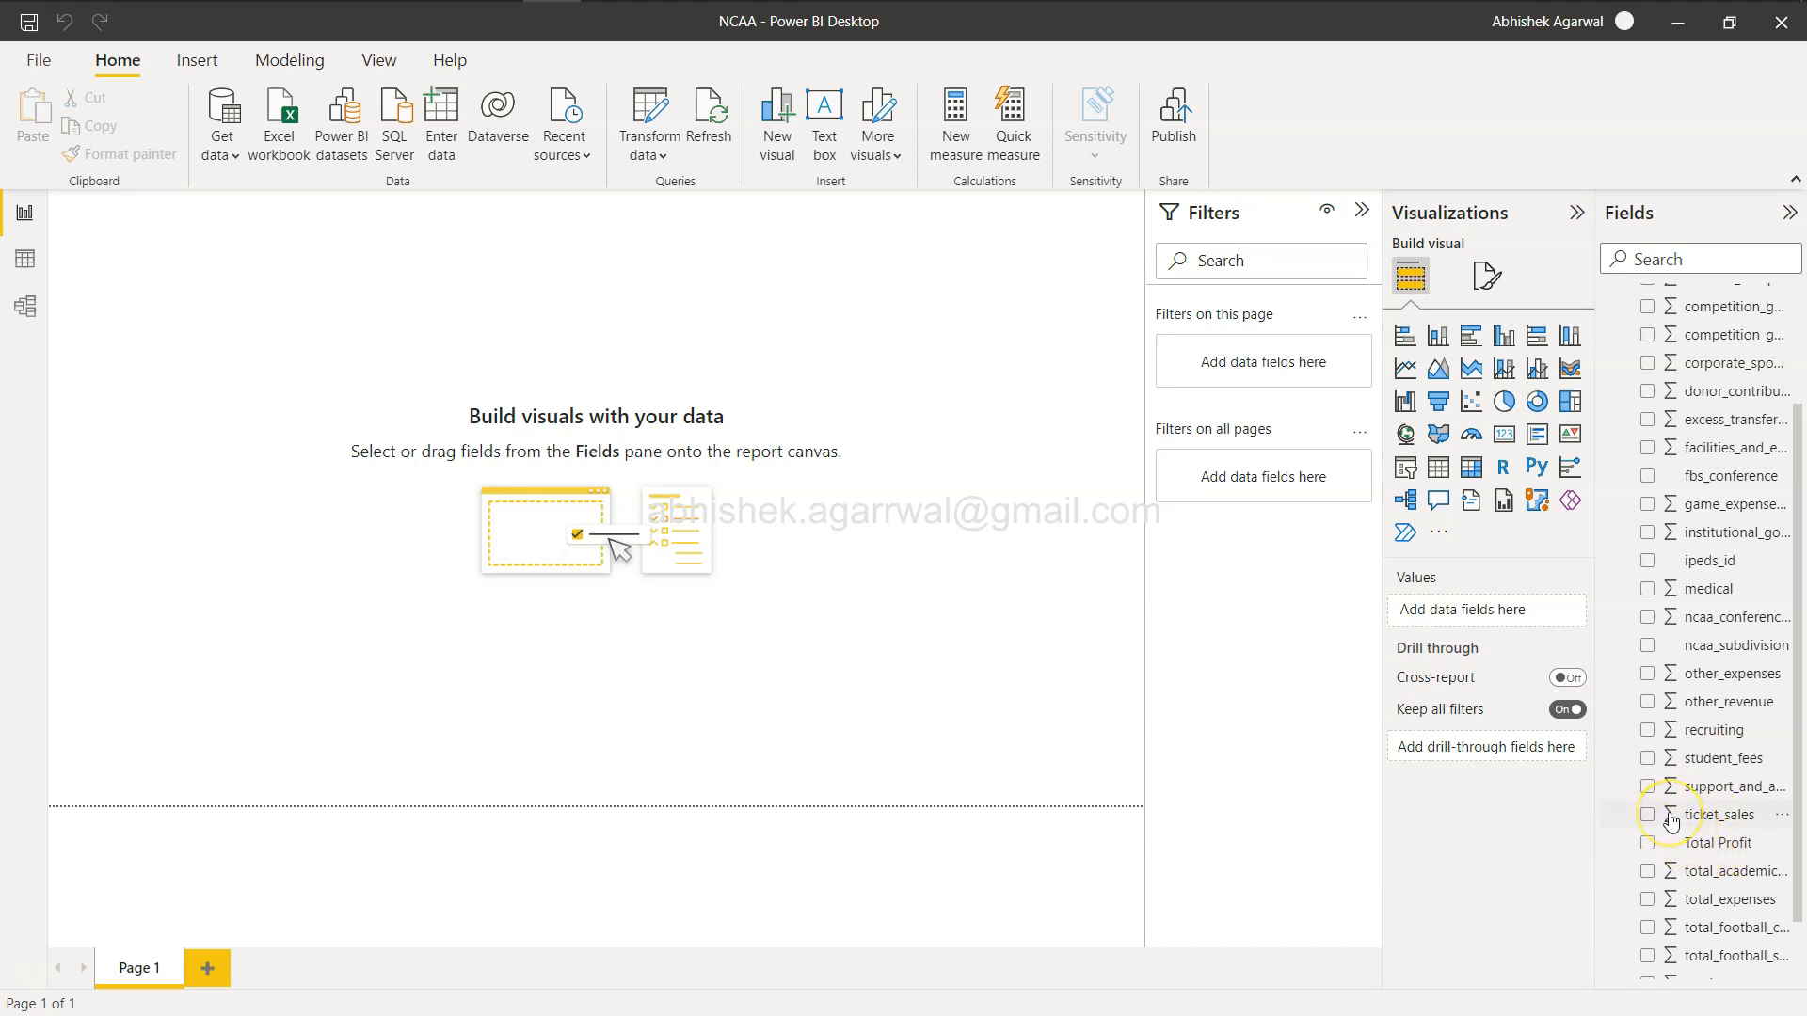
double_click(1715, 854)
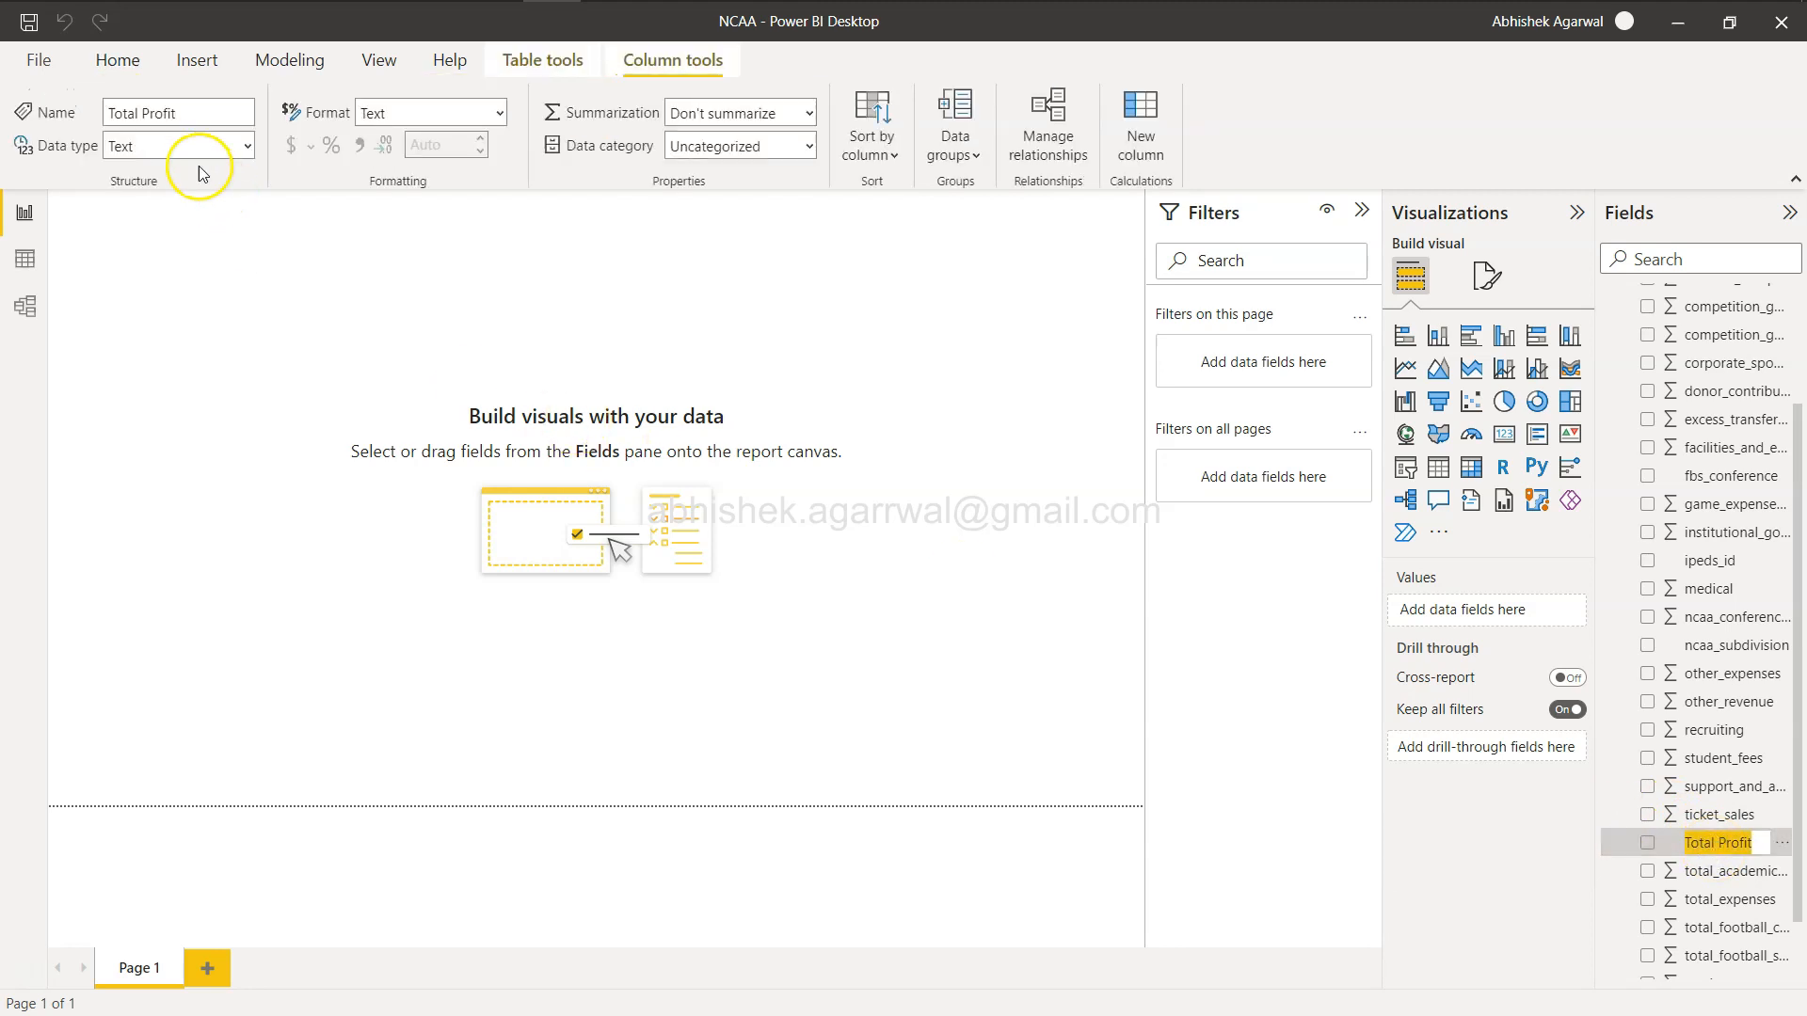
left_click(250, 145)
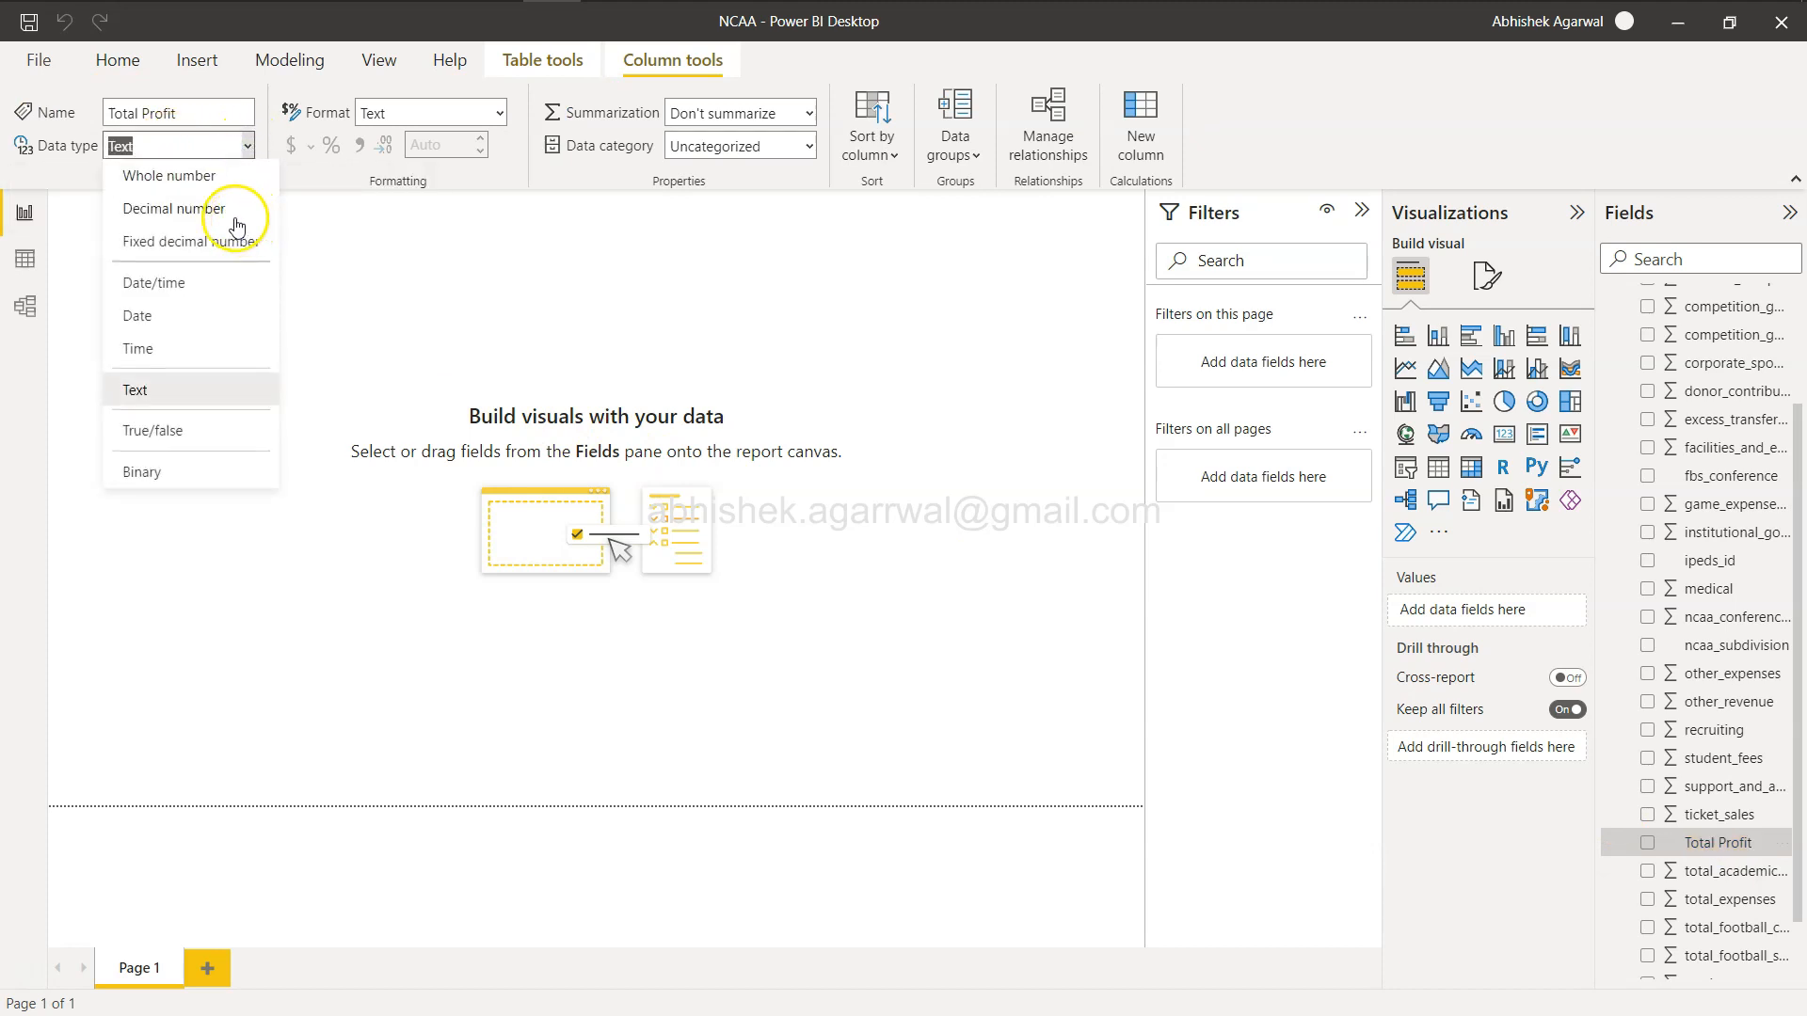
left_click(207, 210)
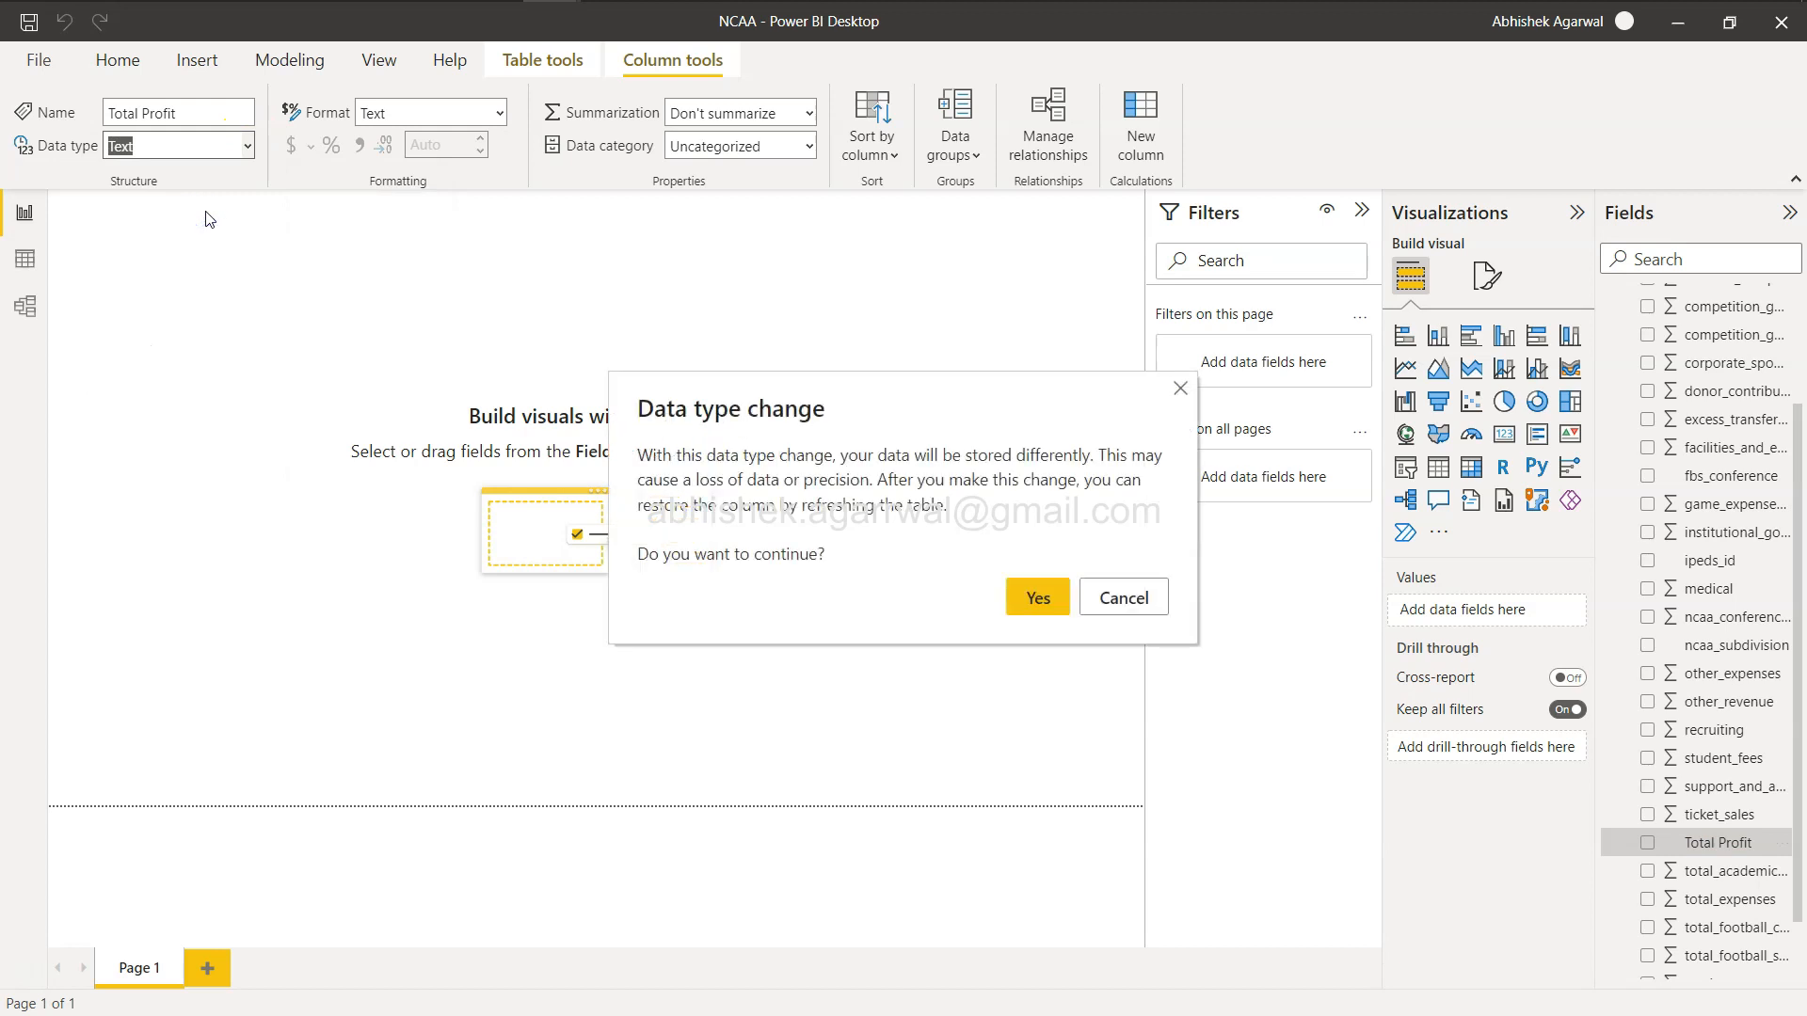
left_click(1040, 600)
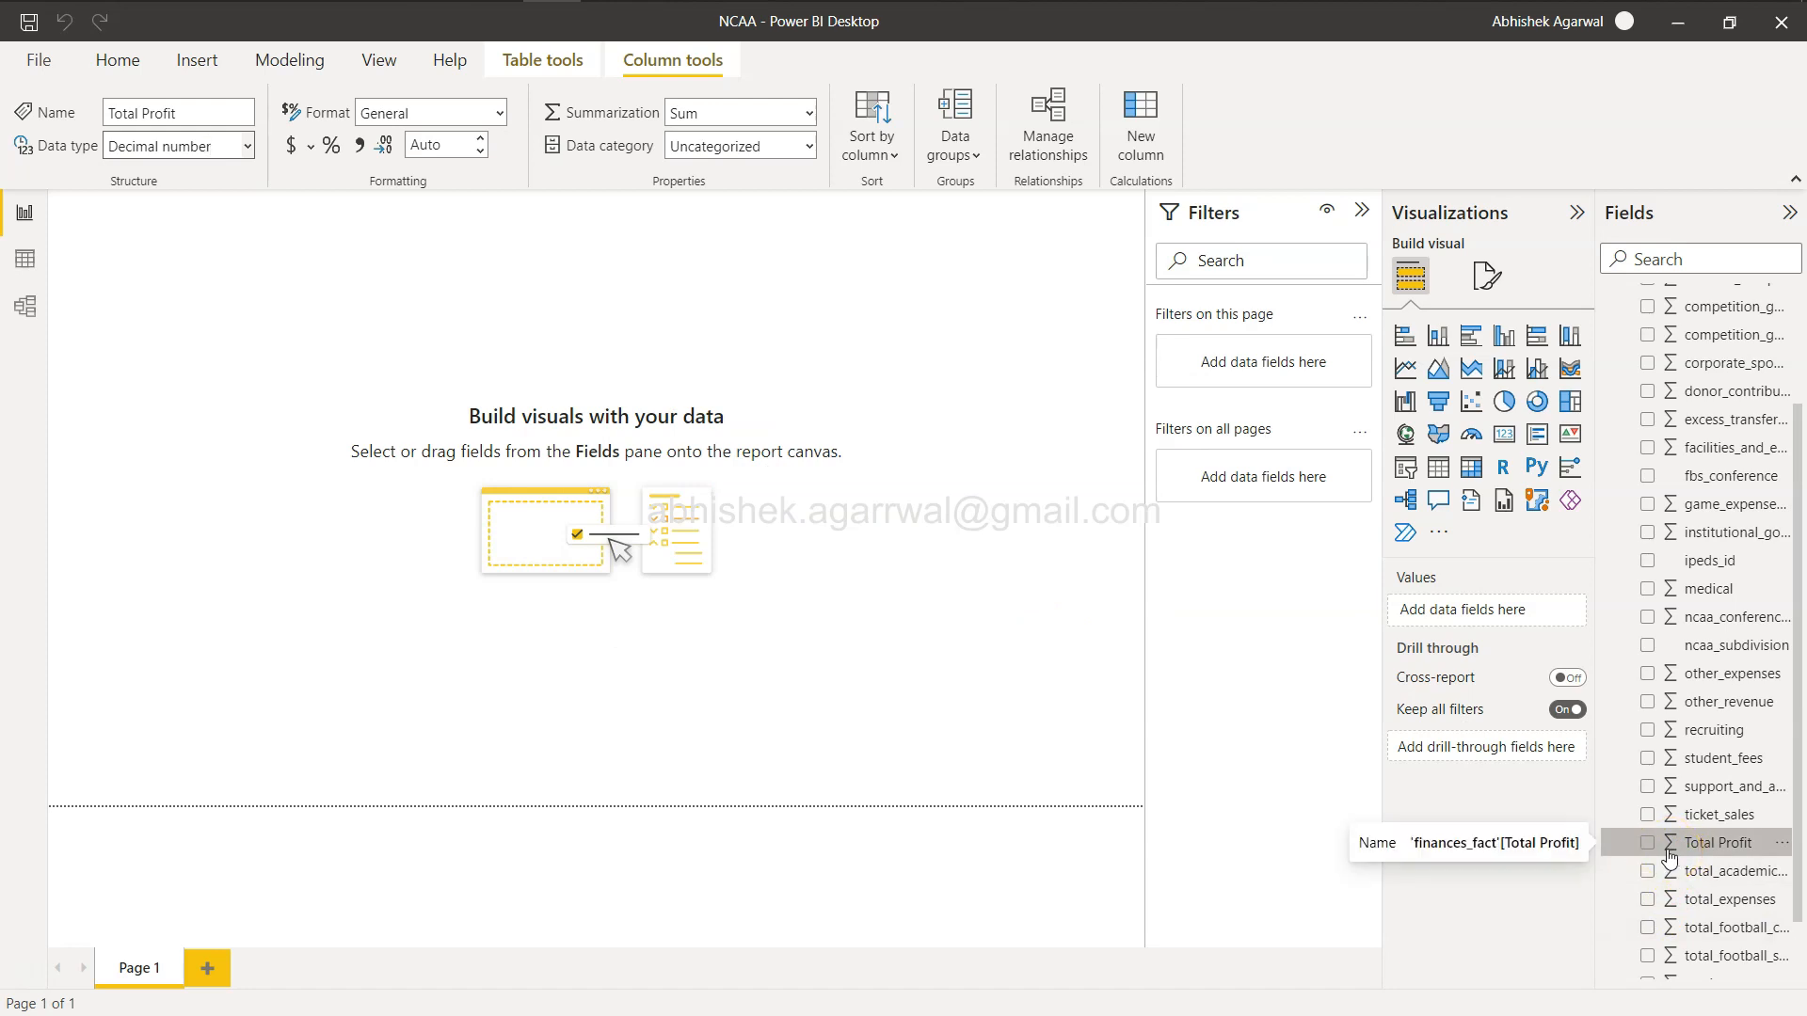
left_click(991, 518)
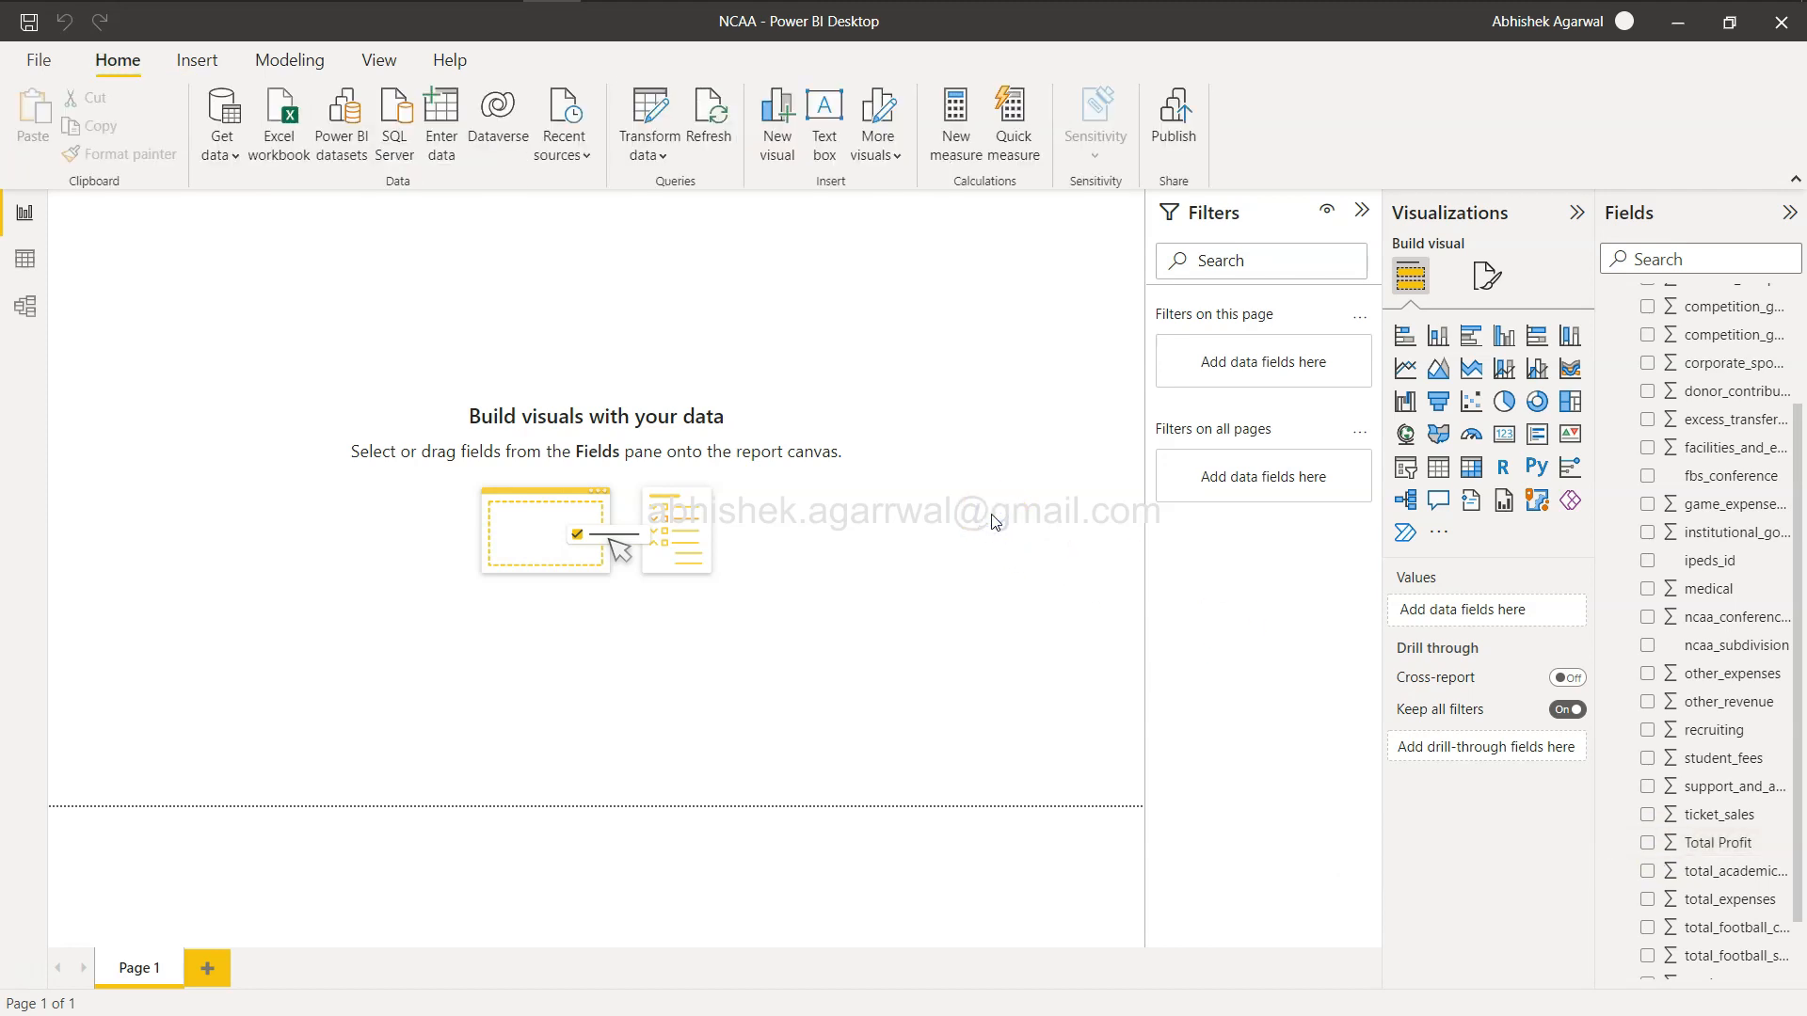
Review the challenge requirements and the sample report's header and KPI layout on the challenge web page.
key("alt+Tab")
key("alt+Tab")
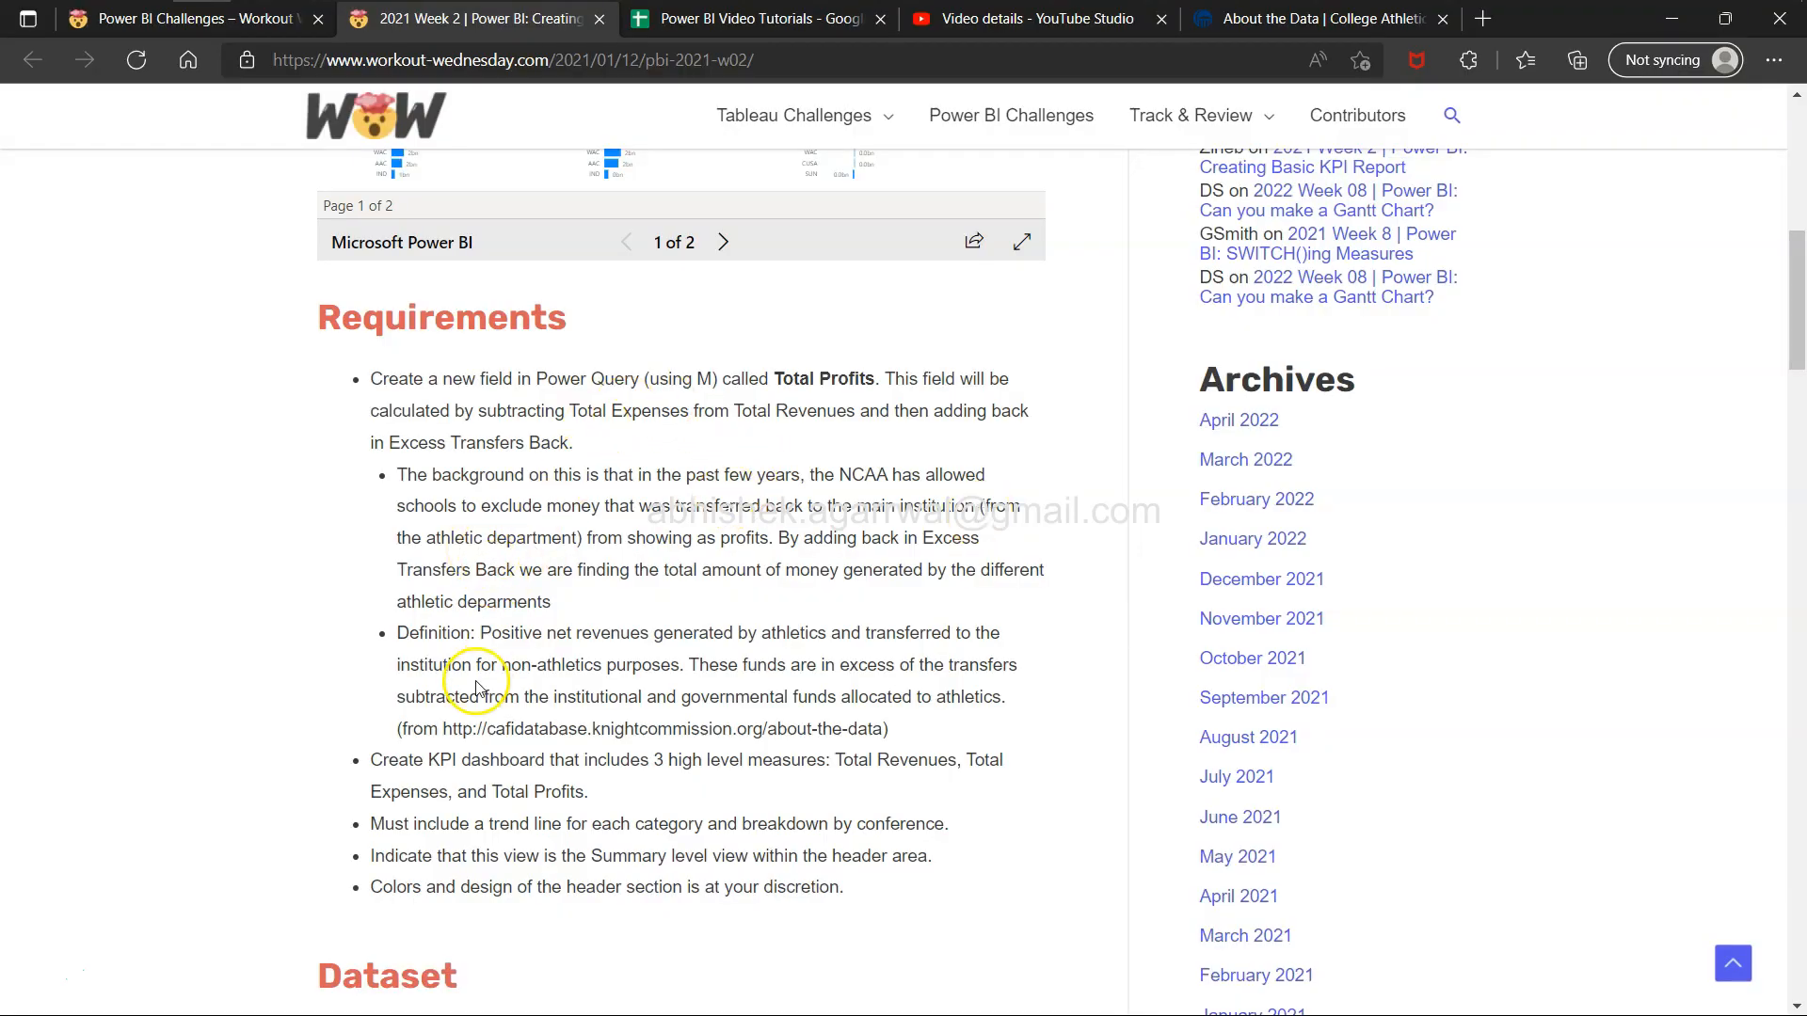
left_click_drag(366, 761, 580, 792)
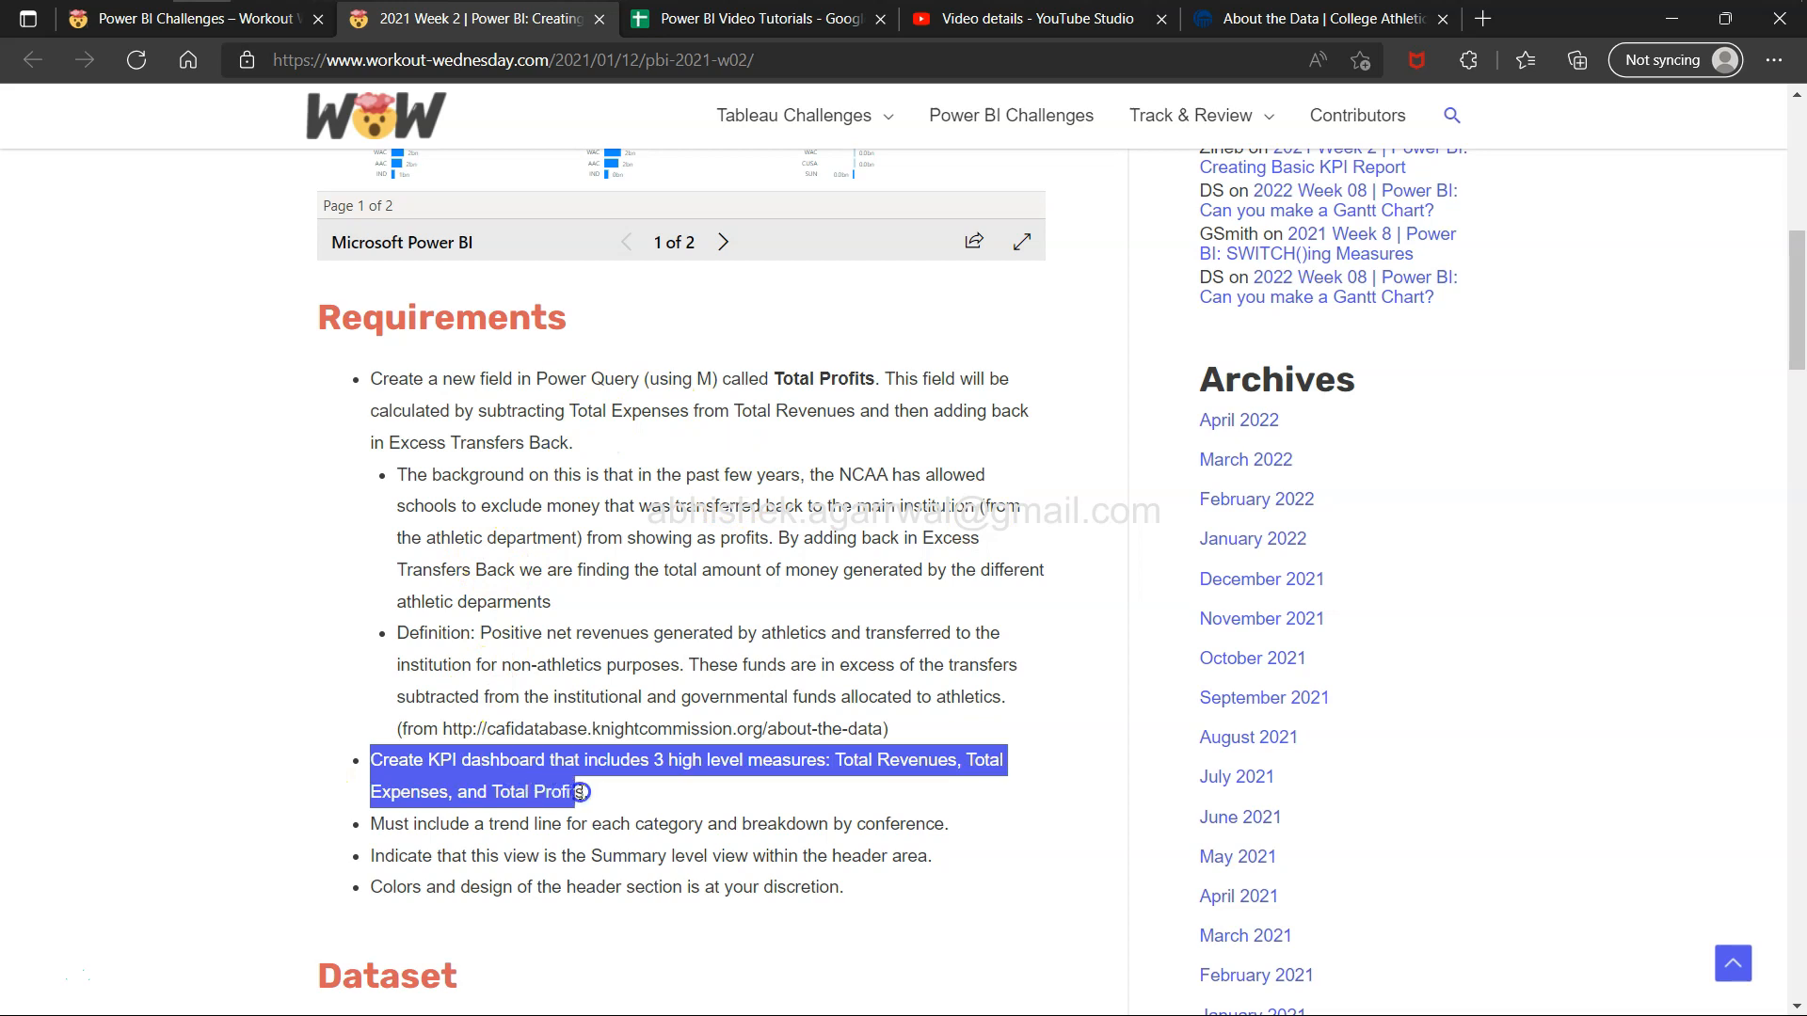
scroll(633, 792, "up", 1)
left_click(632, 792)
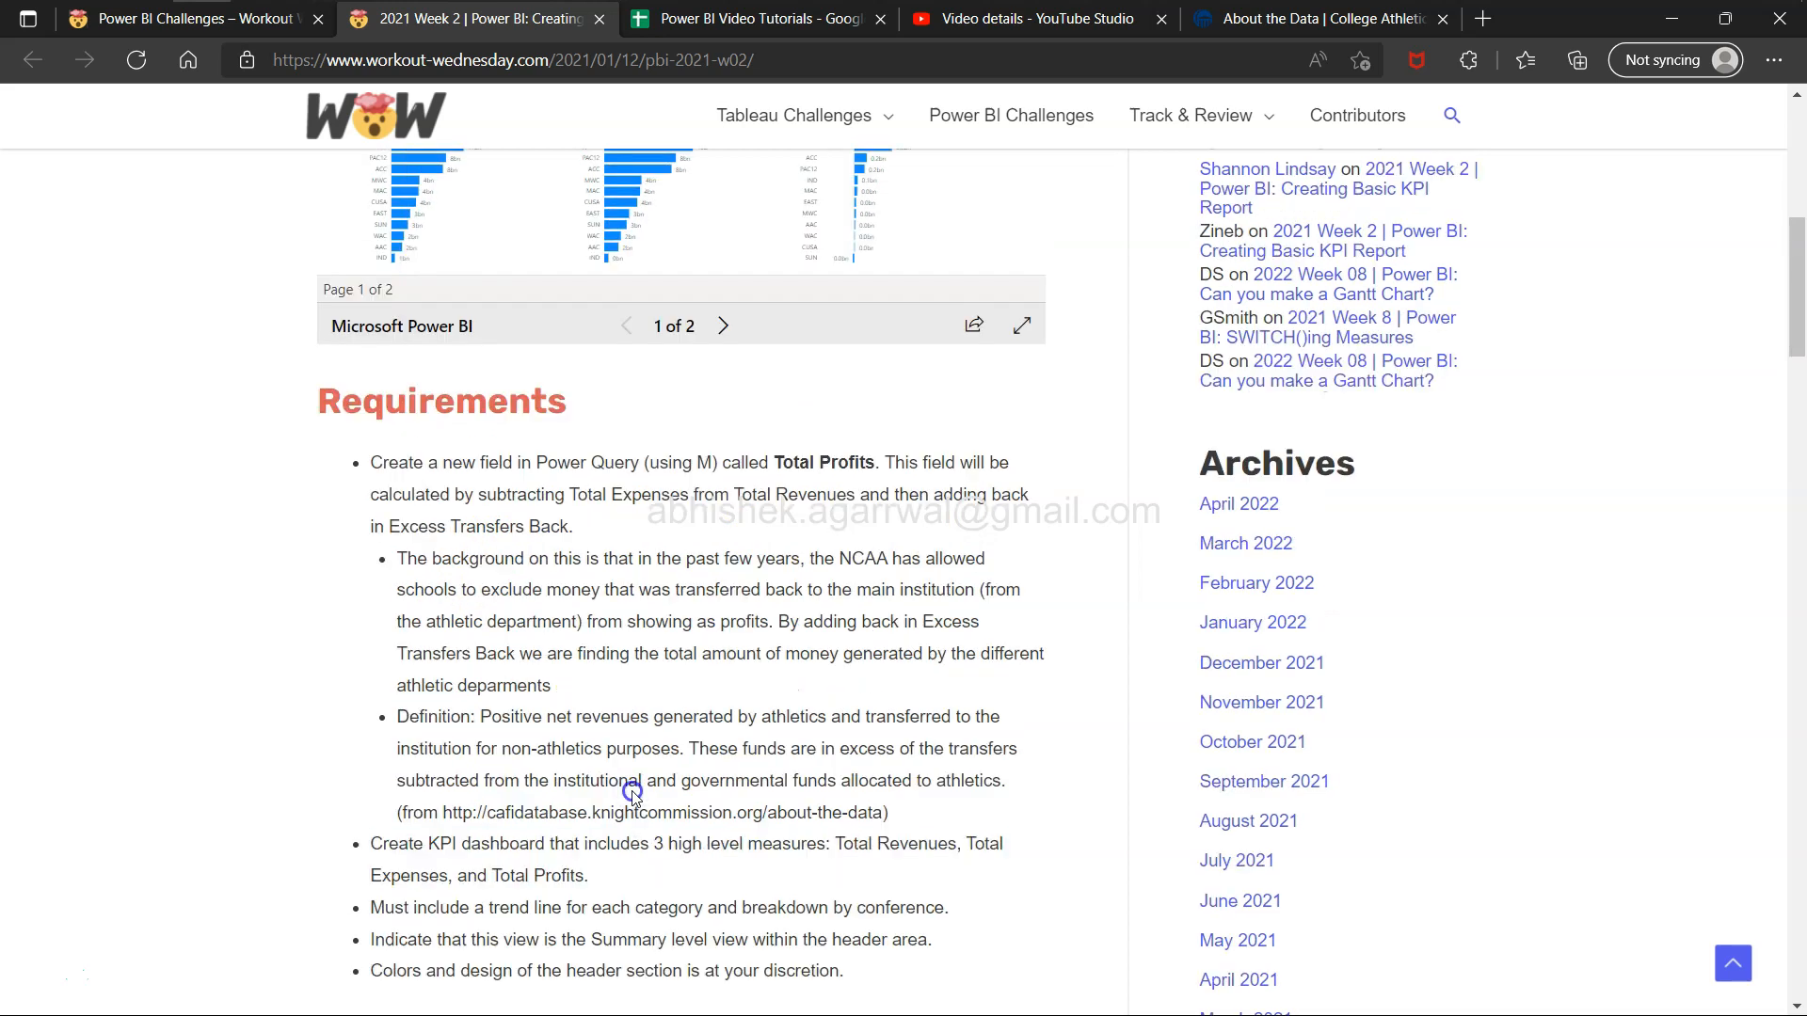
scroll(633, 796, "up", 3)
scroll(633, 796, "up", 1)
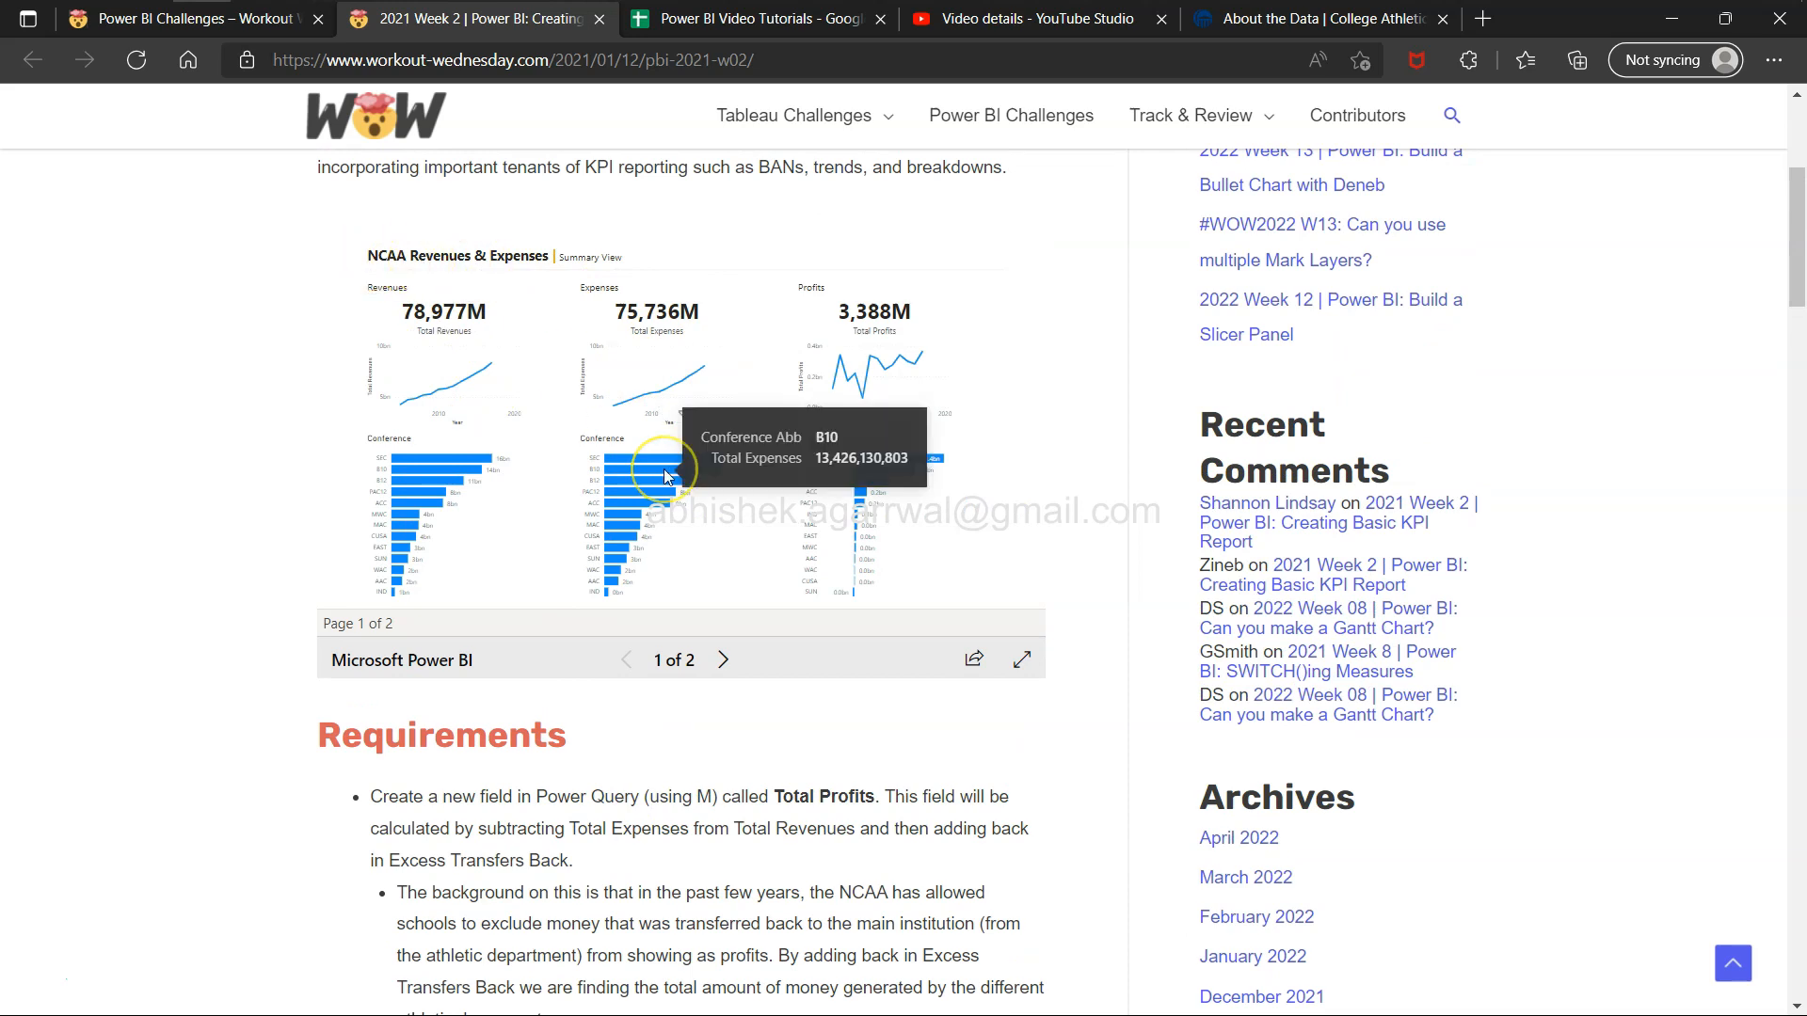
scroll(663, 470, "up", 3)
scroll(739, 578, "up", 2)
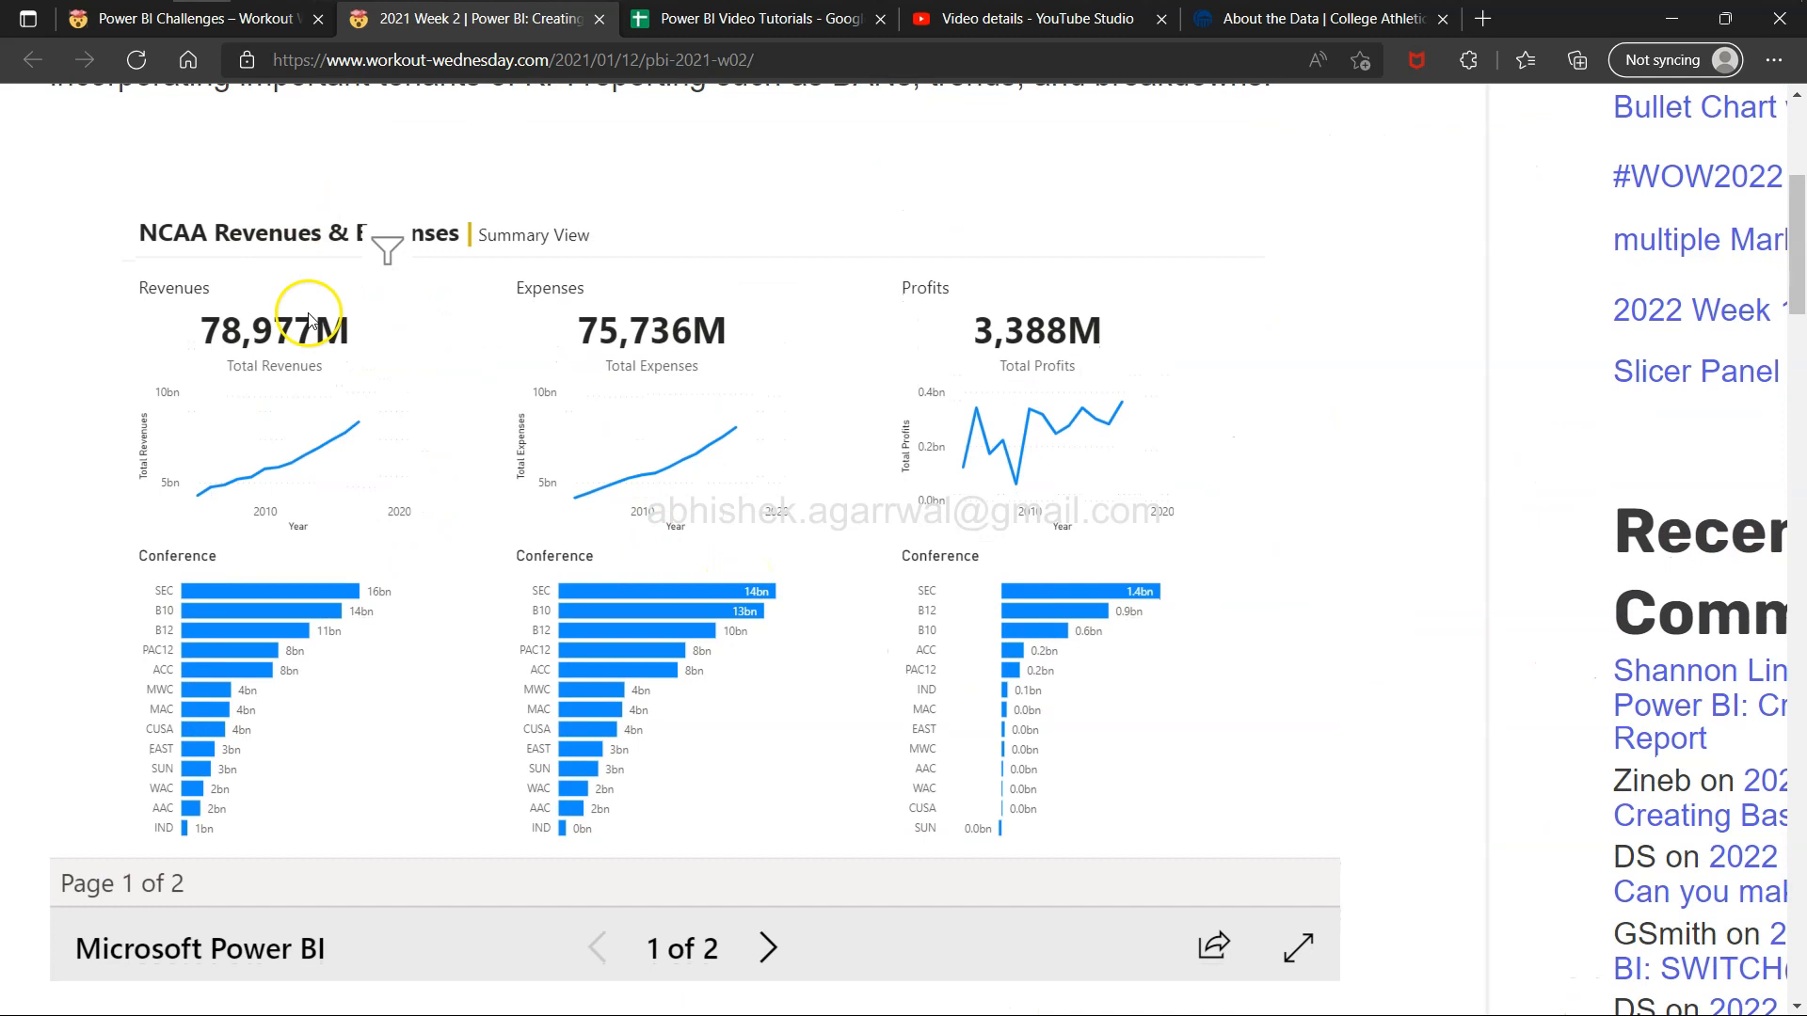
scroll(309, 314, "down", 1)
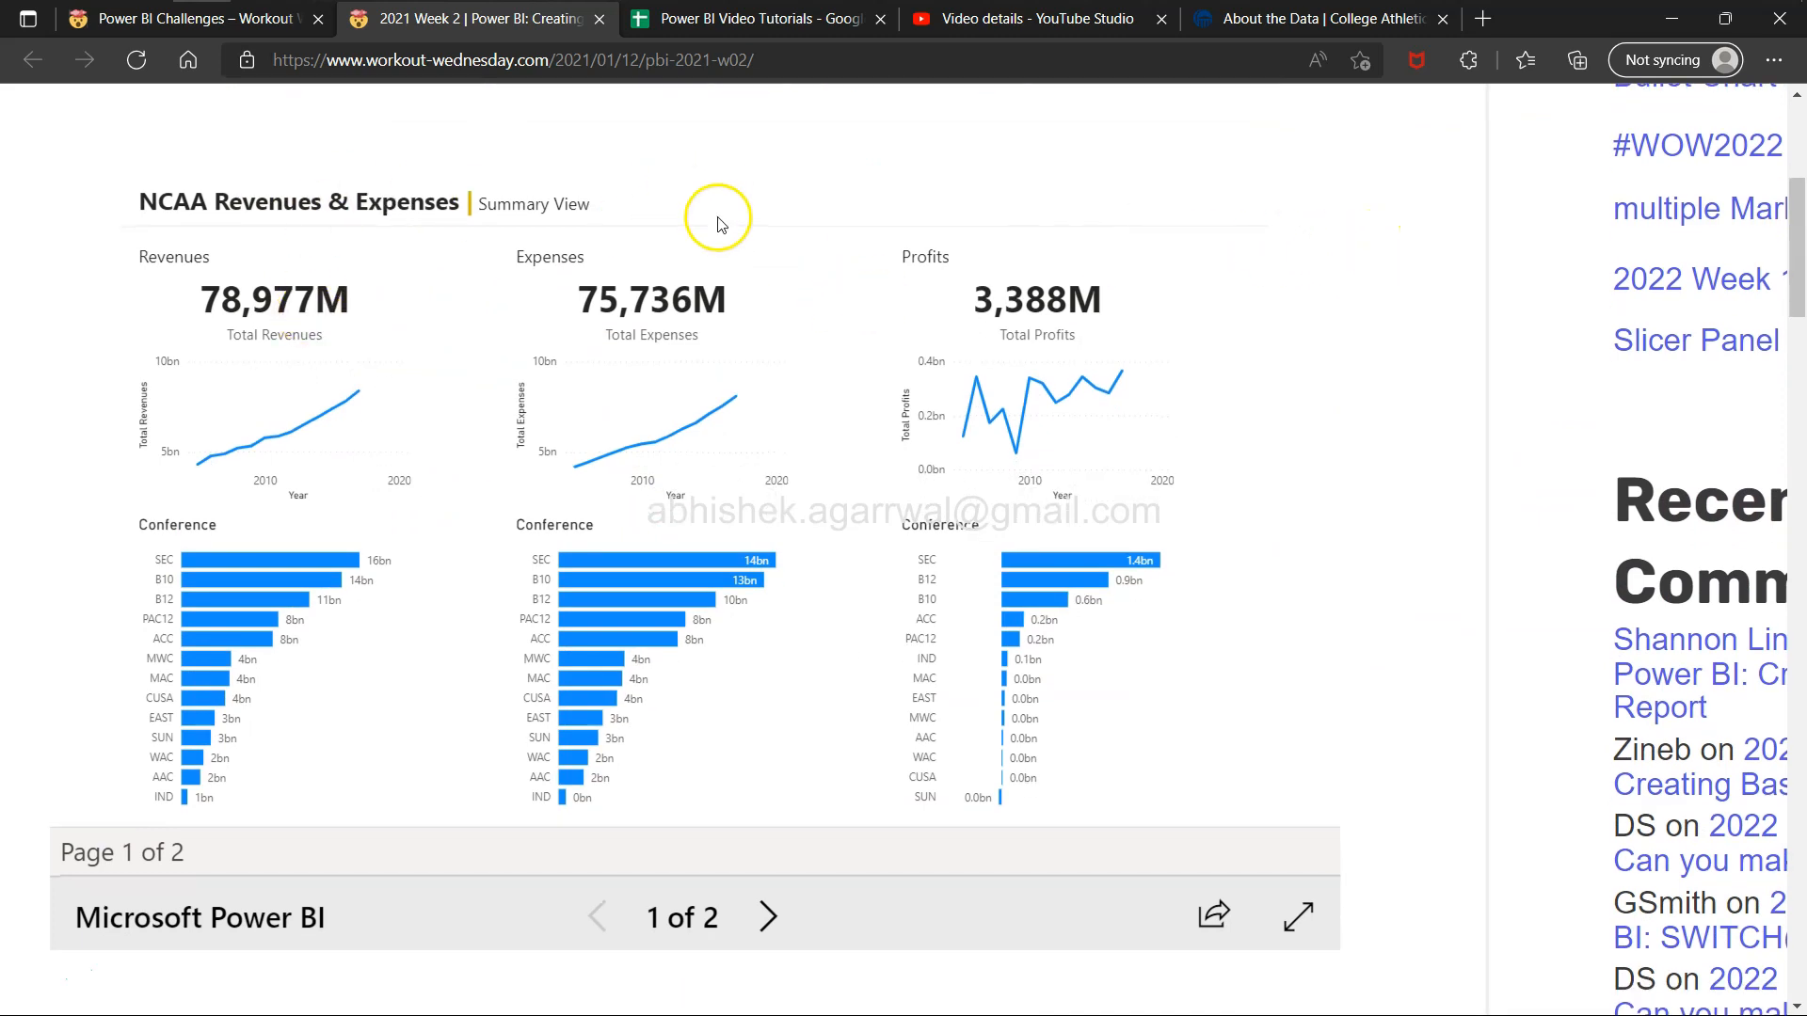
key("alt+Tab")
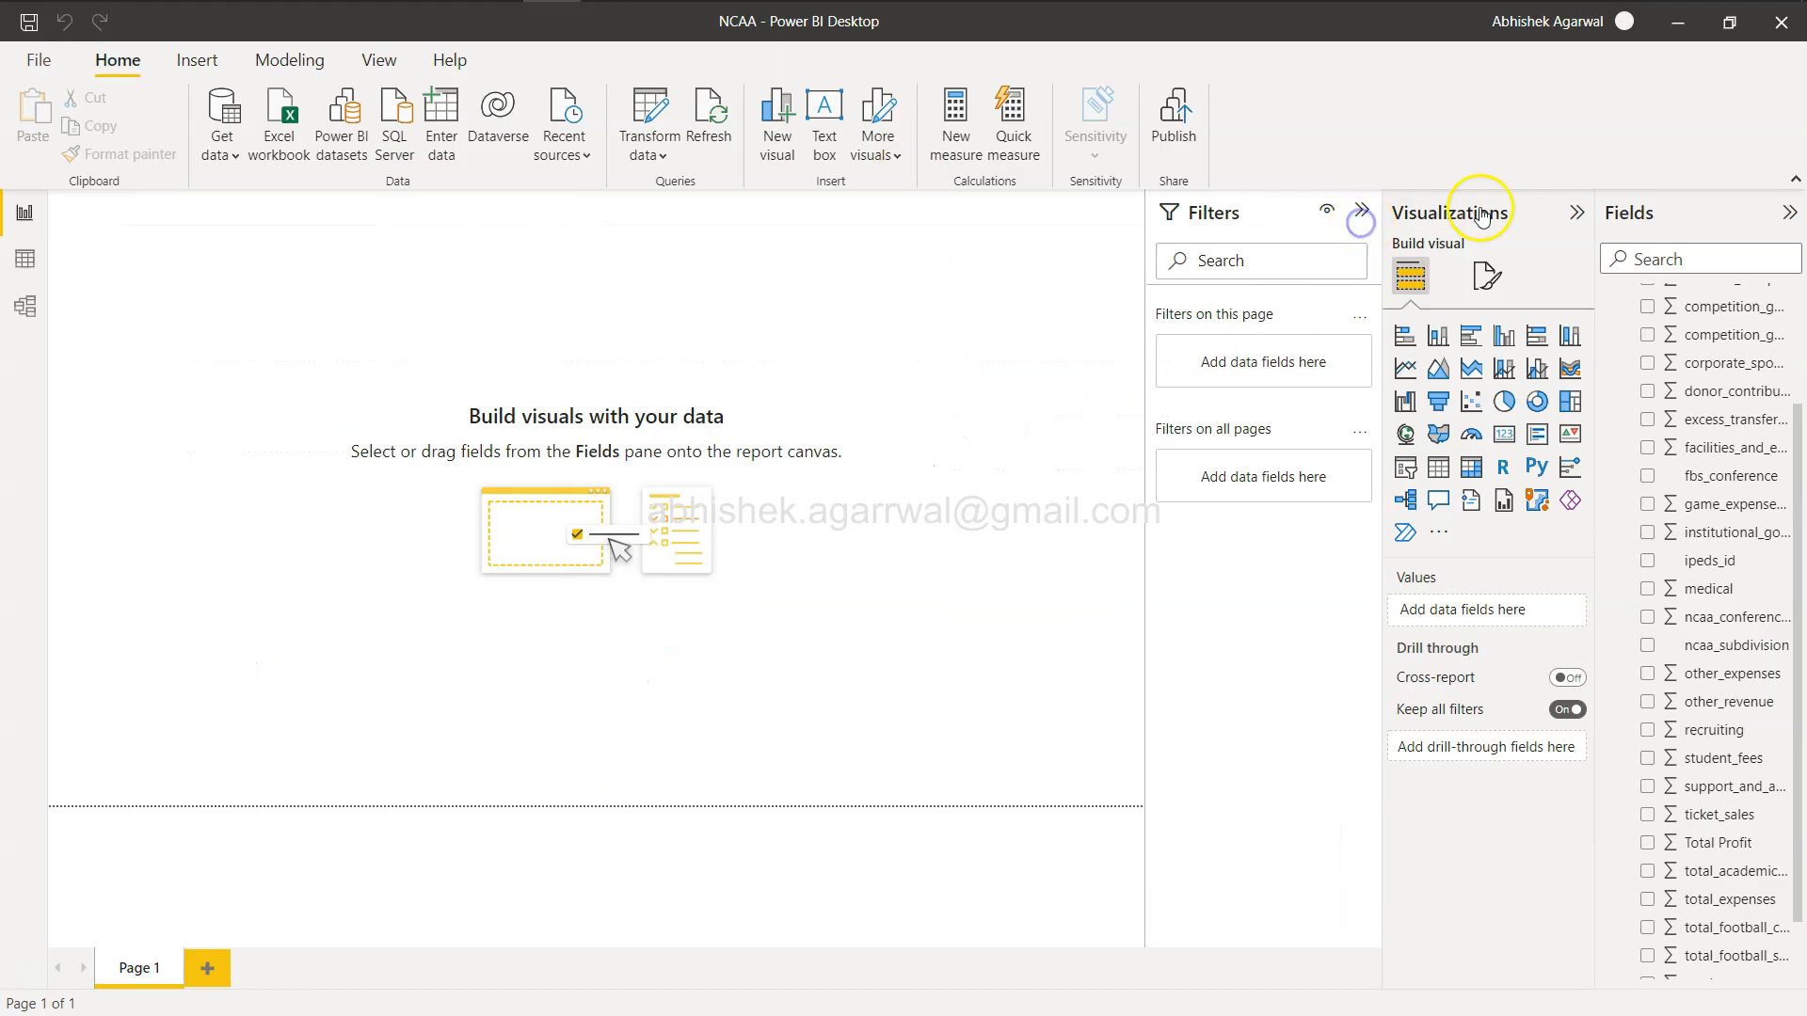
Collapse the side panes and insert a text box at the canvas's top-left corner, shortening its height.
left_click(1353, 208)
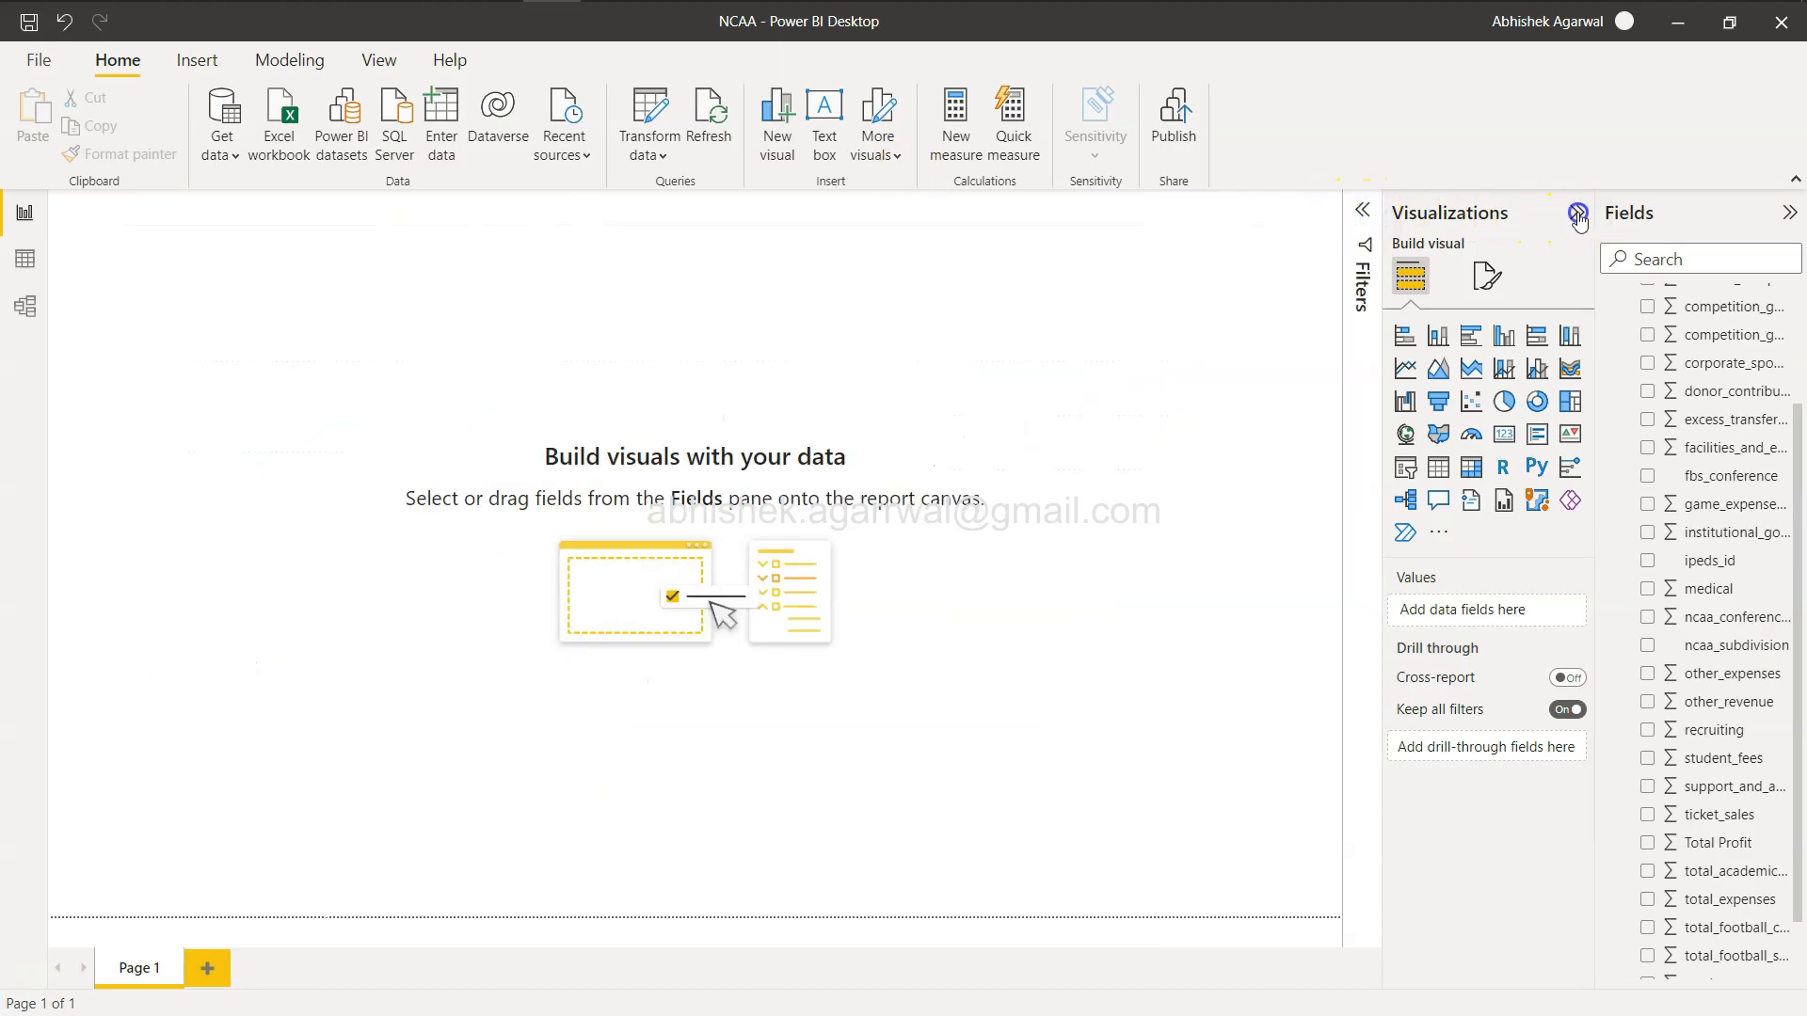
left_click(1576, 213)
left_click(196, 64)
left_click(119, 58)
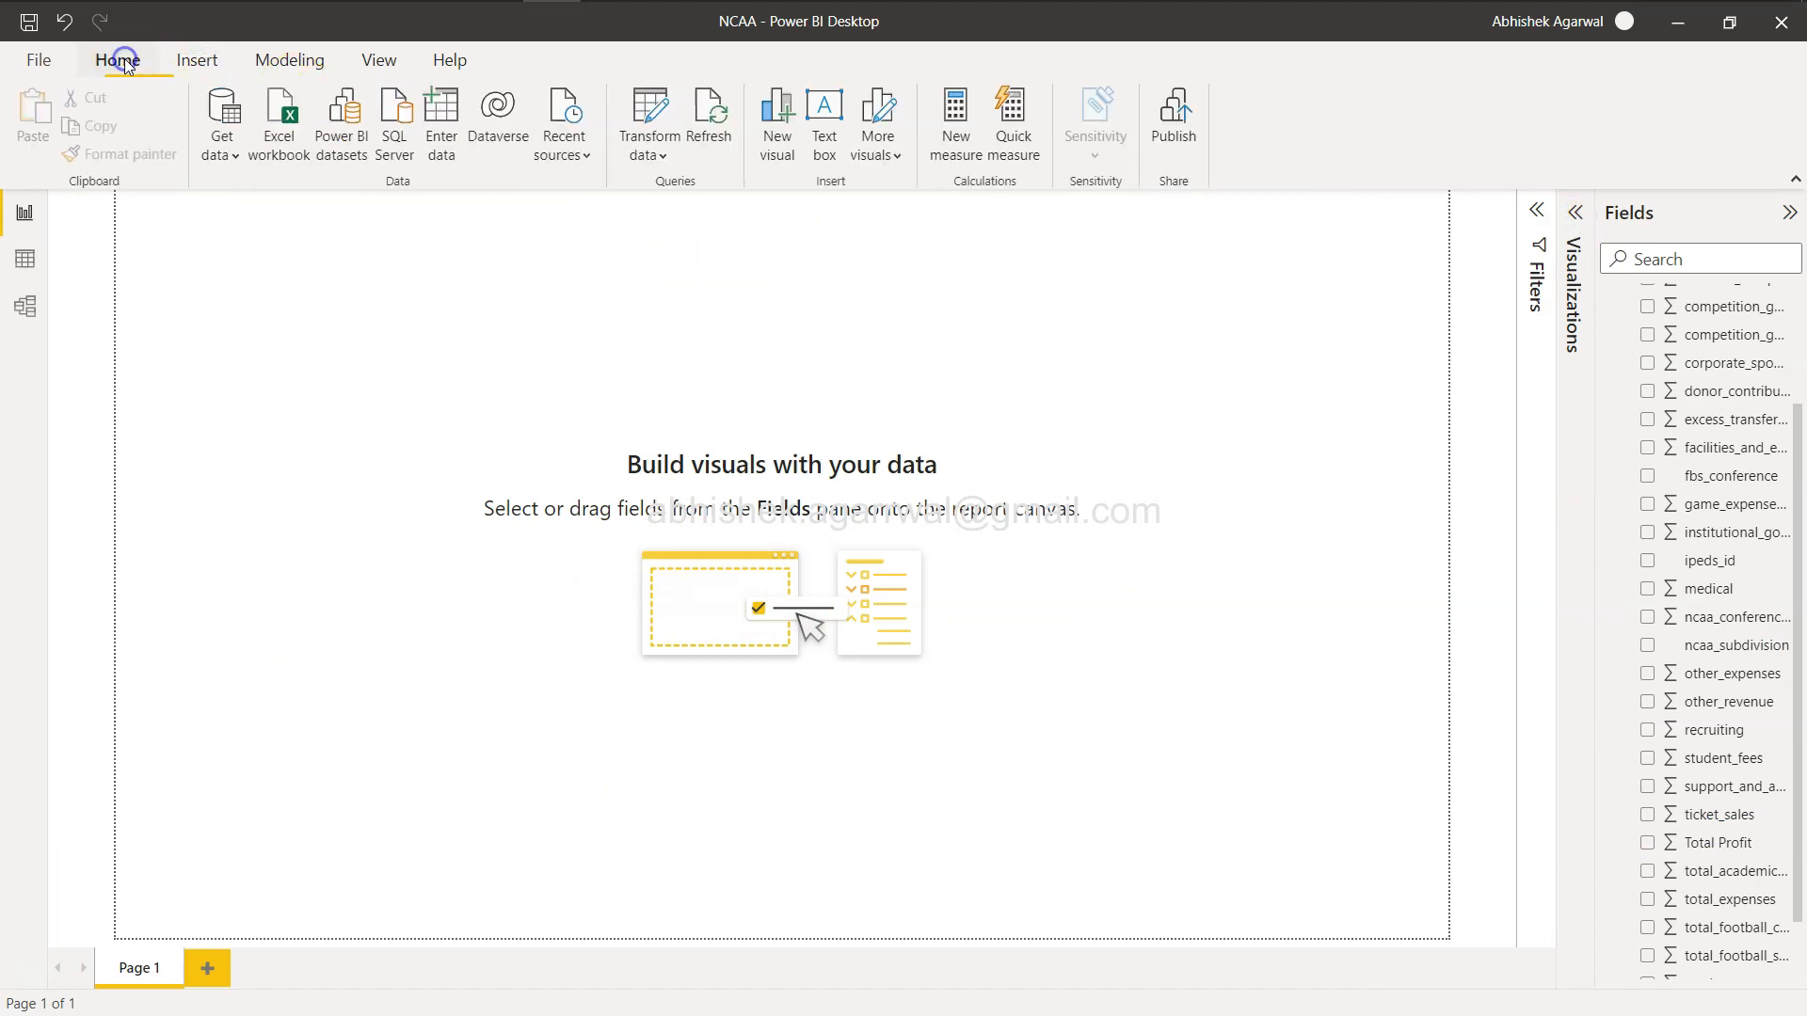
left_click(824, 132)
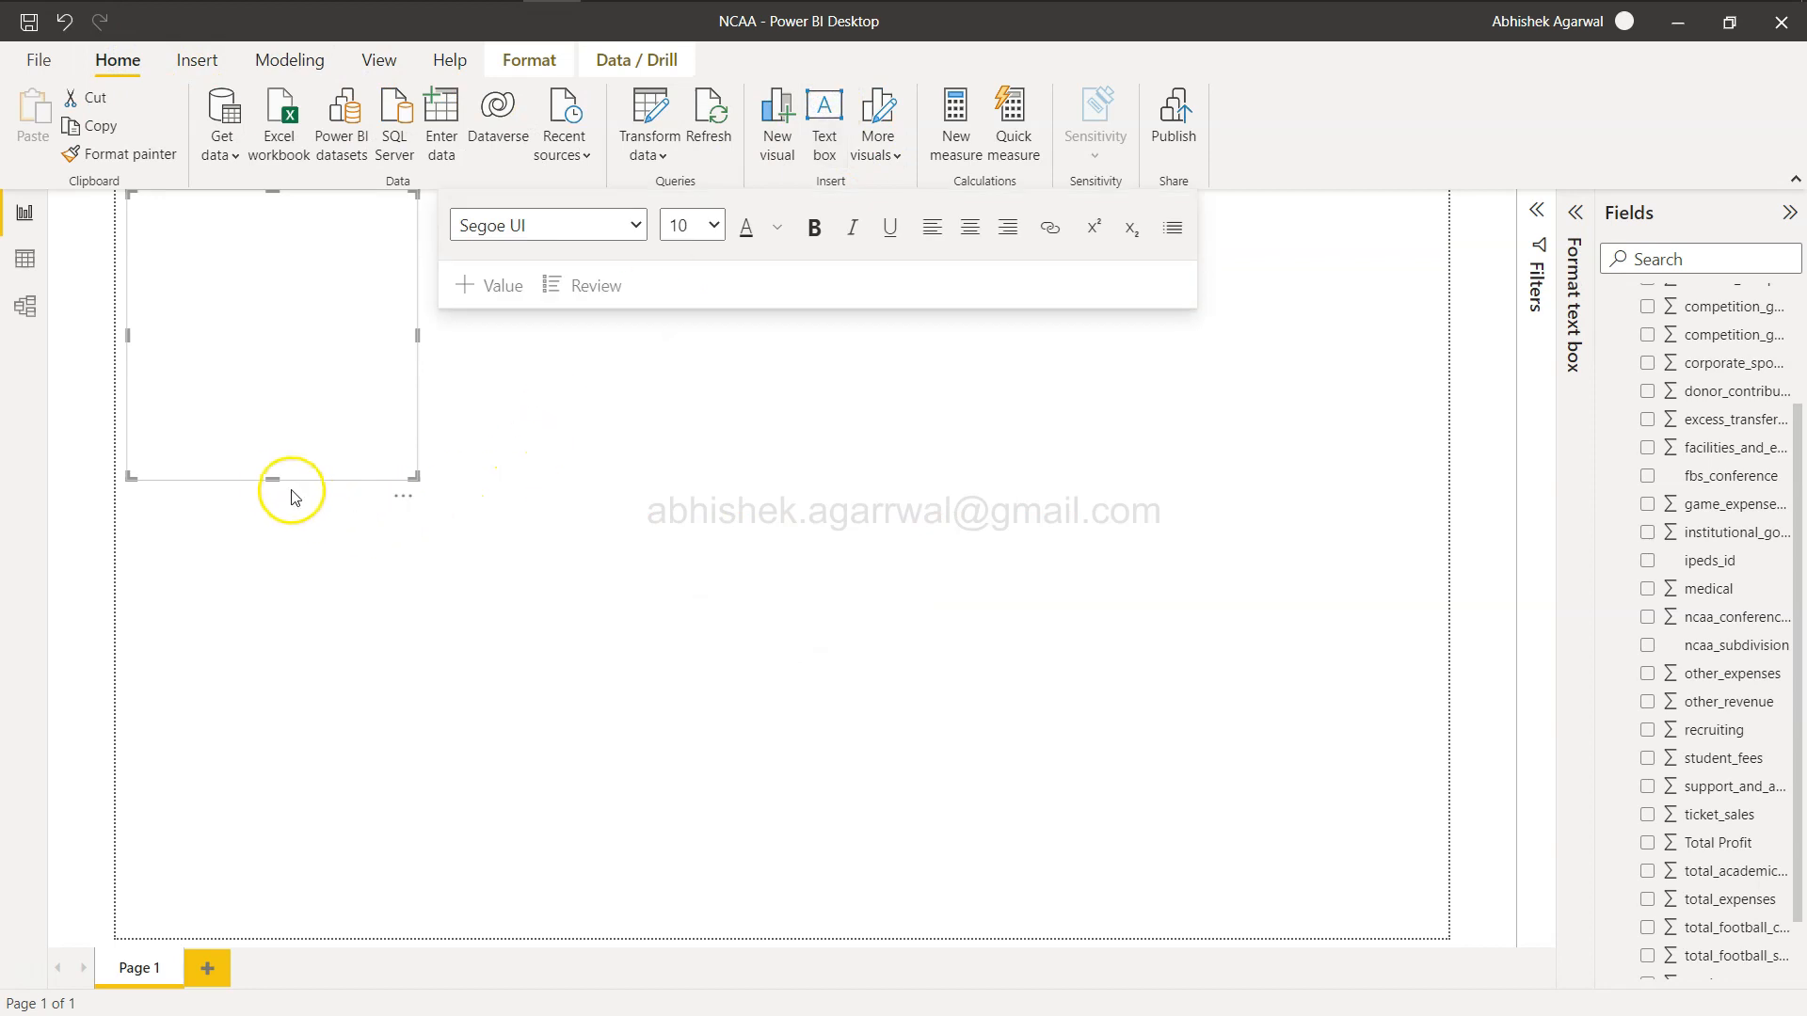
left_click_drag(272, 475, 274, 302)
left_click(249, 252)
Enter the header NCAA Revenues & Expenses | Summary View in the text box and widen it across the canvas.
key("alt+Tab")
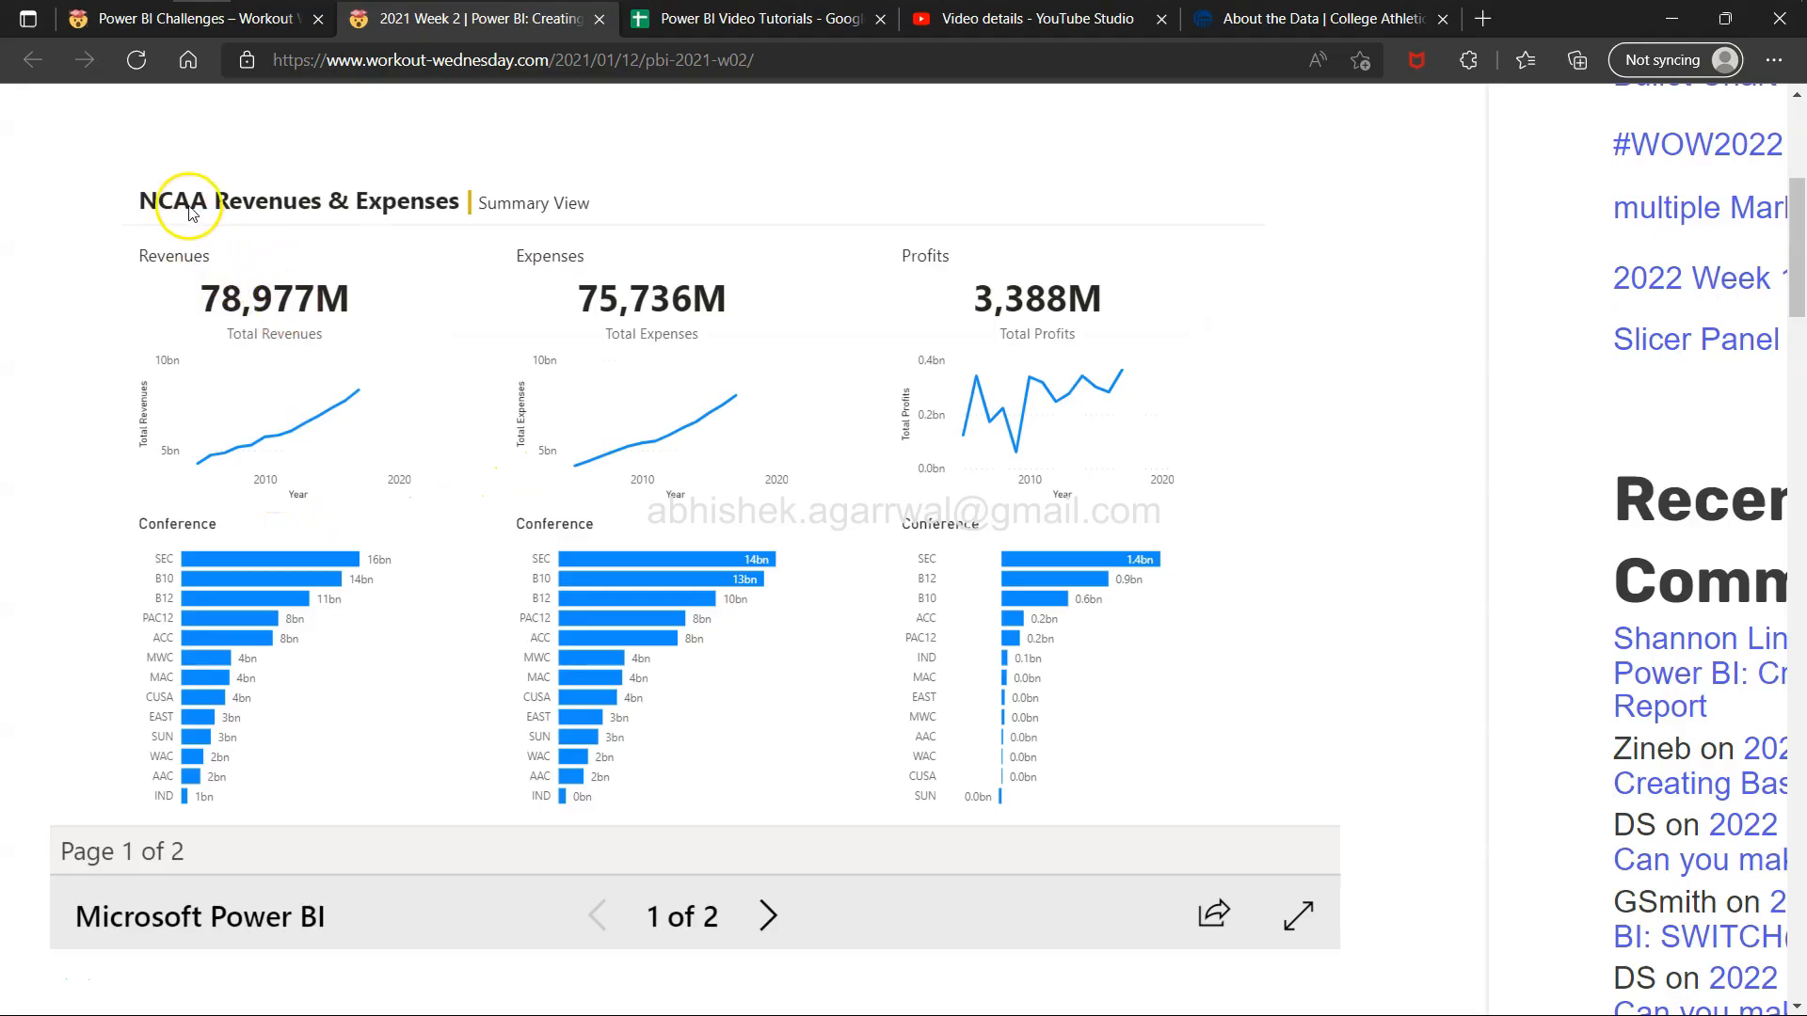
key("alt+Tab")
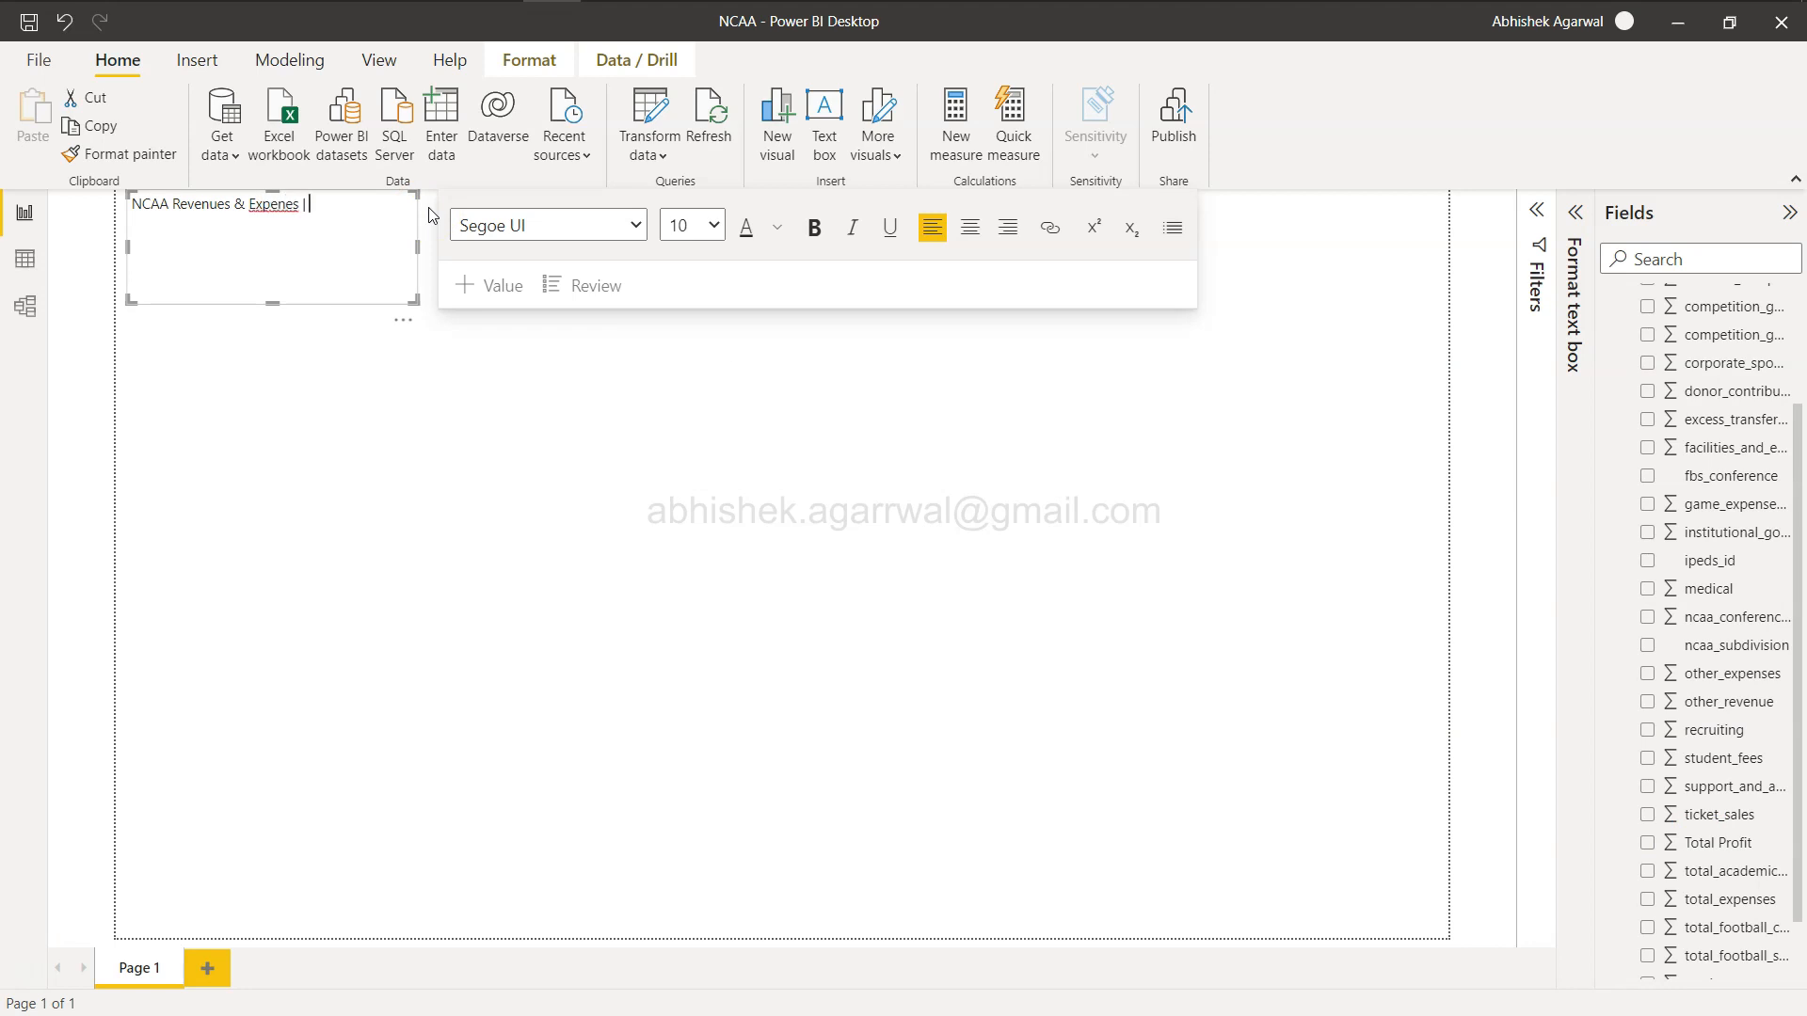
key("alt+Tab")
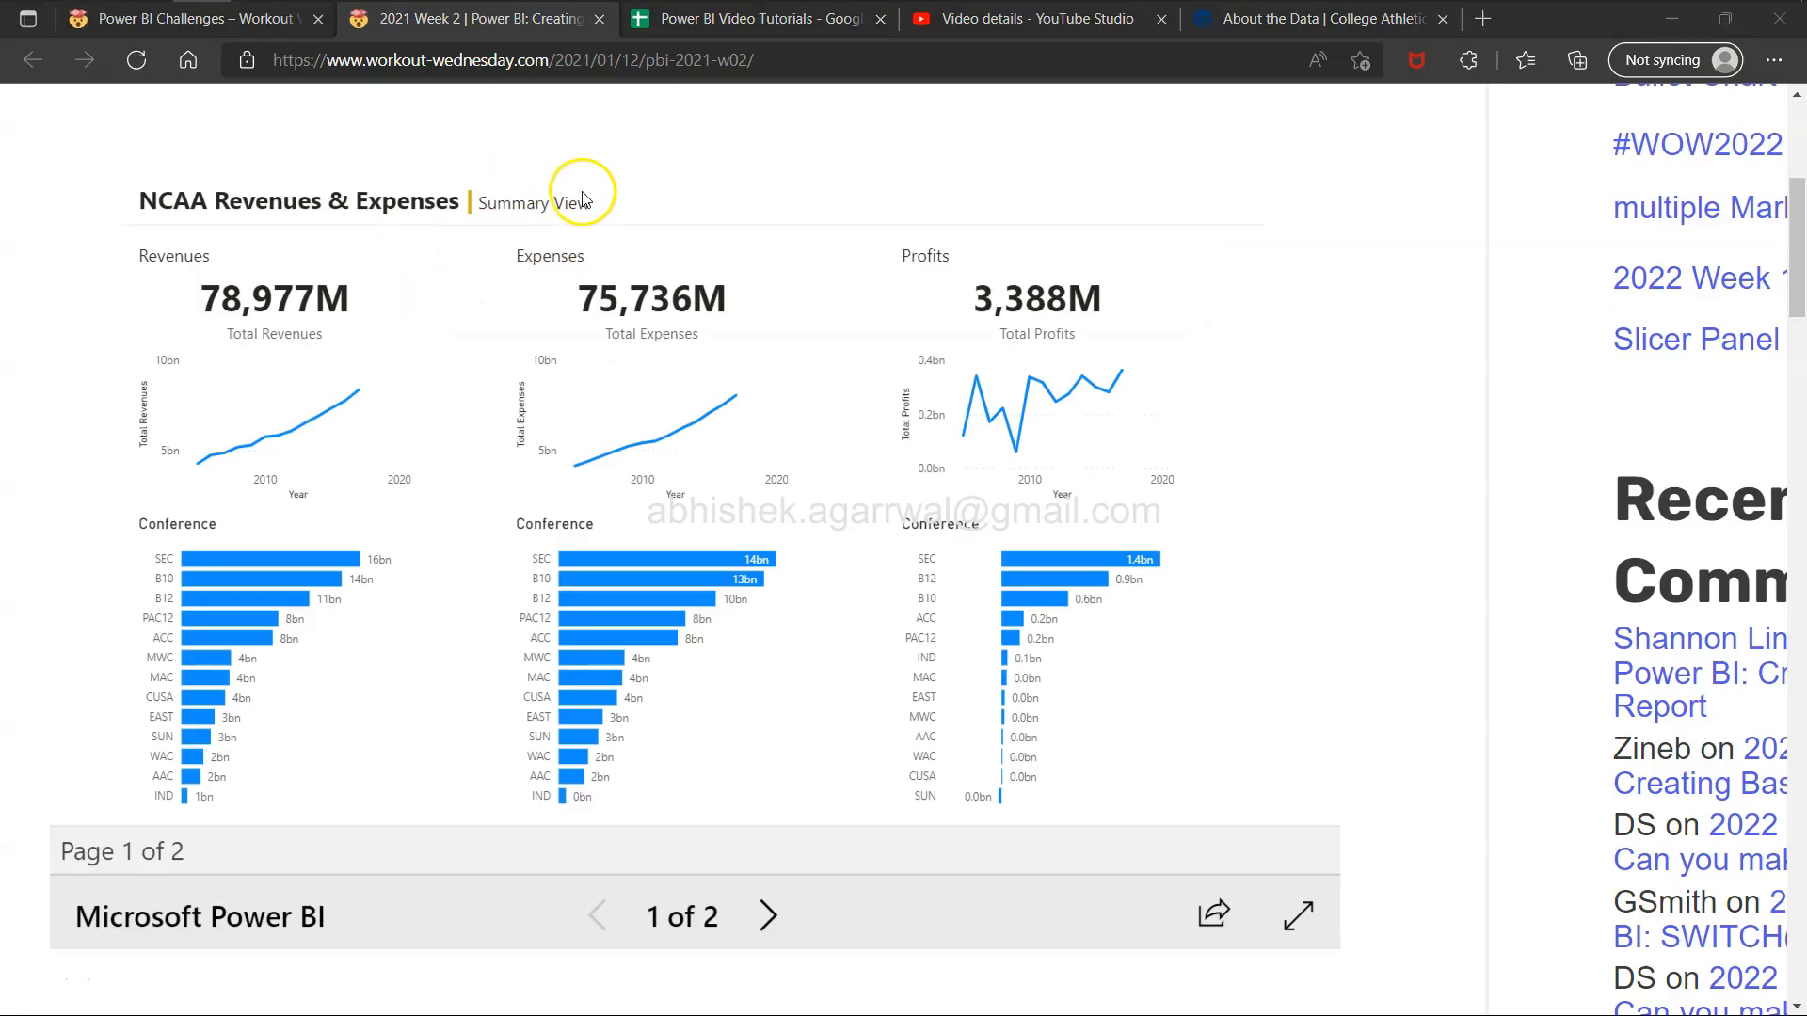
key("alt+Tab")
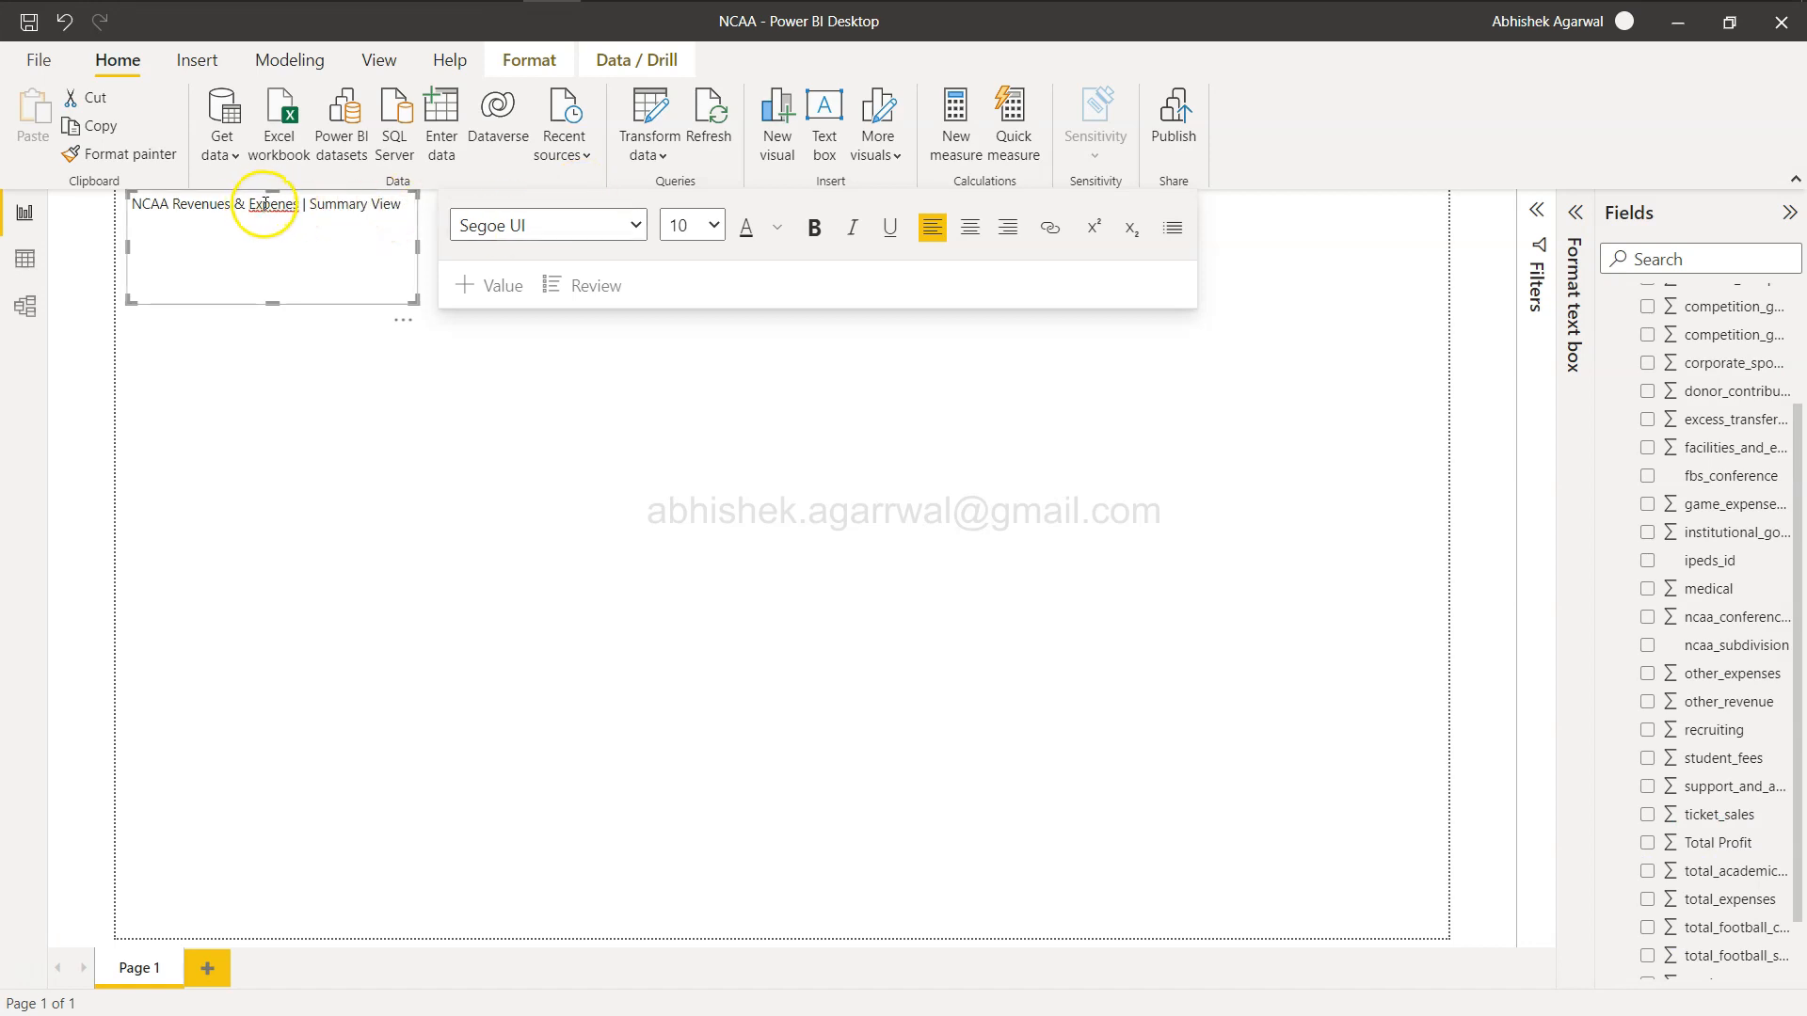
right_click(285, 206)
left_click(271, 207)
key("alt+Tab")
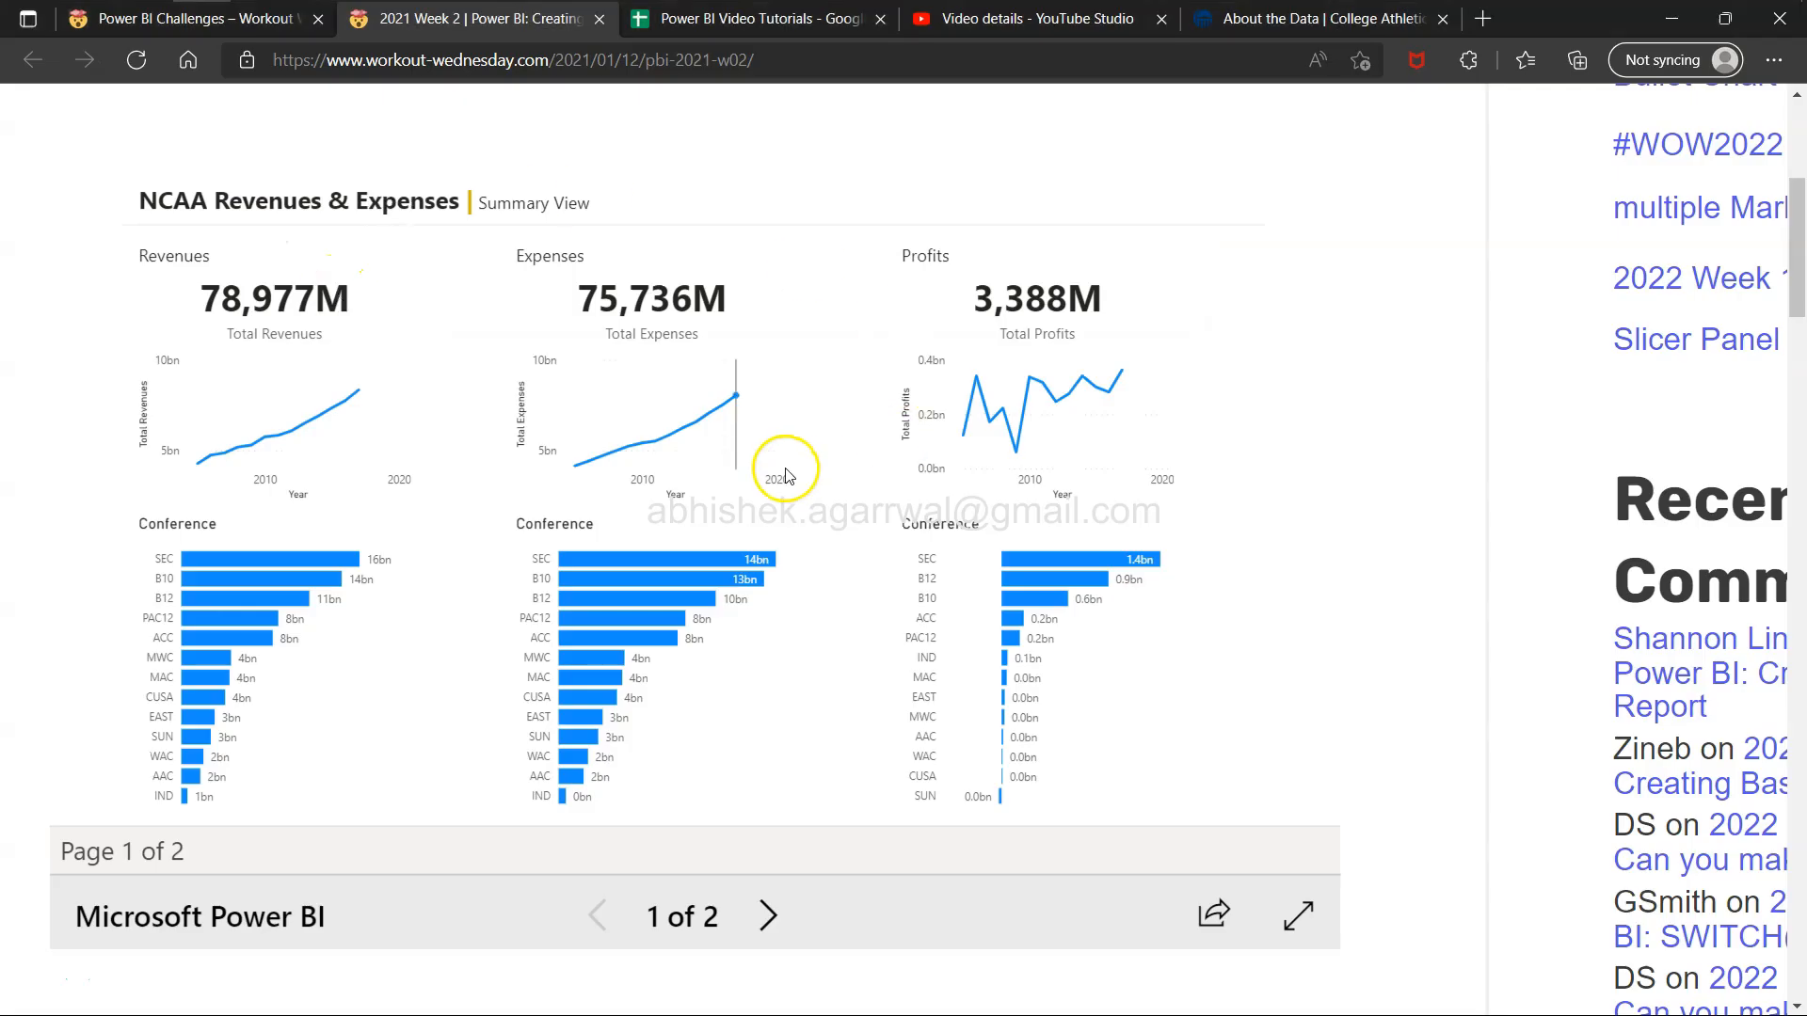
key("alt+Tab")
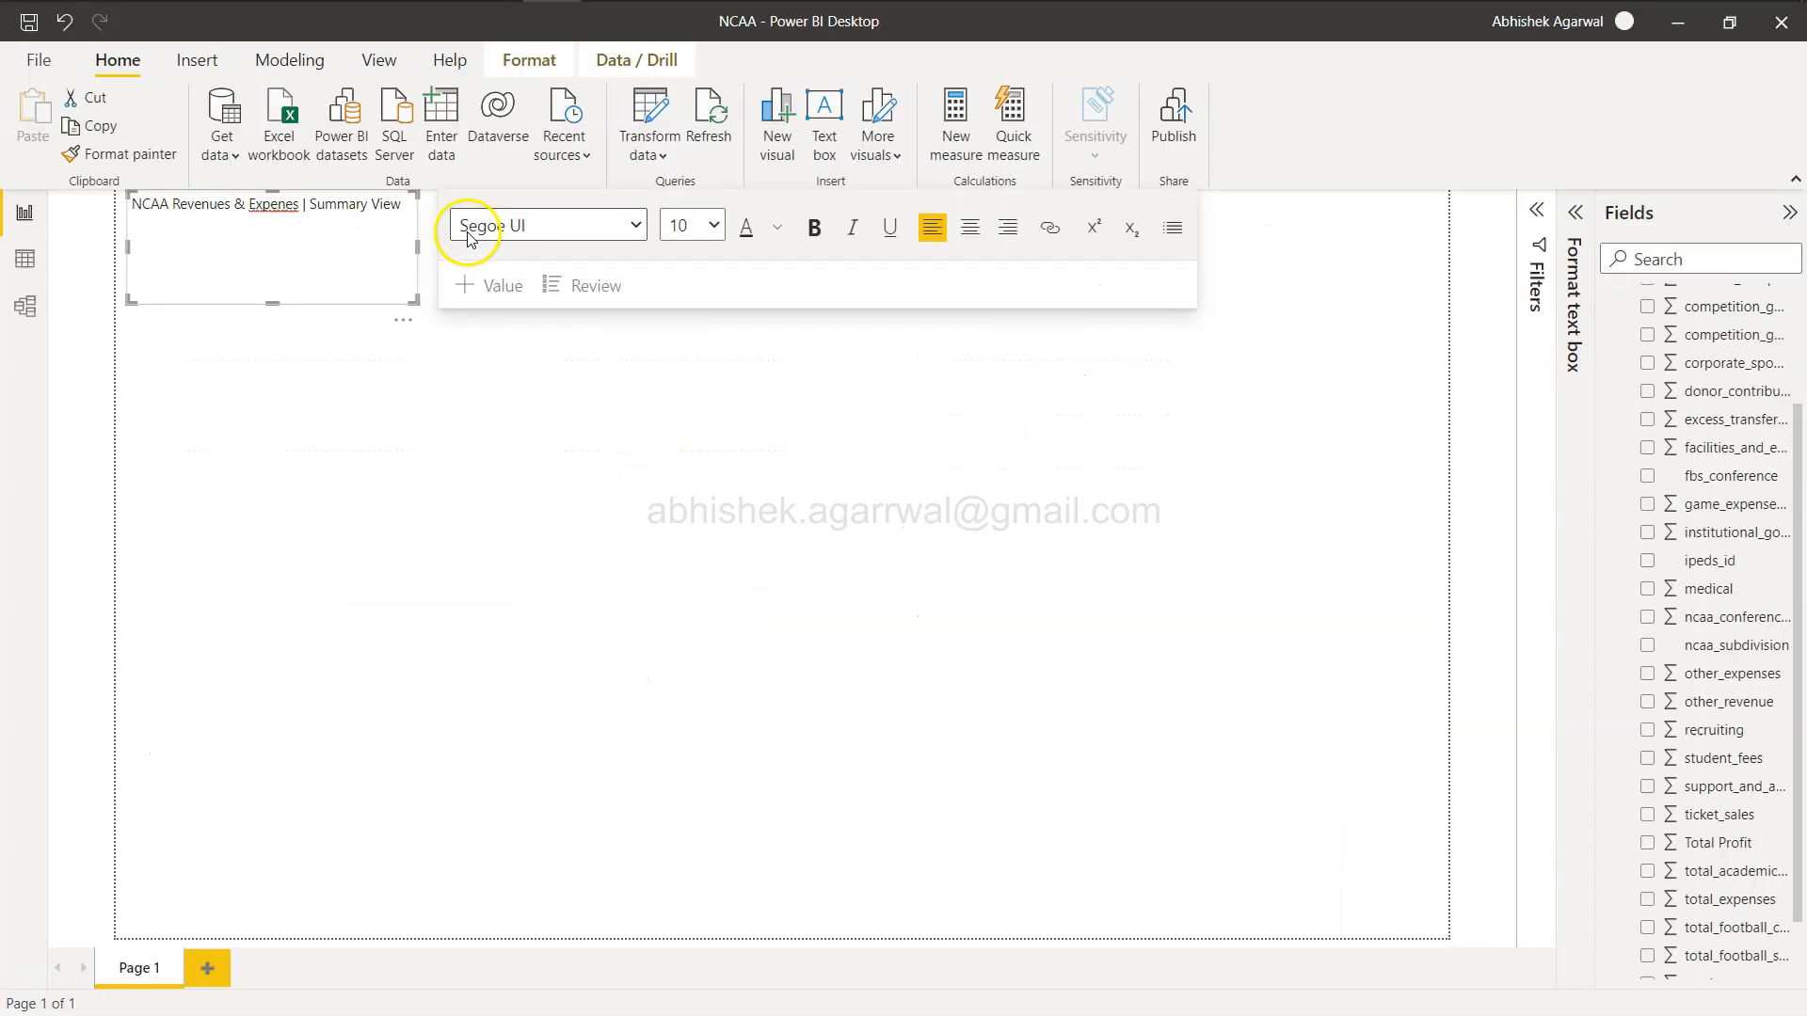
left_click(282, 205)
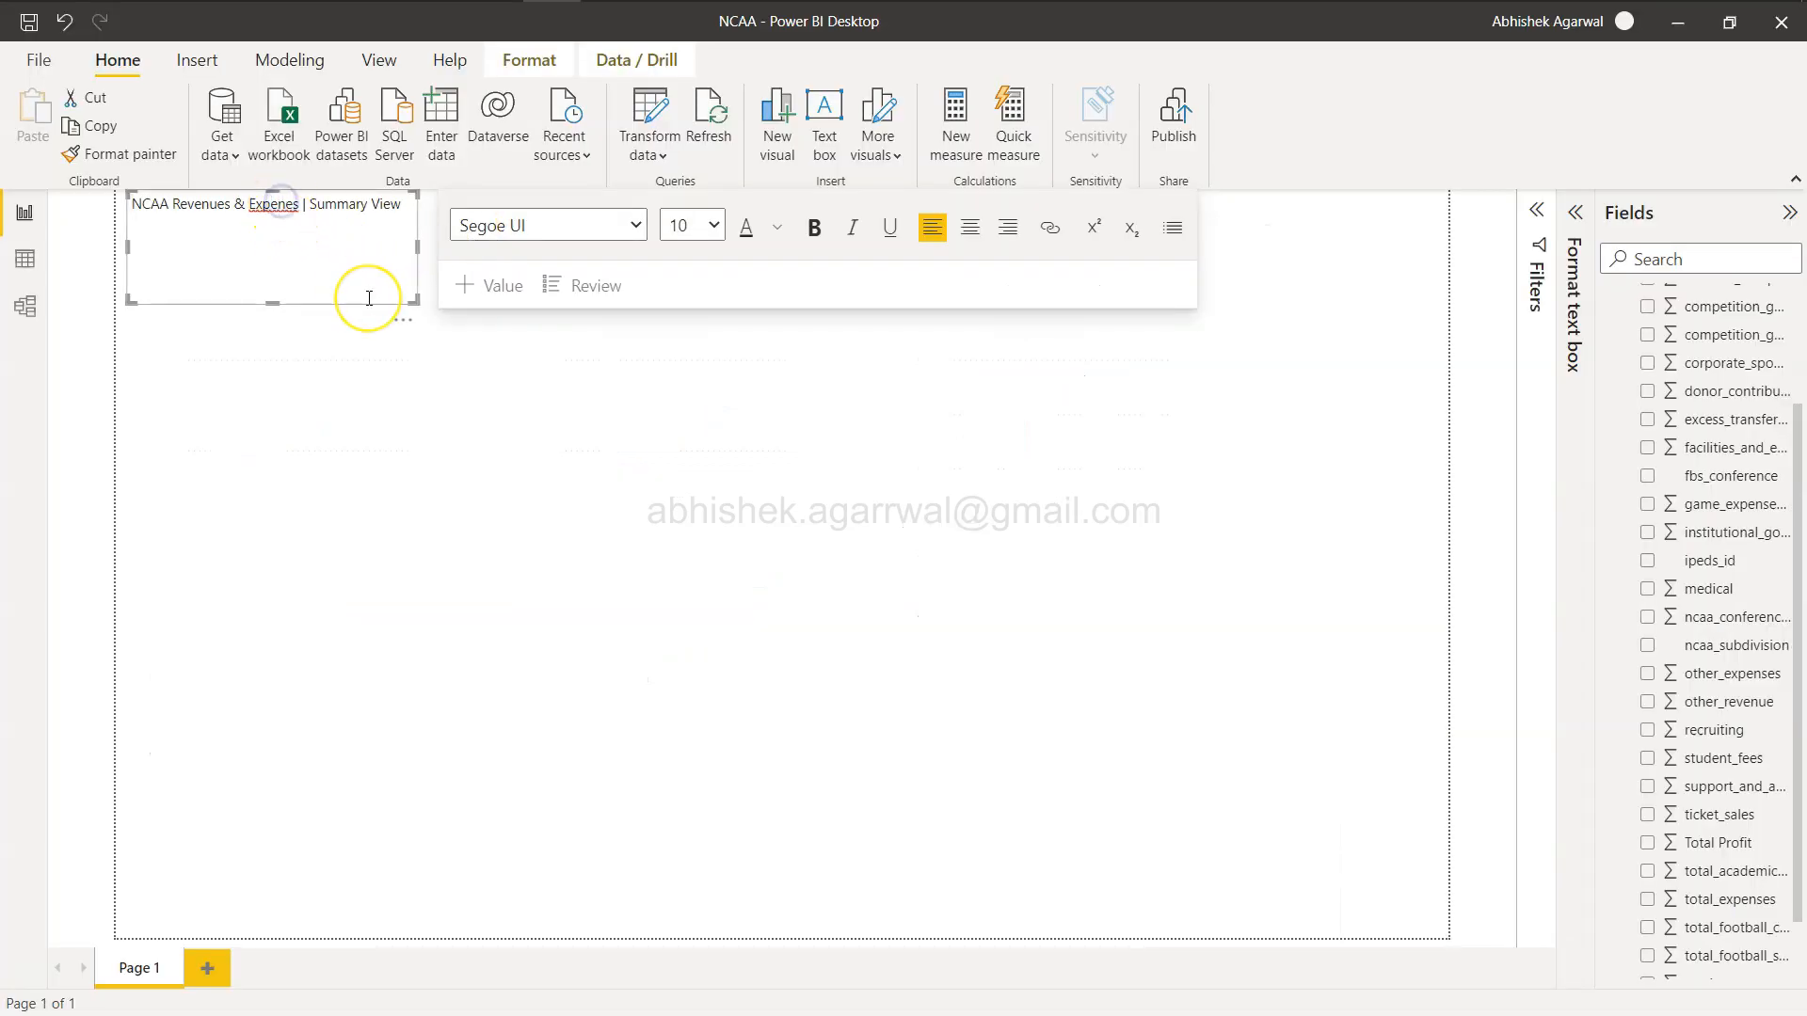
type("s")
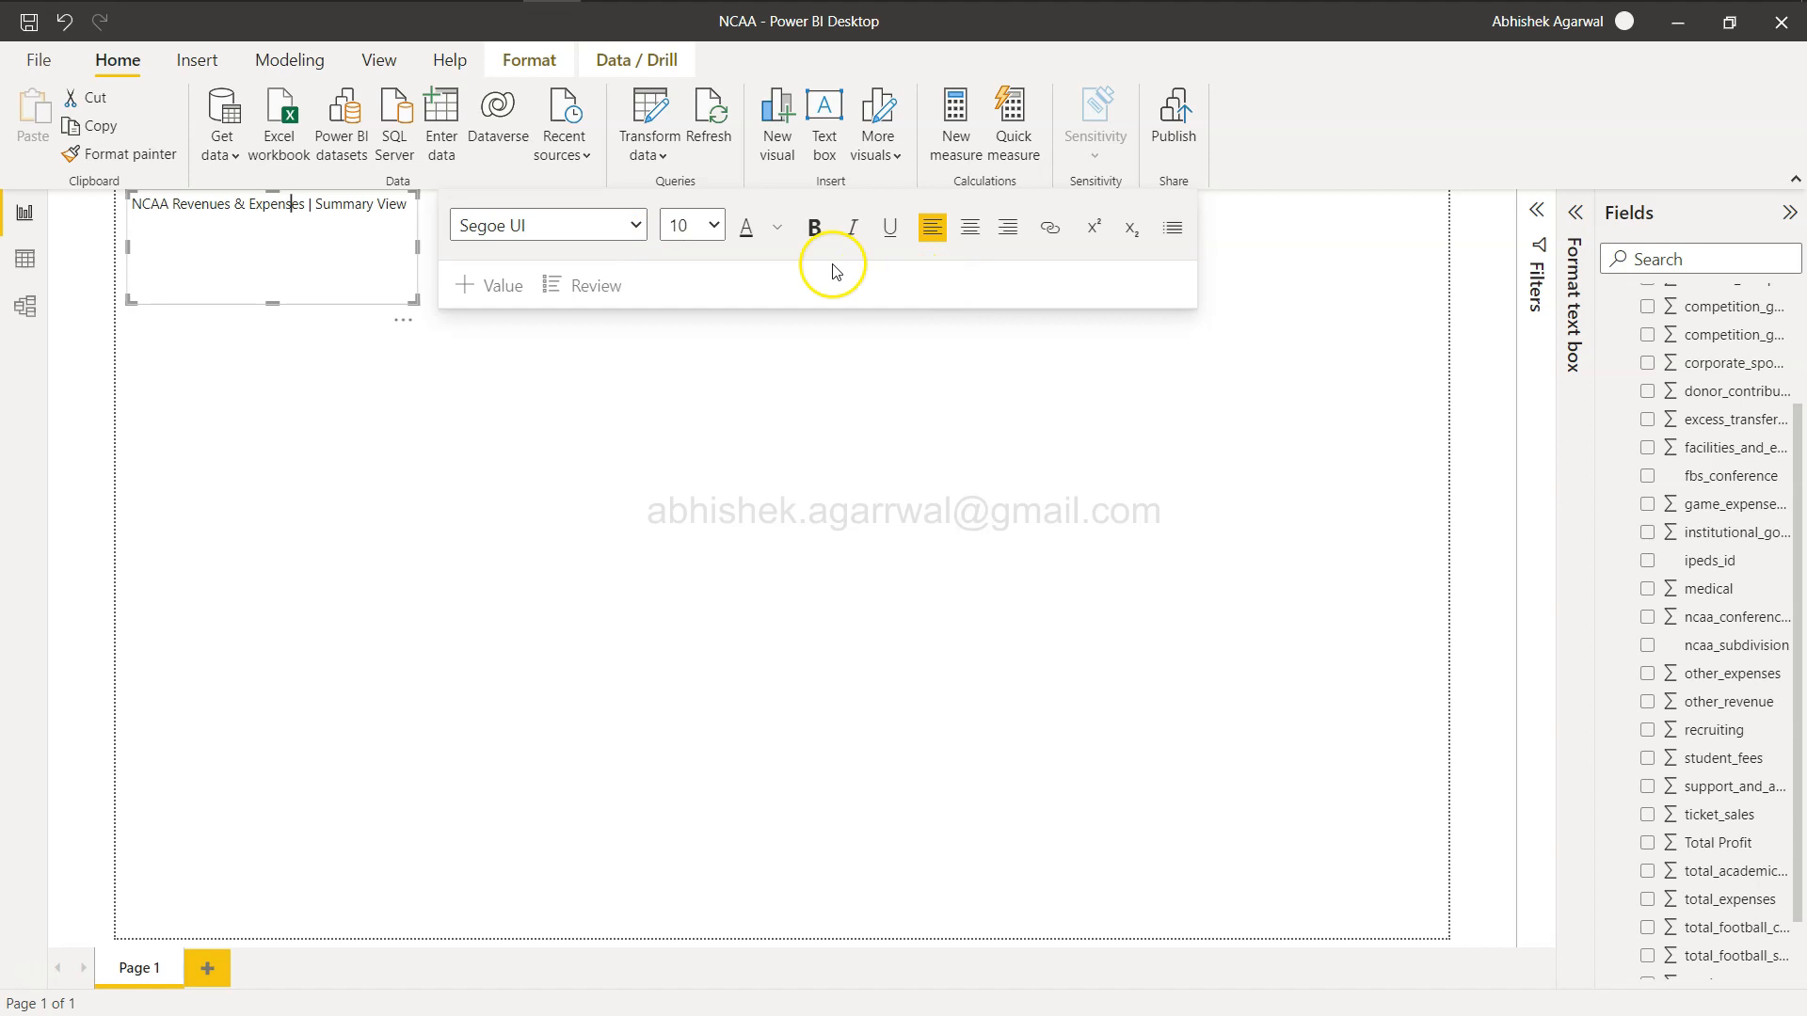
left_click(432, 245)
left_click_drag(432, 246, 1456, 262)
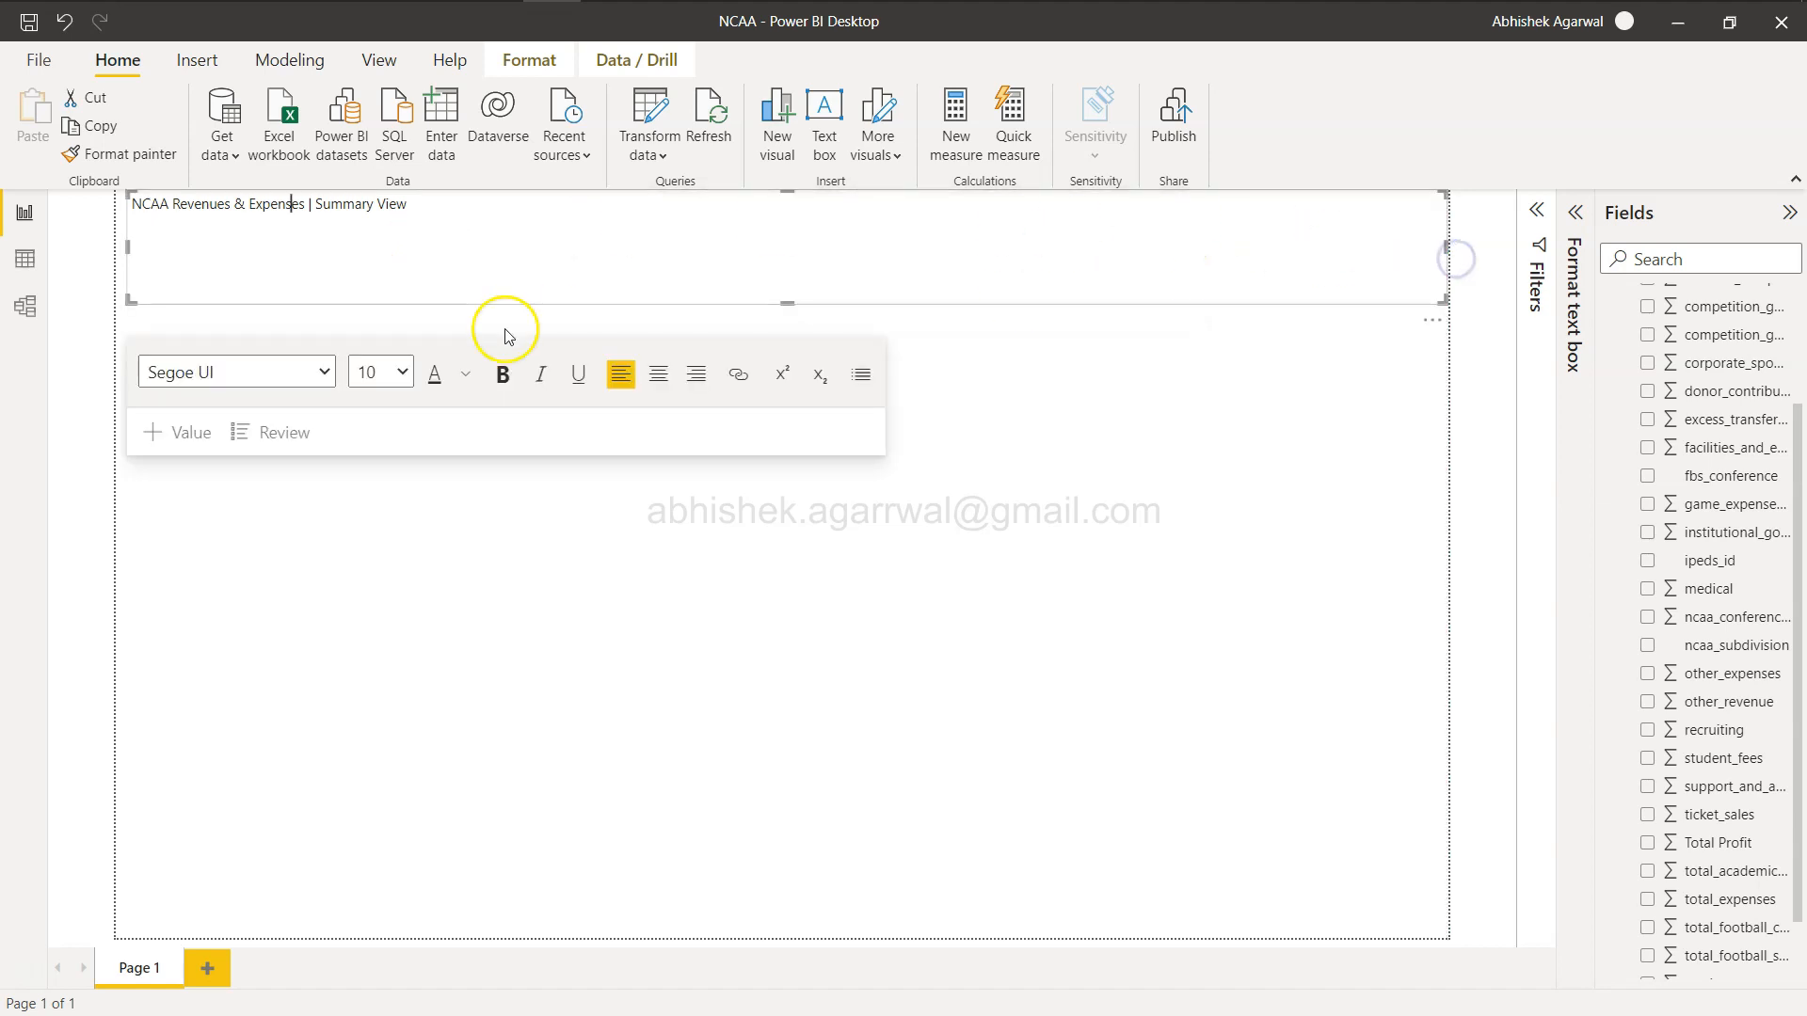
Set the header text's font size to 24 and reduce the text box's height to fit.
triple_click(451, 205)
left_click(402, 372)
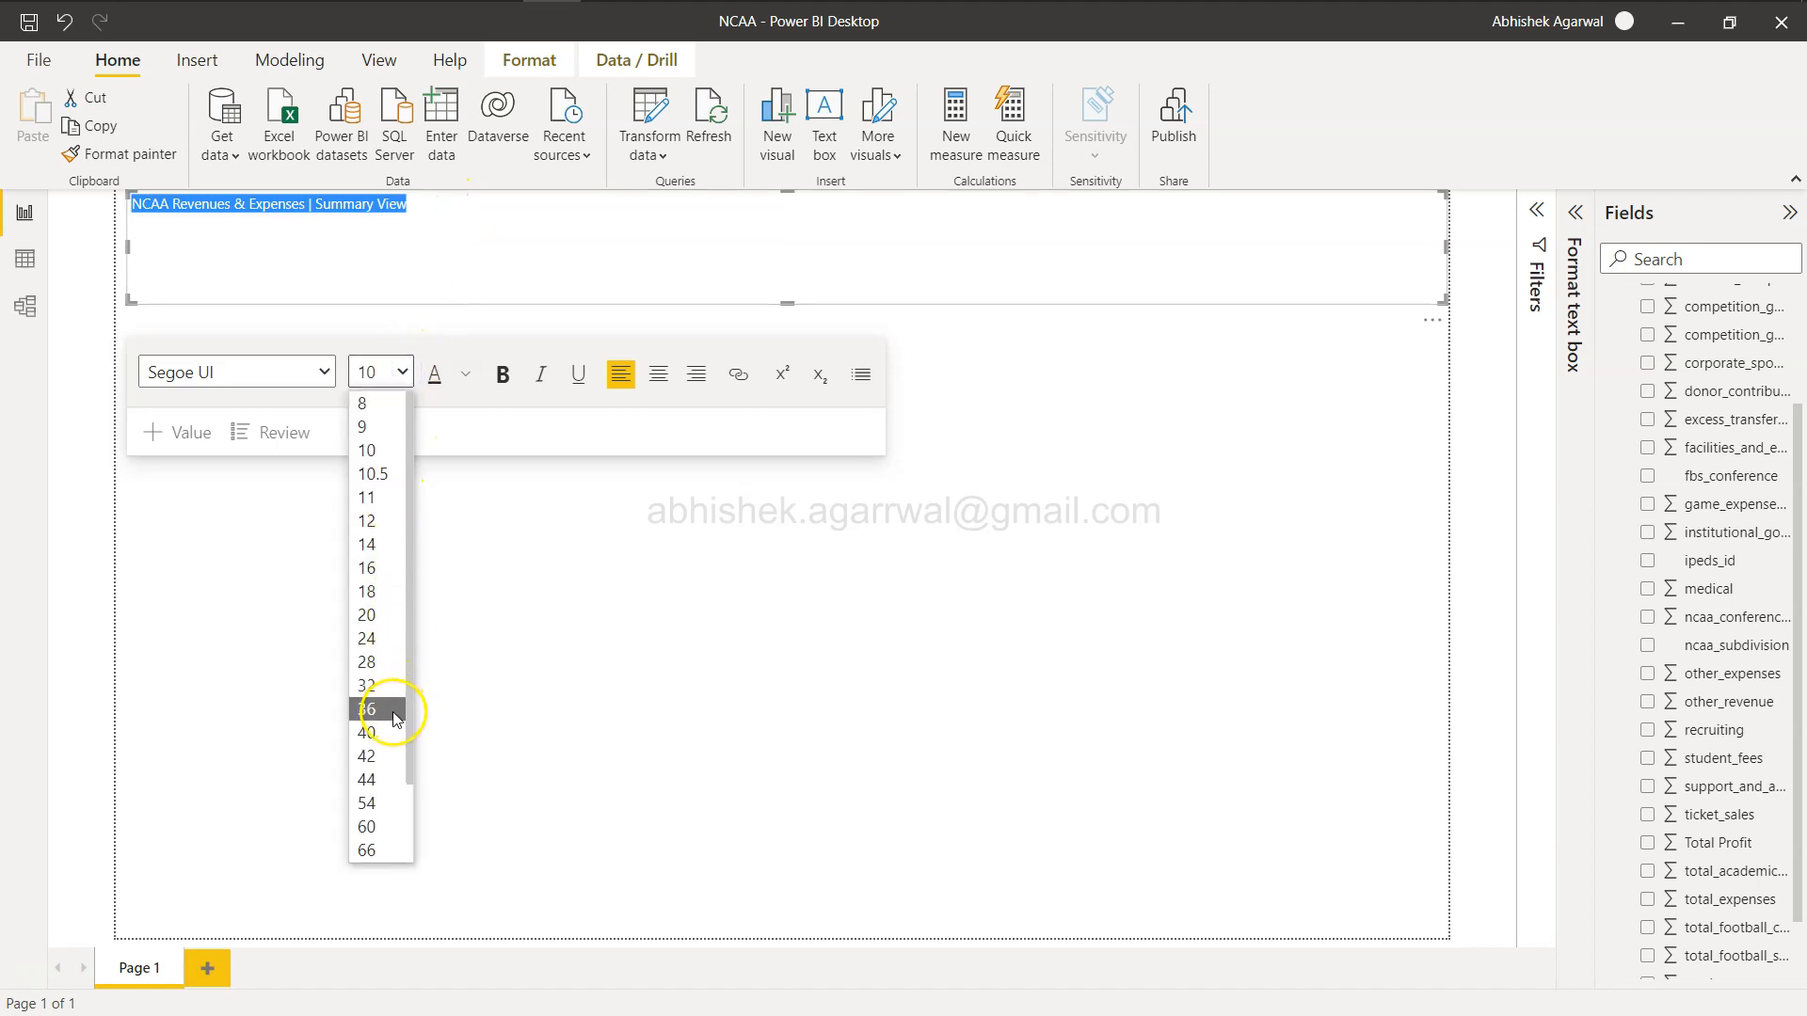
left_click(395, 709)
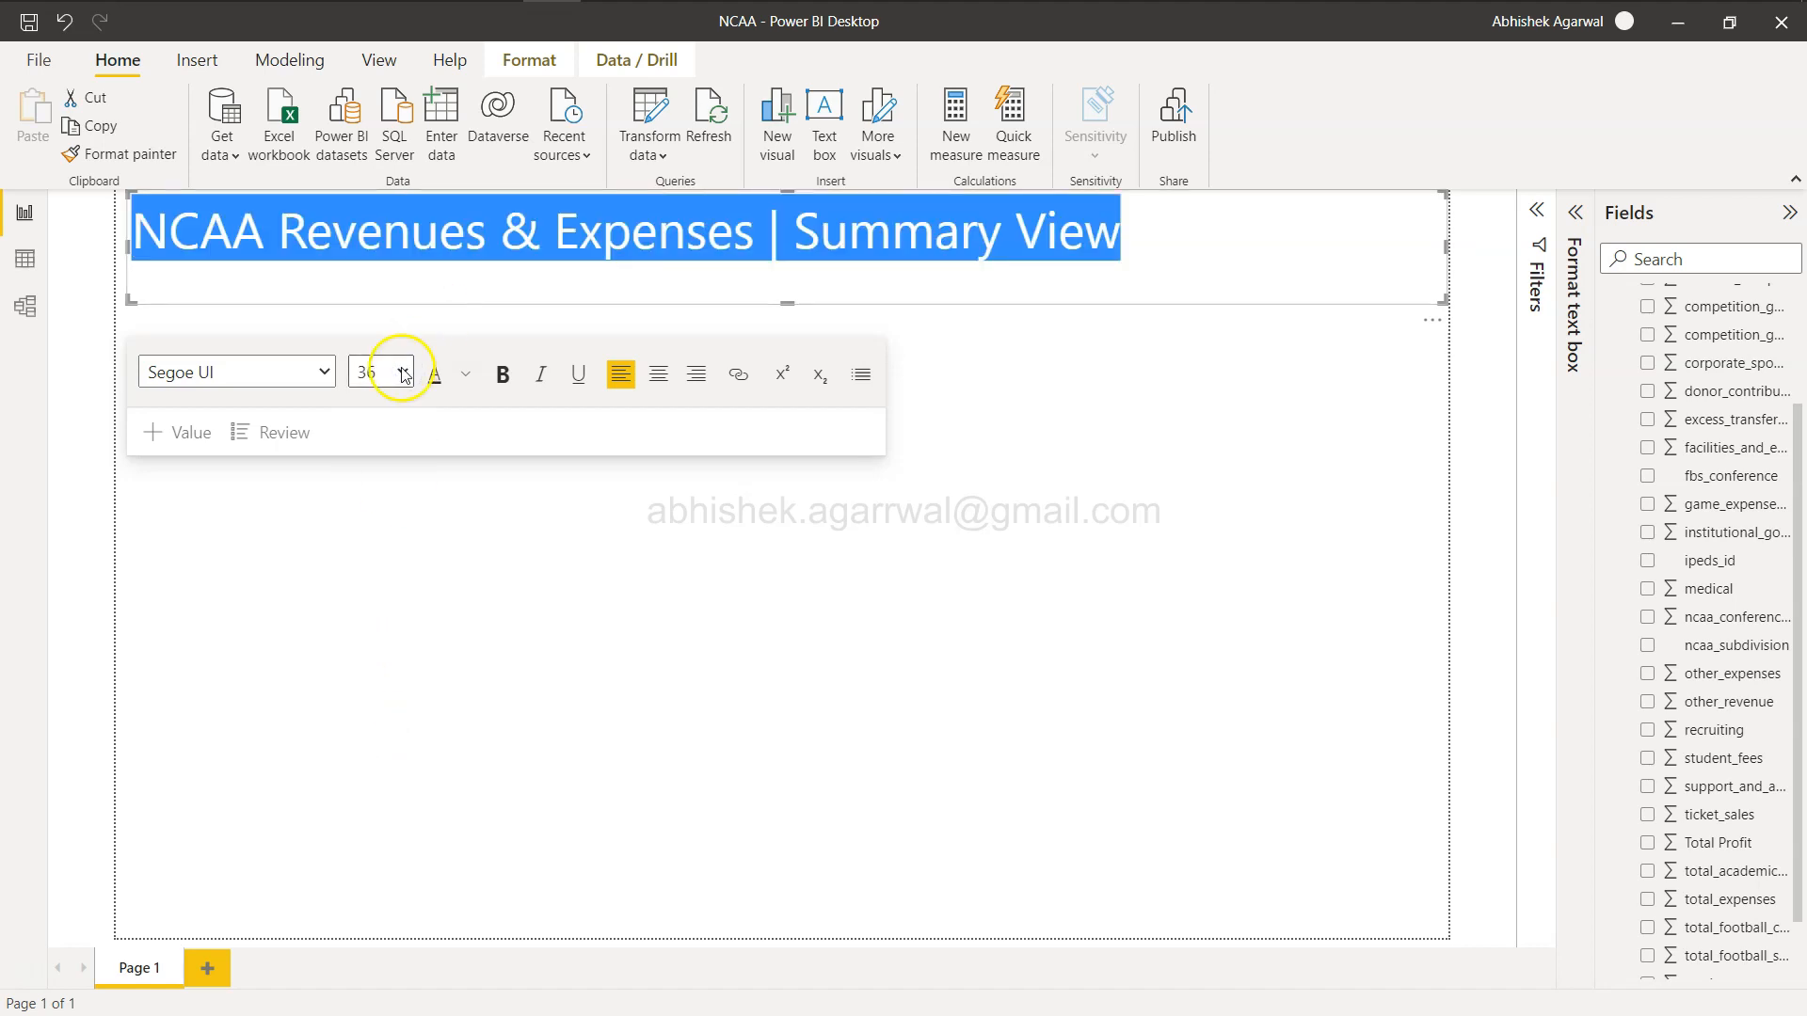
left_click(402, 372)
left_click(391, 686)
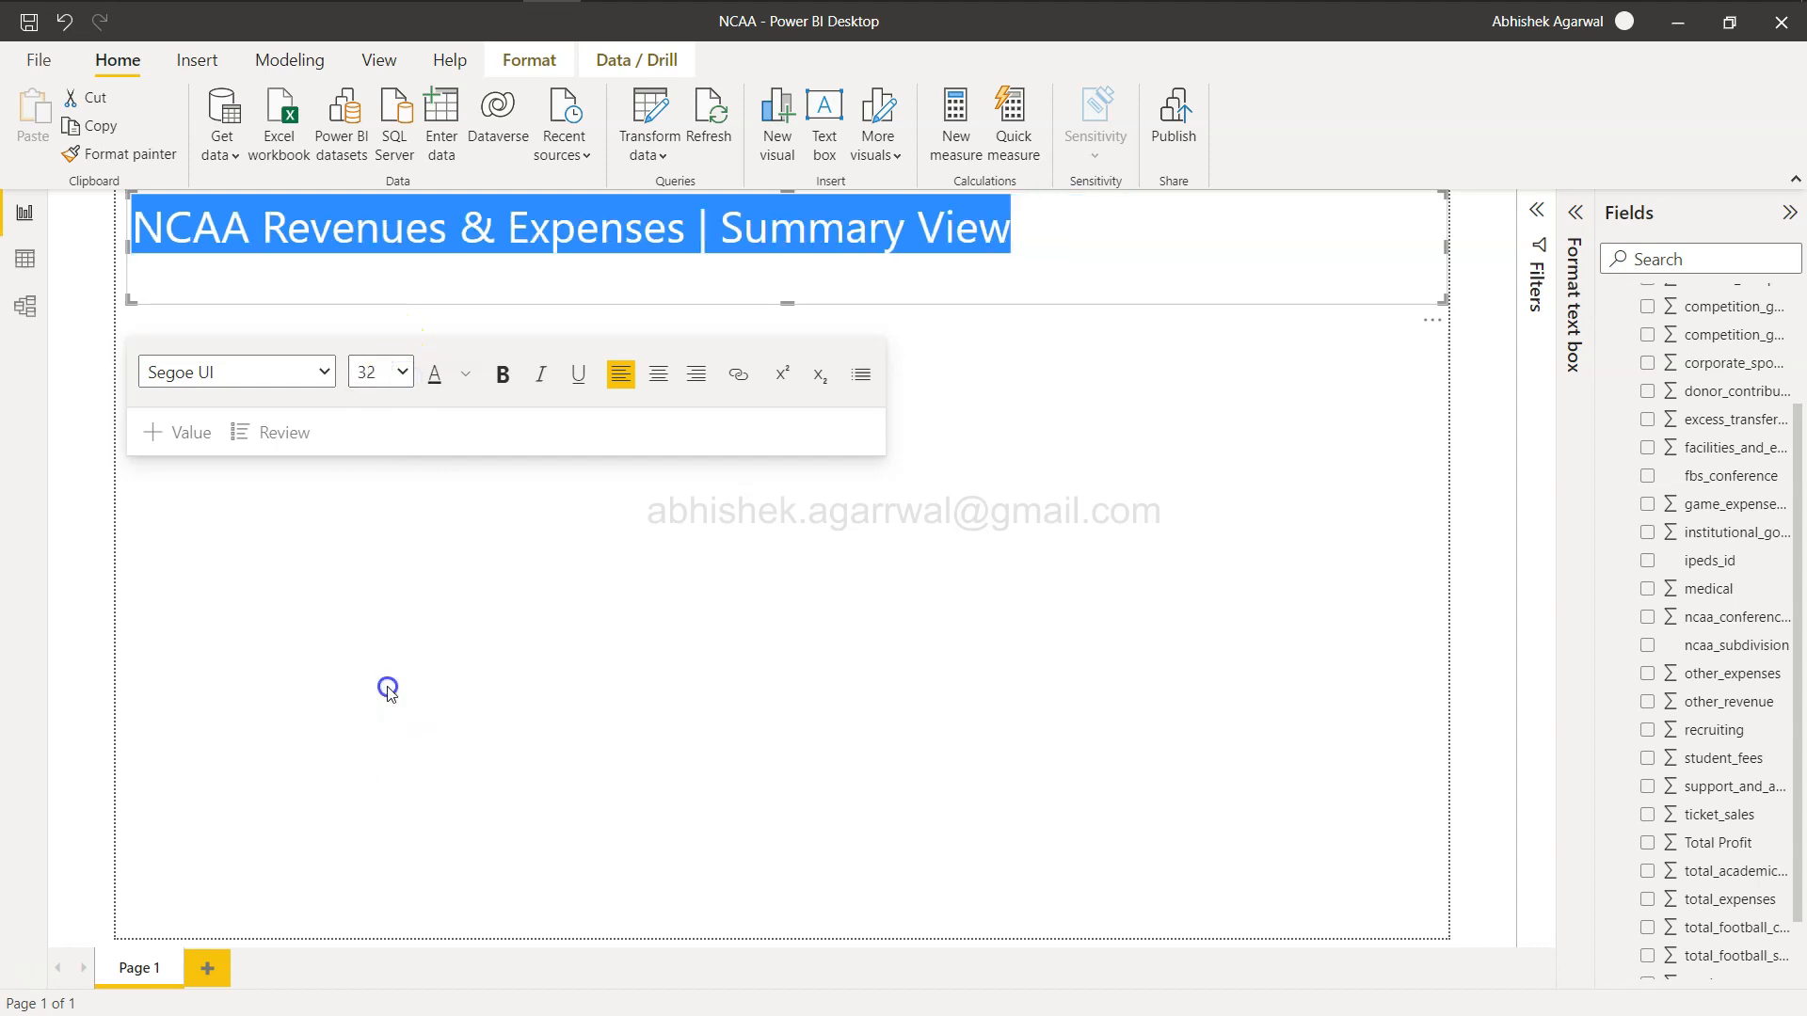
left_click(402, 372)
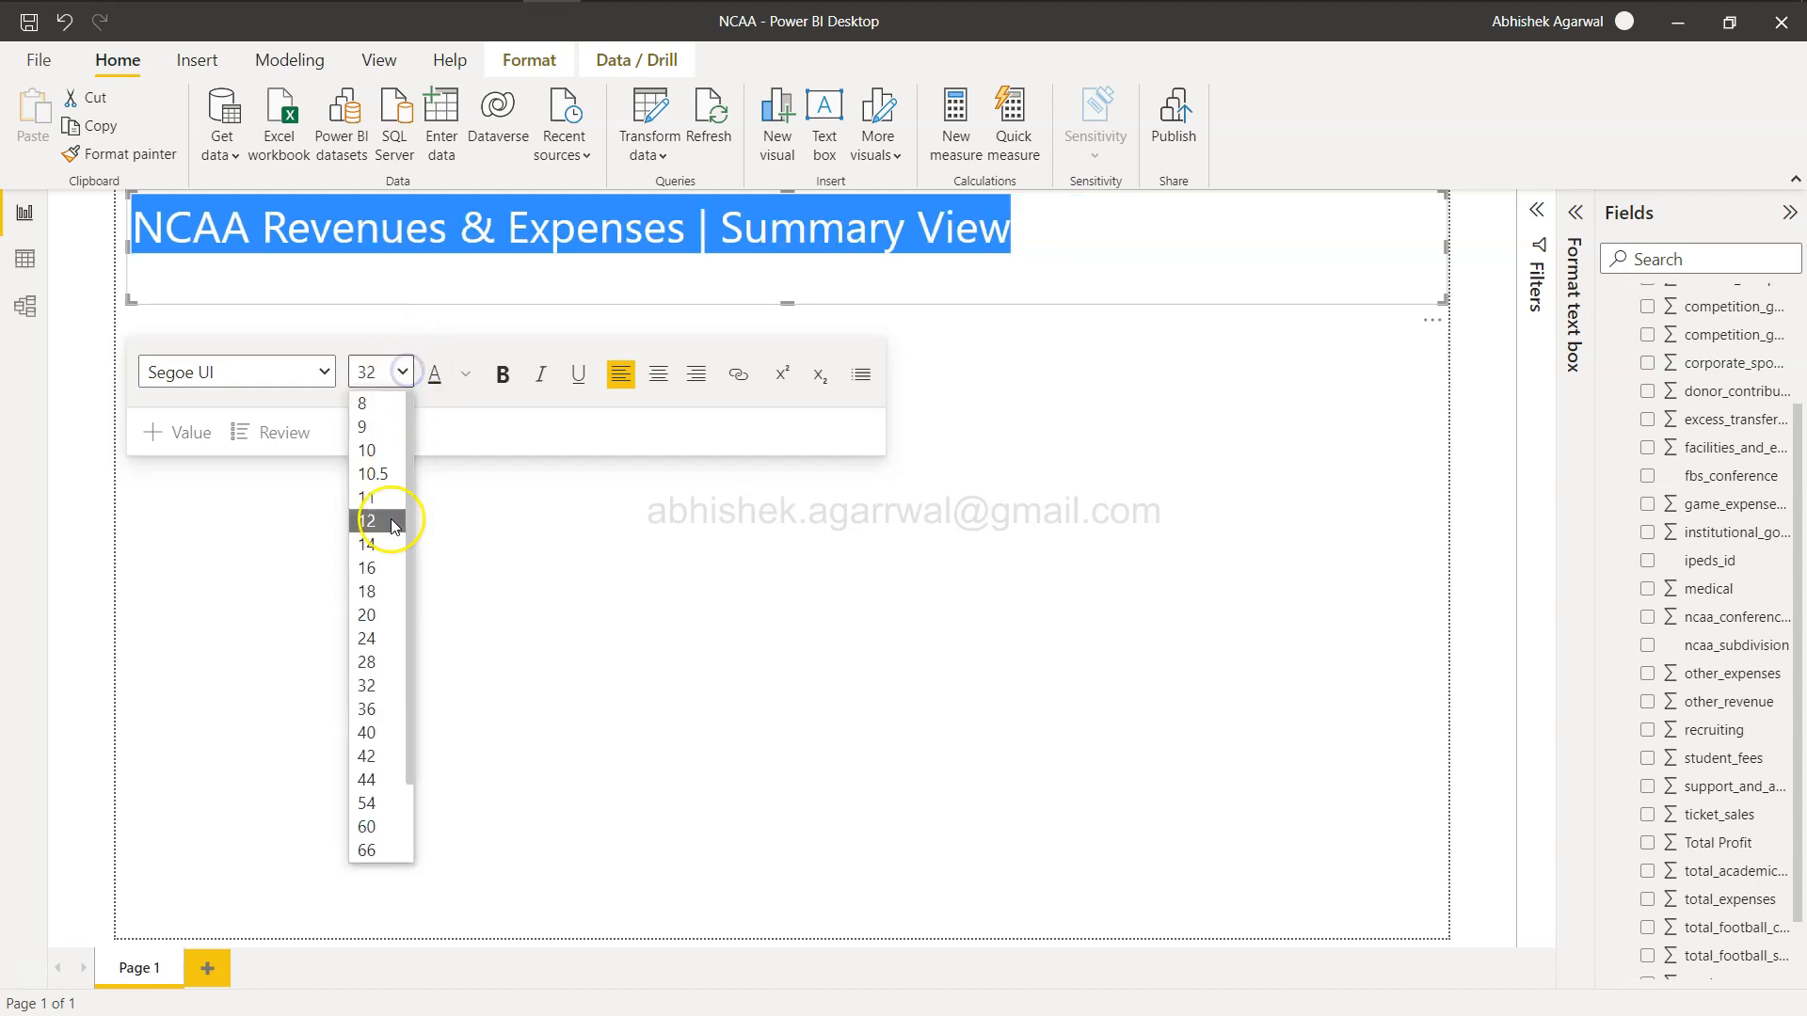
left_click(381, 640)
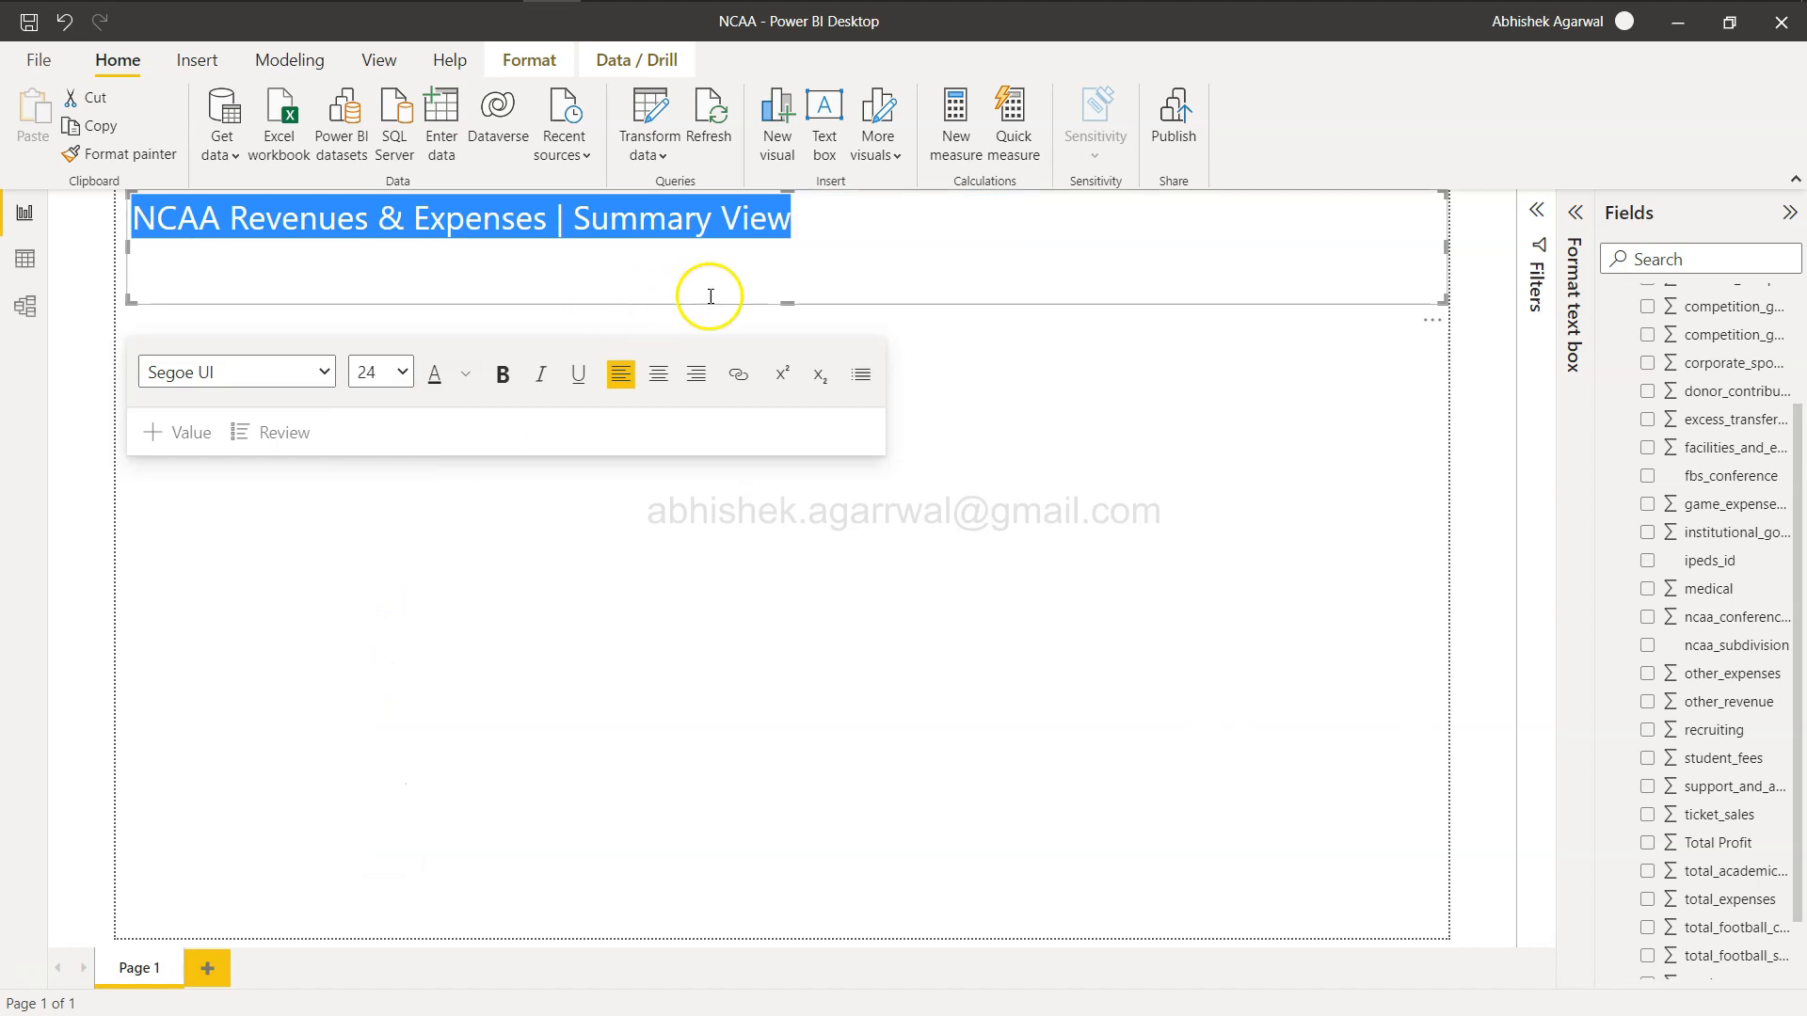
left_click_drag(798, 289, 833, 249)
Compare with the sample header, then color the pipe separator in the header text gold.
key("alt+Tab")
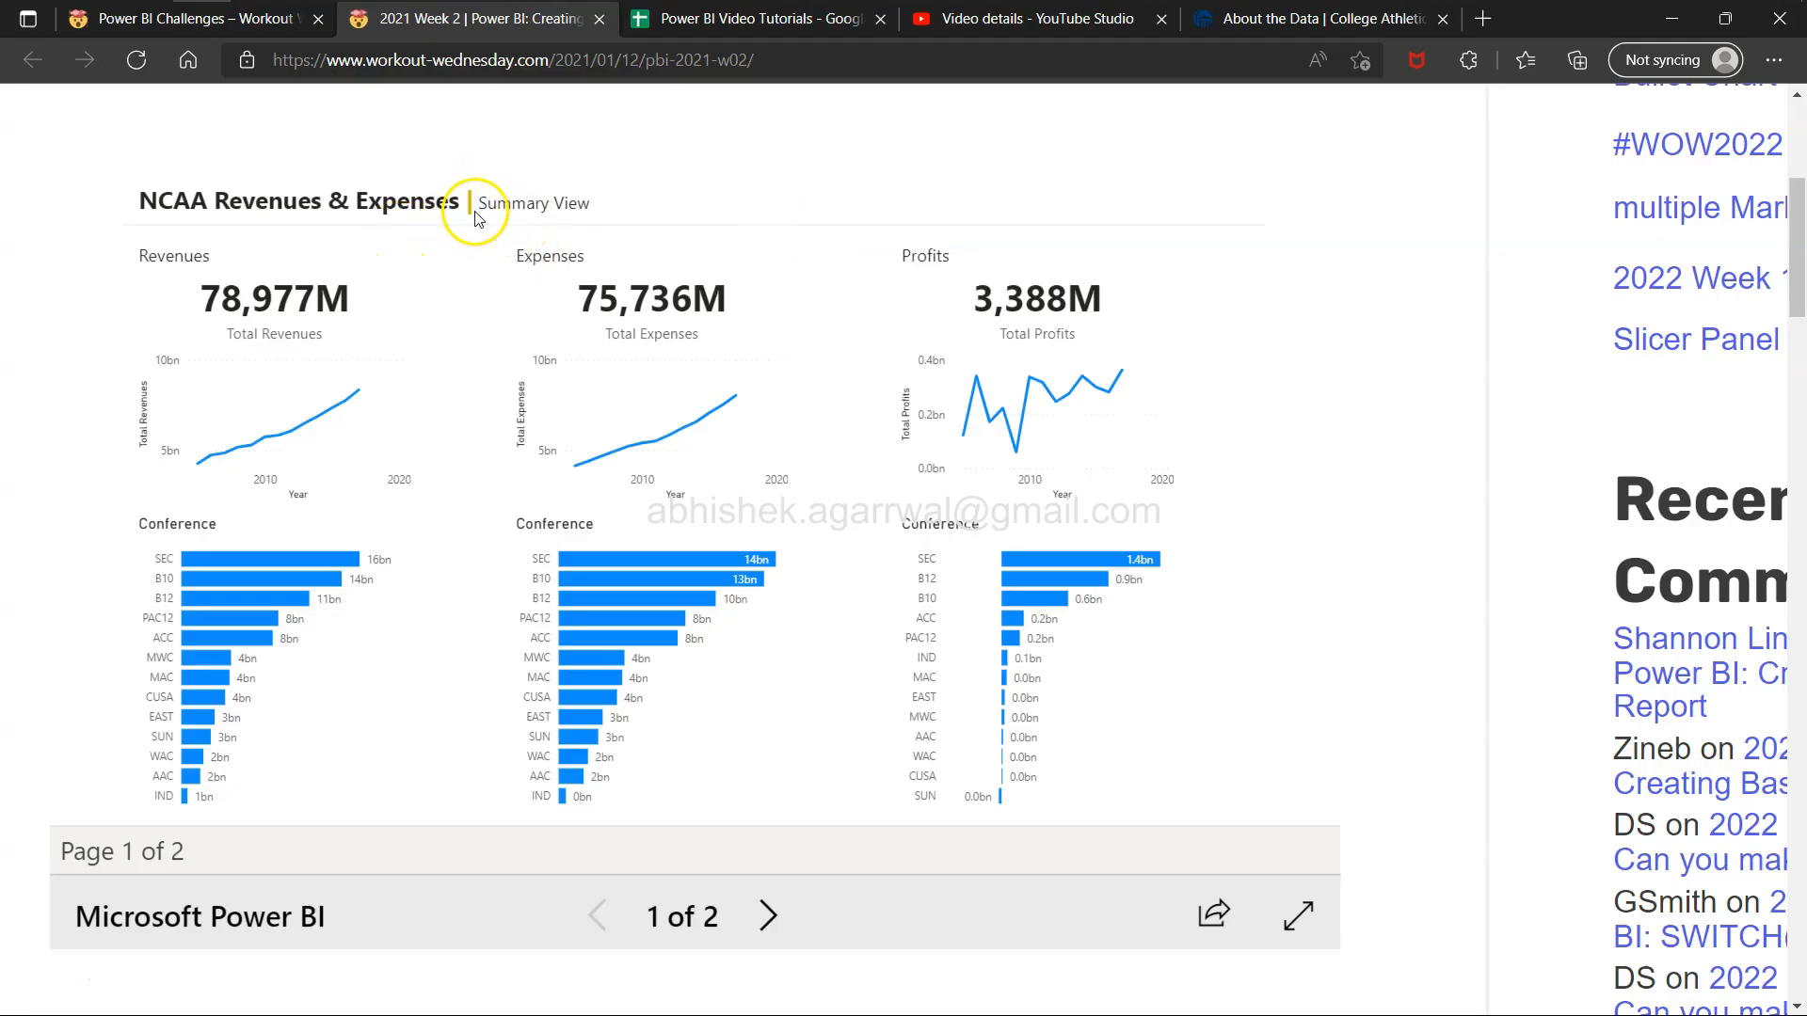
key("alt+Tab")
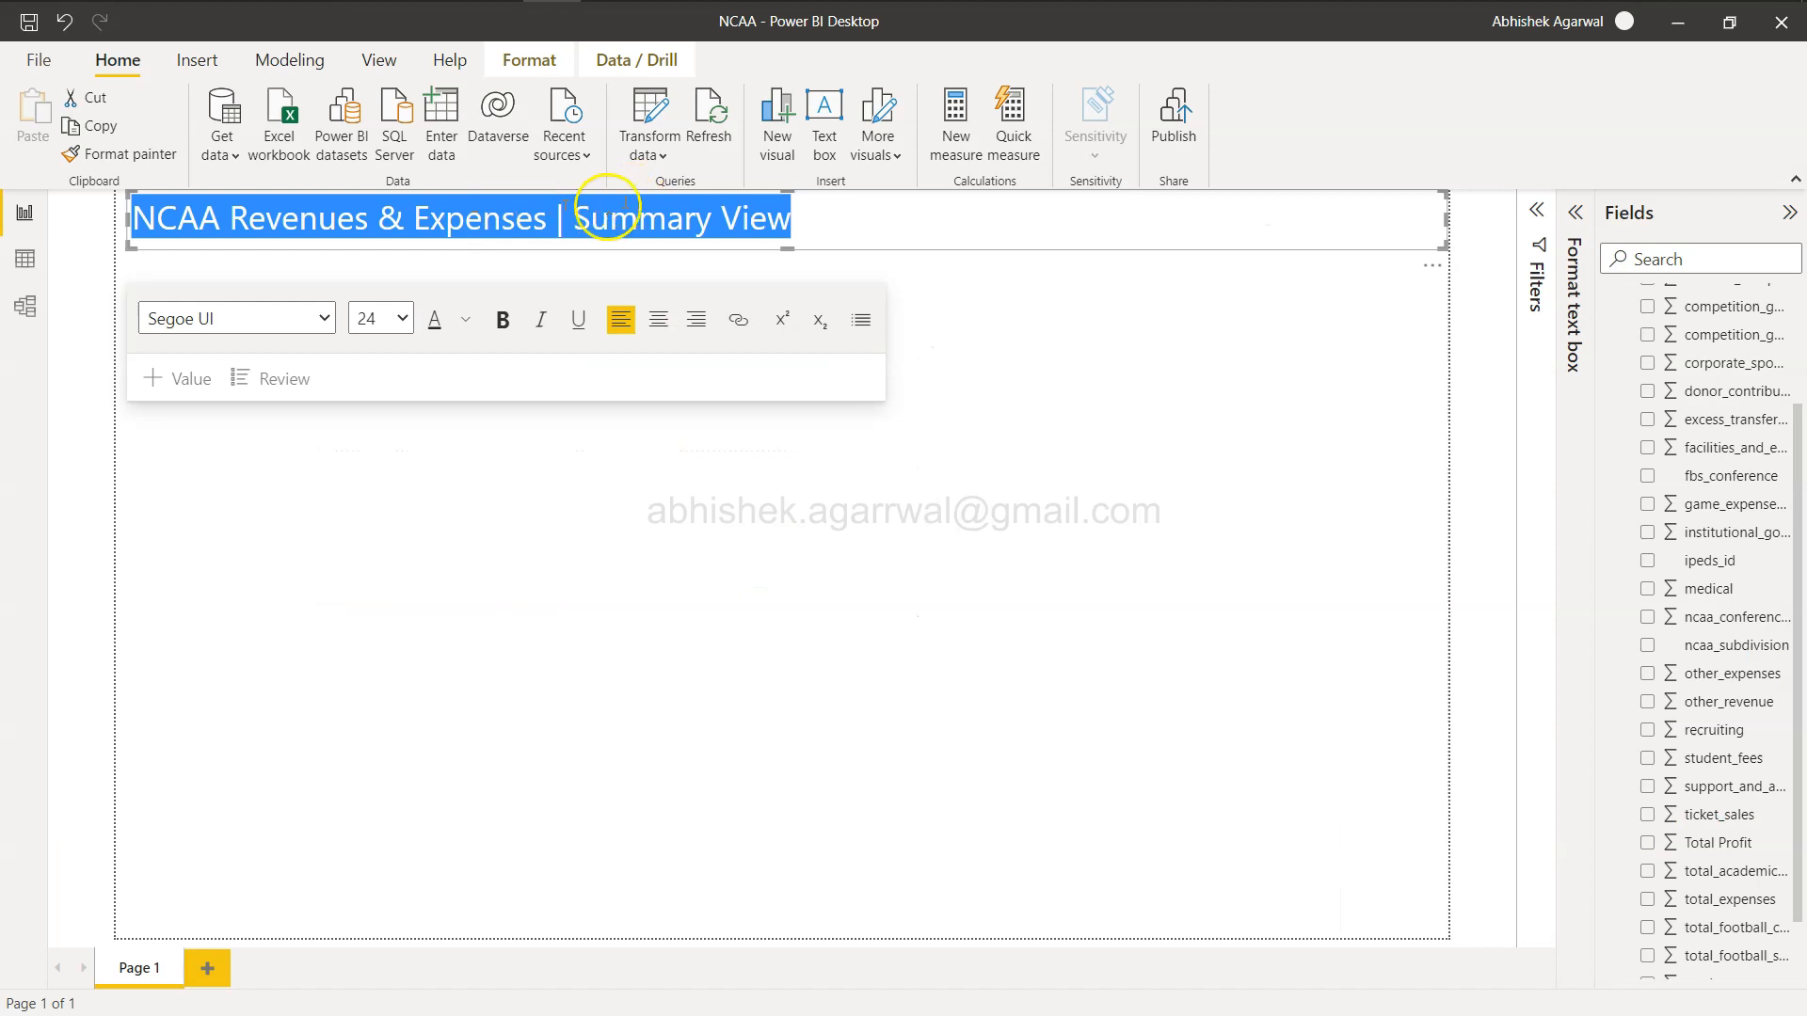
left_click(584, 209)
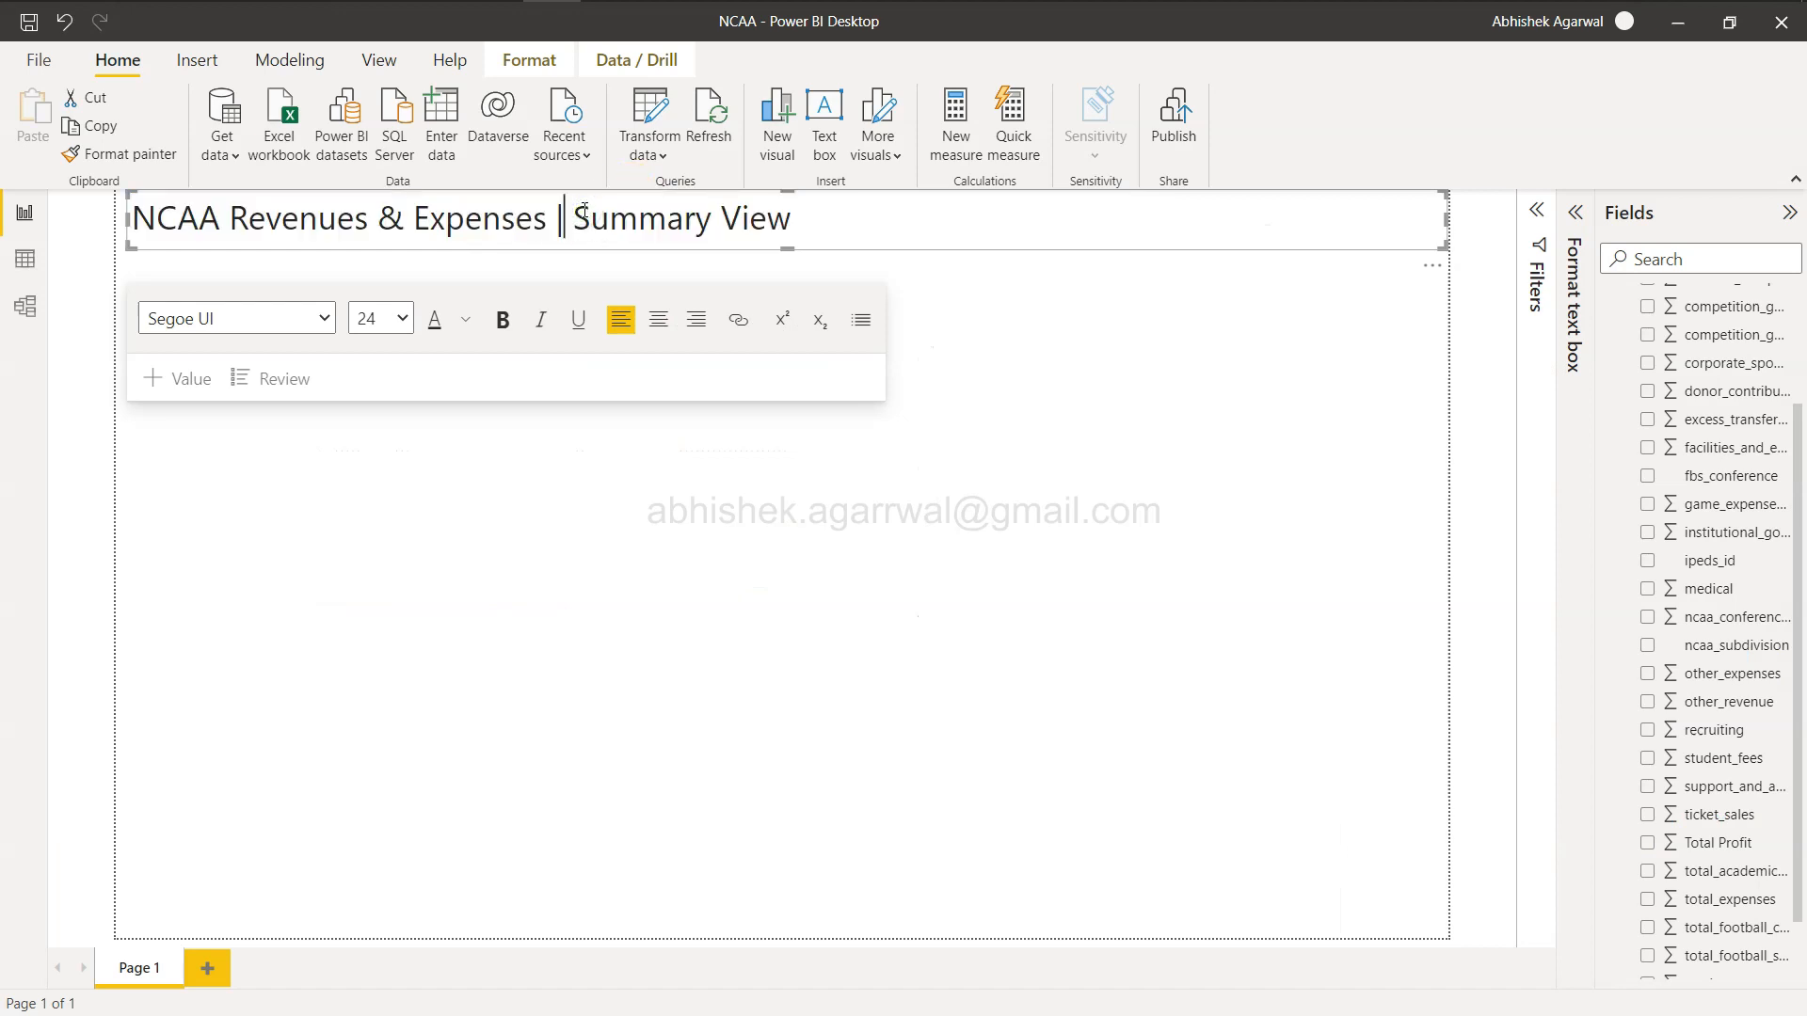
left_click(466, 321)
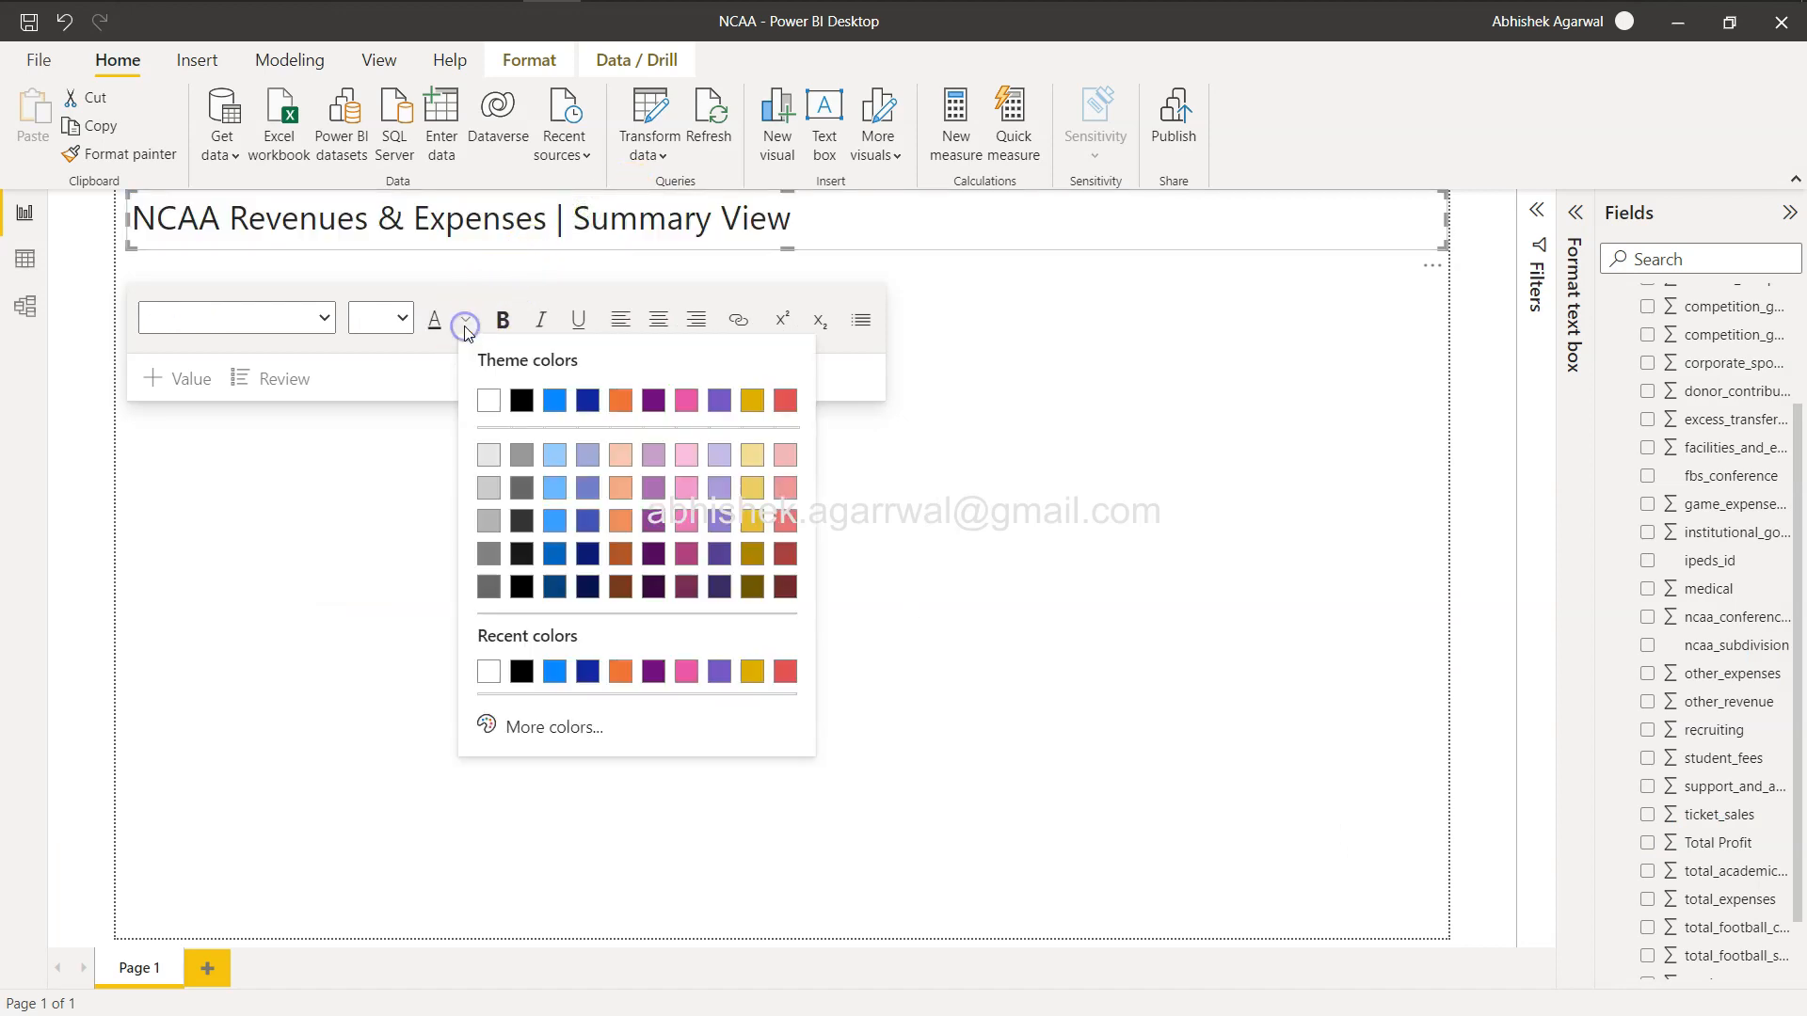
left_click(752, 401)
left_click(950, 234)
Bold the "NCAA Revenues & Expenses" part of the header.
key("alt+Tab")
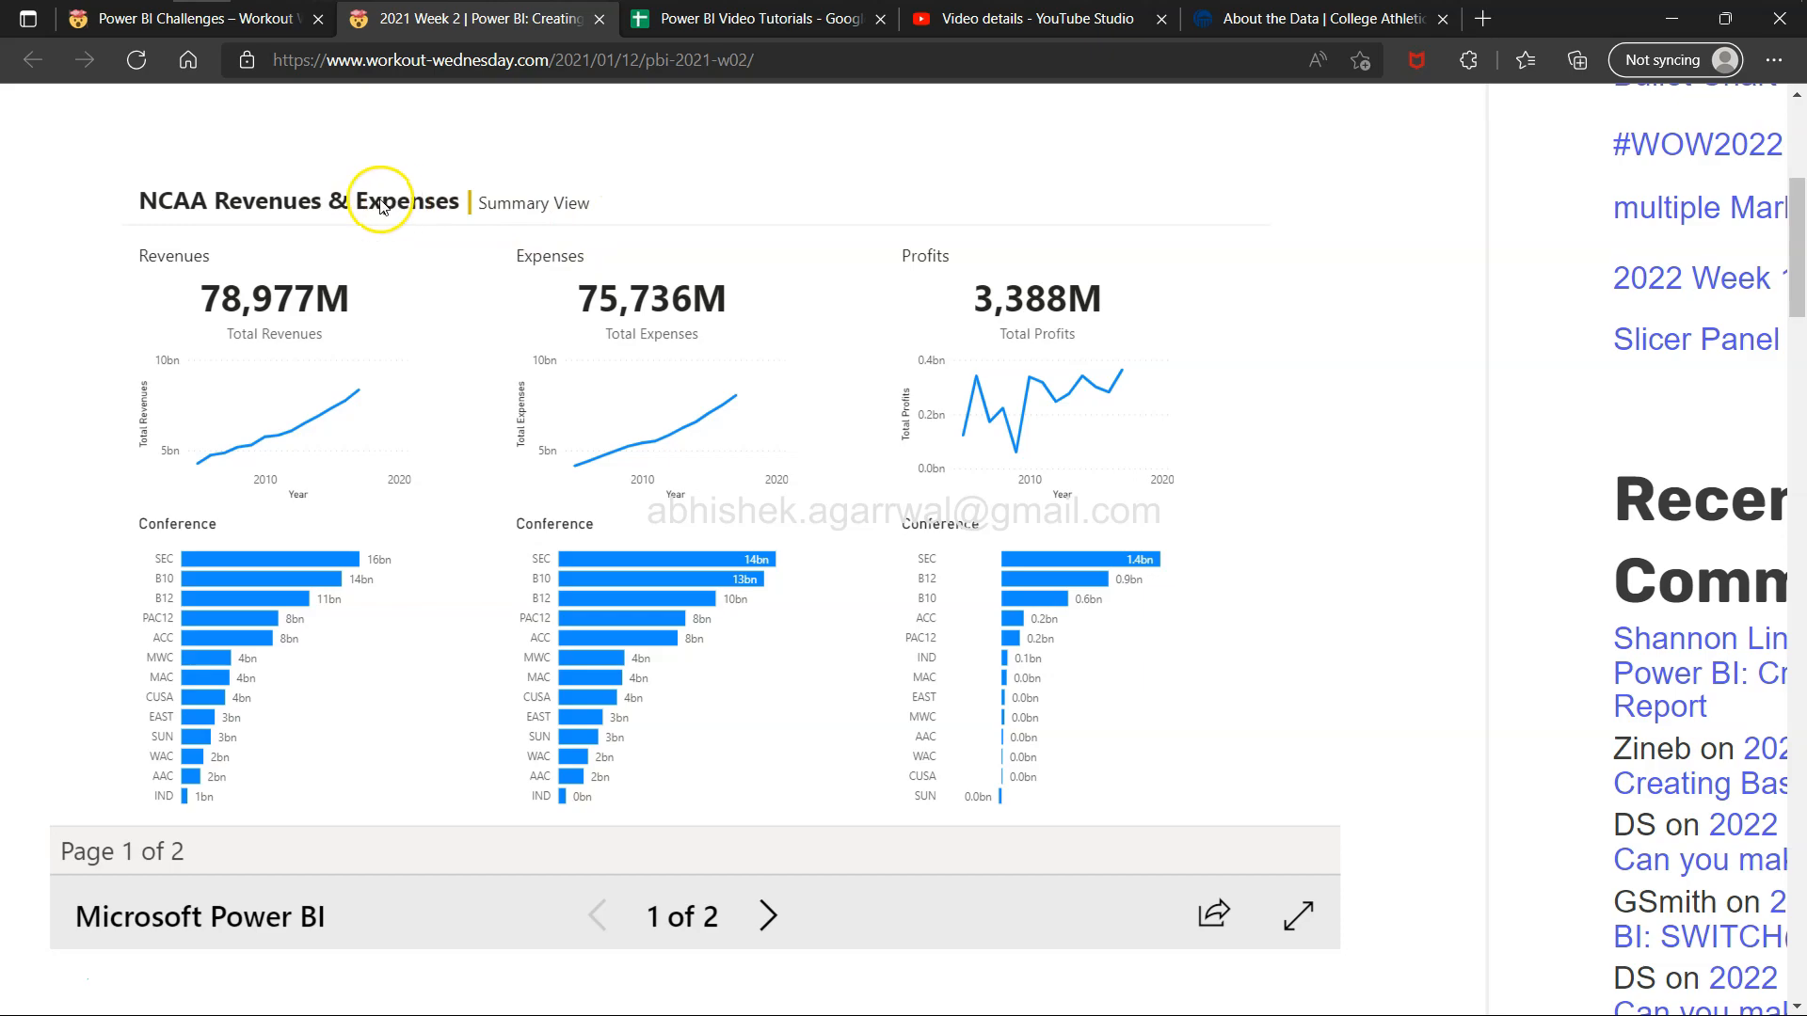
key("alt+Tab")
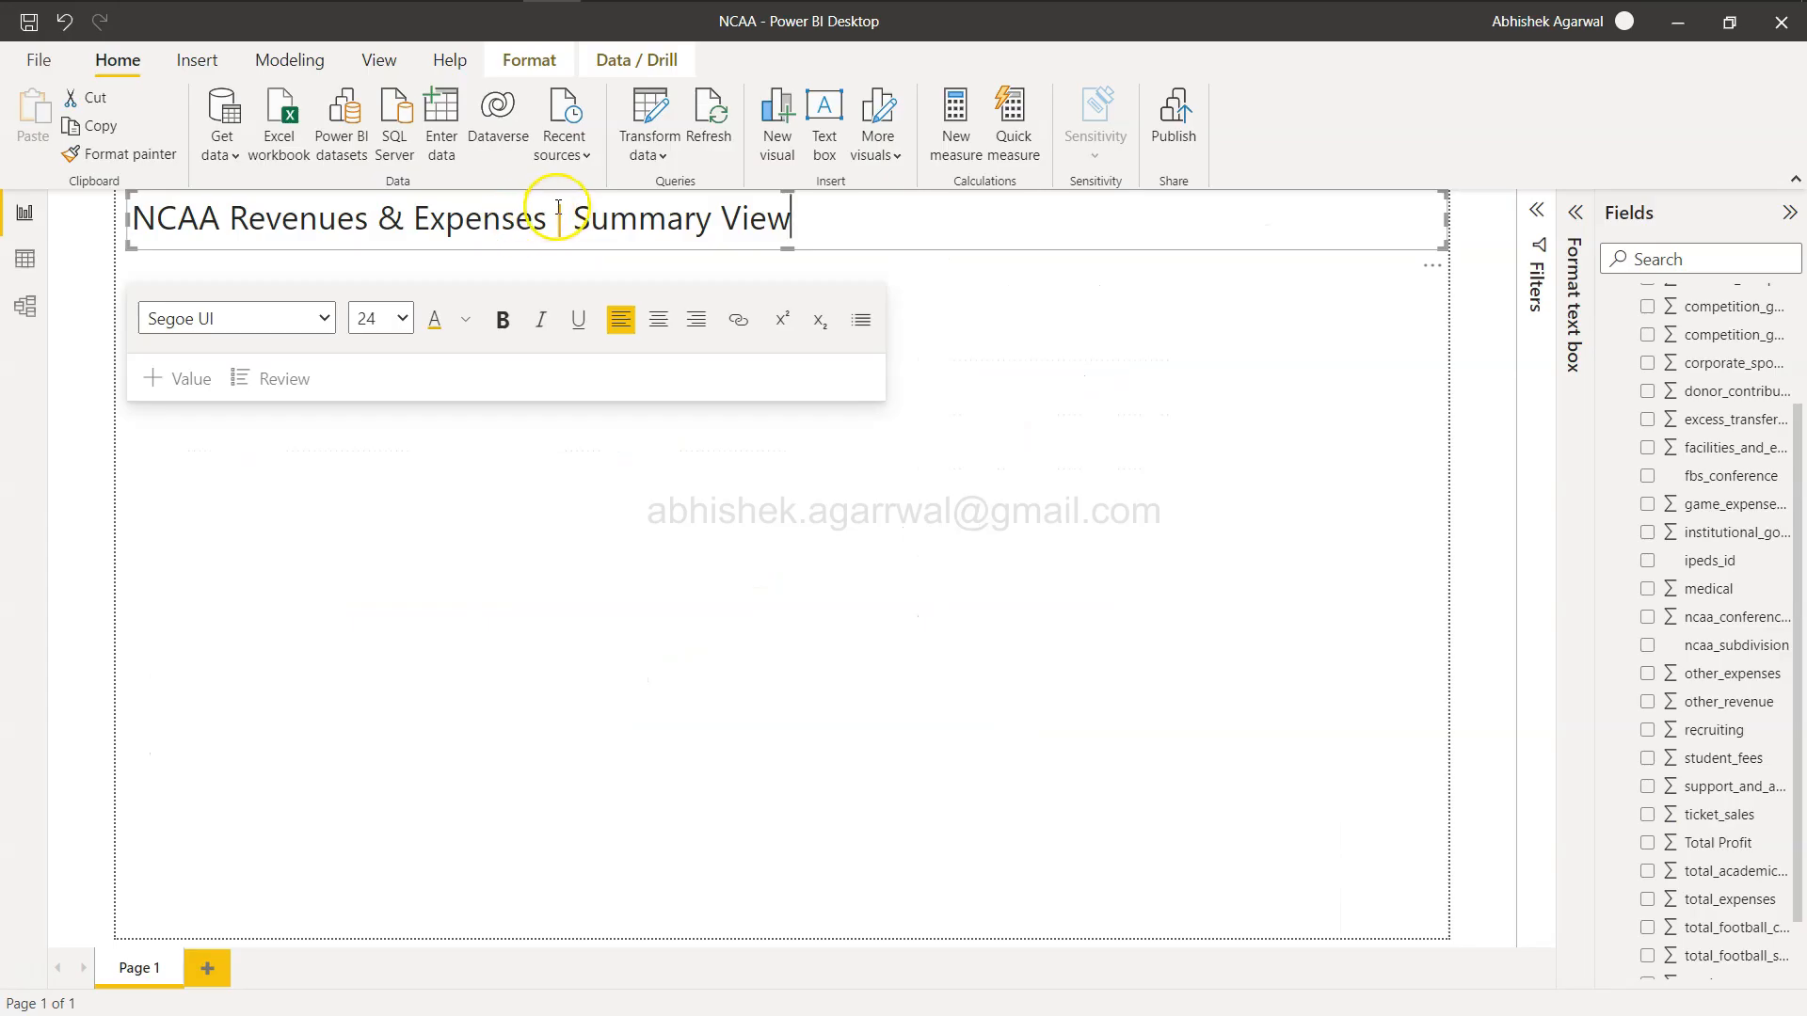
left_click_drag(546, 218, 111, 215)
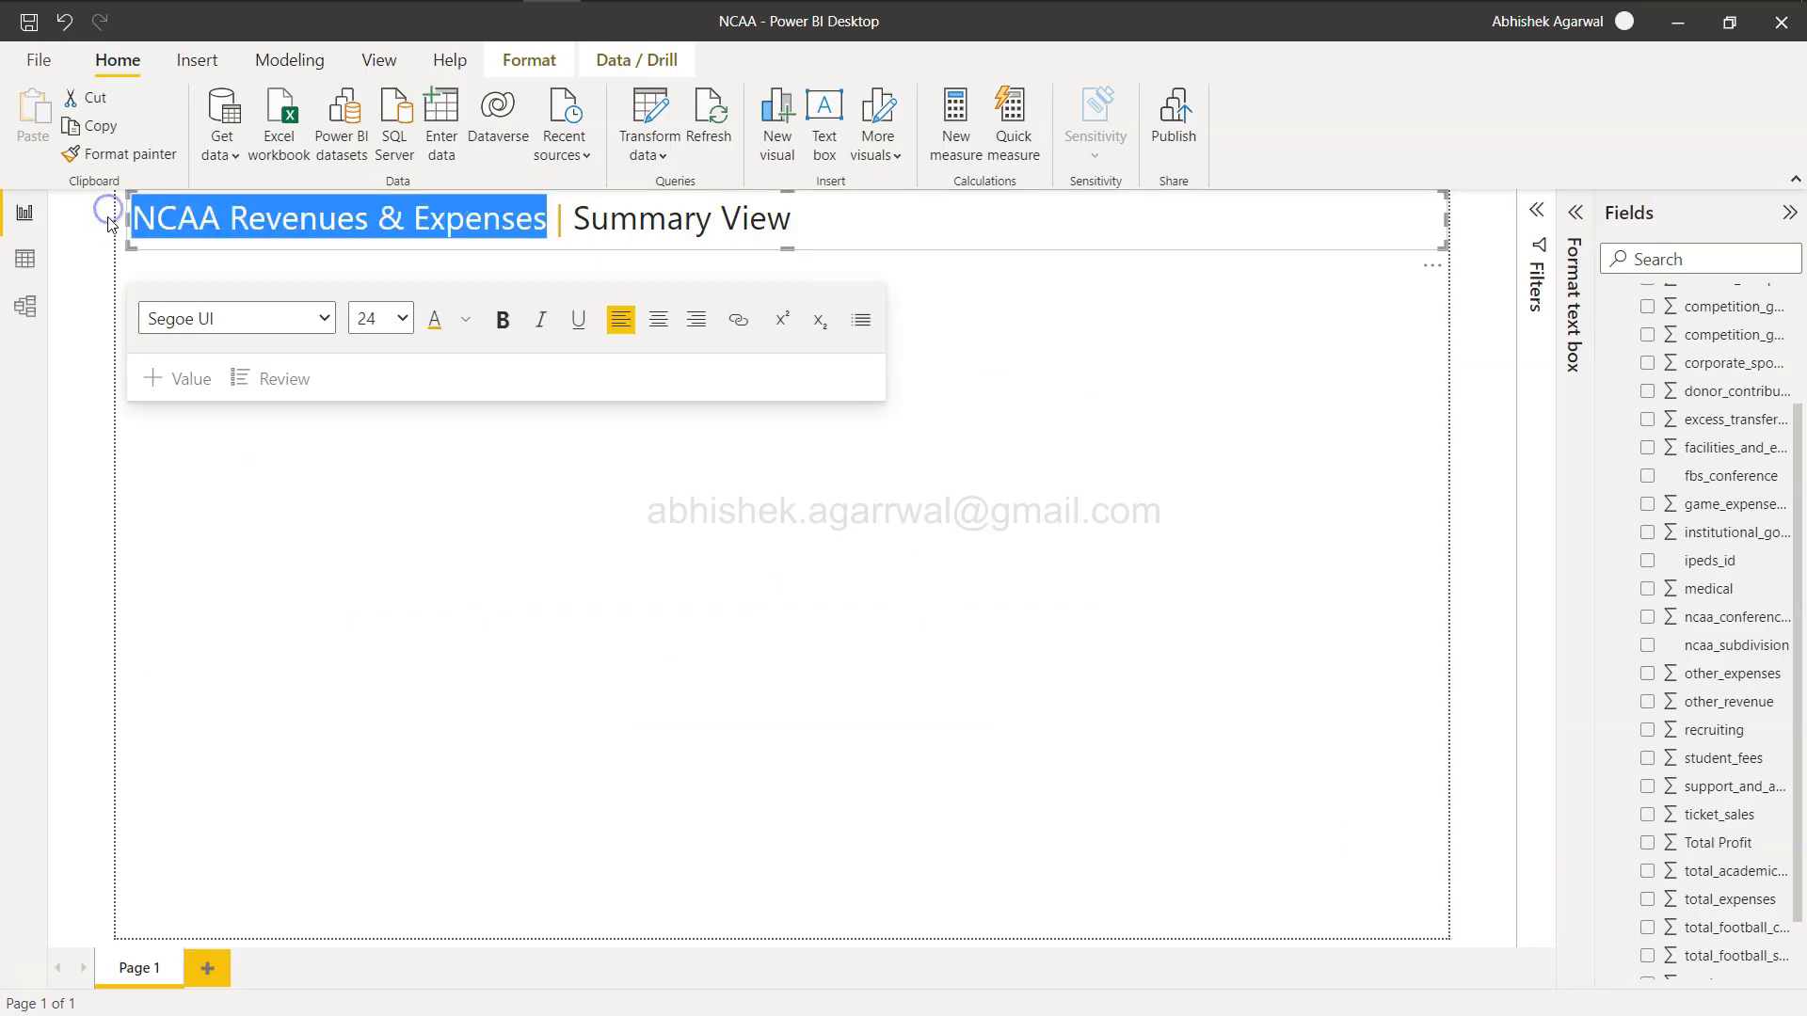
key("ctrl+b")
left_click(859, 233)
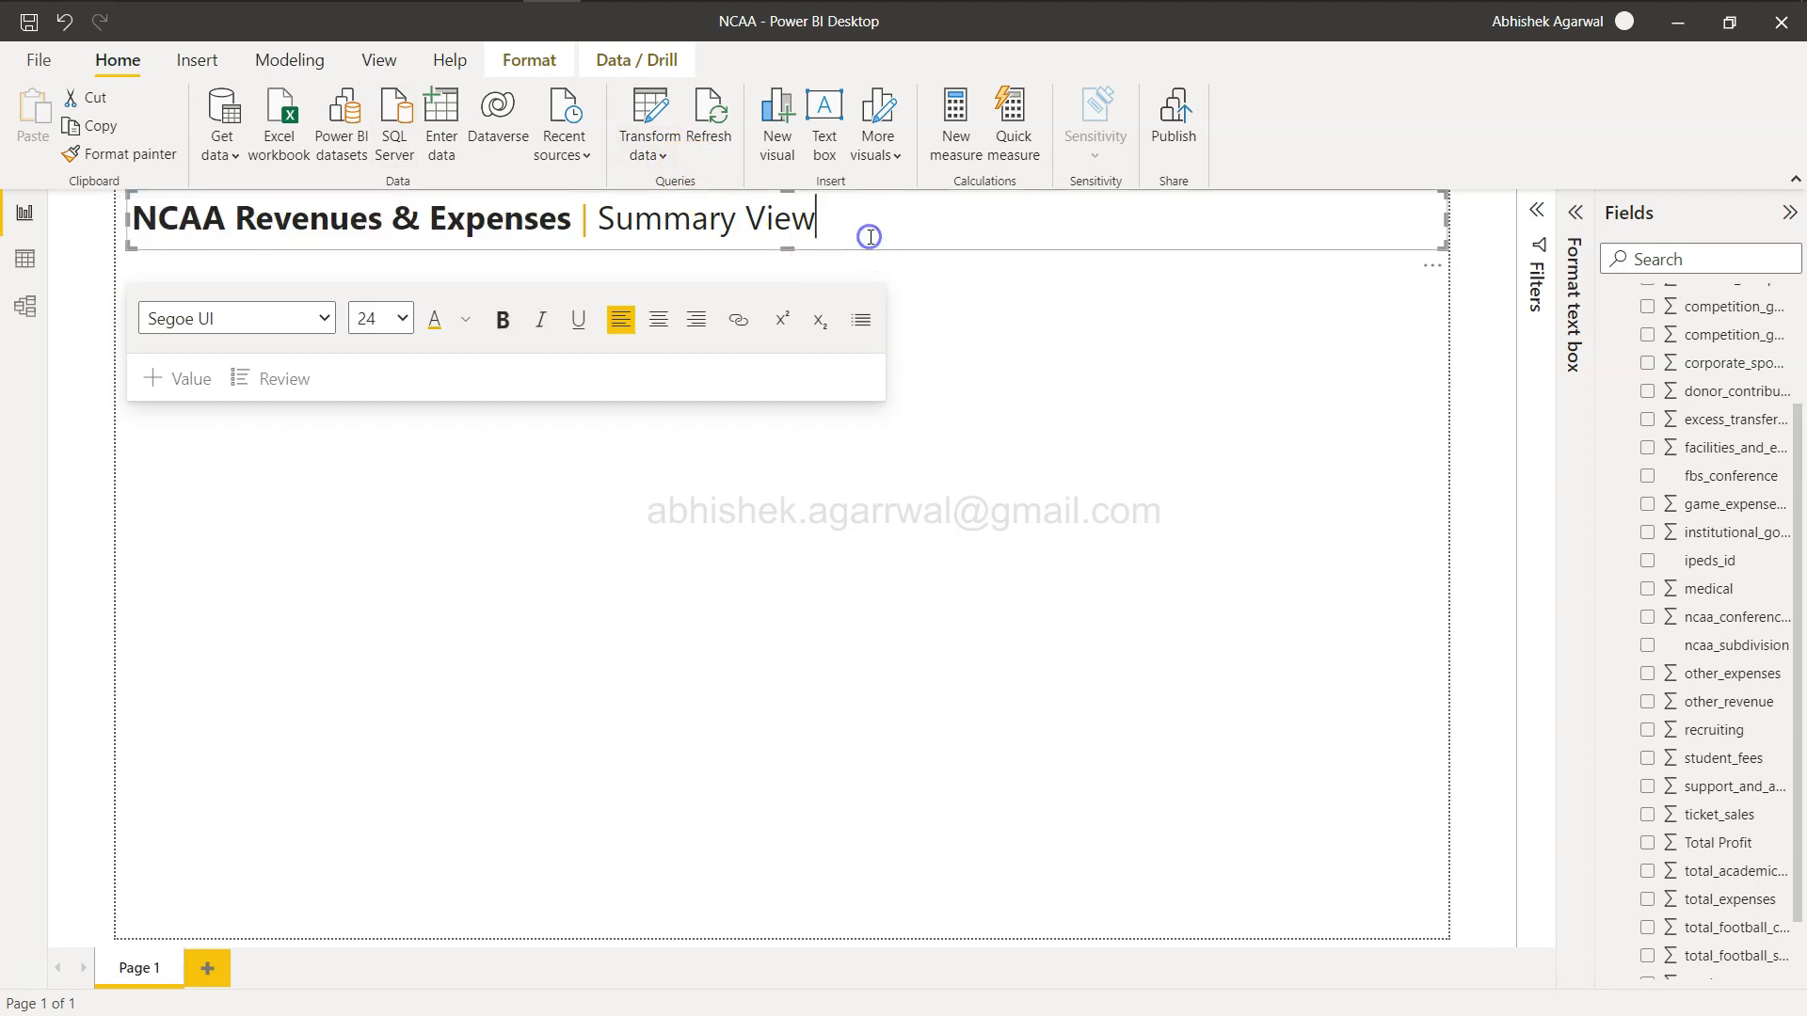
Color the "Summary View" part of the header dark gray.
left_click_drag(595, 218, 819, 229)
left_click(463, 320)
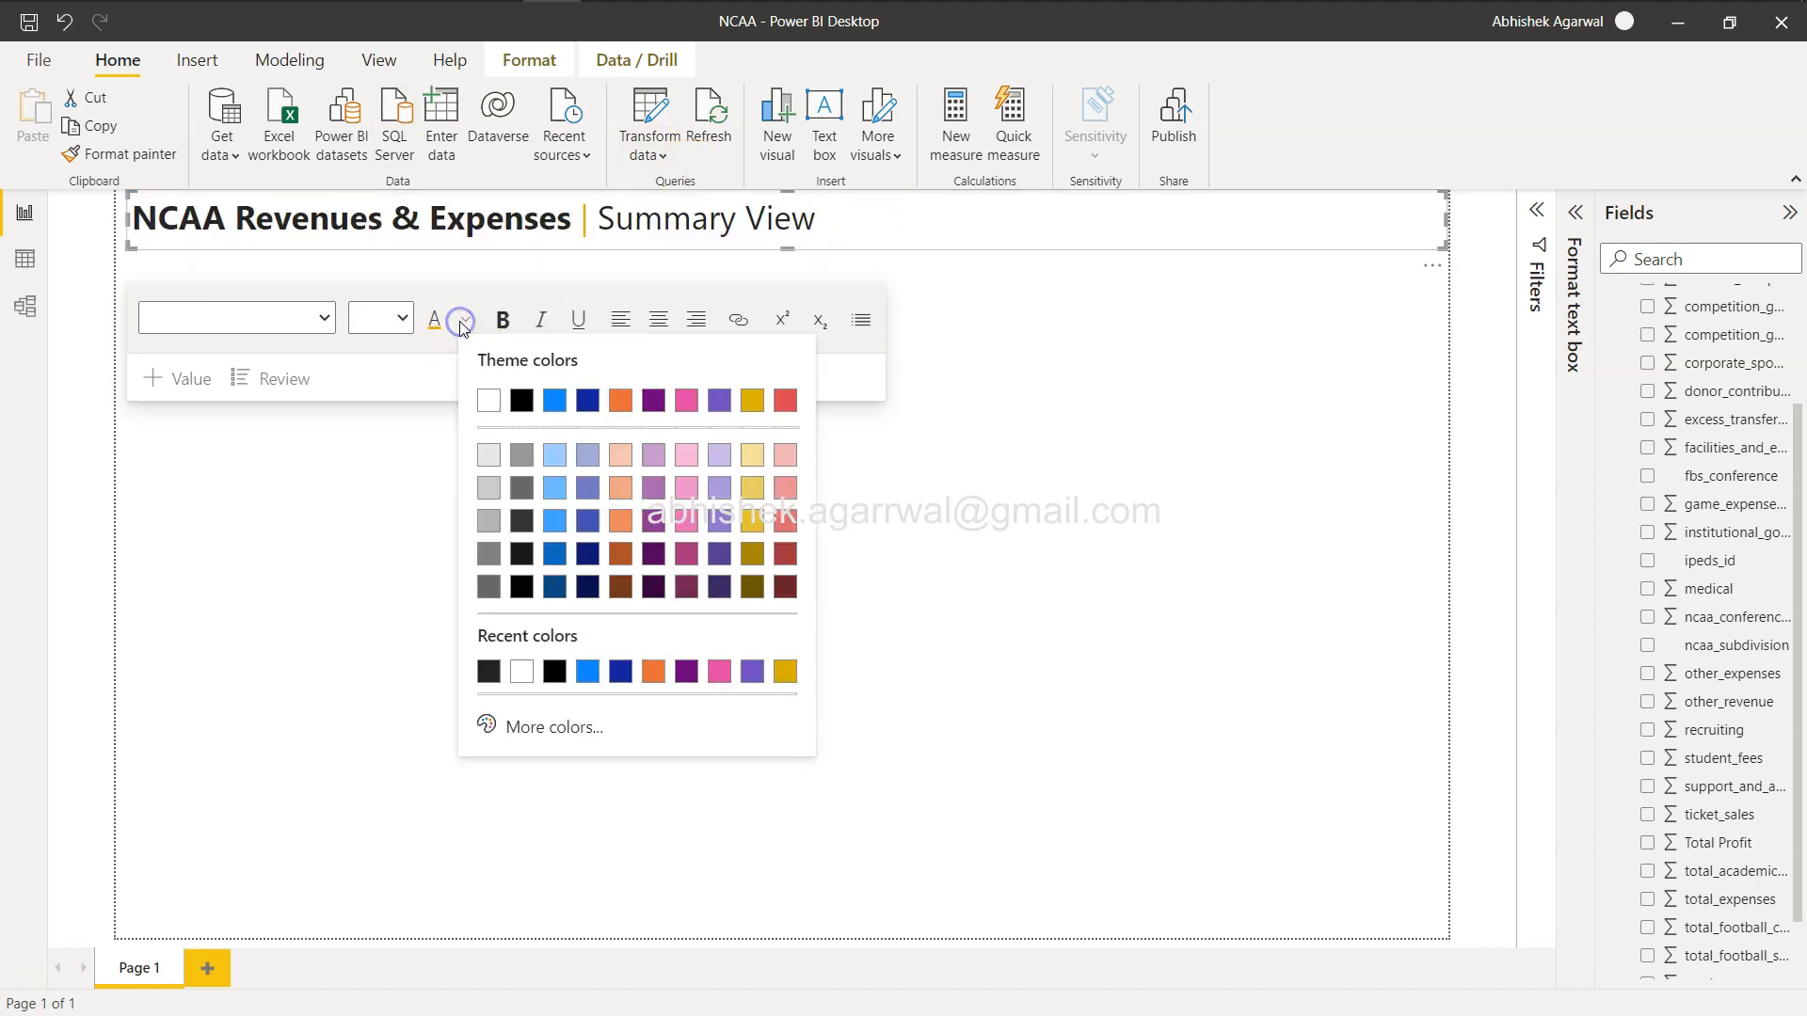
left_click(523, 554)
left_click(944, 228)
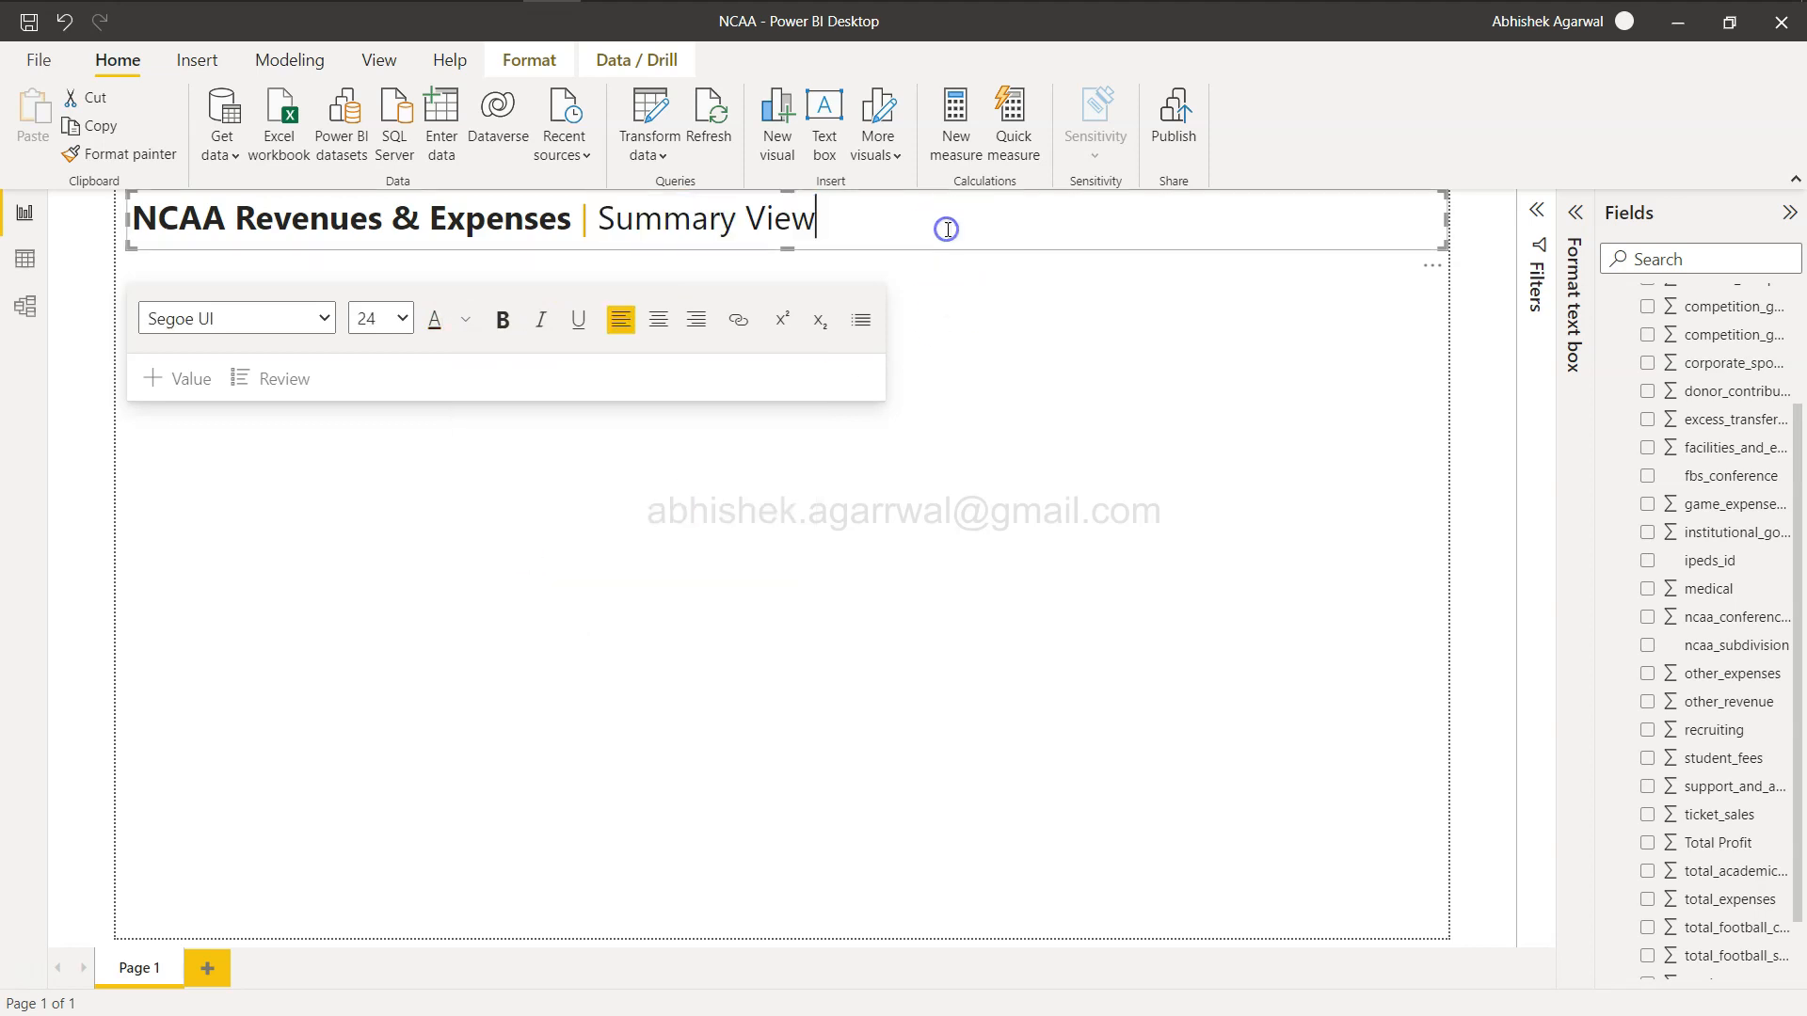
Recolor the "Summary View" text a lighter gray.
left_click_drag(603, 217, 818, 224)
left_click(465, 320)
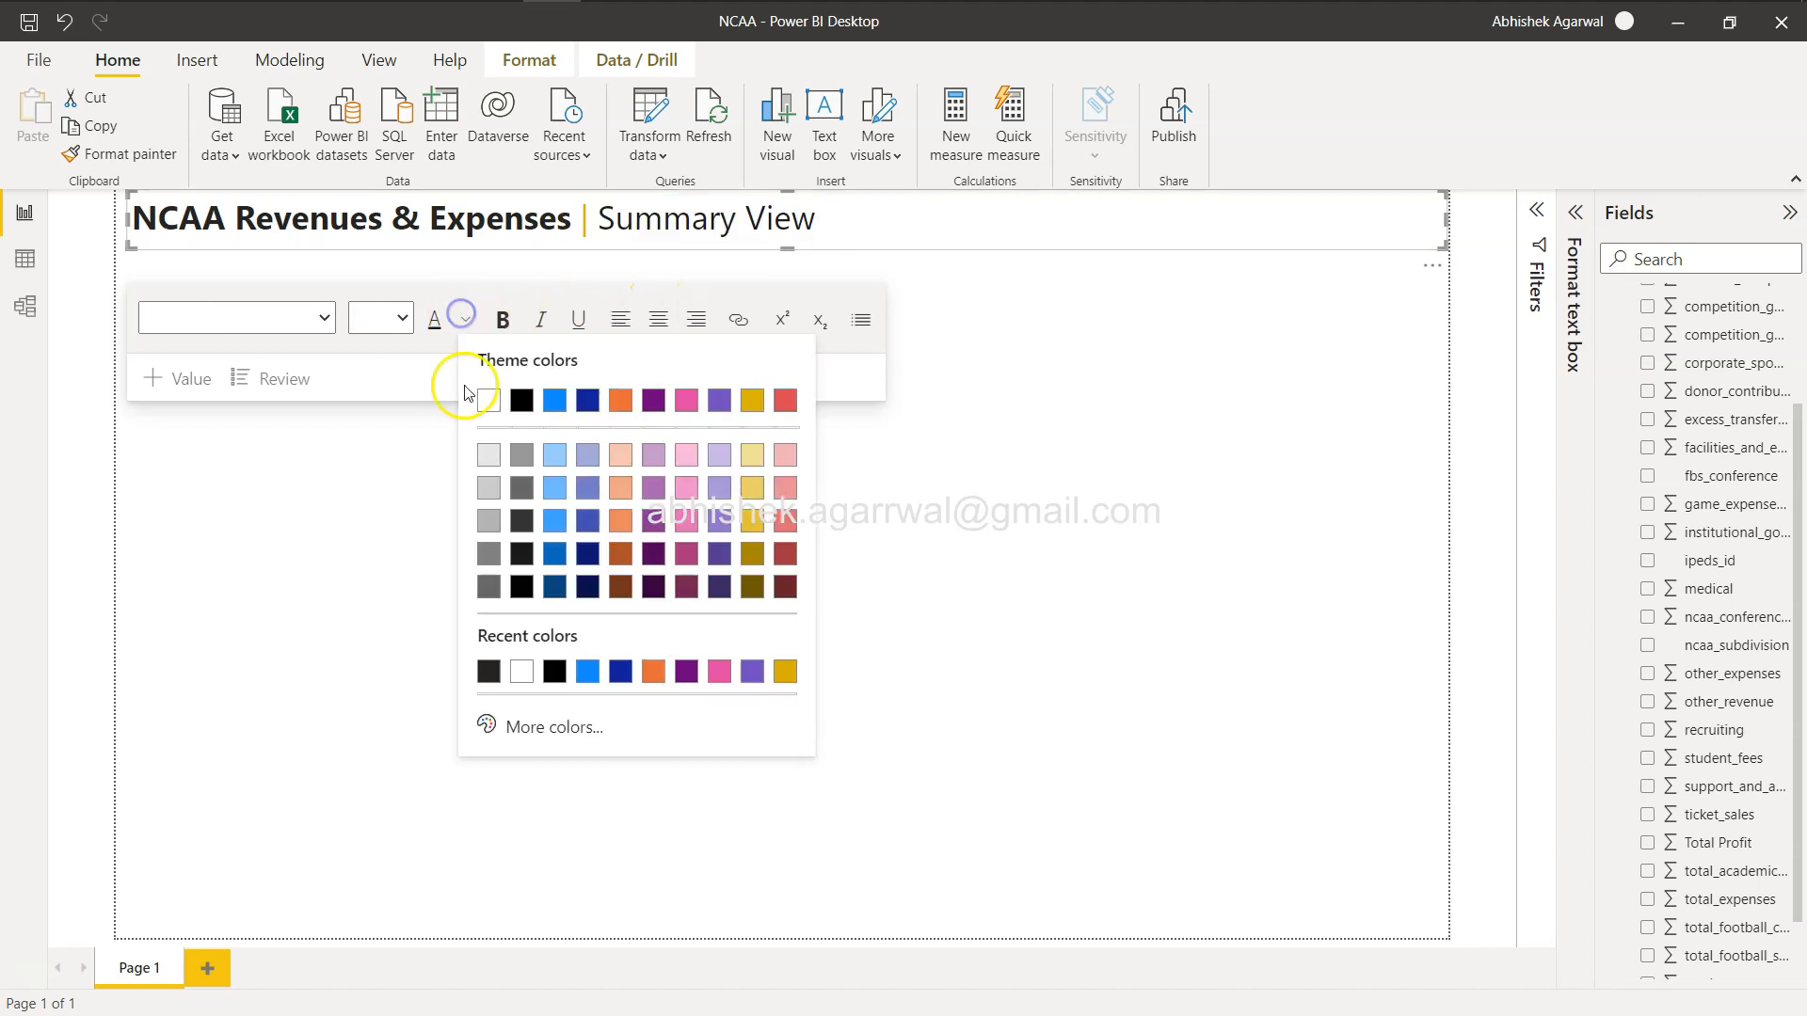
left_click(520, 493)
left_click(1102, 432)
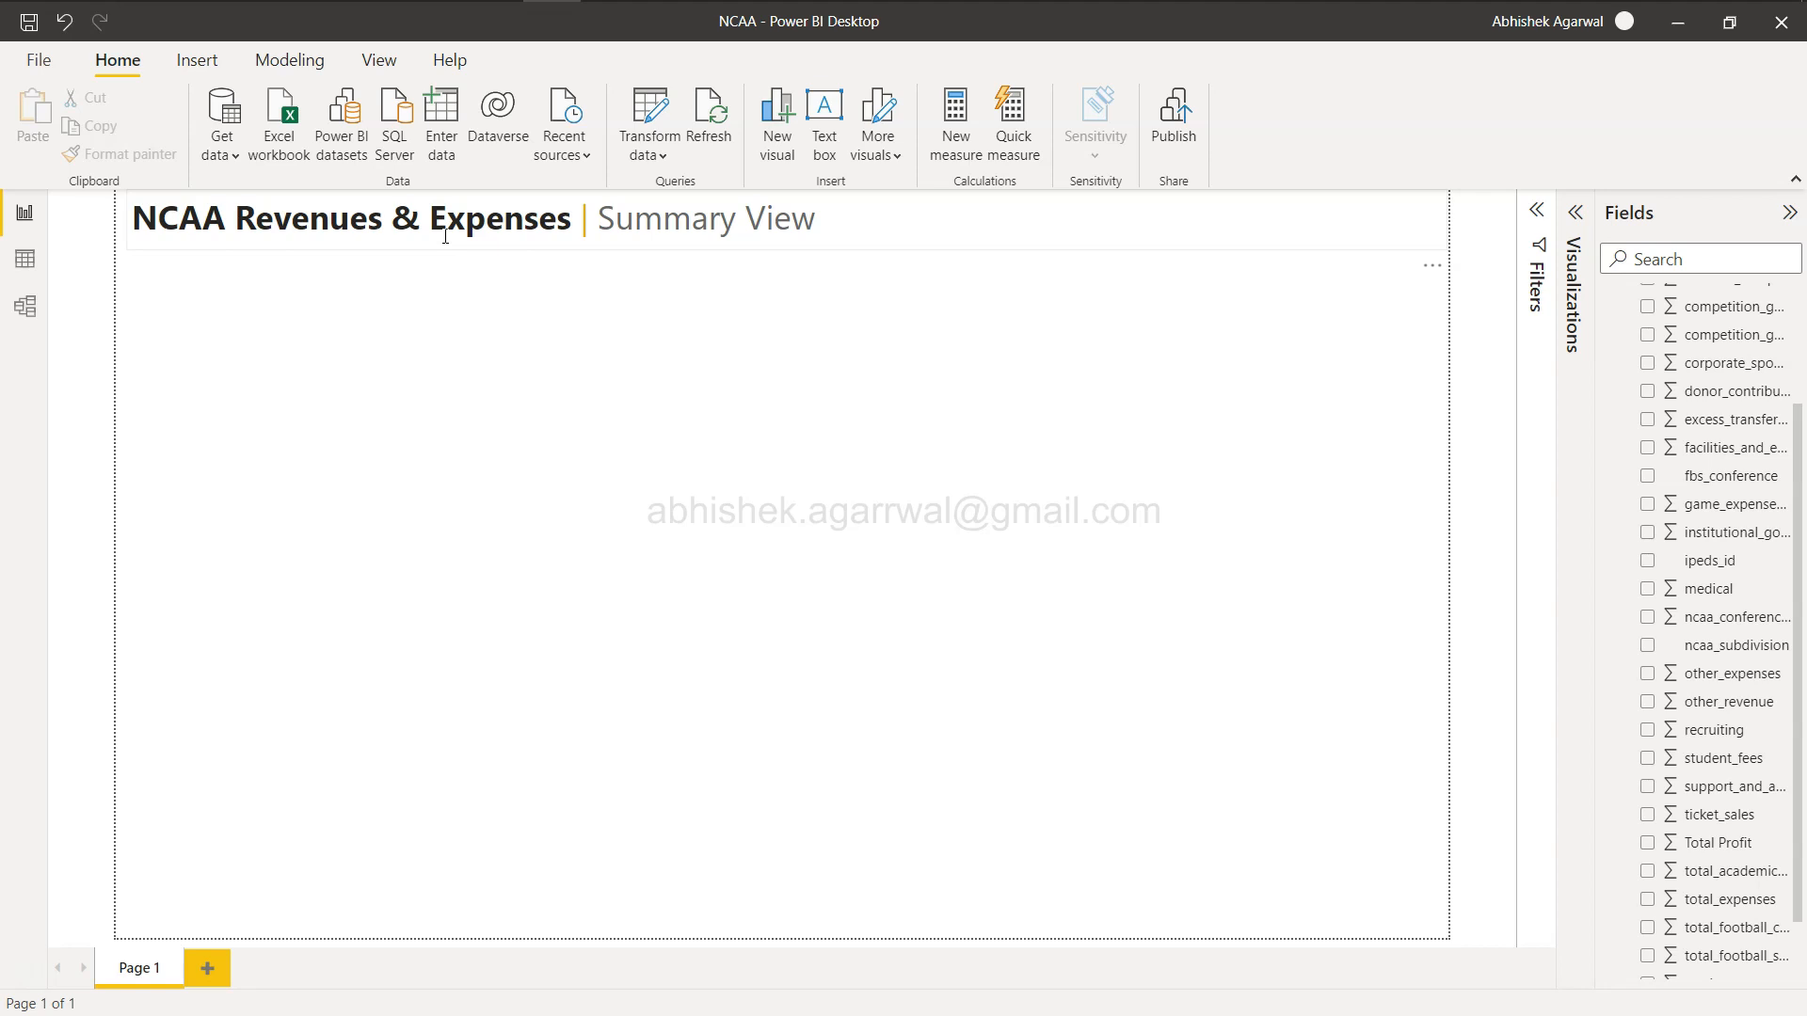
Insert a card visual below the header and shrink it to about a quarter of the canvas width.
left_click(565, 242)
key("alt+Tab")
key("alt+Tab")
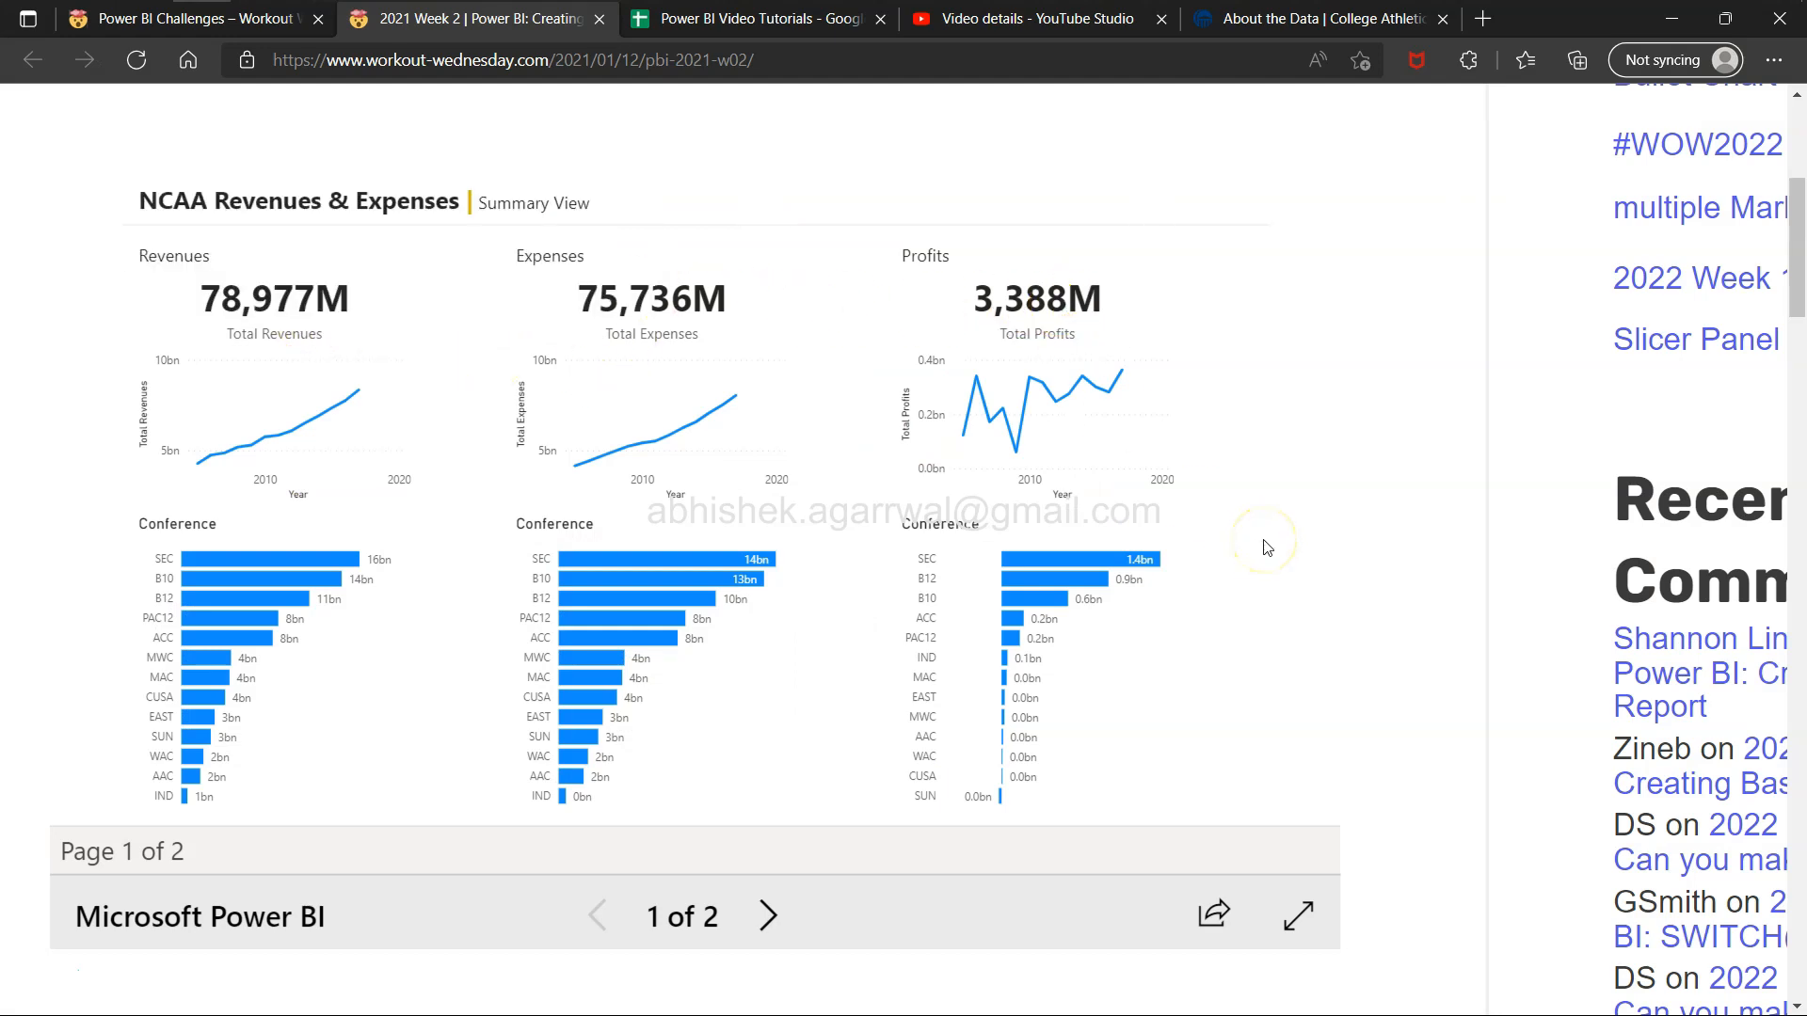
key("alt+Tab")
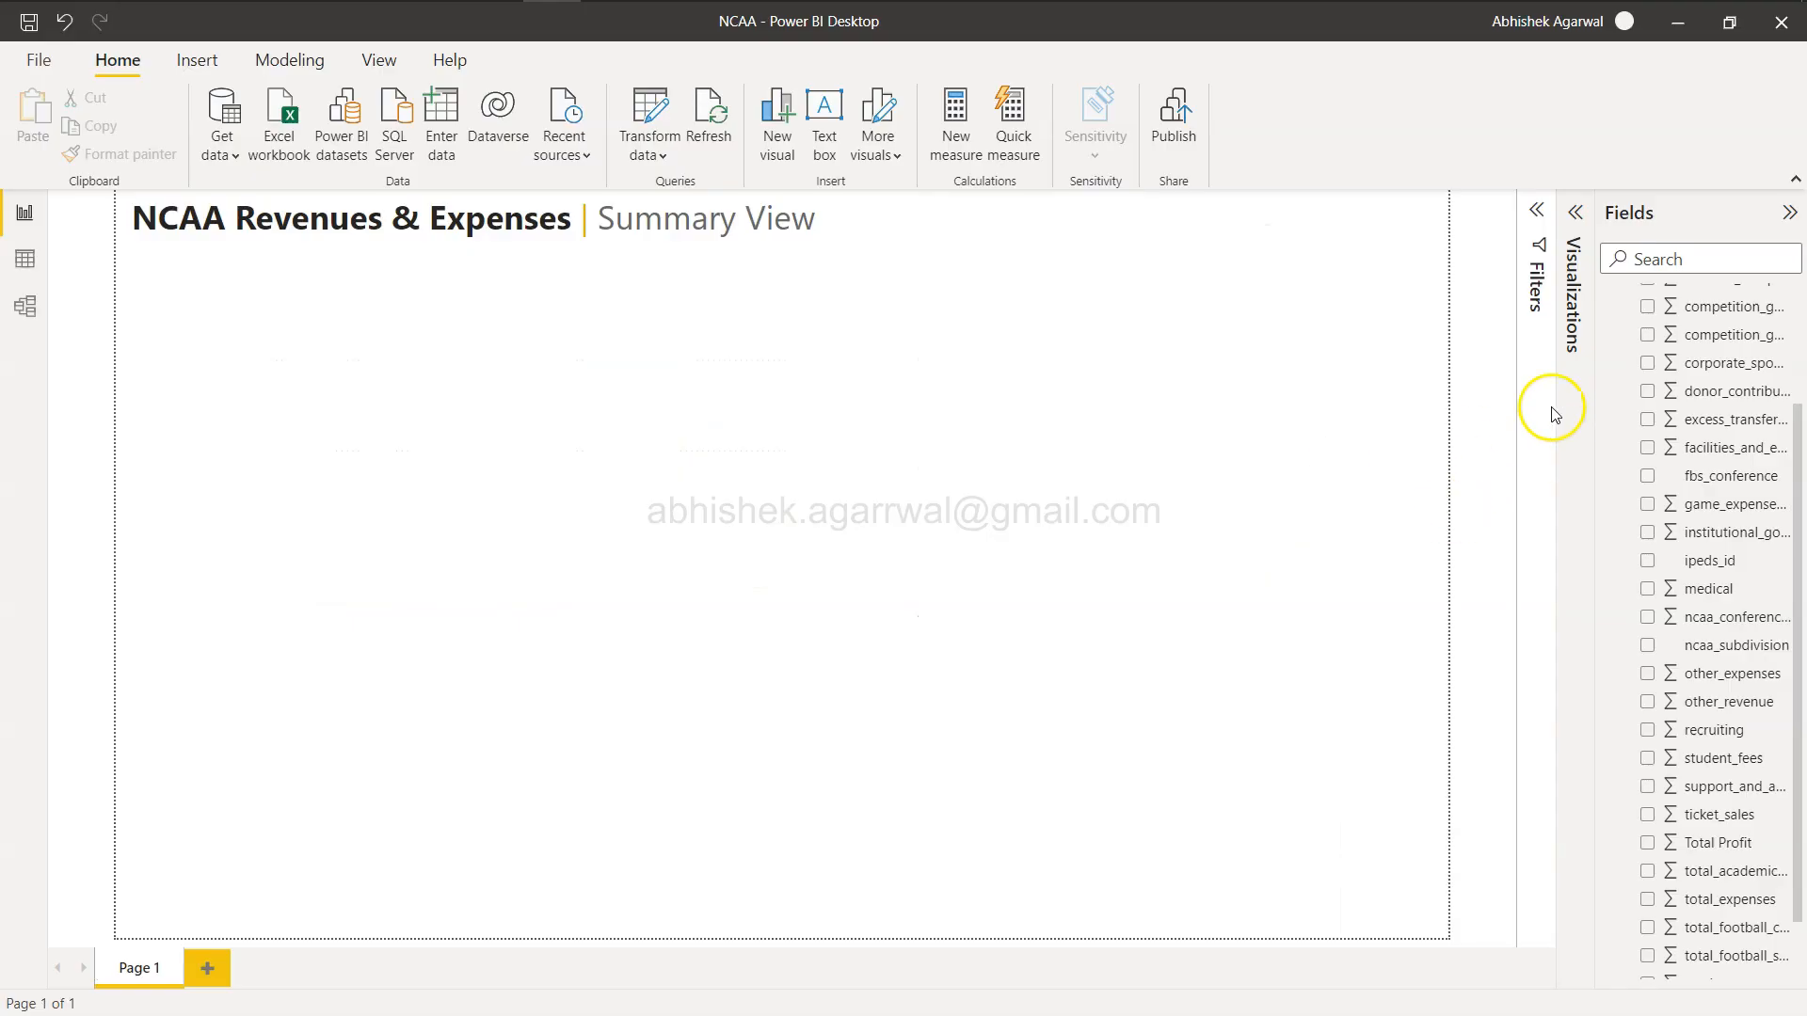
left_click(1574, 213)
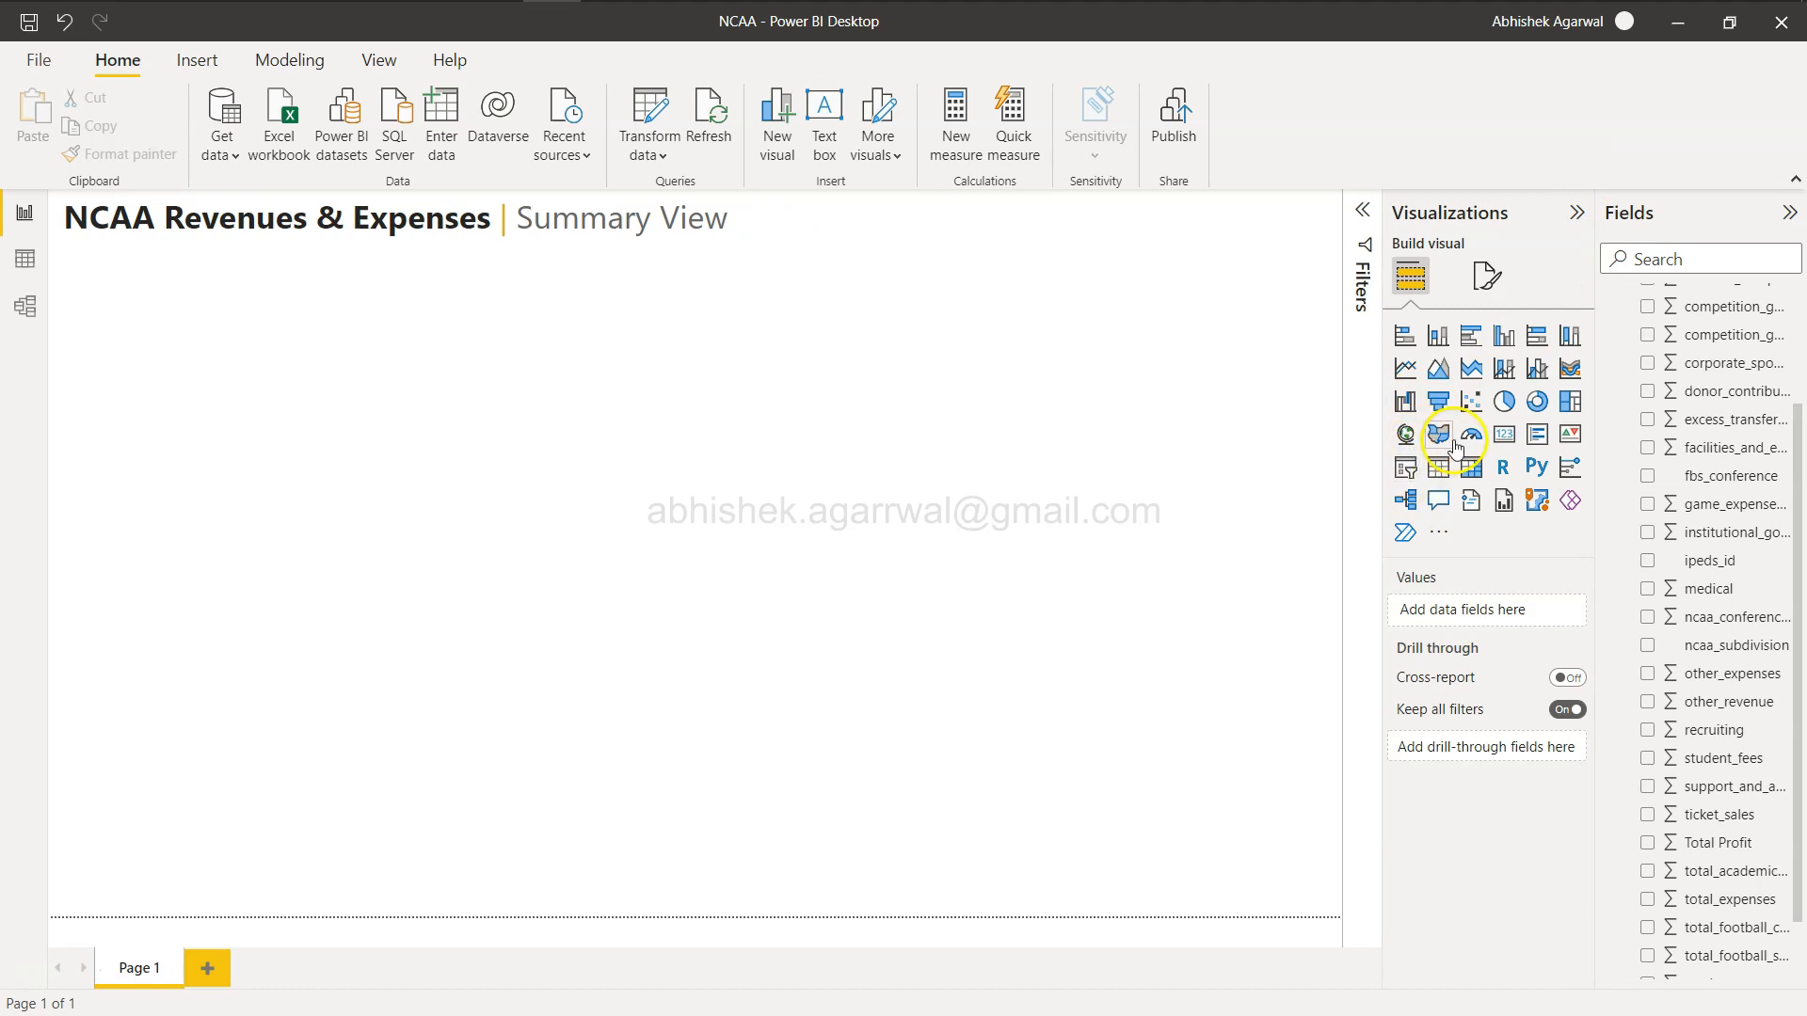
left_click(1503, 436)
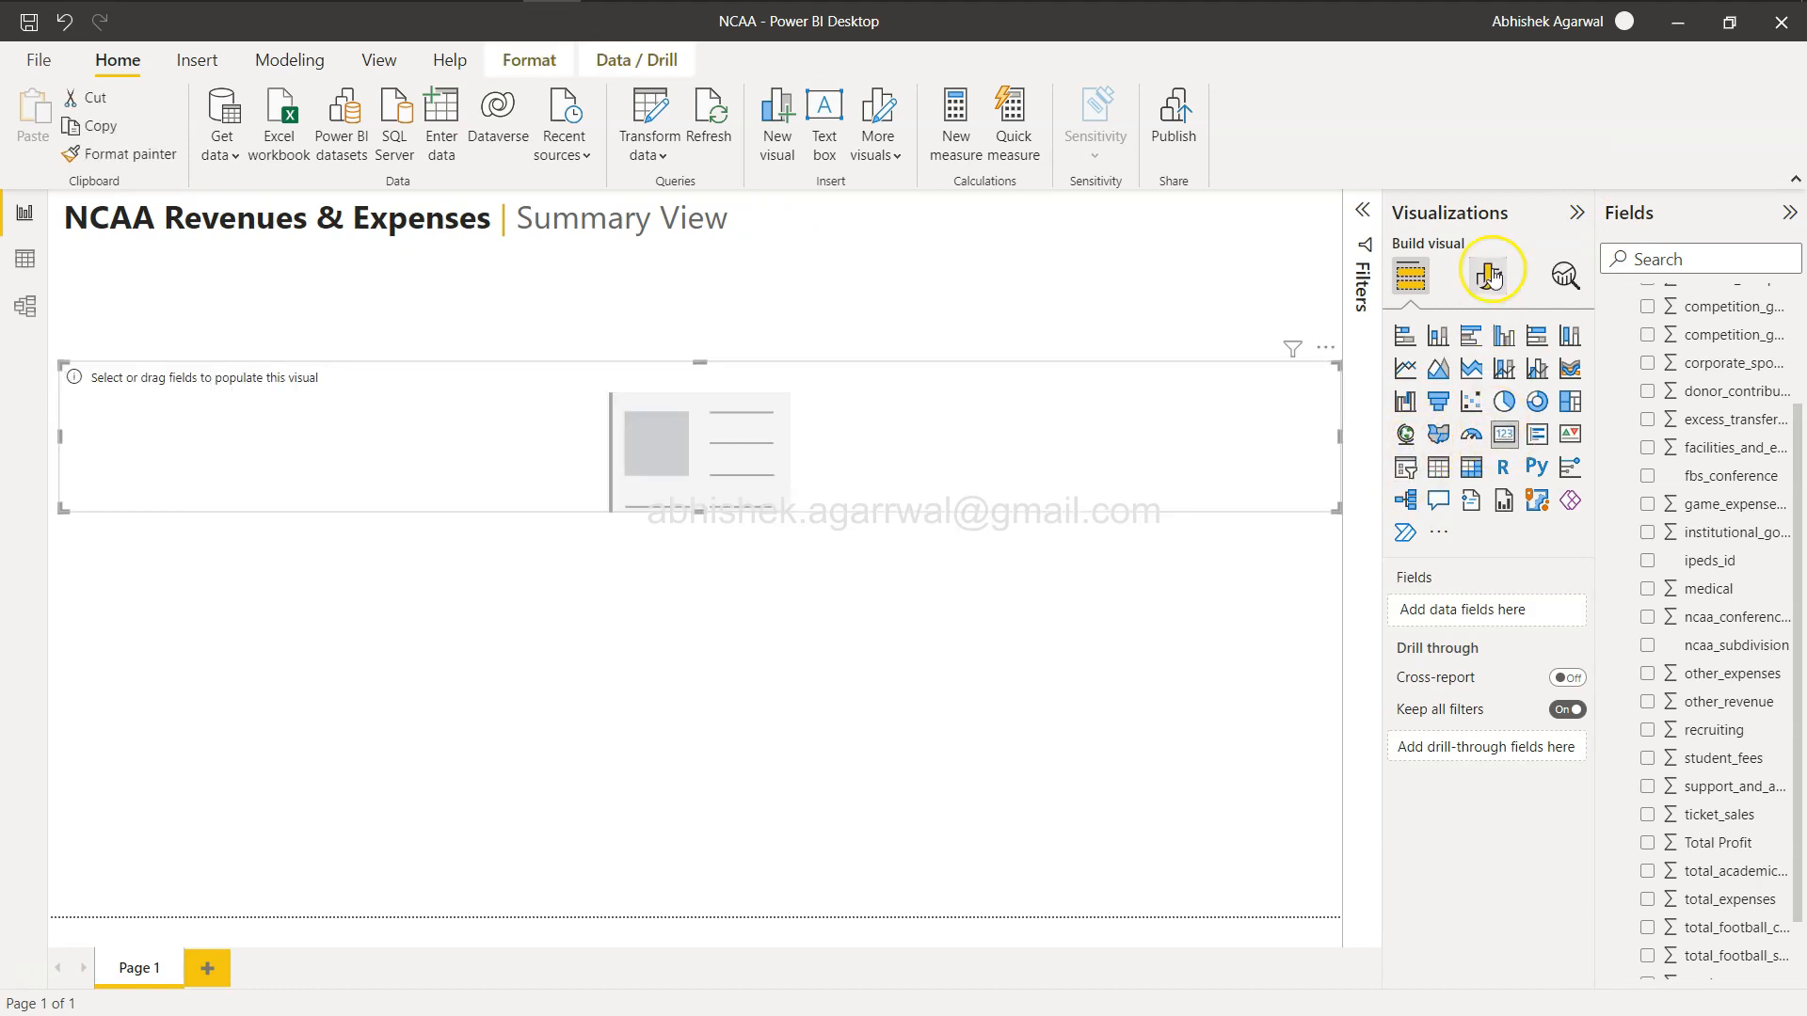
left_click(1570, 213)
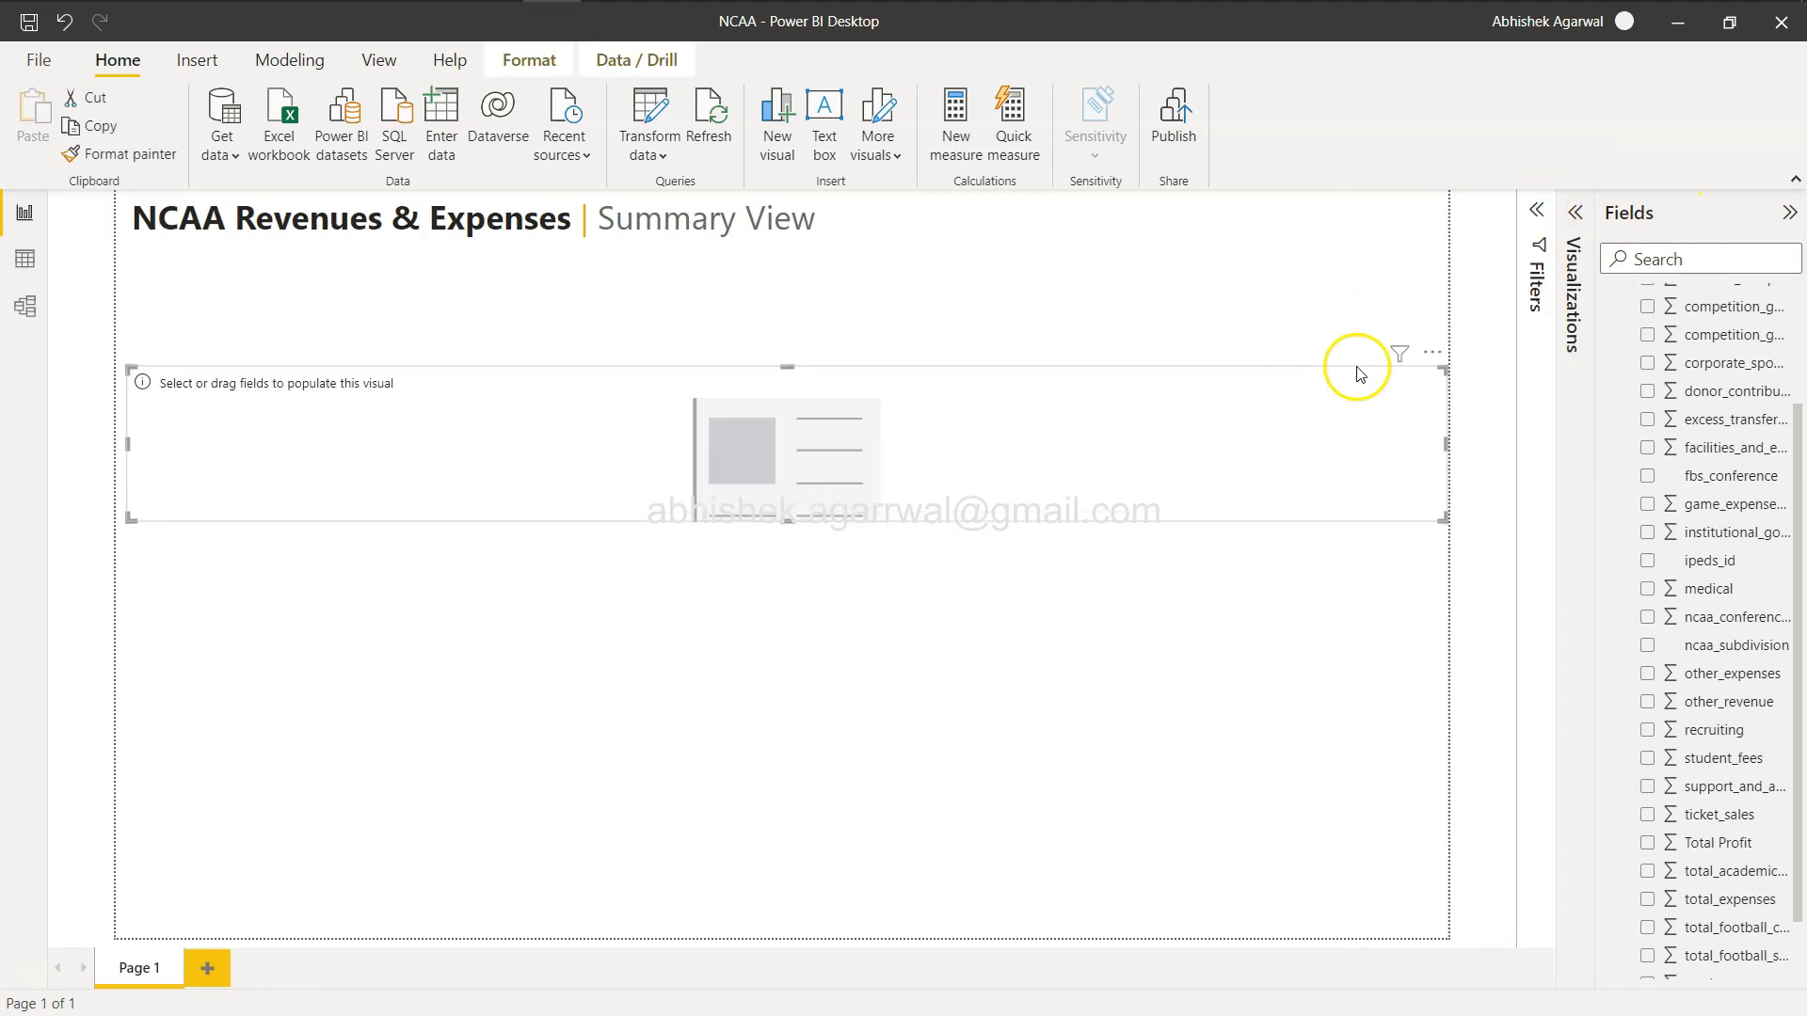
left_click_drag(1448, 444, 492, 517)
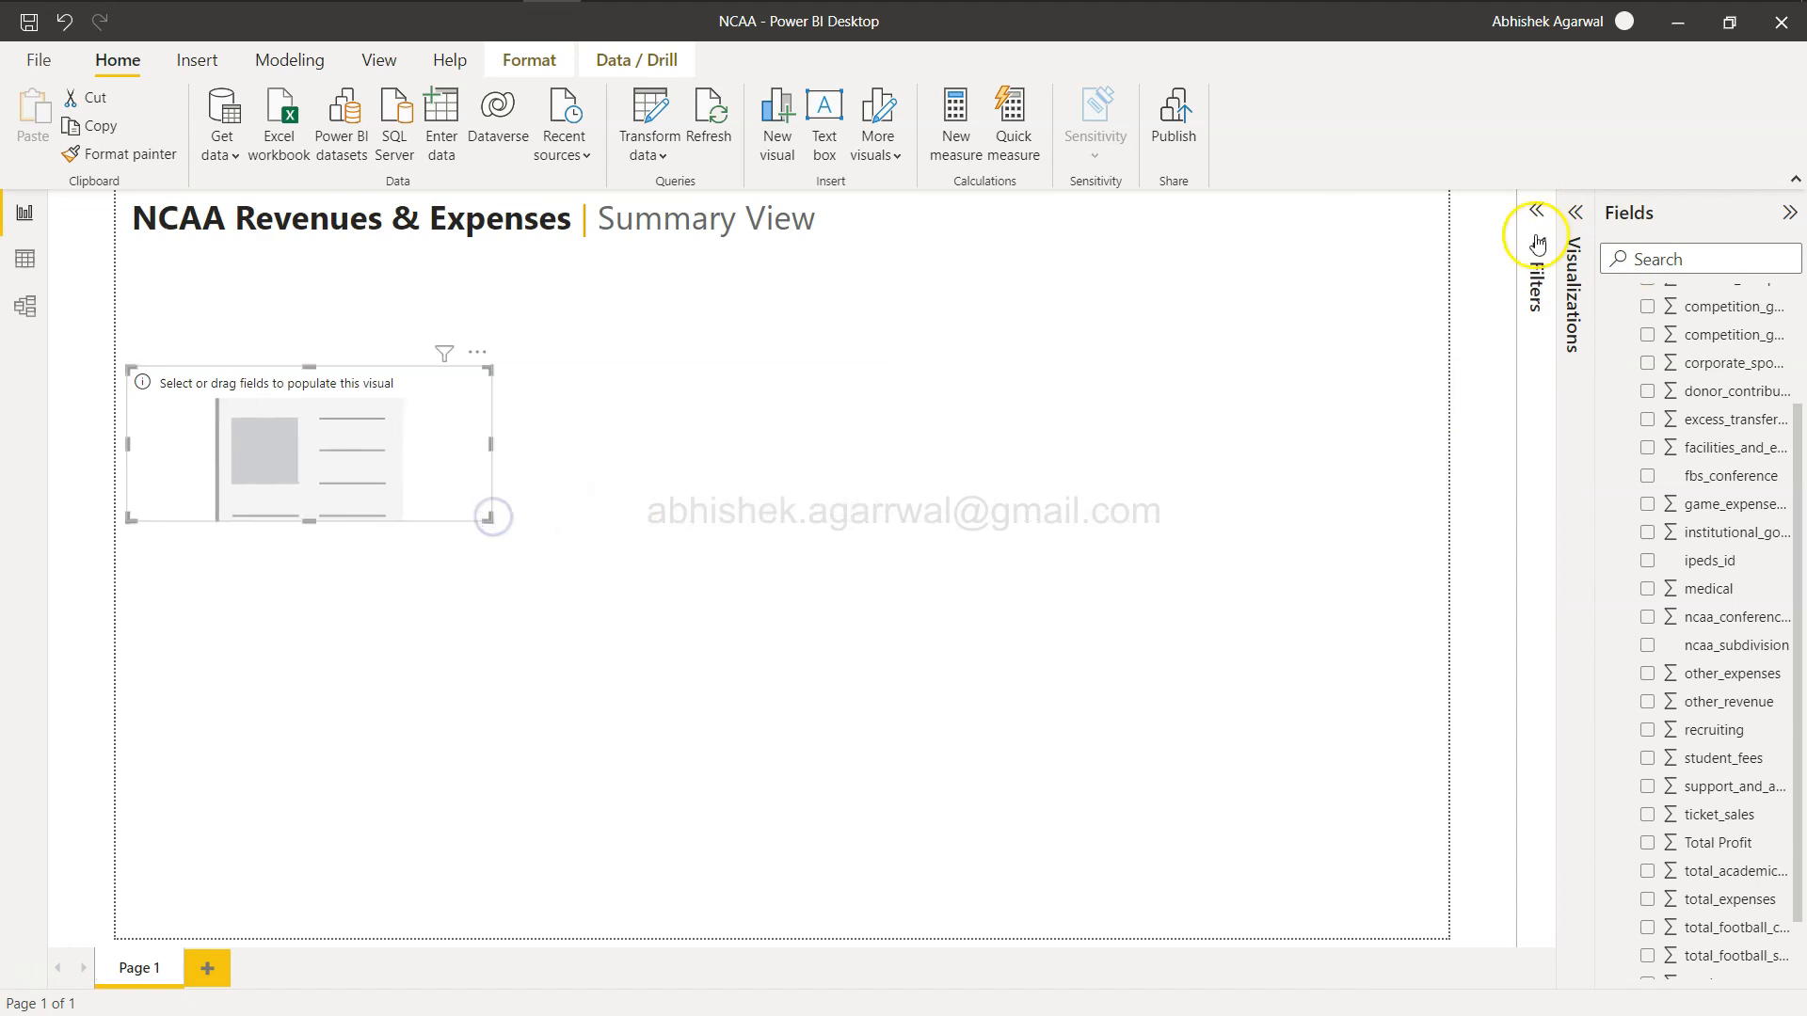
Add the total_revenues field to the card.
left_click(1574, 217)
scroll(1753, 518, "up", 3)
key("alt+Tab")
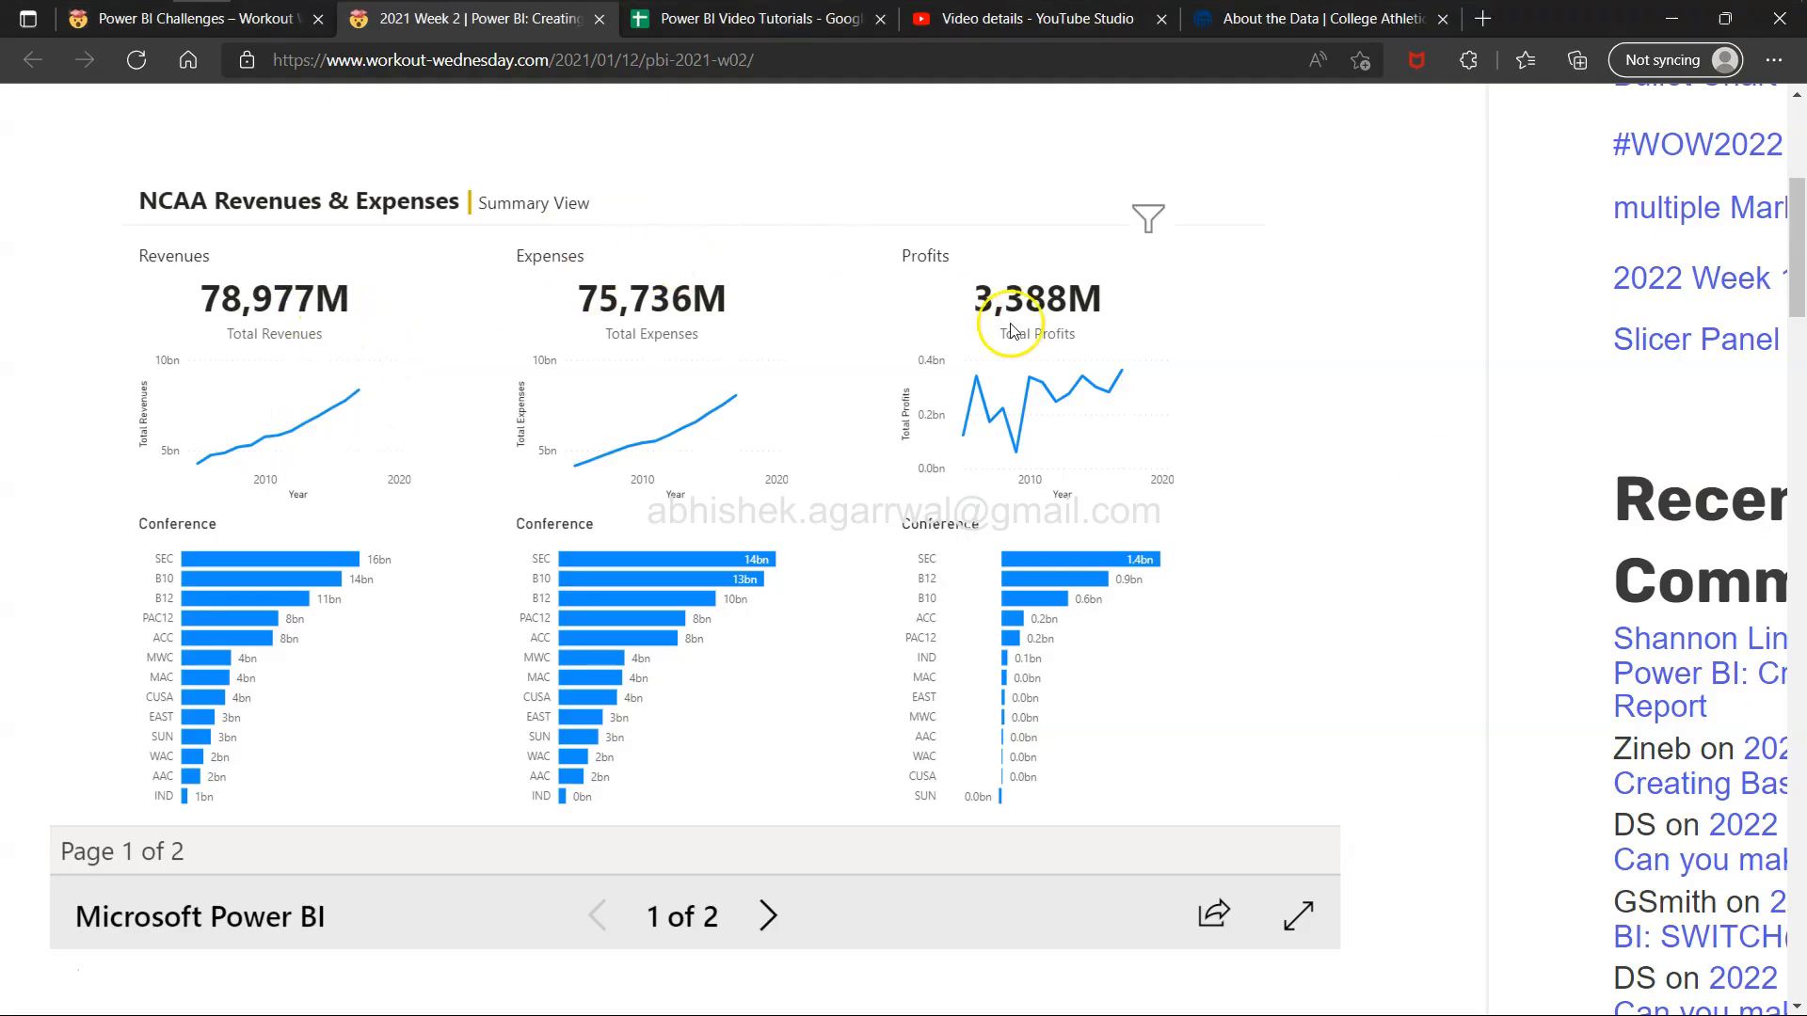
key("alt+Tab")
scroll(1684, 847, "down", 3)
left_click_drag(1702, 918, 1476, 608)
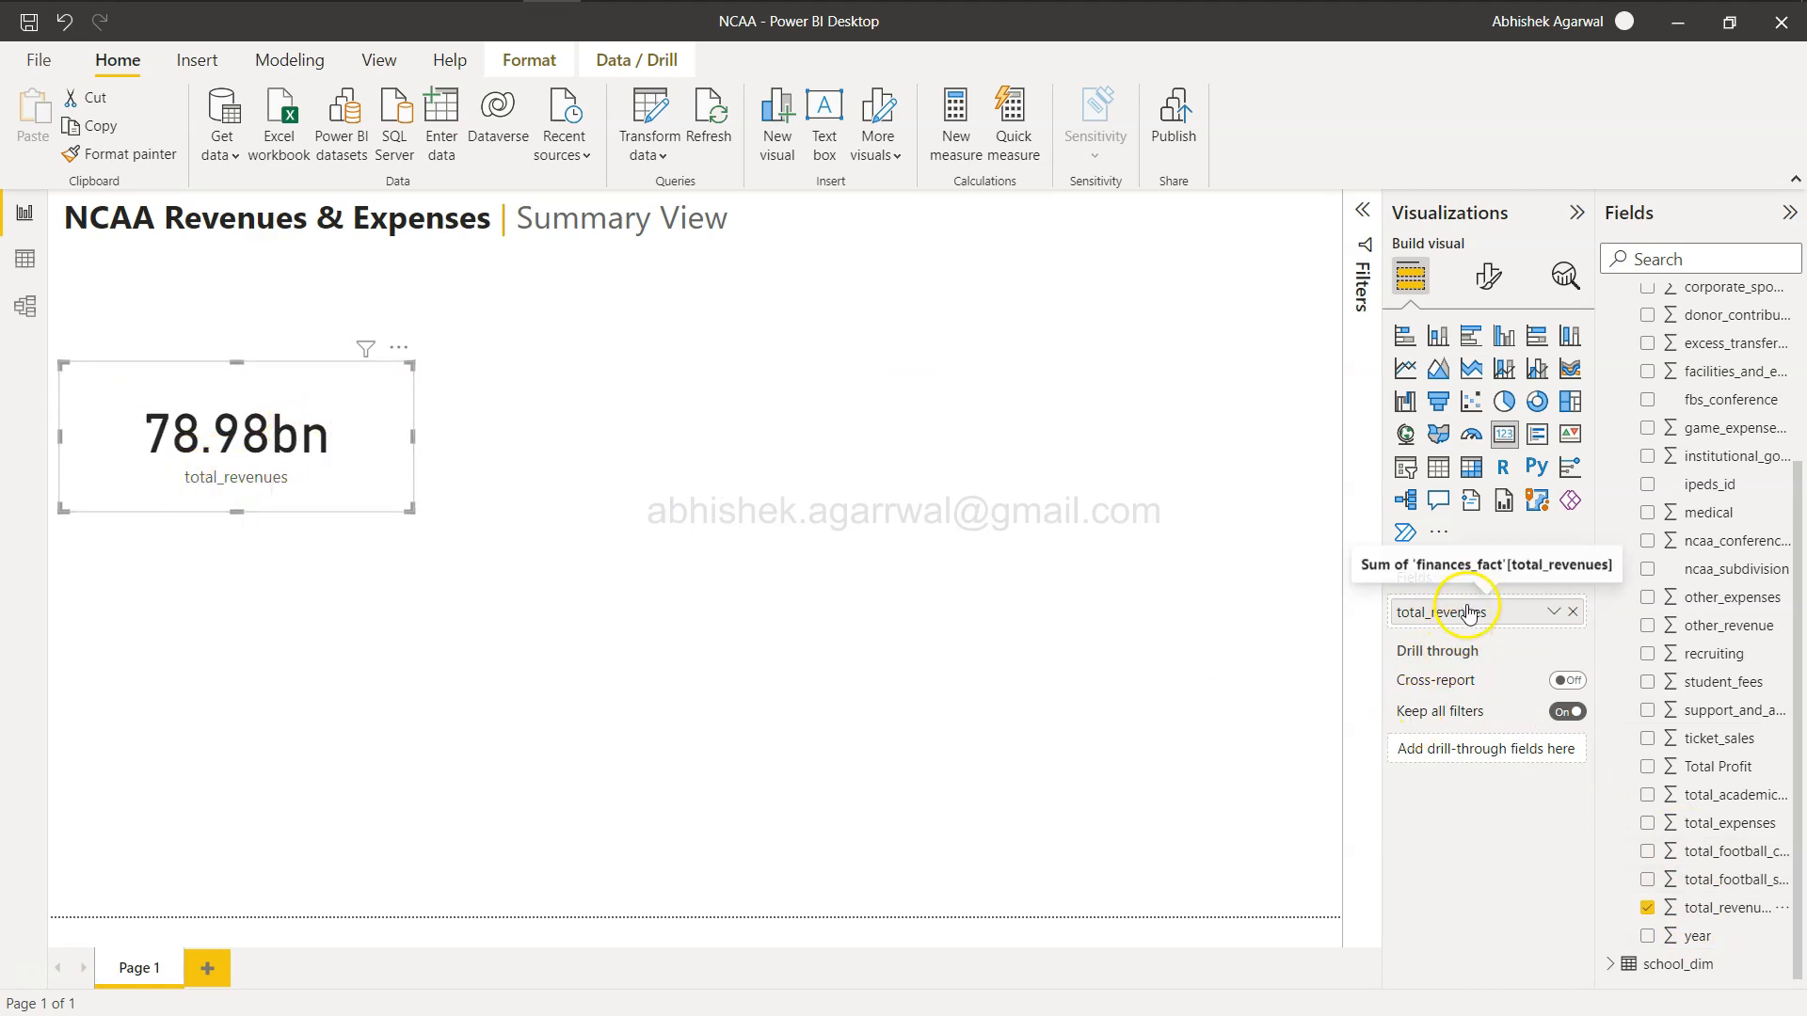
Rename the card's field to Total Revenues.
key("alt+Tab")
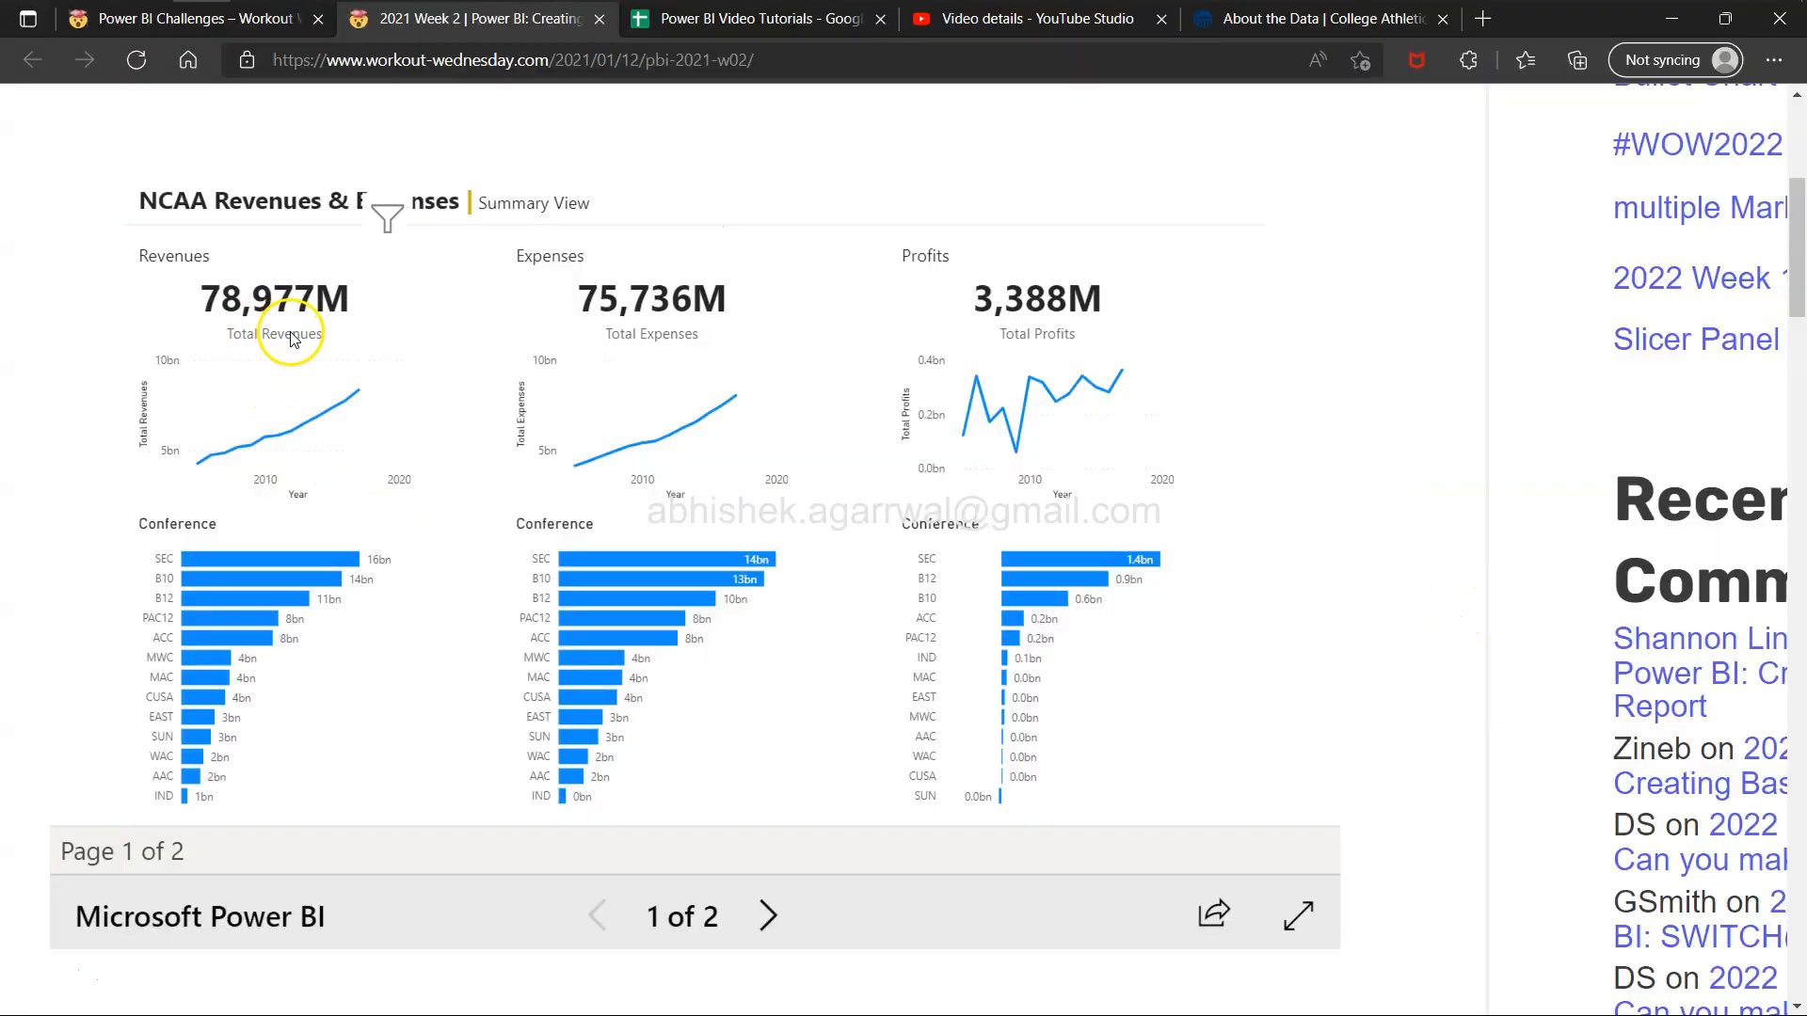
key("alt+Tab")
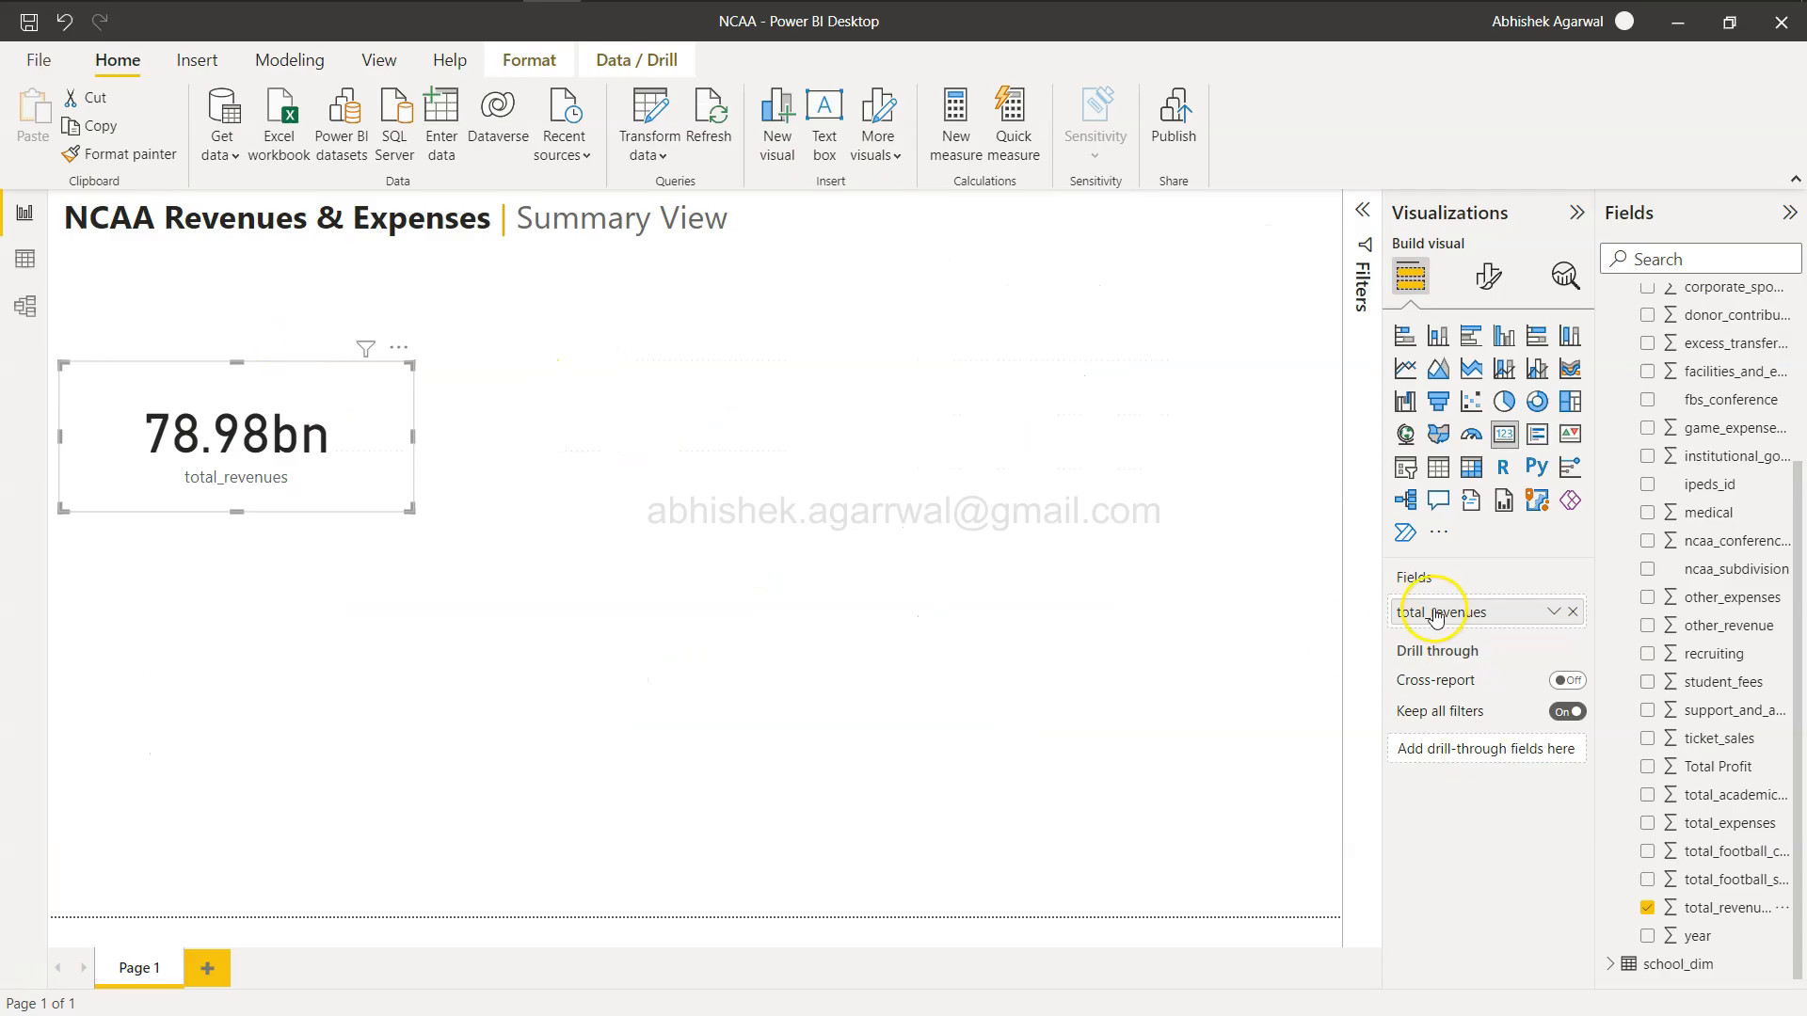
double_click(1436, 616)
type("Totl")
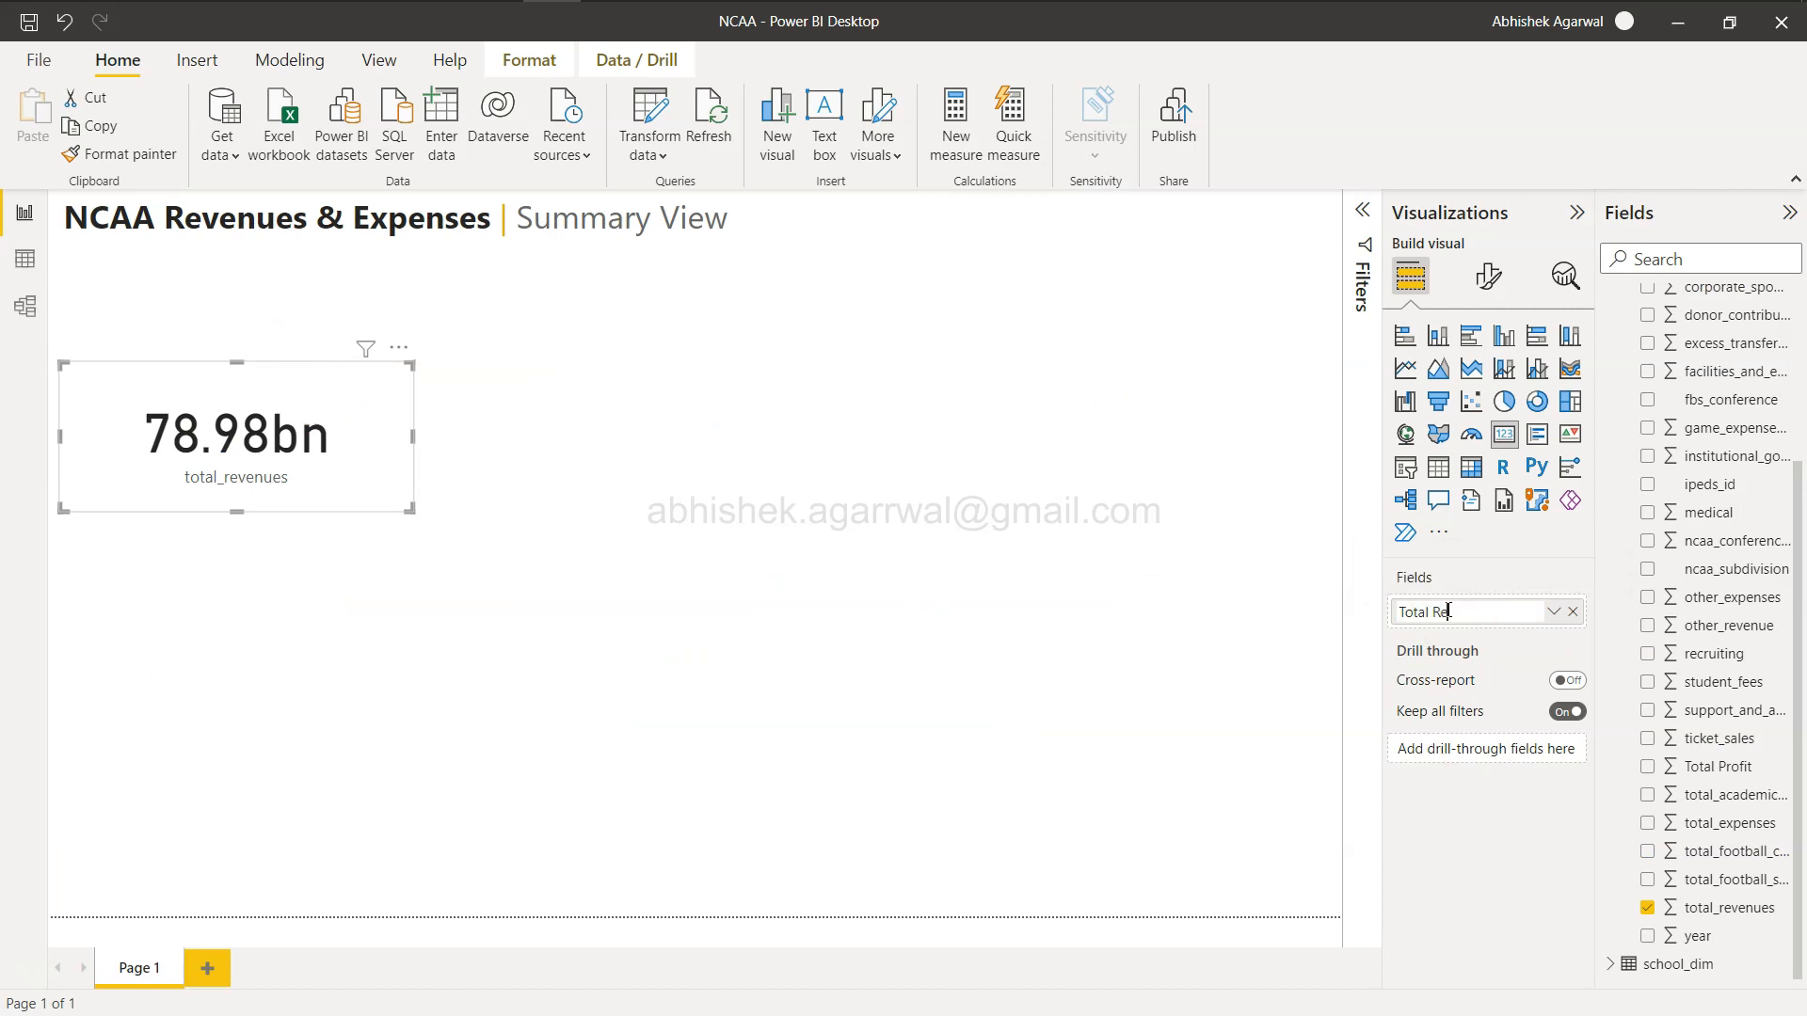
key("Return")
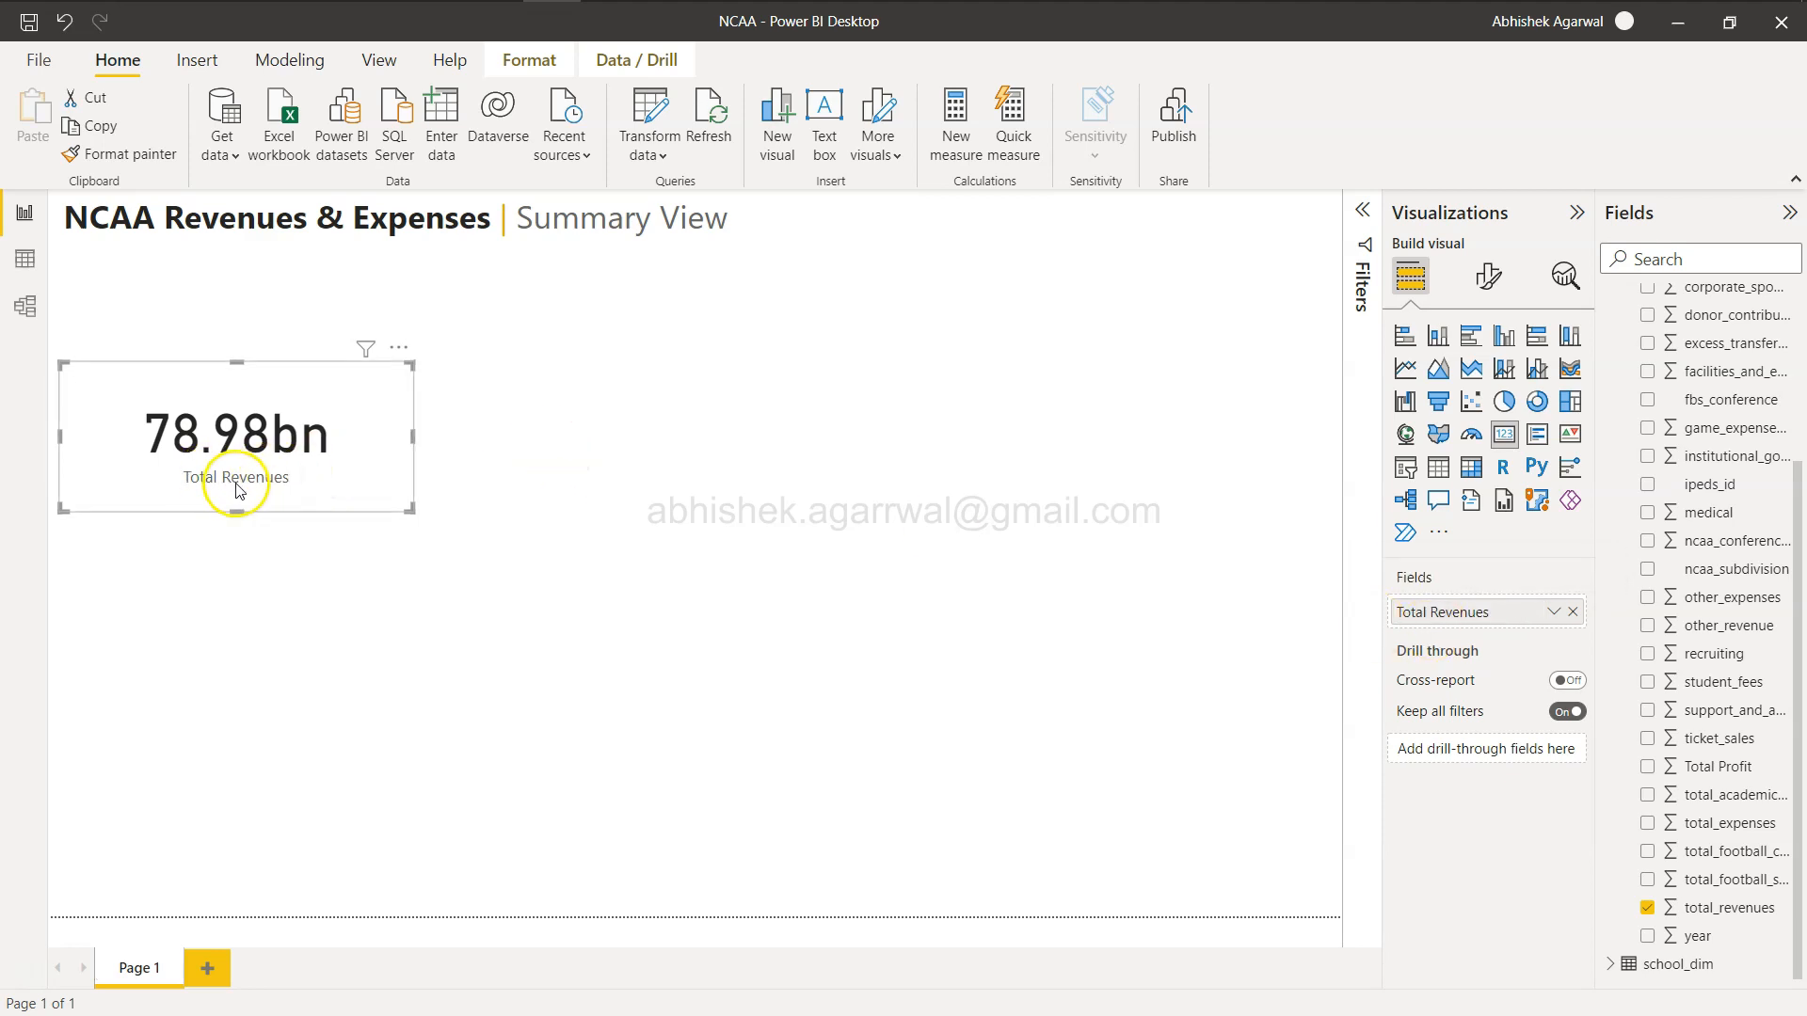
Set the card's callout value display units to Millions with 0 decimal places.
key("alt+Tab")
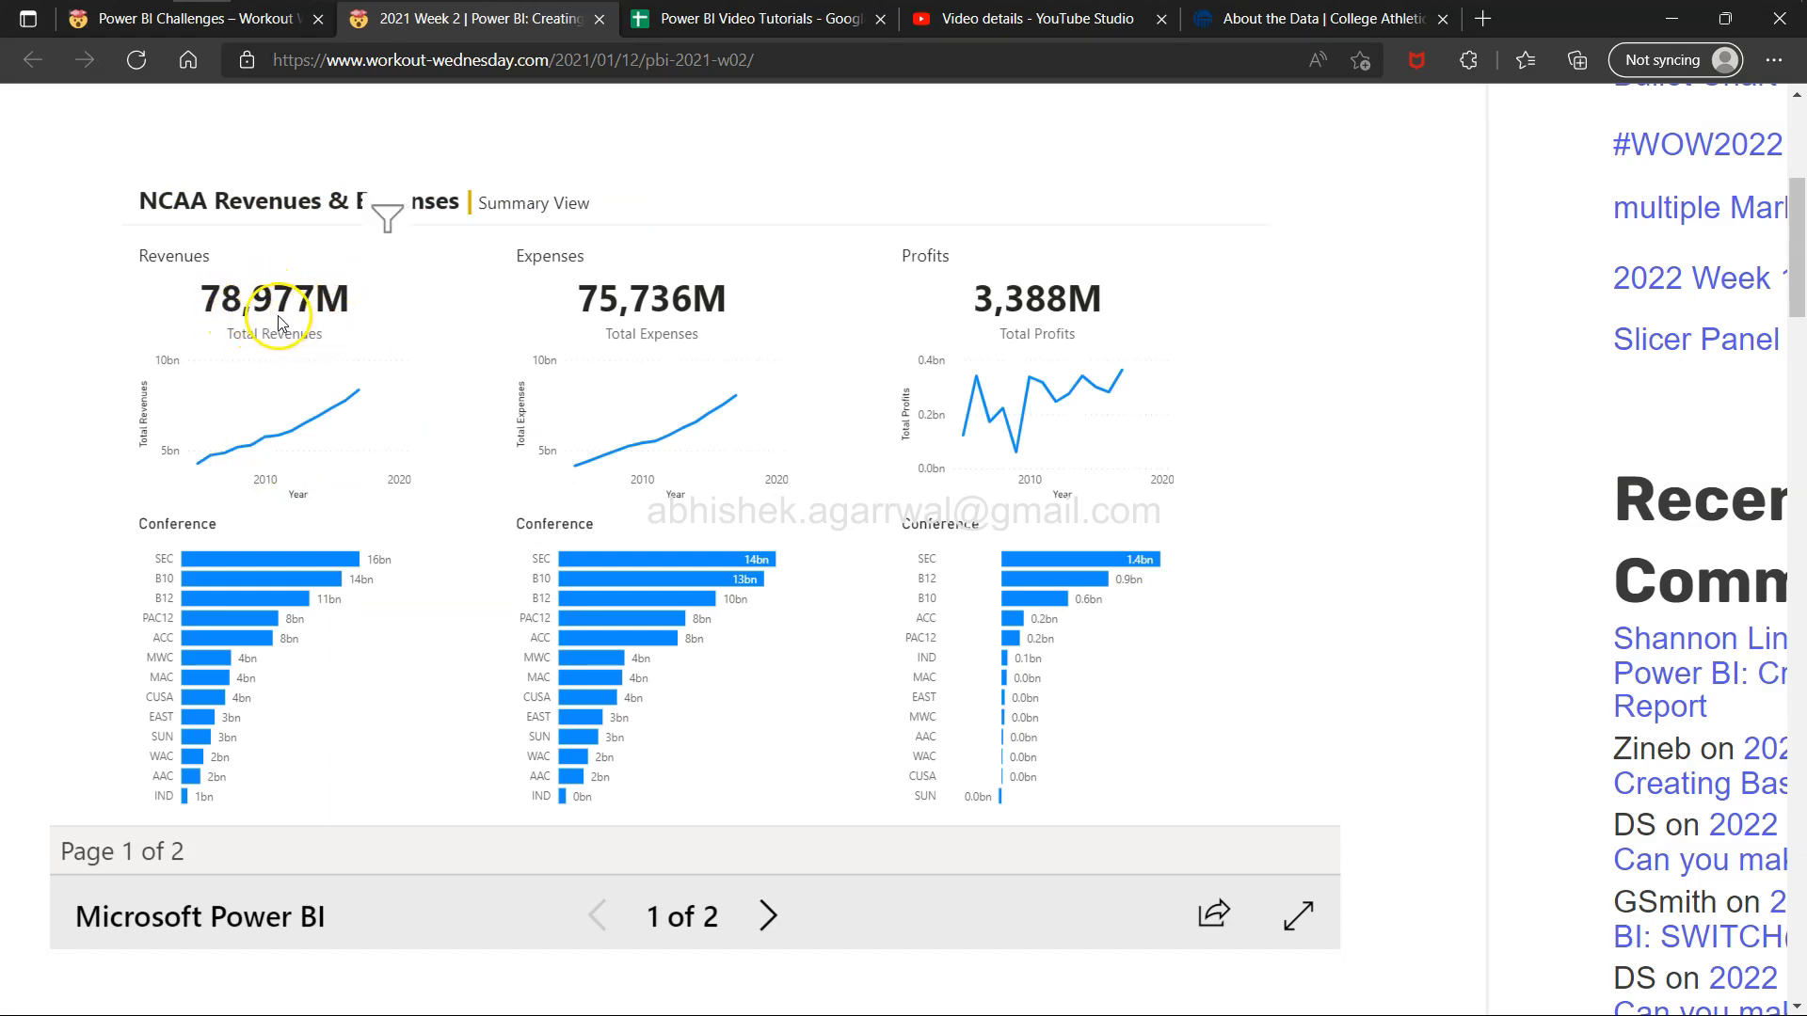
key("alt+Tab")
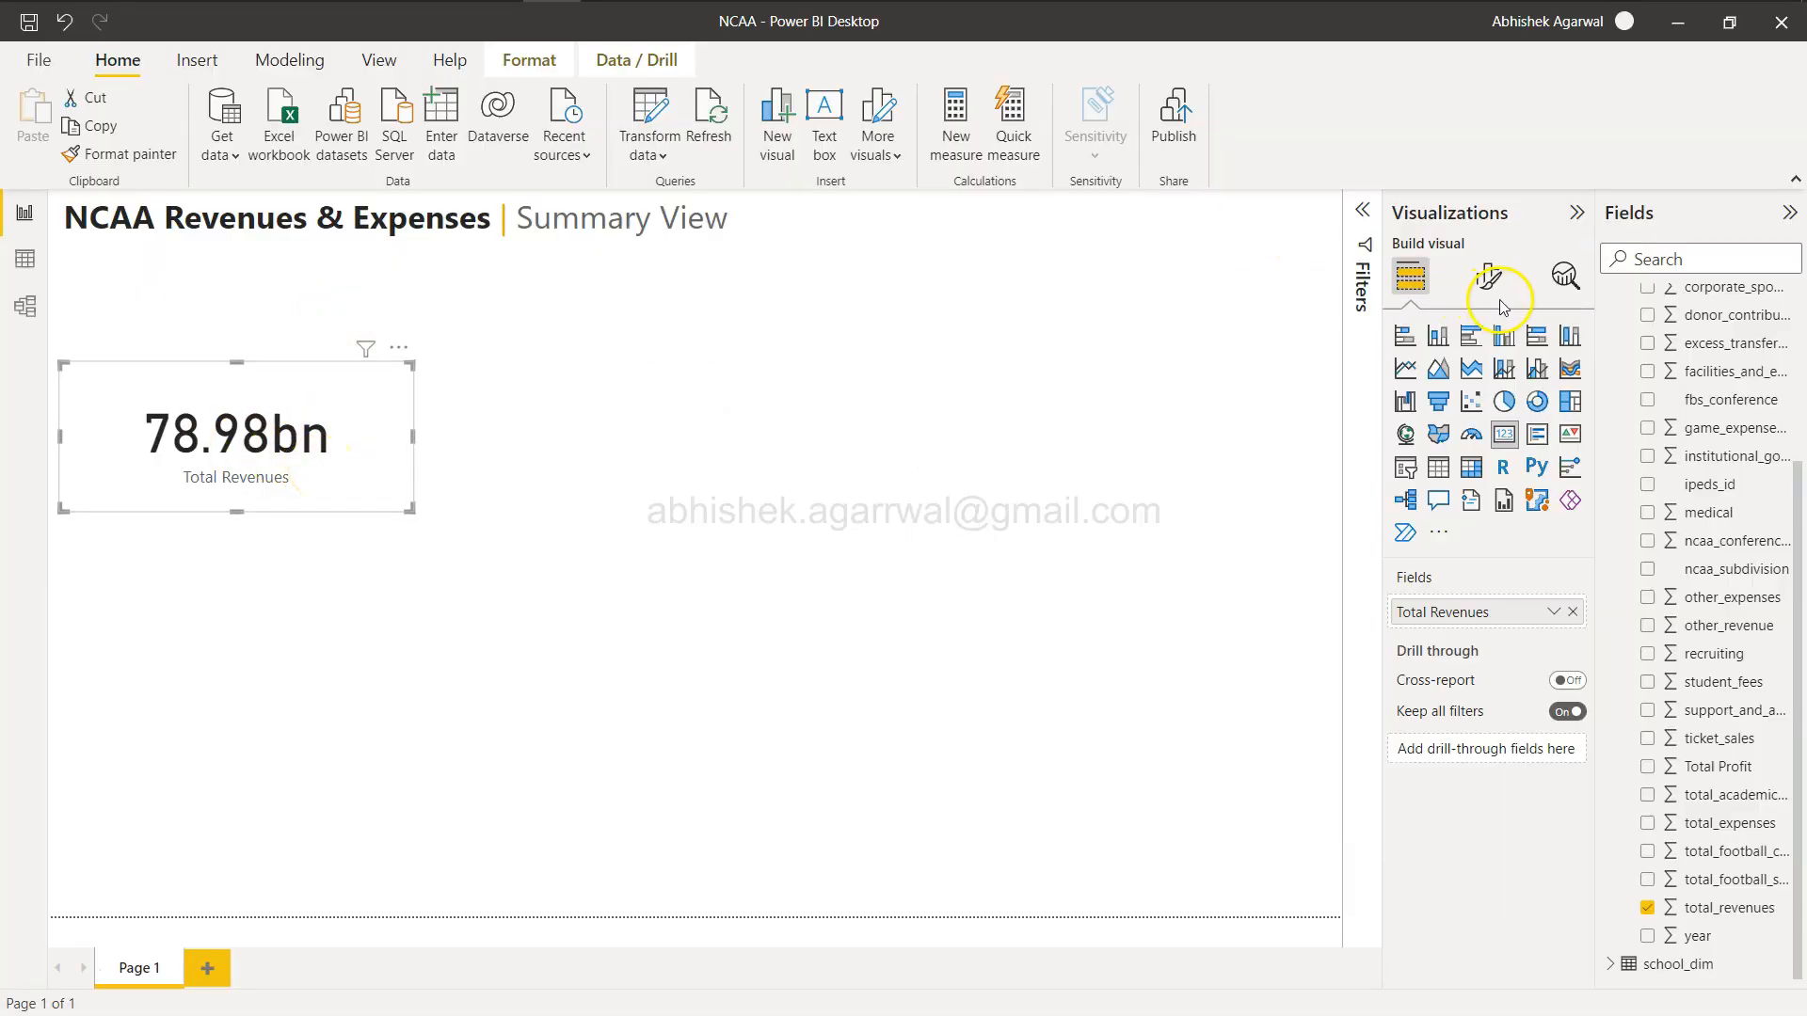
left_click(1488, 278)
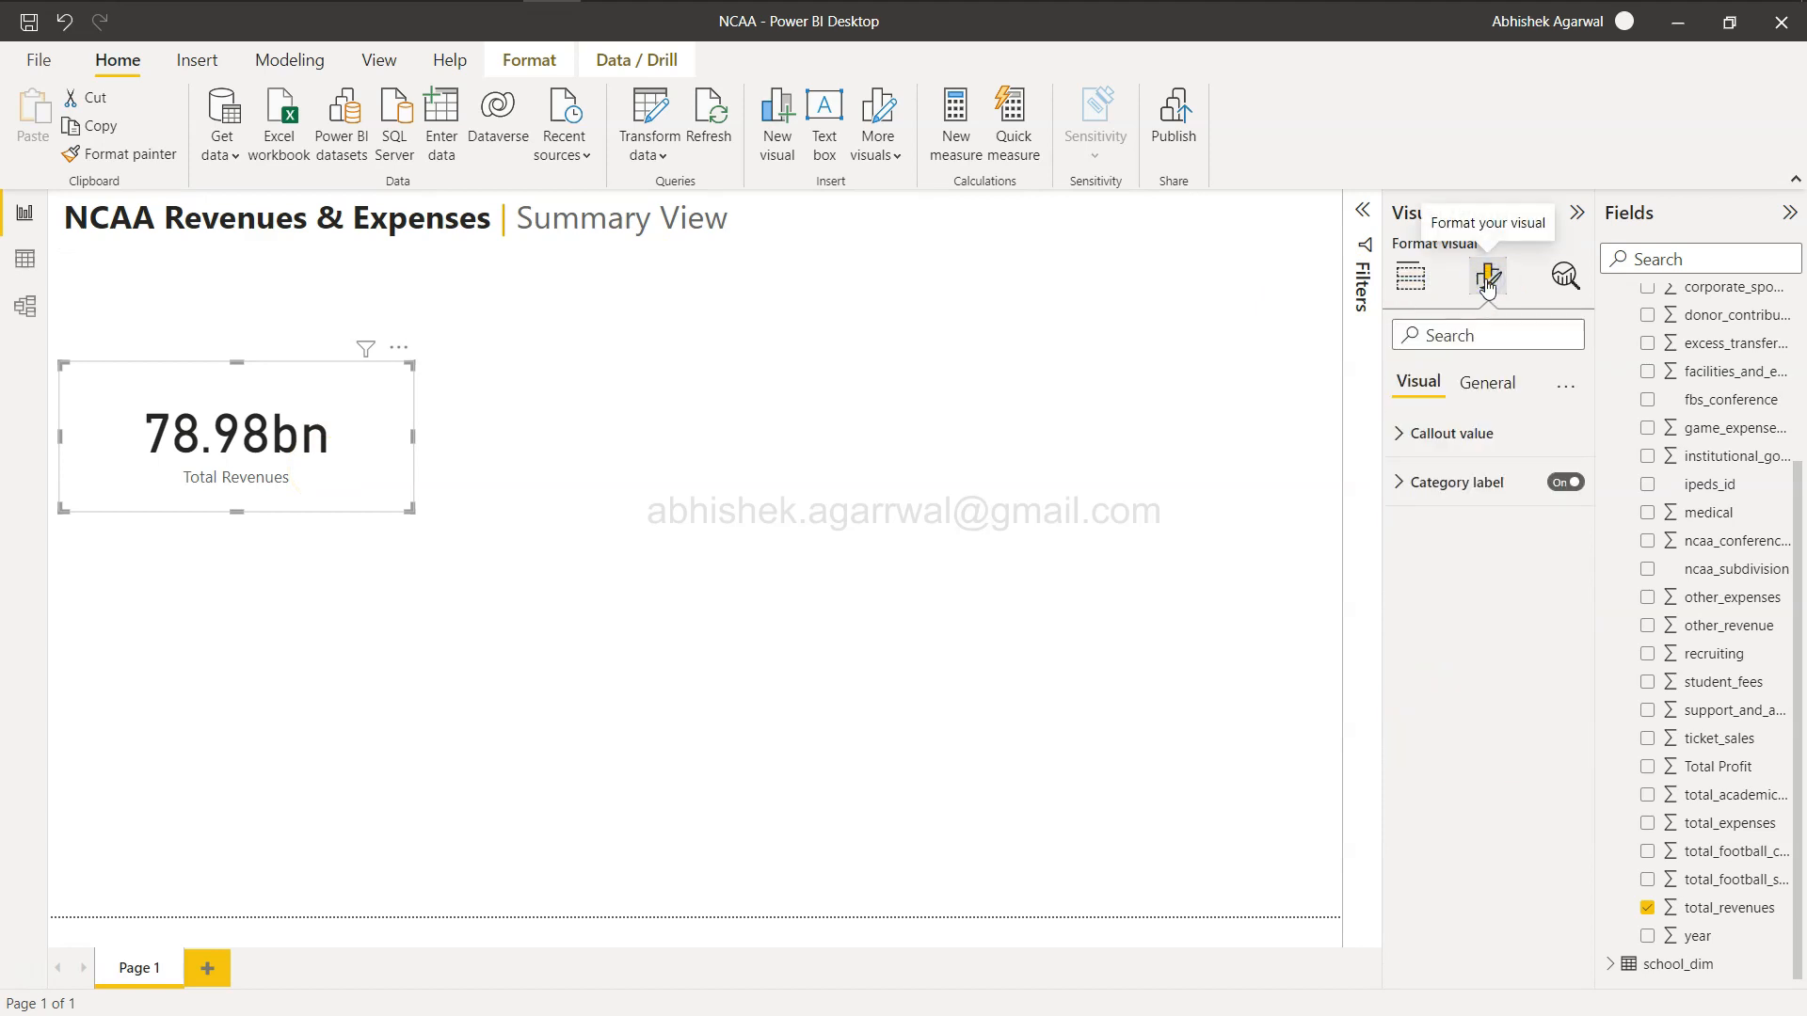
left_click(1409, 437)
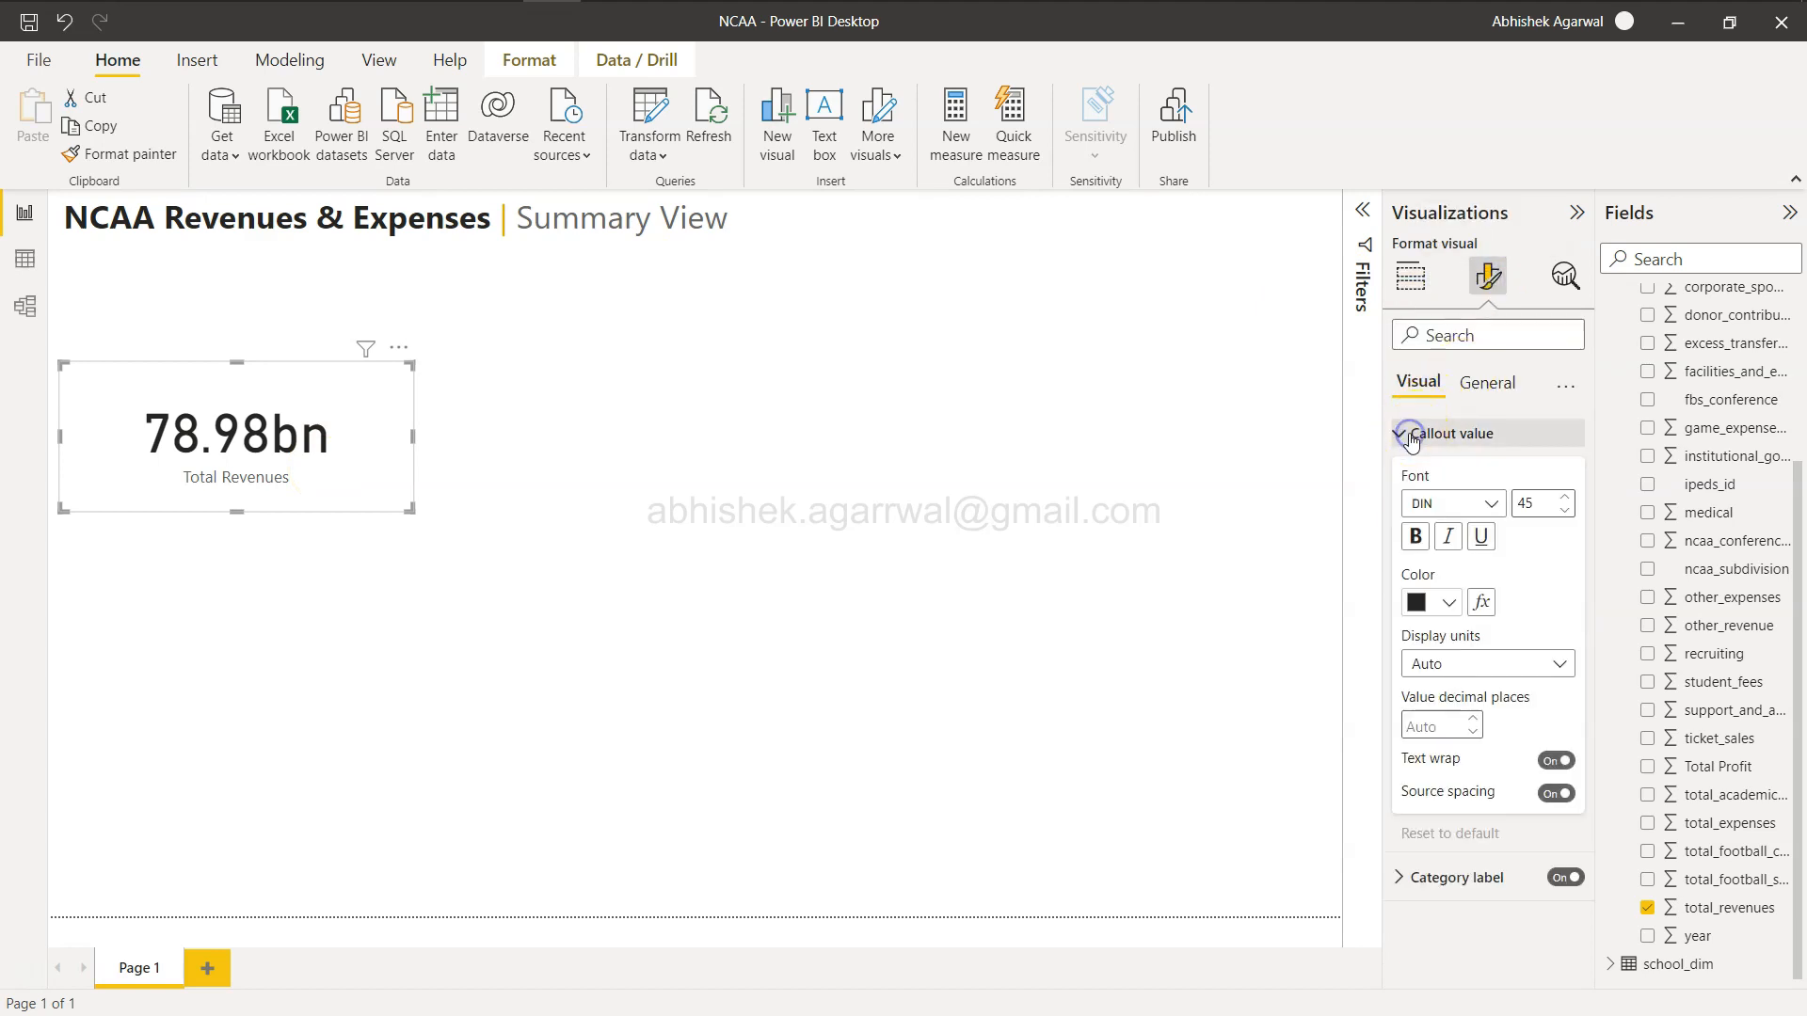
left_click(1454, 665)
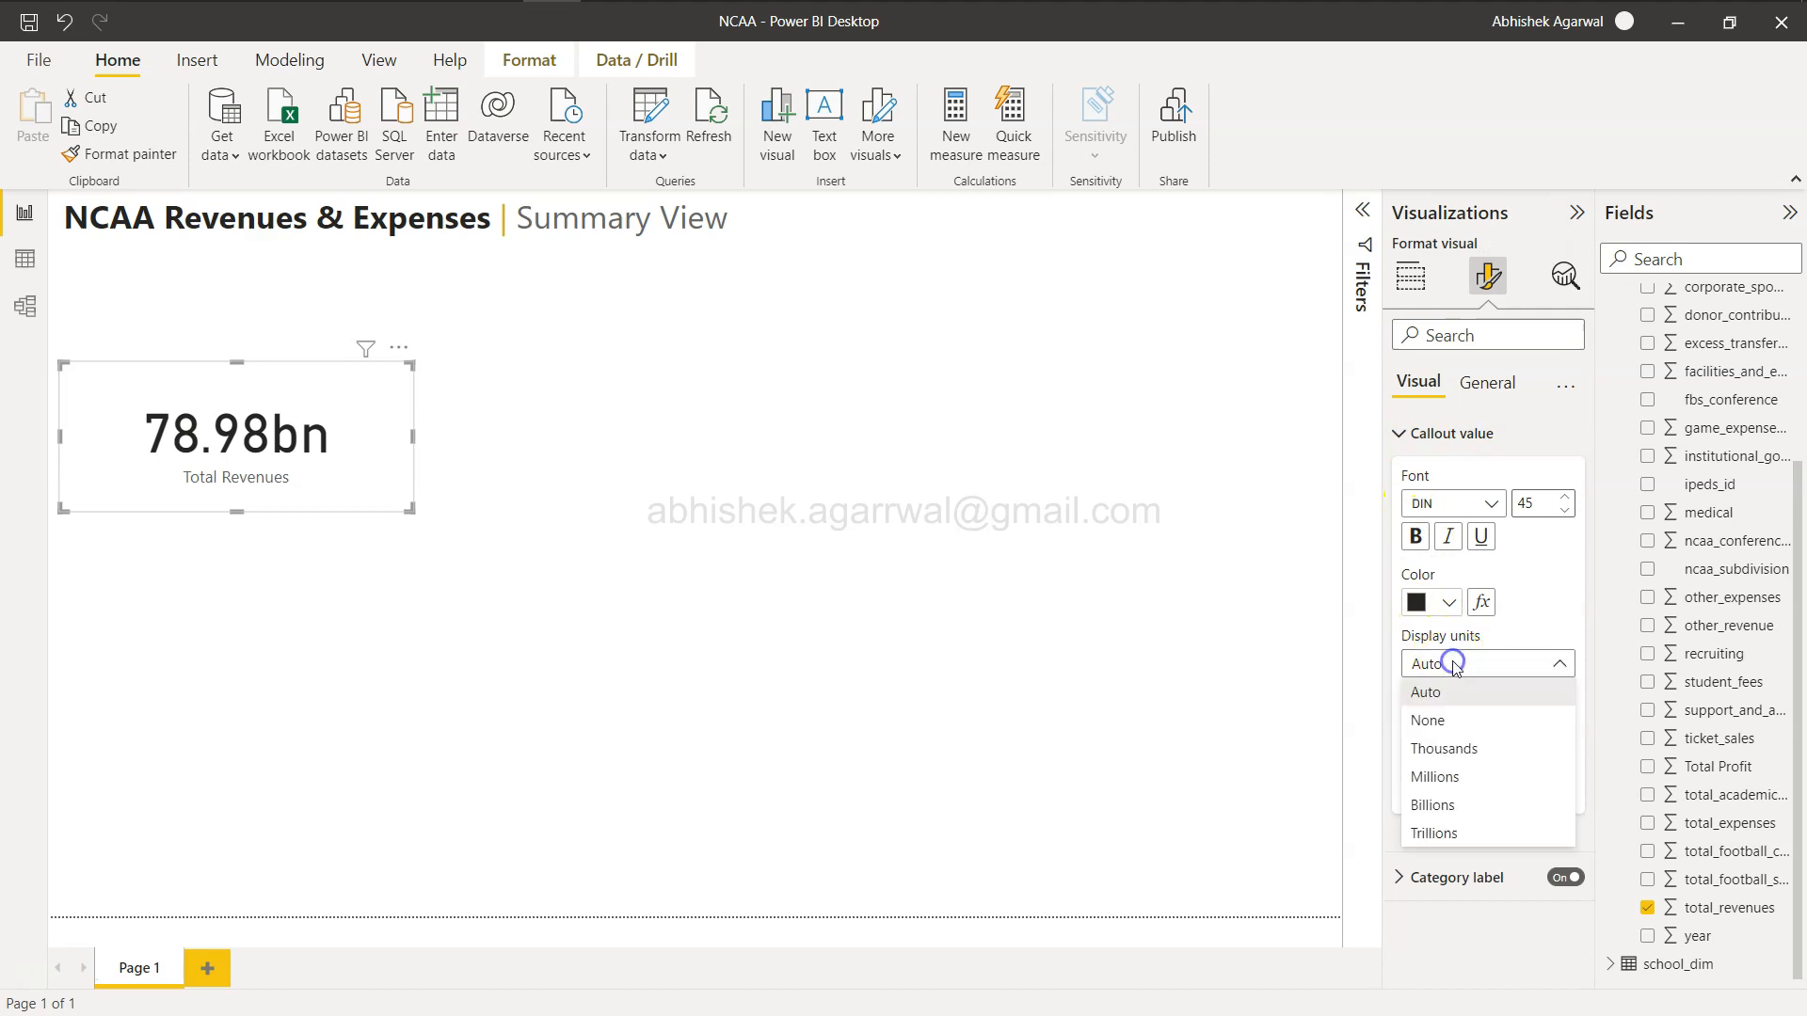
left_click(1461, 789)
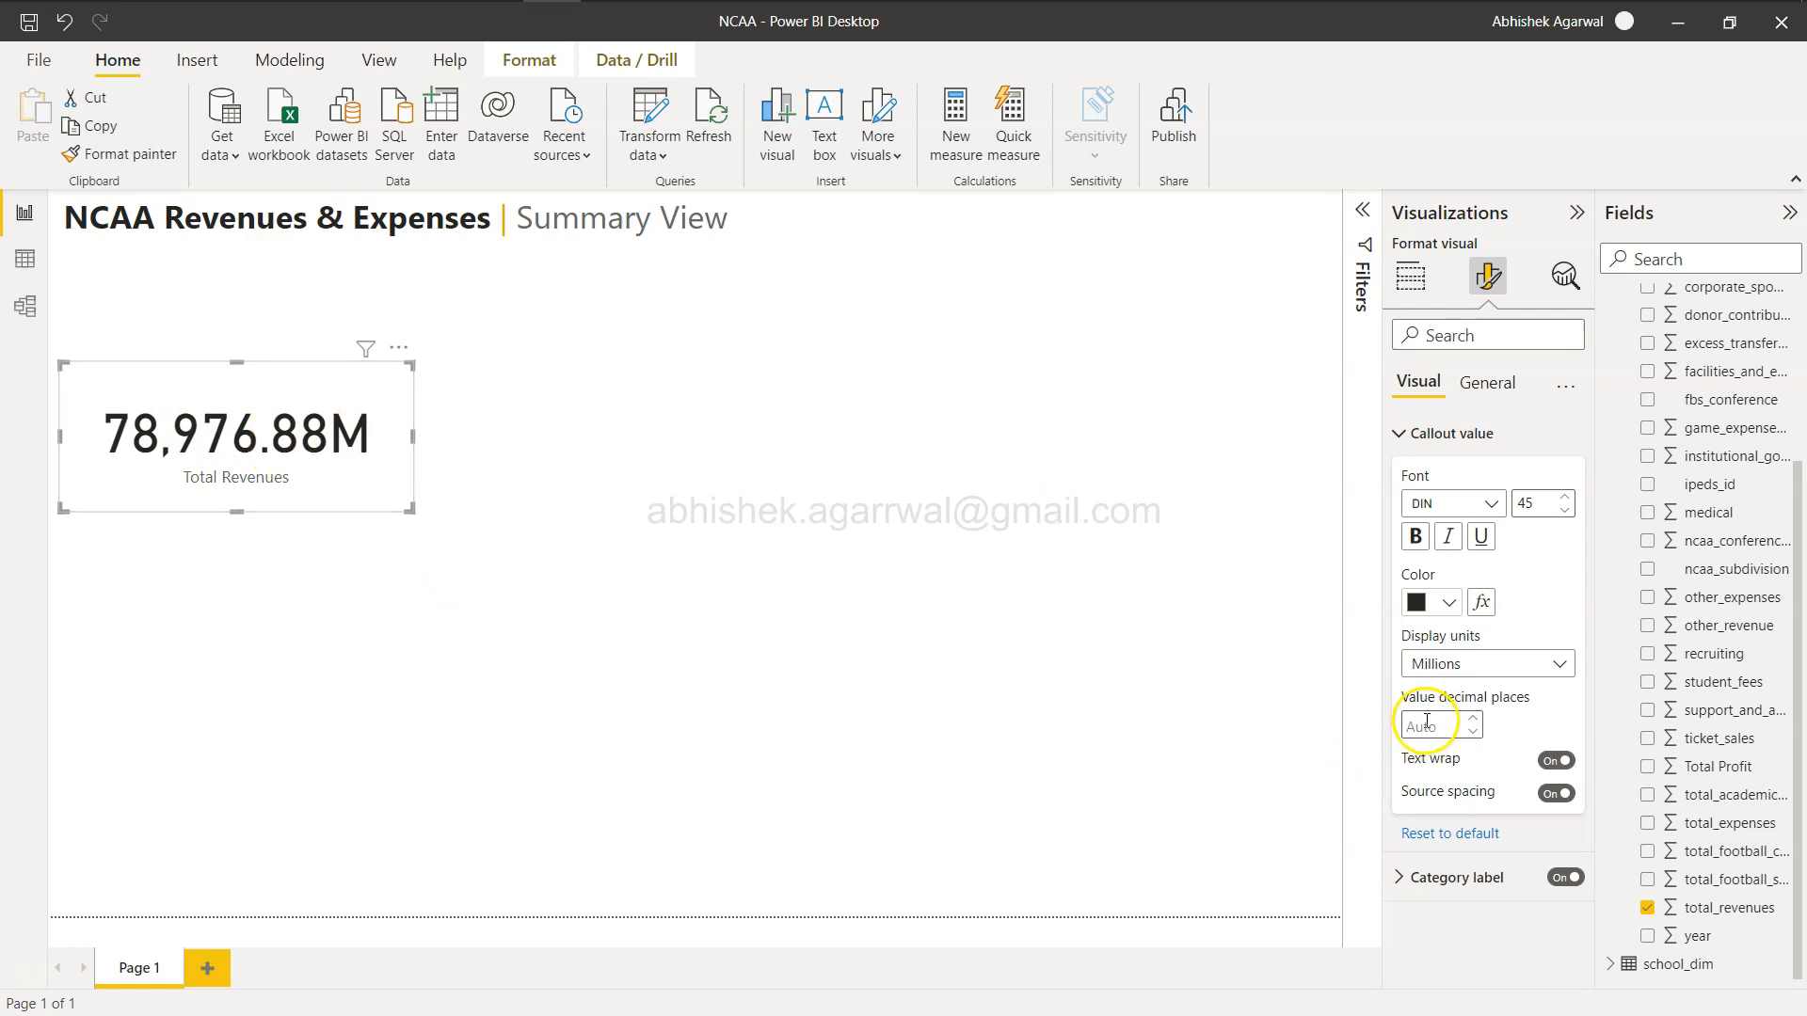
type("0")
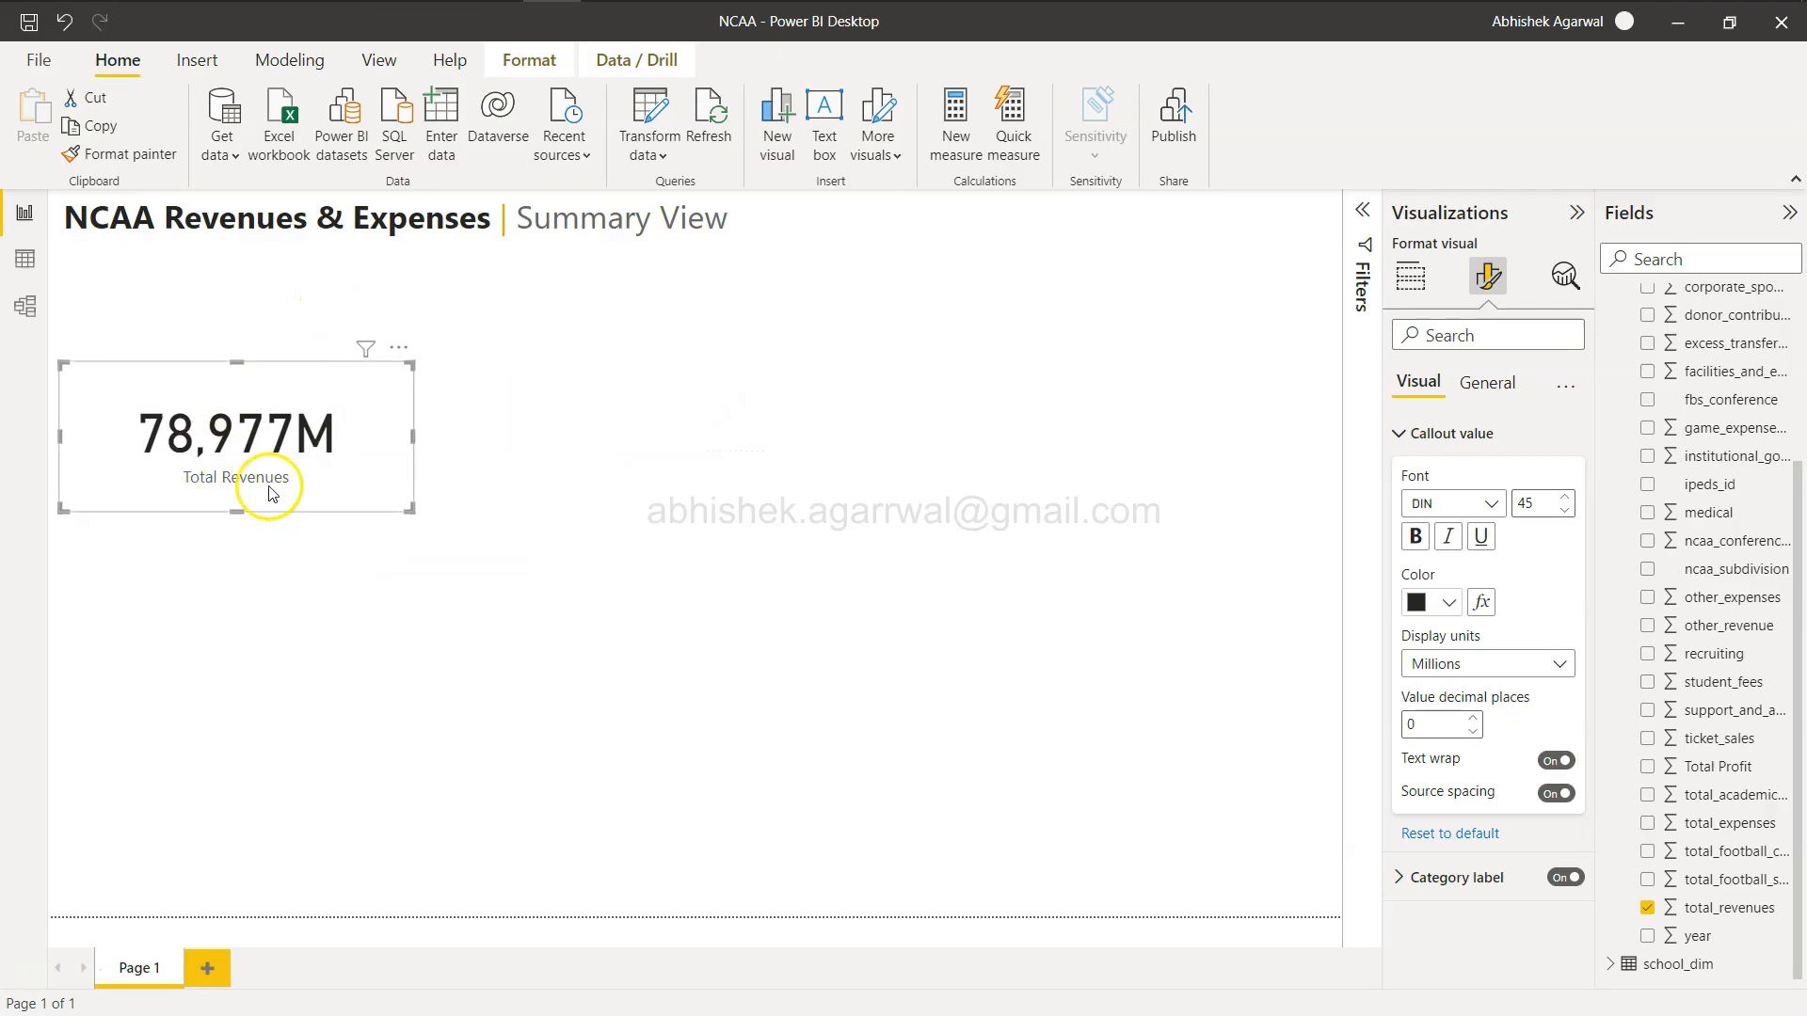
Bold the card's callout value and set its font size to 42.
left_click(1415, 544)
left_click(1567, 509)
left_click(1567, 509)
left_click(1567, 509)
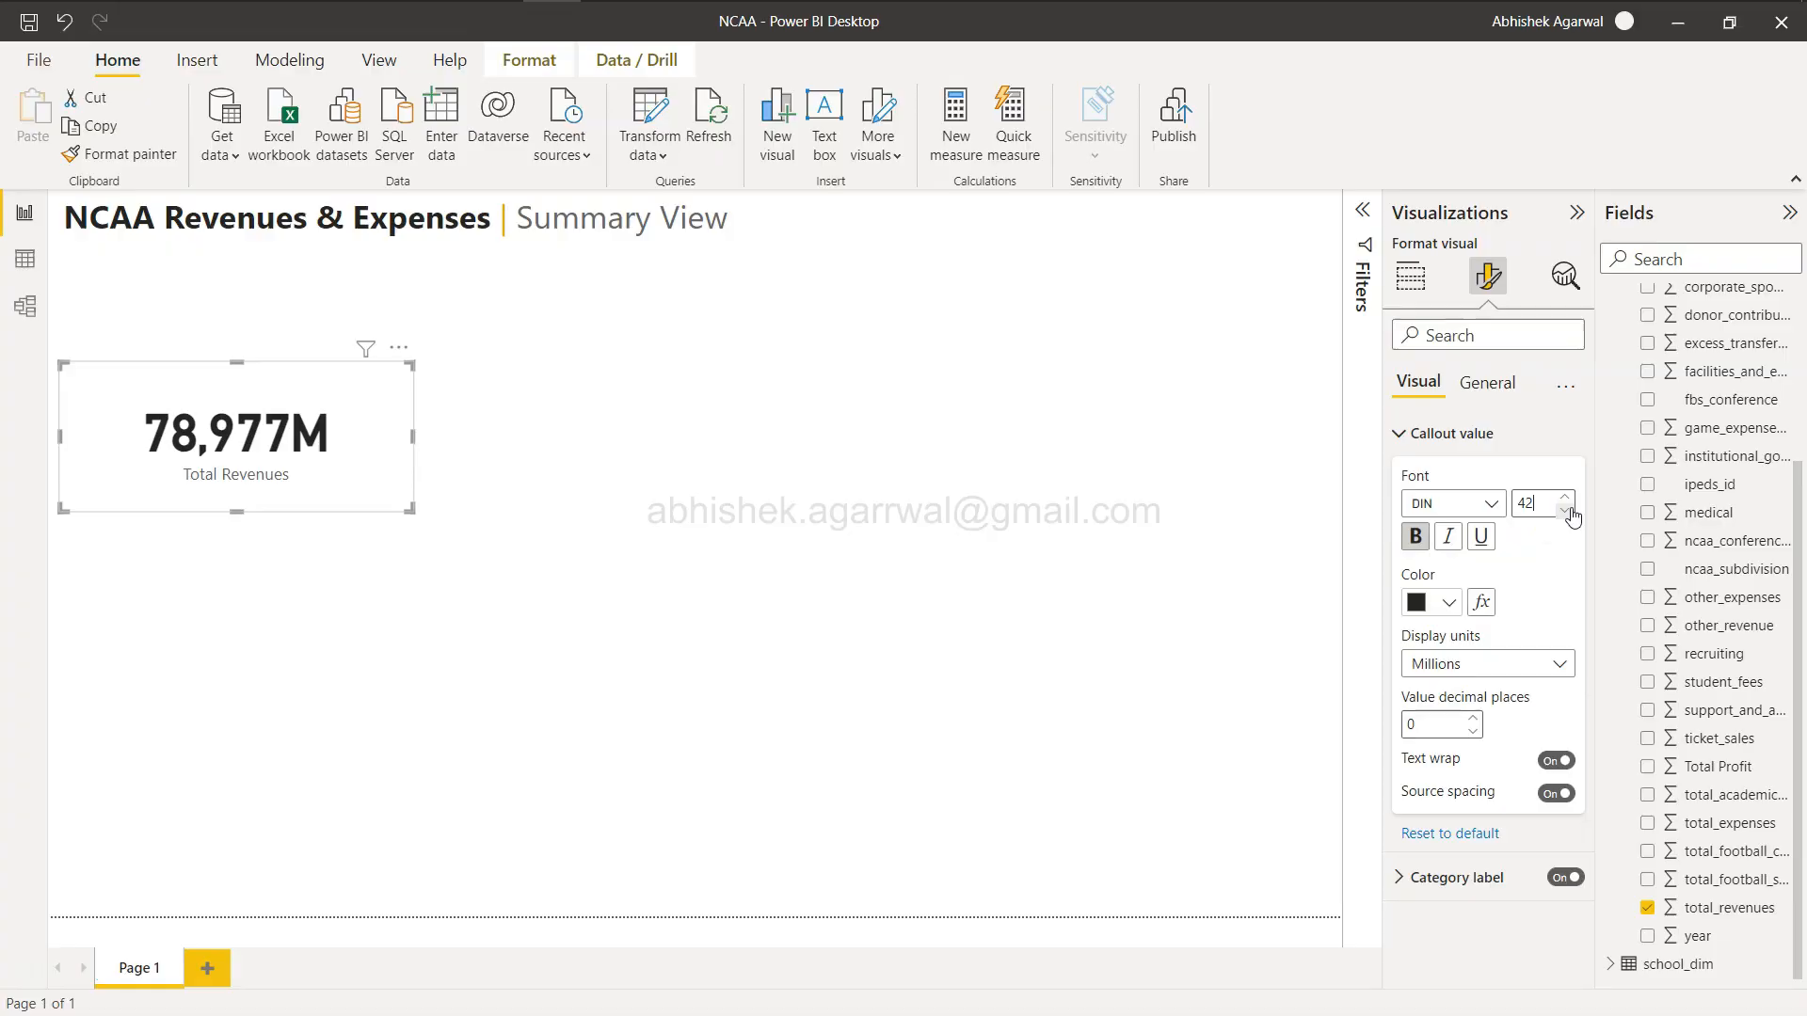
key("alt+Tab")
key("alt+Tab")
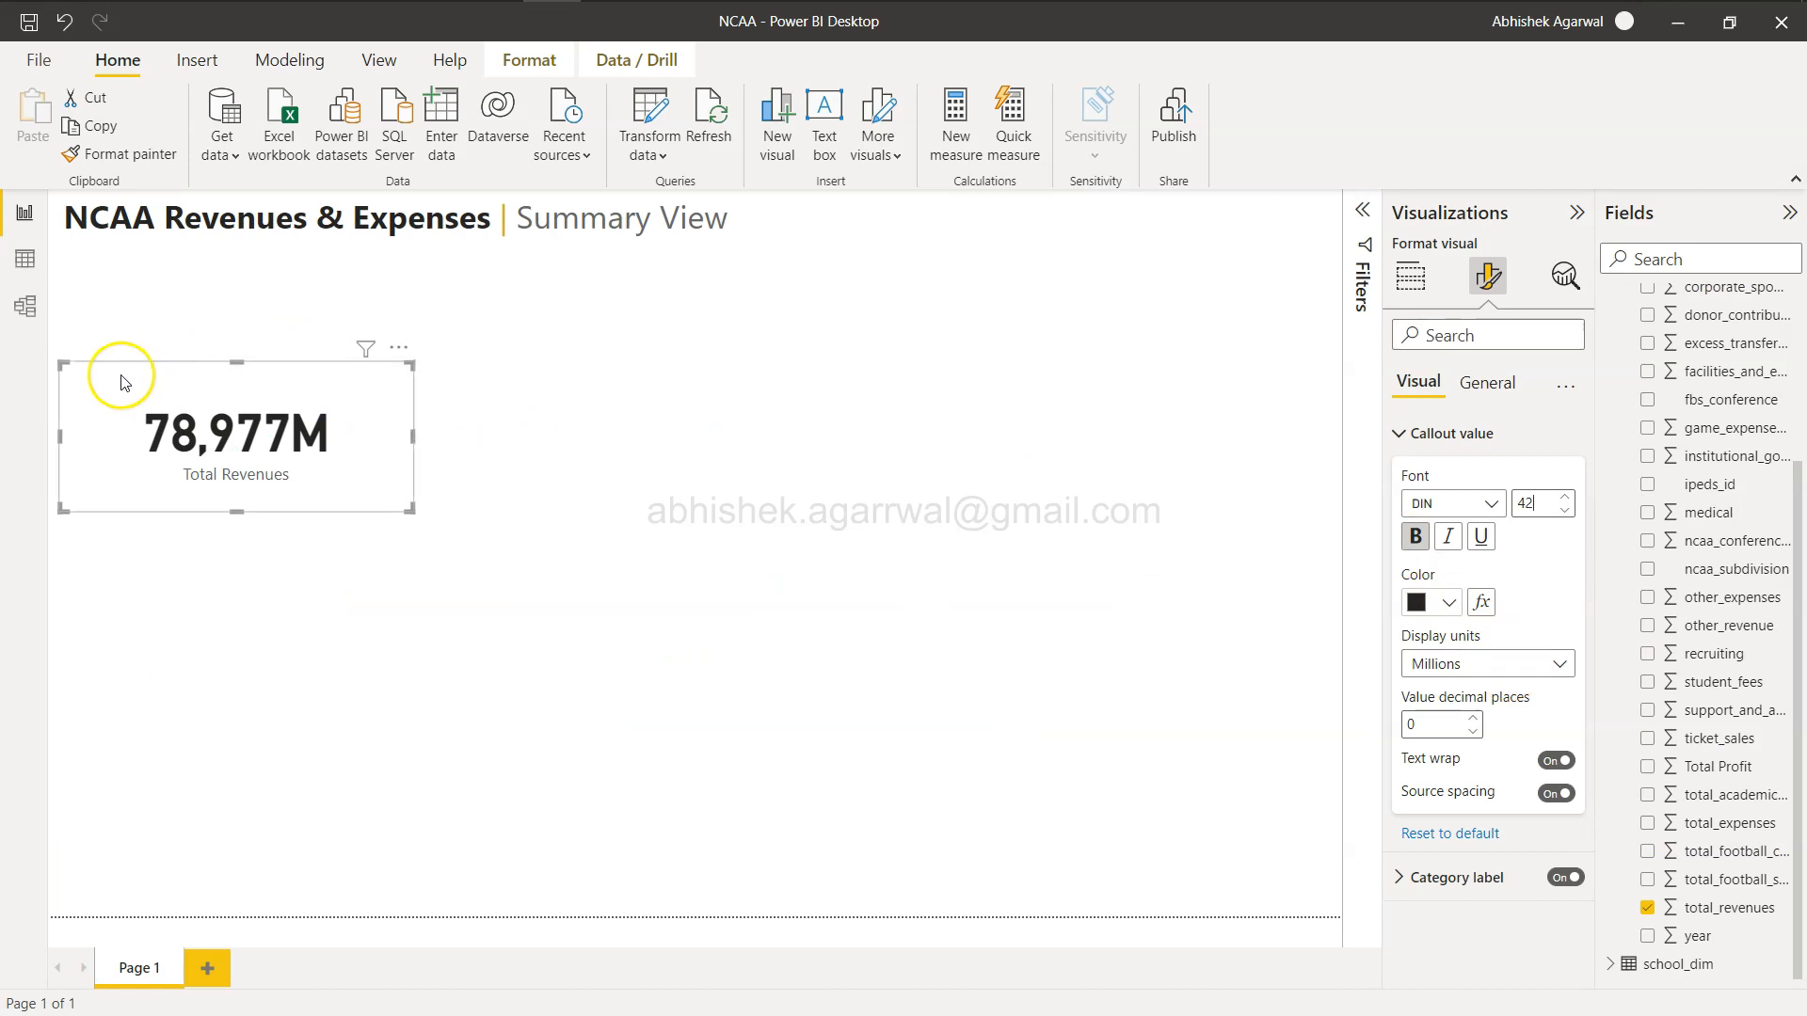
key("alt+Tab")
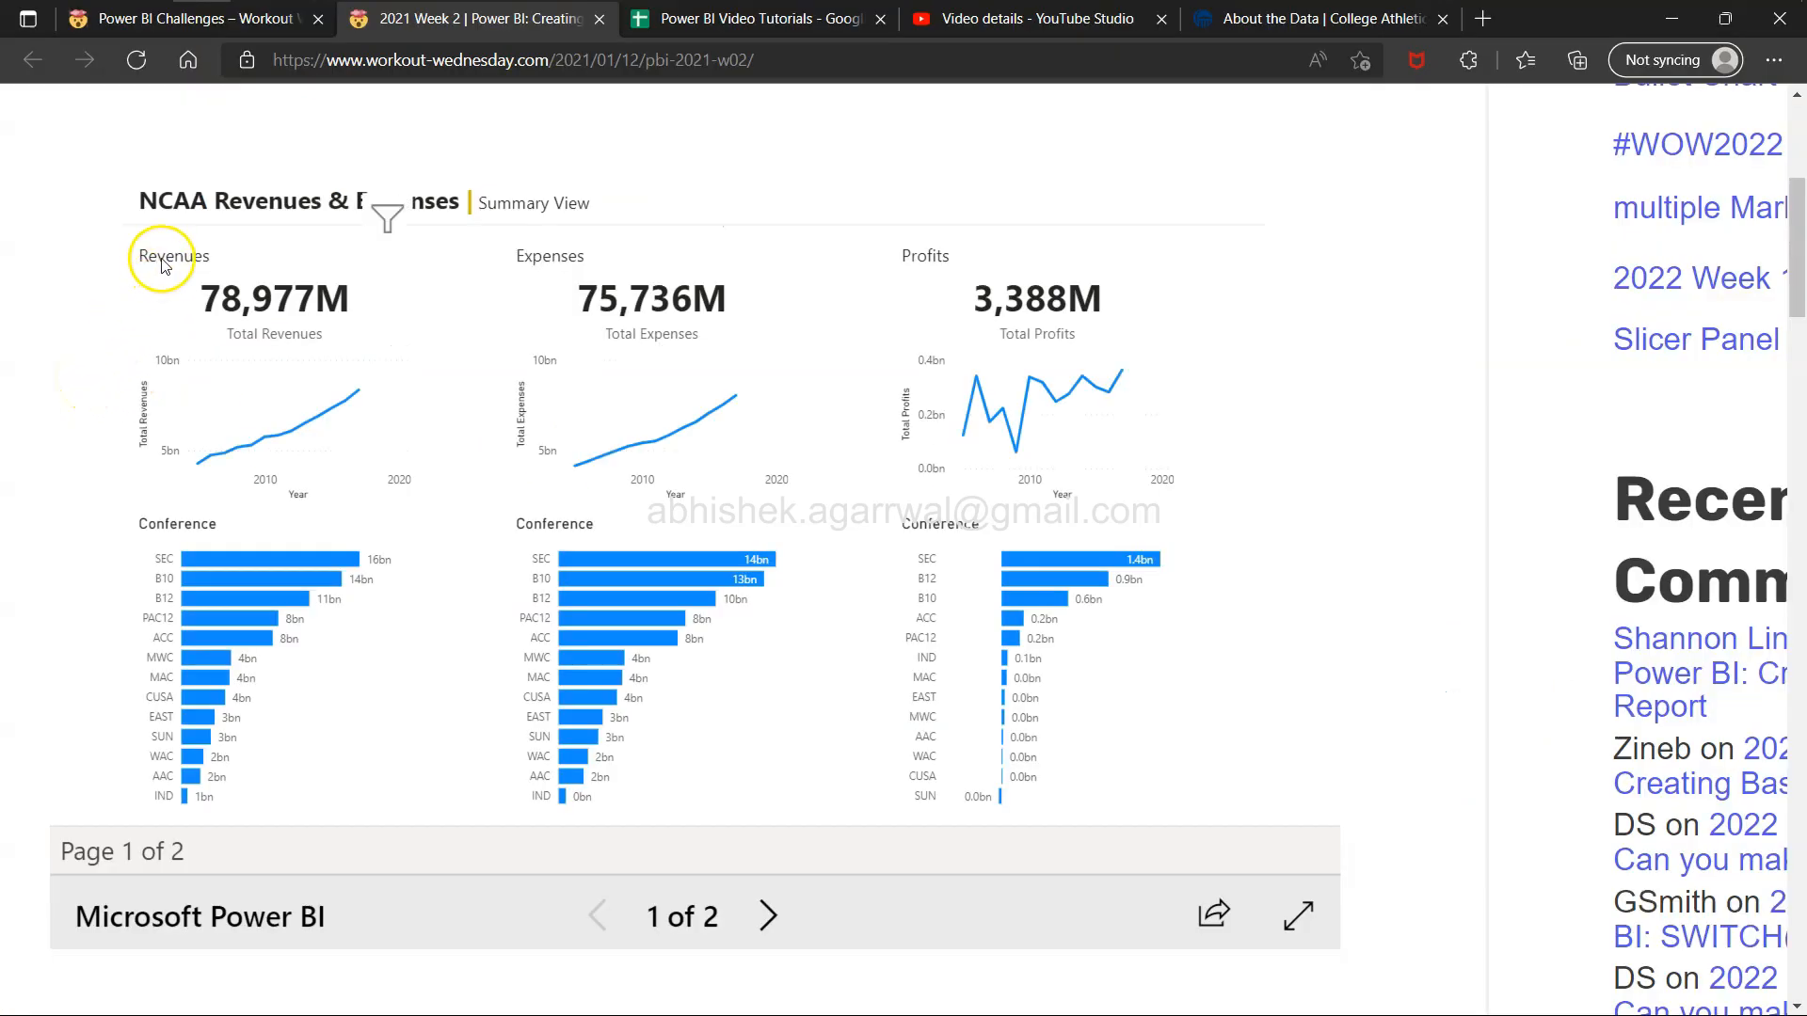
key("alt+Tab")
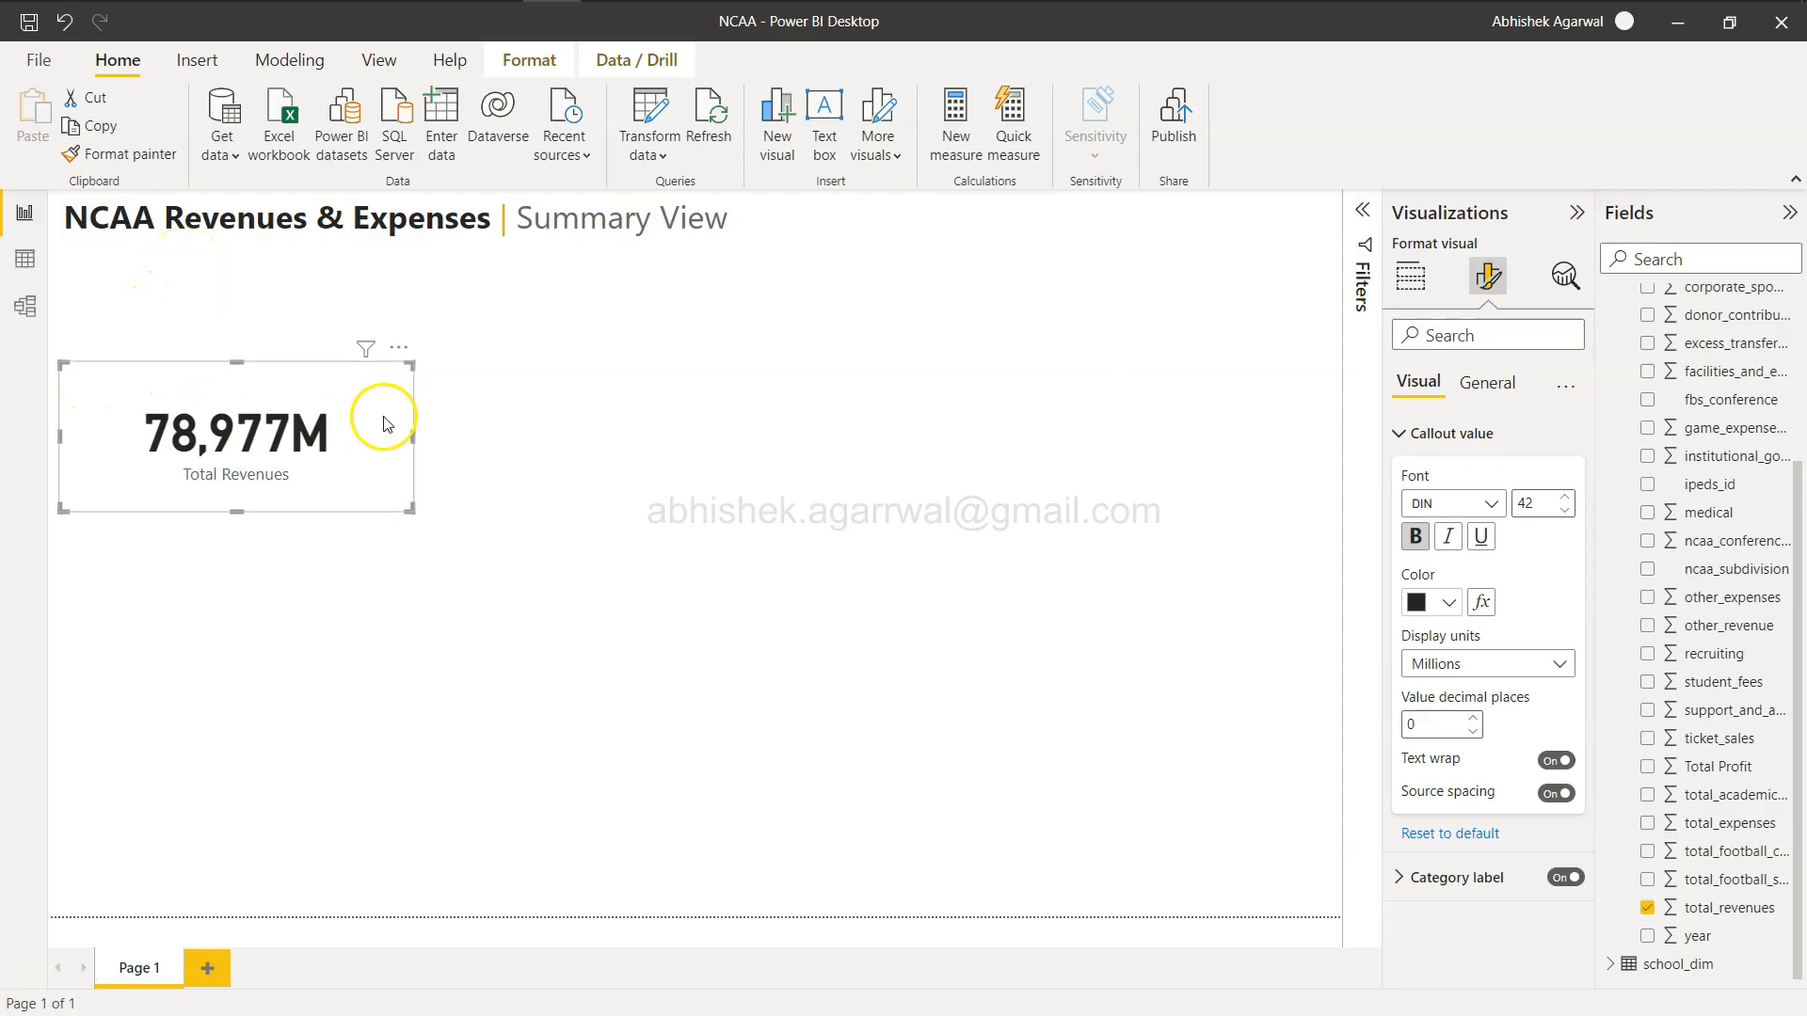
Move the revenue card up to the top of the page and turn on its title with the text Revenues.
left_click_drag(288, 374, 289, 305)
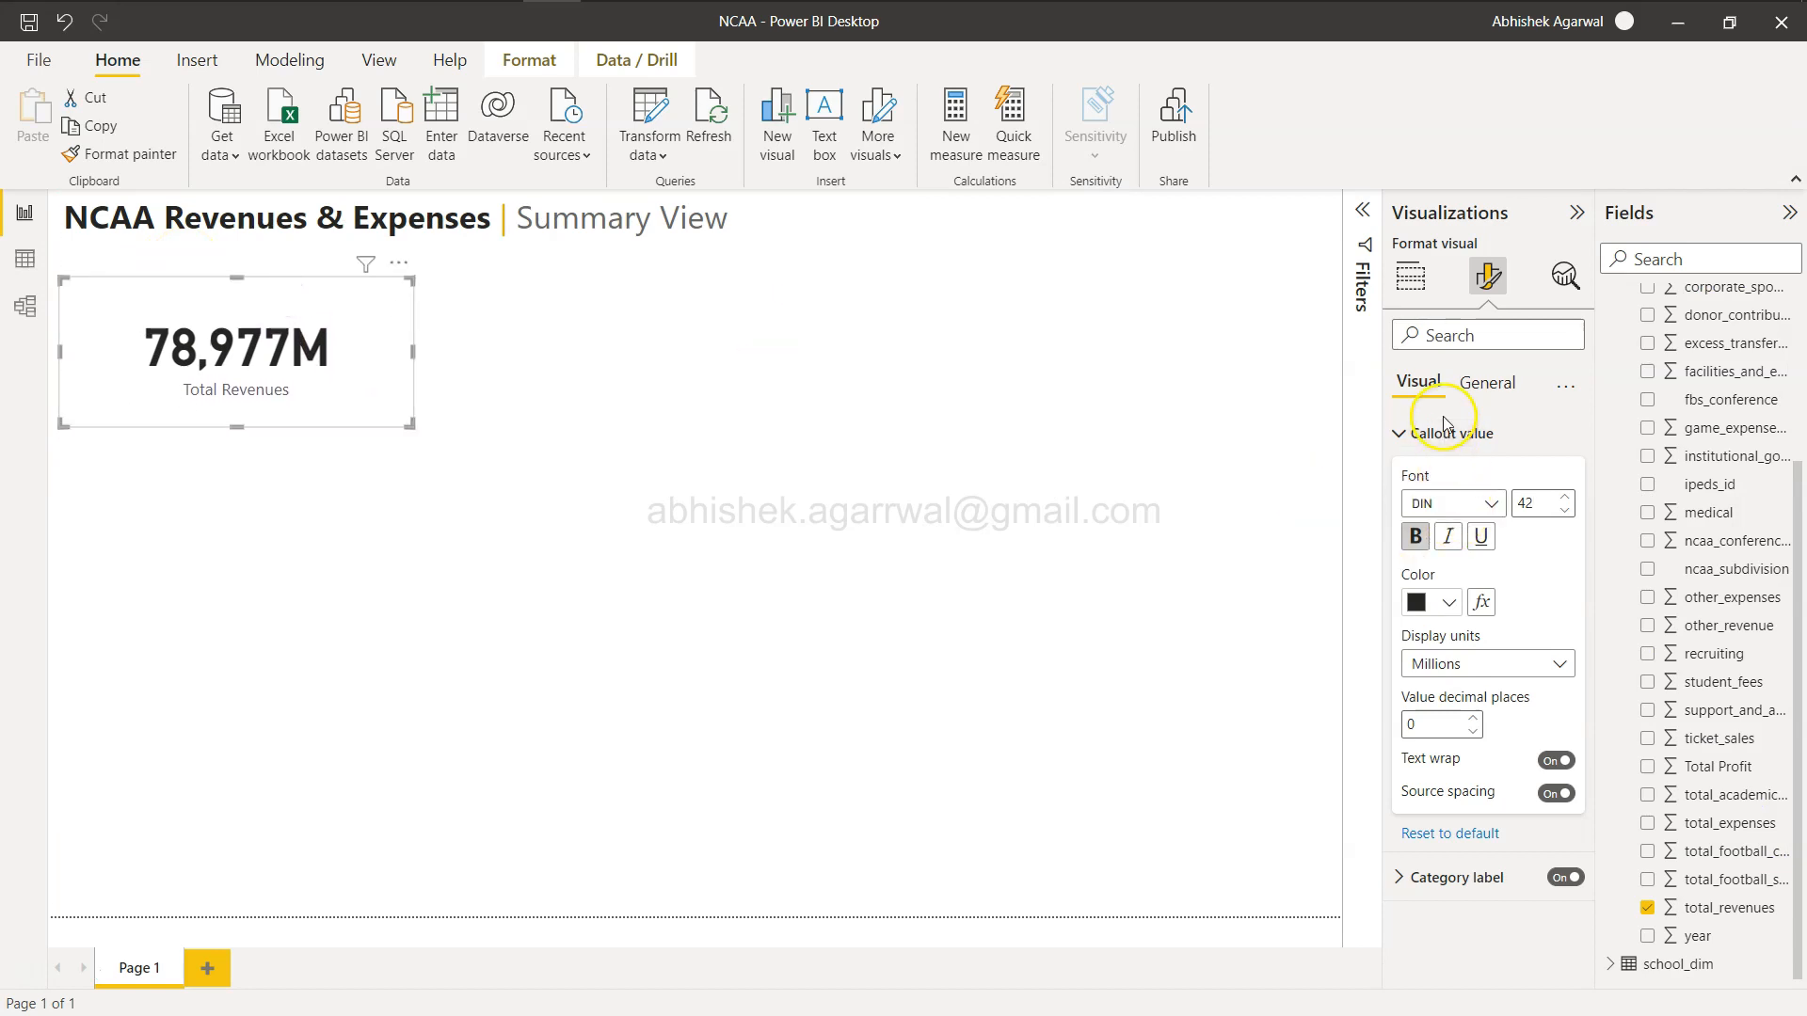
left_click(1490, 384)
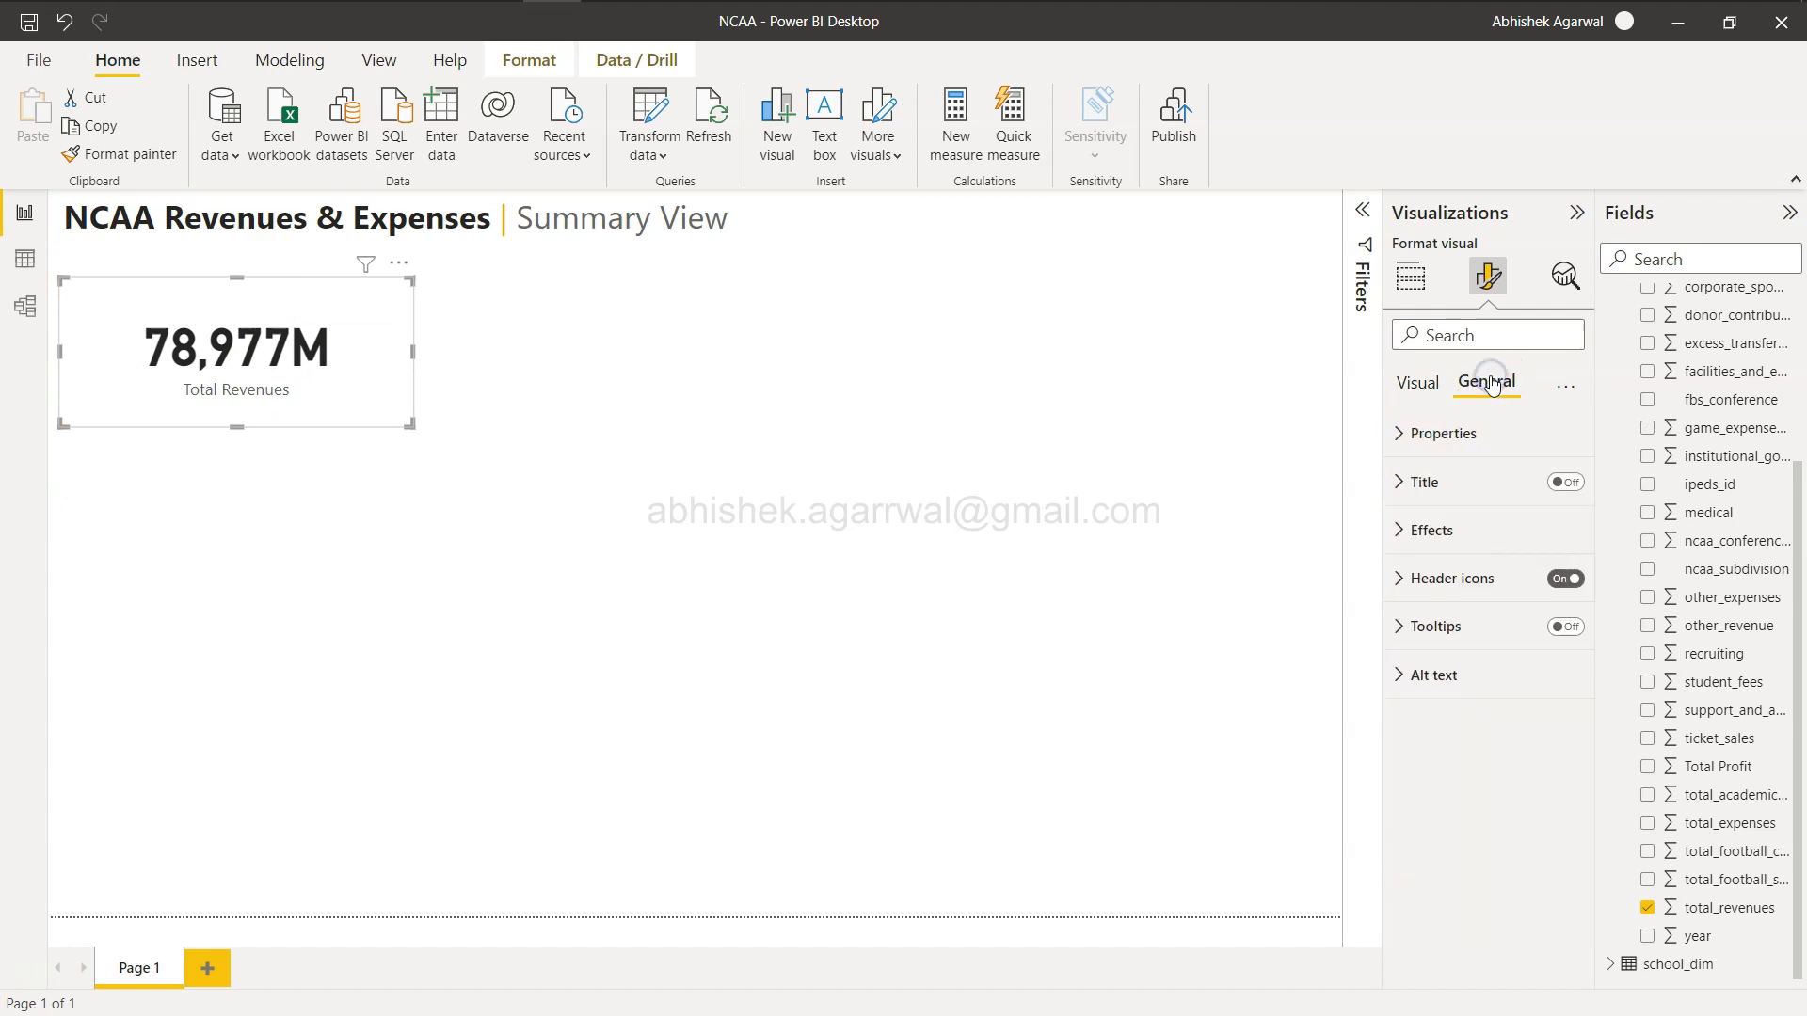
left_click(1570, 482)
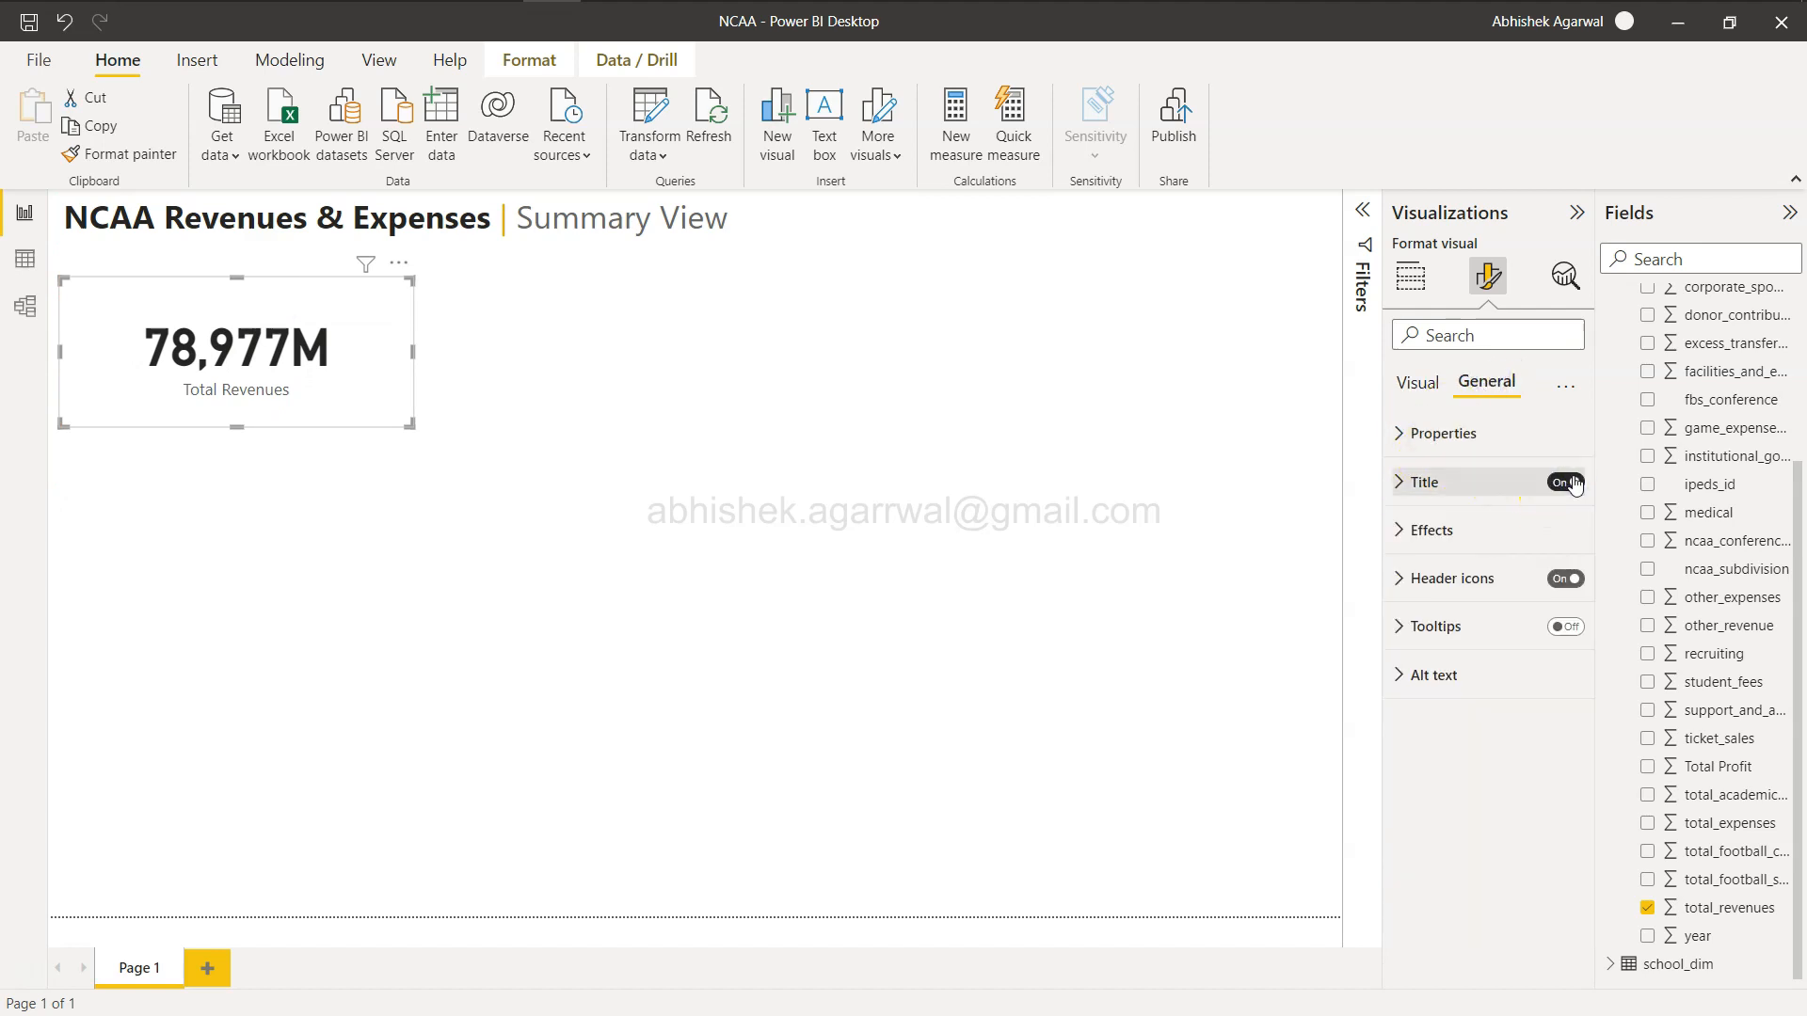
left_click(1405, 482)
left_click(1446, 563)
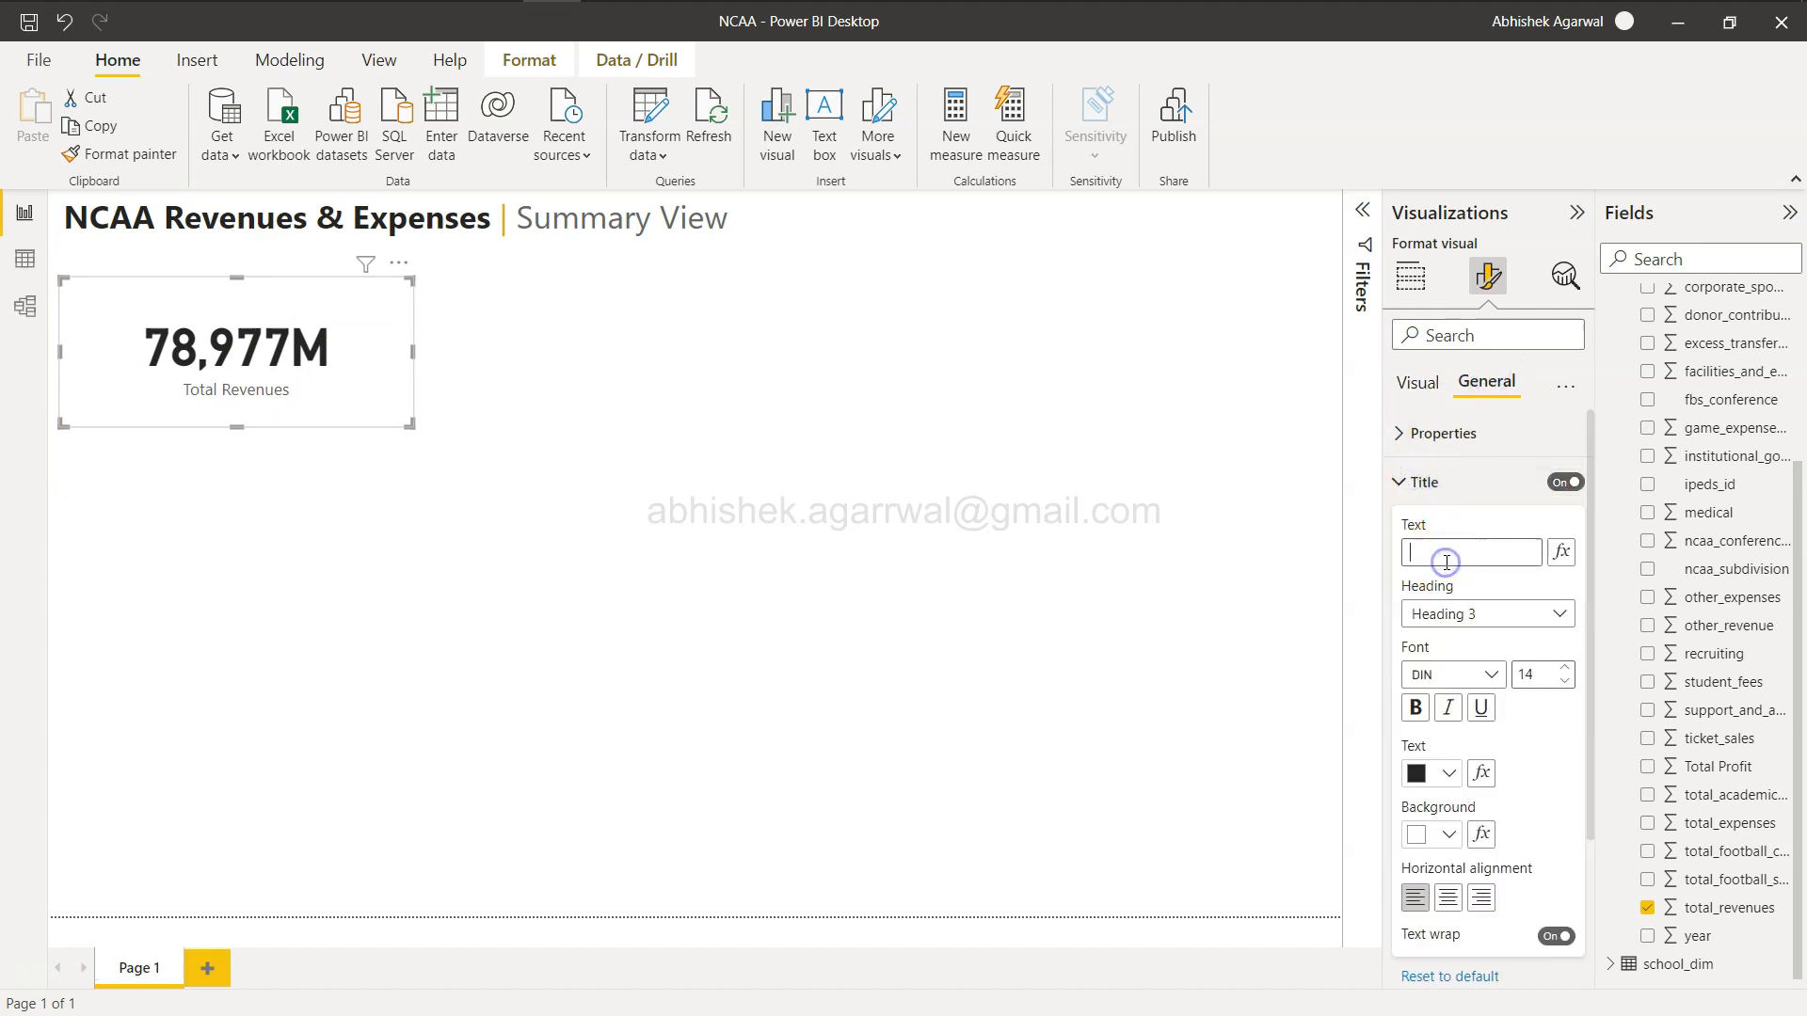
left_click(1459, 629)
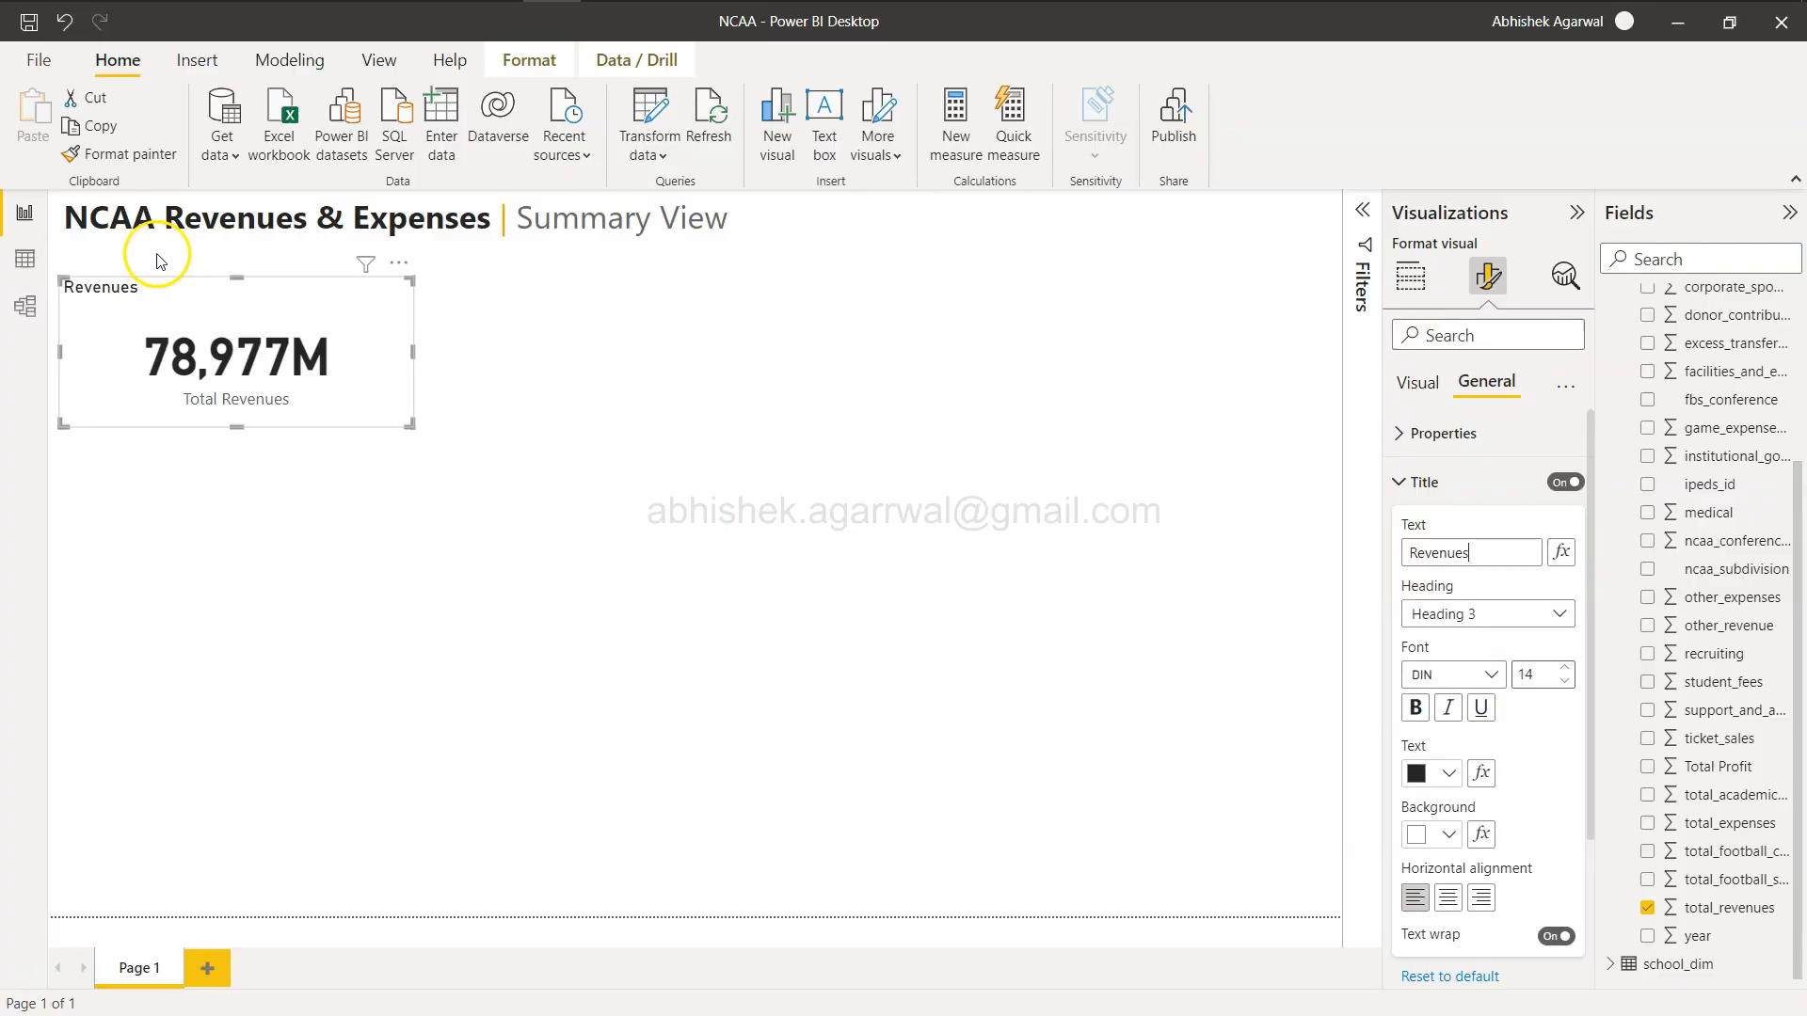
Set the card title's text color to a gray theme shade.
left_click(1447, 773)
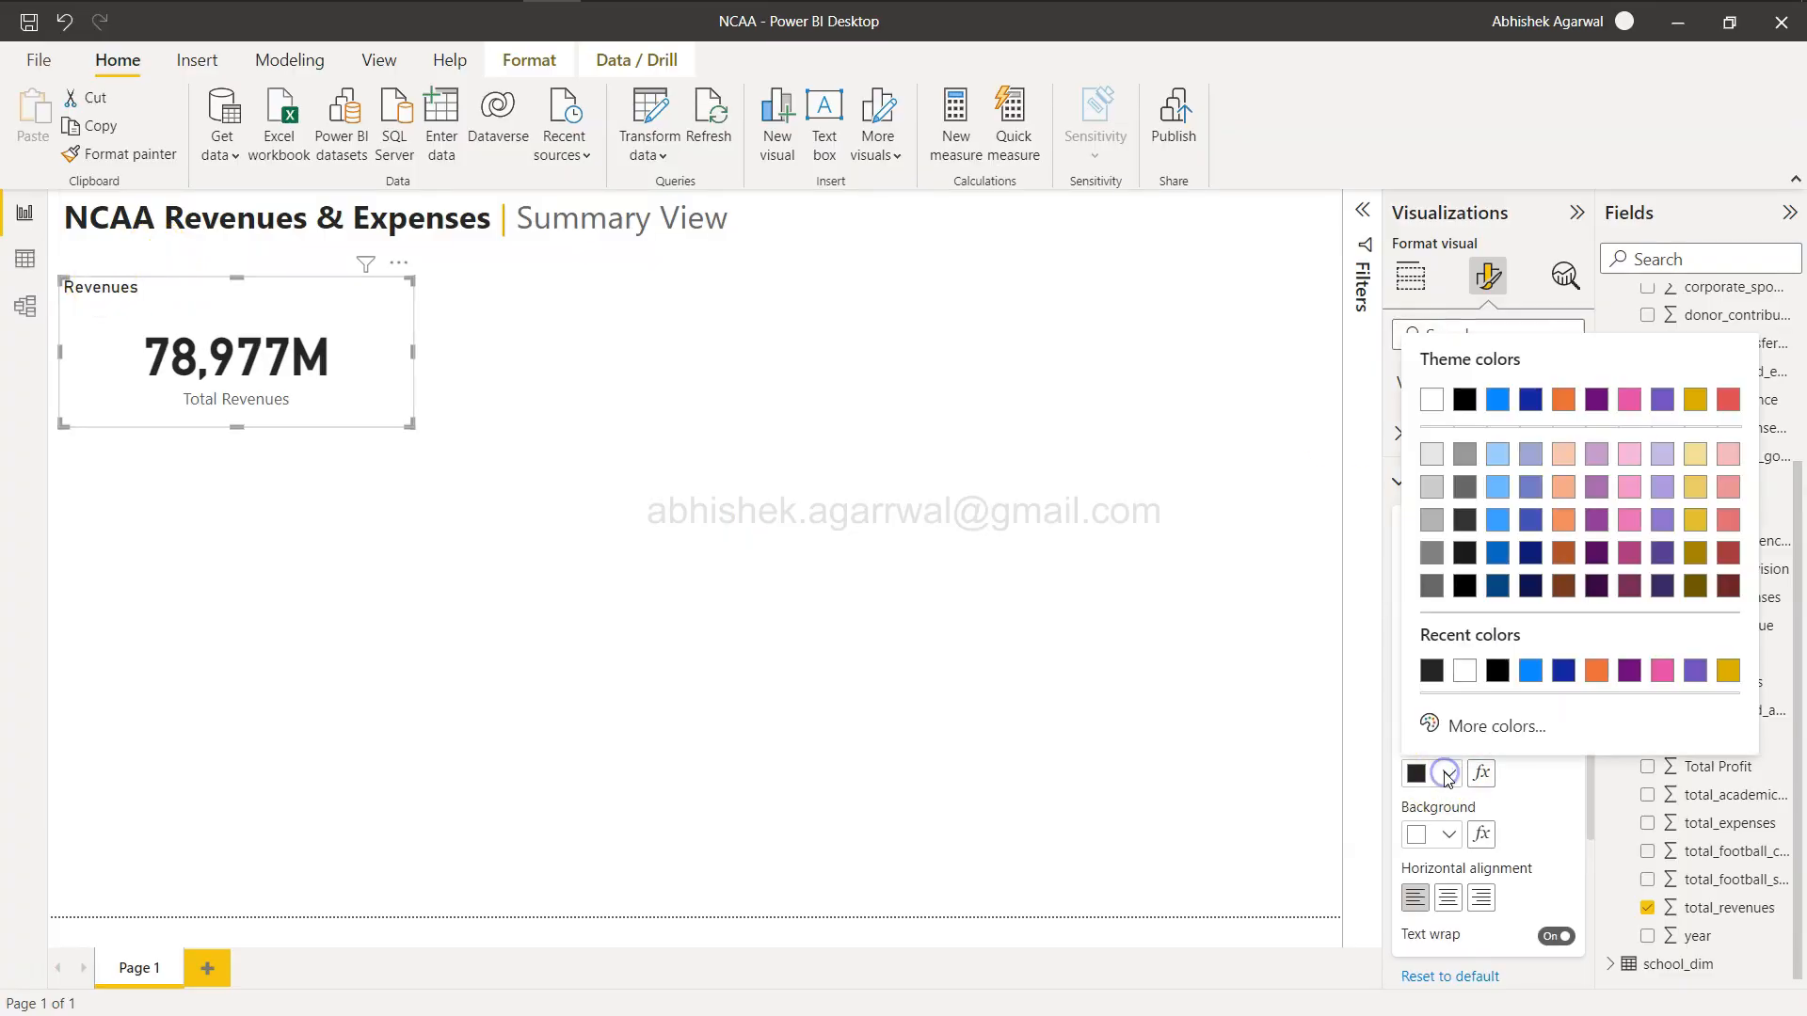
left_click(1465, 493)
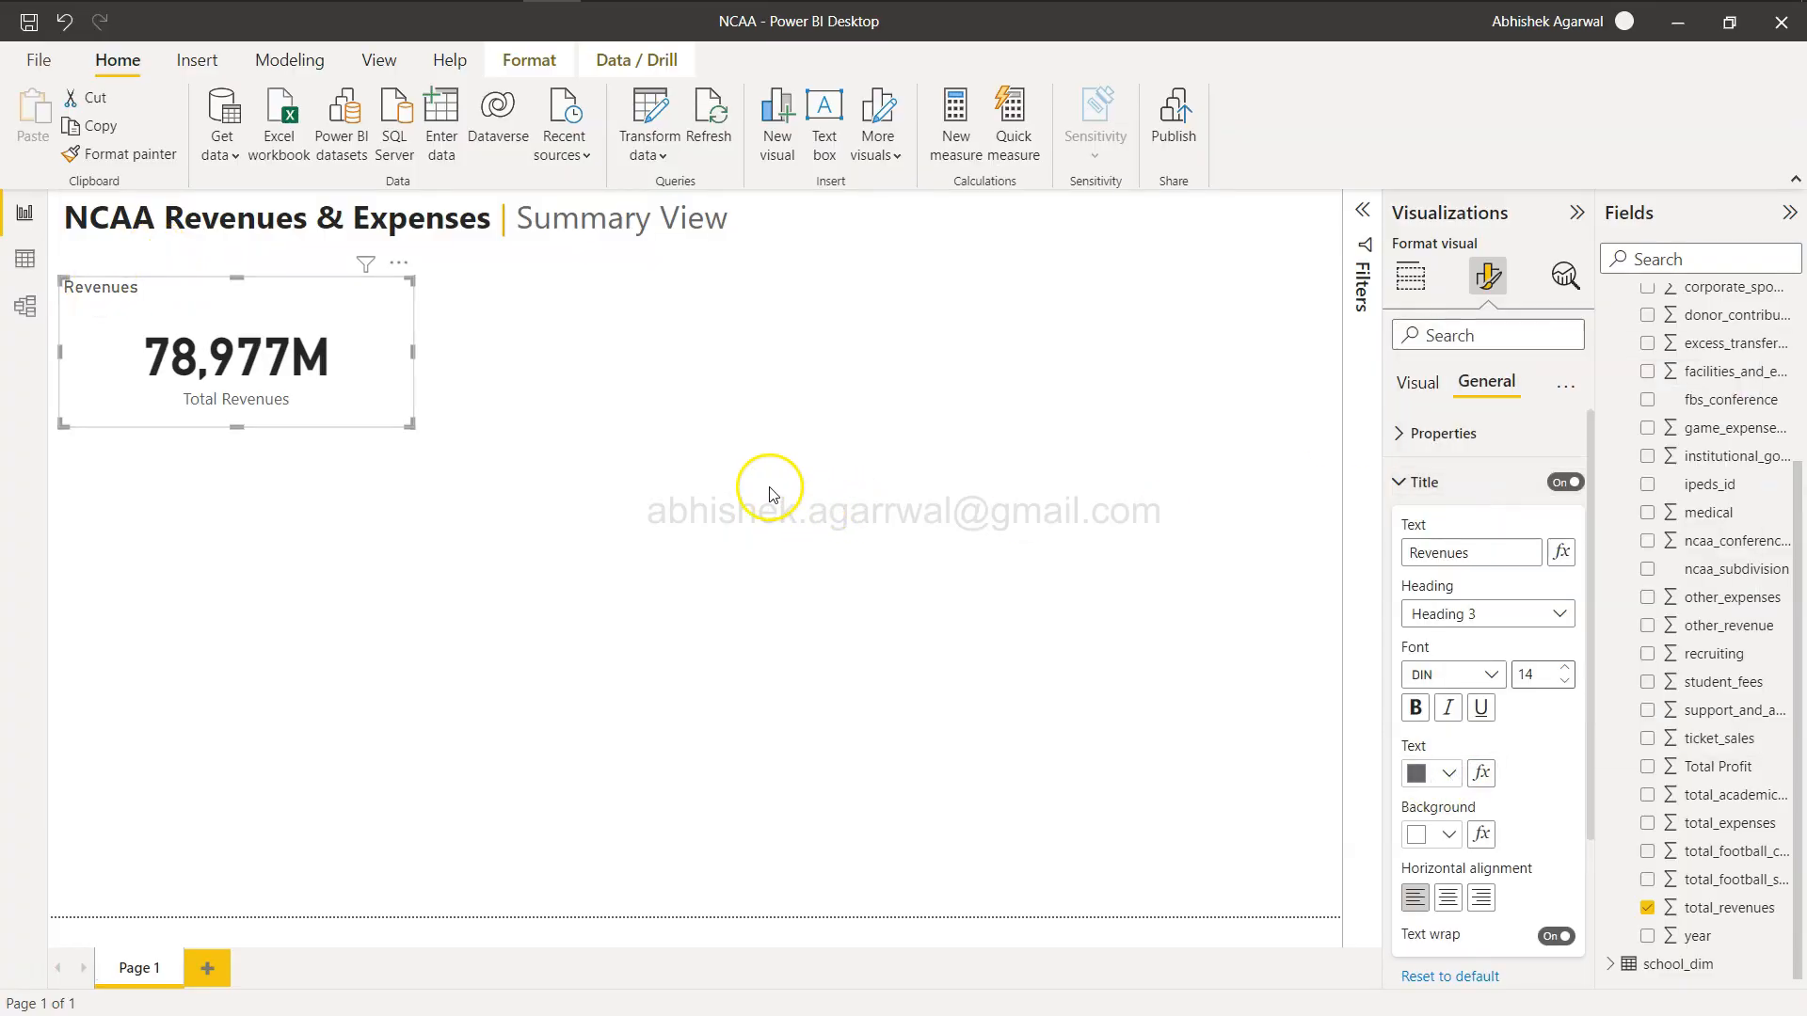
left_click(733, 471)
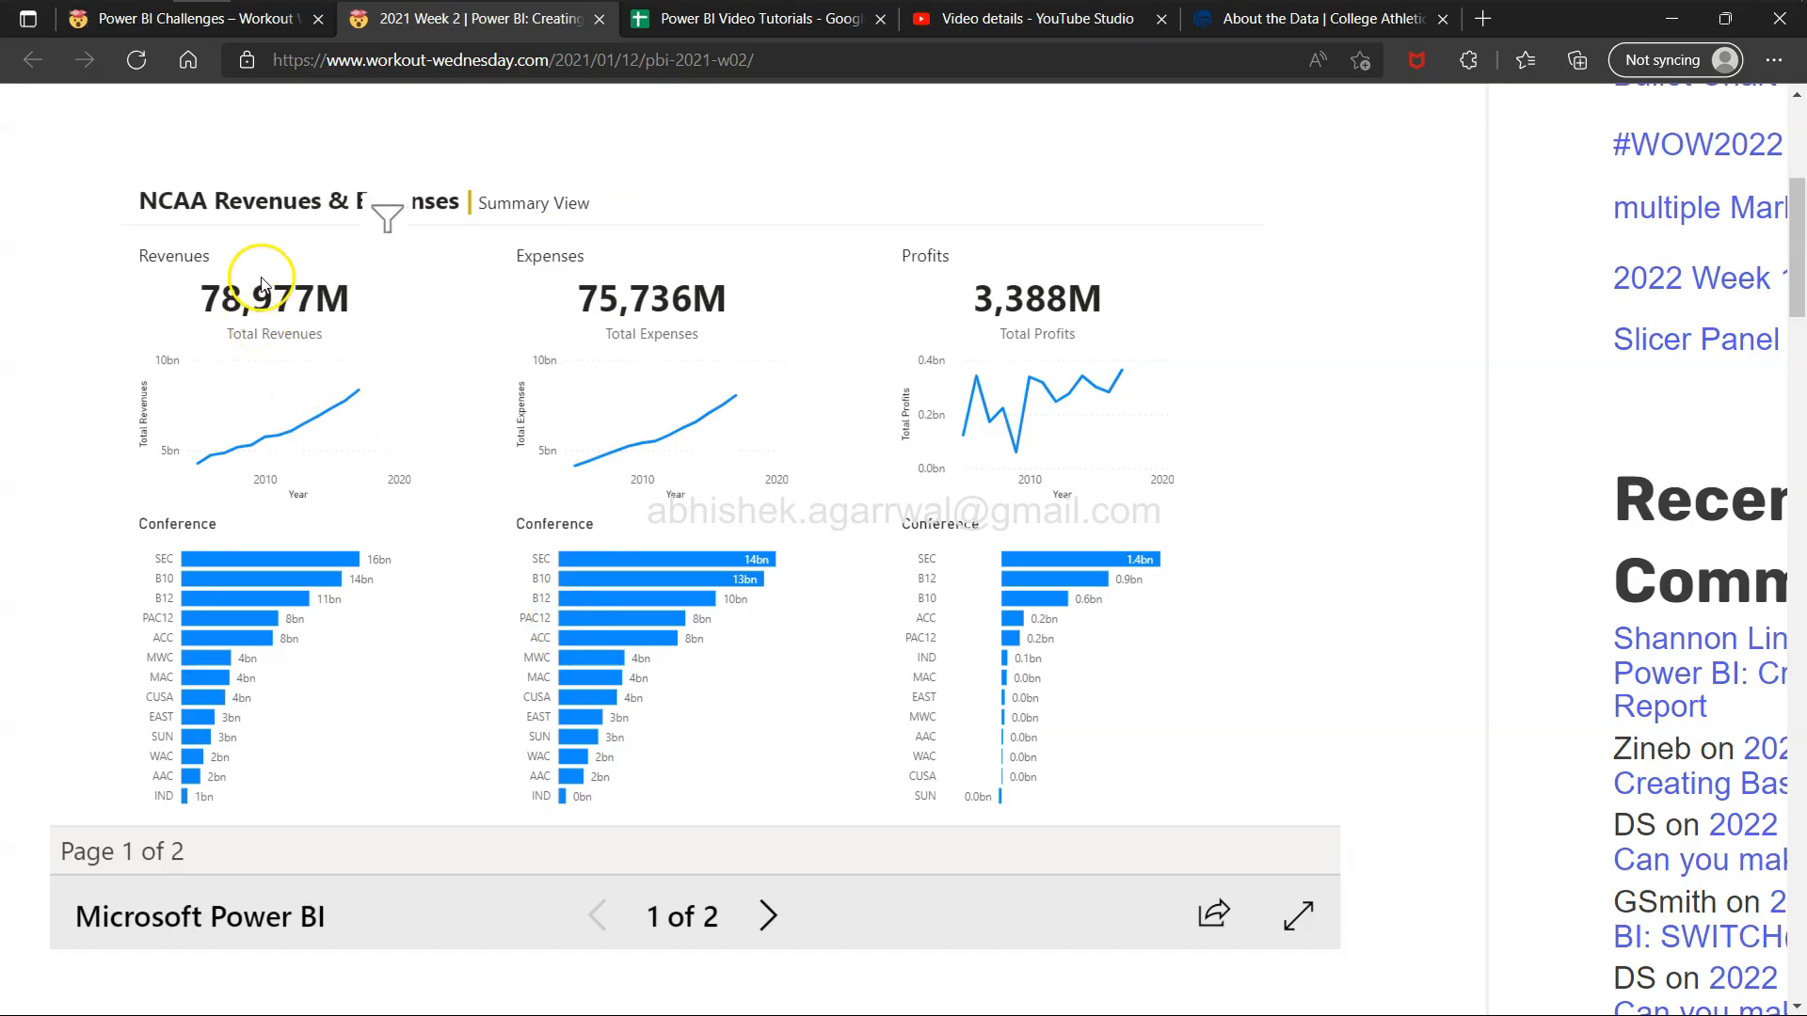
Duplicate the revenue card twice, placing the copies side by side across the header row.
key("alt+Tab")
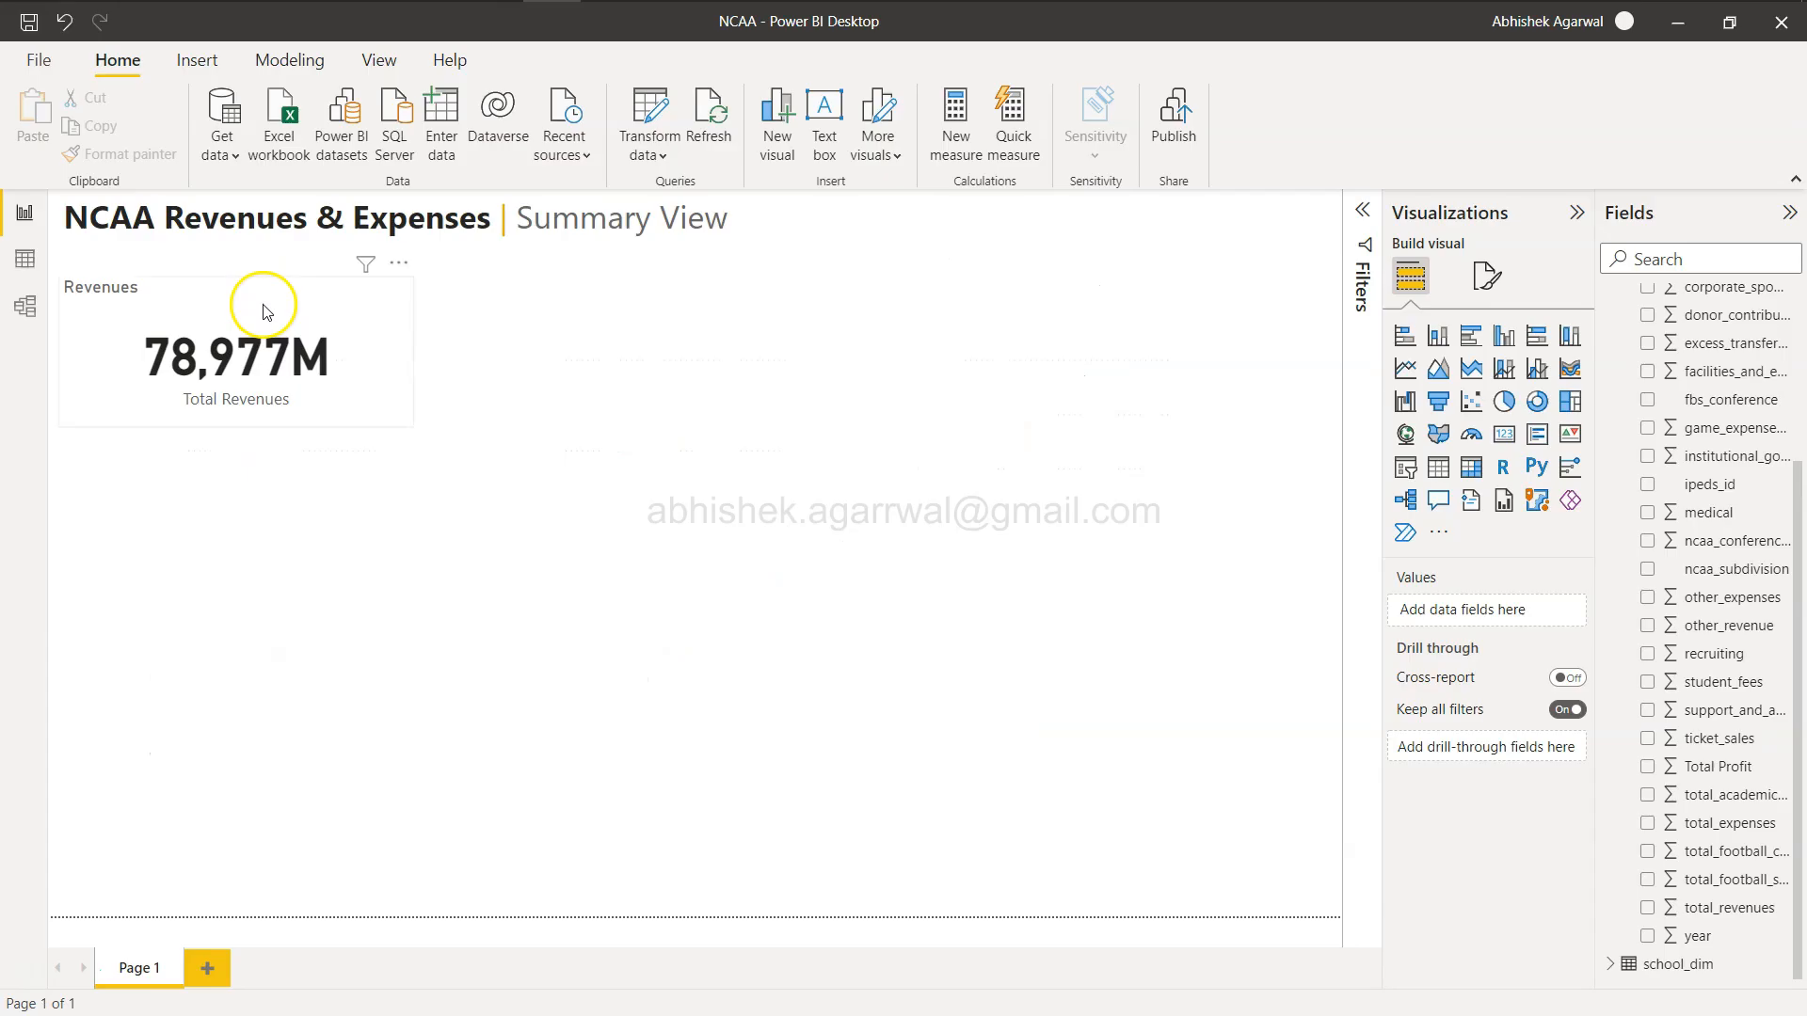
left_click(355, 402)
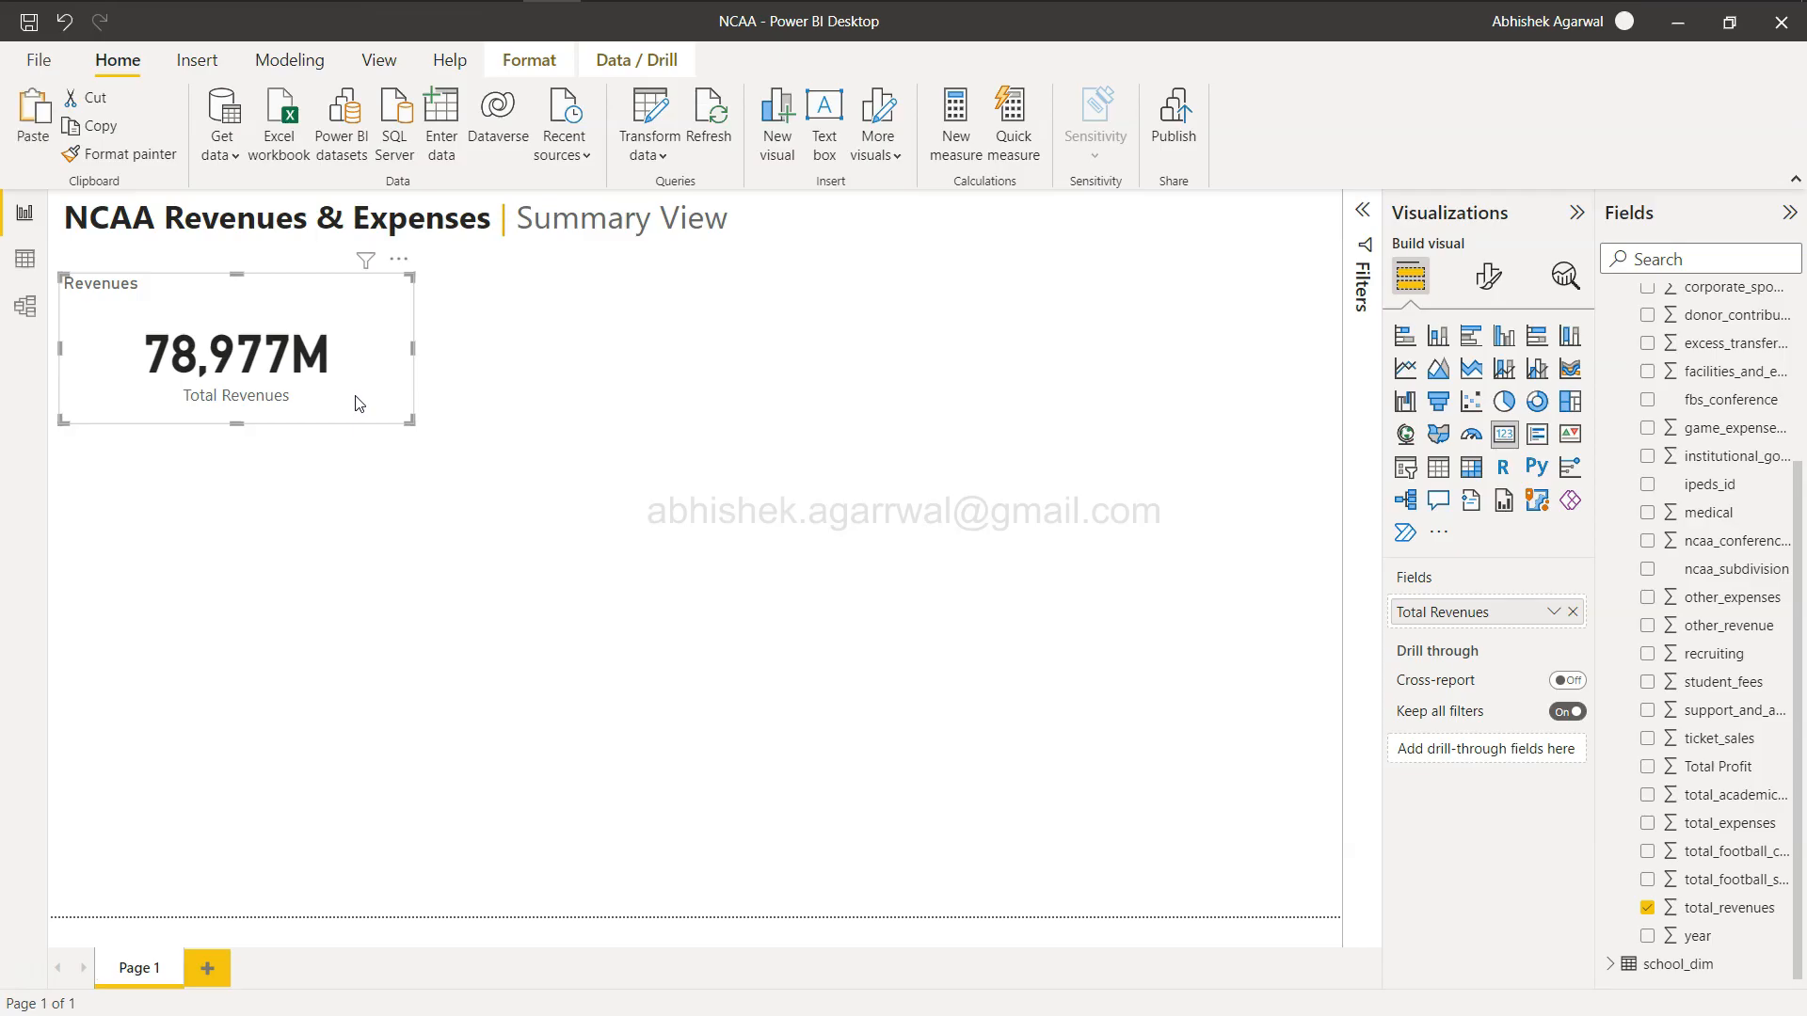
key("ctrl+c")
key("ctrl+v")
left_click_drag(287, 337, 1208, 329)
key("ctrl+v")
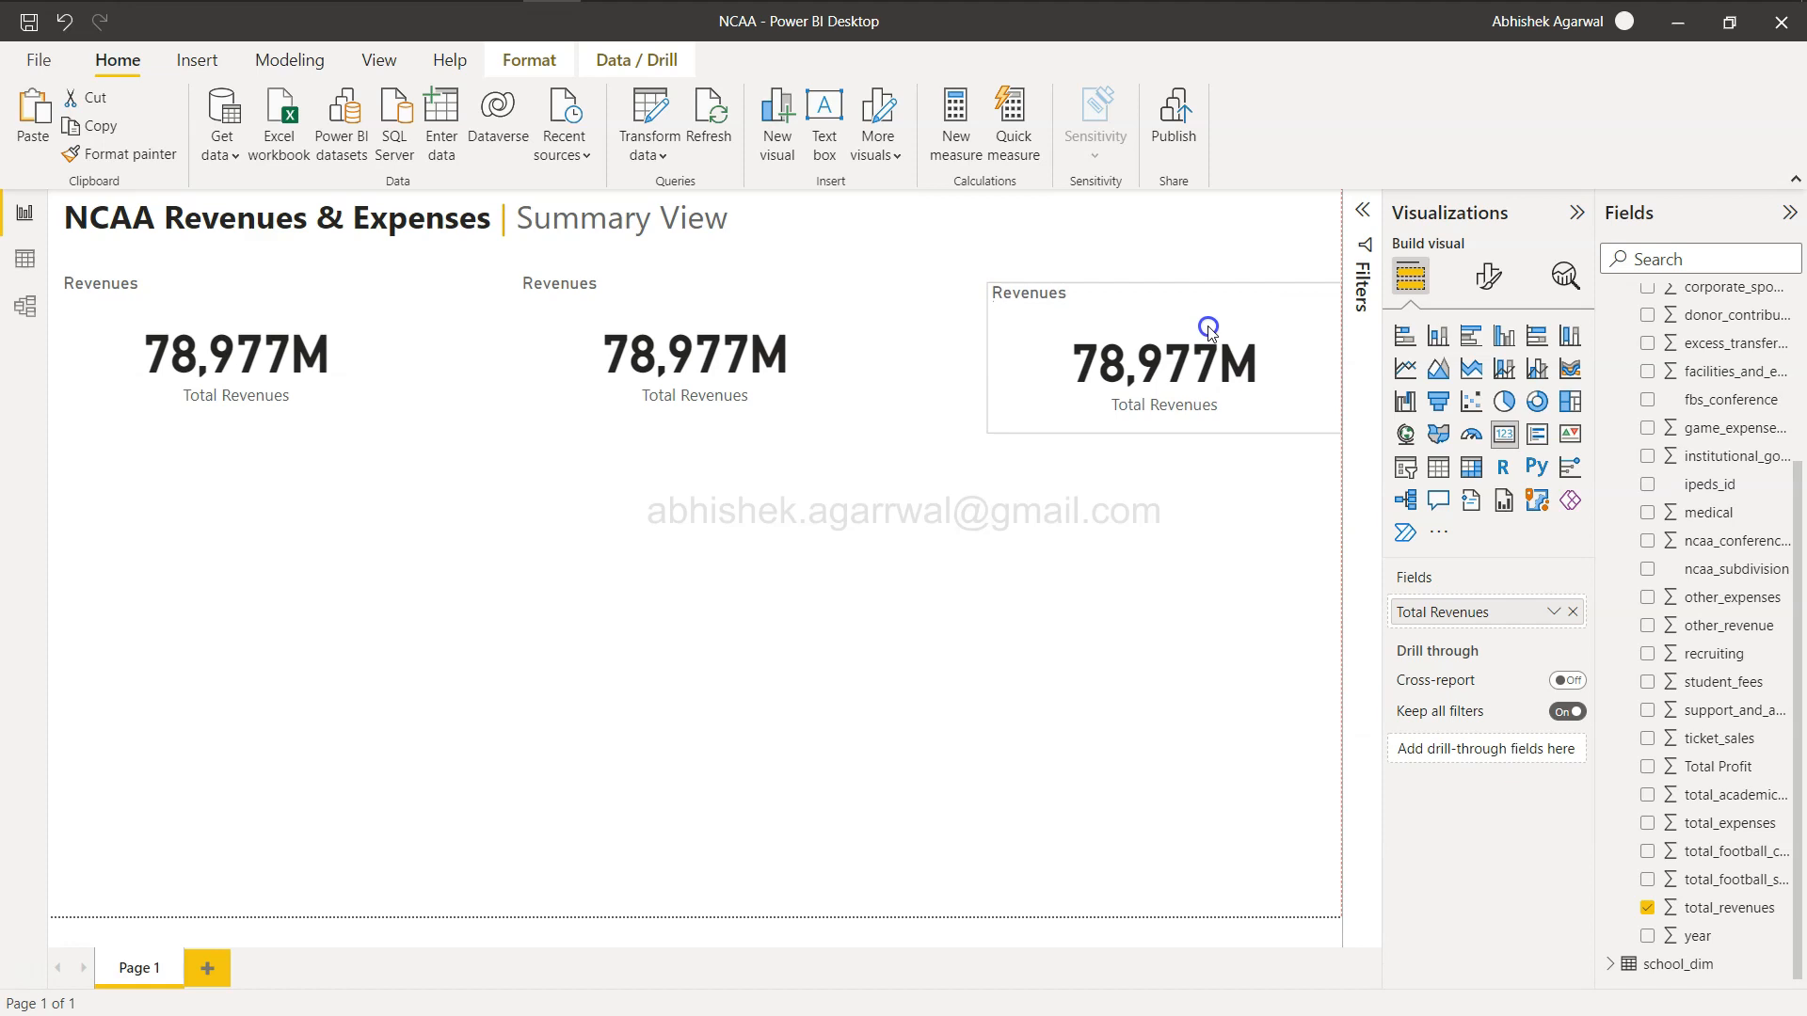
left_click(951, 591)
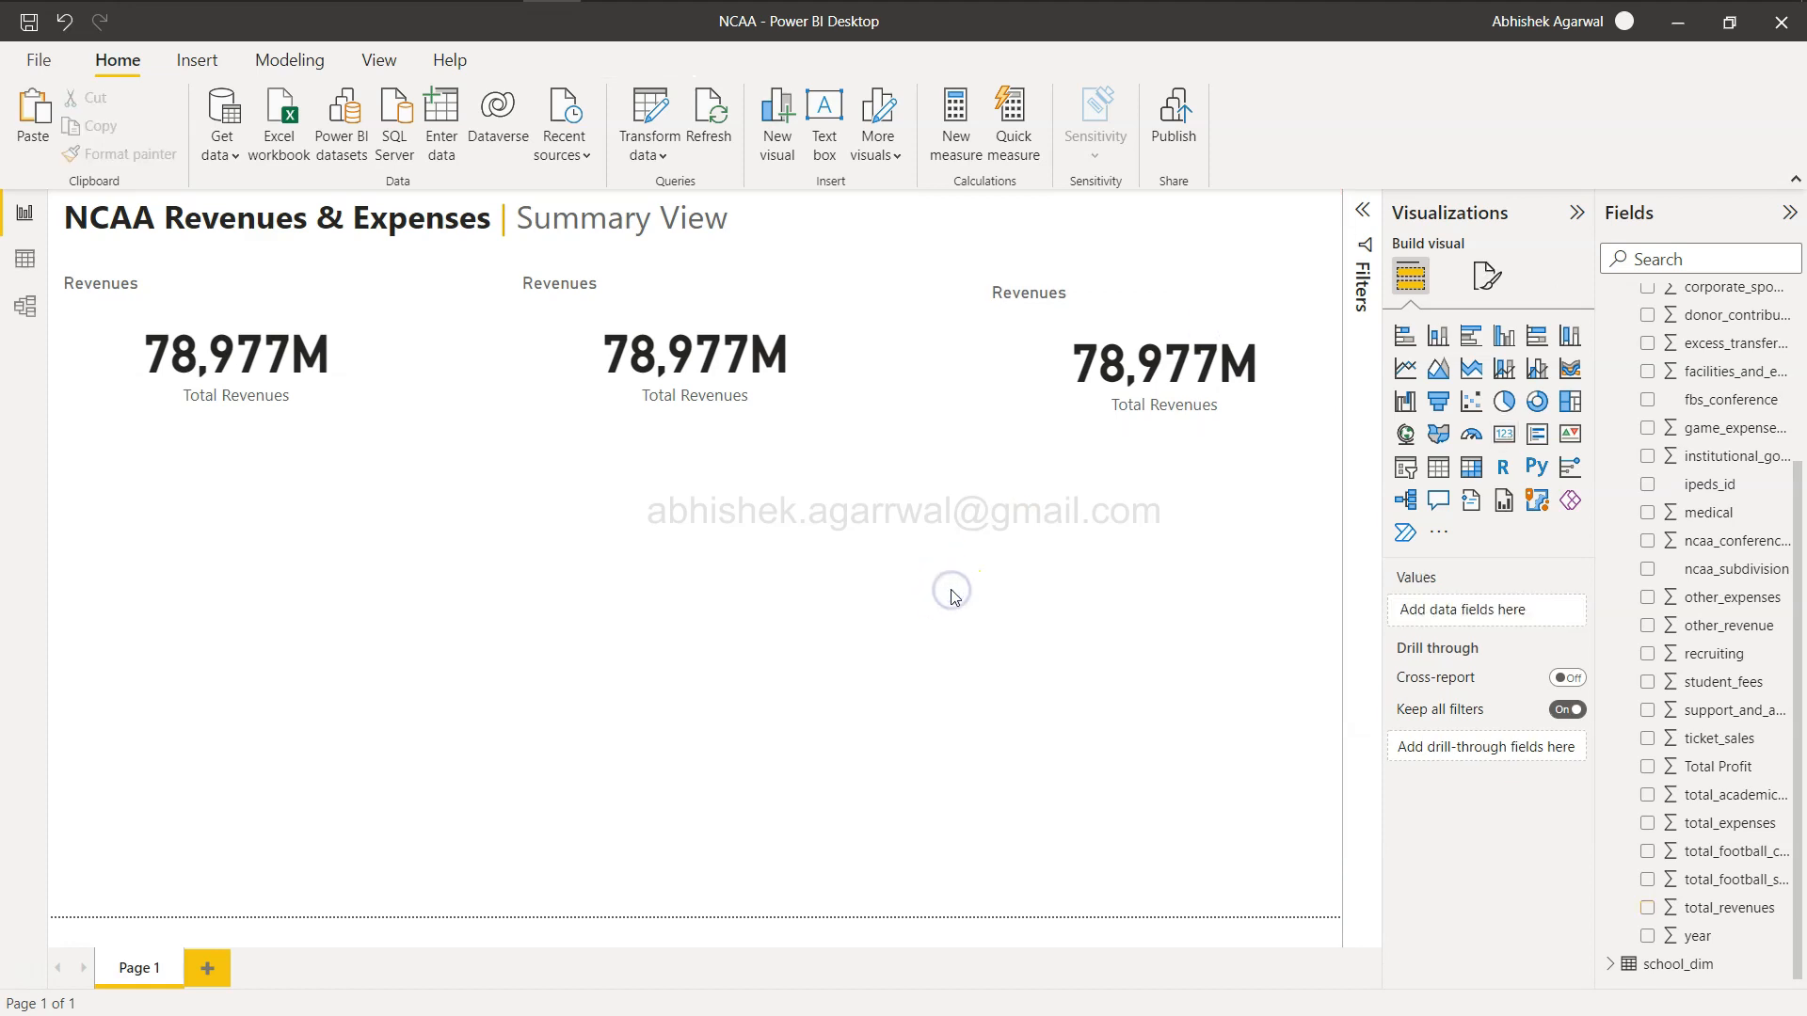
Replace the middle card's field with total_expenses.
left_click(681, 355)
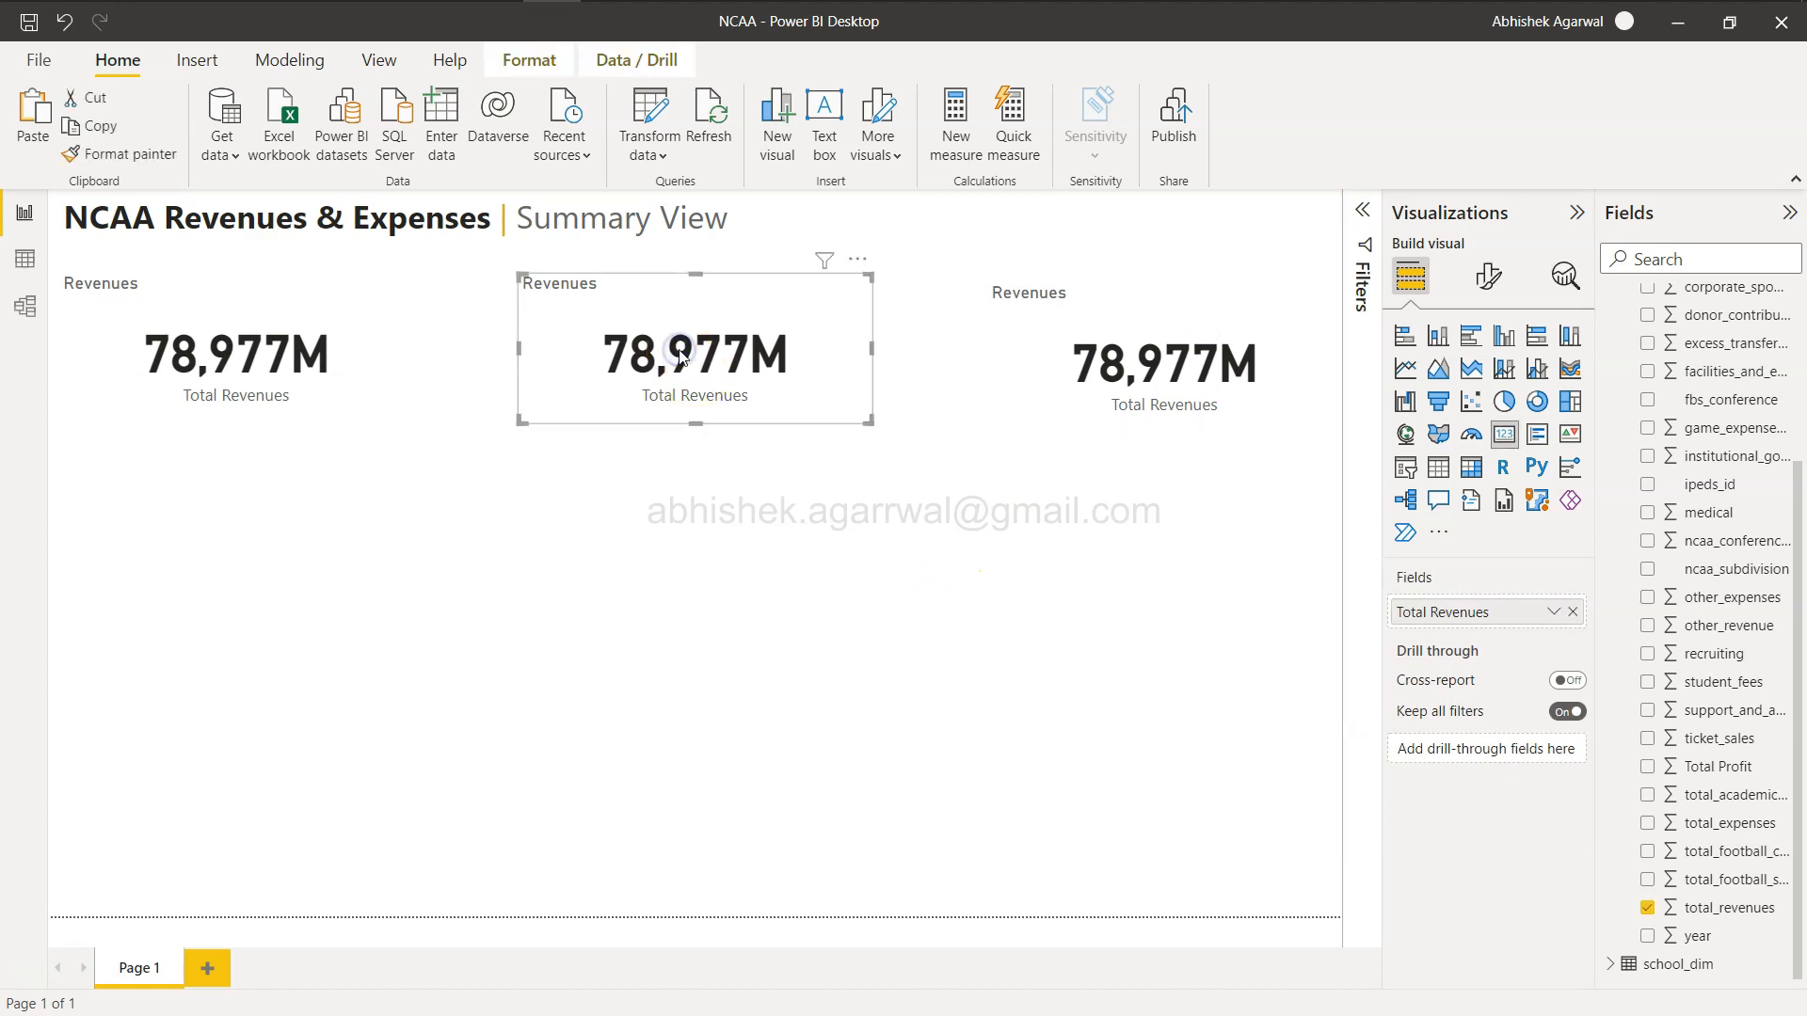
left_click(1575, 613)
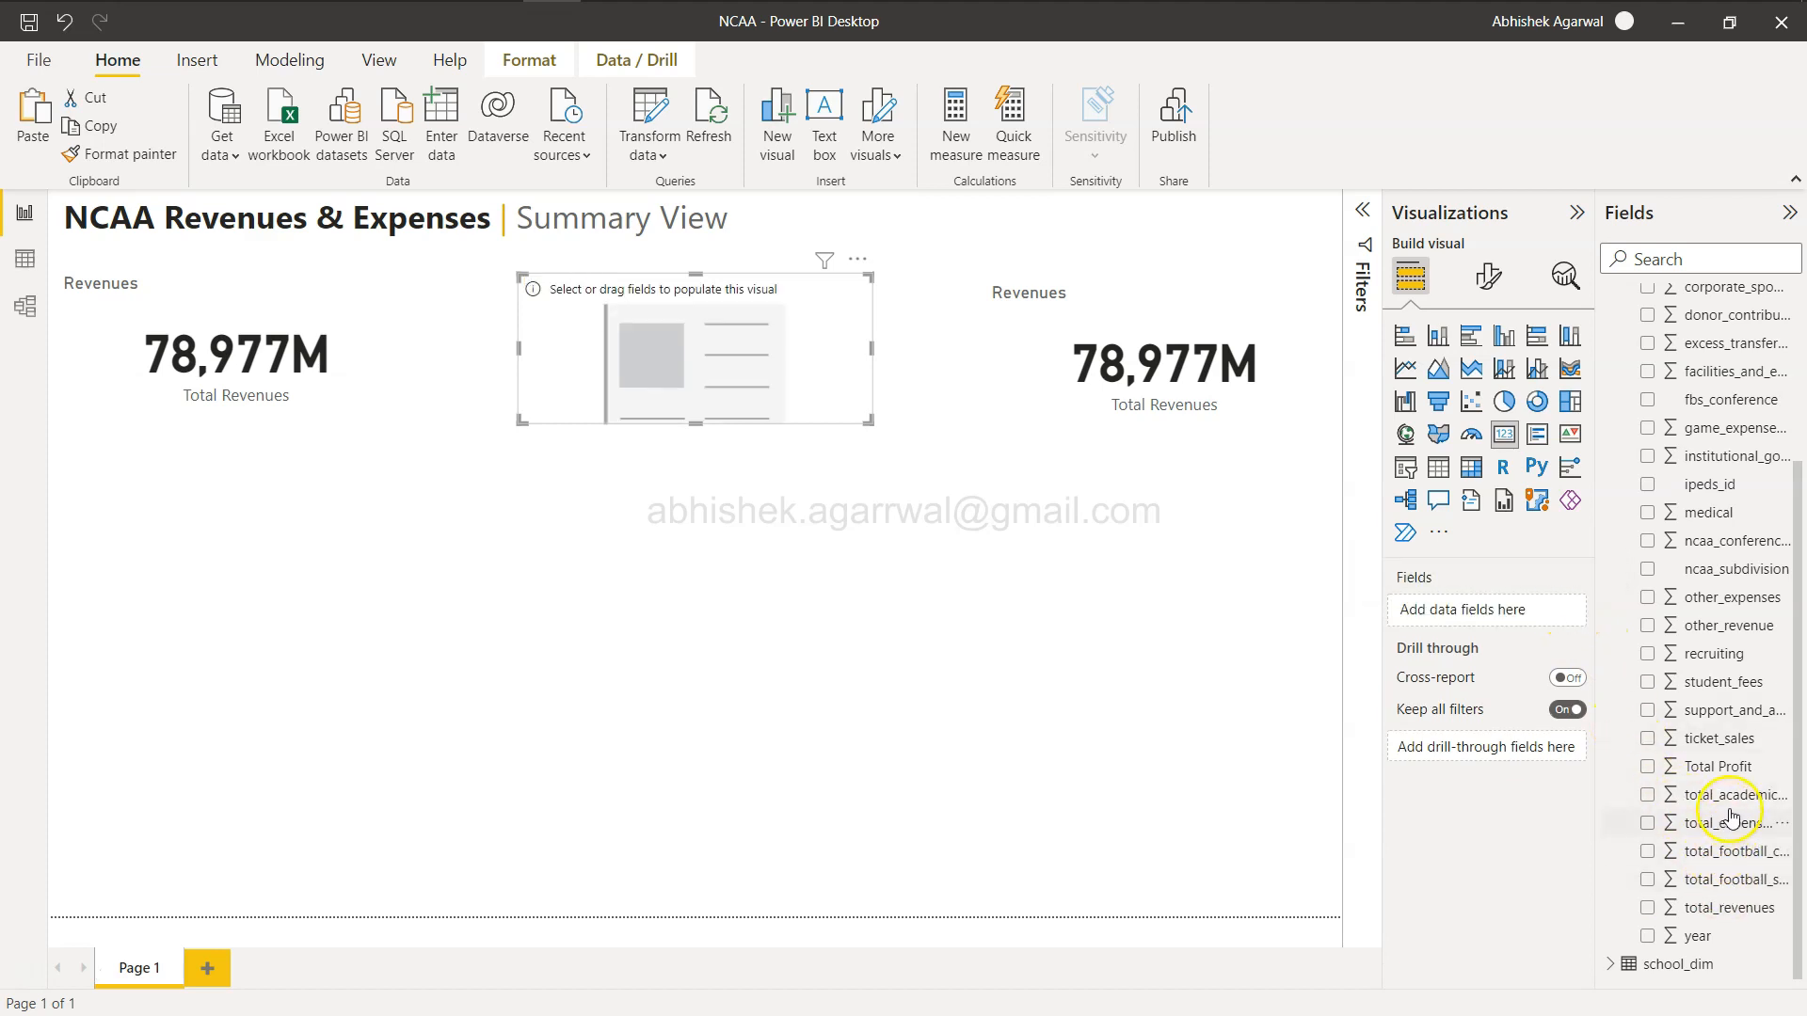
left_click_drag(1732, 827, 1519, 615)
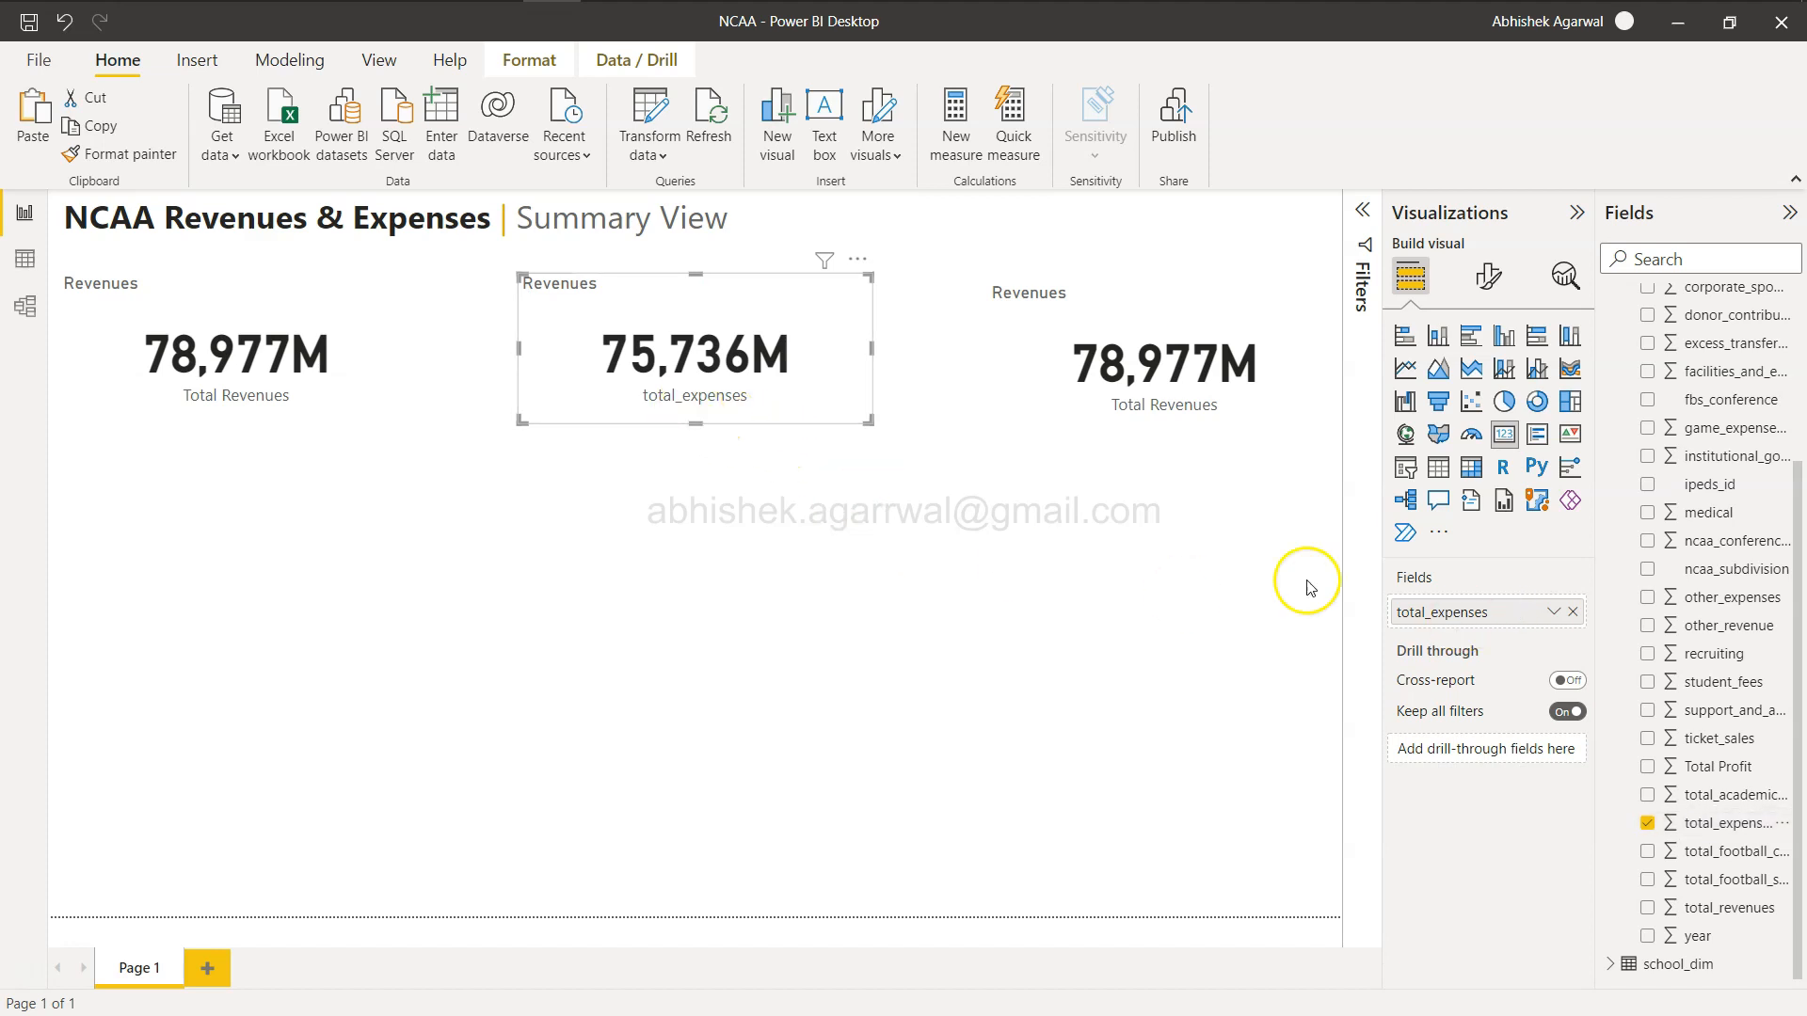
Rename the middle card's field to Total Expenses.
double_click(1475, 613)
type("Total Exp")
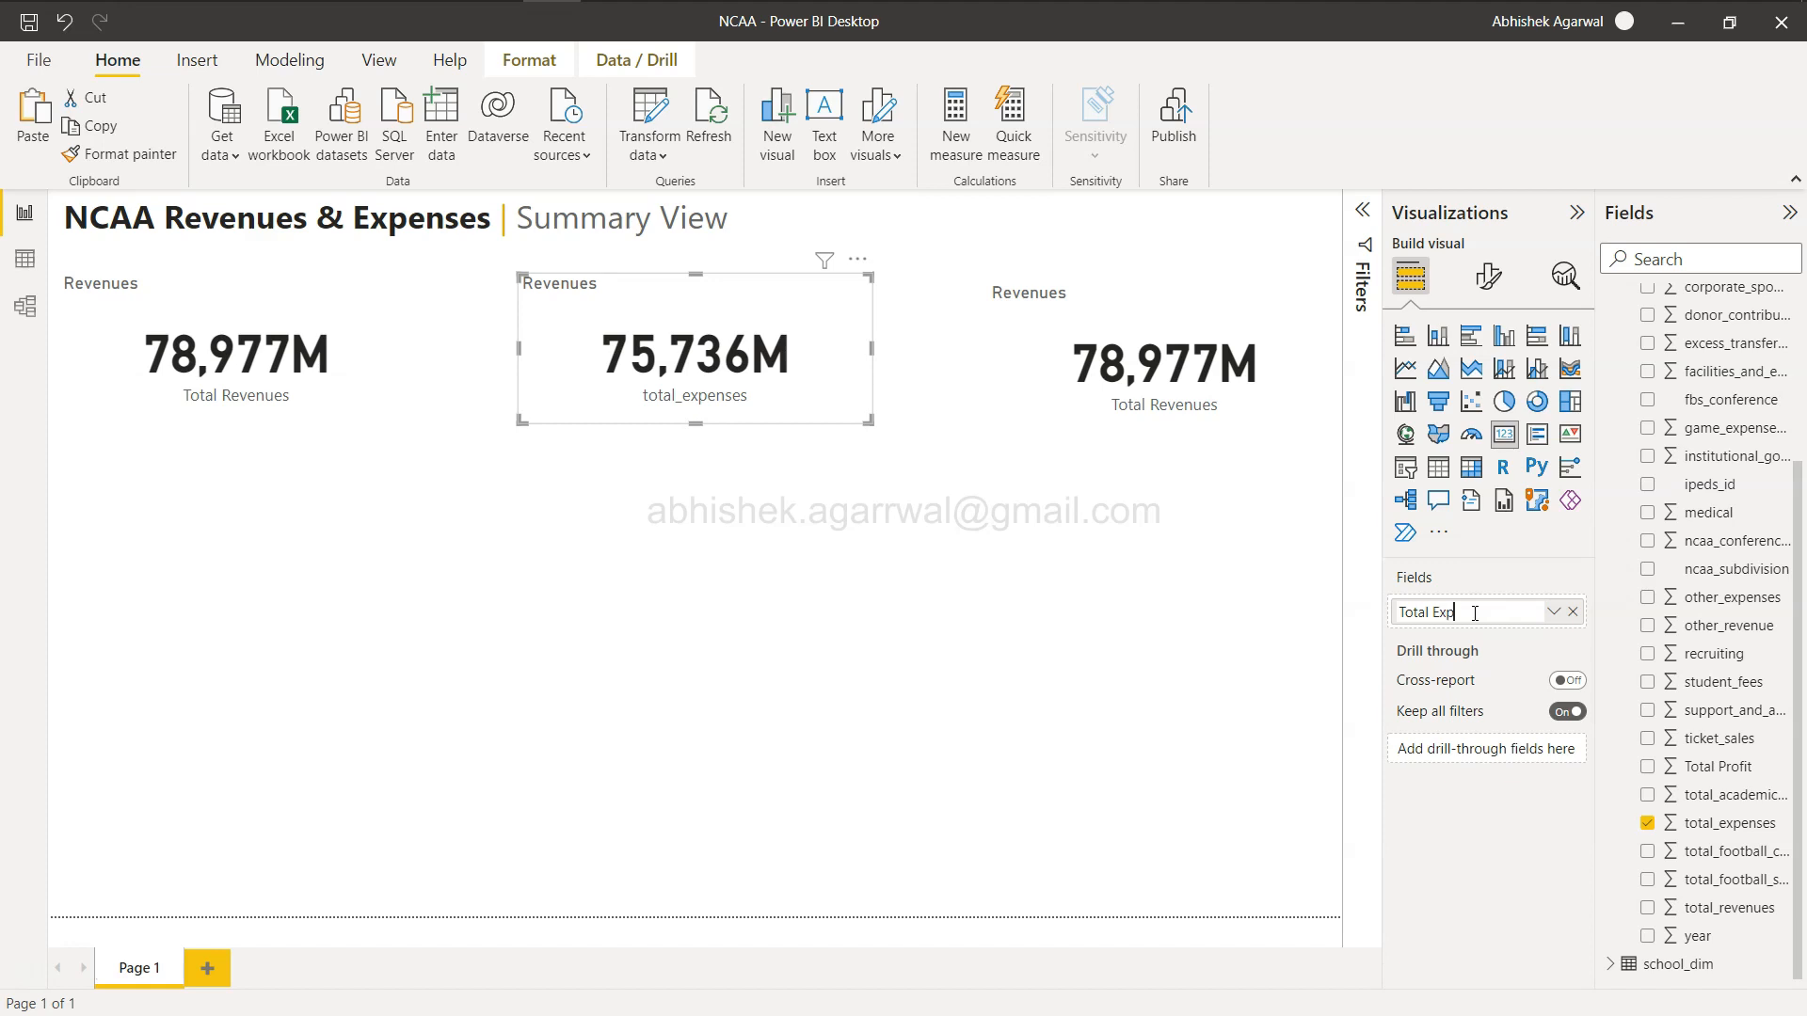
key("Return")
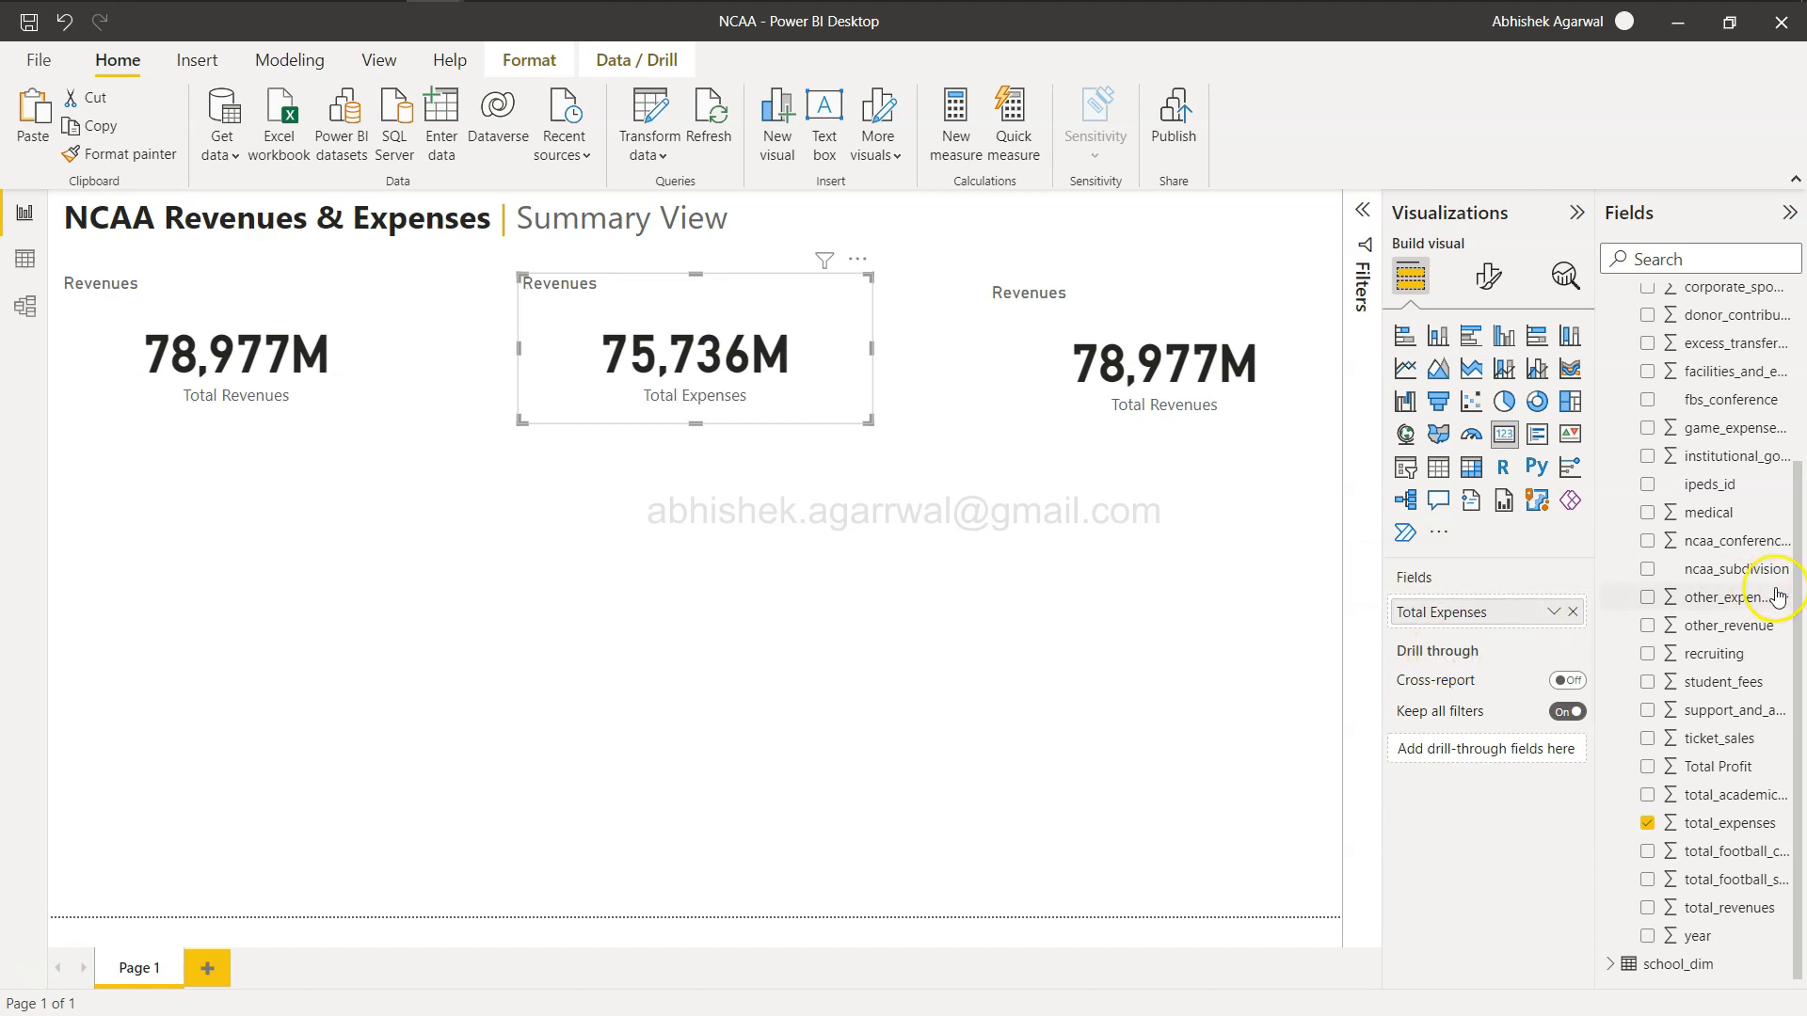
Set the middle card's title text to Expenses.
left_click(1488, 275)
left_click(1488, 382)
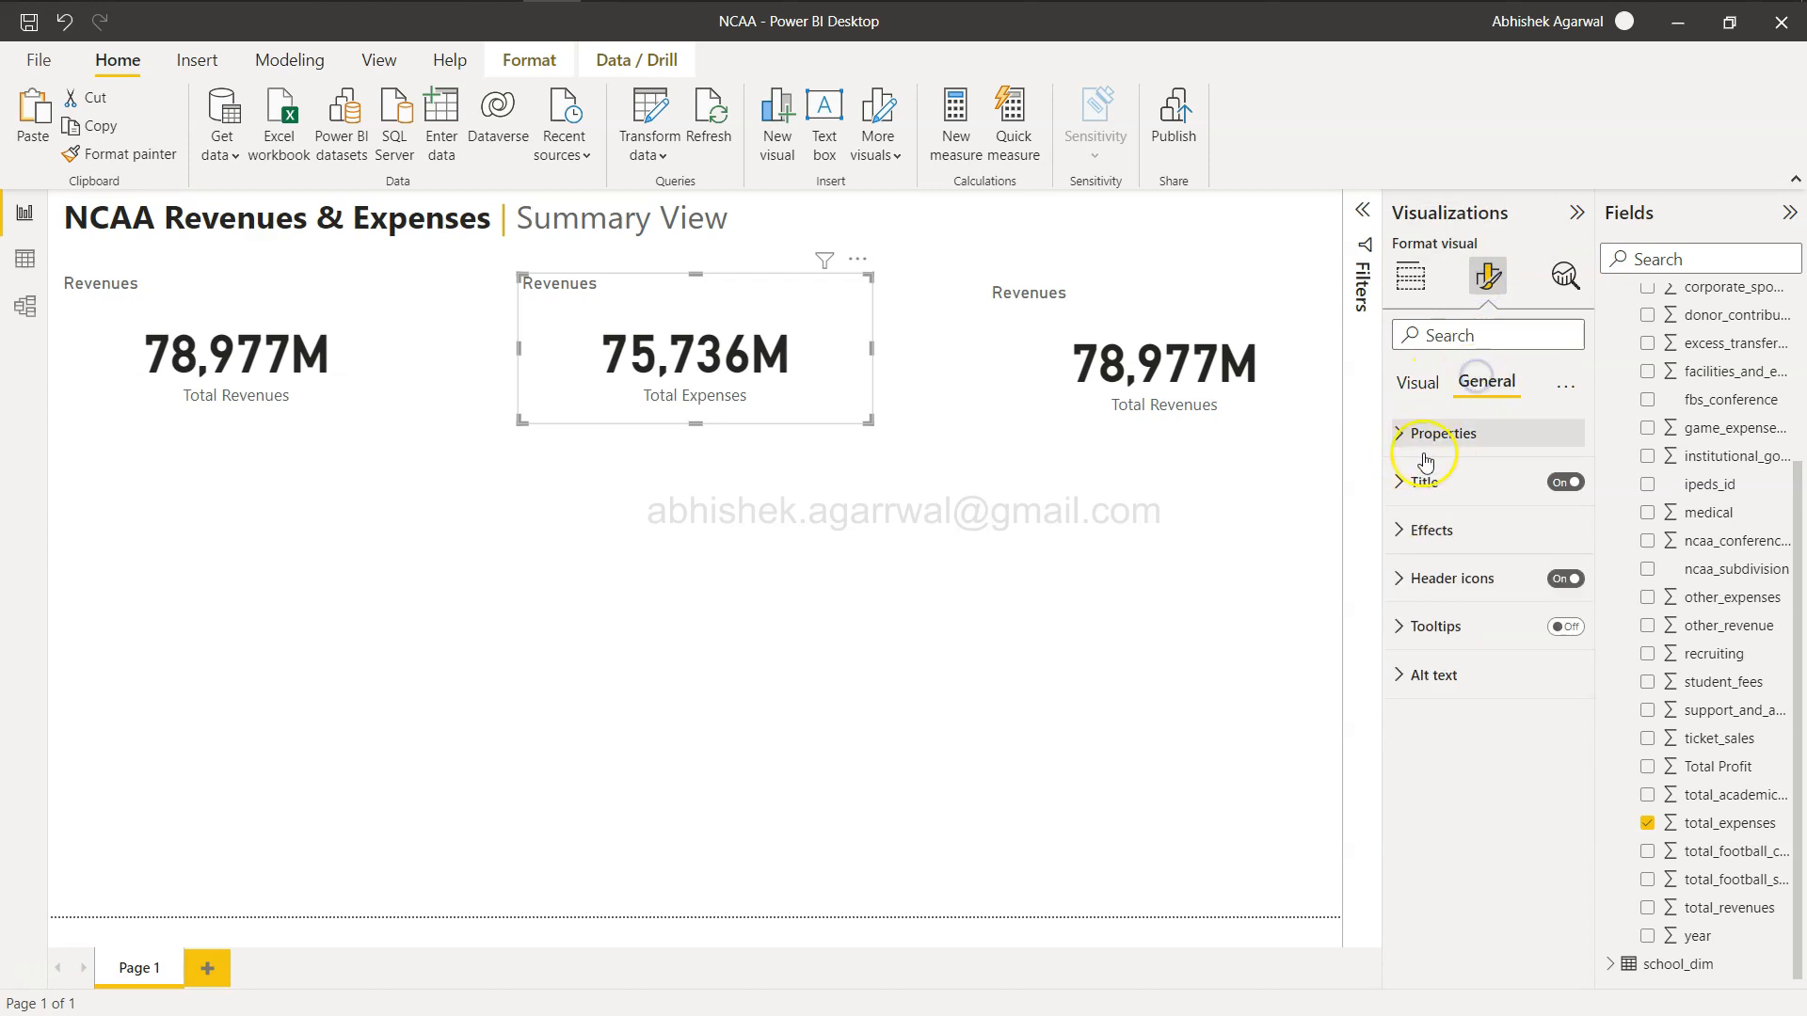
left_click(1402, 482)
double_click(1474, 552)
type("Expenses")
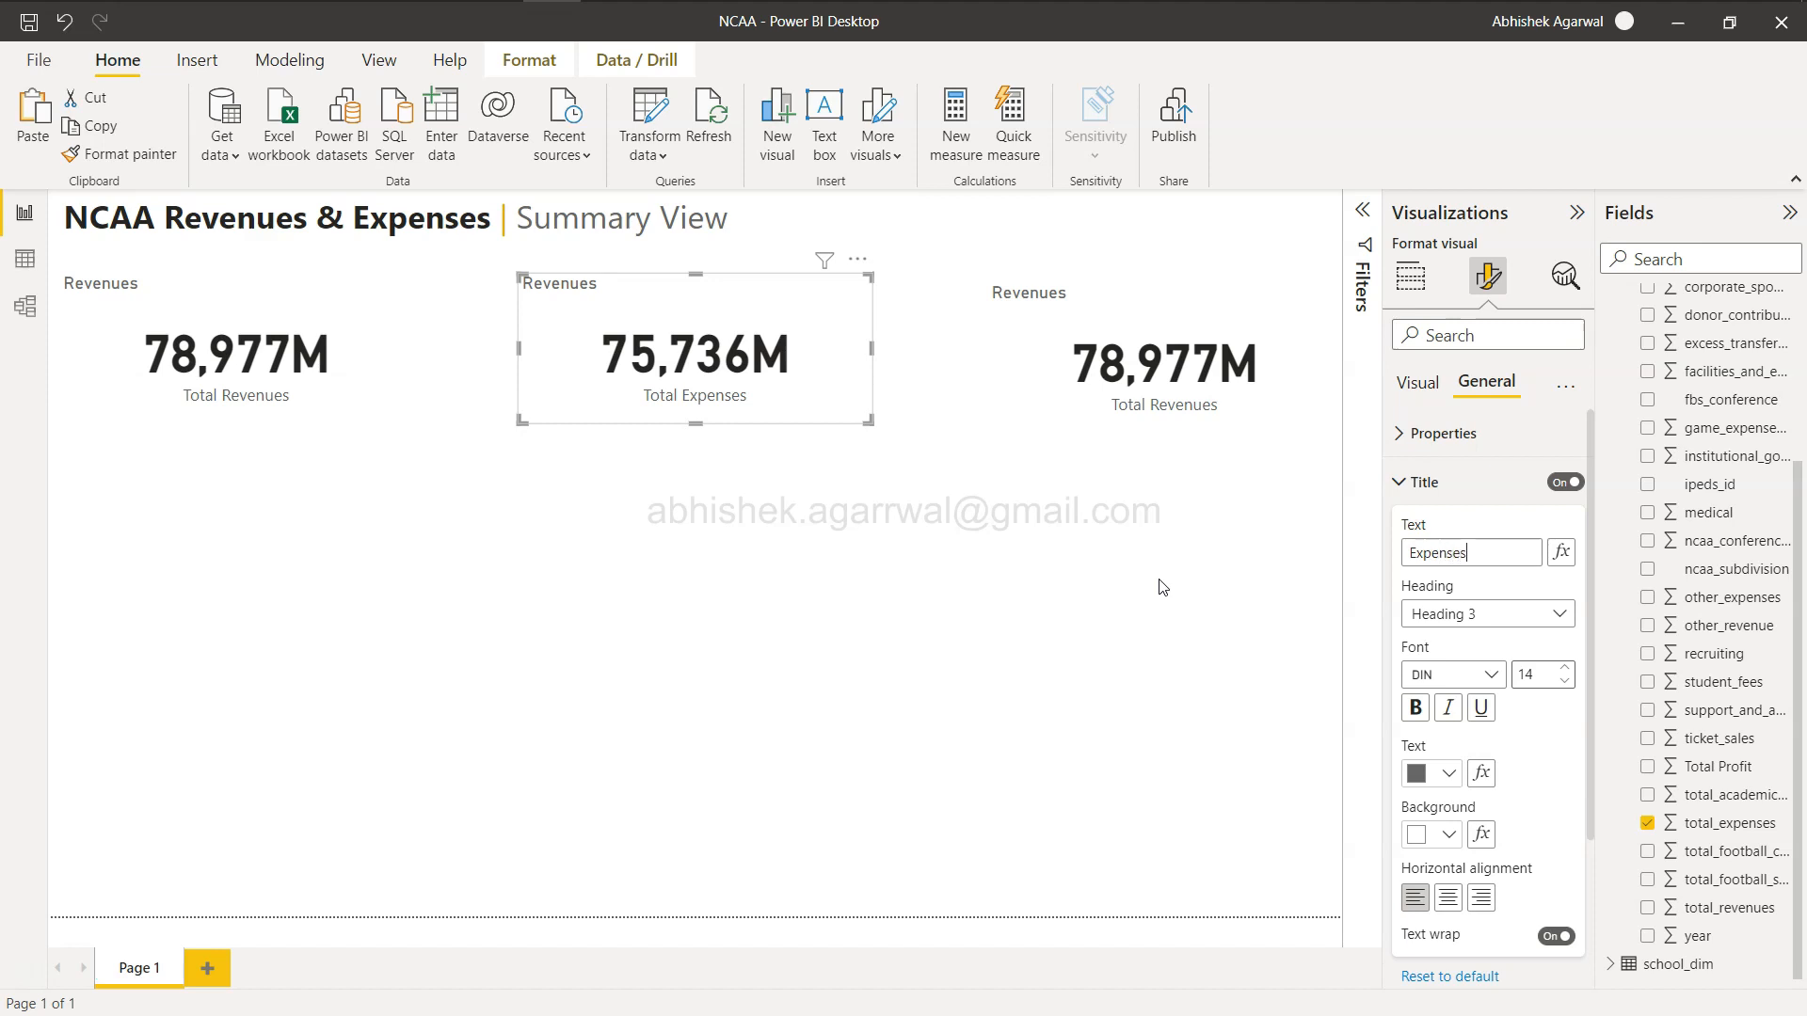
left_click(1058, 558)
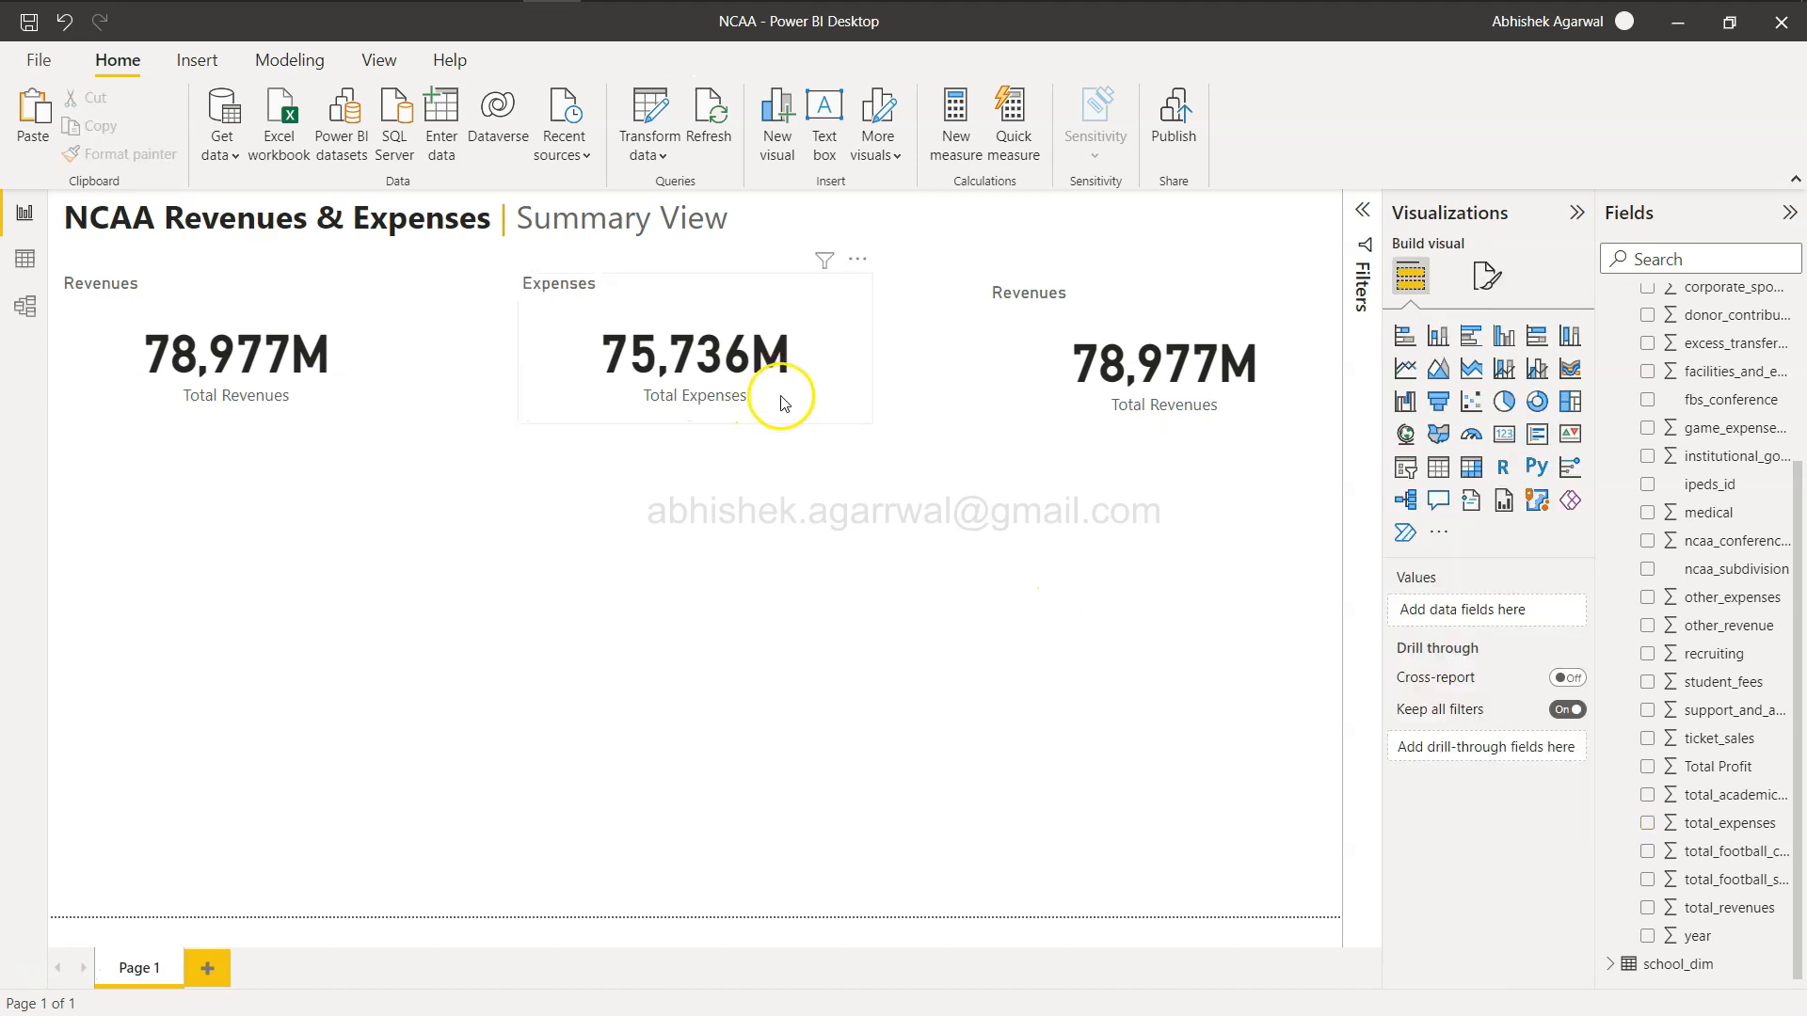
Replace the third card's field with the Total Profit column.
left_click(1025, 363)
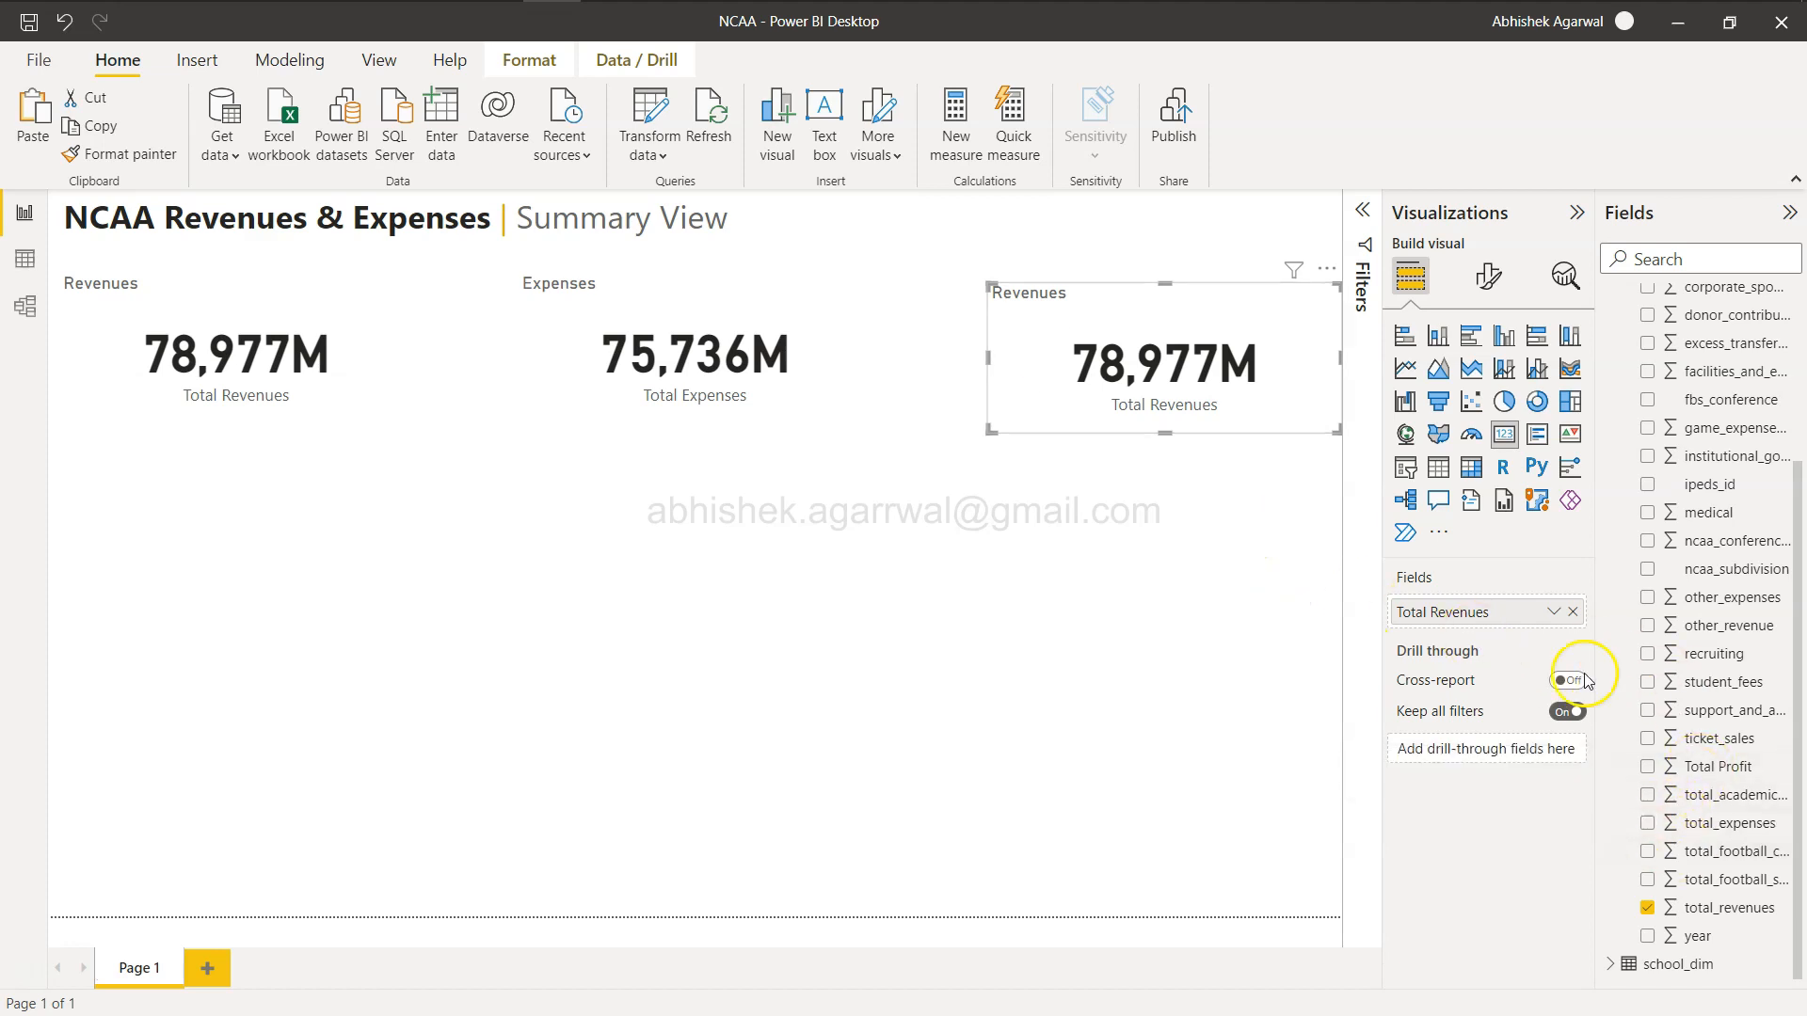
left_click(1572, 612)
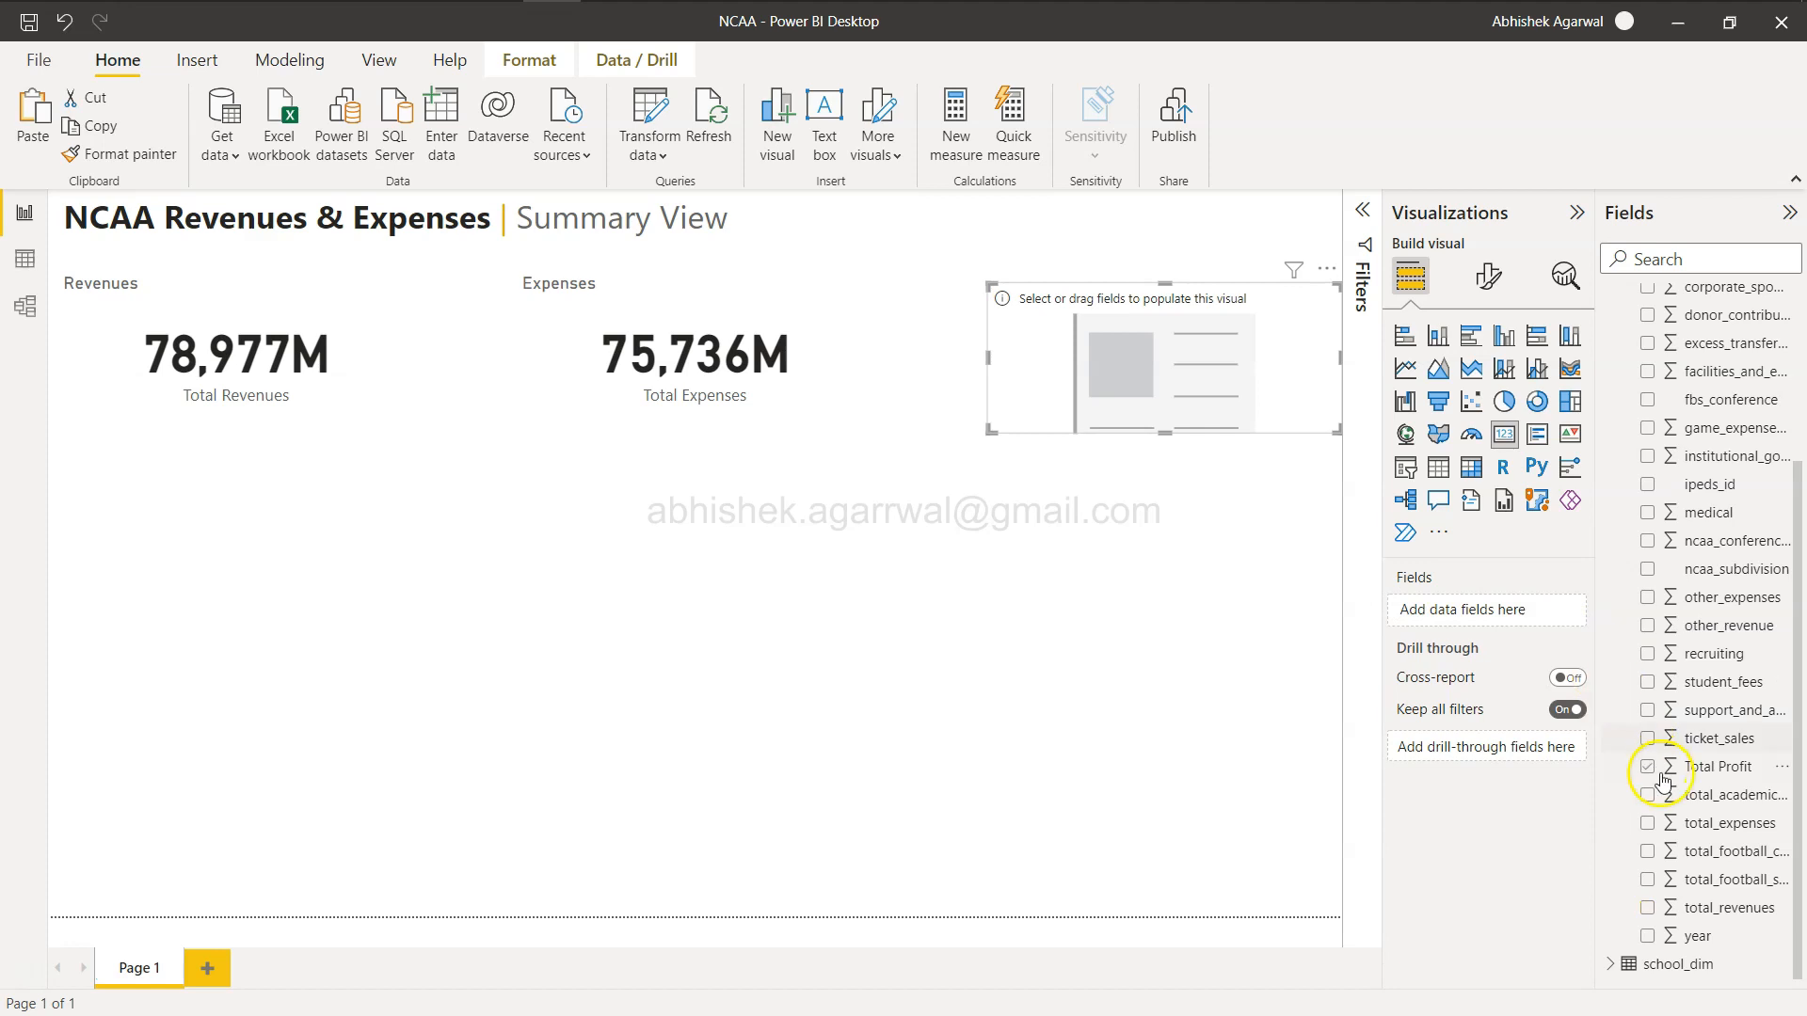
left_click_drag(1727, 766, 1517, 613)
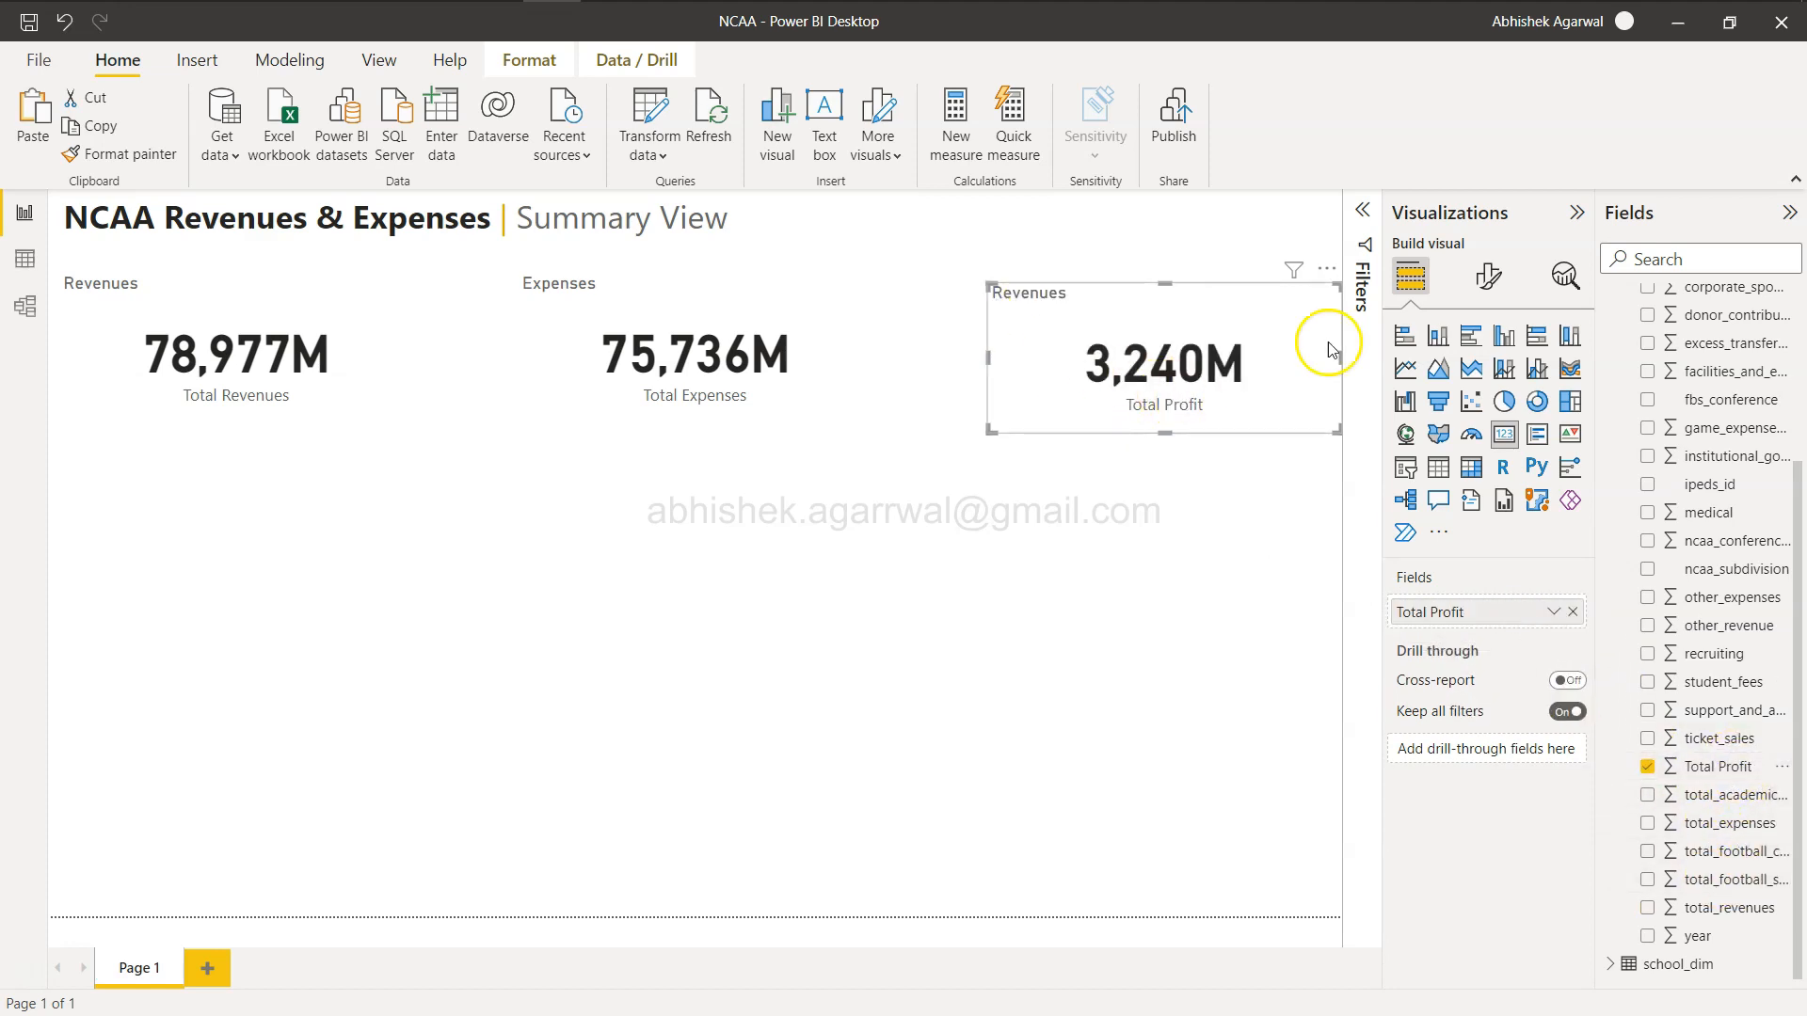
Set the third card's title text to Profit.
left_click(1506, 271)
left_click(1487, 386)
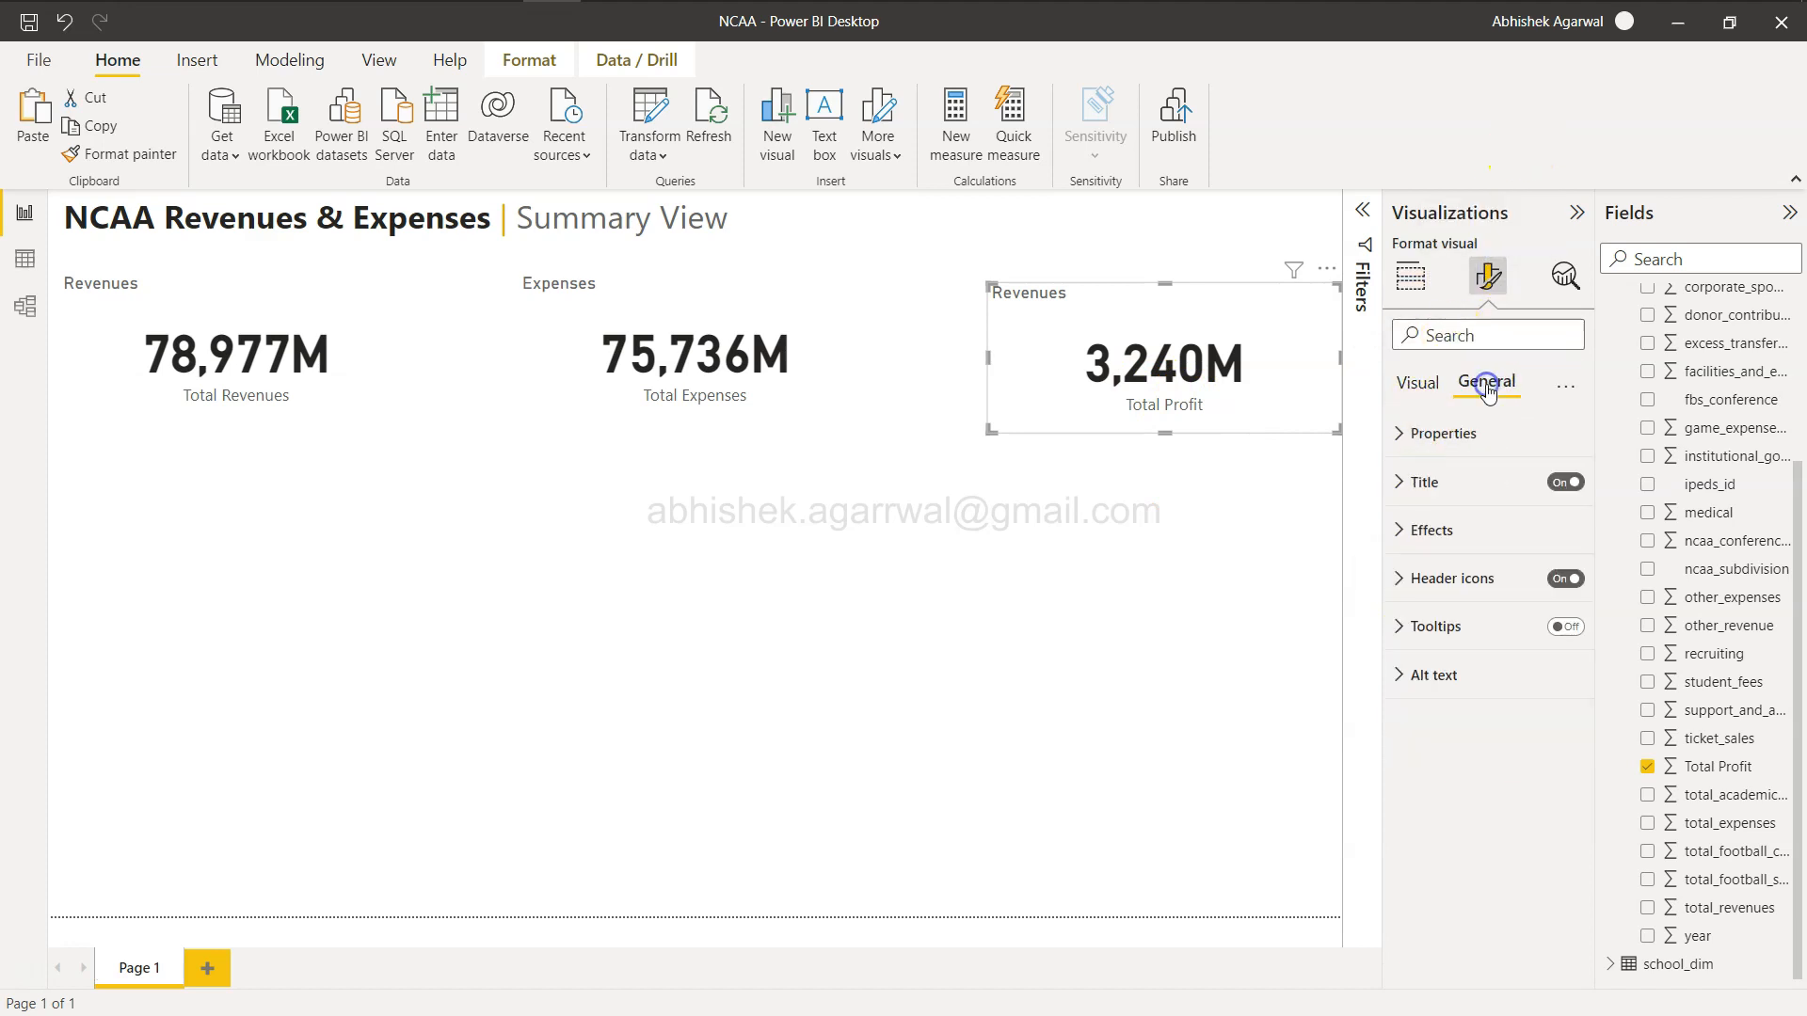
left_click(1409, 482)
left_click_drag(1467, 548, 820, 616)
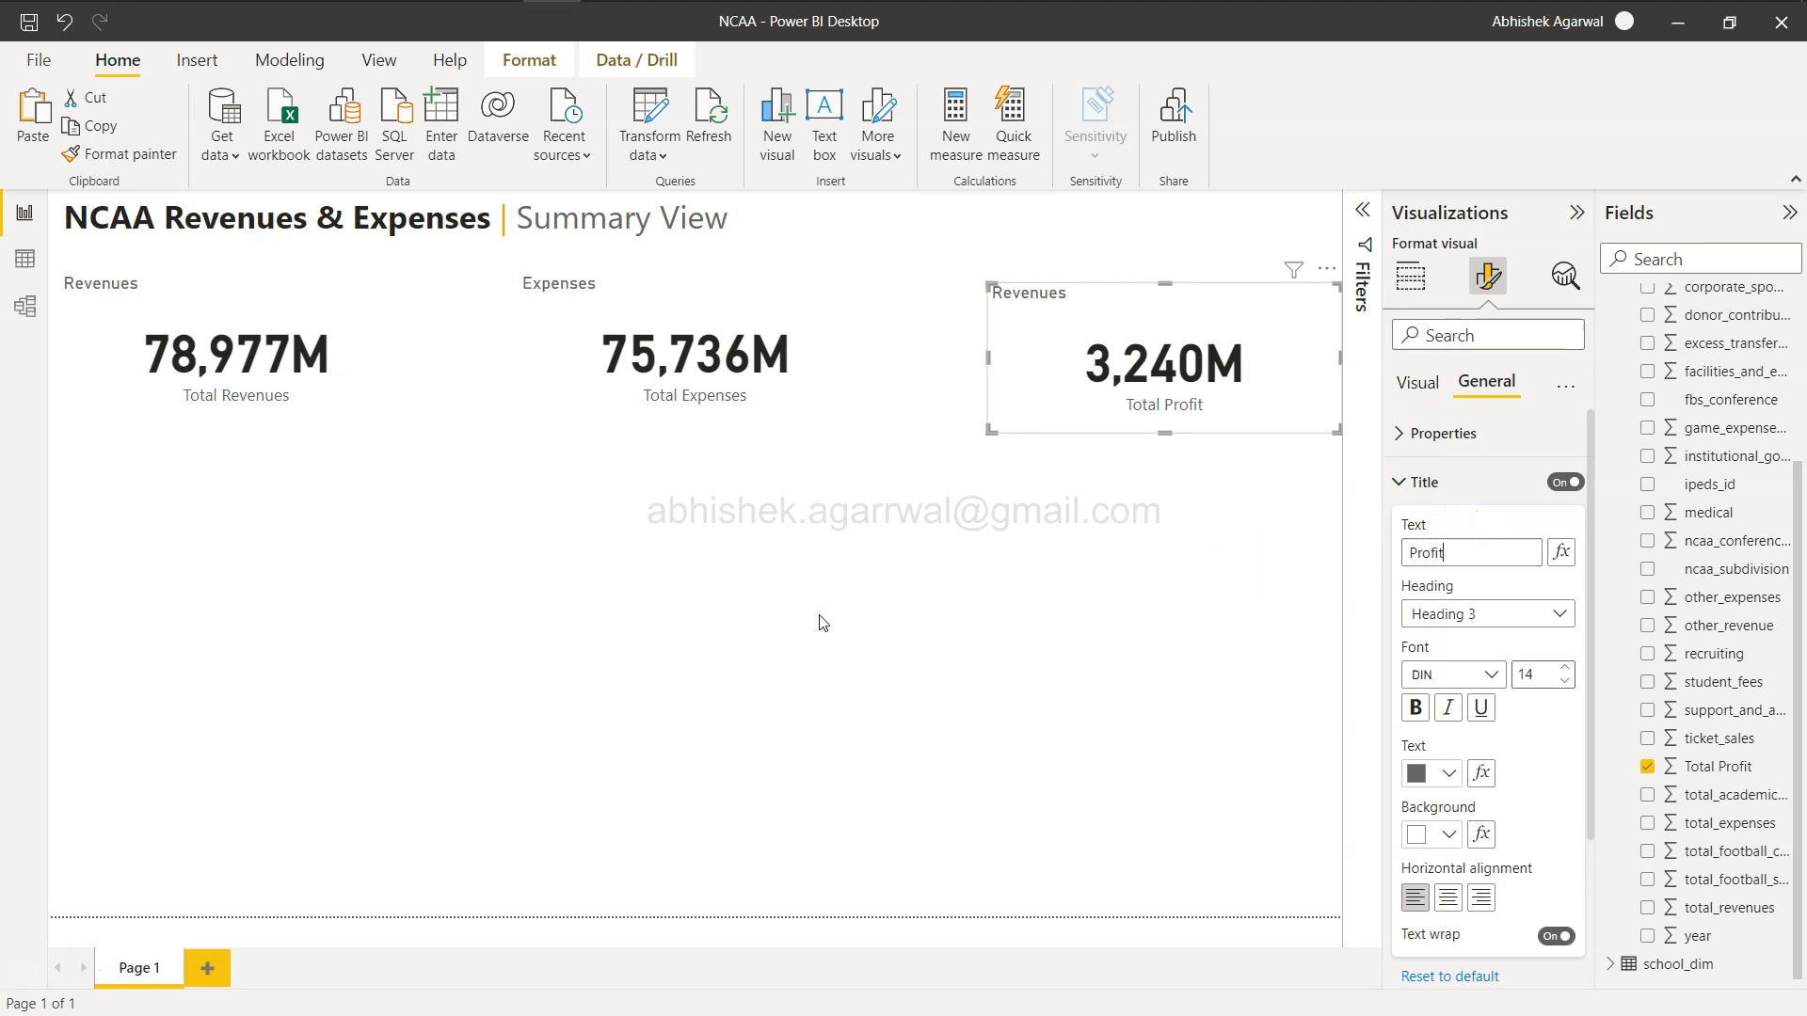
left_click(925, 705)
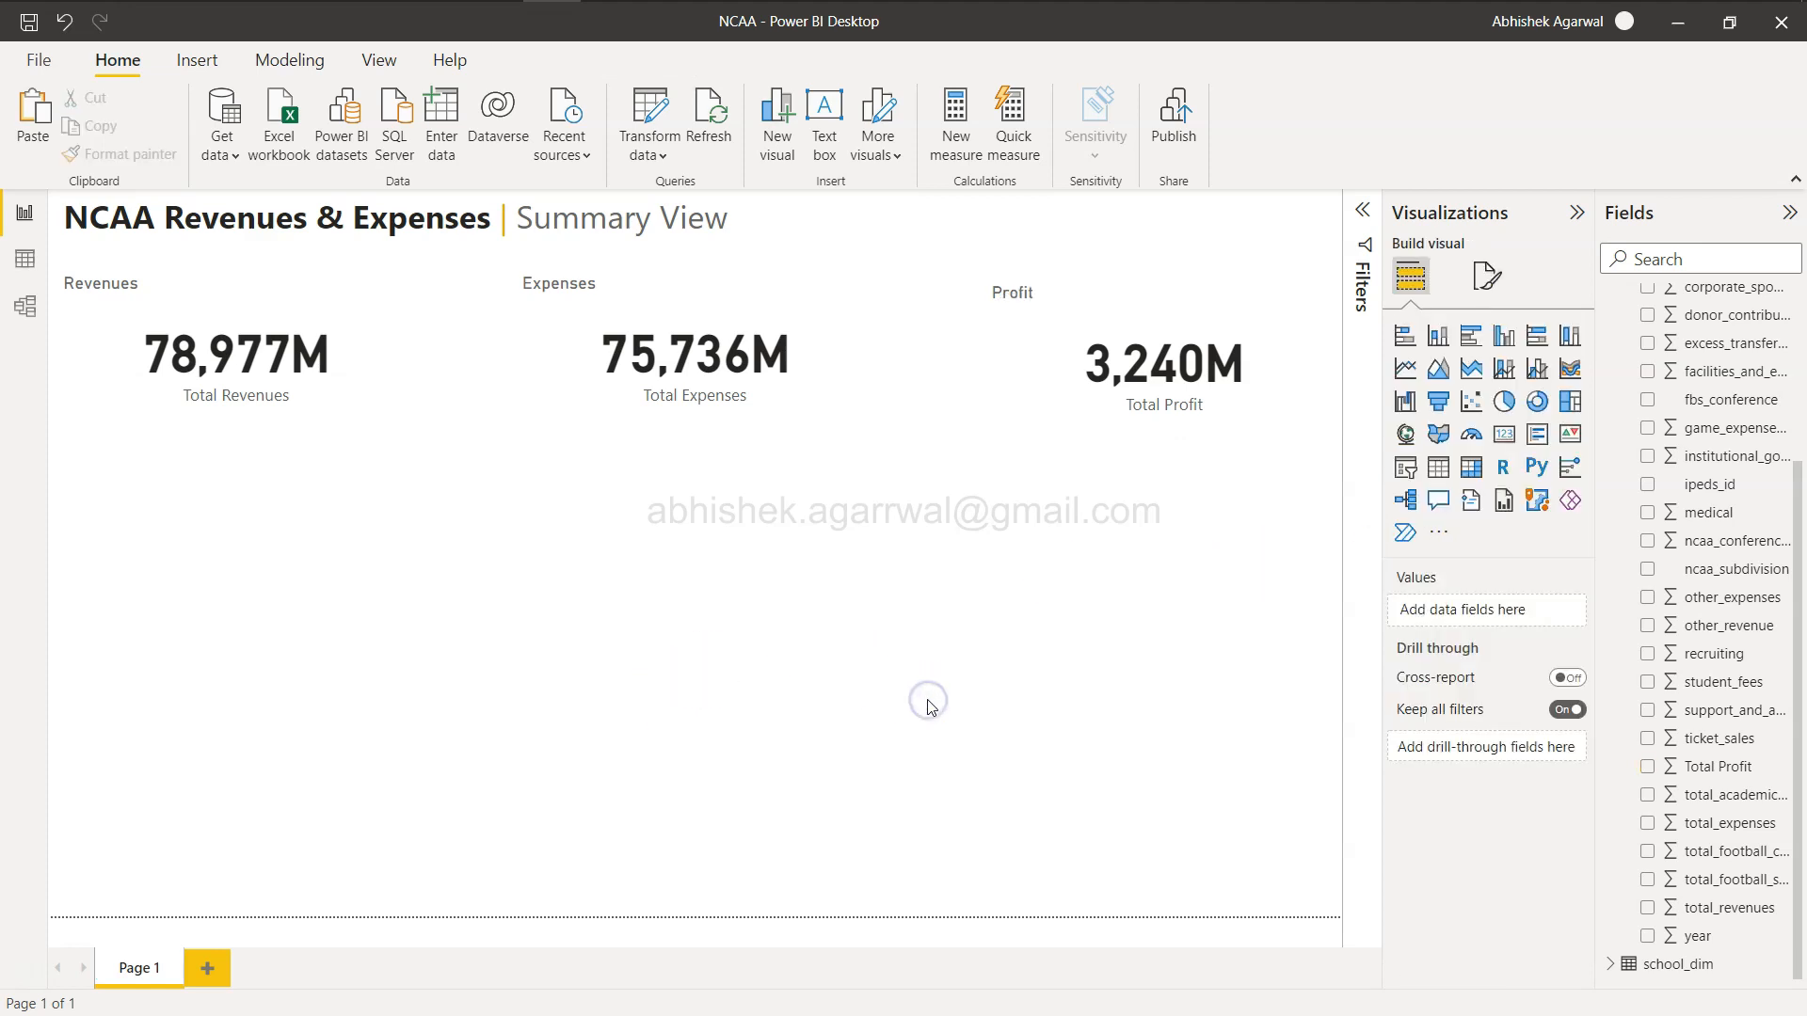
Add a line chart of total_revenues by year beneath the revenue card.
key("alt+Tab")
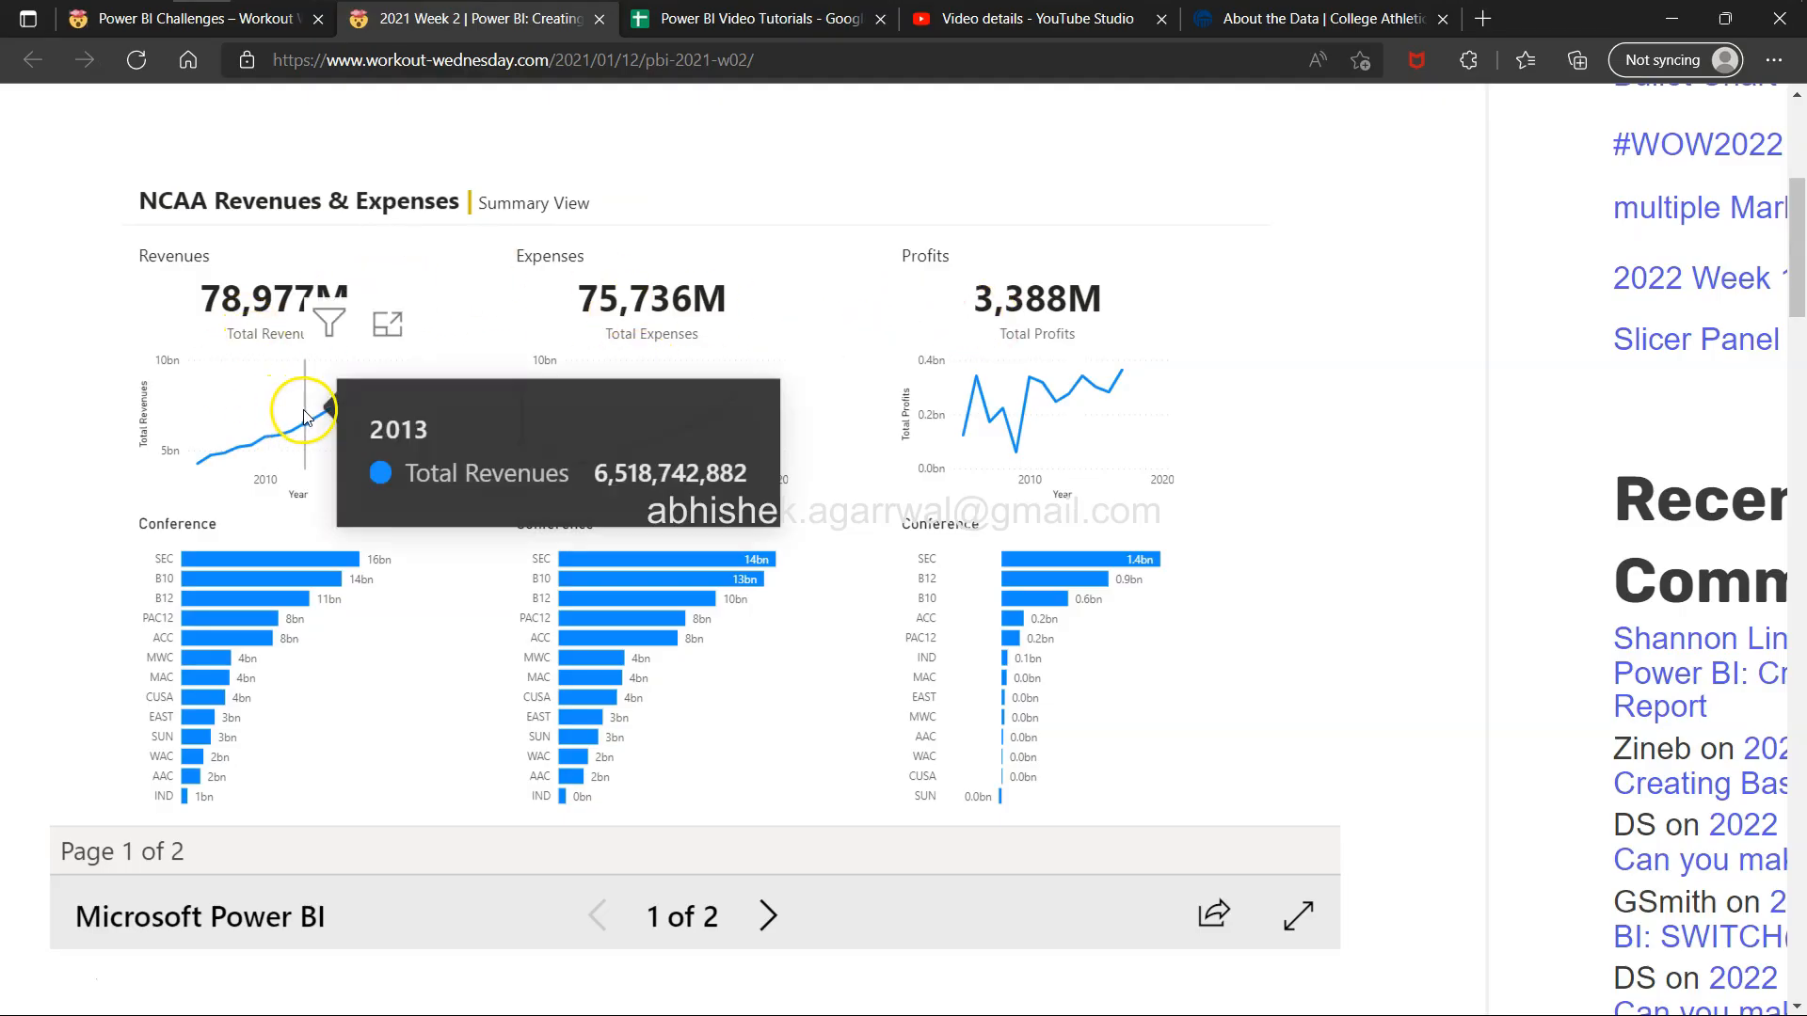
key("alt+Tab")
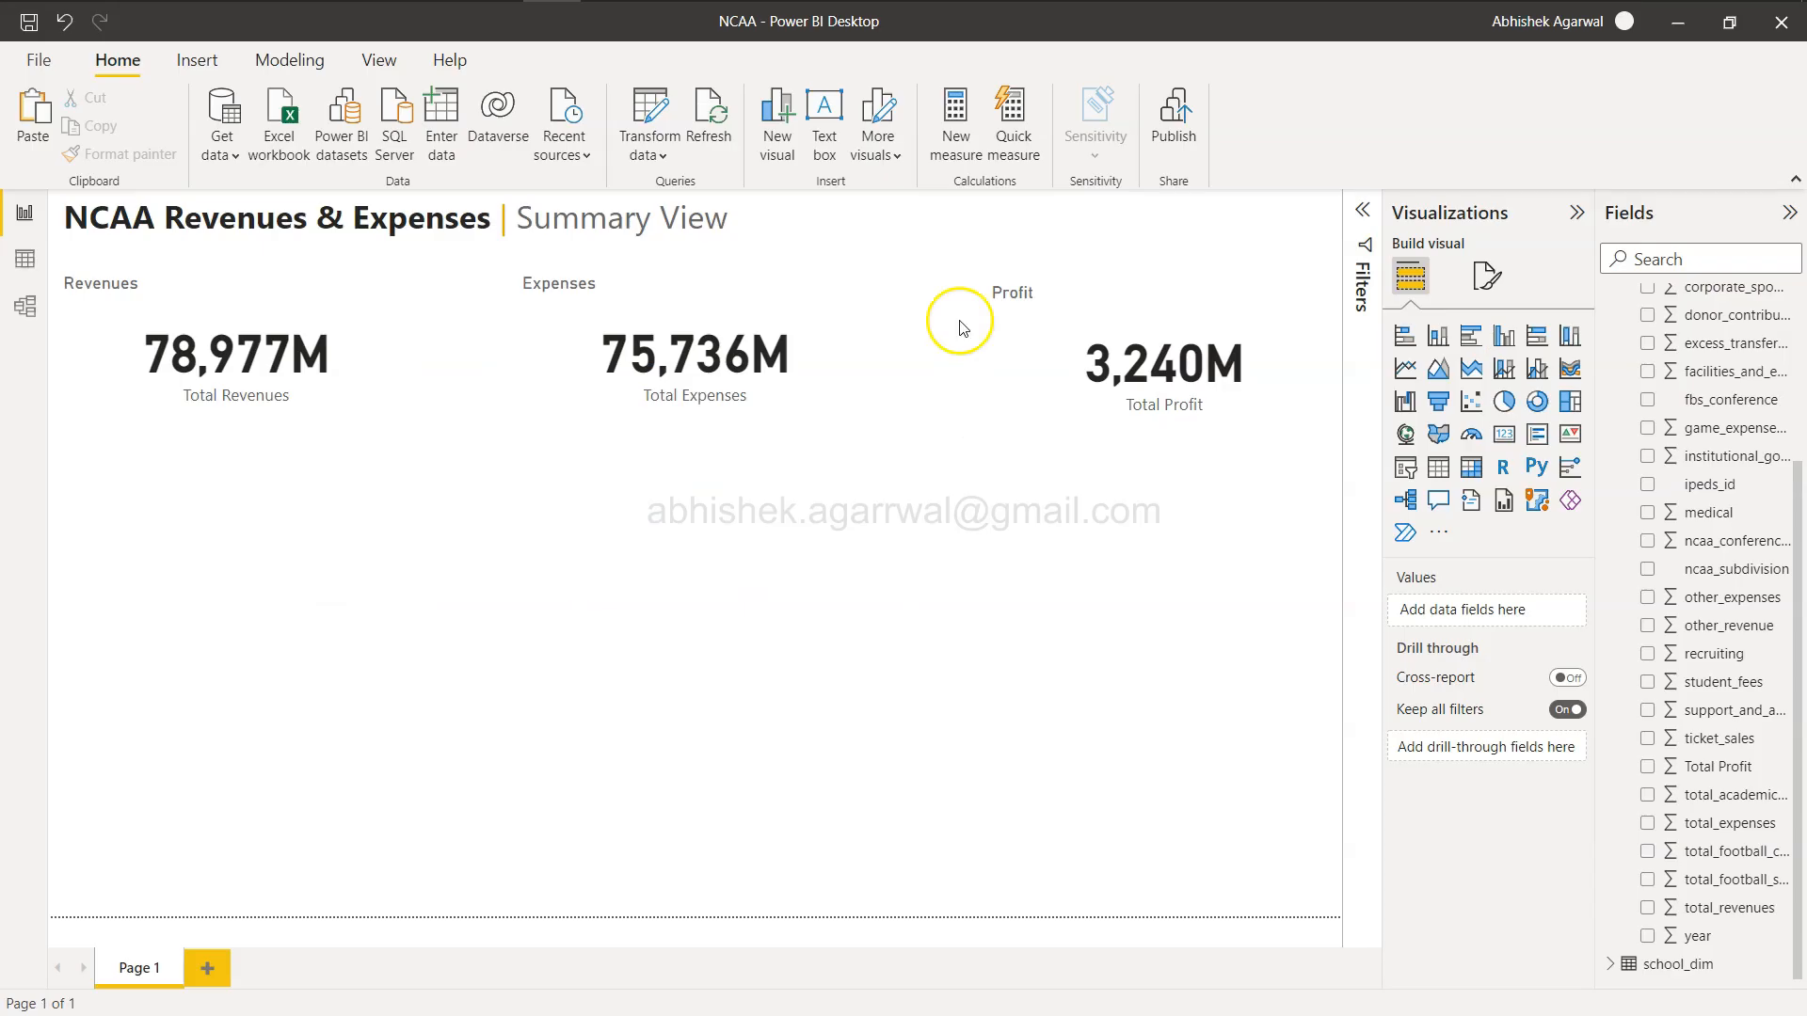
left_click(1405, 369)
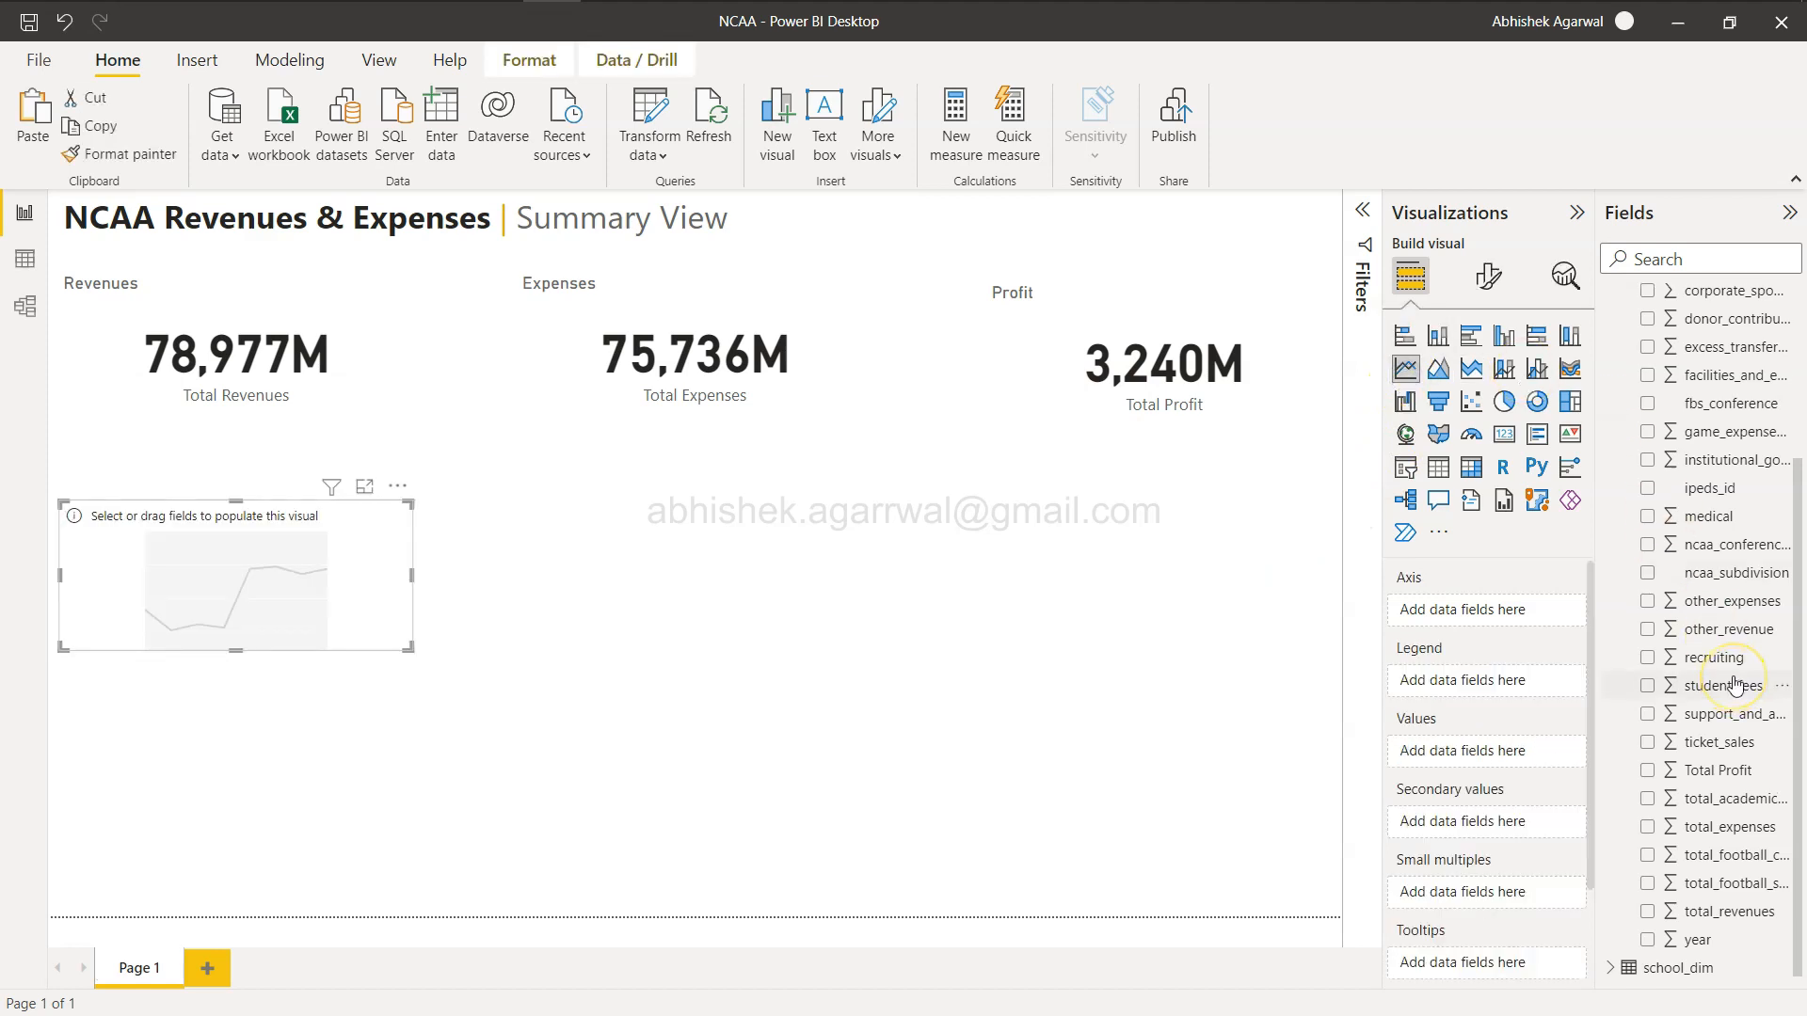
left_click_drag(1715, 935, 1502, 610)
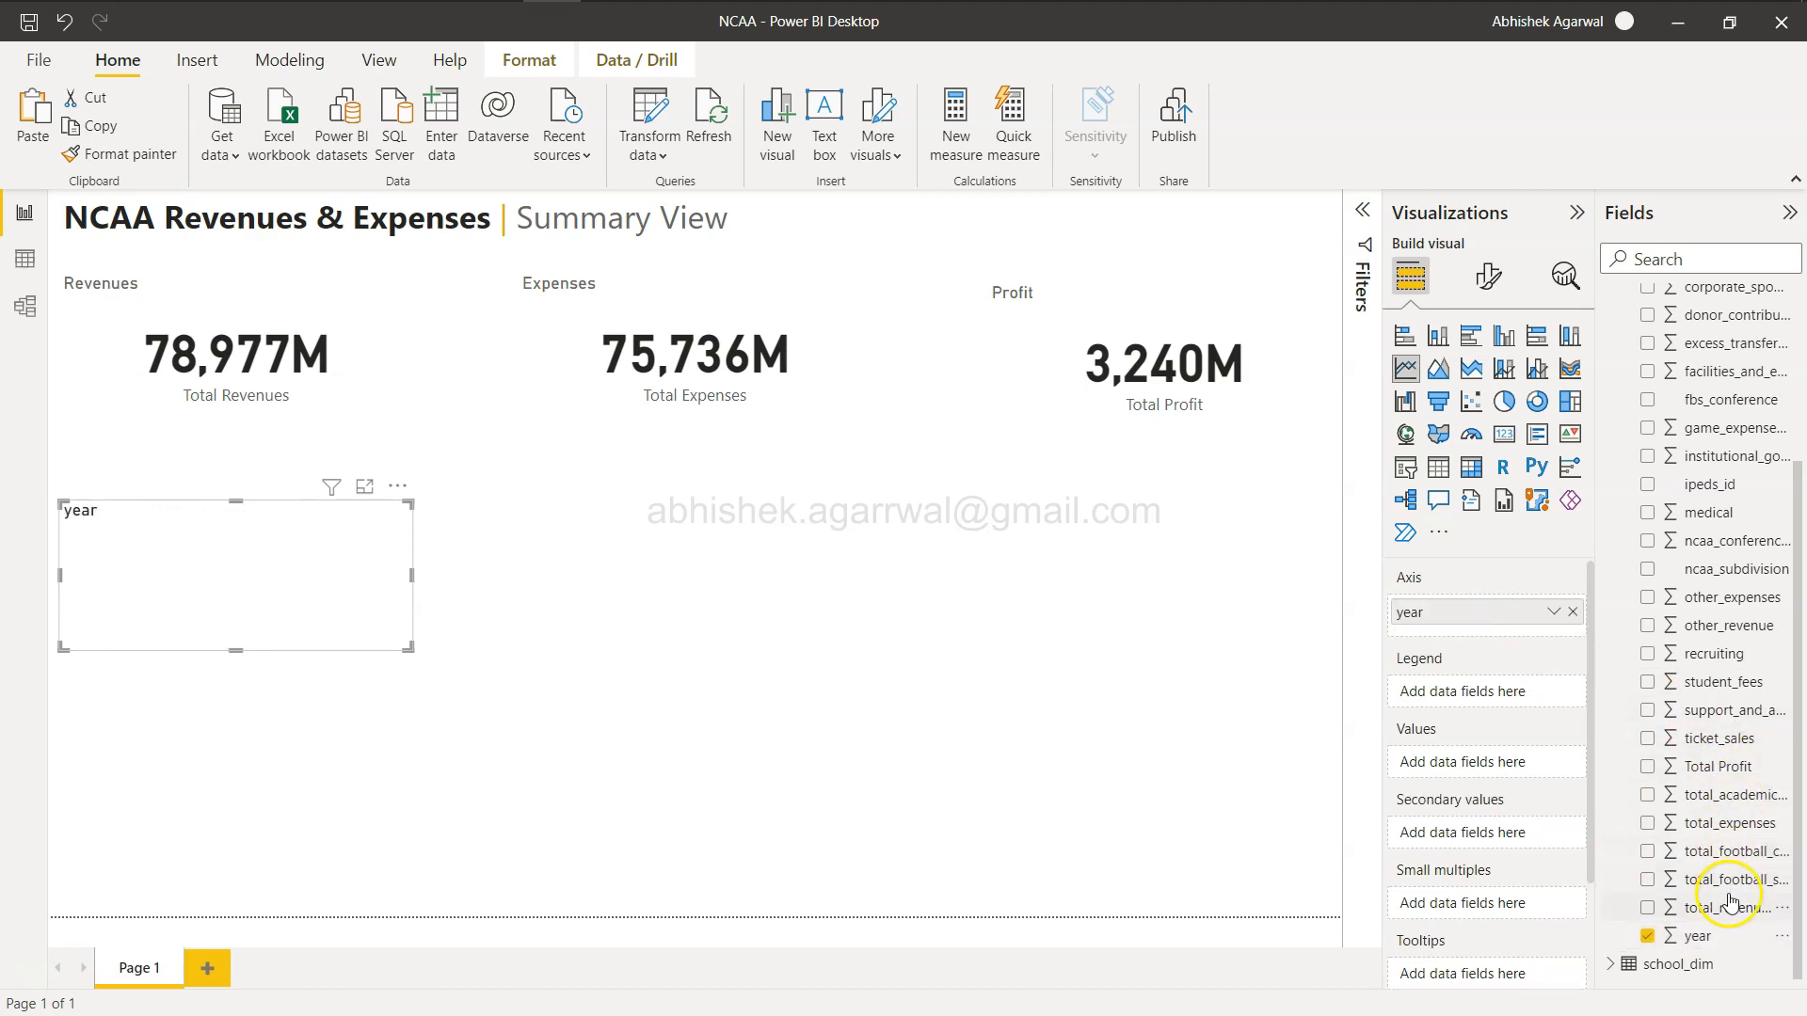
left_click_drag(1730, 913, 1500, 758)
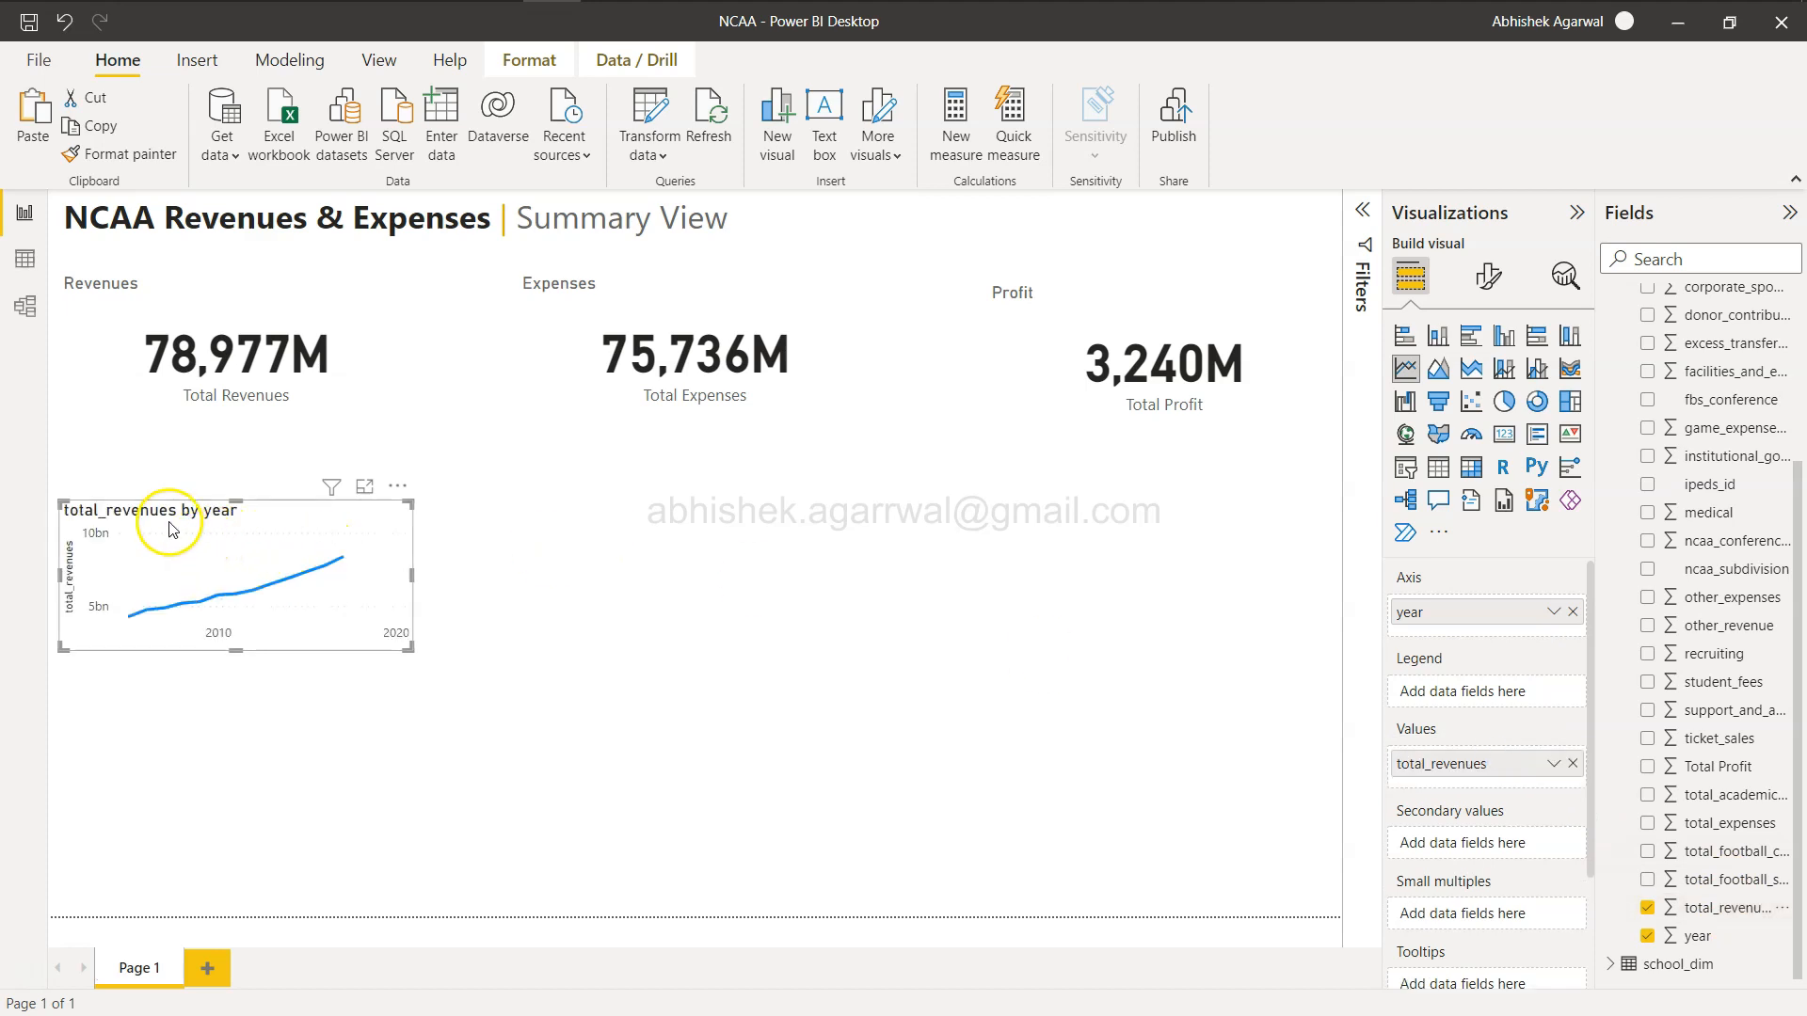
left_click_drag(251, 524, 281, 452)
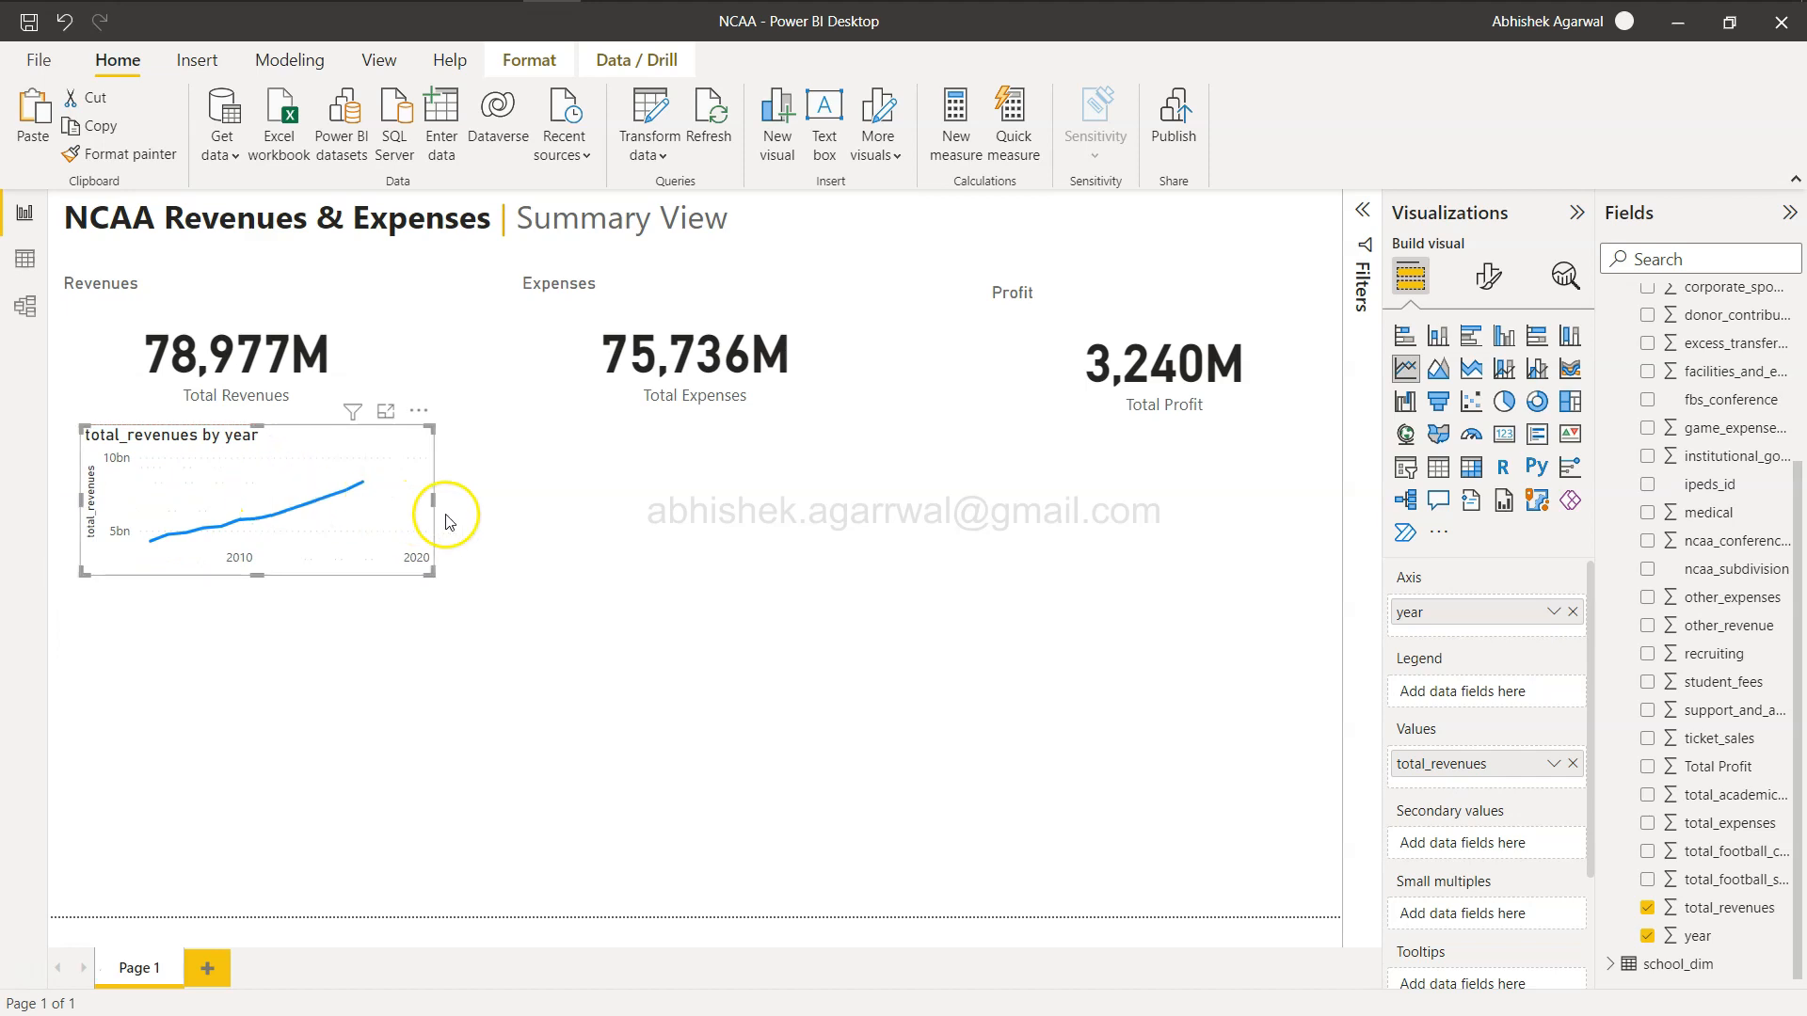
left_click_drag(374, 484, 354, 486)
left_click(407, 770)
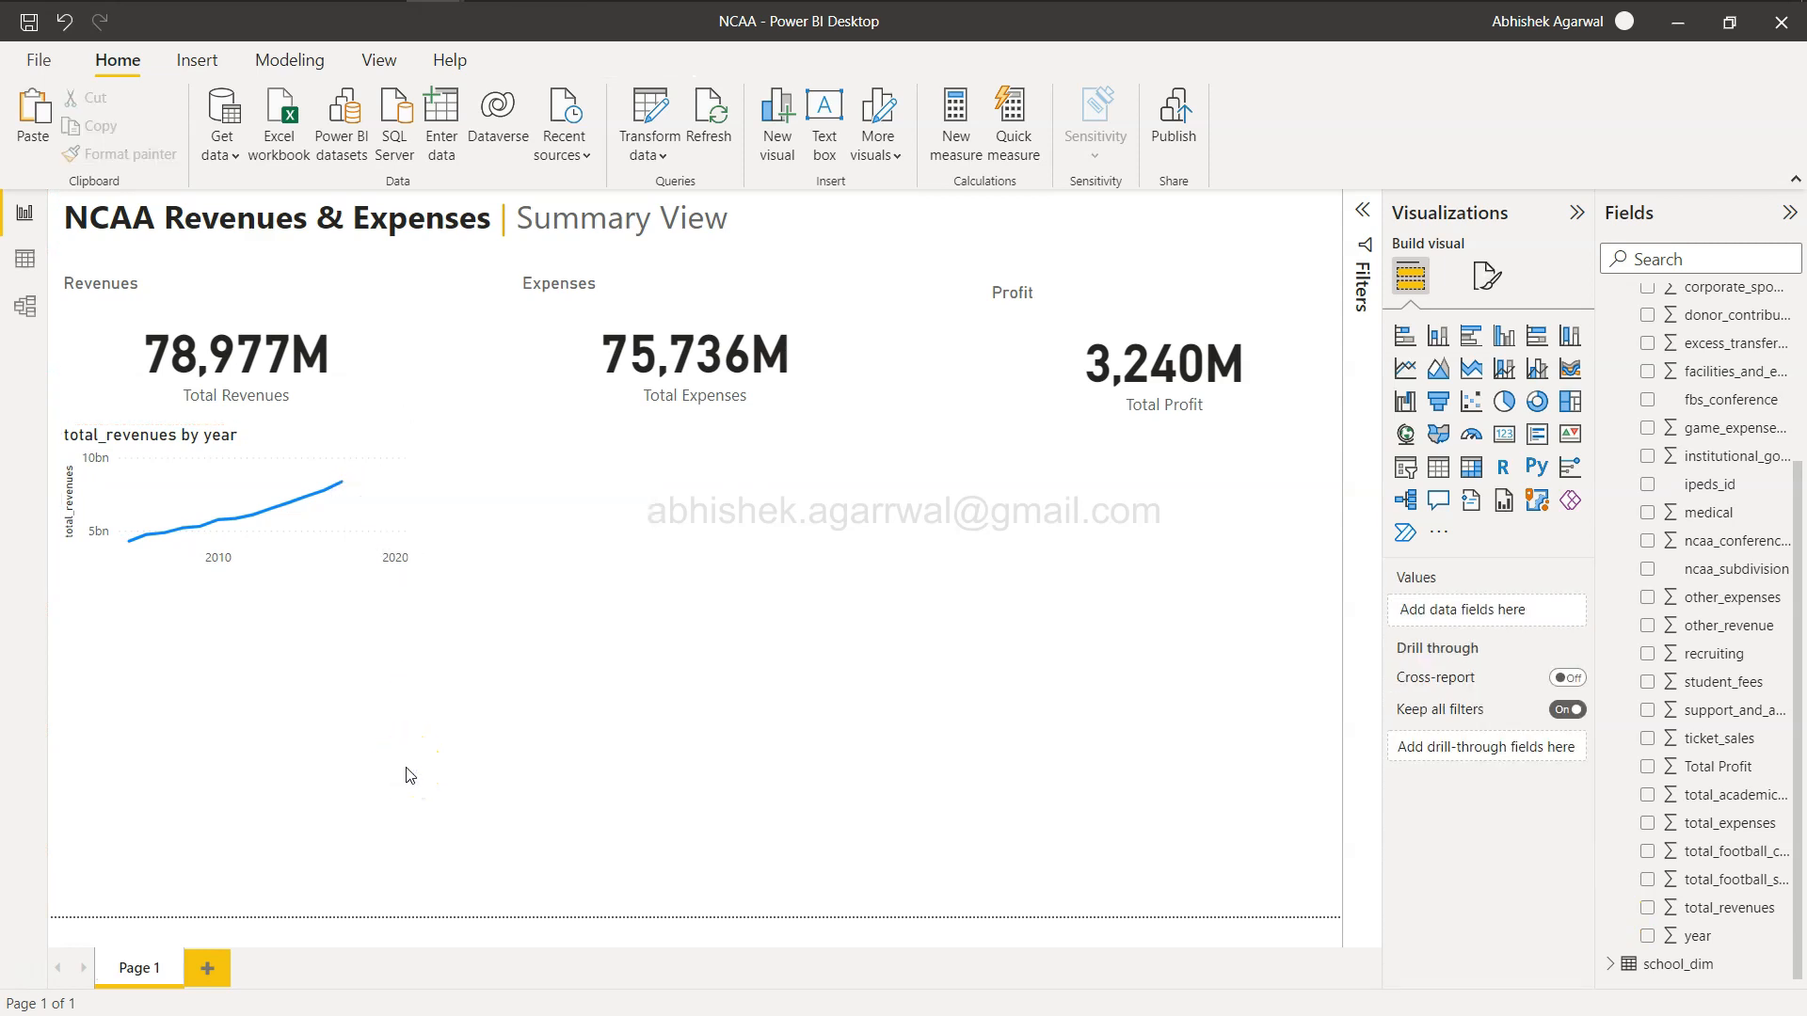
Compare the report with the reference dashboard in the browser.
key("alt+Tab")
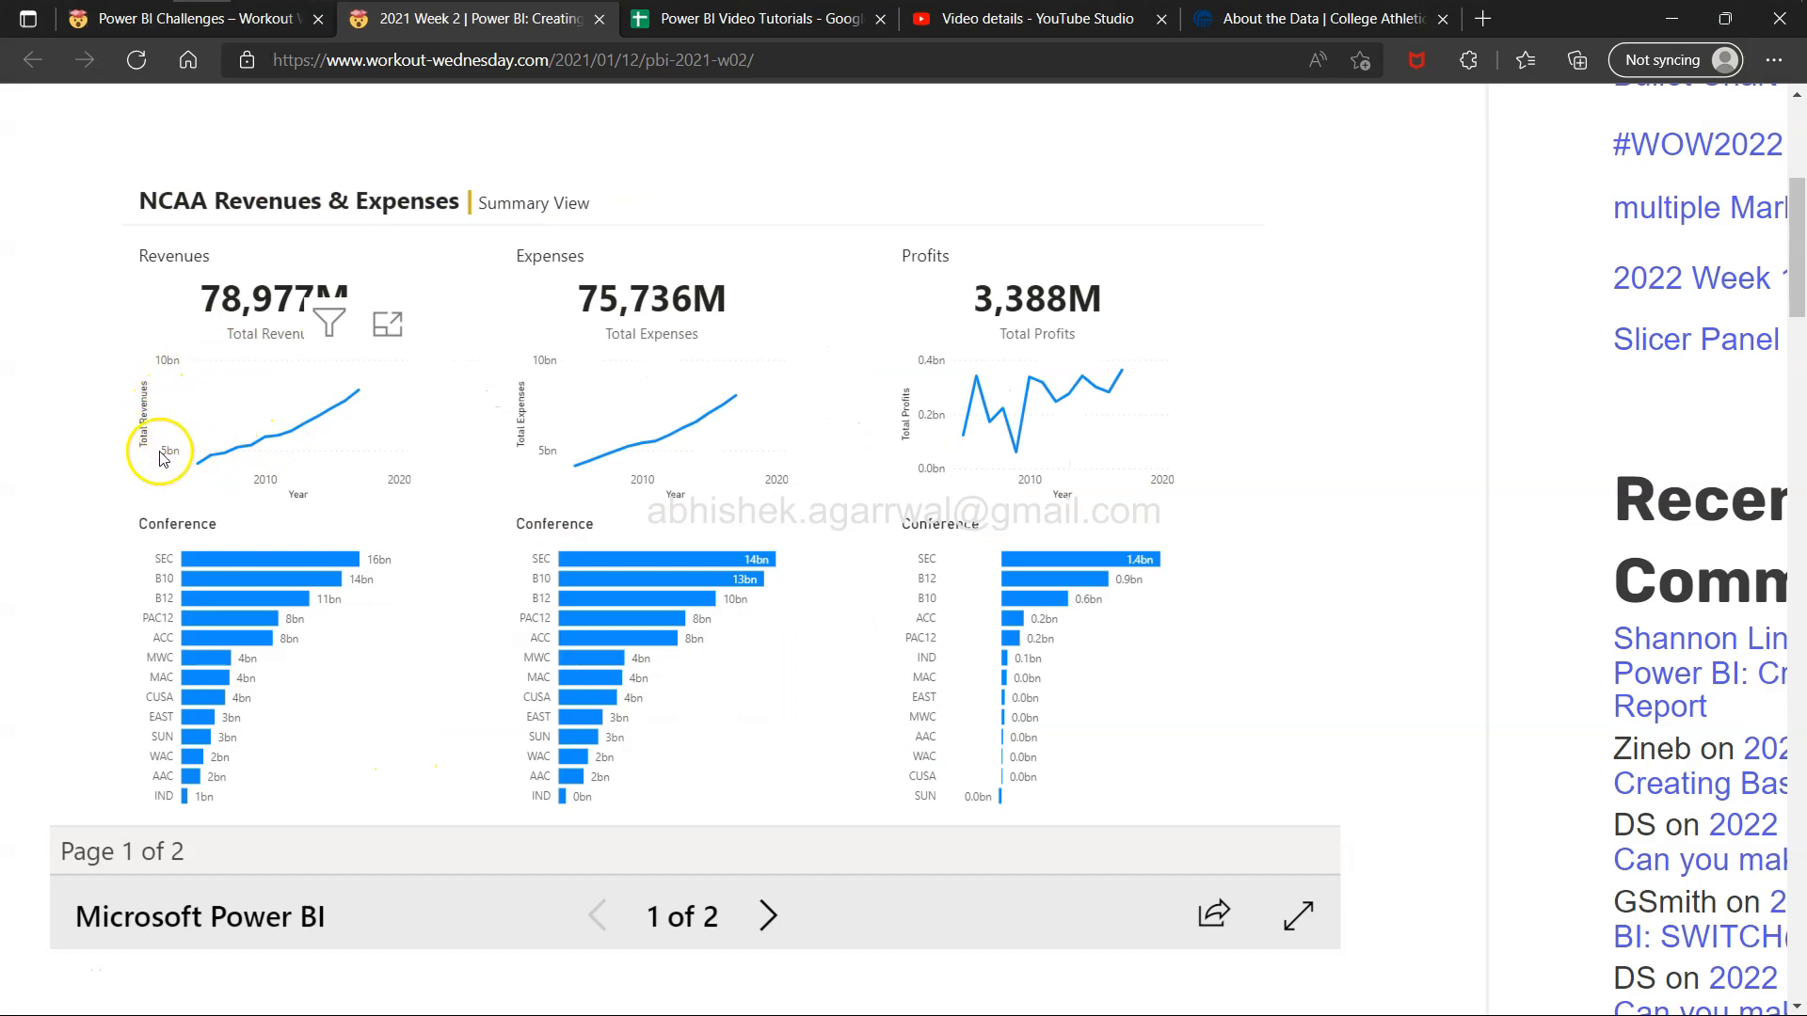
key("alt+Tab")
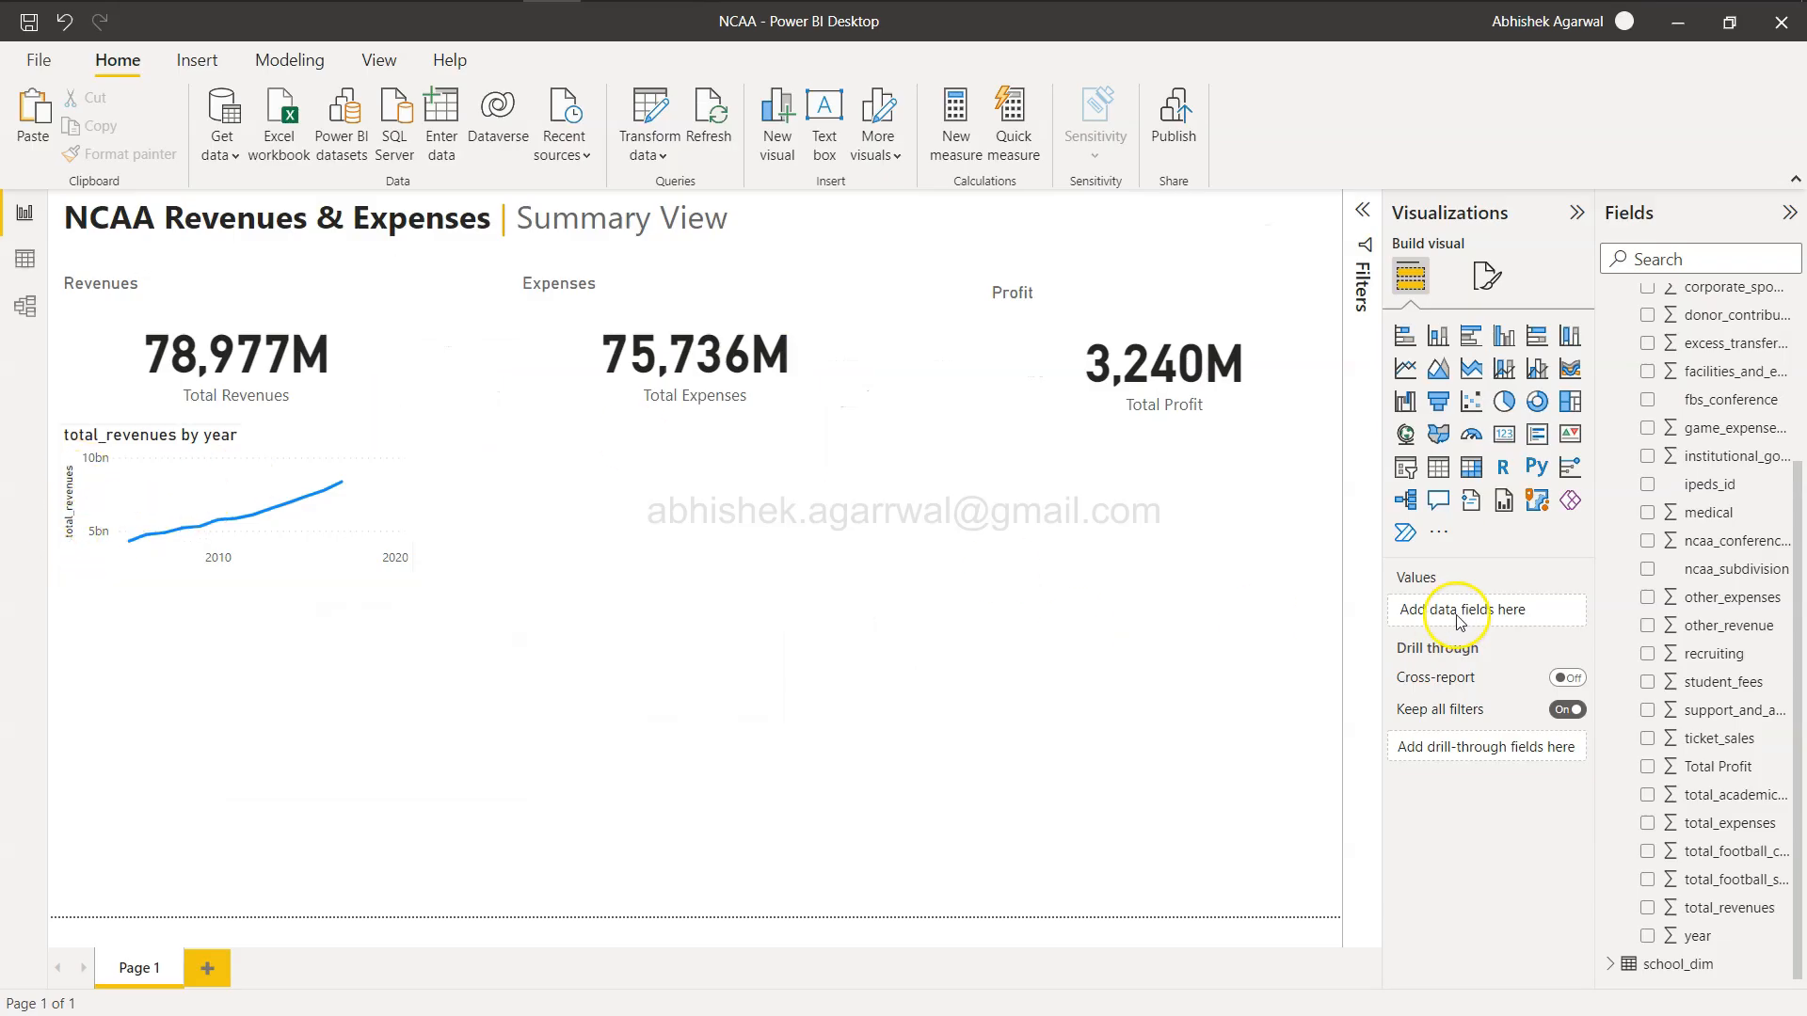
left_click(393, 468)
double_click(1482, 763)
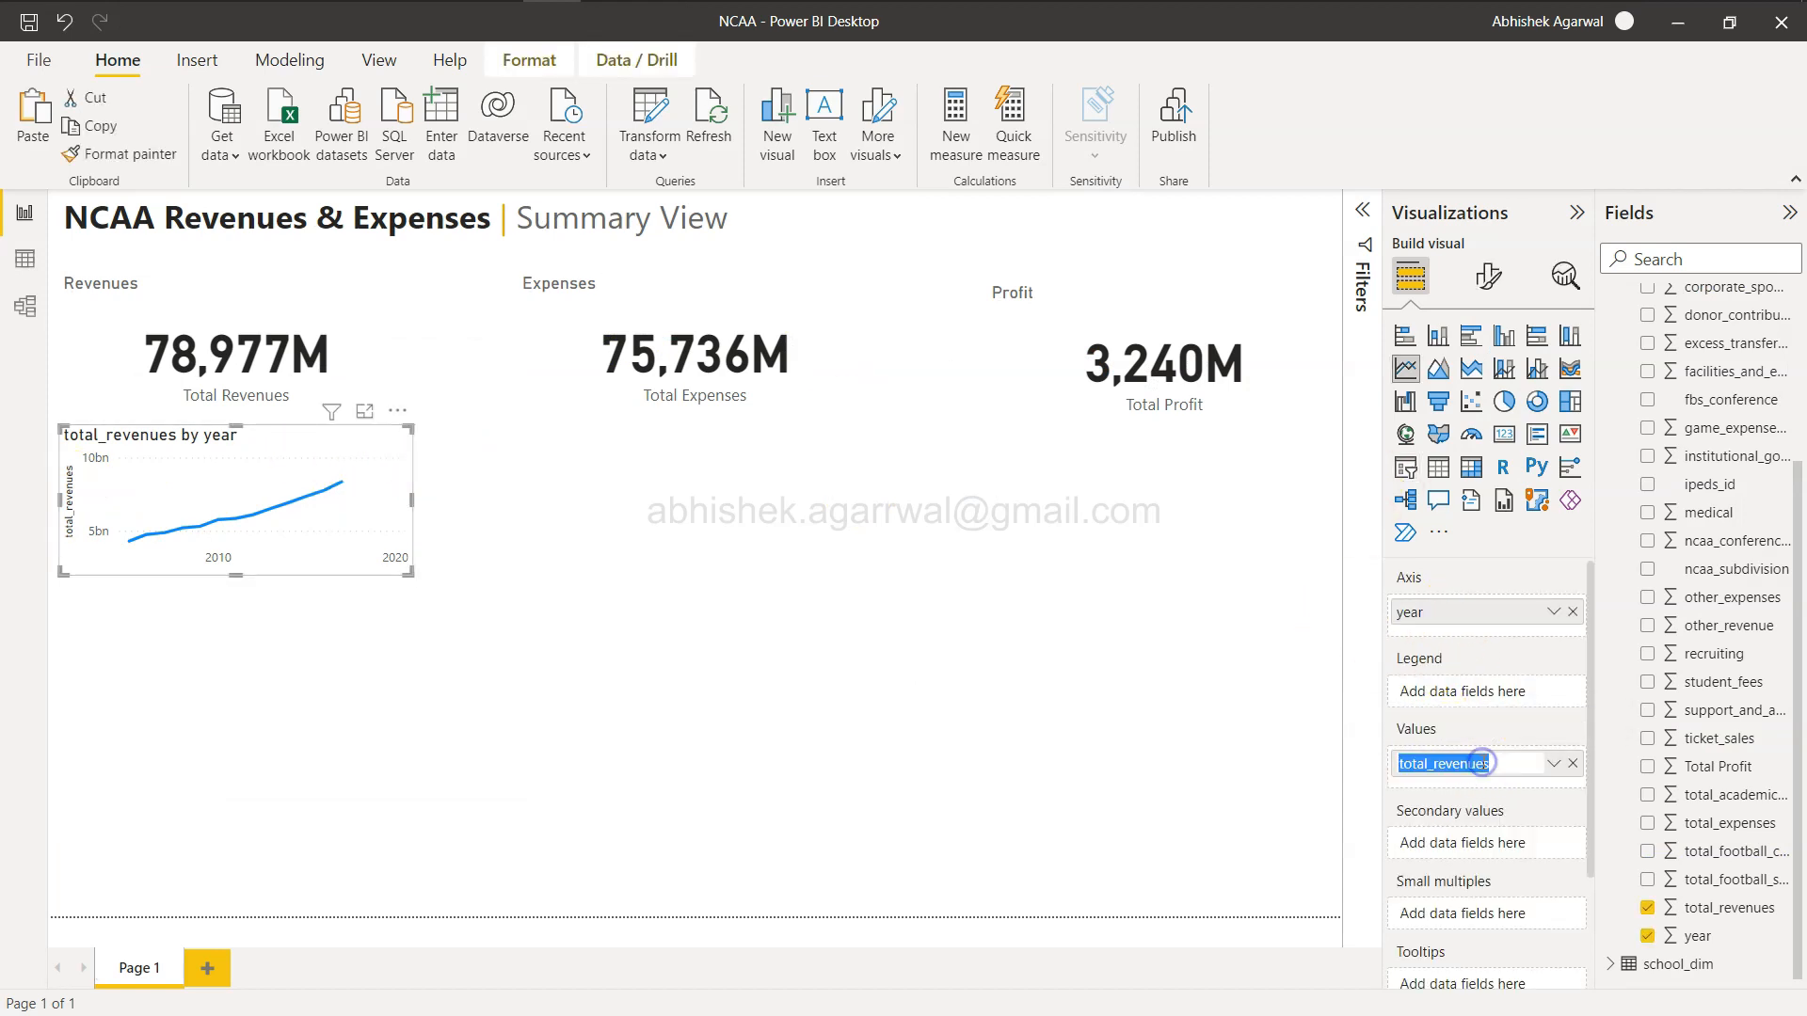
type("Totl")
key("Return")
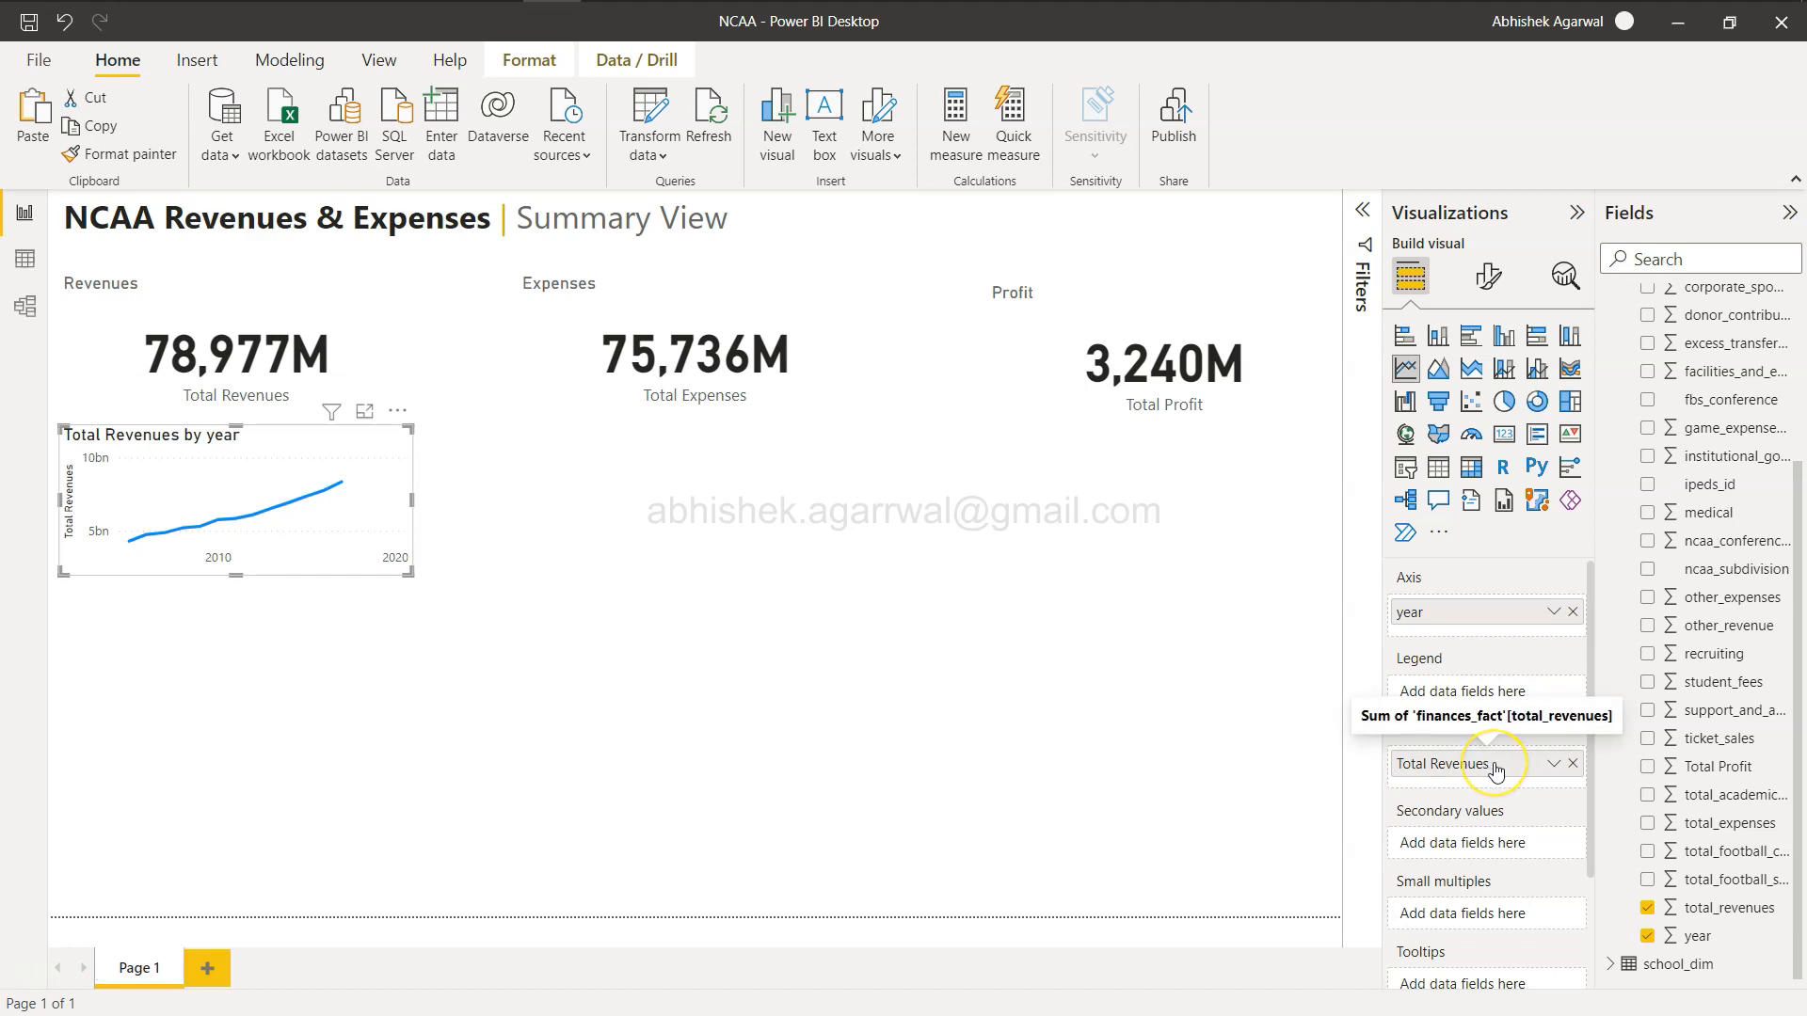
left_click(1498, 776)
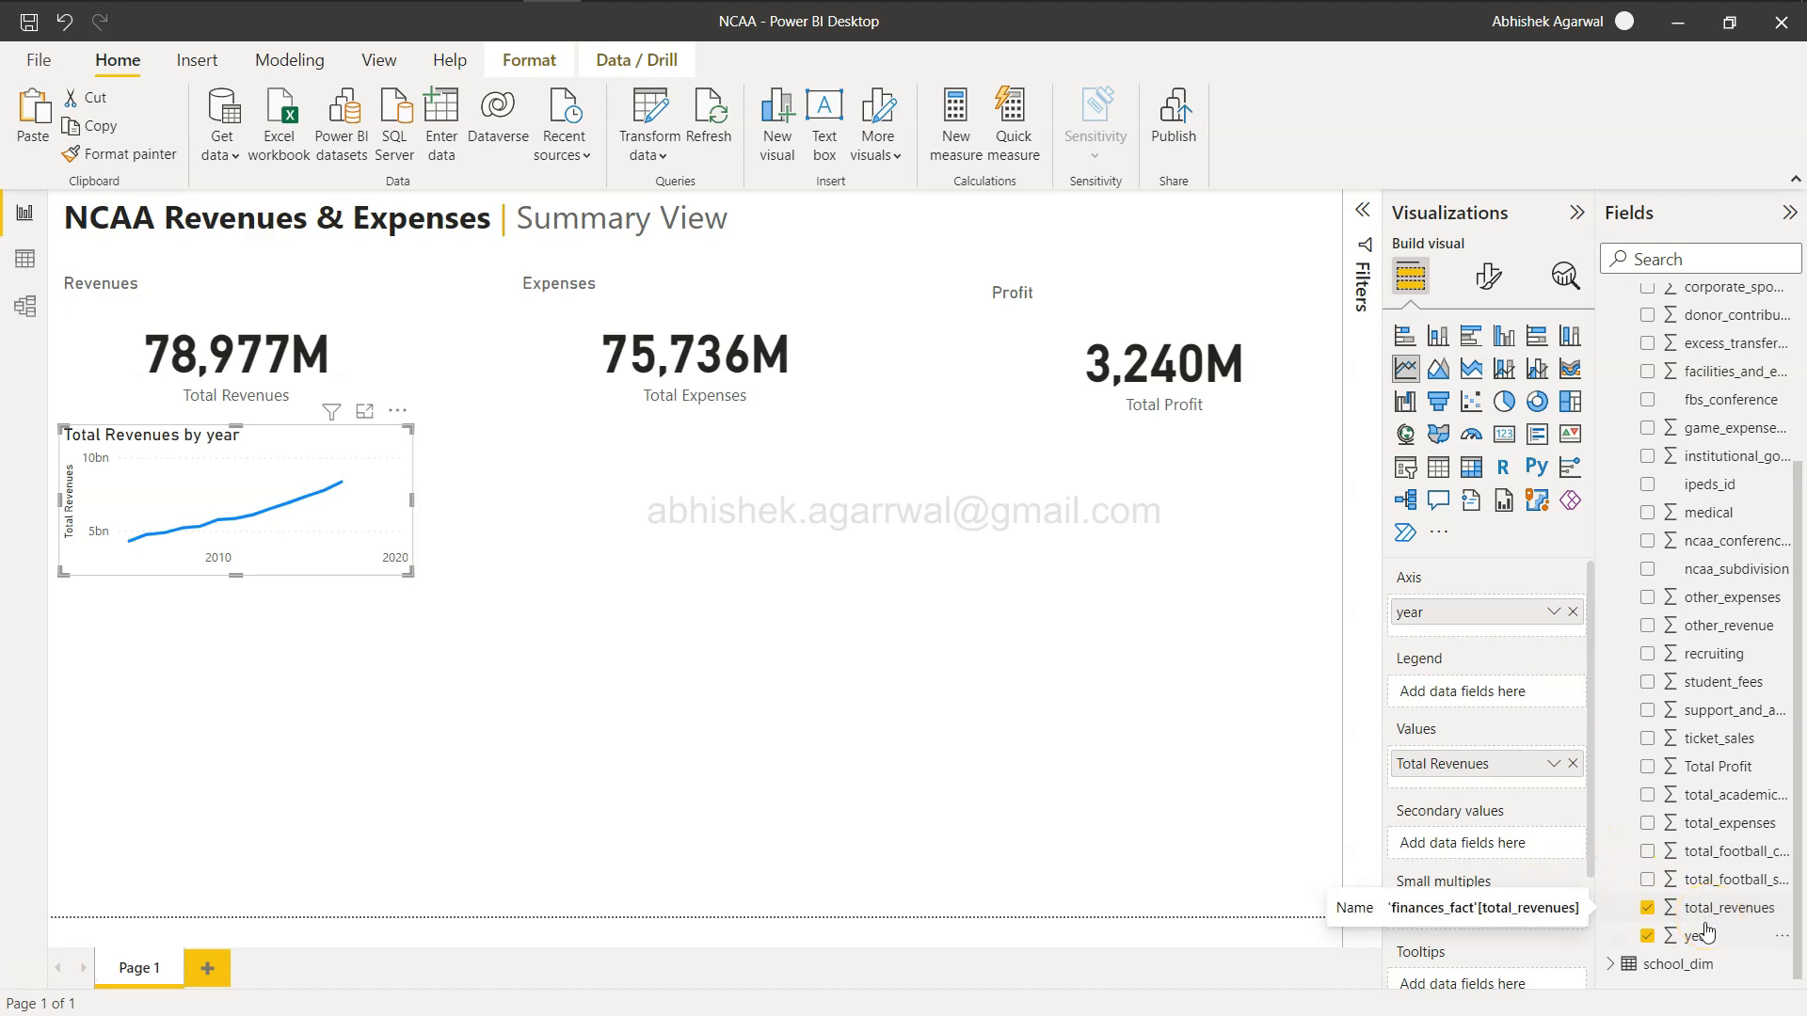
left_click(1574, 764)
left_click_drag(1727, 909, 1509, 764)
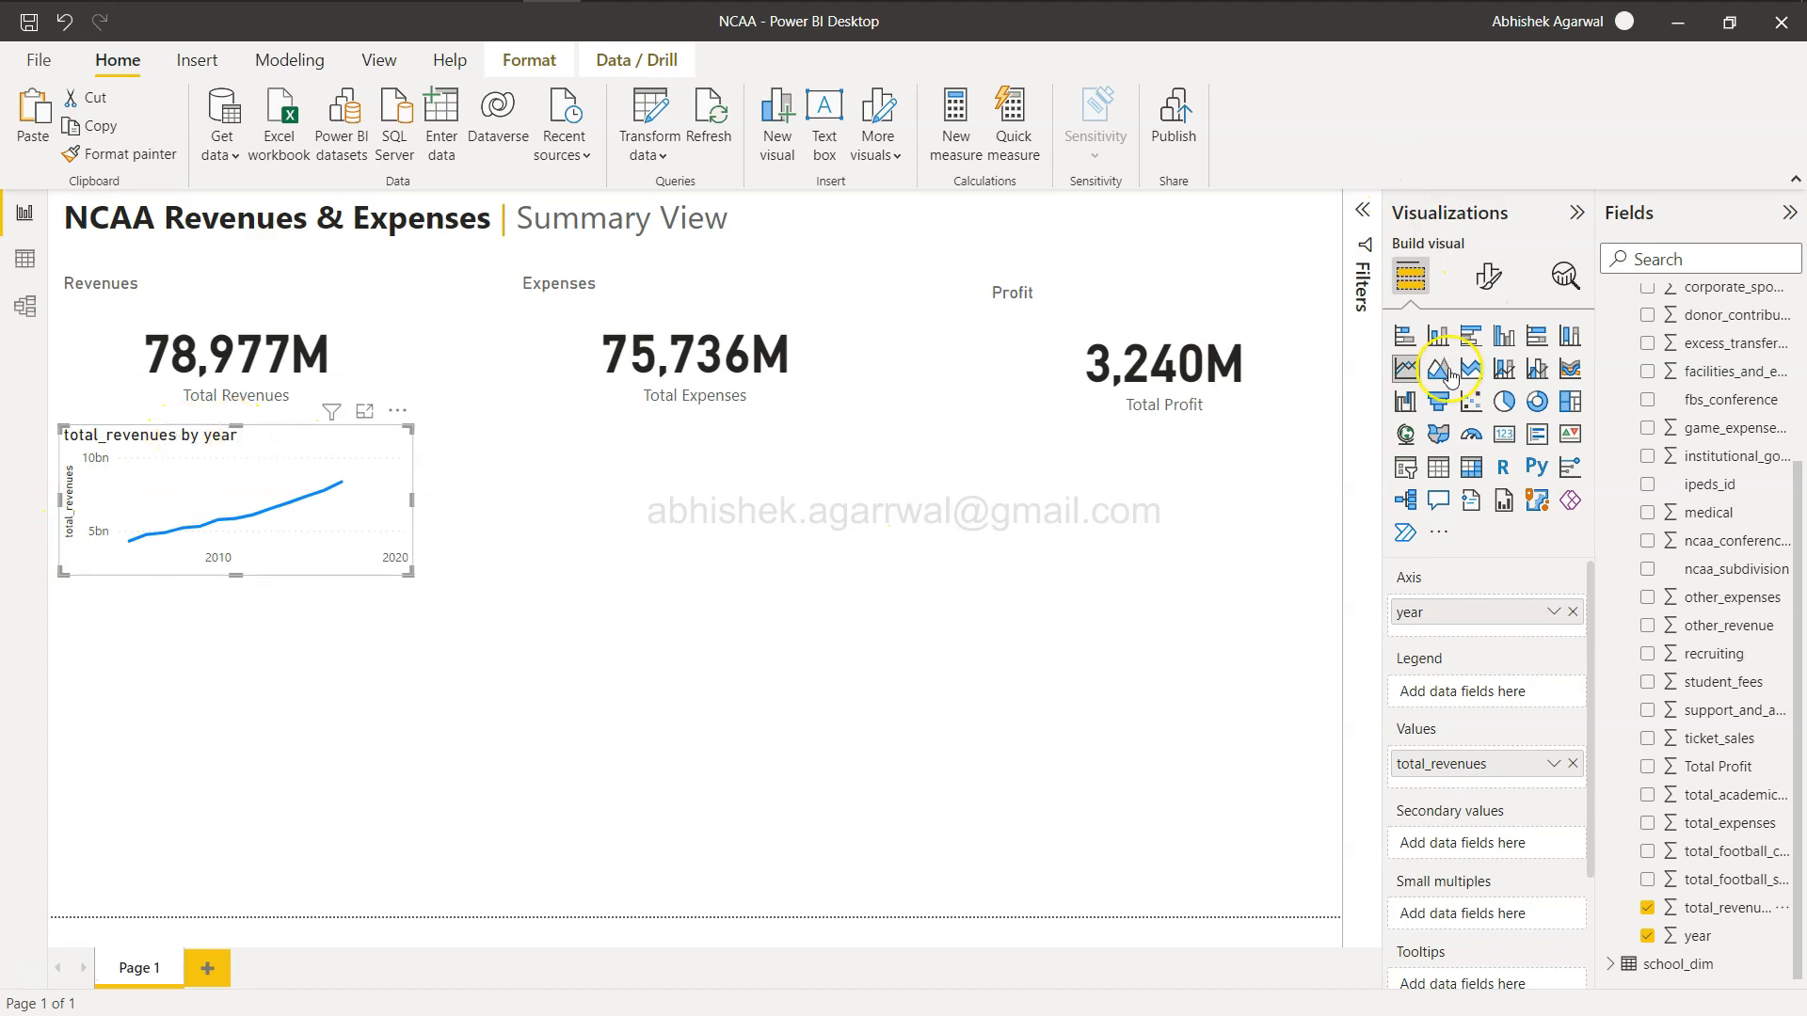
Set the revenue line chart's y-axis title text to Total Revenues.
left_click(1488, 275)
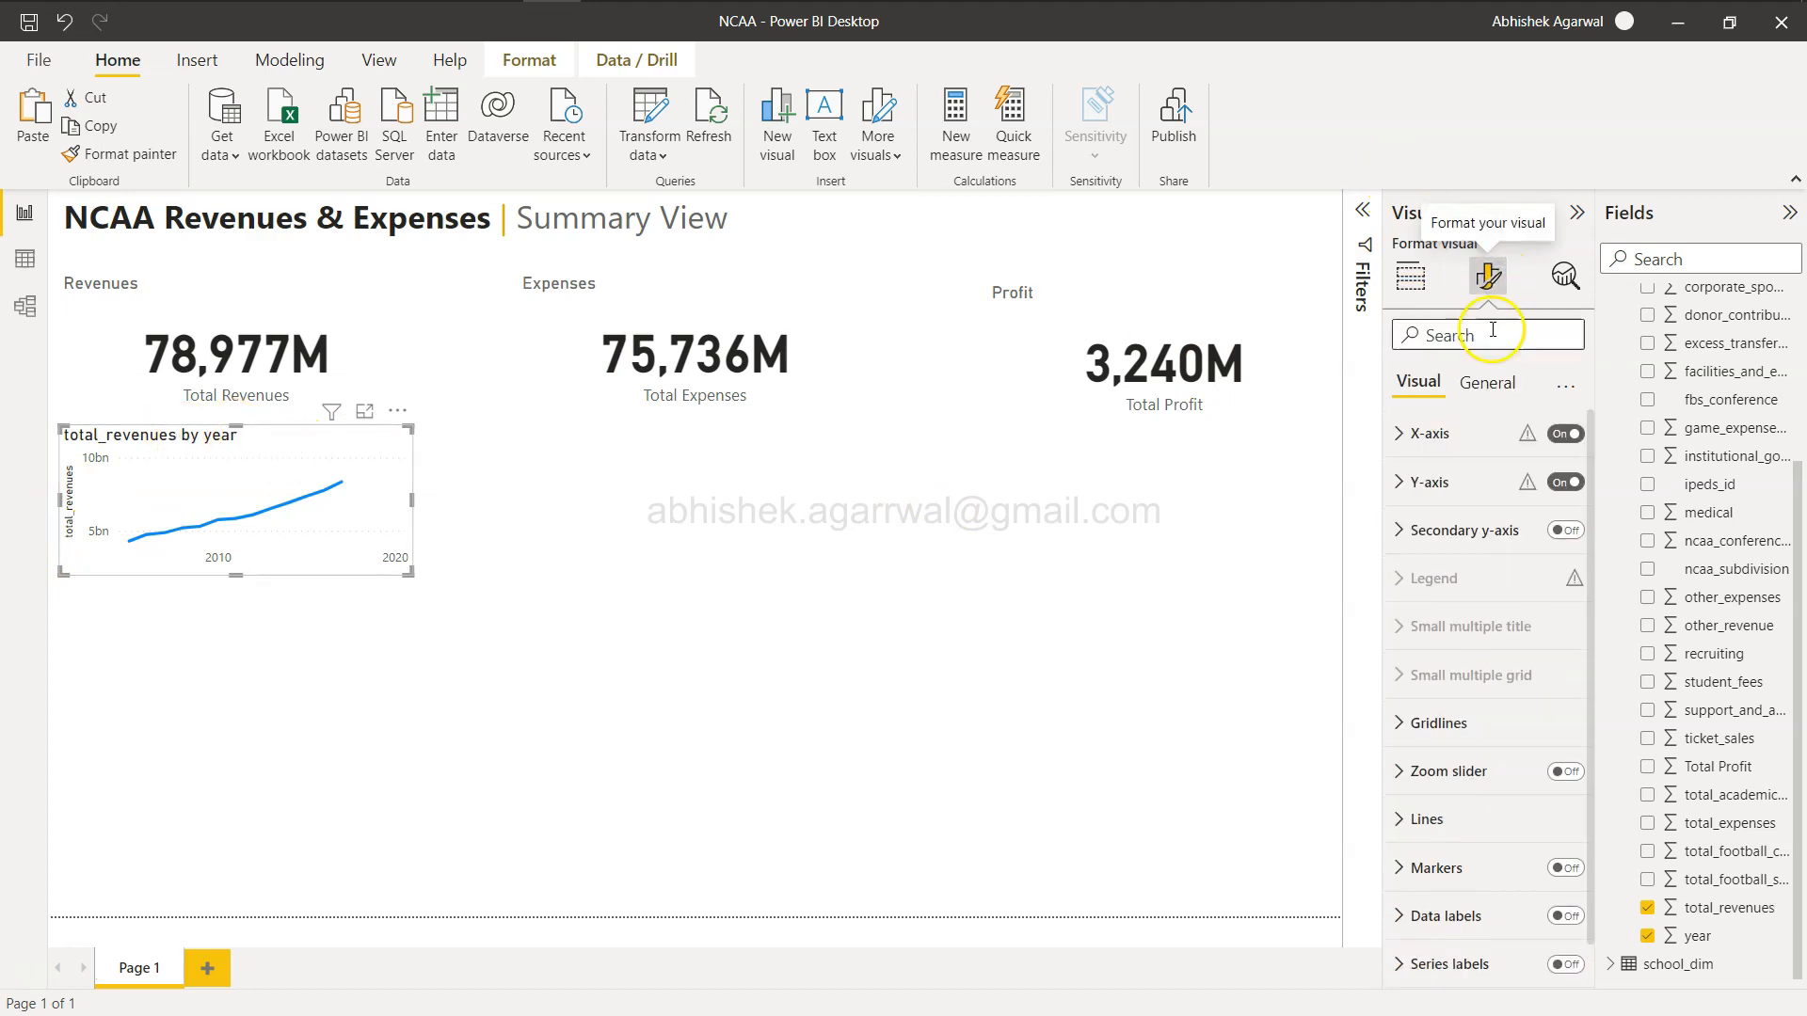
left_click(1400, 484)
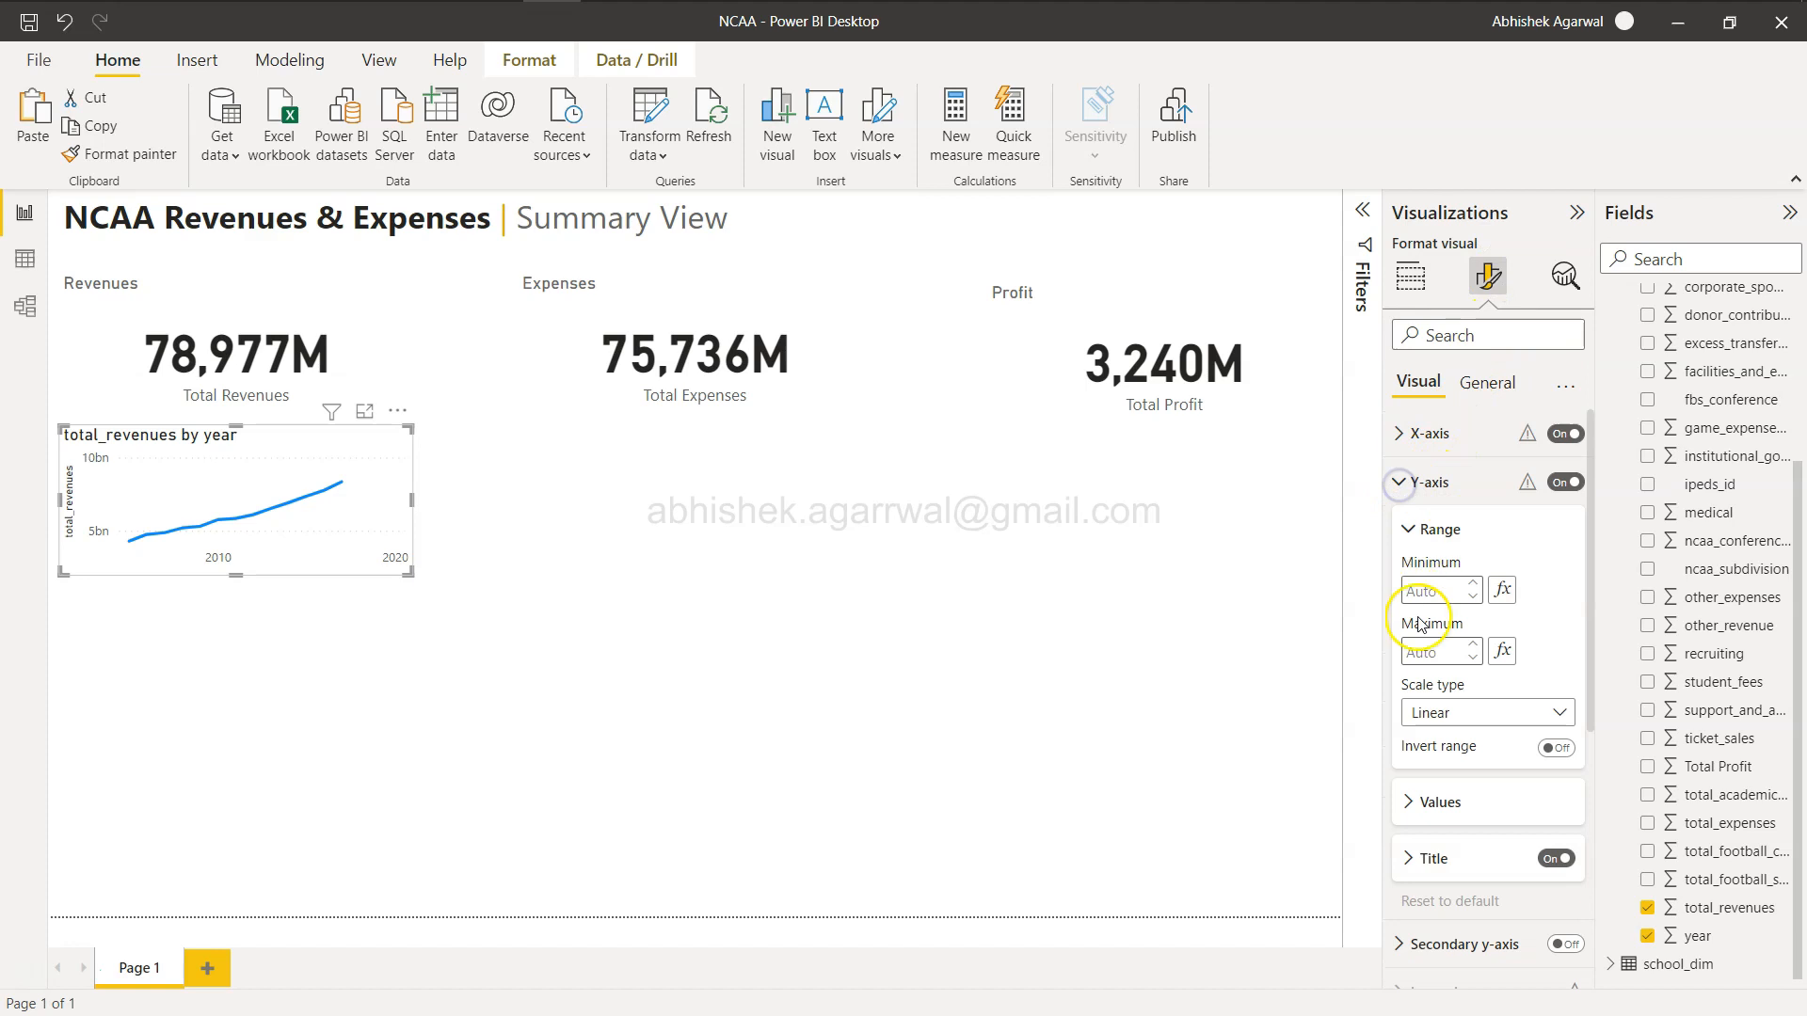
left_click(1409, 864)
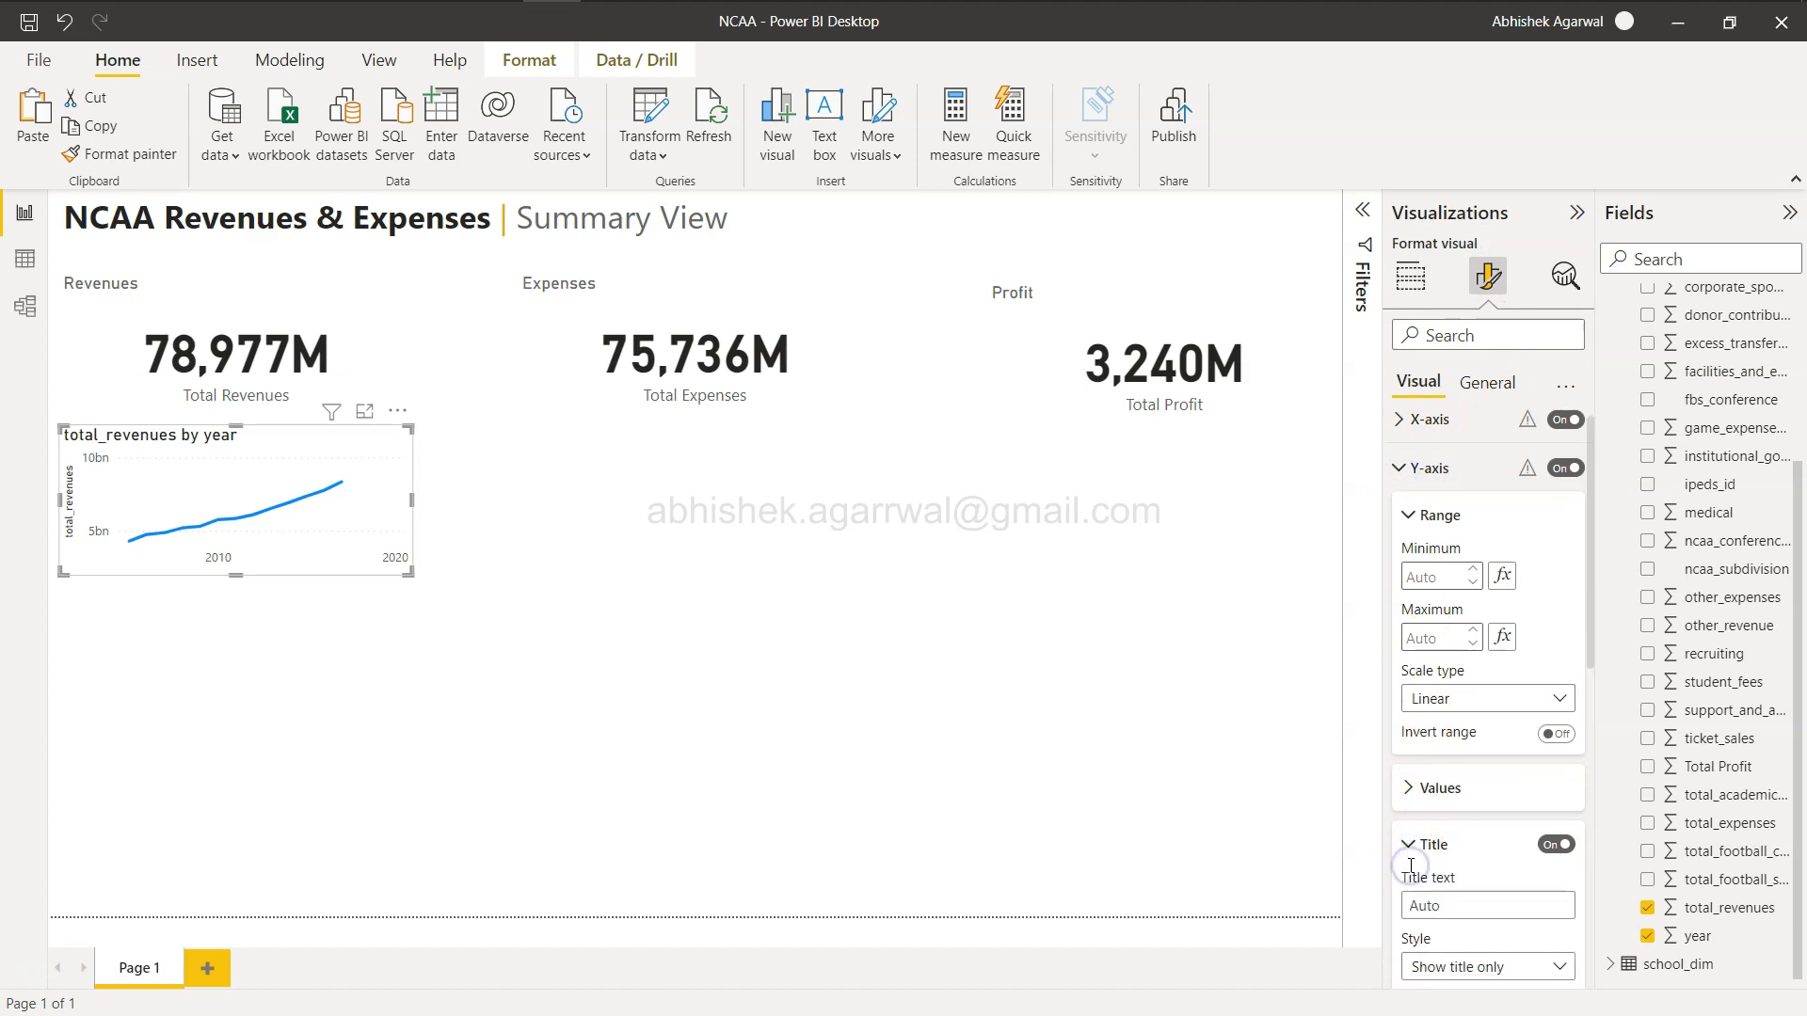
scroll(1440, 809, "down", 3)
left_click(1453, 763)
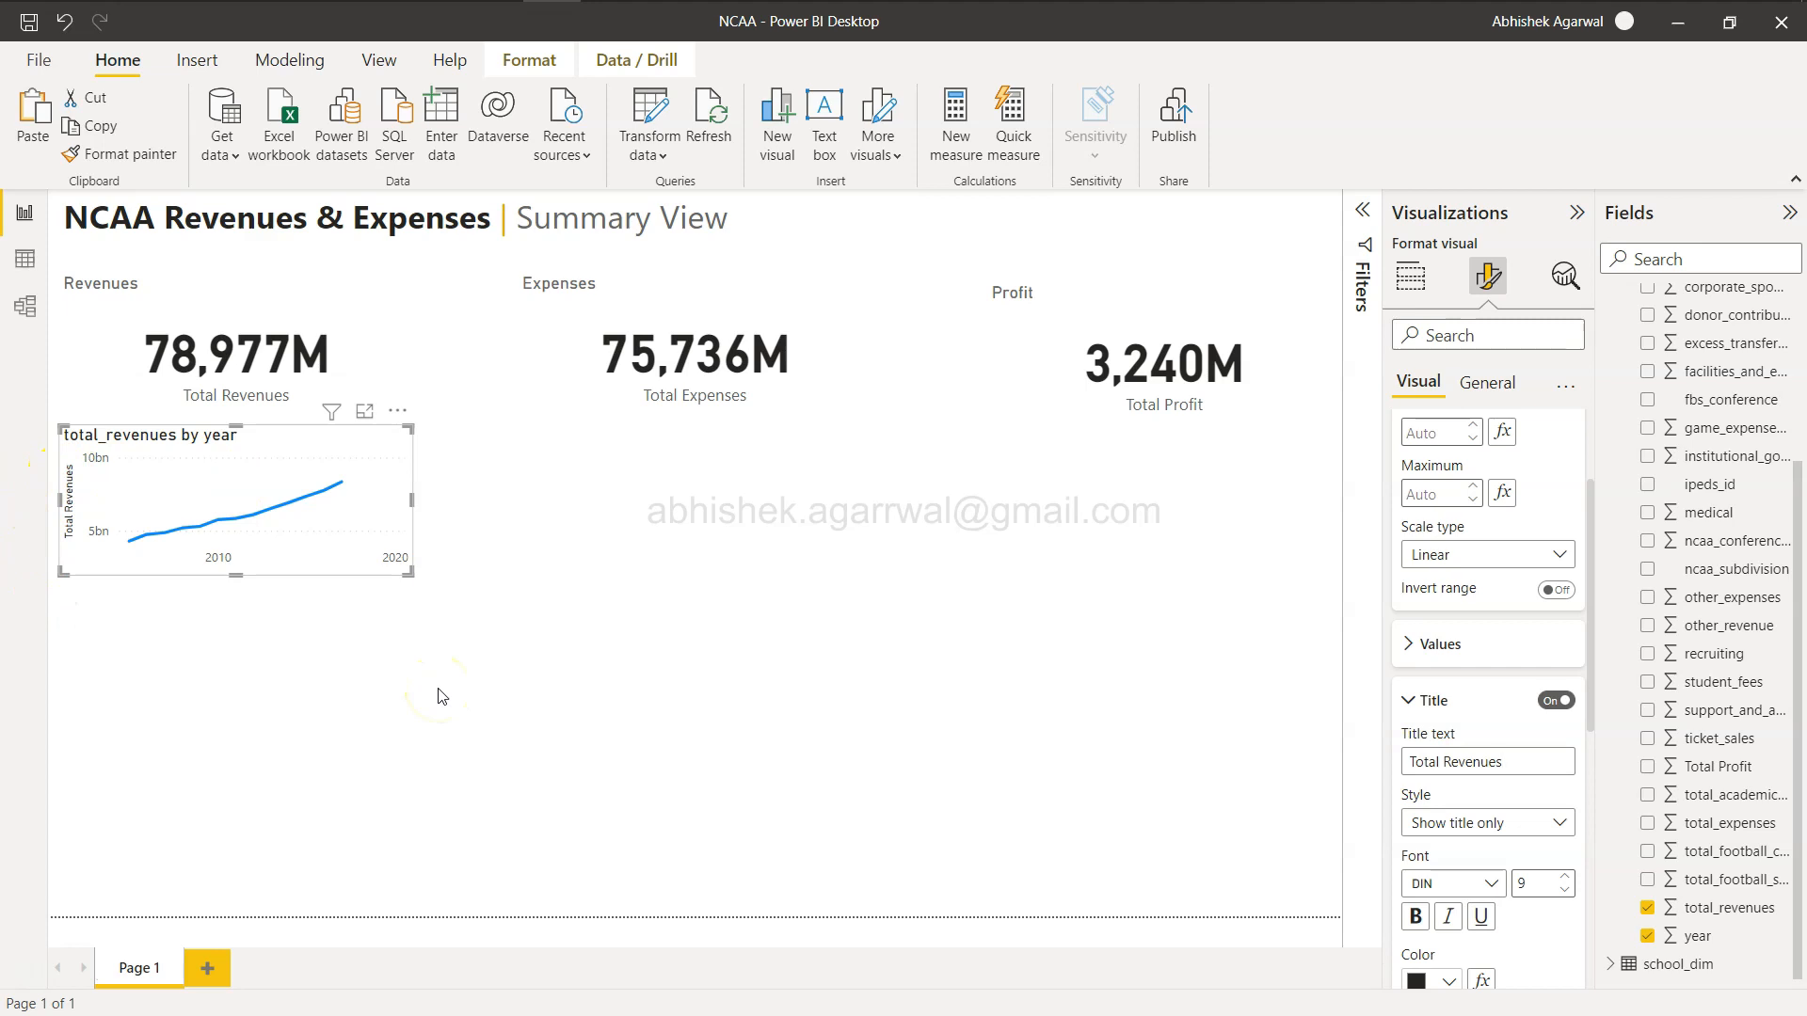
left_click(1409, 702)
scroll(1411, 471, "up", 2)
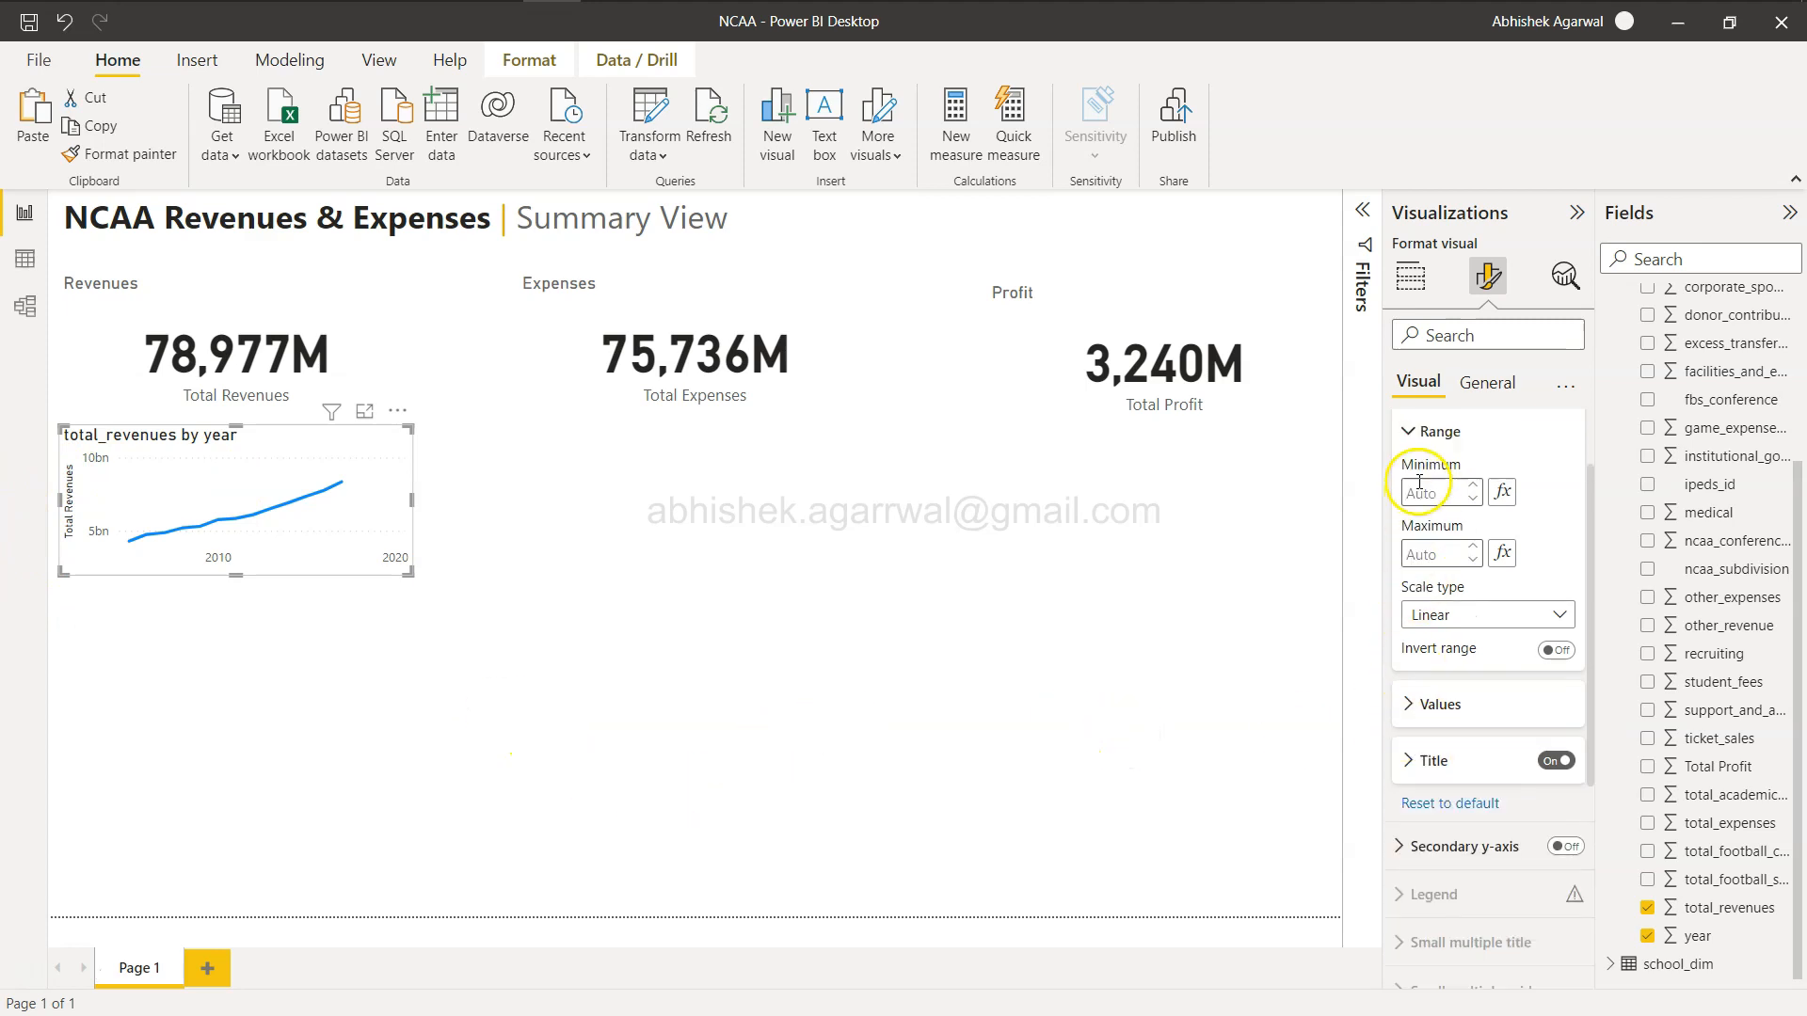
left_click(1411, 465)
scroll(1412, 470, "up", 1)
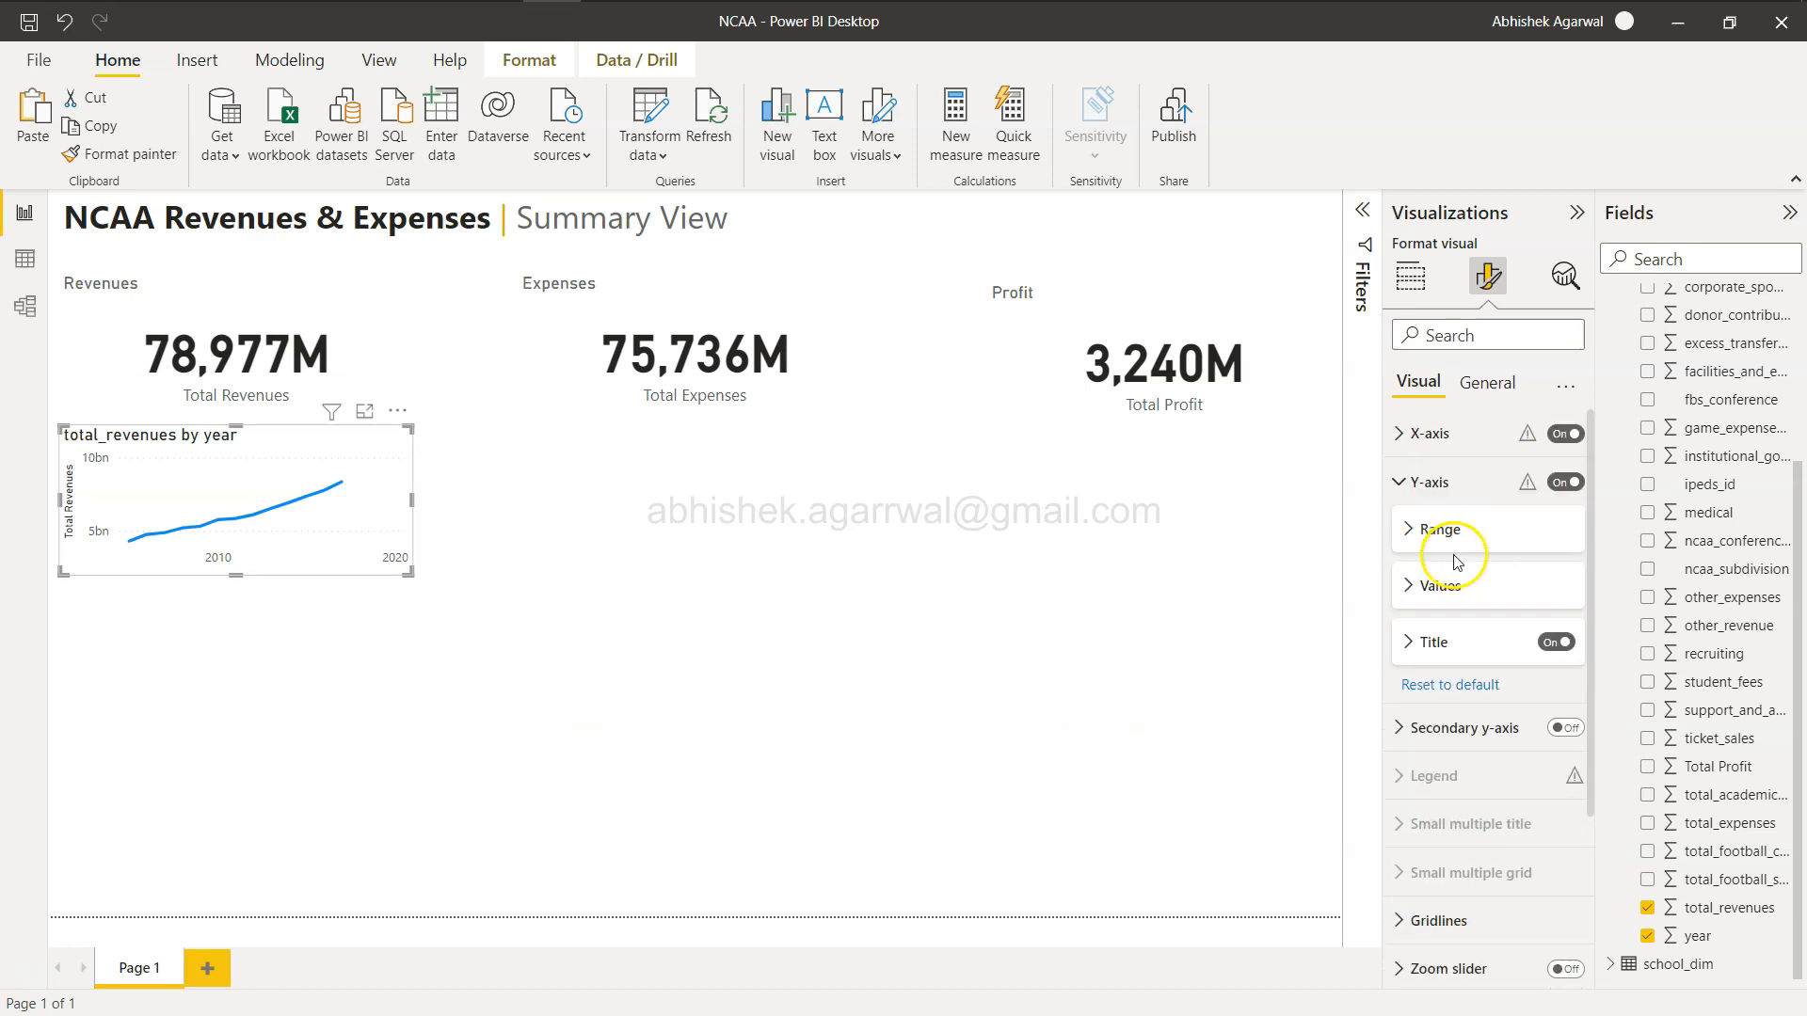
left_click(1400, 482)
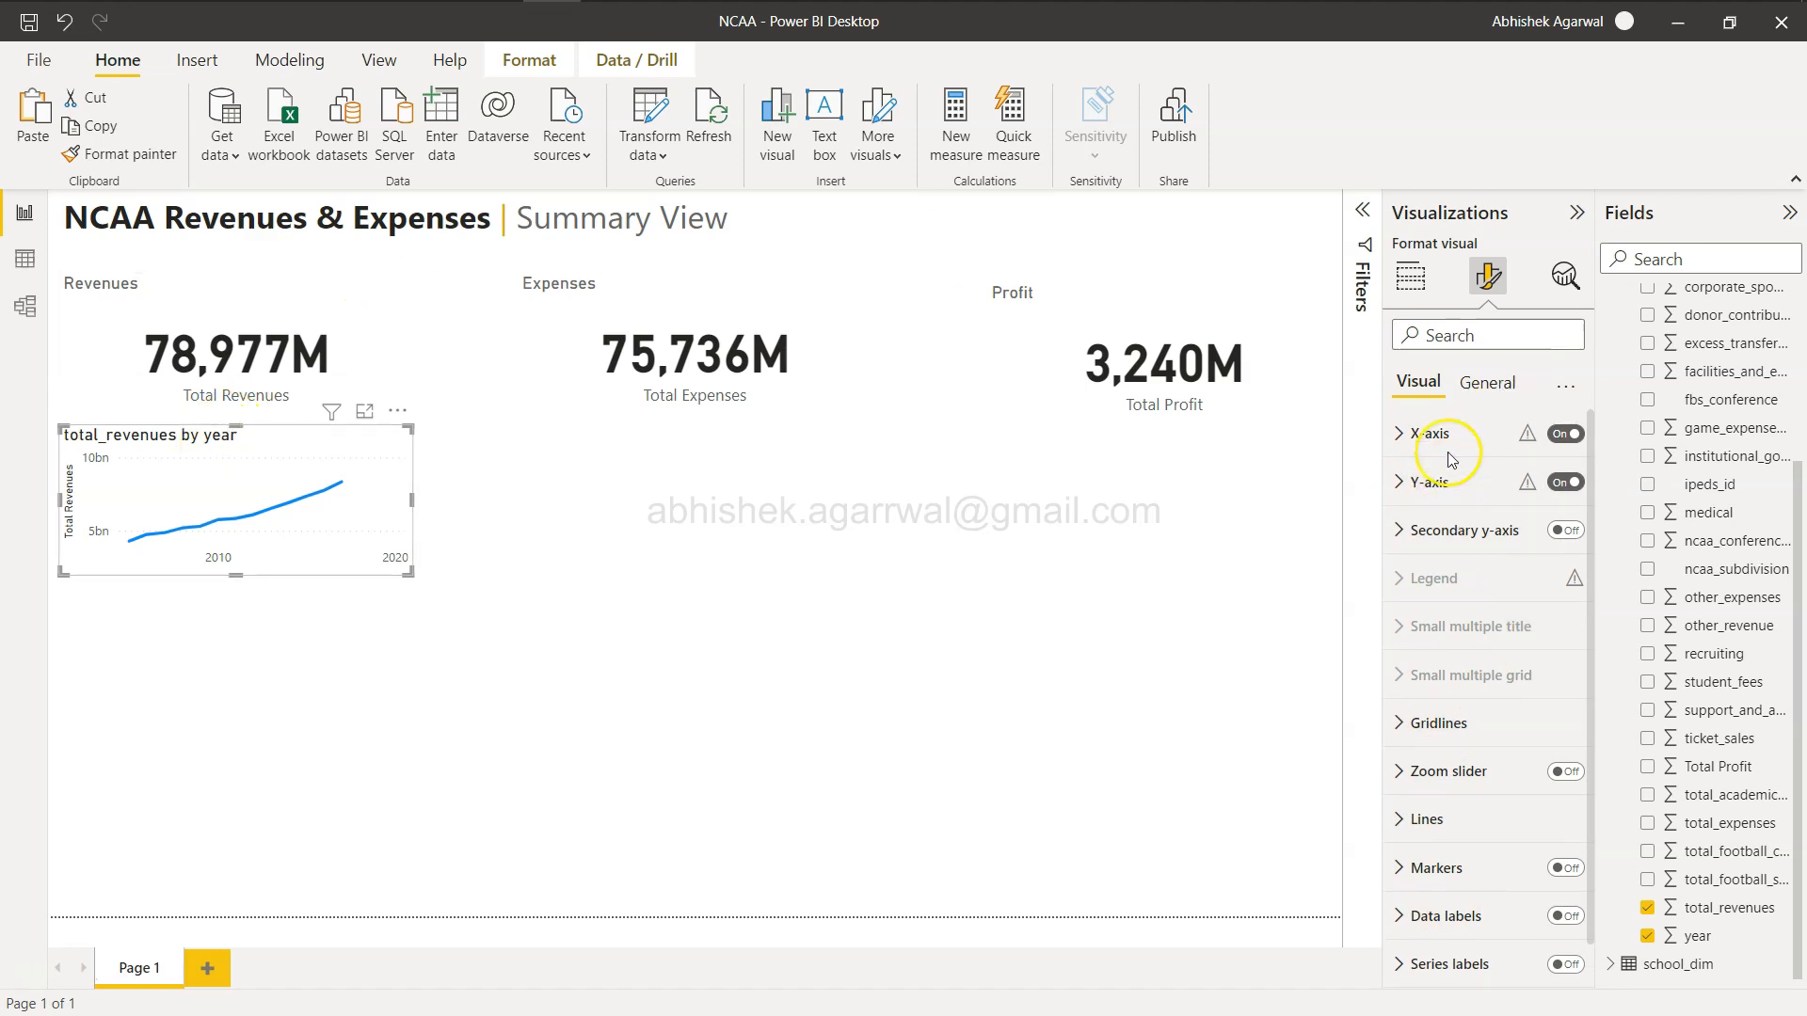
Turn off the revenue line chart's visual title.
left_click(1489, 383)
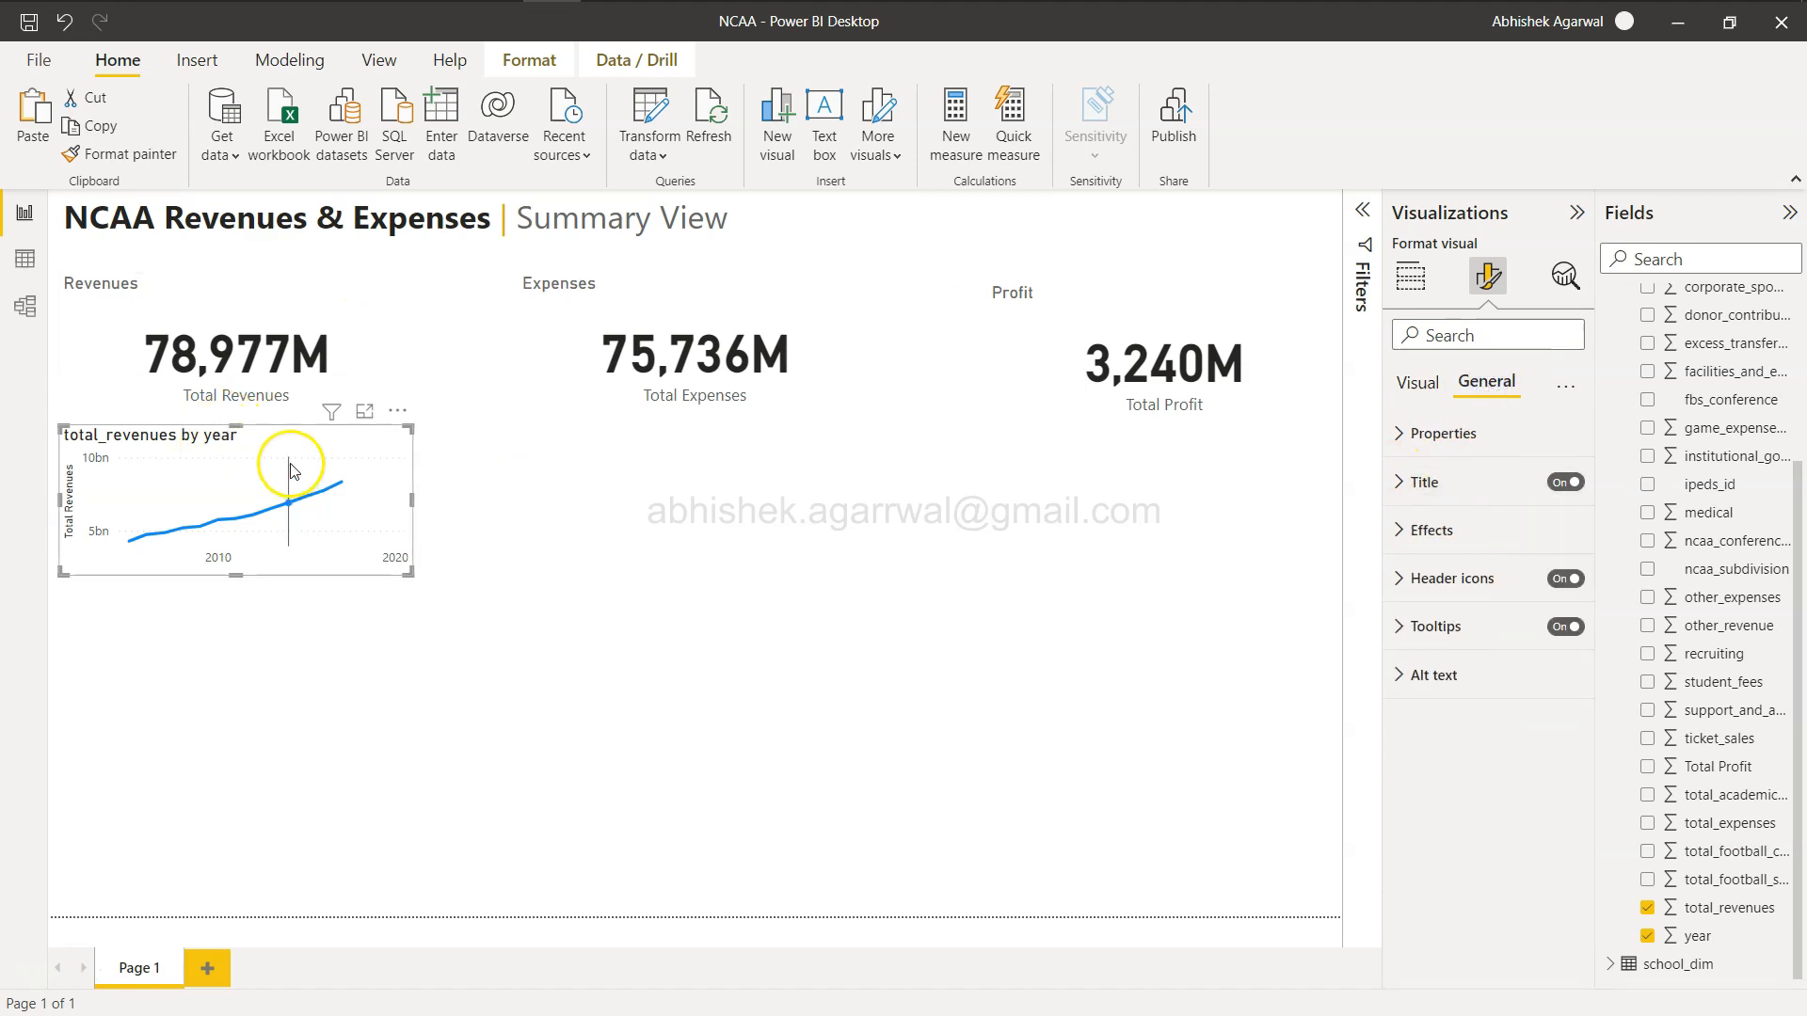
left_click(1567, 483)
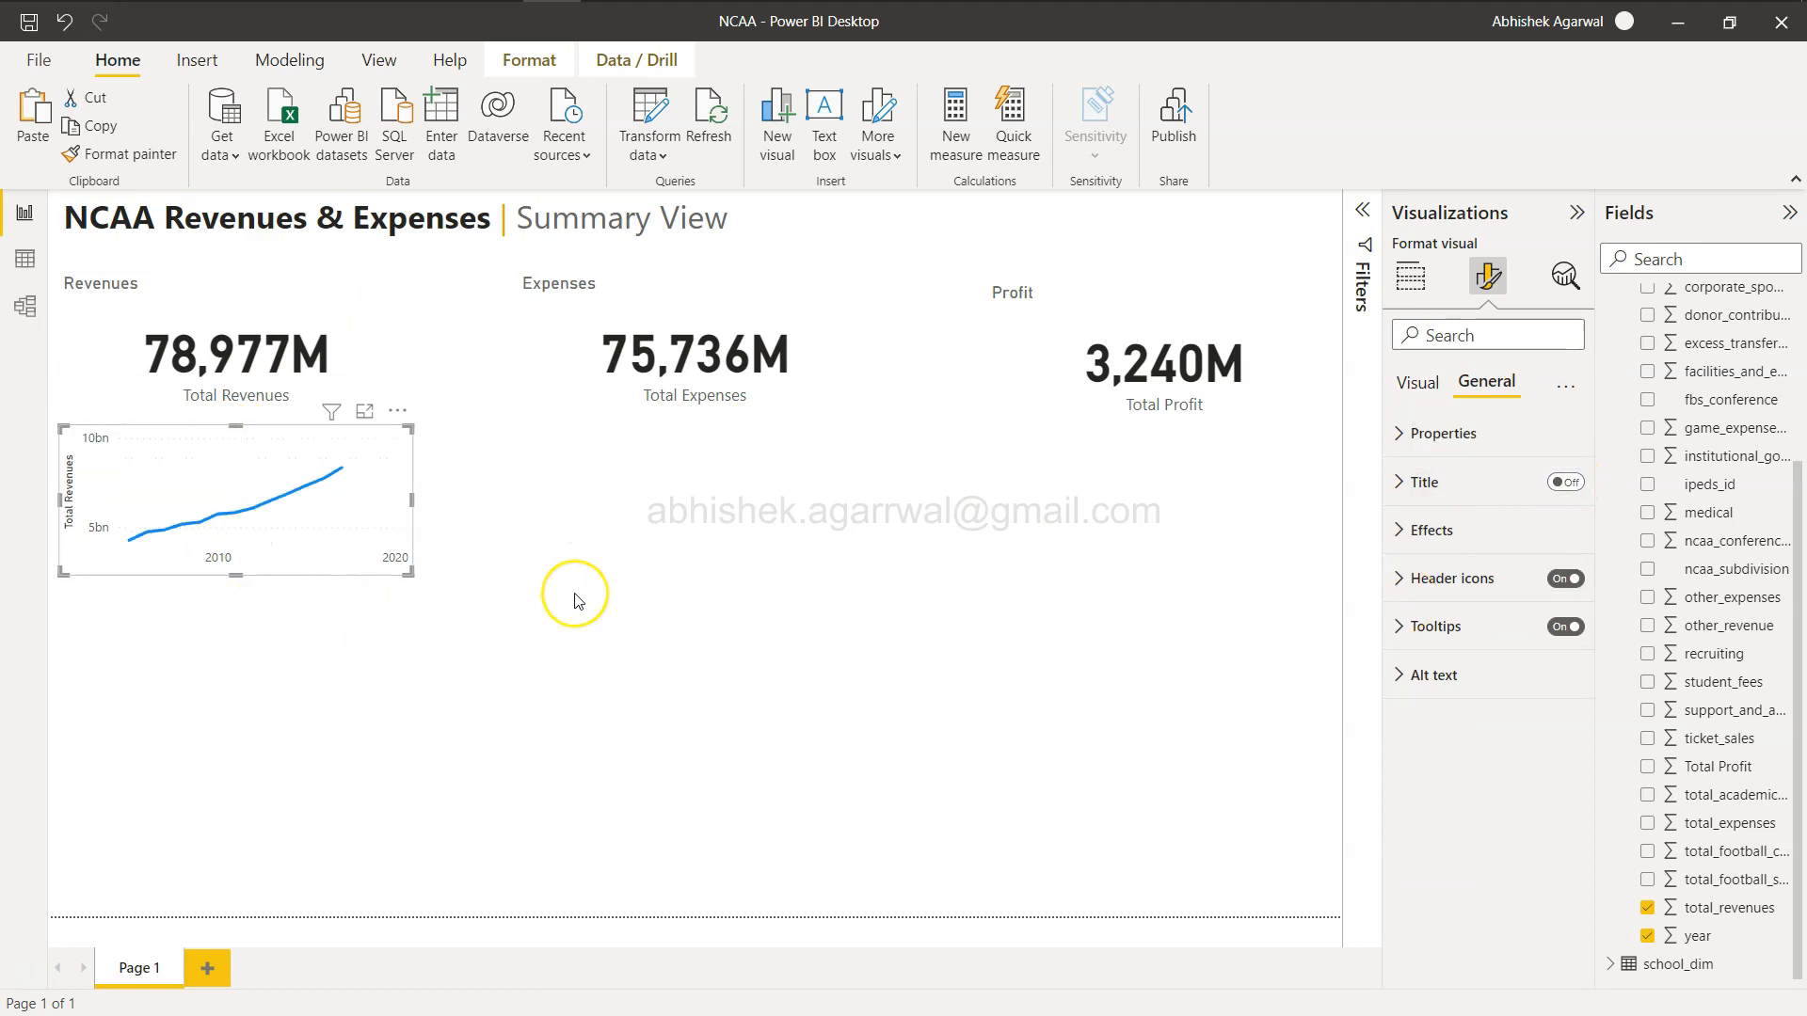
Compare the revenue line chart with the reference dashboard in the browser.
key("alt+Tab")
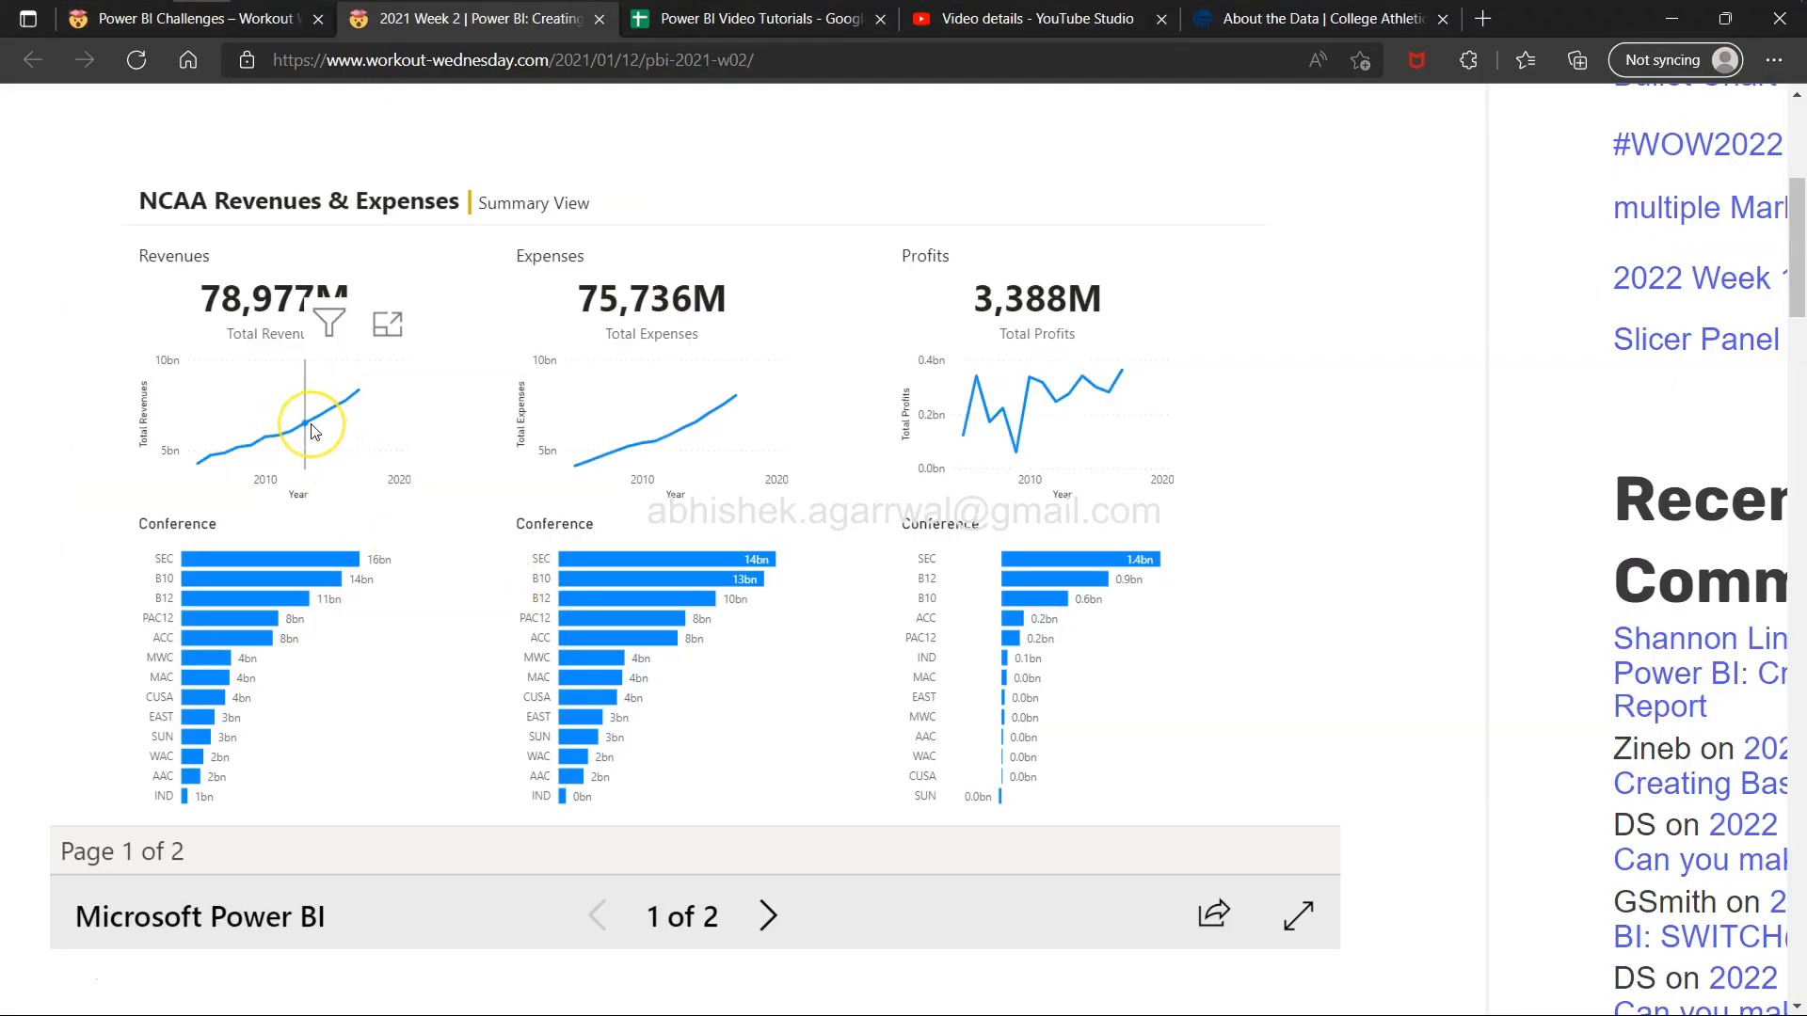
mouse_move(315, 432)
key("alt+Tab")
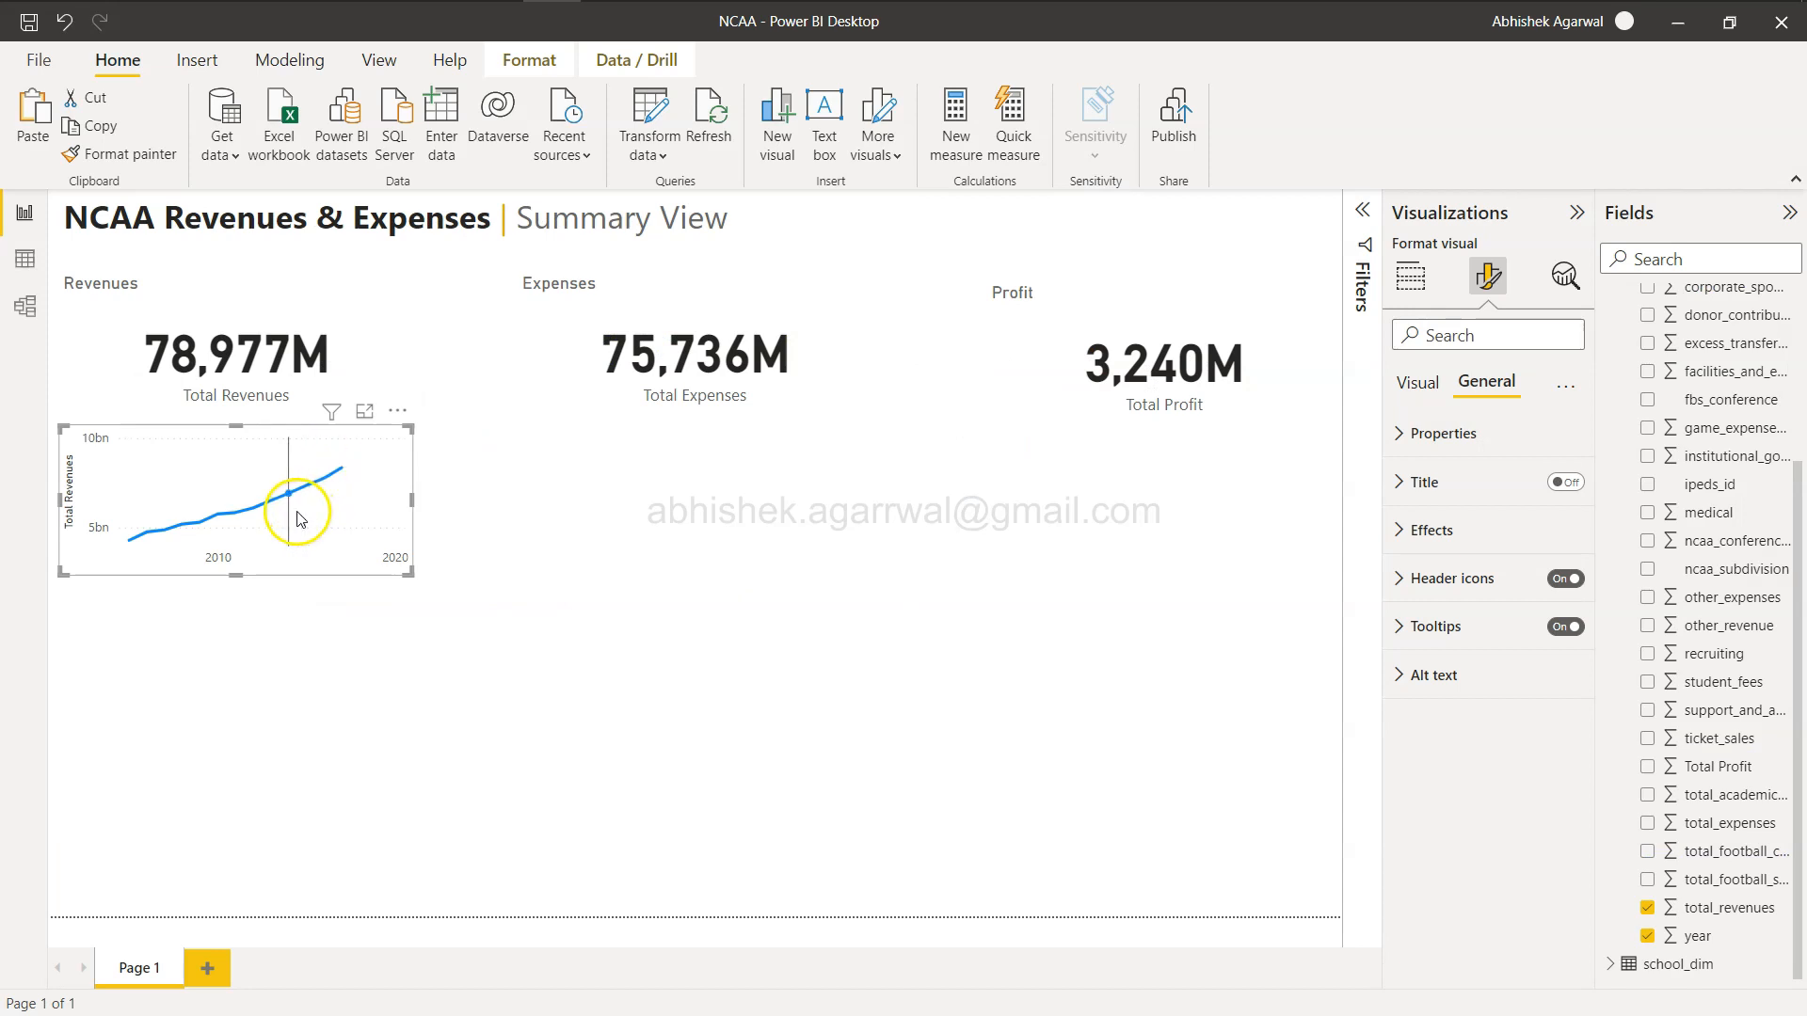
mouse_move(320, 513)
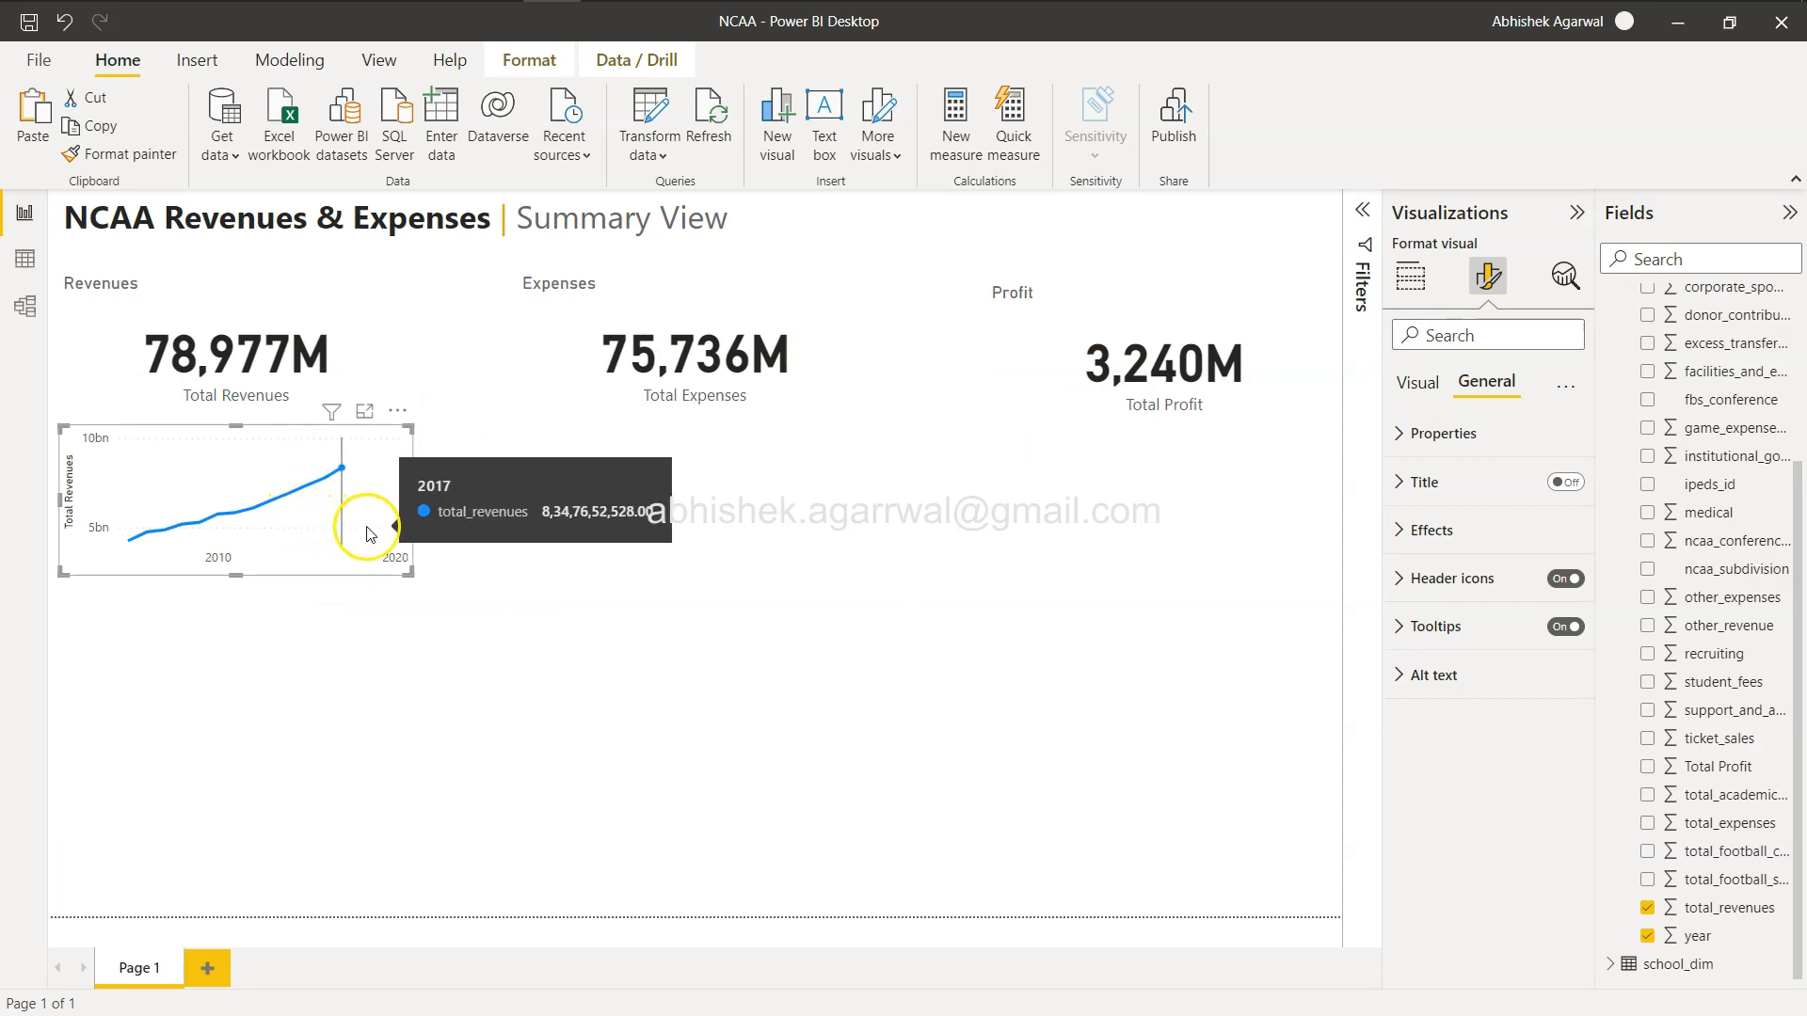
Duplicate the revenue line chart beneath the expenses card and replace its value with total_expenses.
left_click(686, 597)
left_click(392, 453)
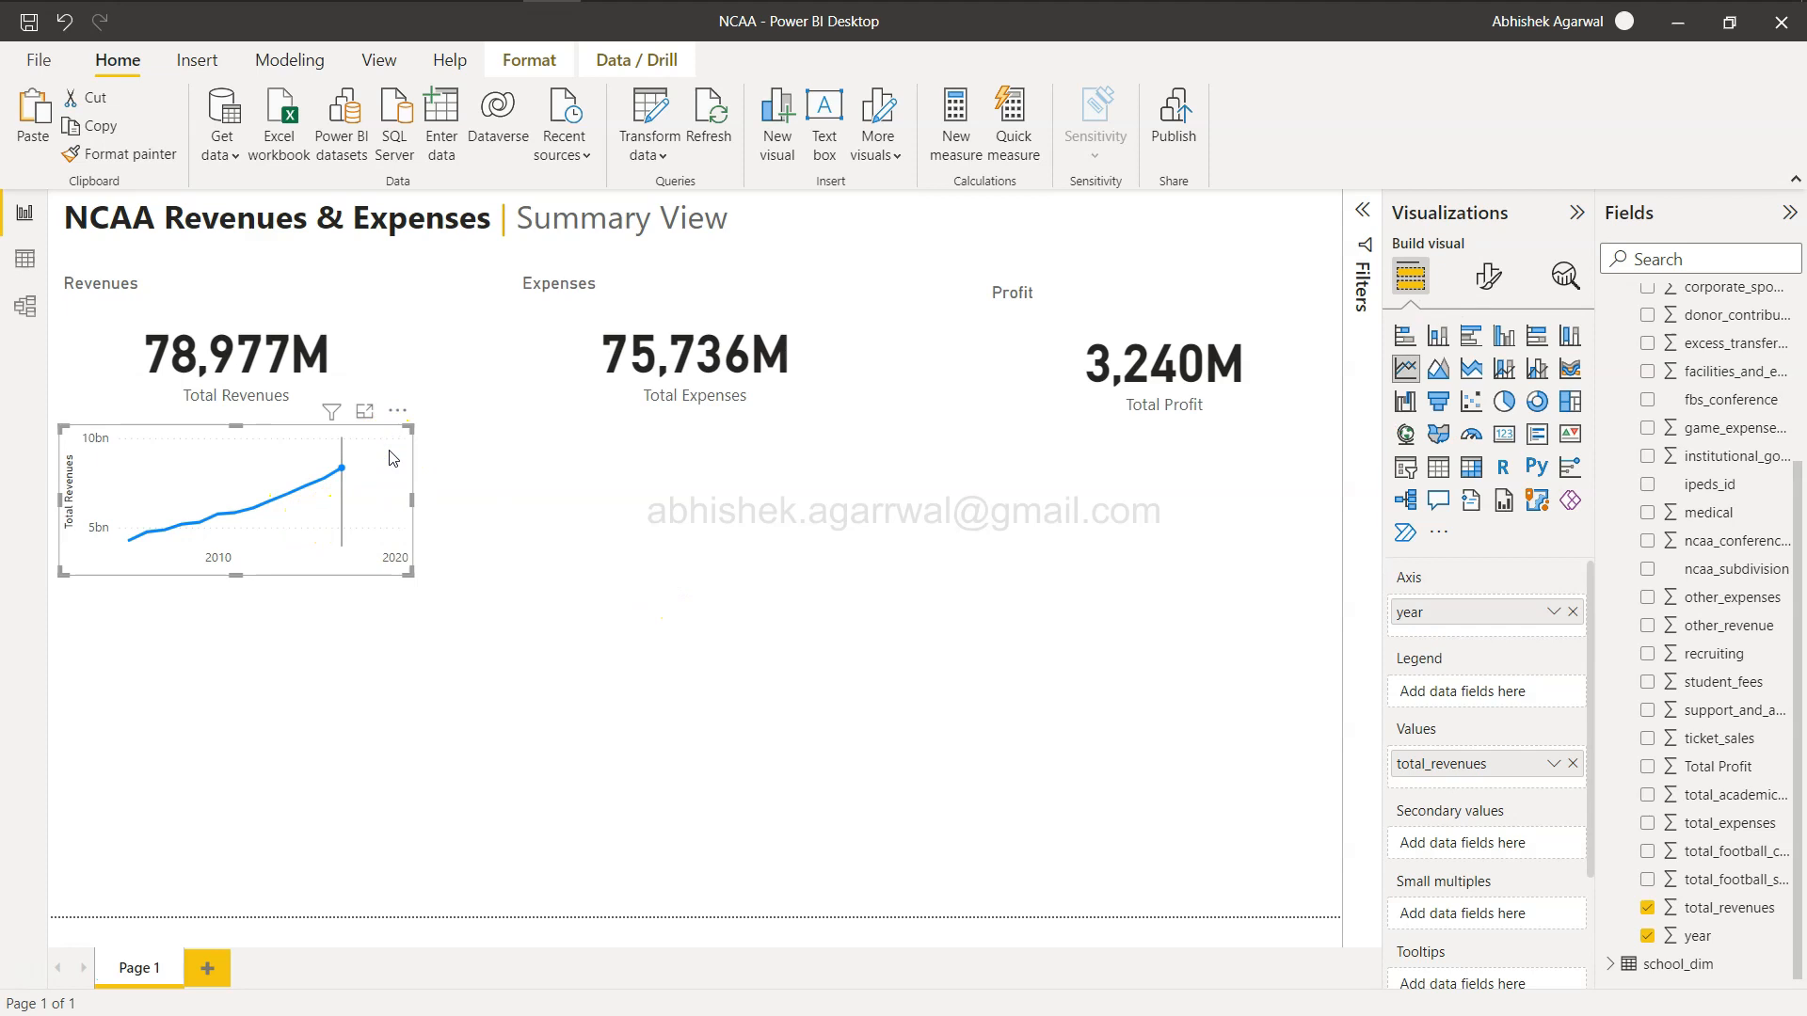
key("ctrl+c")
key("ctrl+v")
left_click_drag(391, 458, 832, 440)
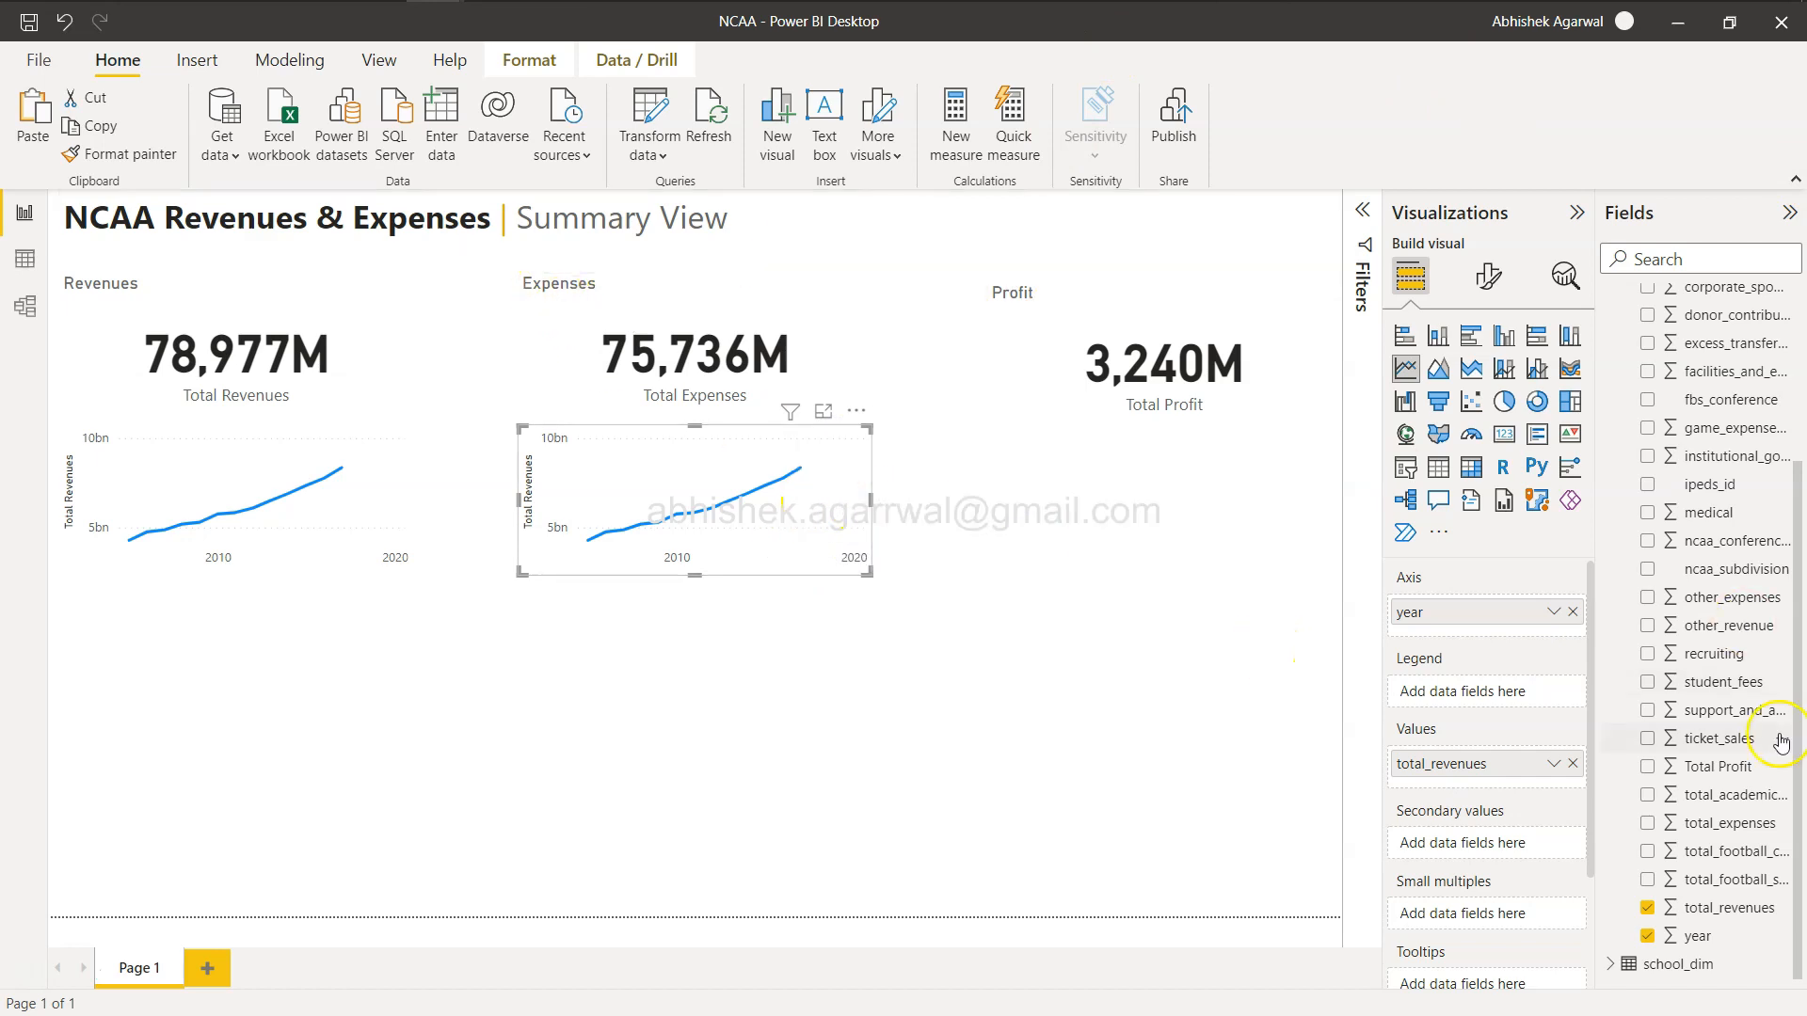
left_click(1573, 763)
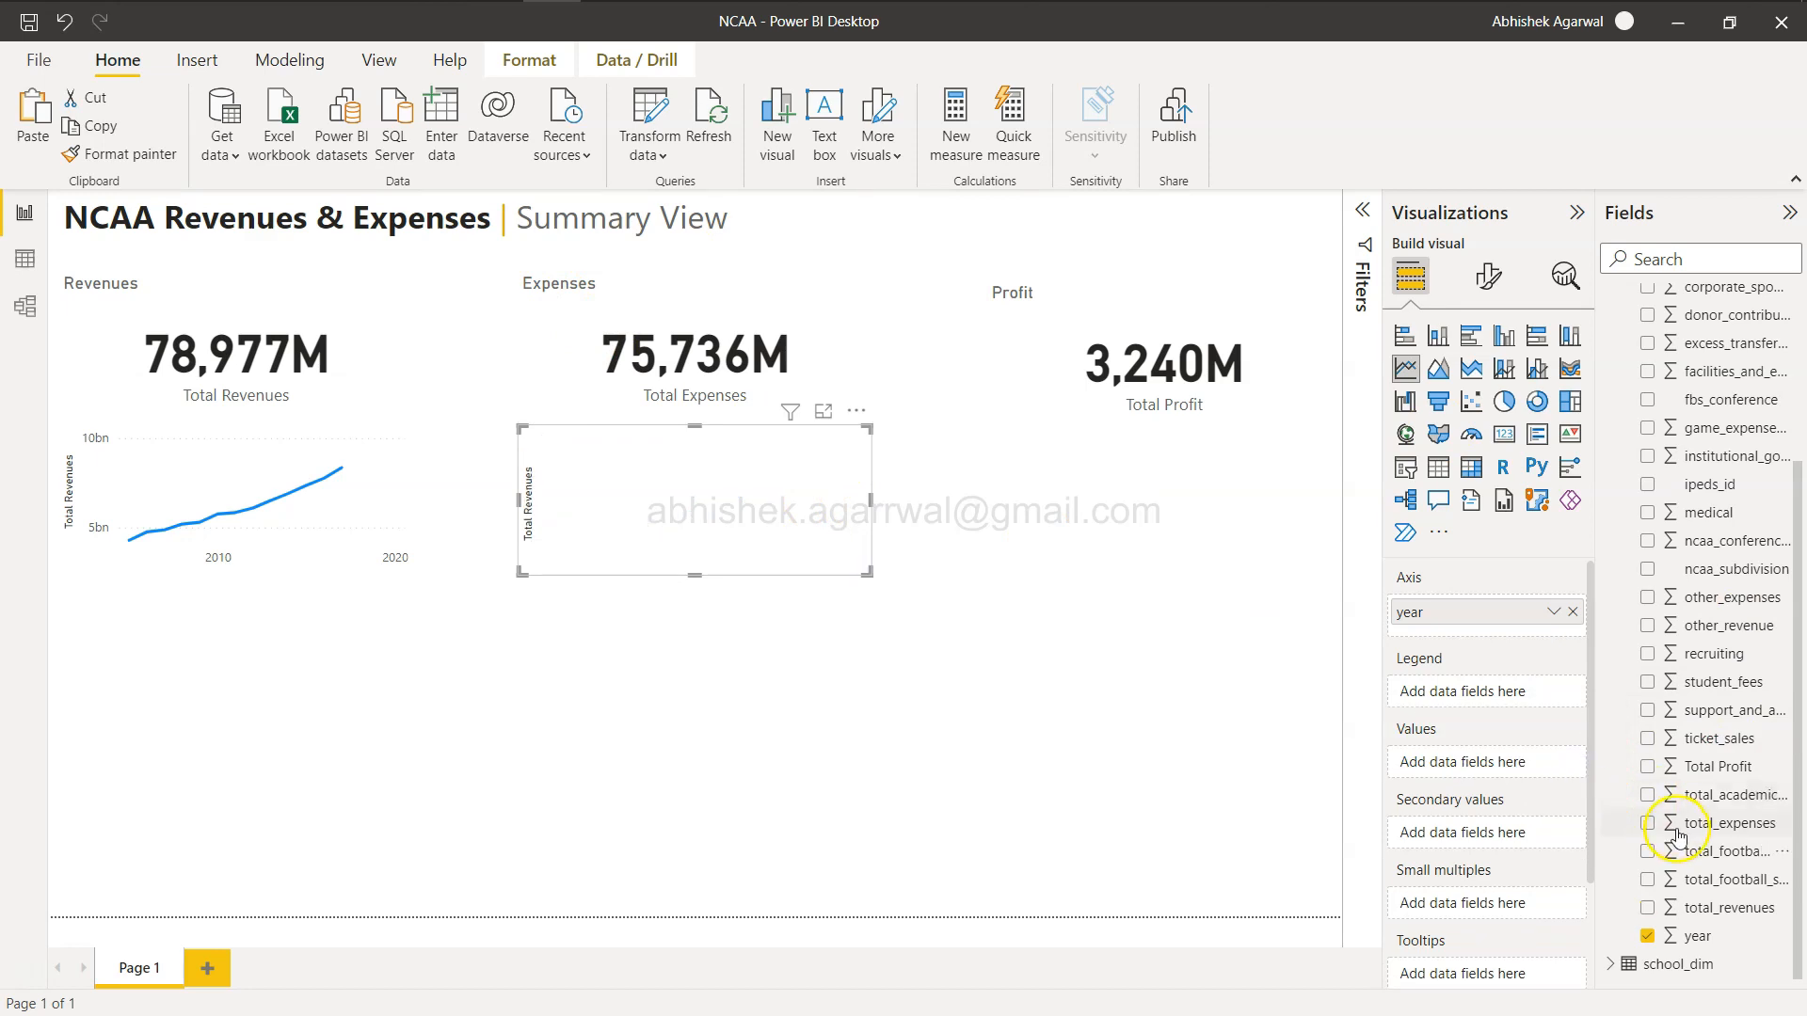
left_click_drag(1694, 823, 1511, 774)
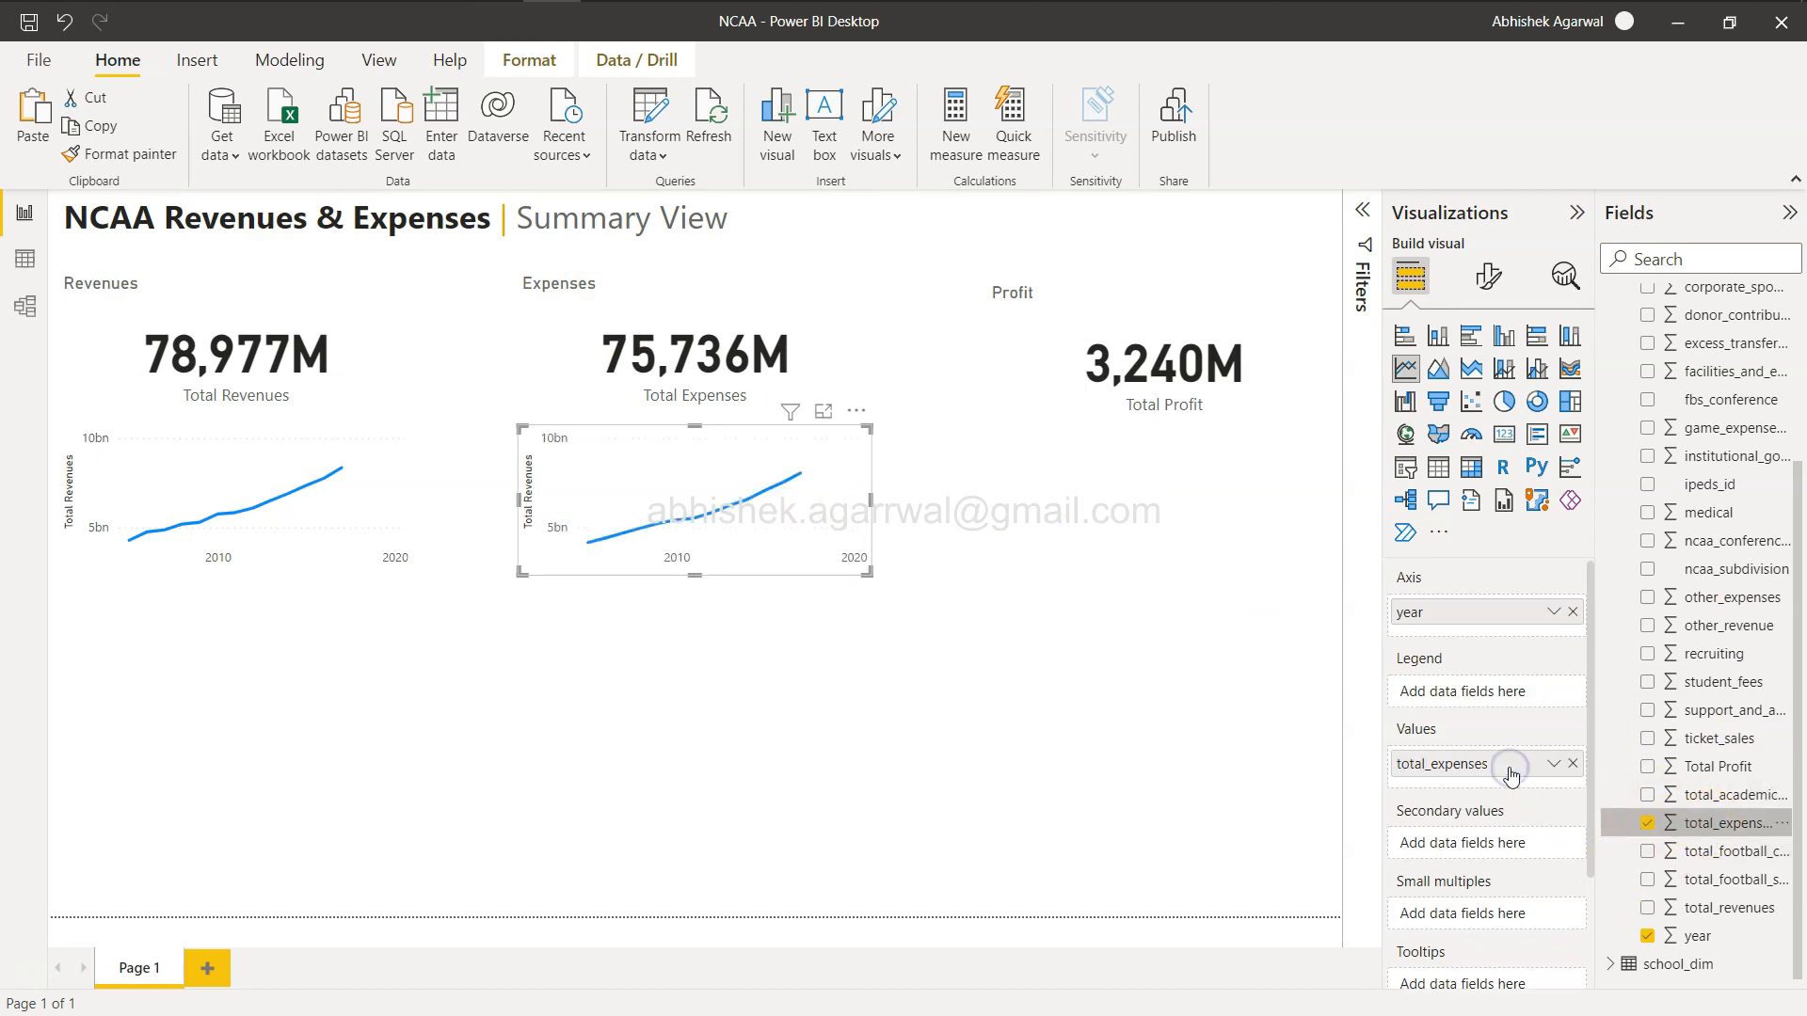
mouse_move(686, 500)
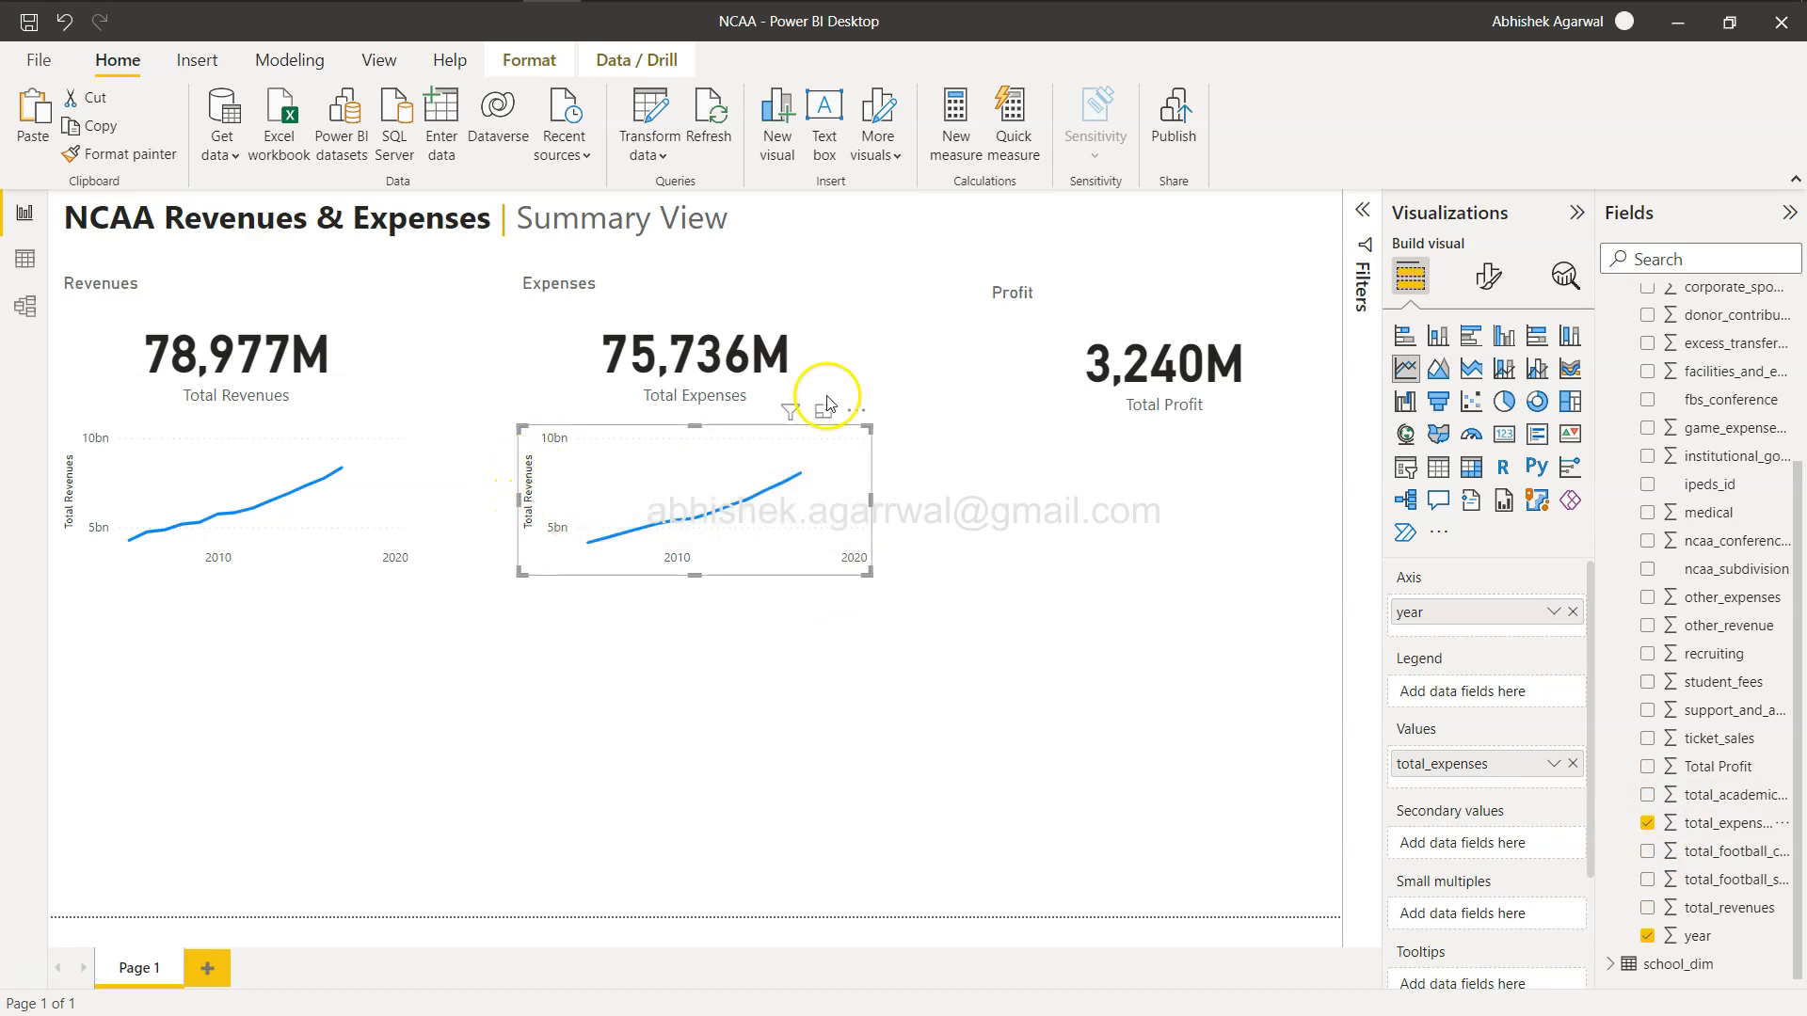
Set the expenses line chart's y-axis title text to Total Expenses.
left_click(1487, 279)
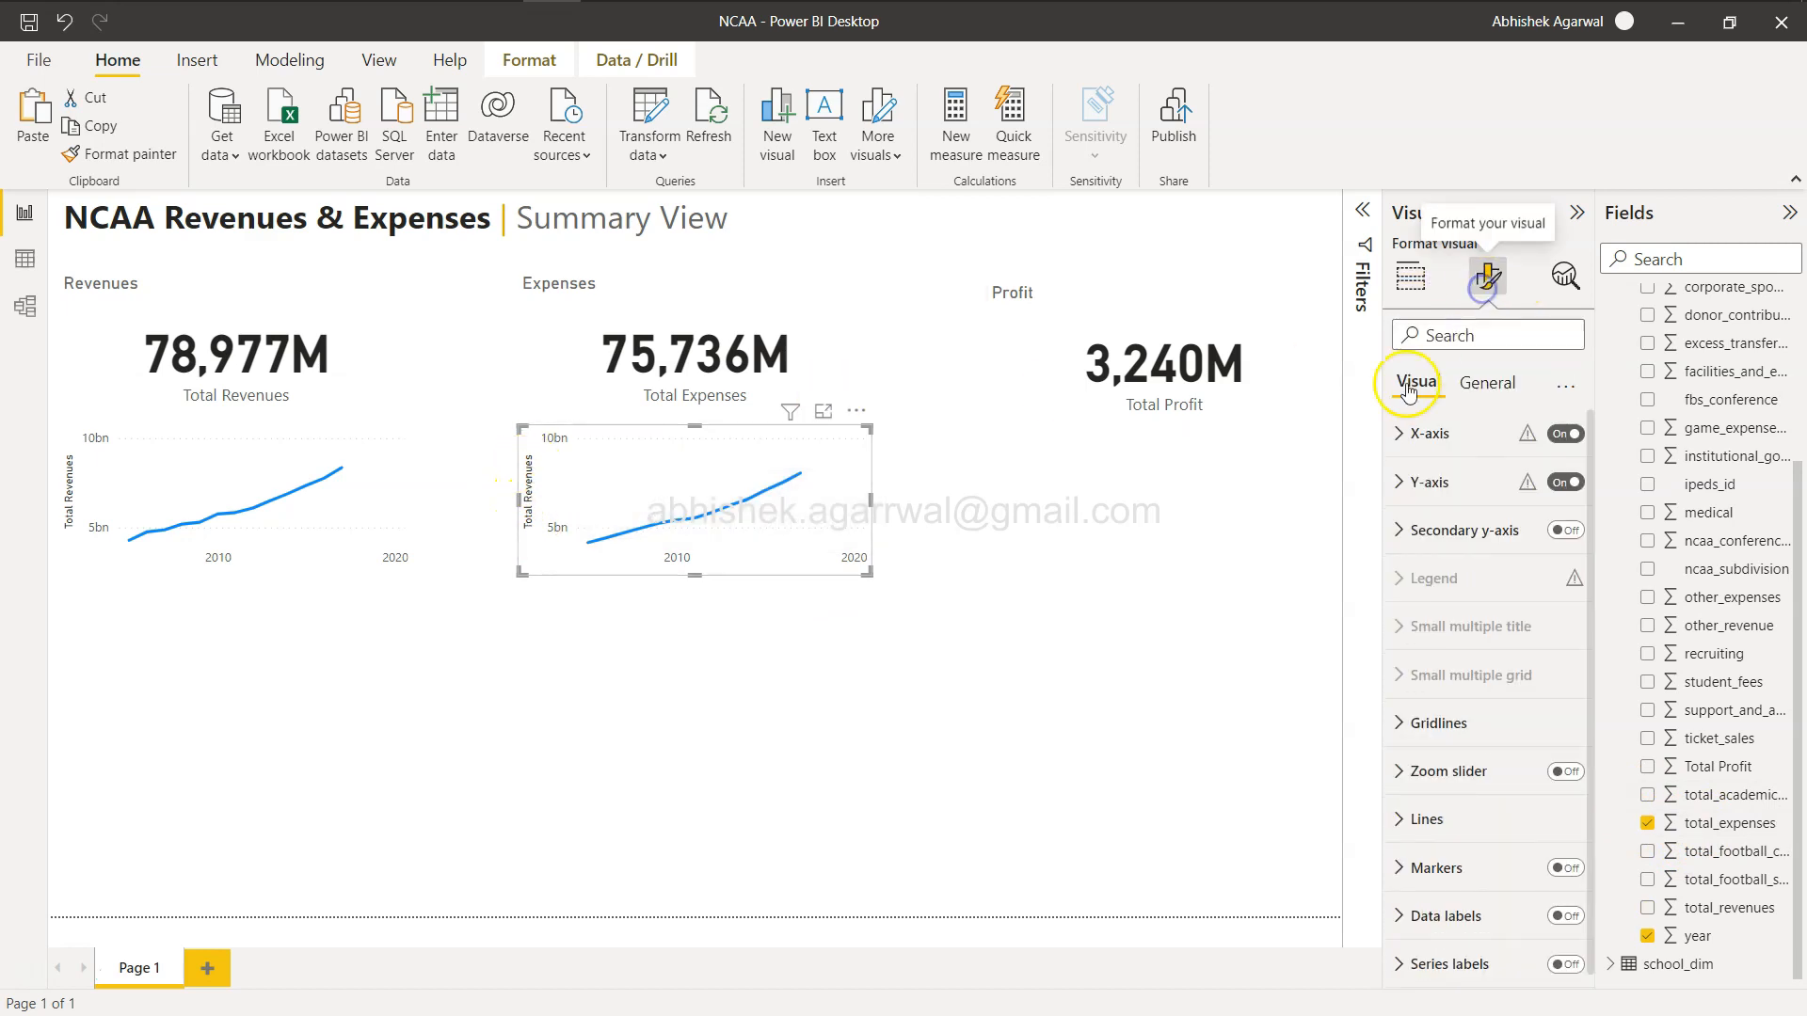
left_click(1412, 483)
scroll(1506, 697, "down", 1)
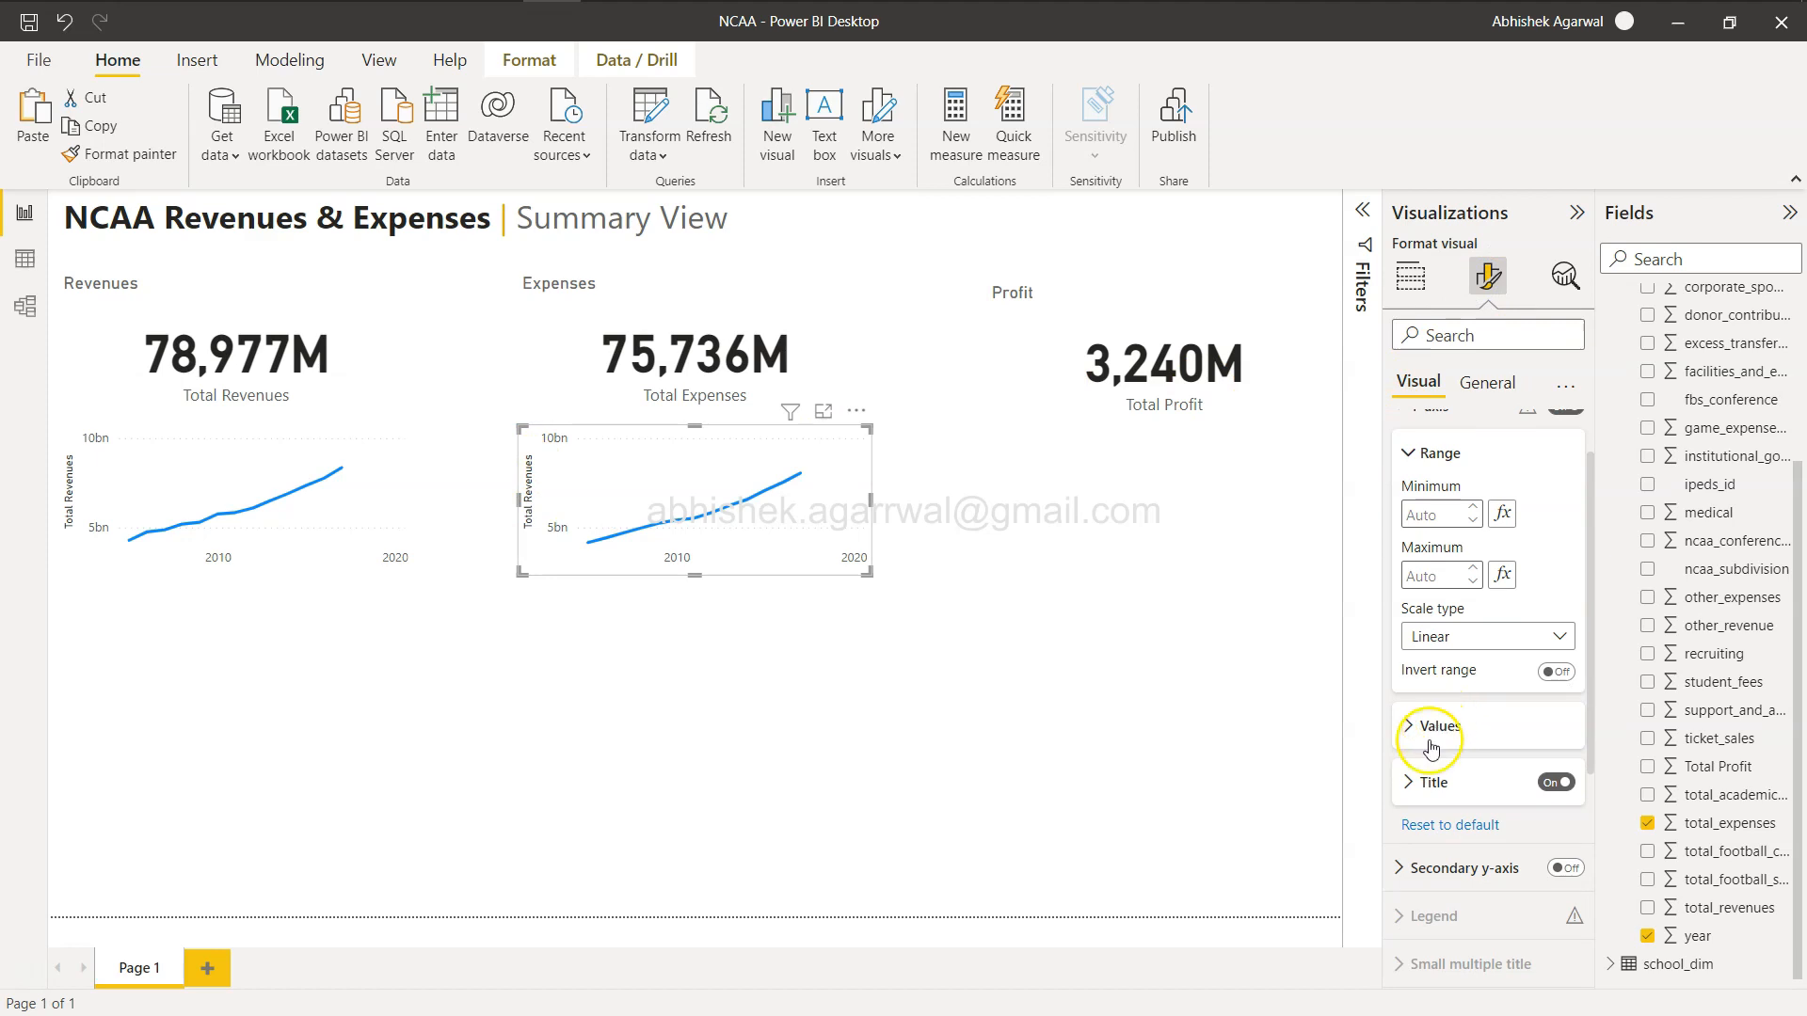
left_click(1435, 782)
scroll(1504, 746, "down", 1)
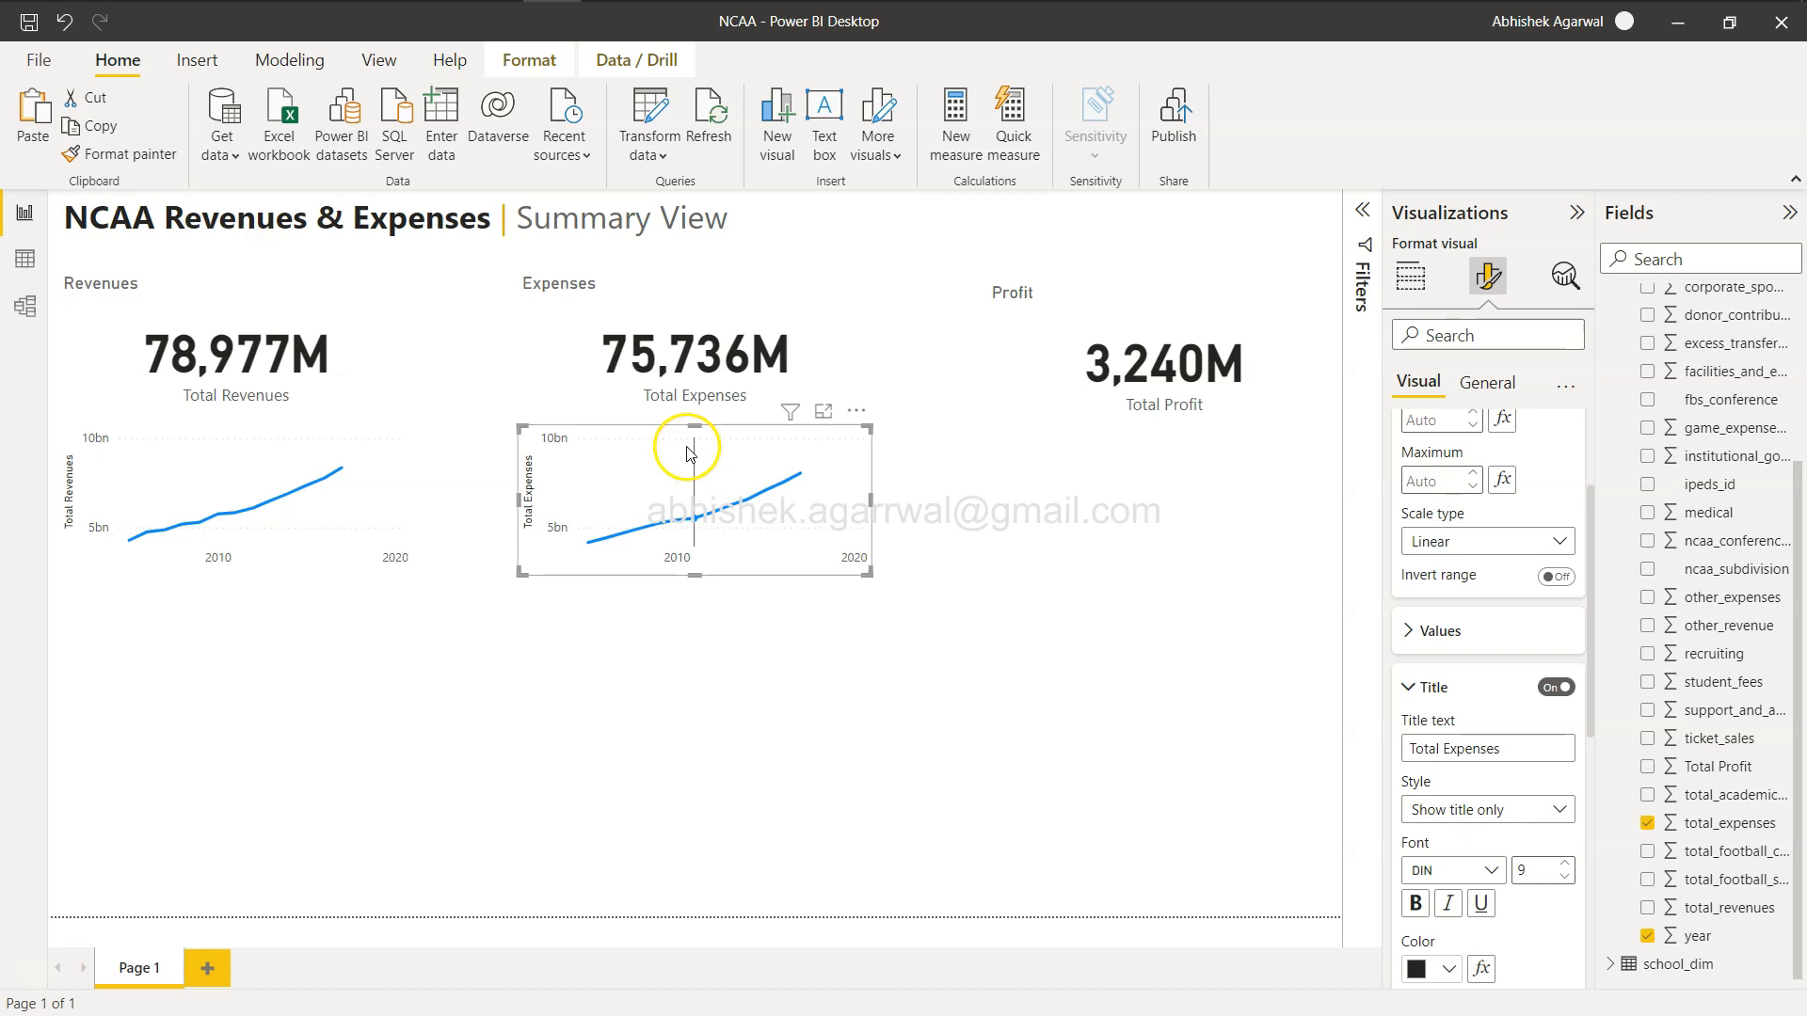
Paste another copy of the line chart beneath the profit card and replace its value with Total Profit.
key("ctrl+v")
left_click_drag(689, 452, 1141, 444)
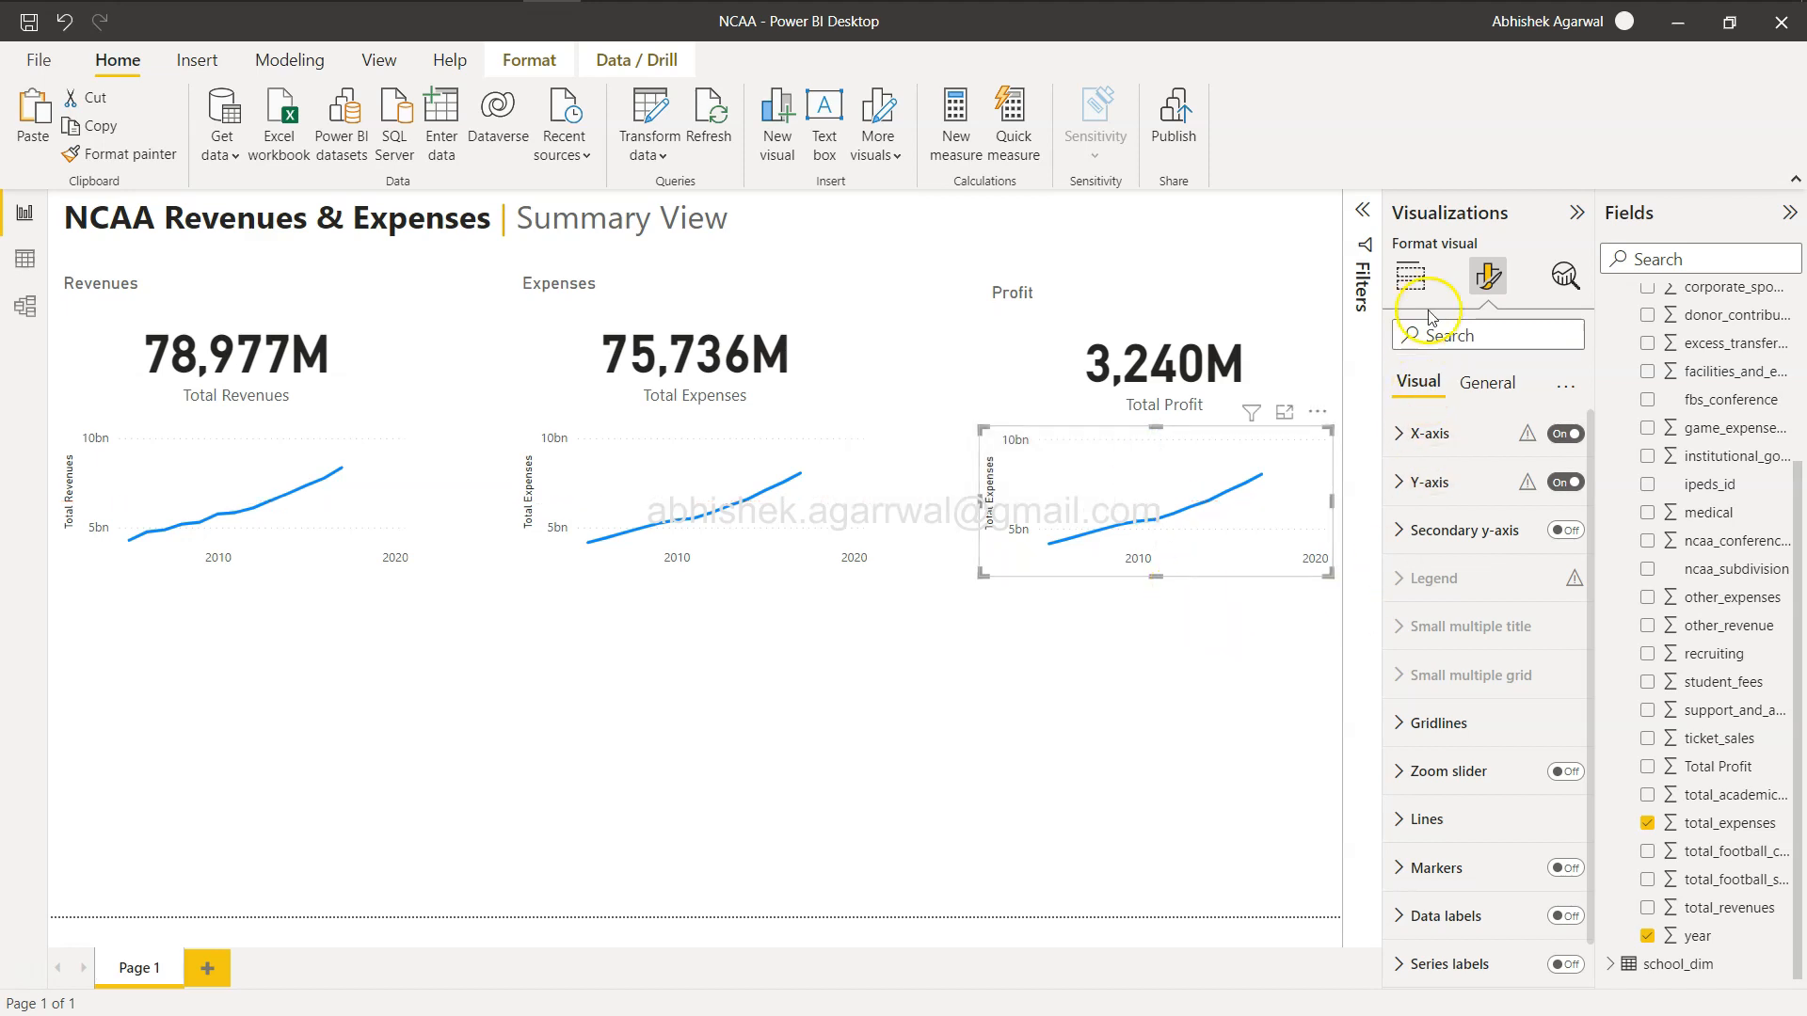
left_click(1411, 277)
left_click(1573, 763)
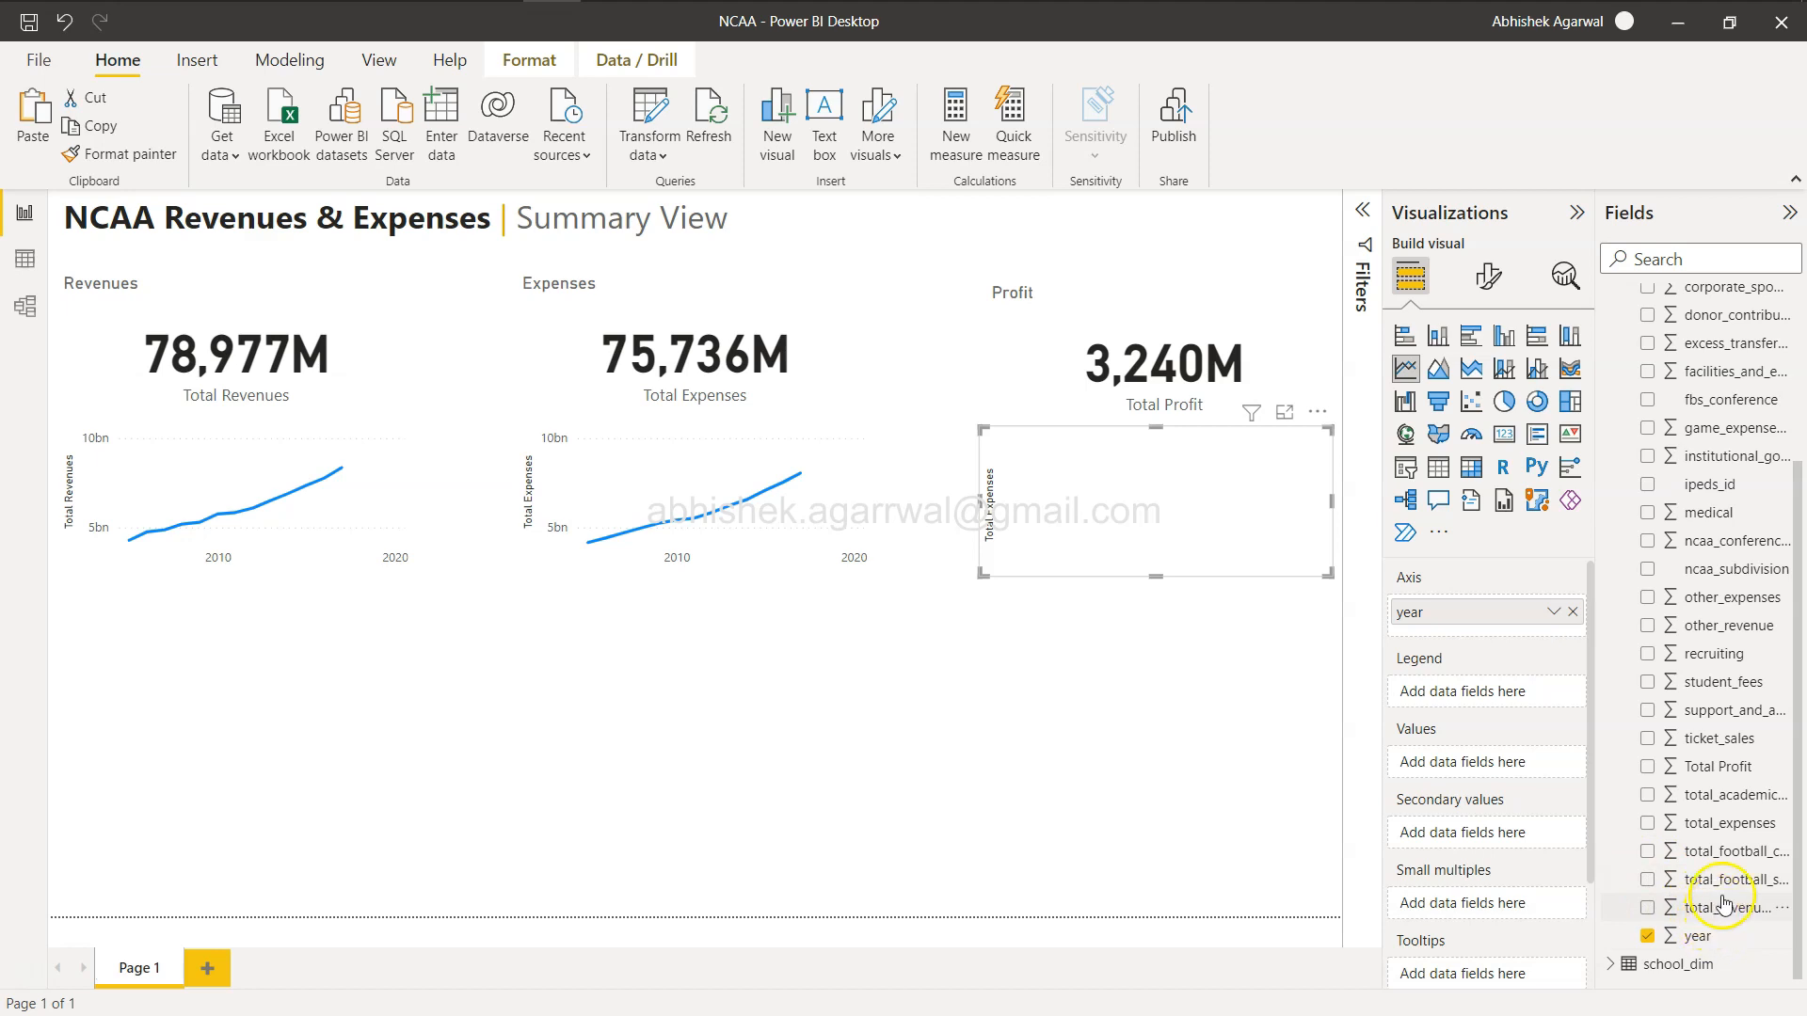
left_click_drag(1719, 766, 1513, 765)
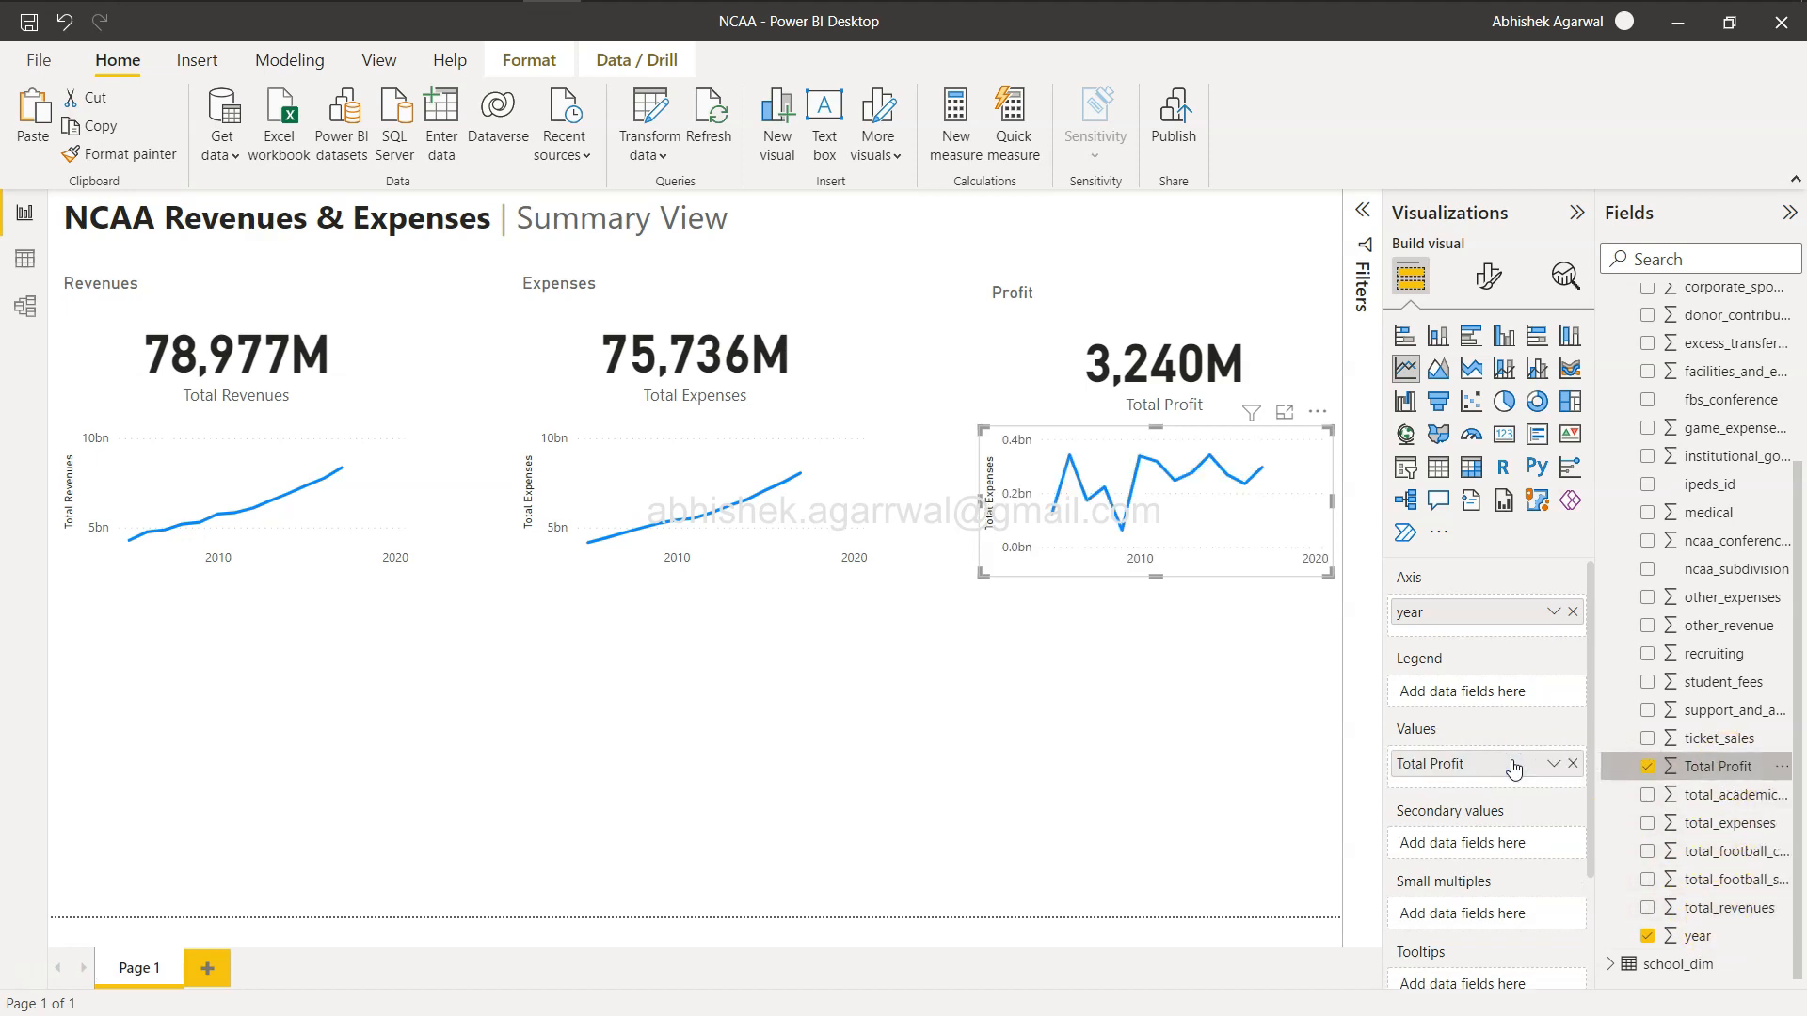
Set the profit line chart's y-axis title text to Total Profit.
left_click(1488, 282)
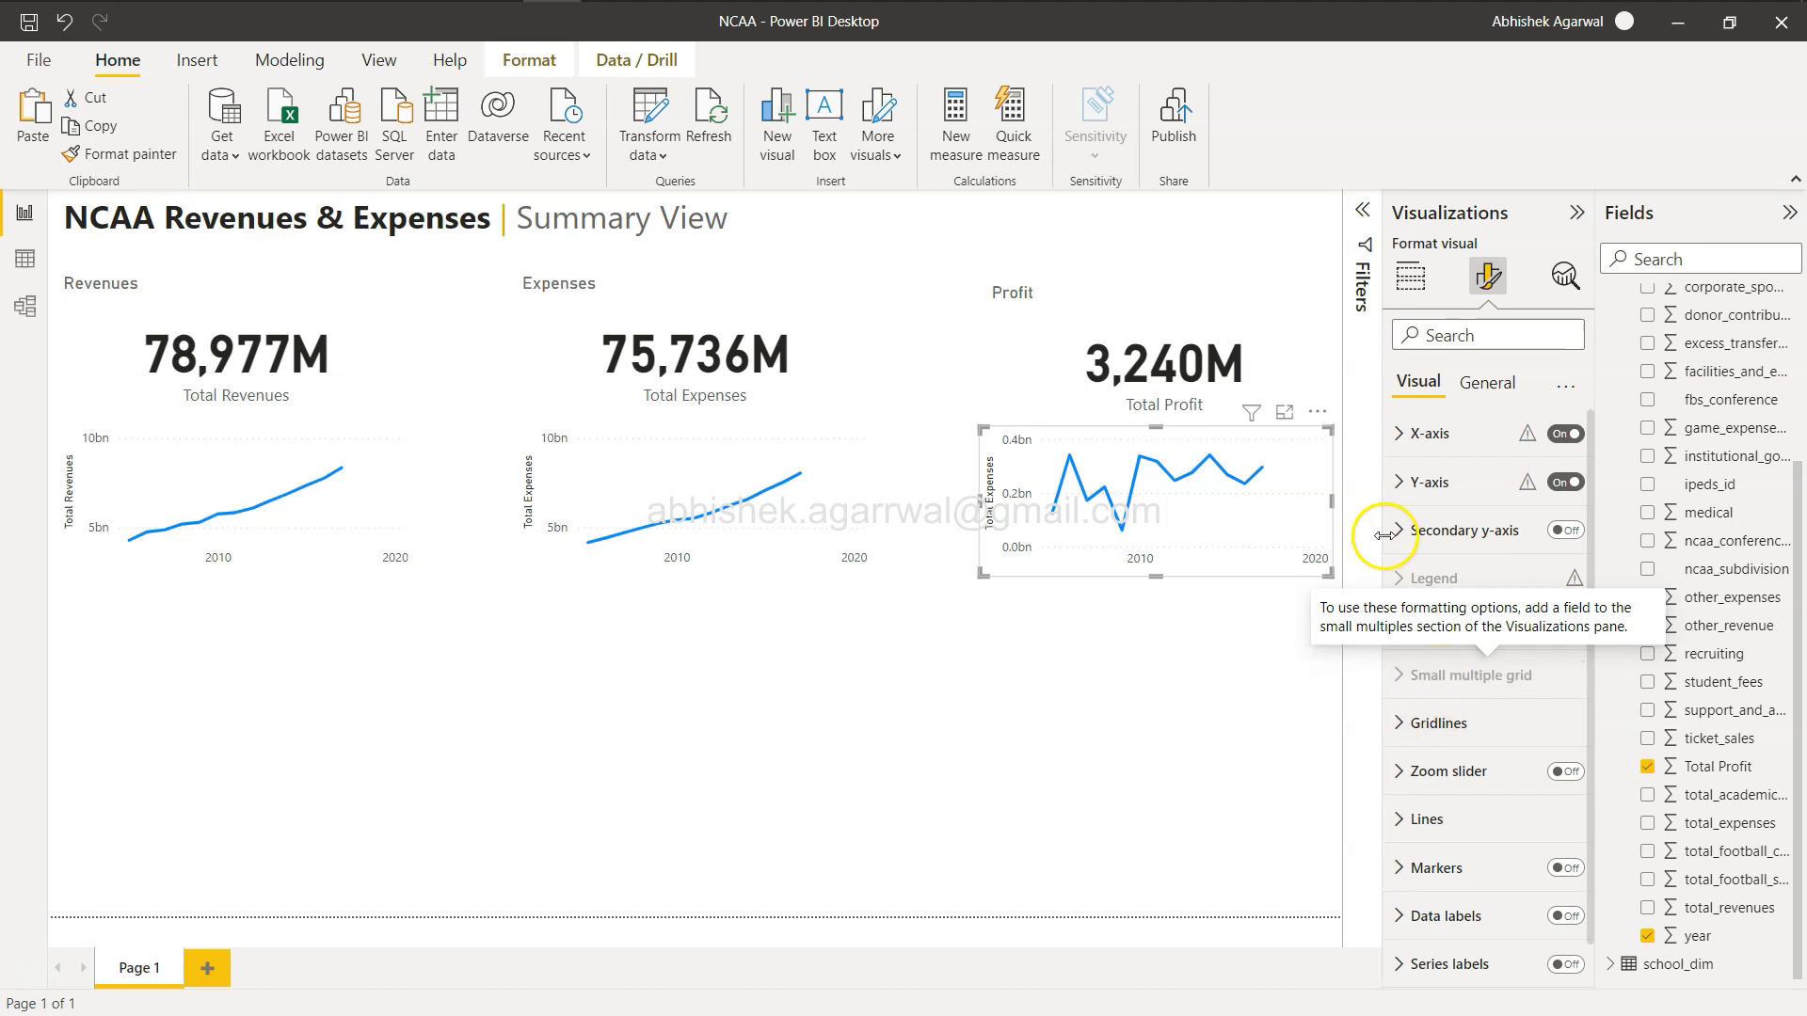
left_click(1401, 480)
scroll(1413, 585, "down", 3)
left_click(1412, 582)
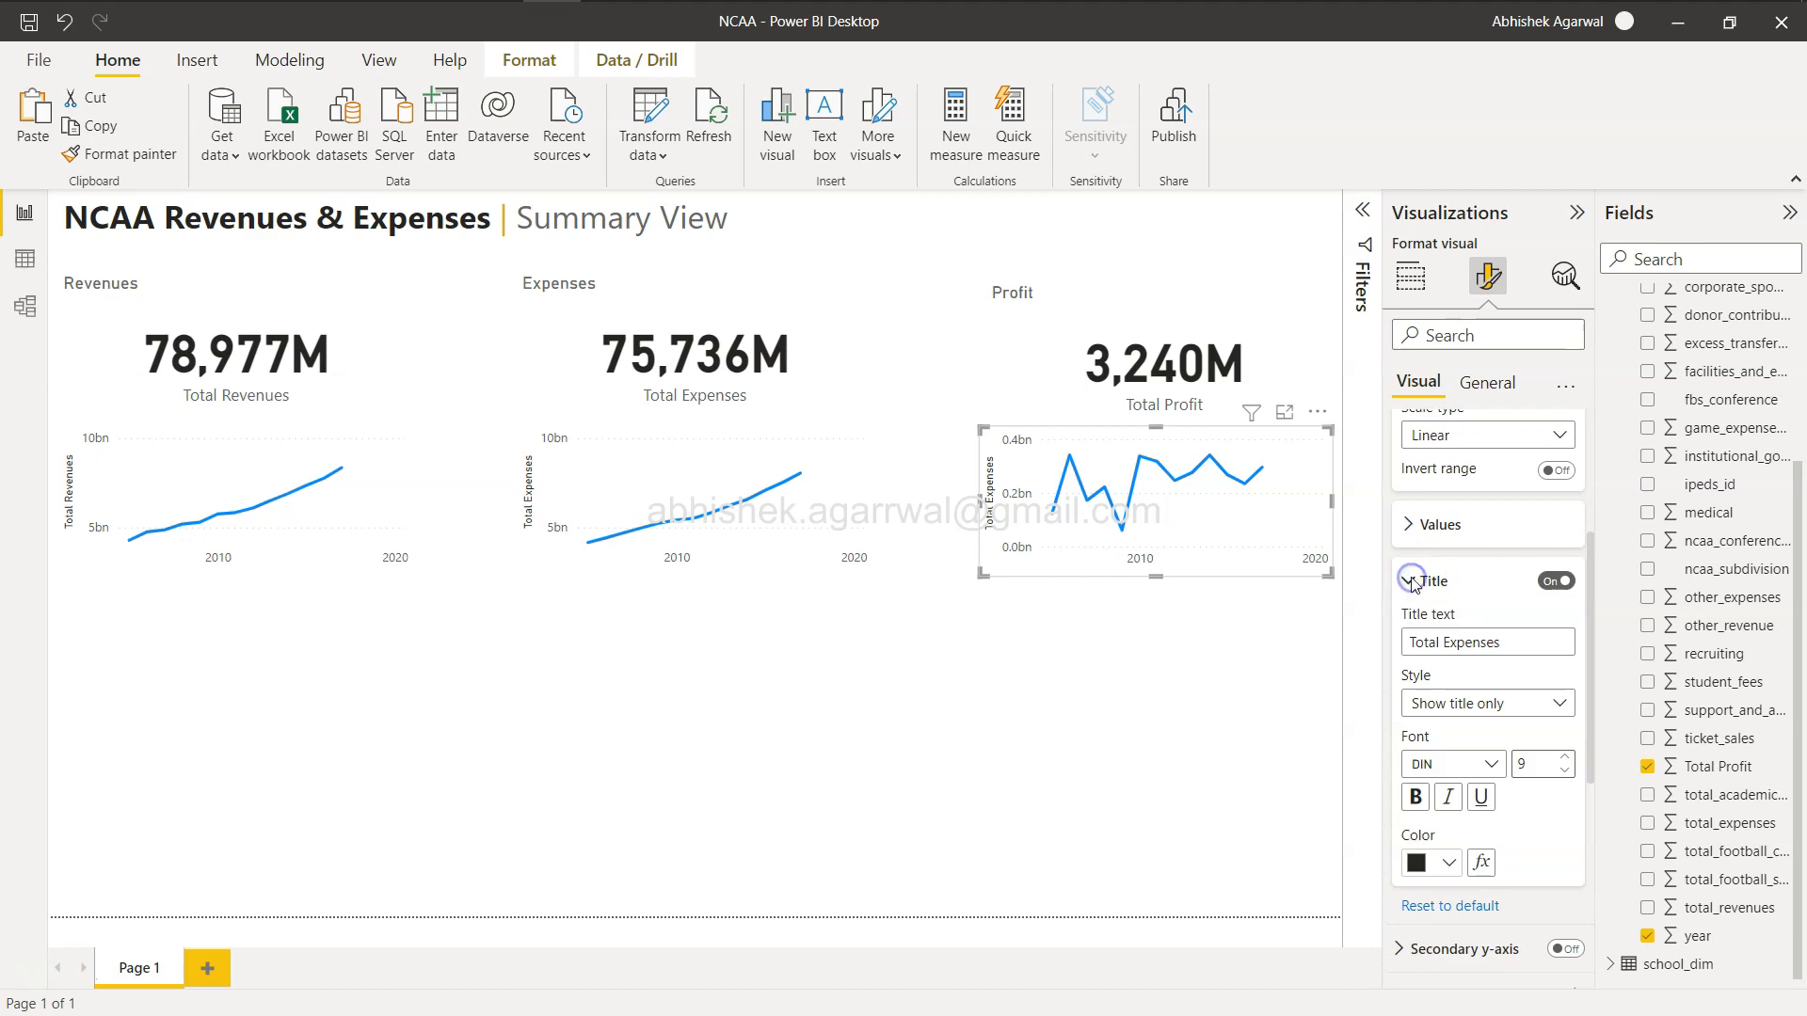
scroll(1468, 565, "down", 1)
left_click(1537, 537)
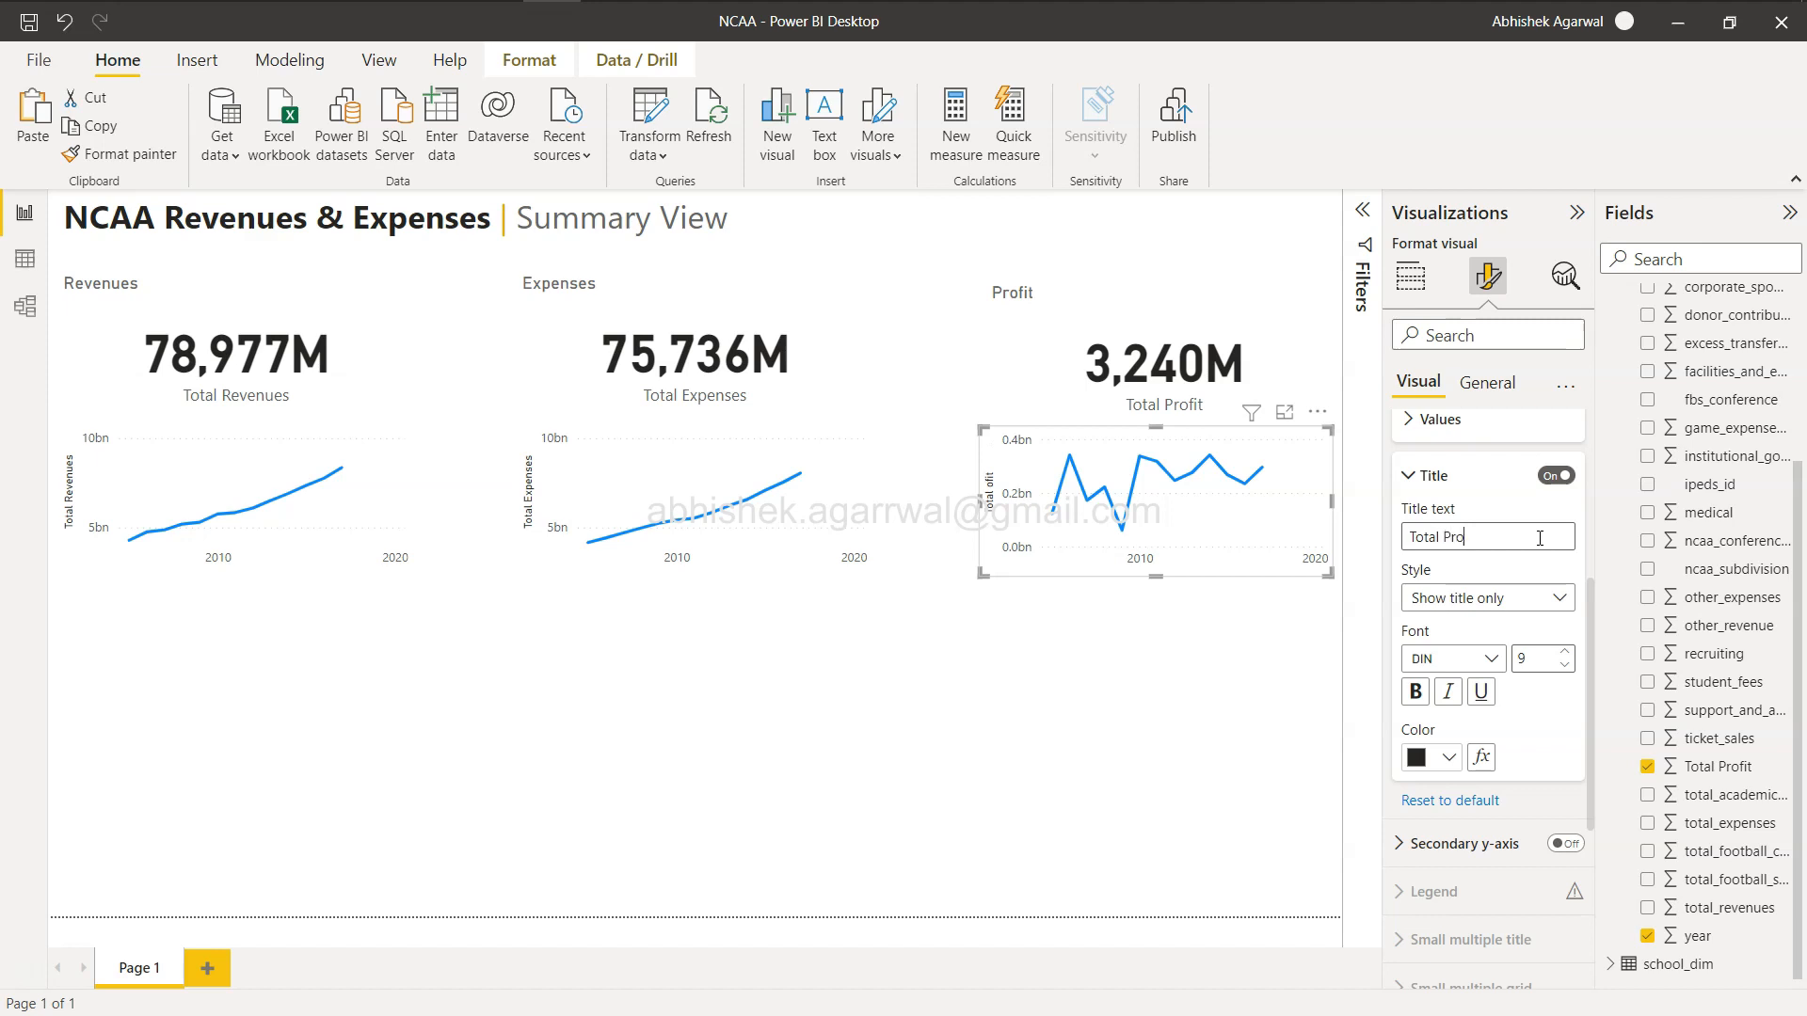
left_click(1416, 478)
scroll(1412, 484, "up", 1)
scroll(1412, 484, "up", 3)
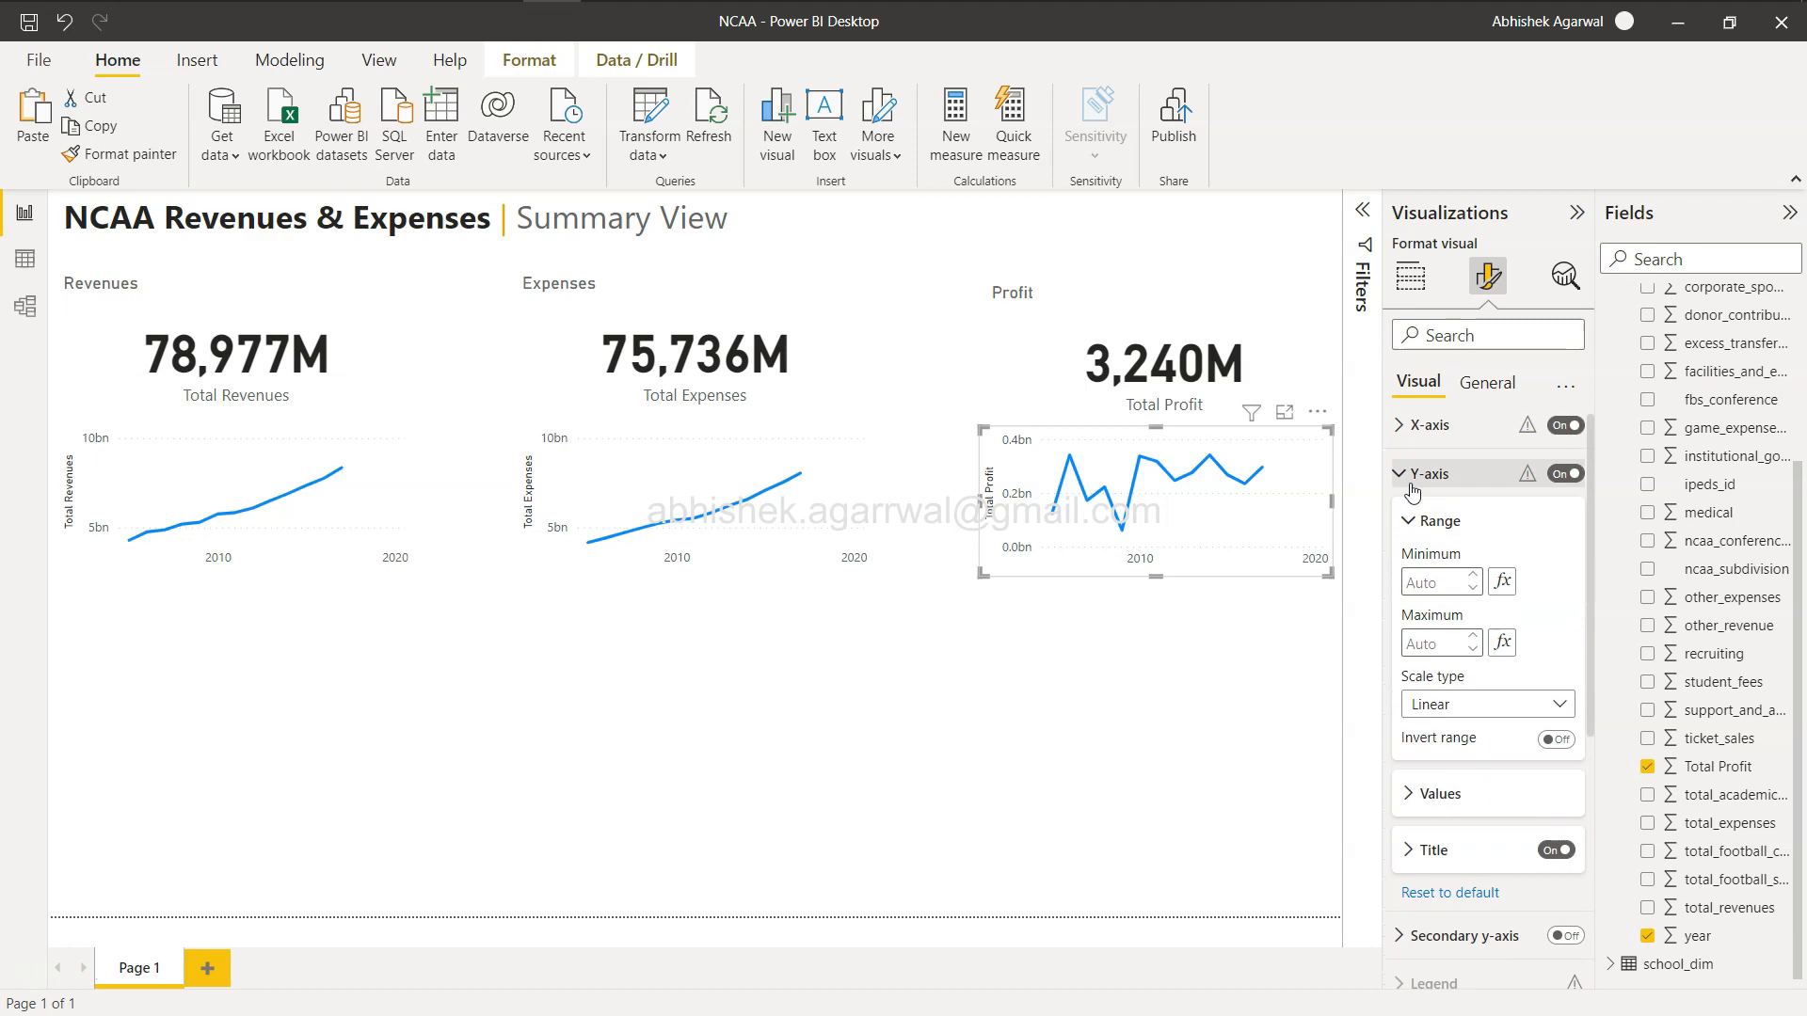
left_click(1411, 484)
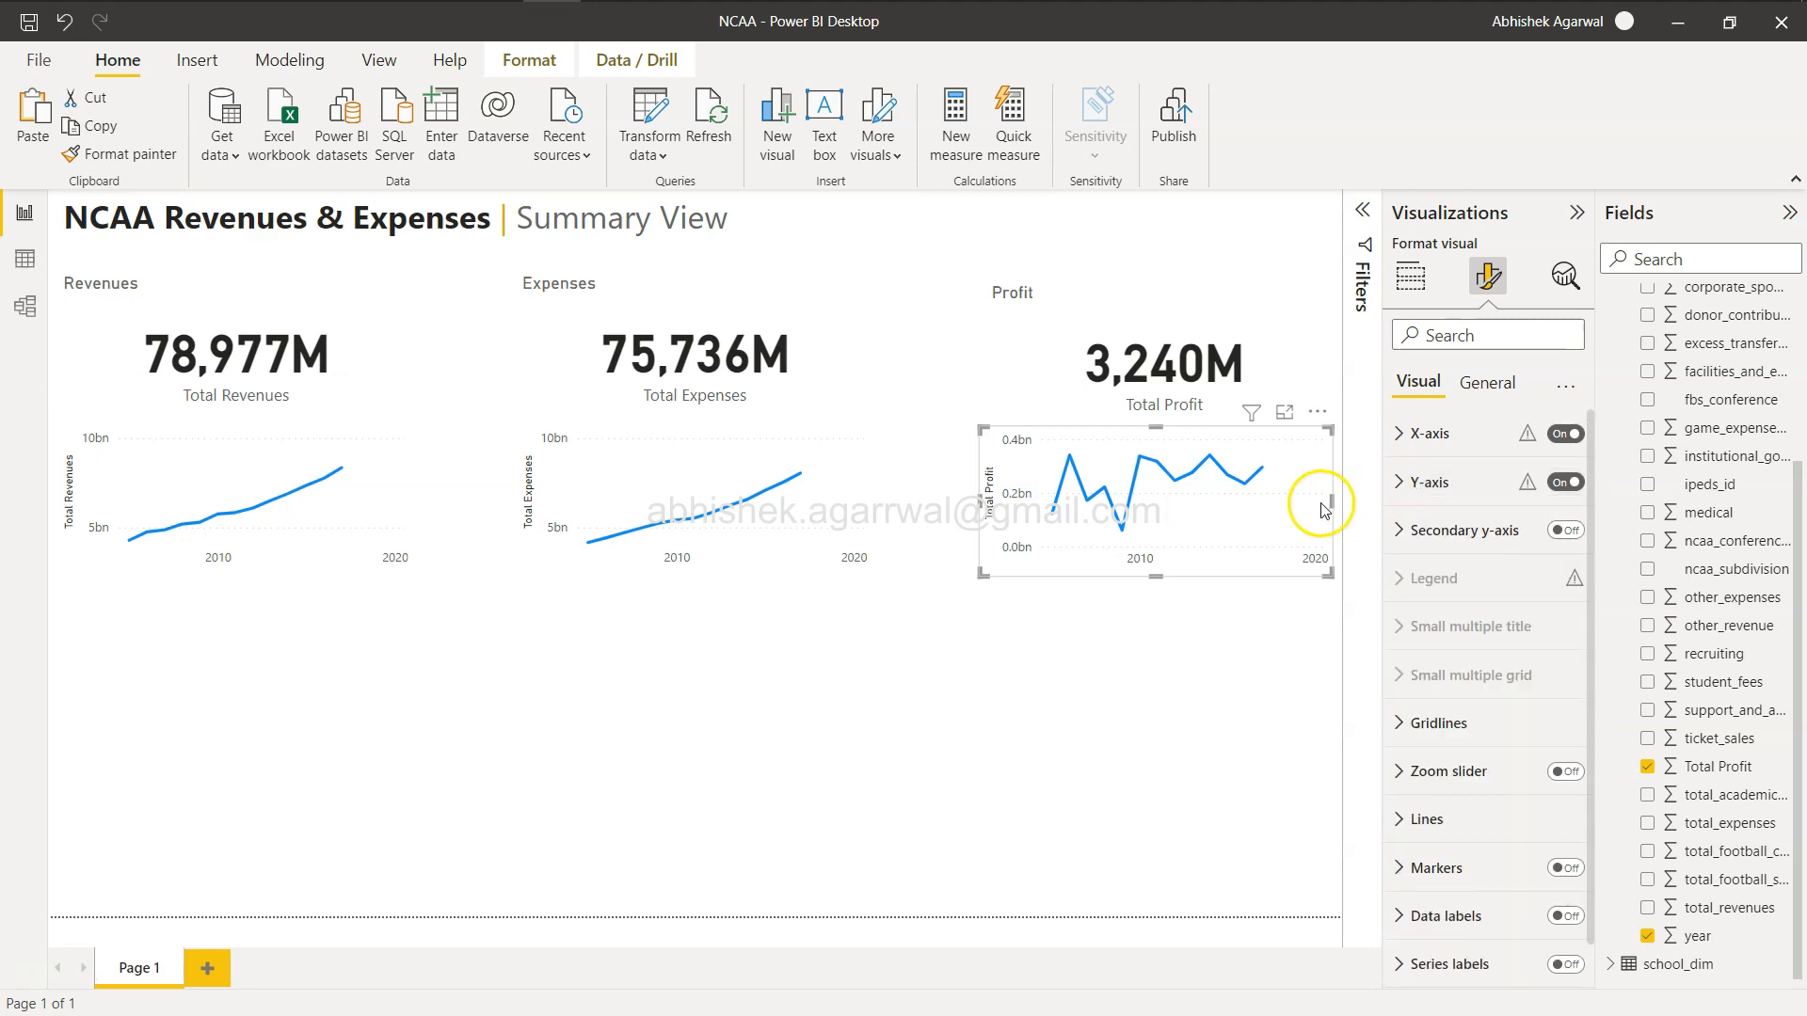
Compare the three line charts with the reference dashboard in the browser.
mouse_move(1304, 478)
left_click(1043, 753)
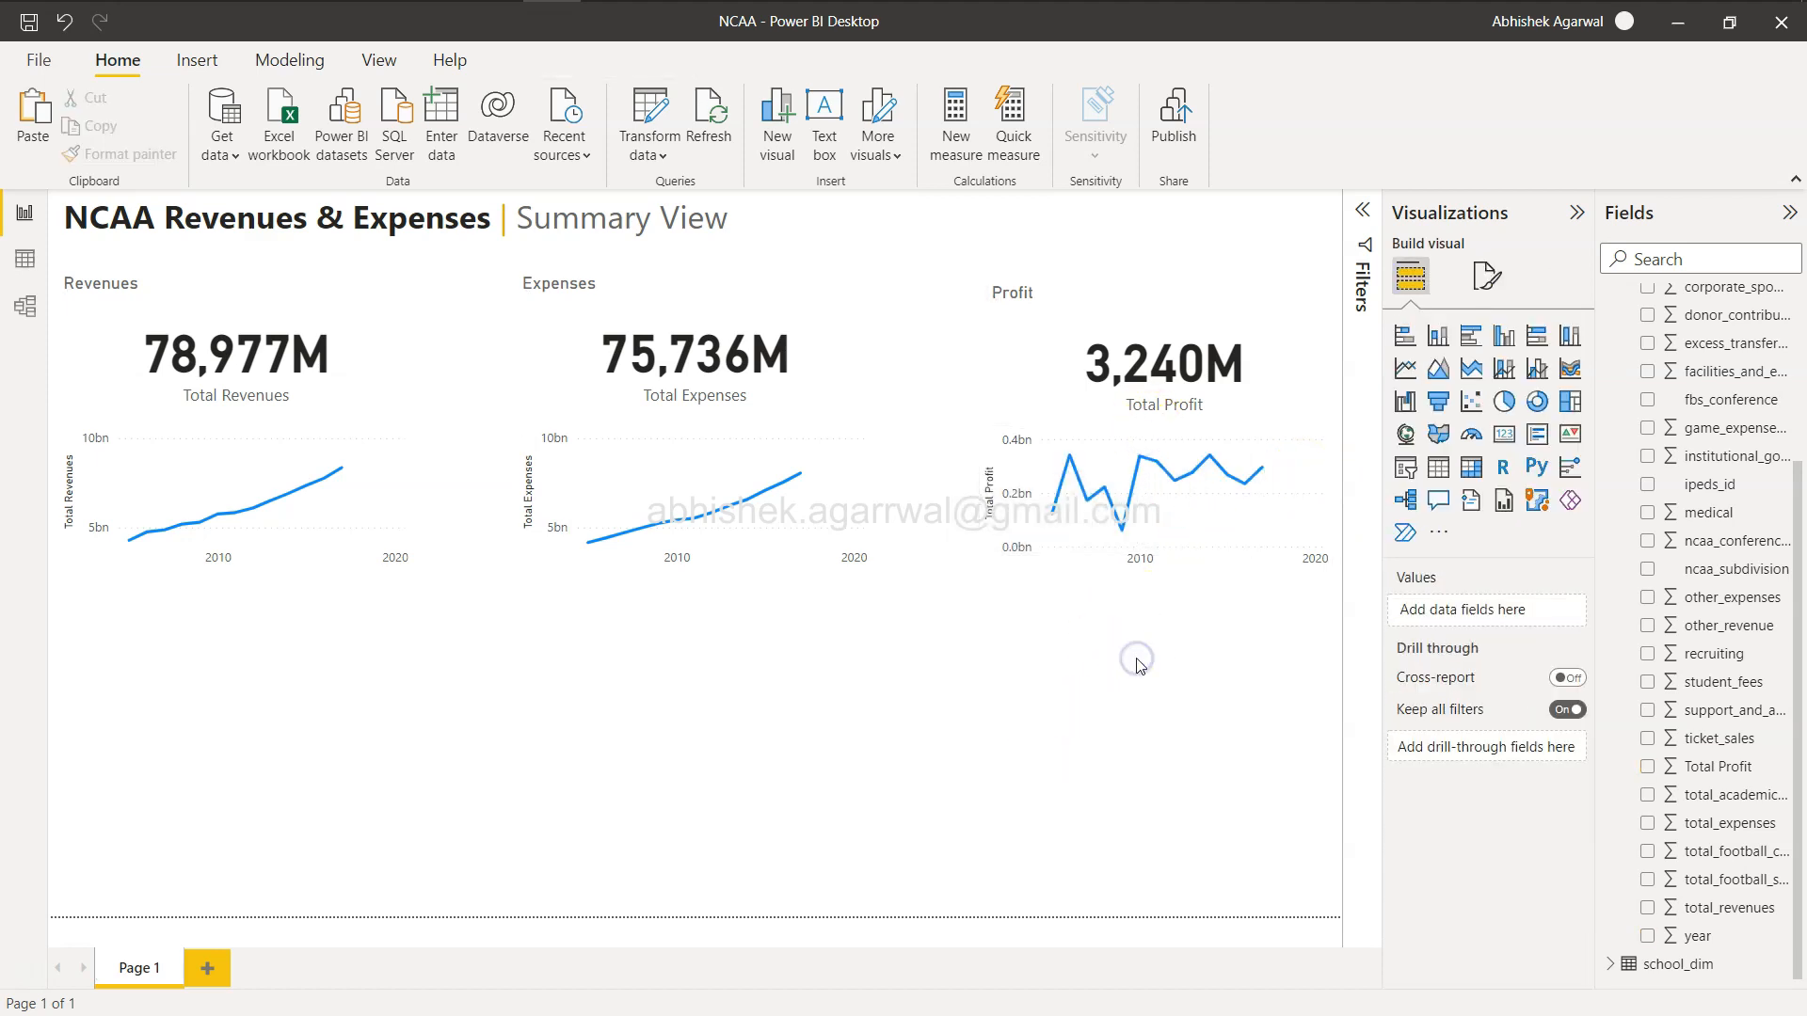
key("alt+Tab")
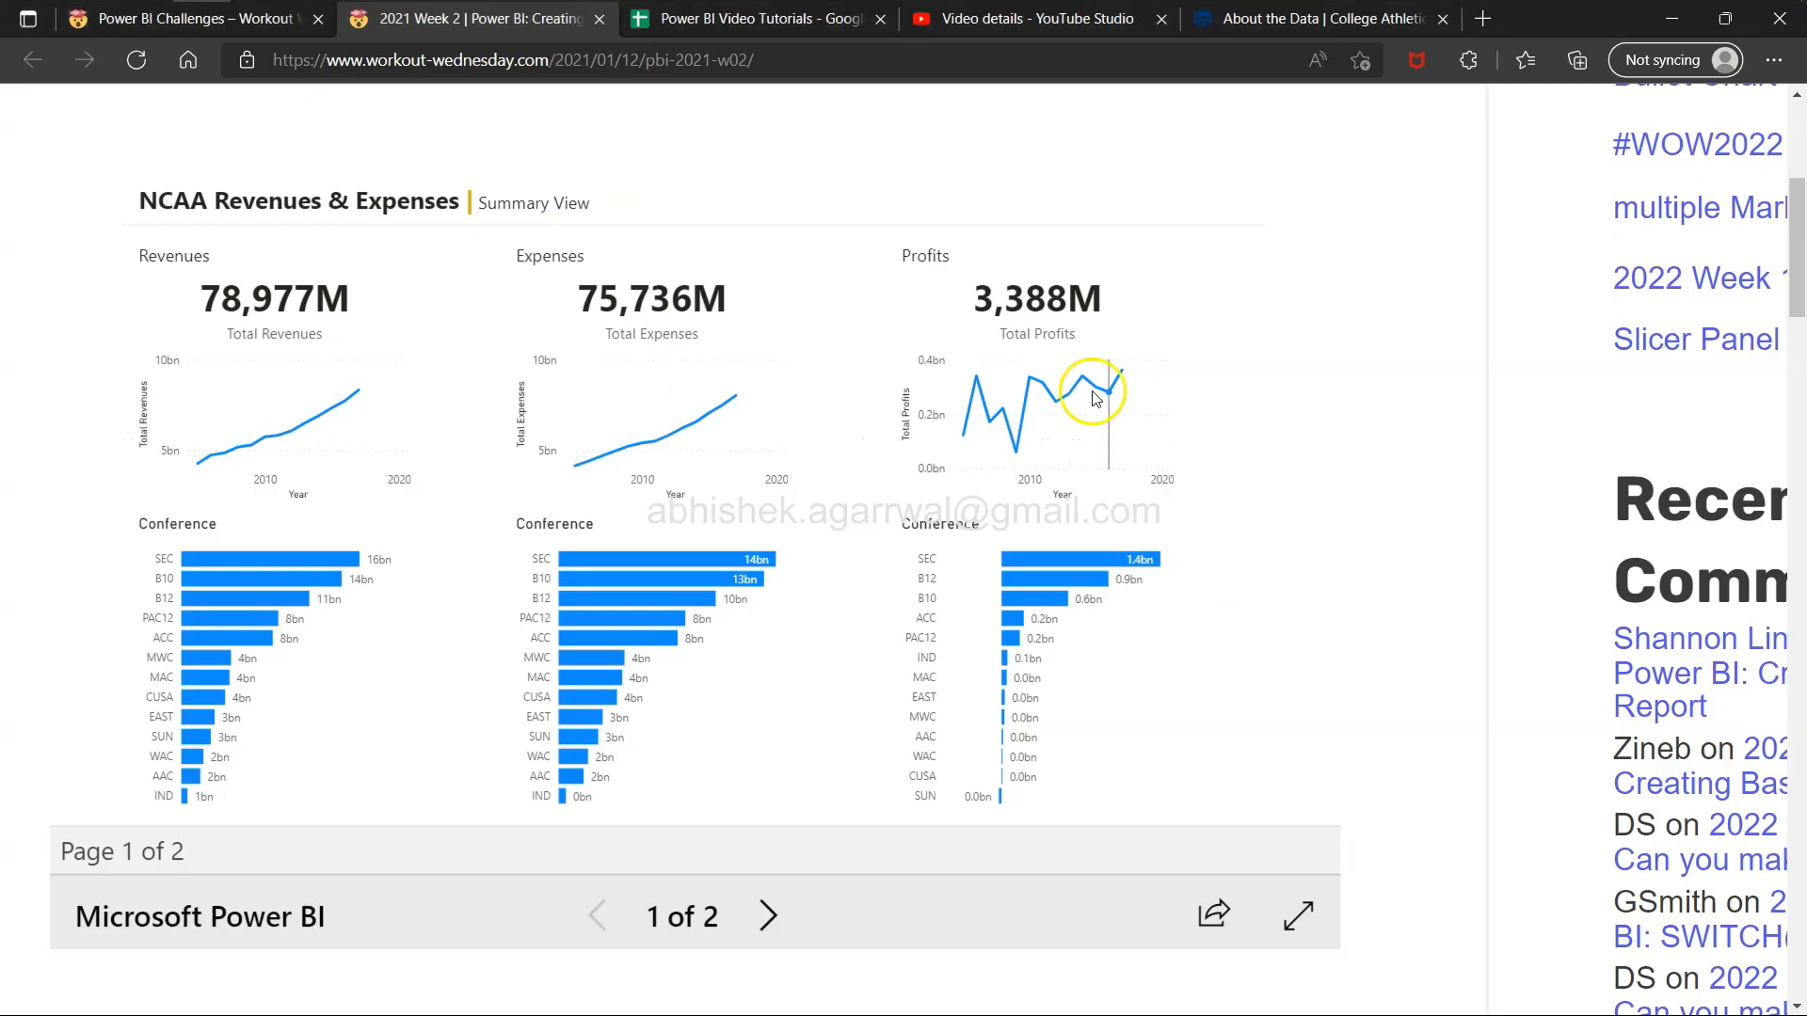
key("alt+Tab")
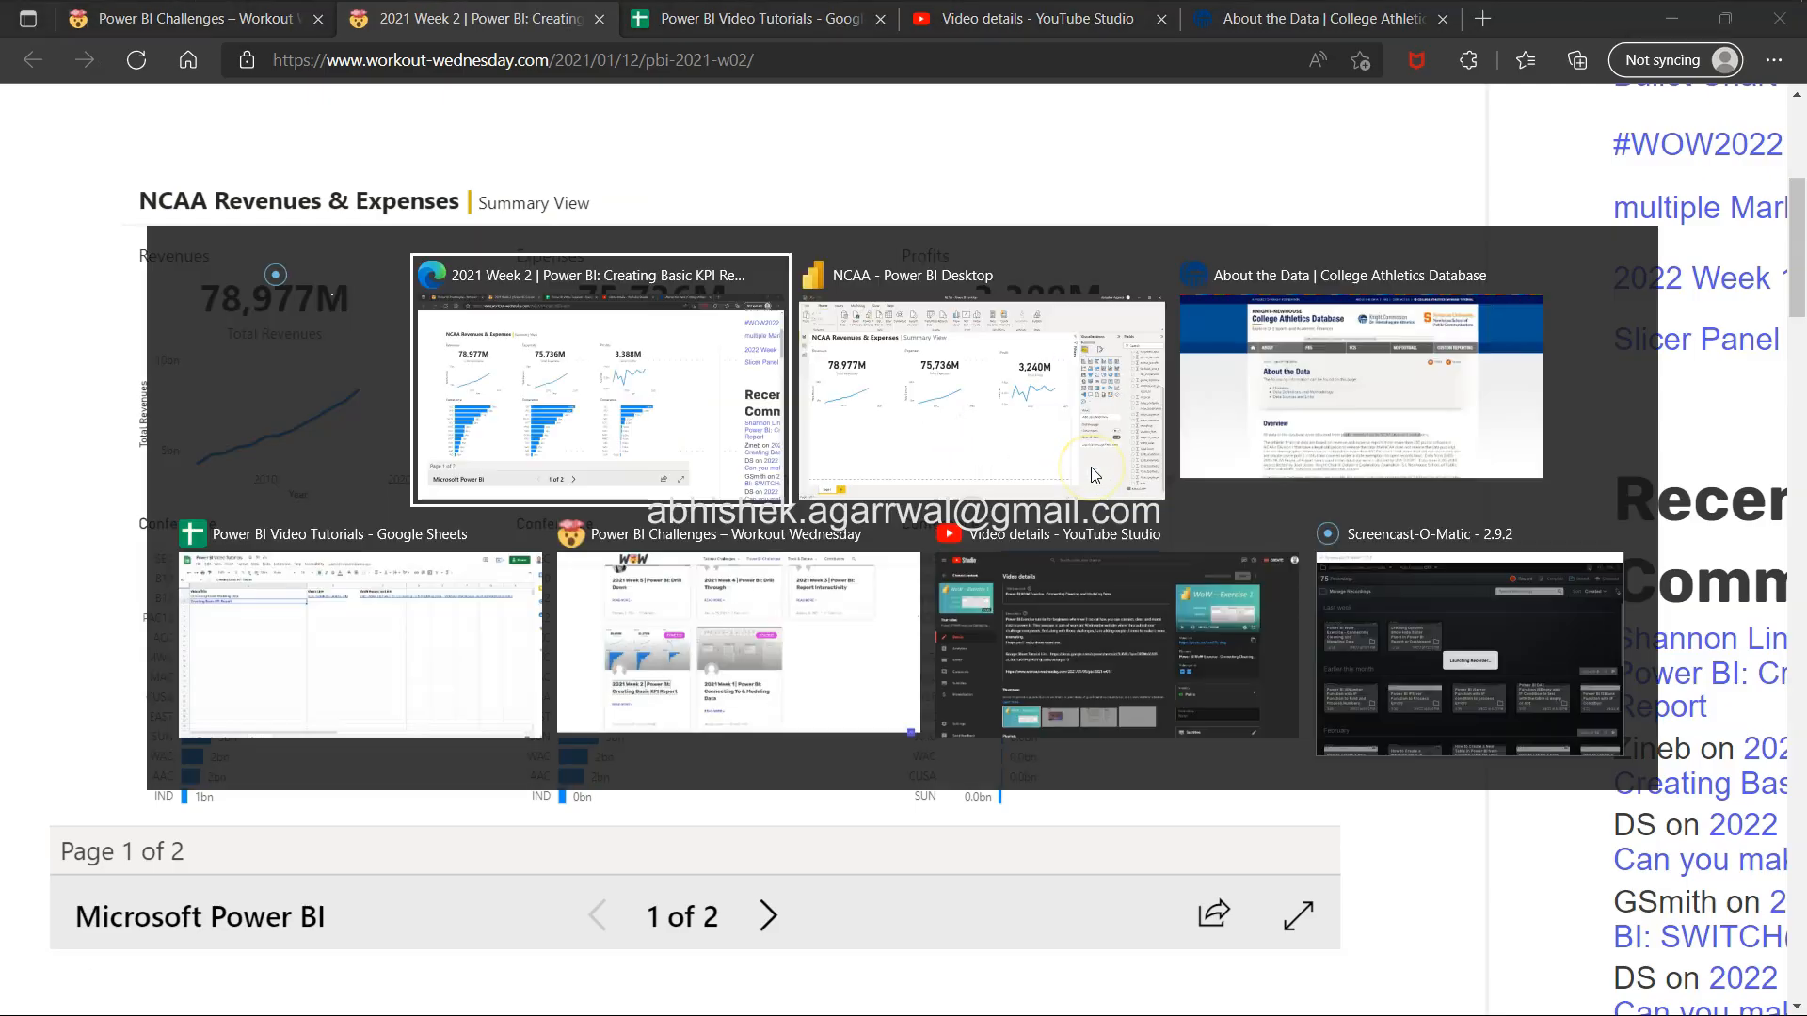
key("alt+Tab")
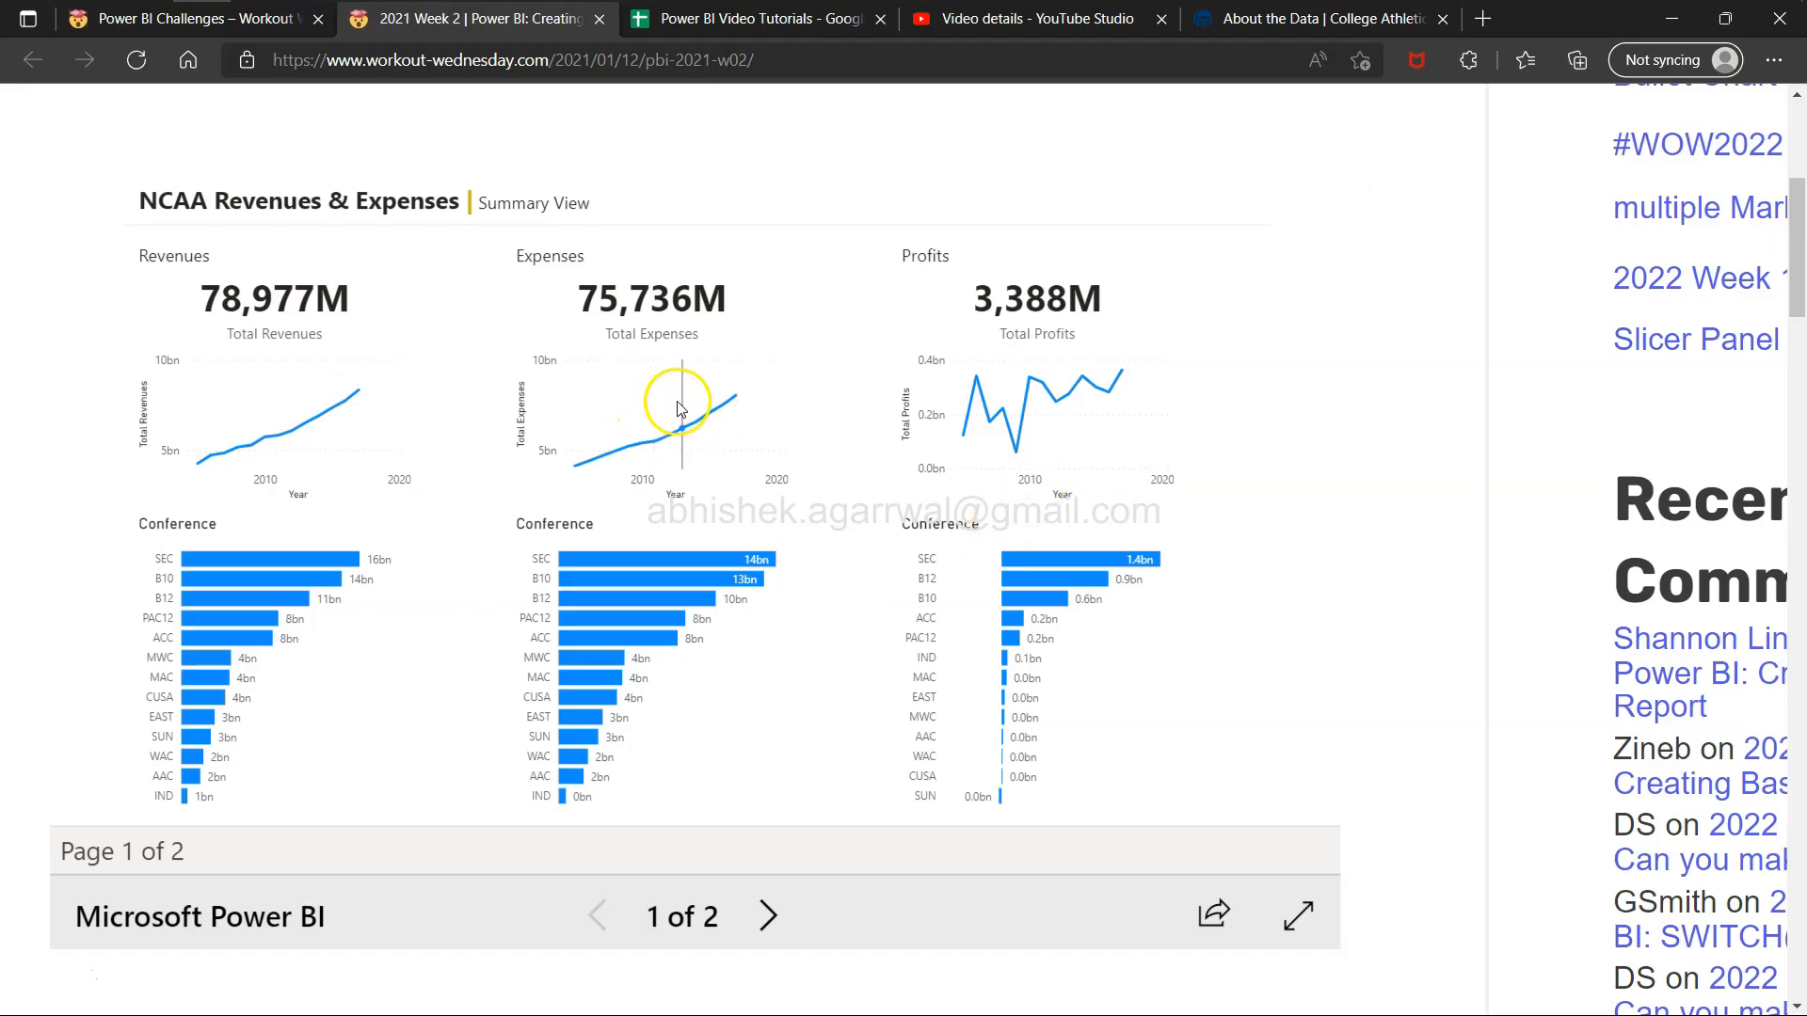
Compare the report with the reference dashboard's conference bar charts and read the challenge requirements in the browser.
mouse_move(715, 414)
key("alt+Tab")
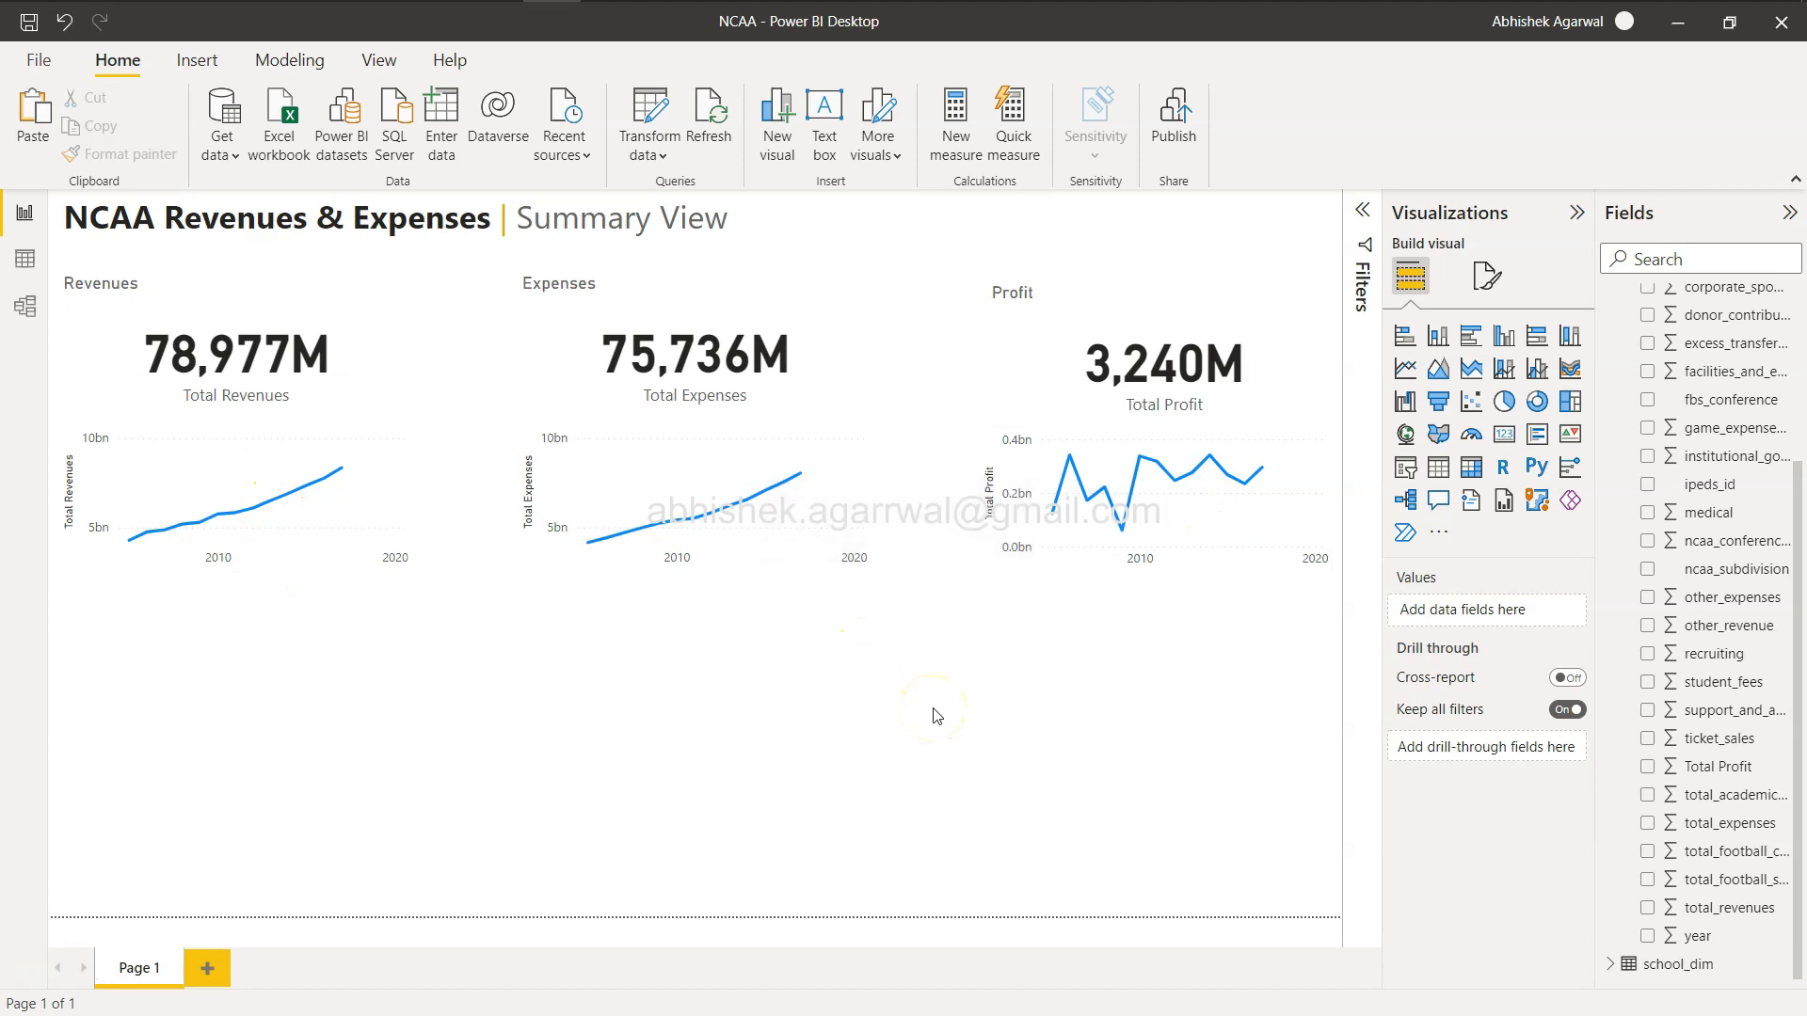
key("alt+Tab")
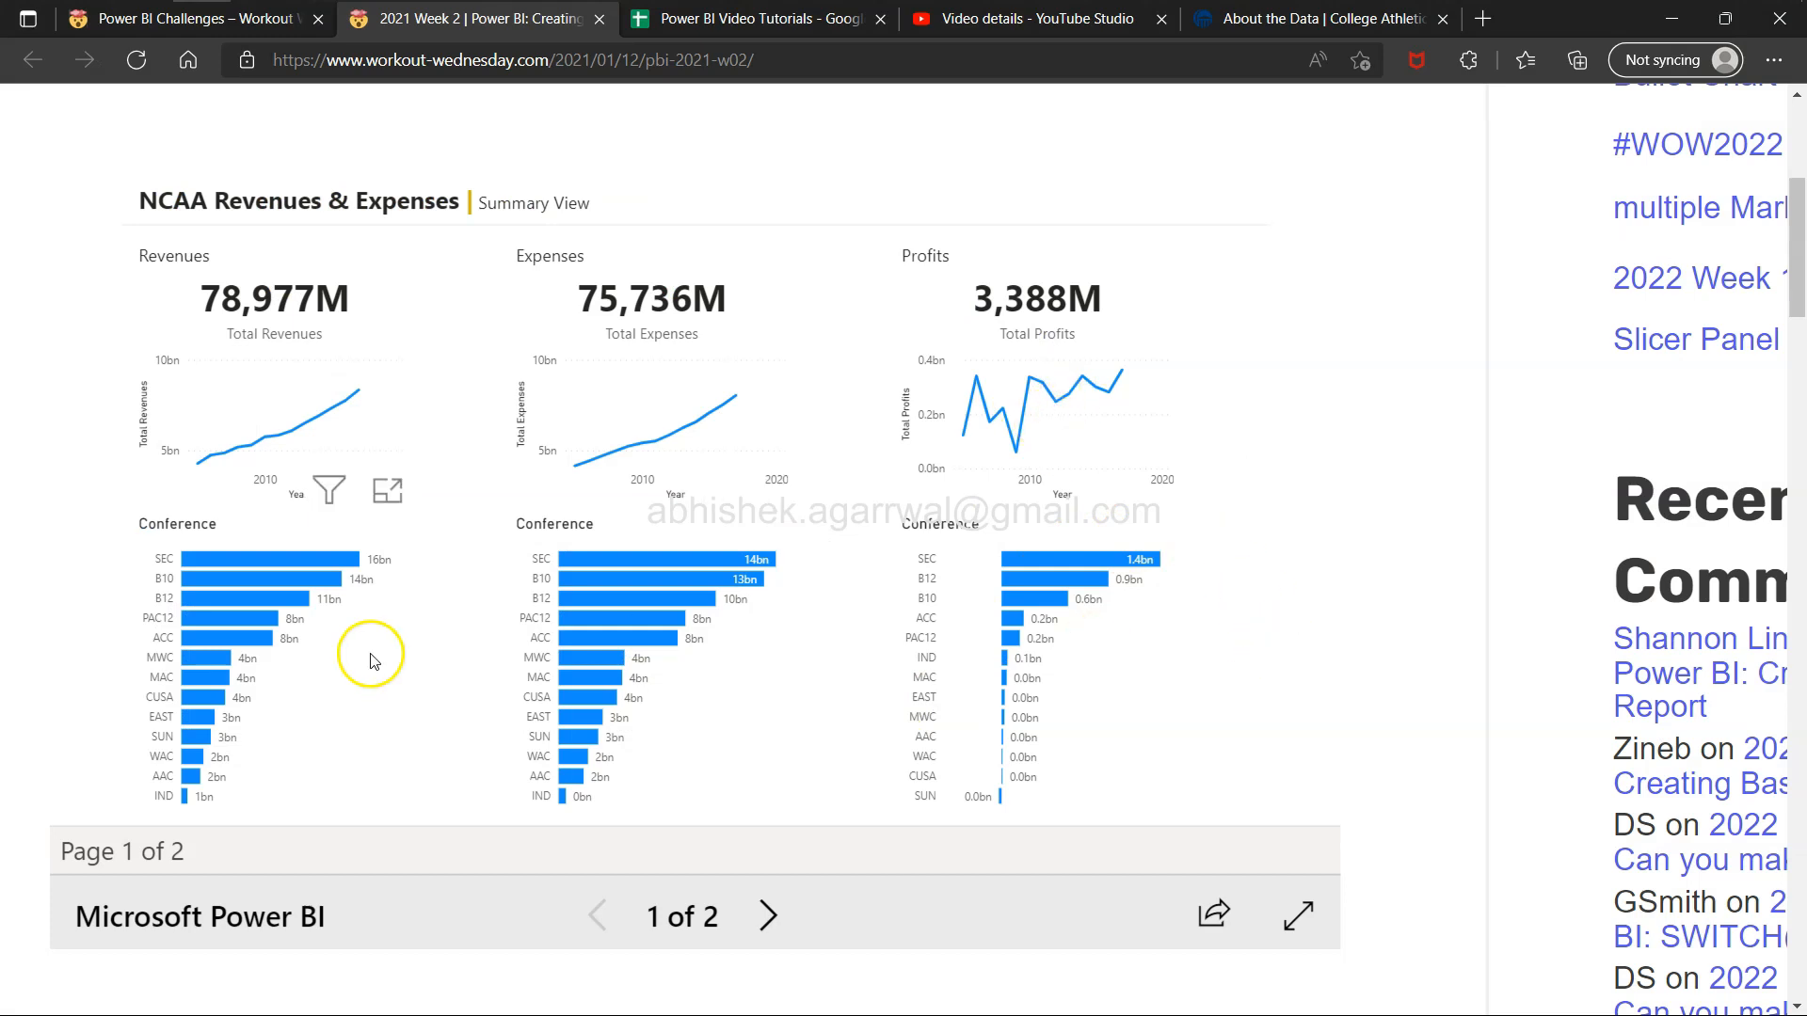
mouse_move(618, 681)
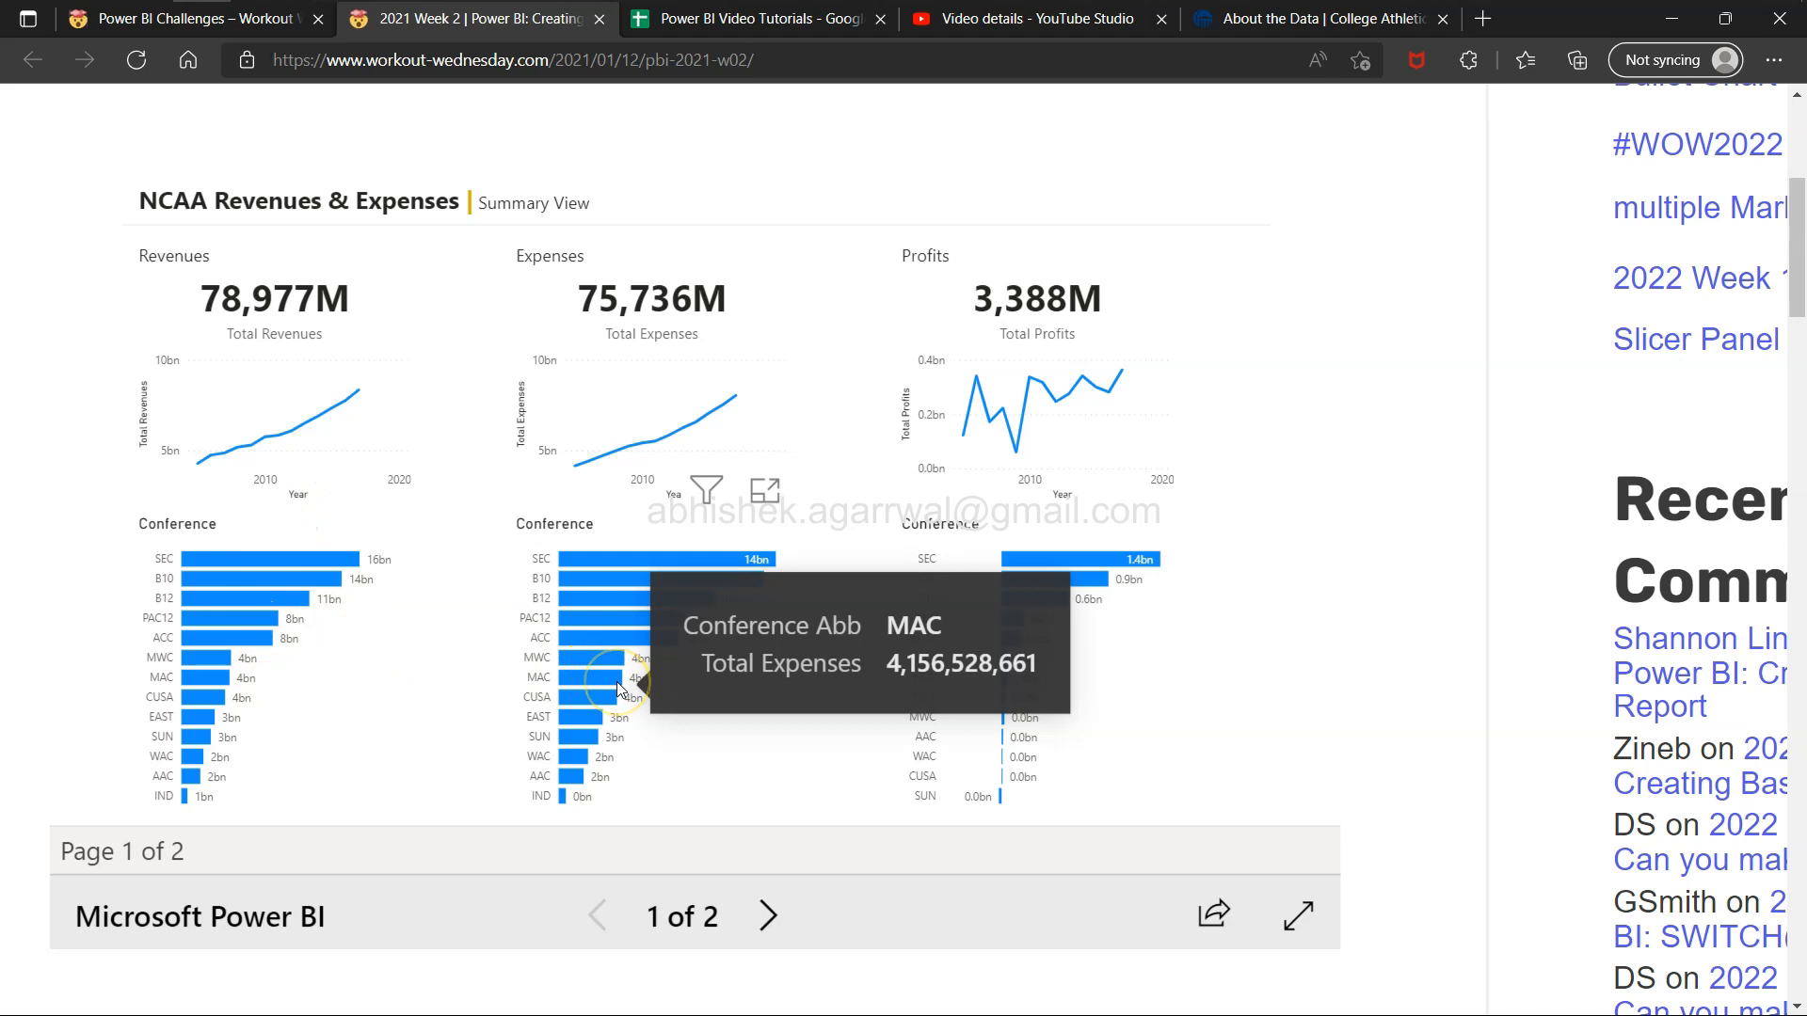
scroll(618, 685, "down", 5)
scroll(617, 689, "up", 6)
scroll(617, 689, "down", 11)
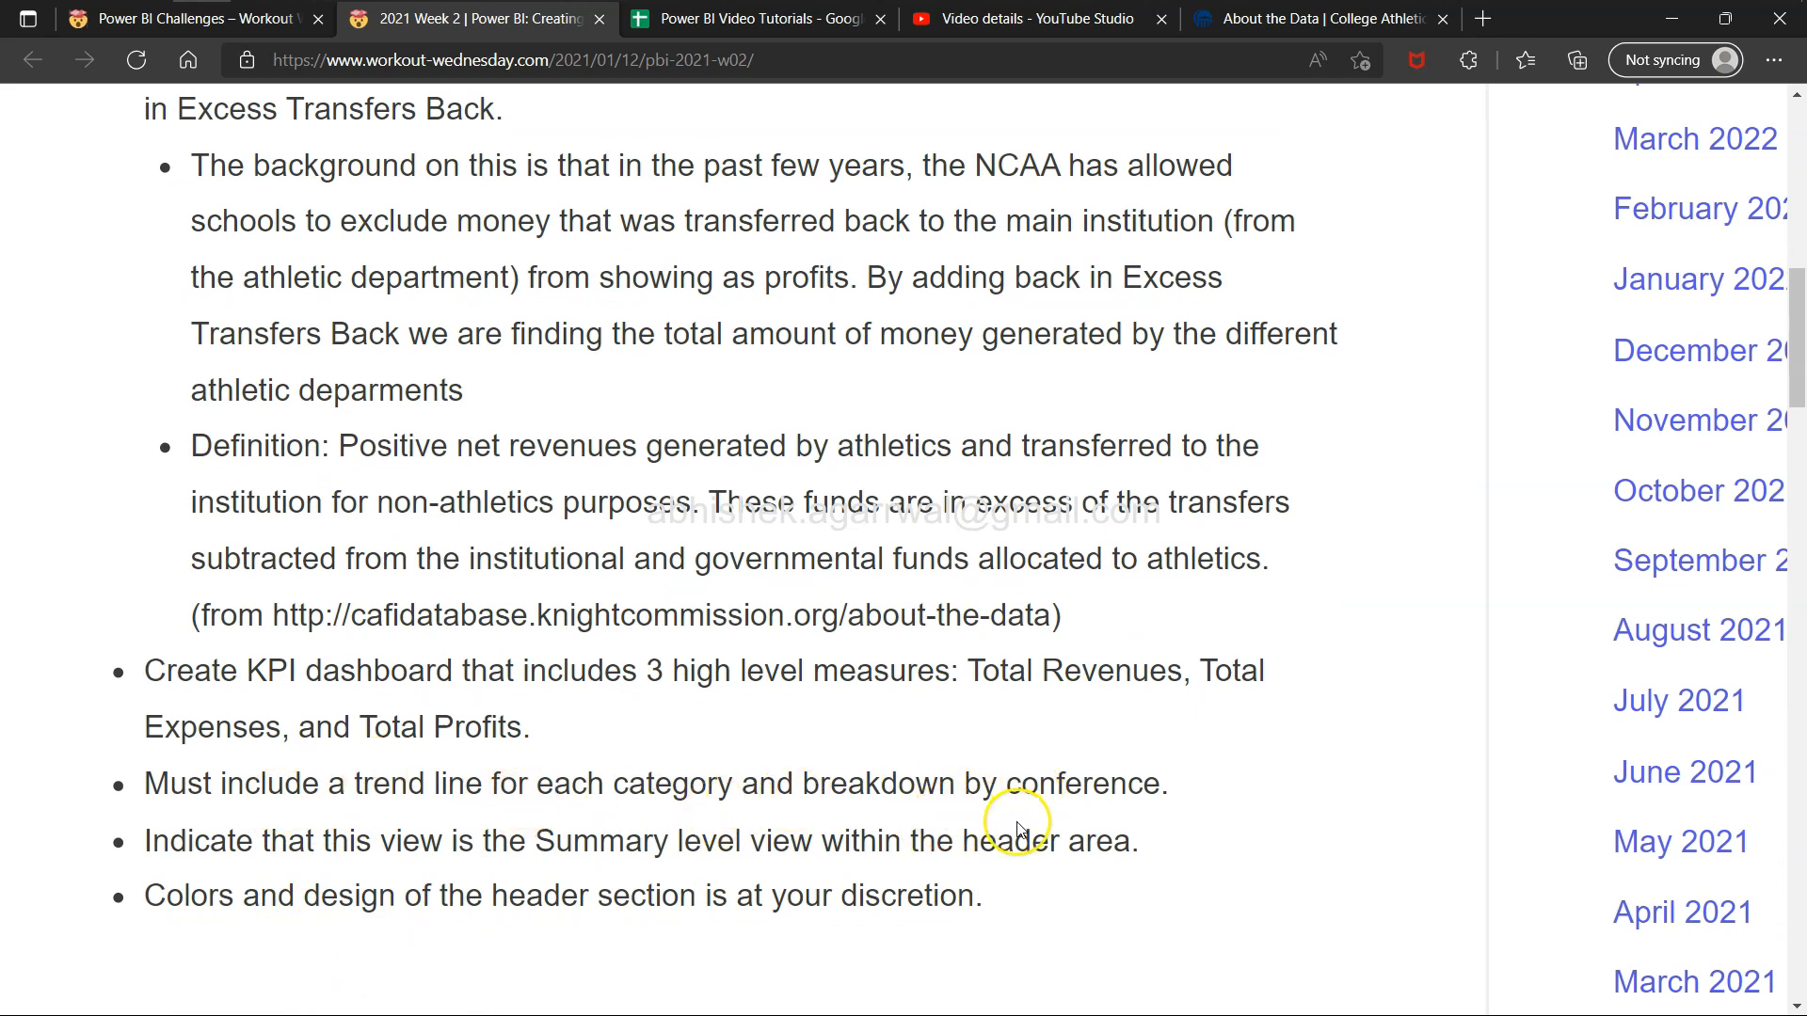
scroll(492, 847, "up", 8)
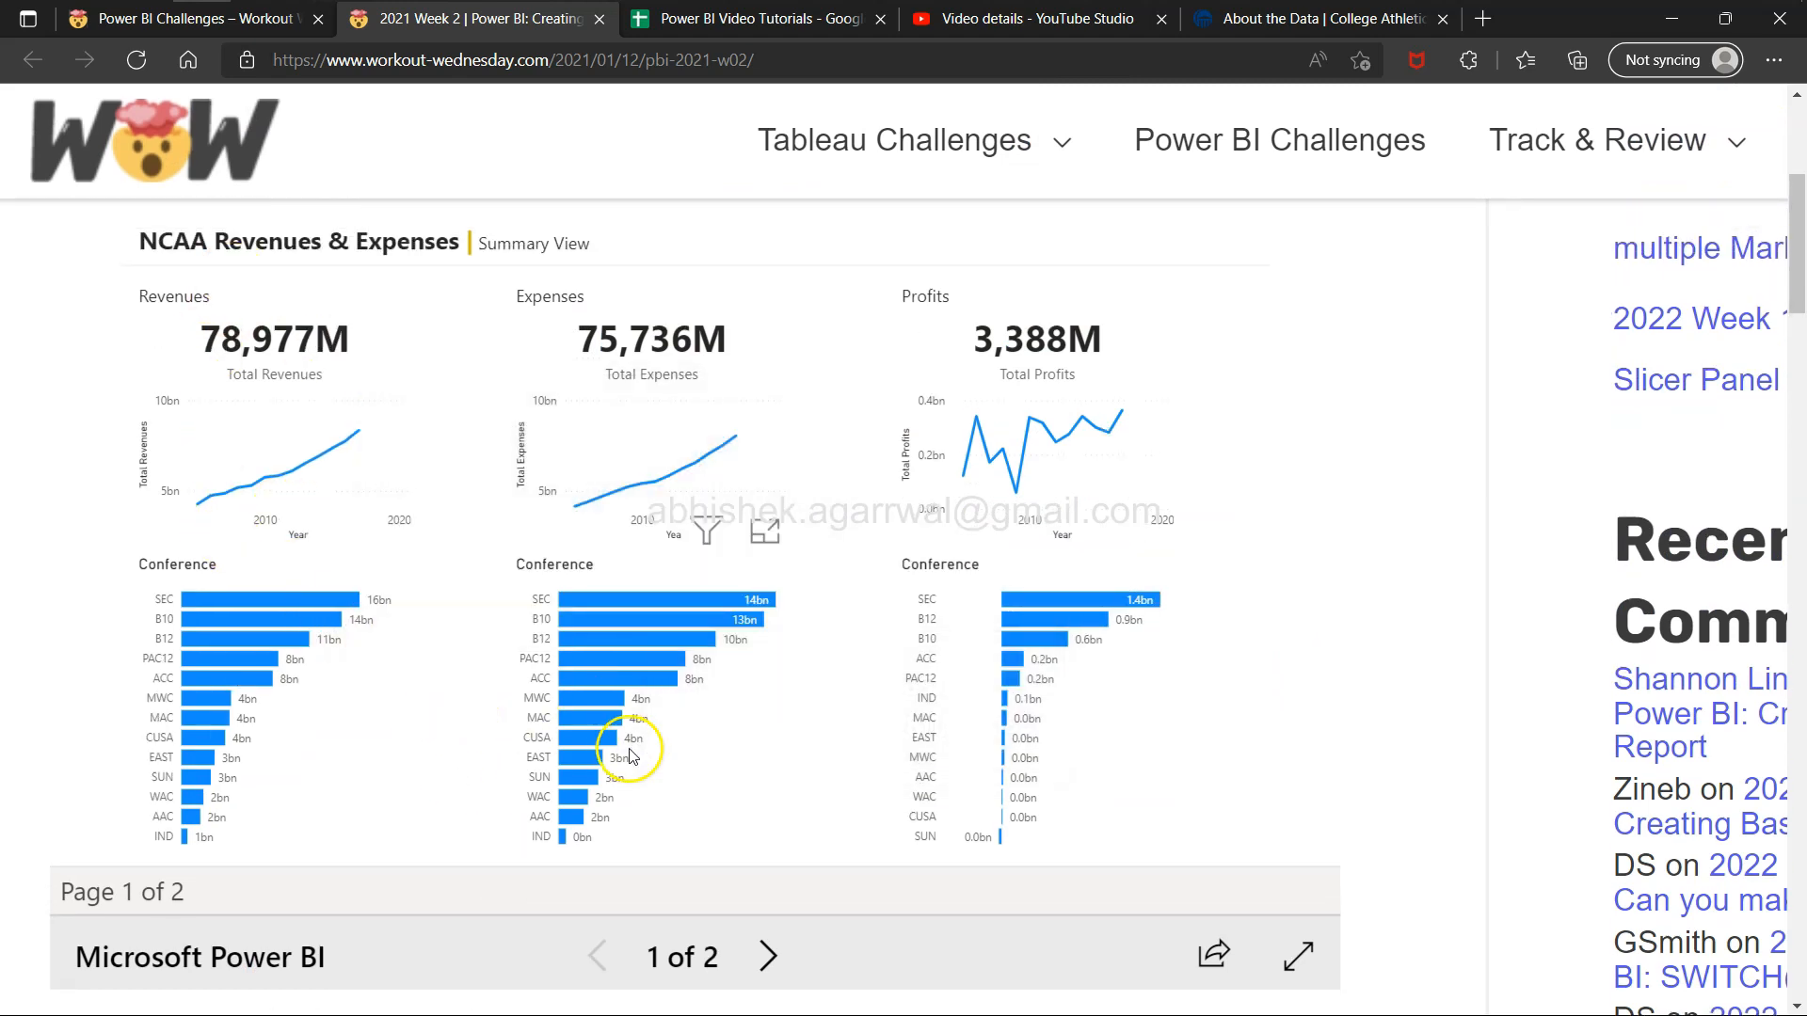
key("alt+Tab")
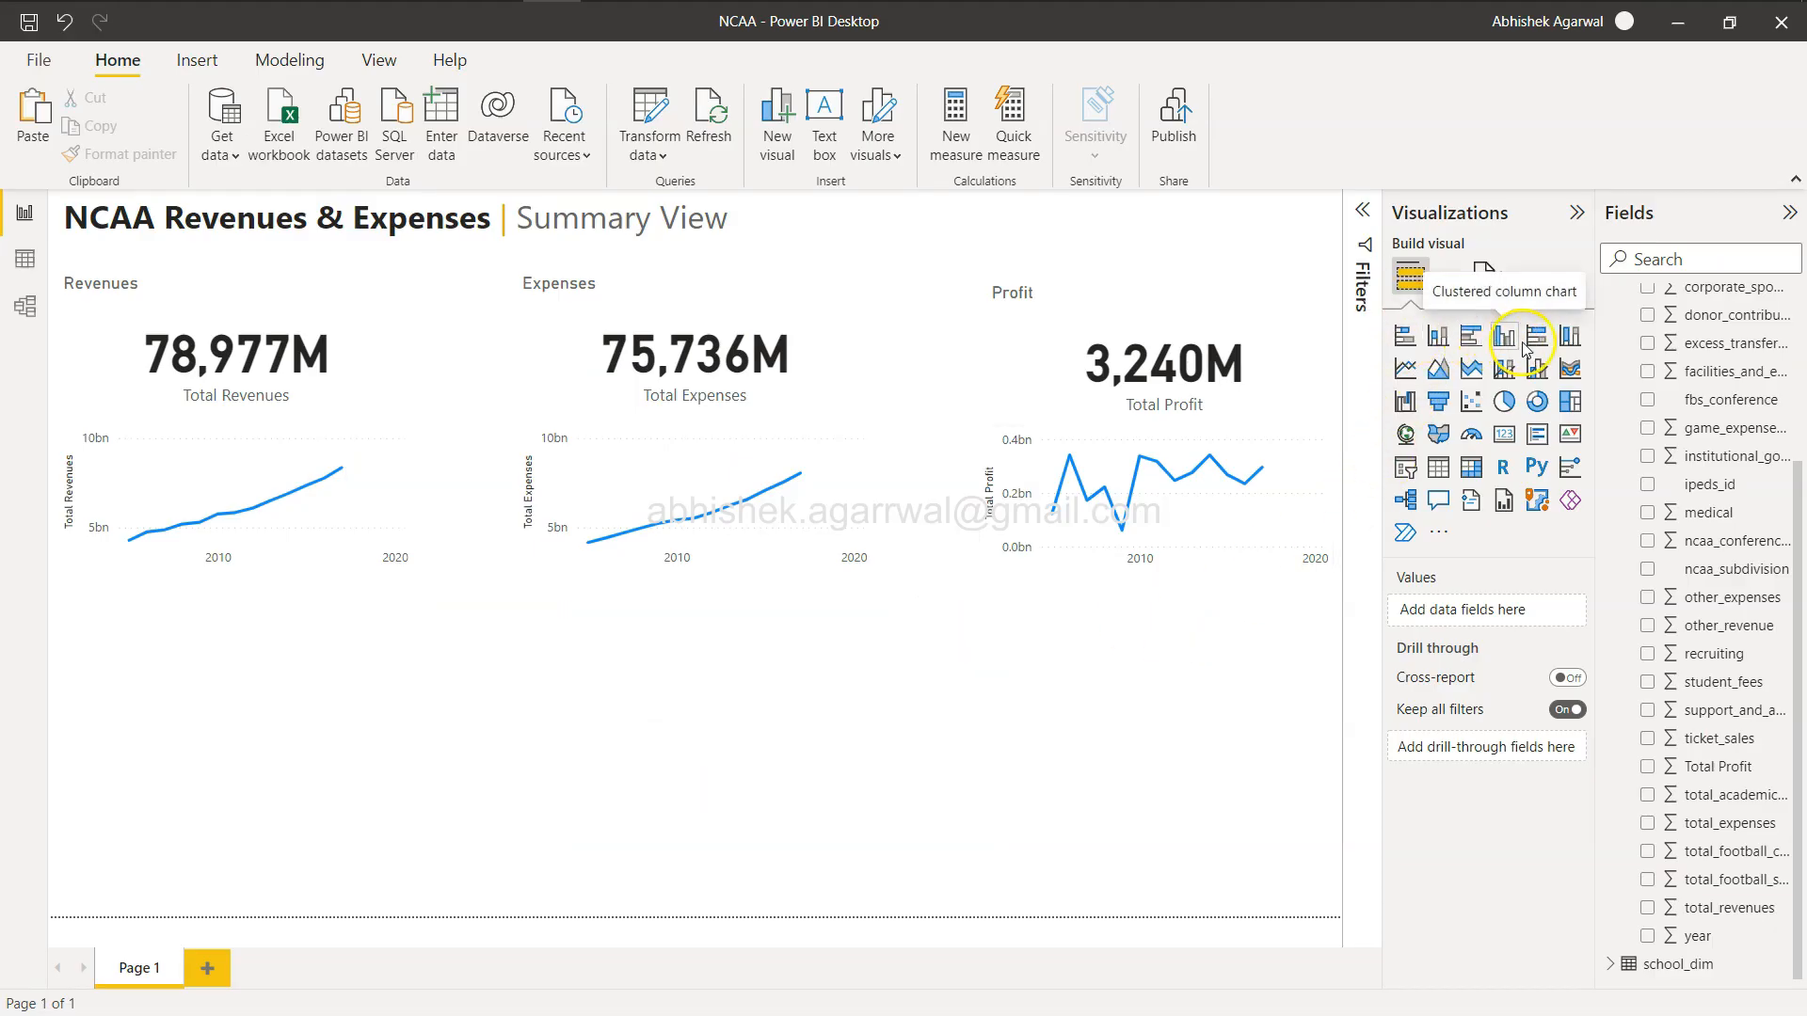
Add a clustered bar chart below the revenues section and resize it to fill the space.
left_click(1473, 341)
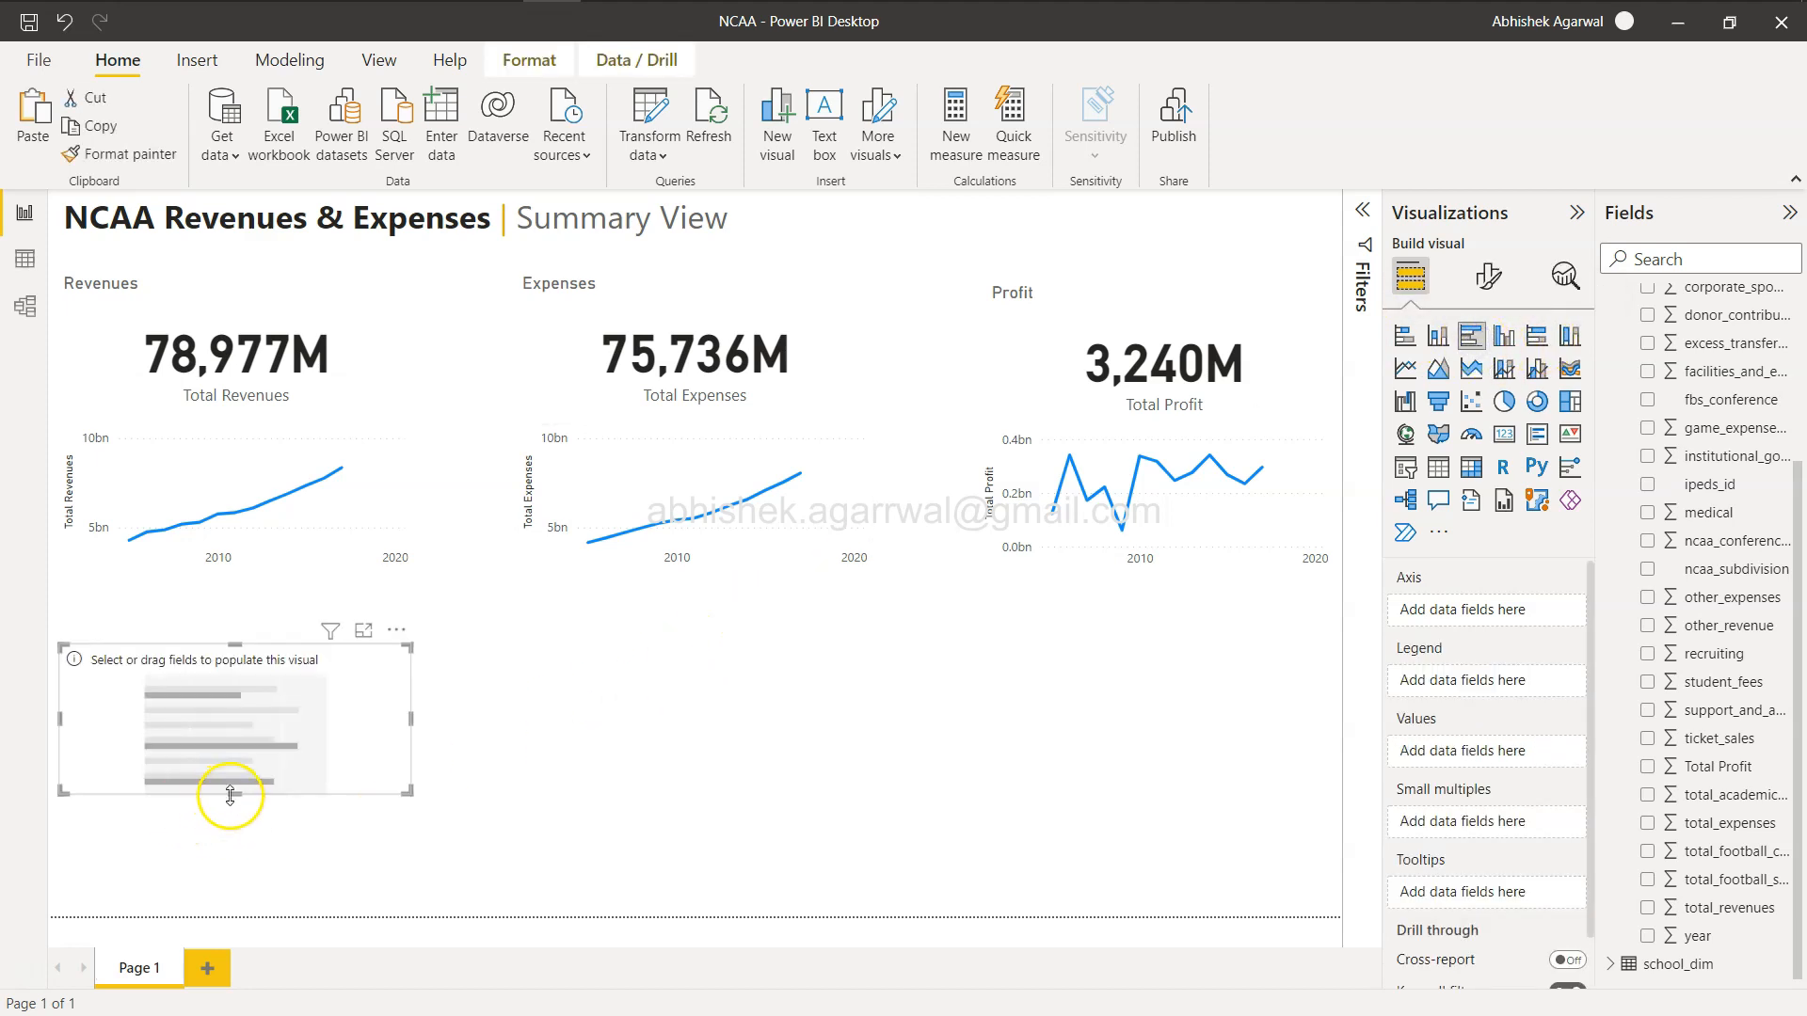
left_click_drag(234, 796, 222, 915)
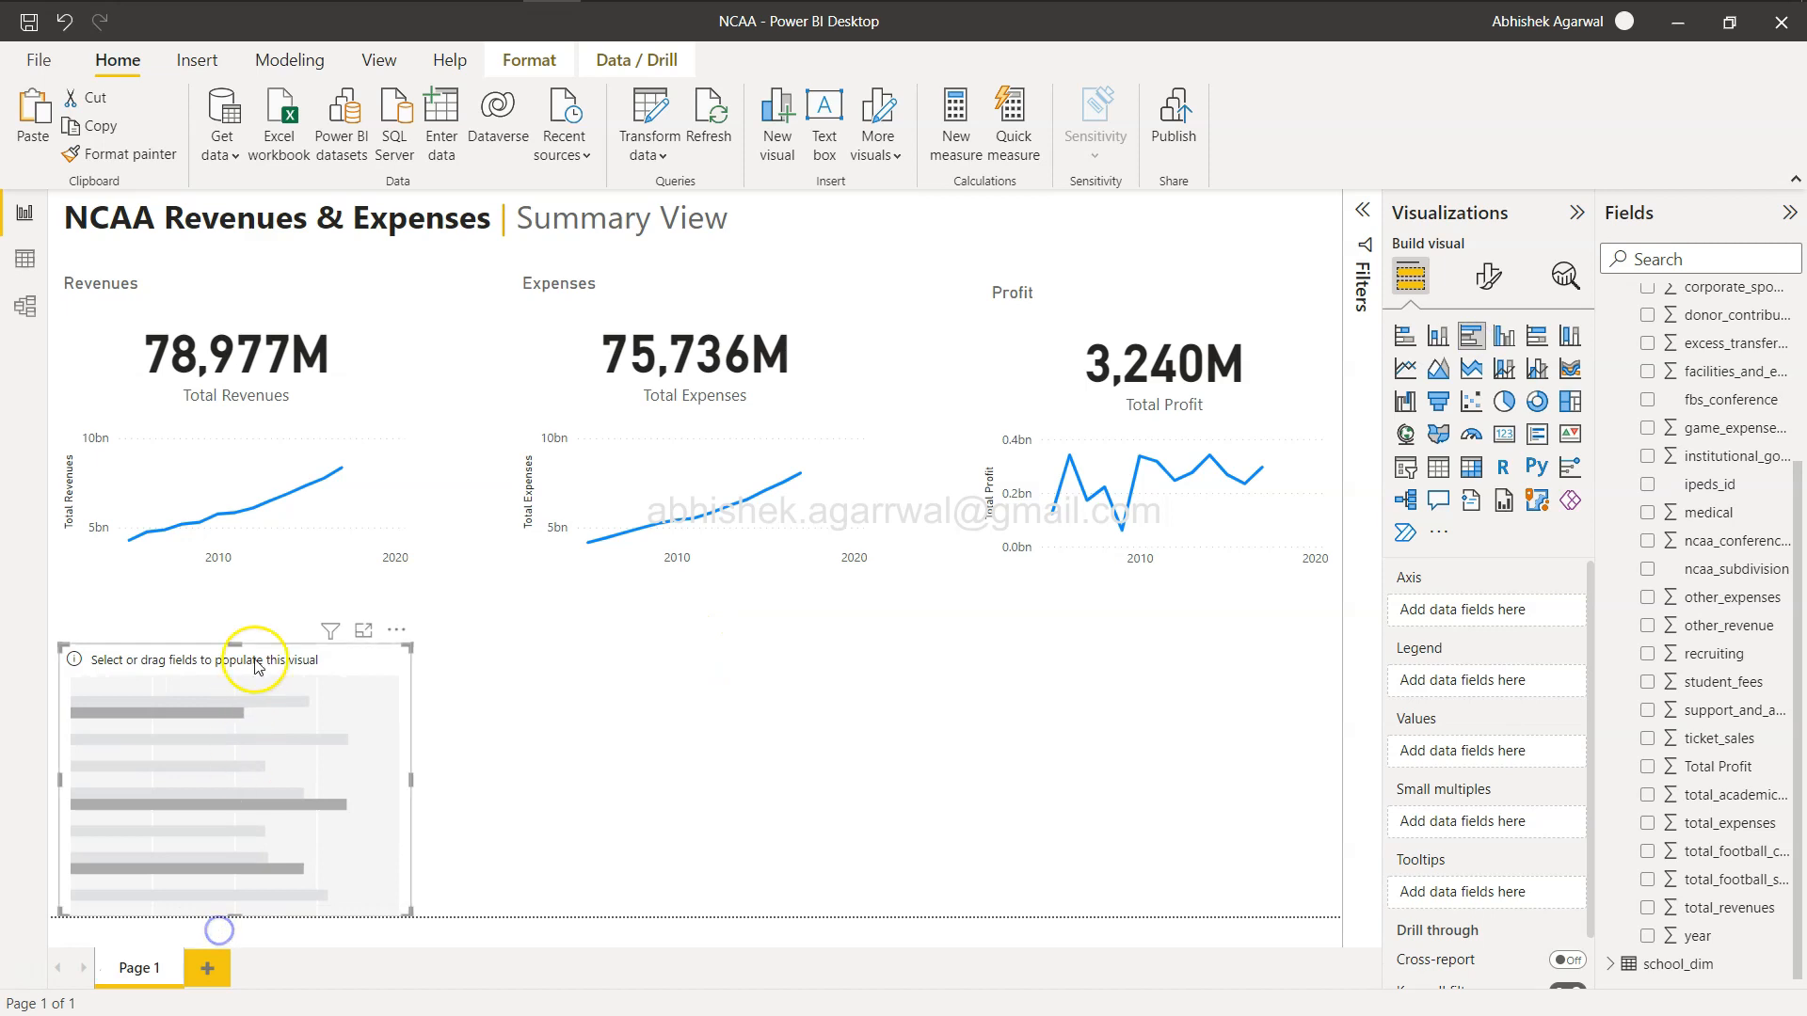
left_click_drag(239, 629, 248, 593)
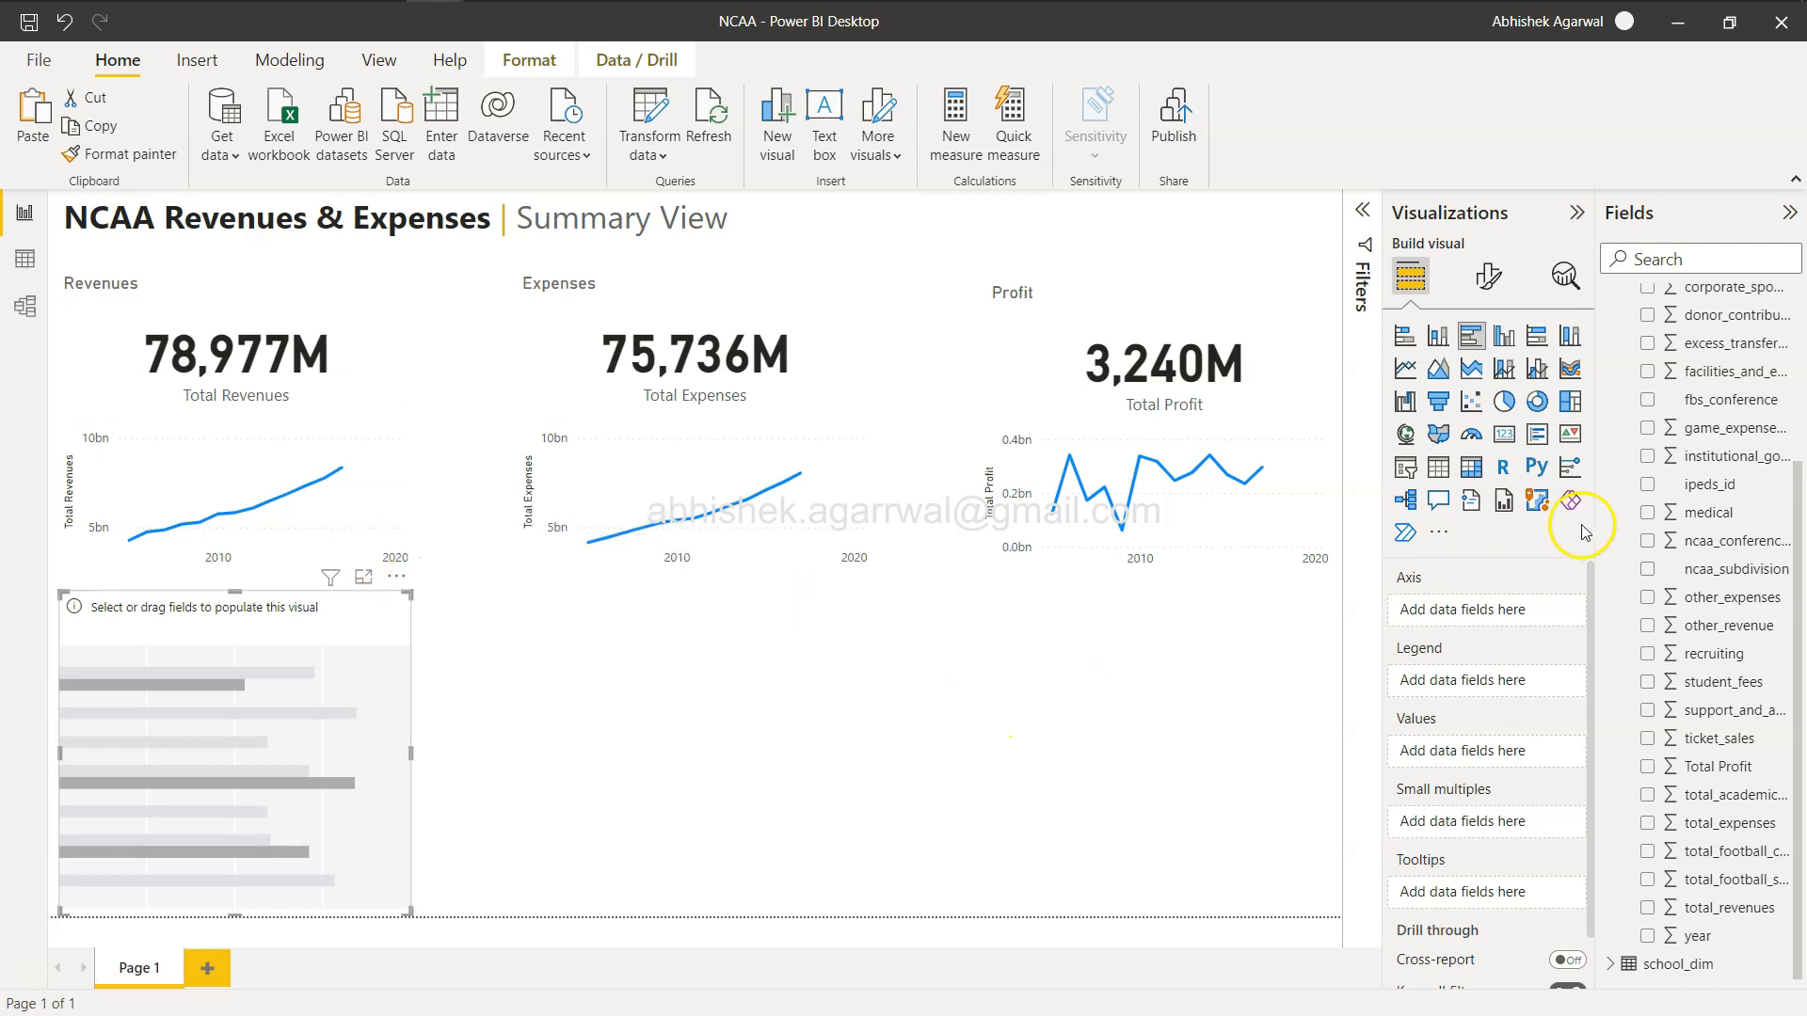
Put fbs_conference on the bar chart's axis and total_revenues in its values.
scroll(1675, 480, "up", 3)
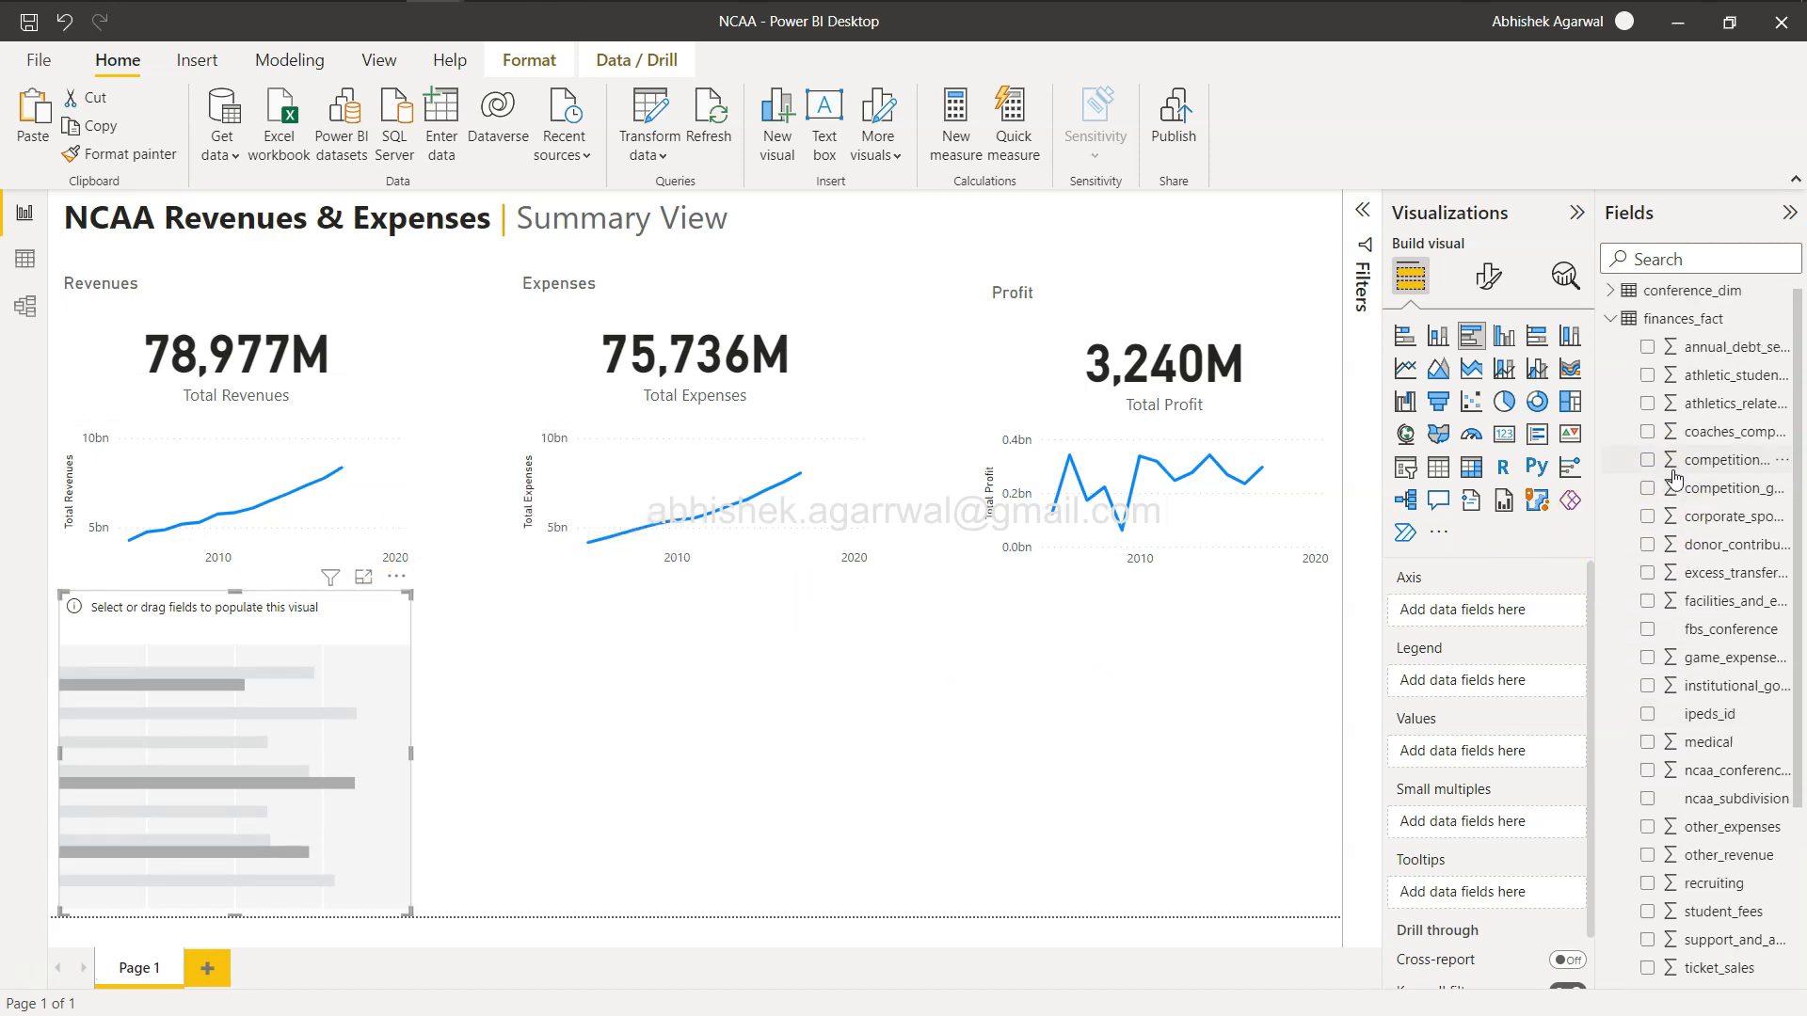
left_click(1629, 517)
left_click_drag(1596, 531, 1523, 556)
left_click(1635, 636)
left_click_drag(1635, 636, 1371, 612)
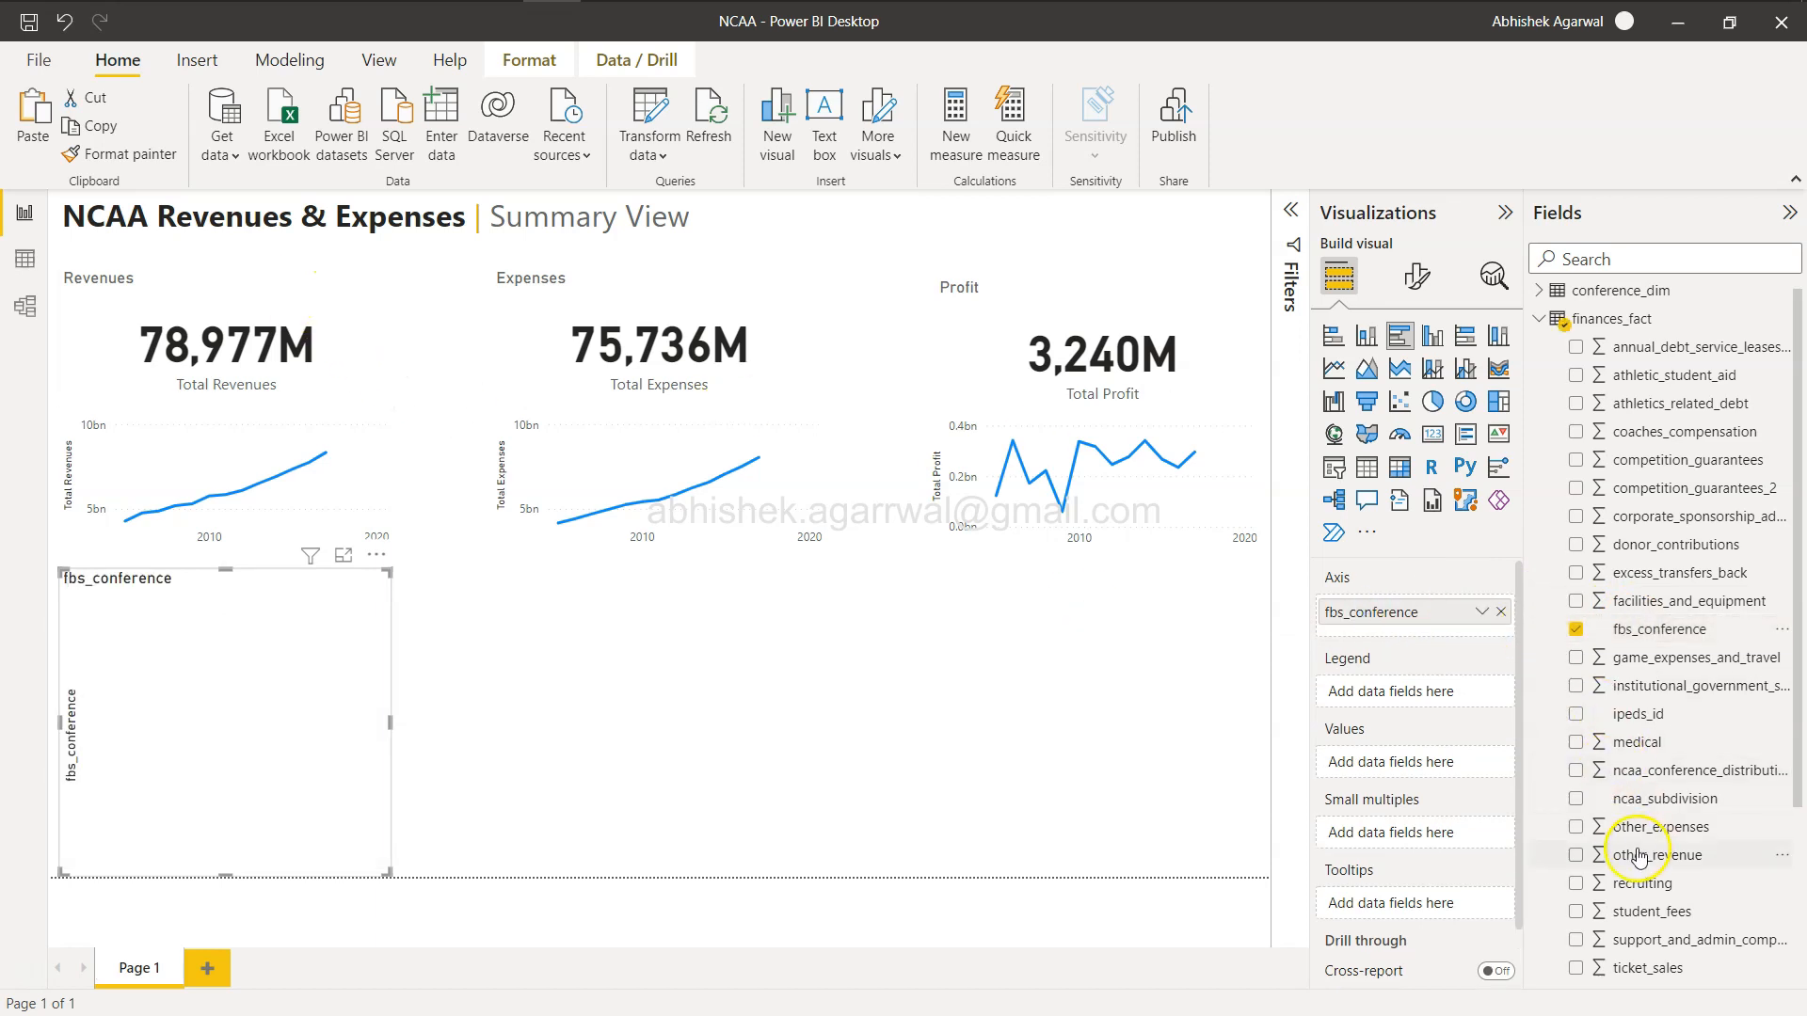
scroll(1638, 857, "down", 3)
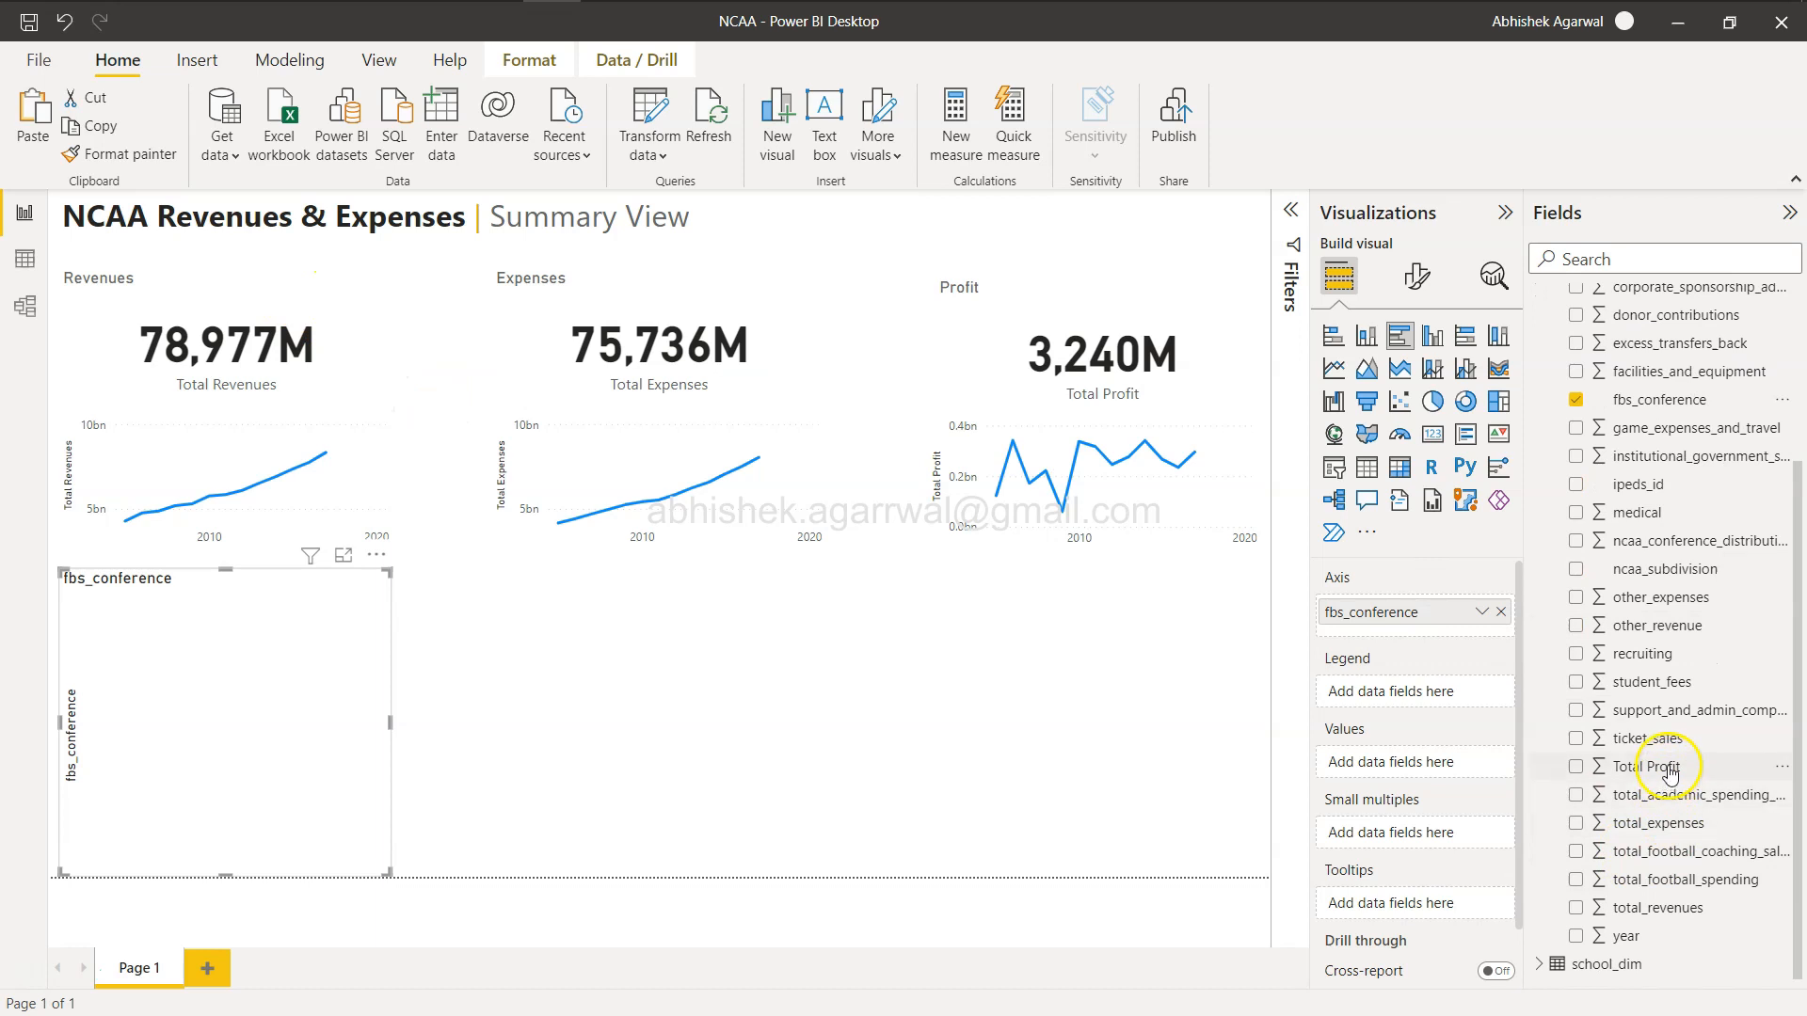
left_click_drag(1680, 906, 1434, 764)
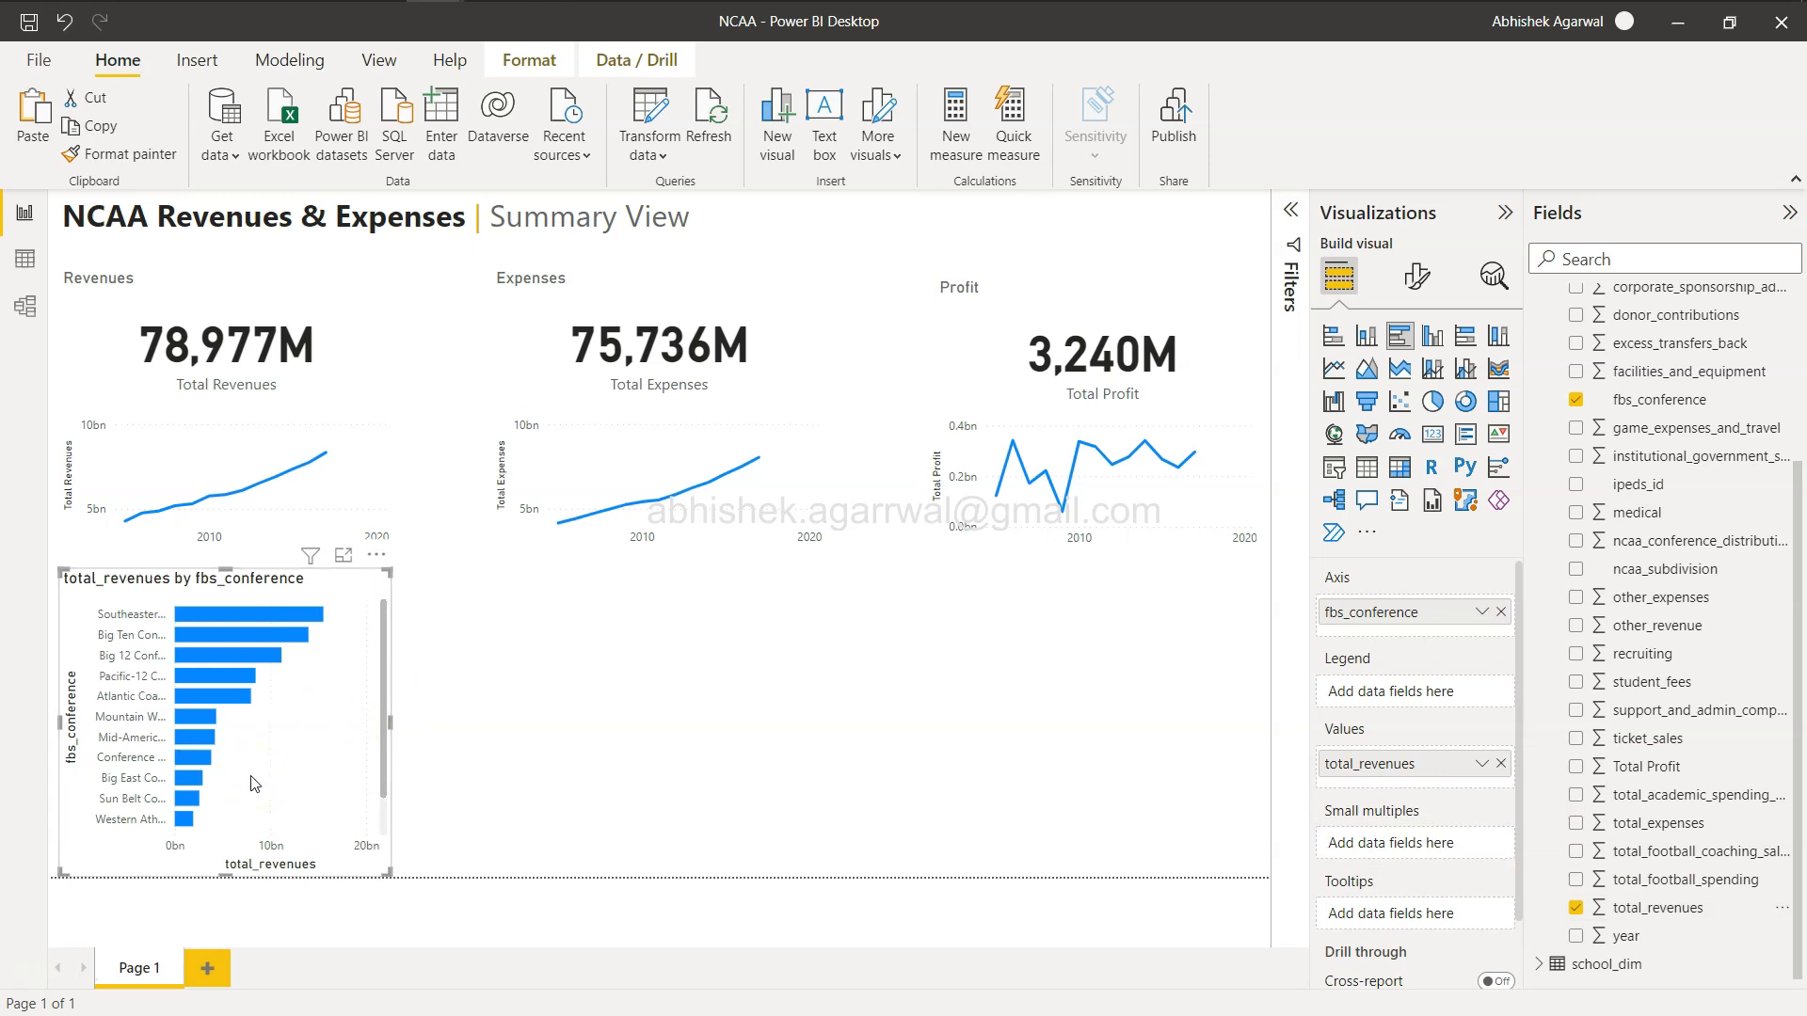
Turn off the bar chart's x-axis and turn on its data labels.
key("alt+Tab")
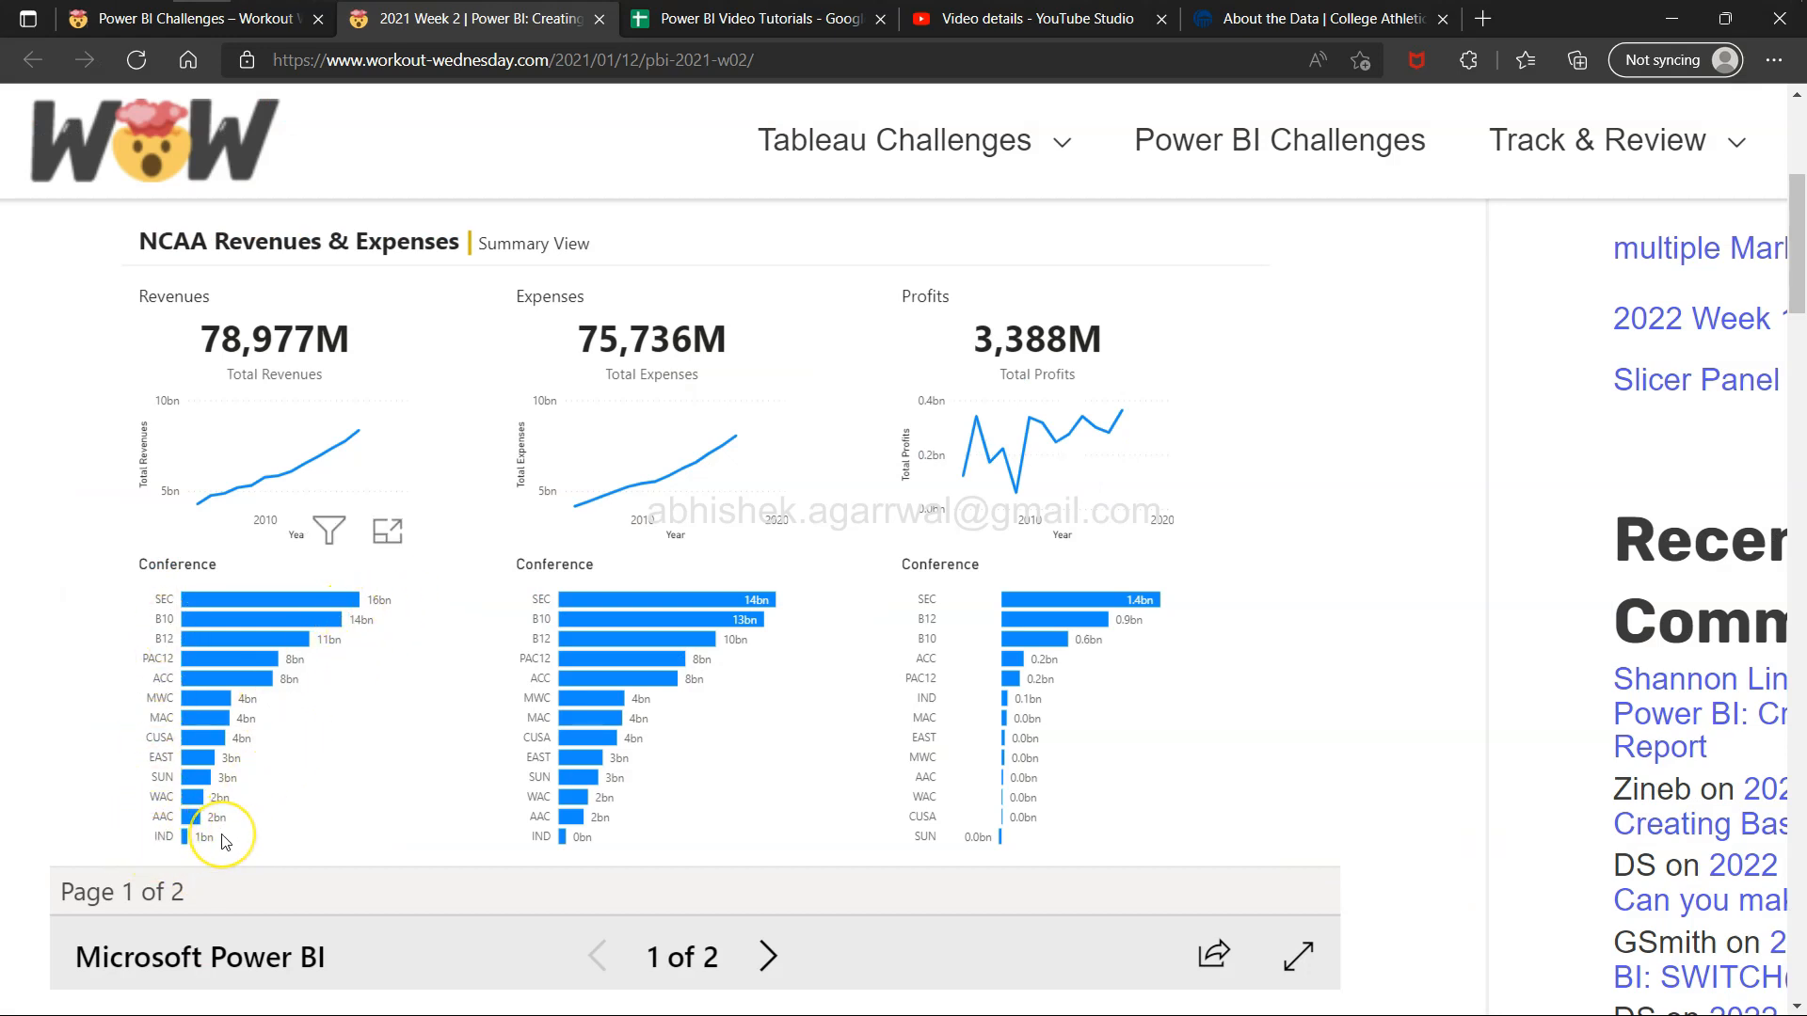
key("alt+Tab")
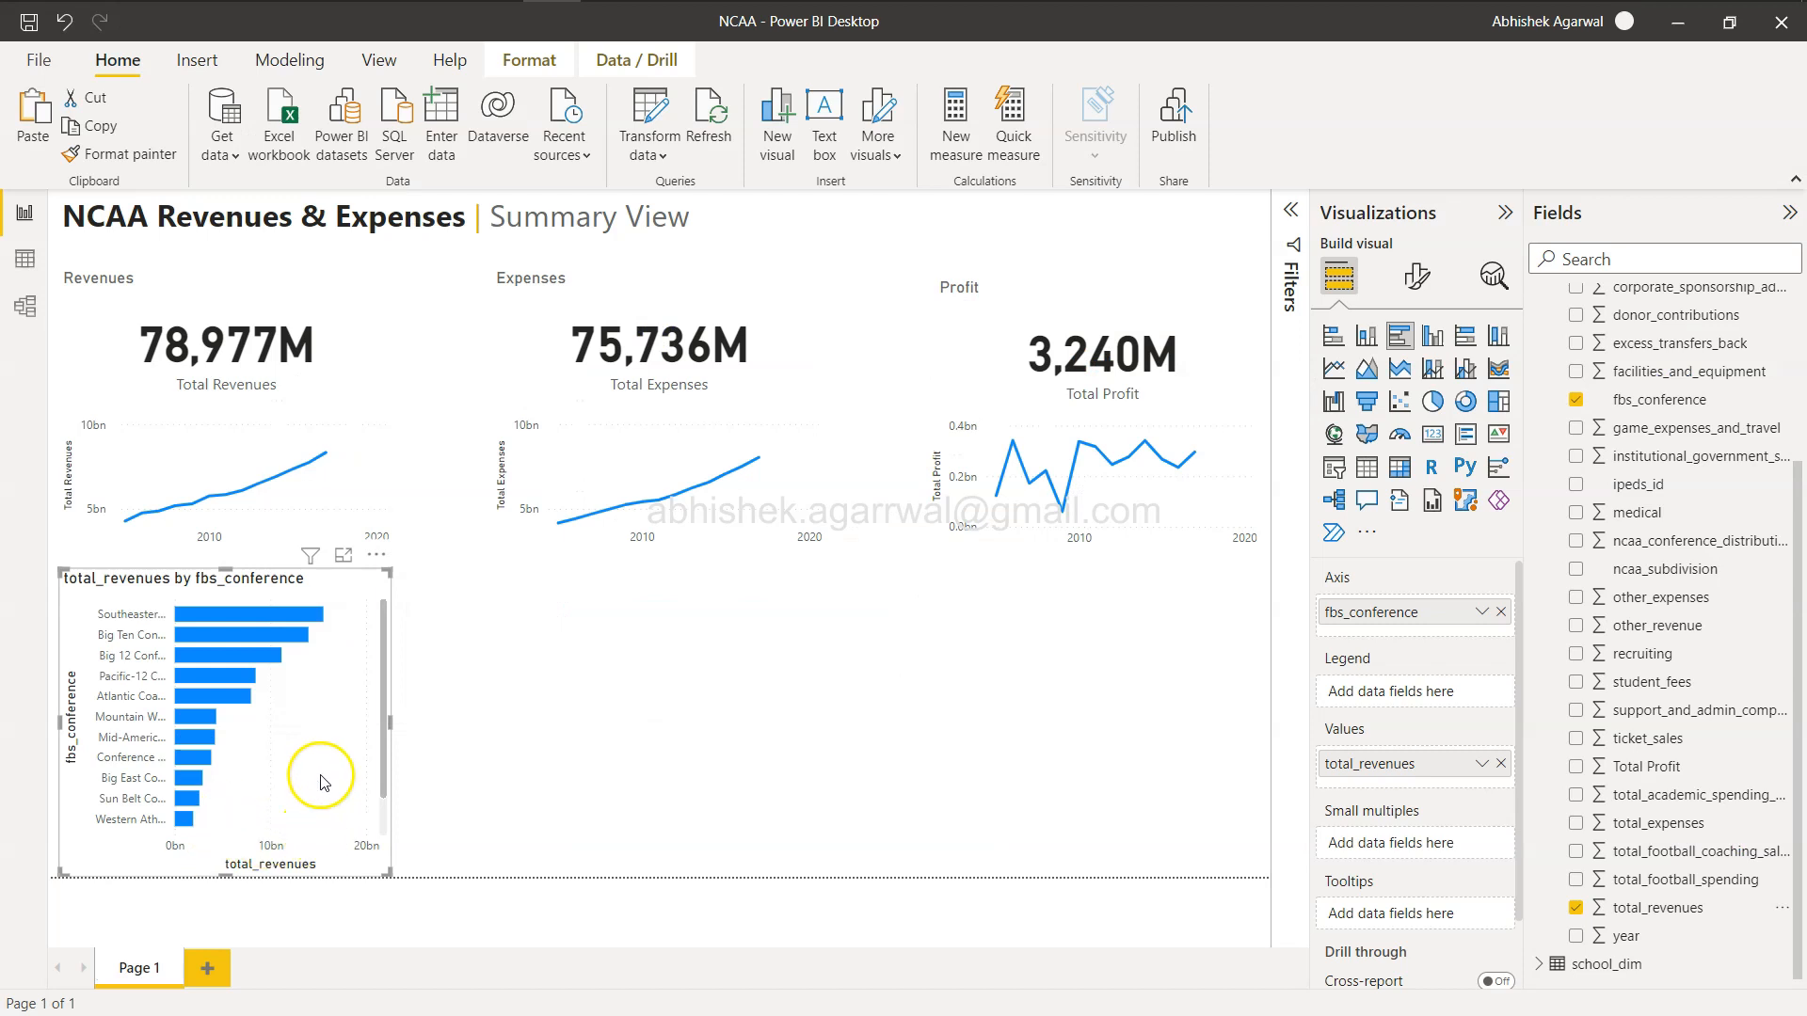
left_click(1416, 275)
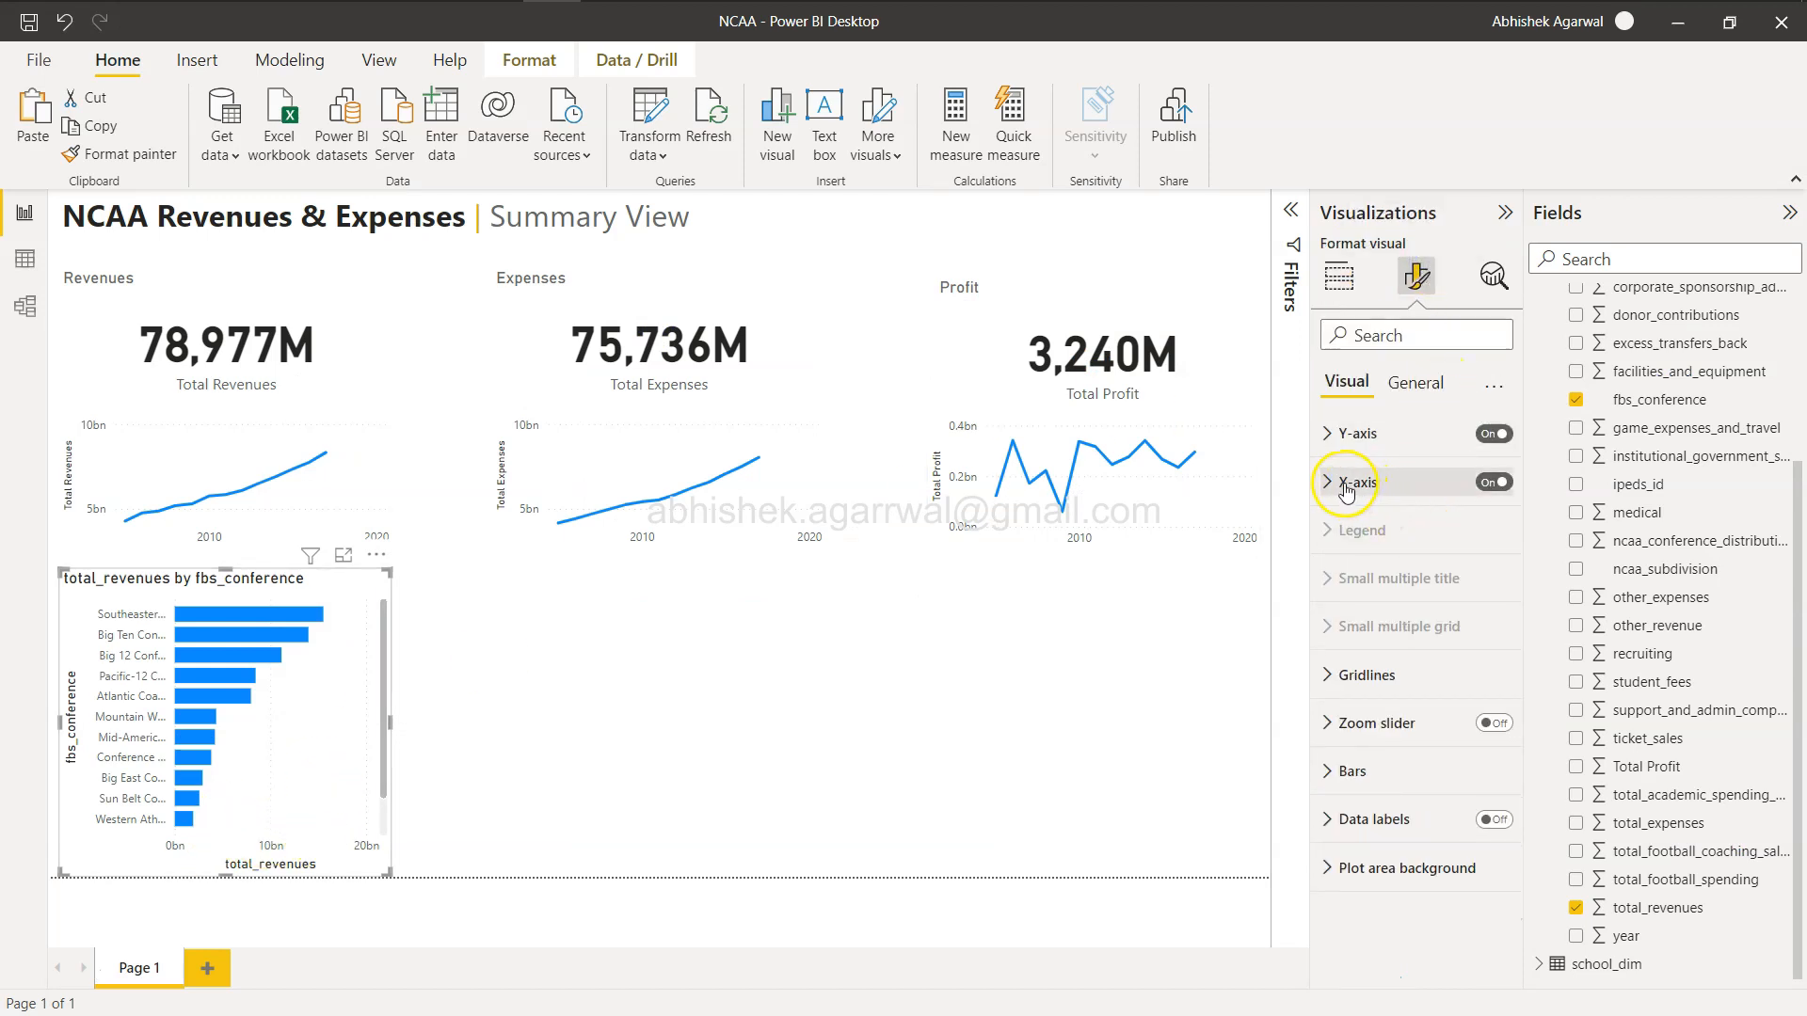
left_click(1491, 482)
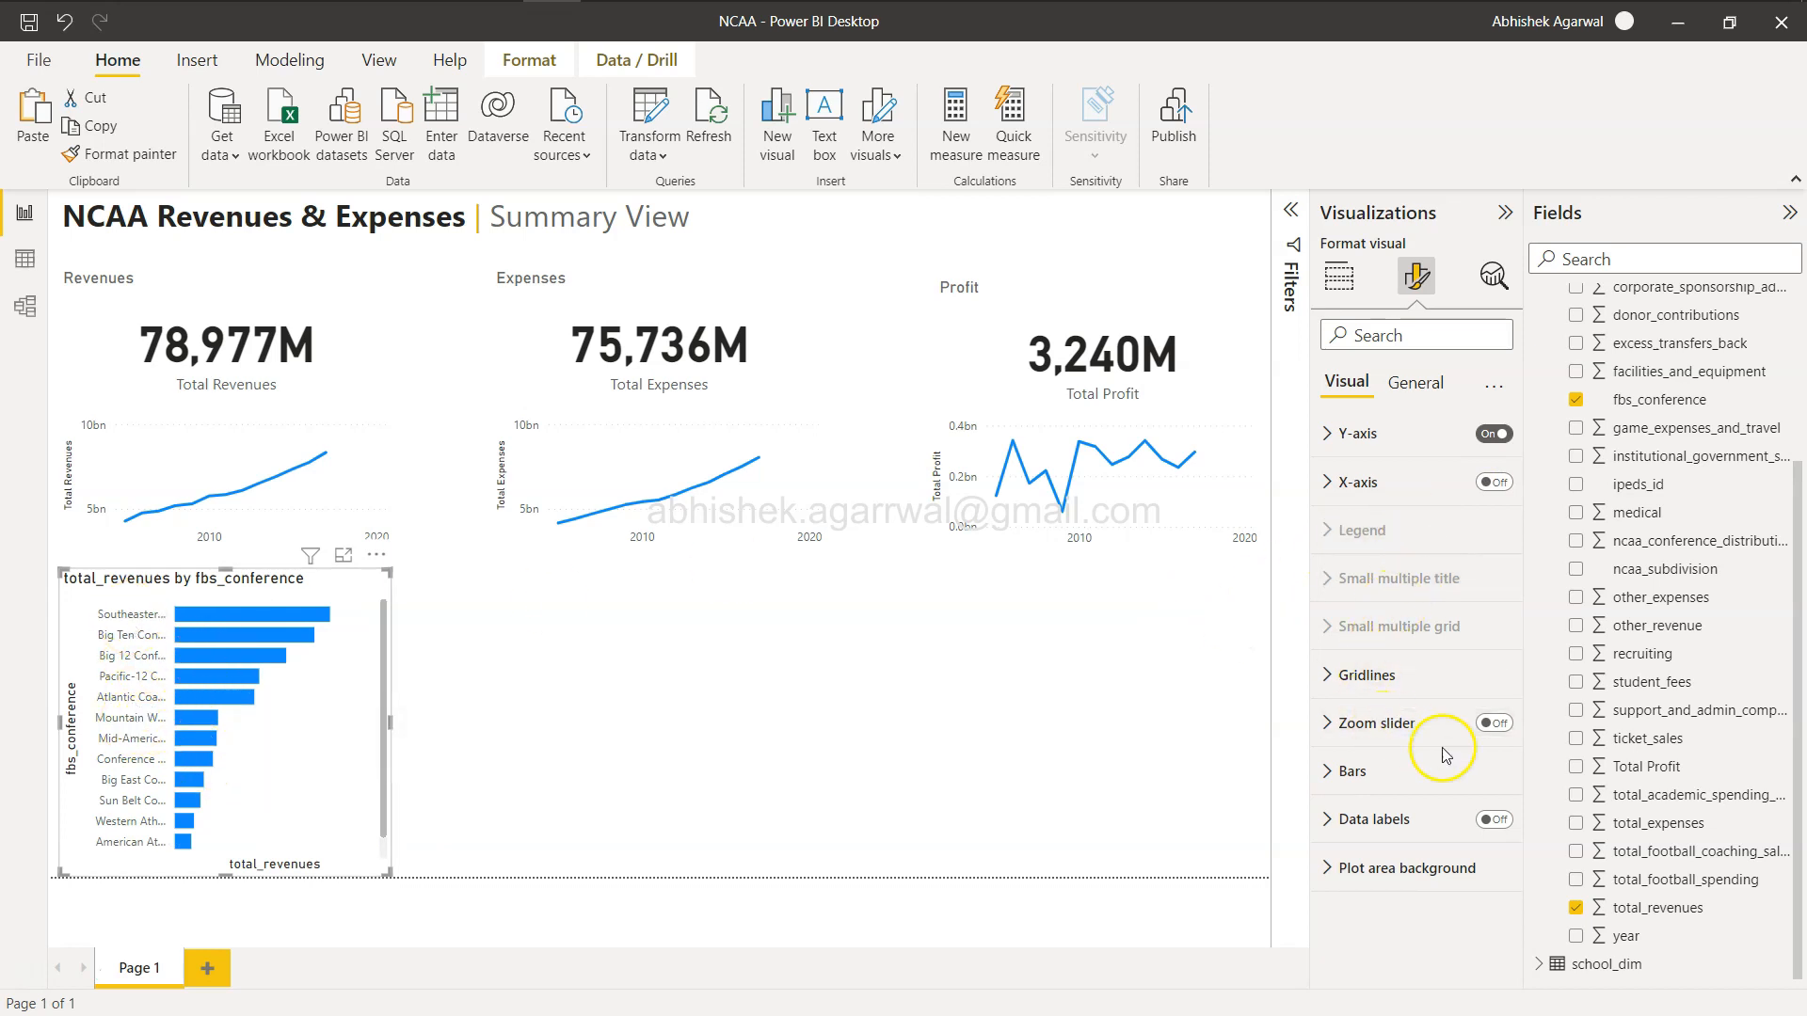
left_click(1498, 822)
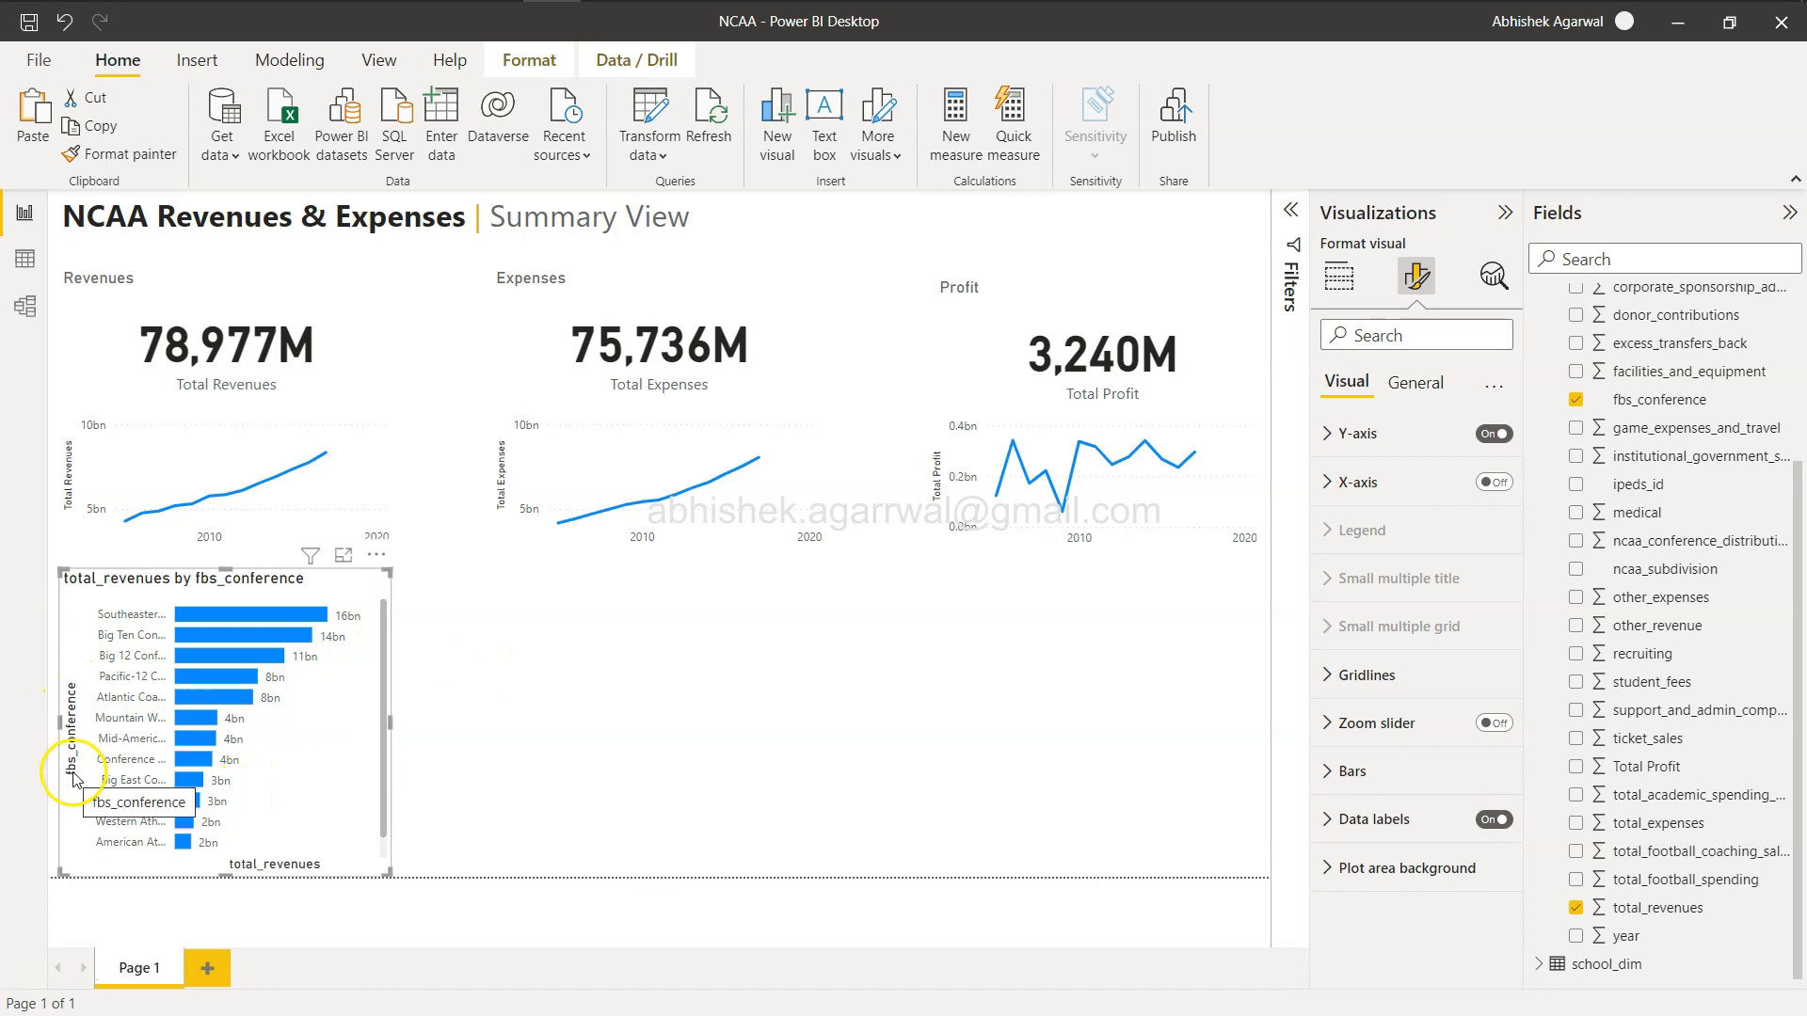
Turn off the bar chart's y-axis title.
key("alt+Tab")
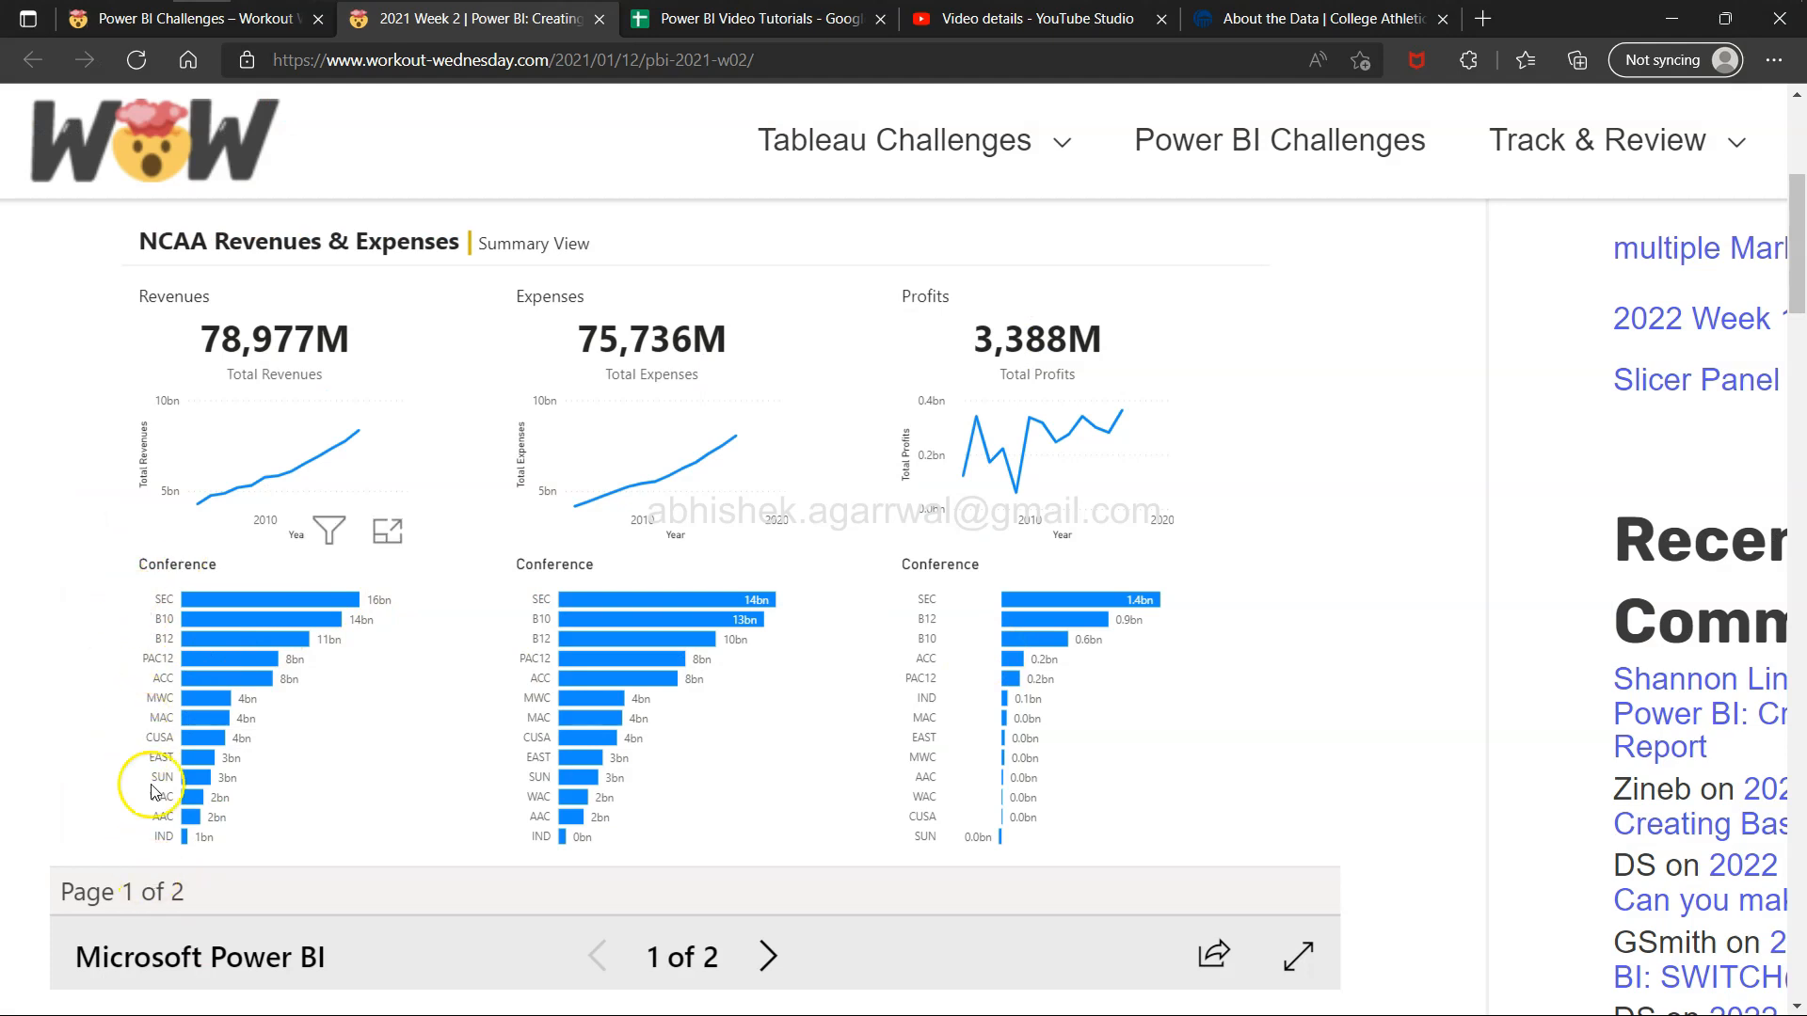
key("alt+Tab")
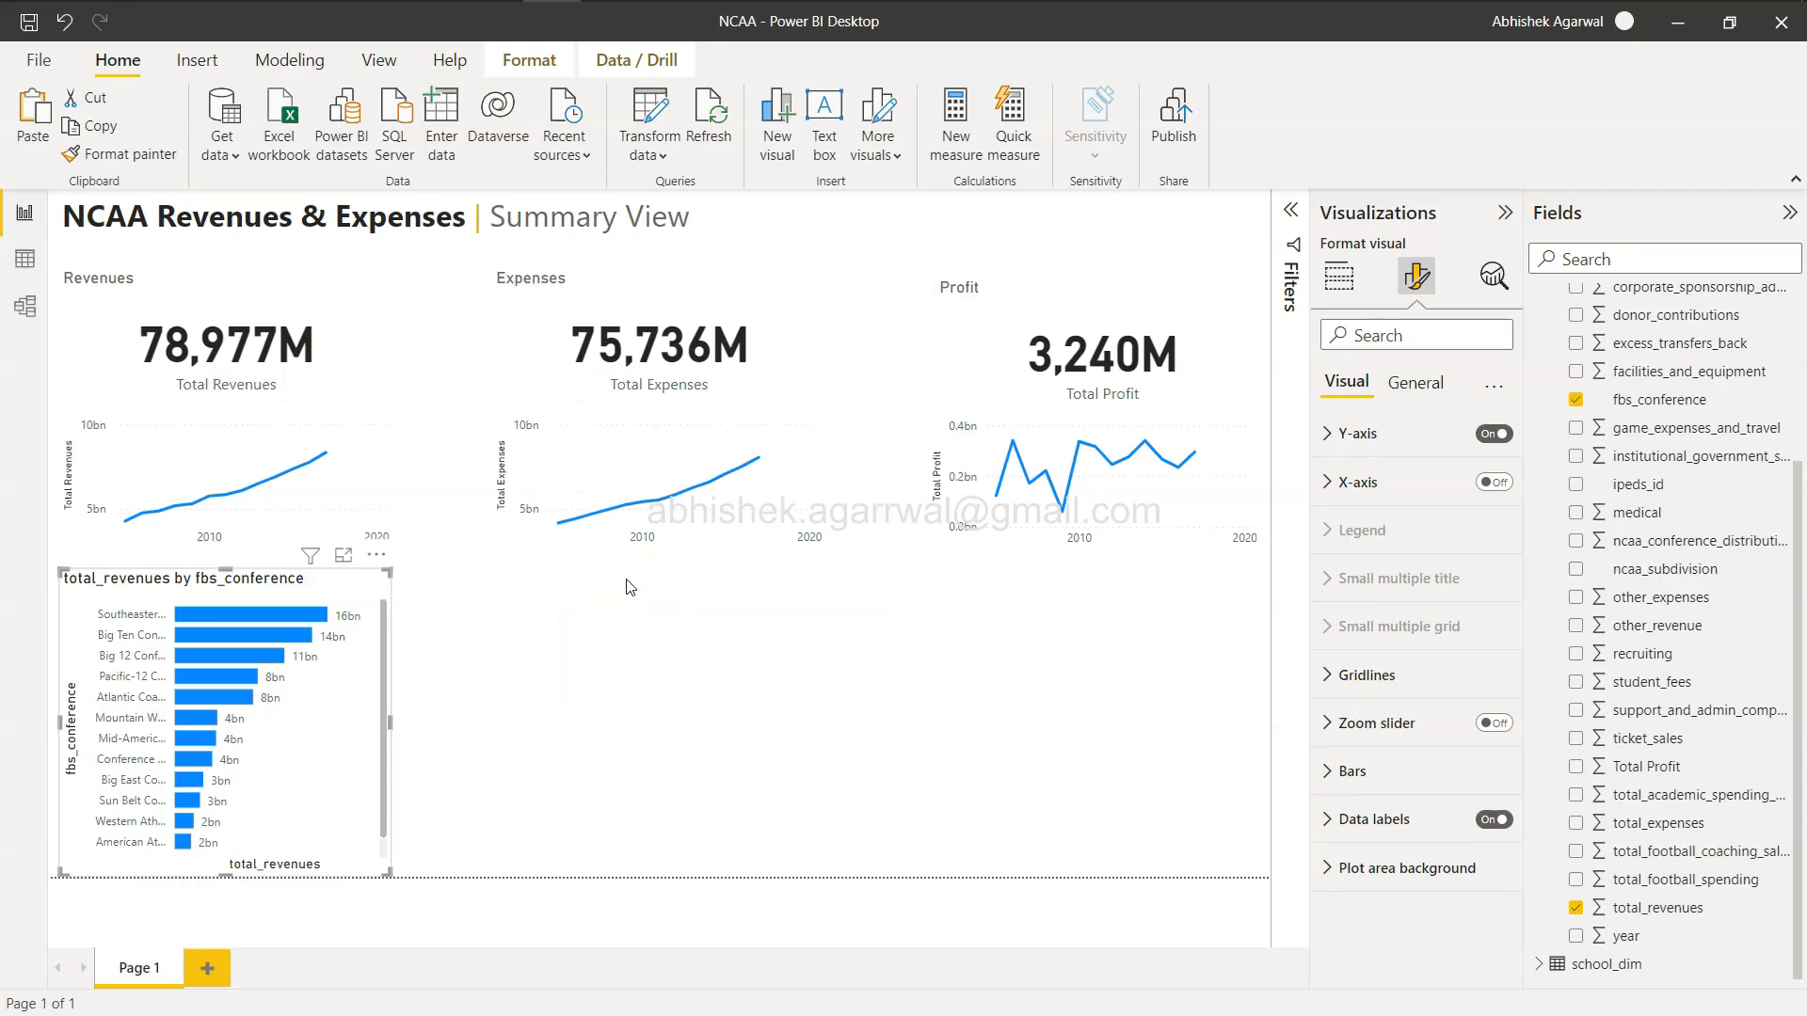
left_click(1359, 433)
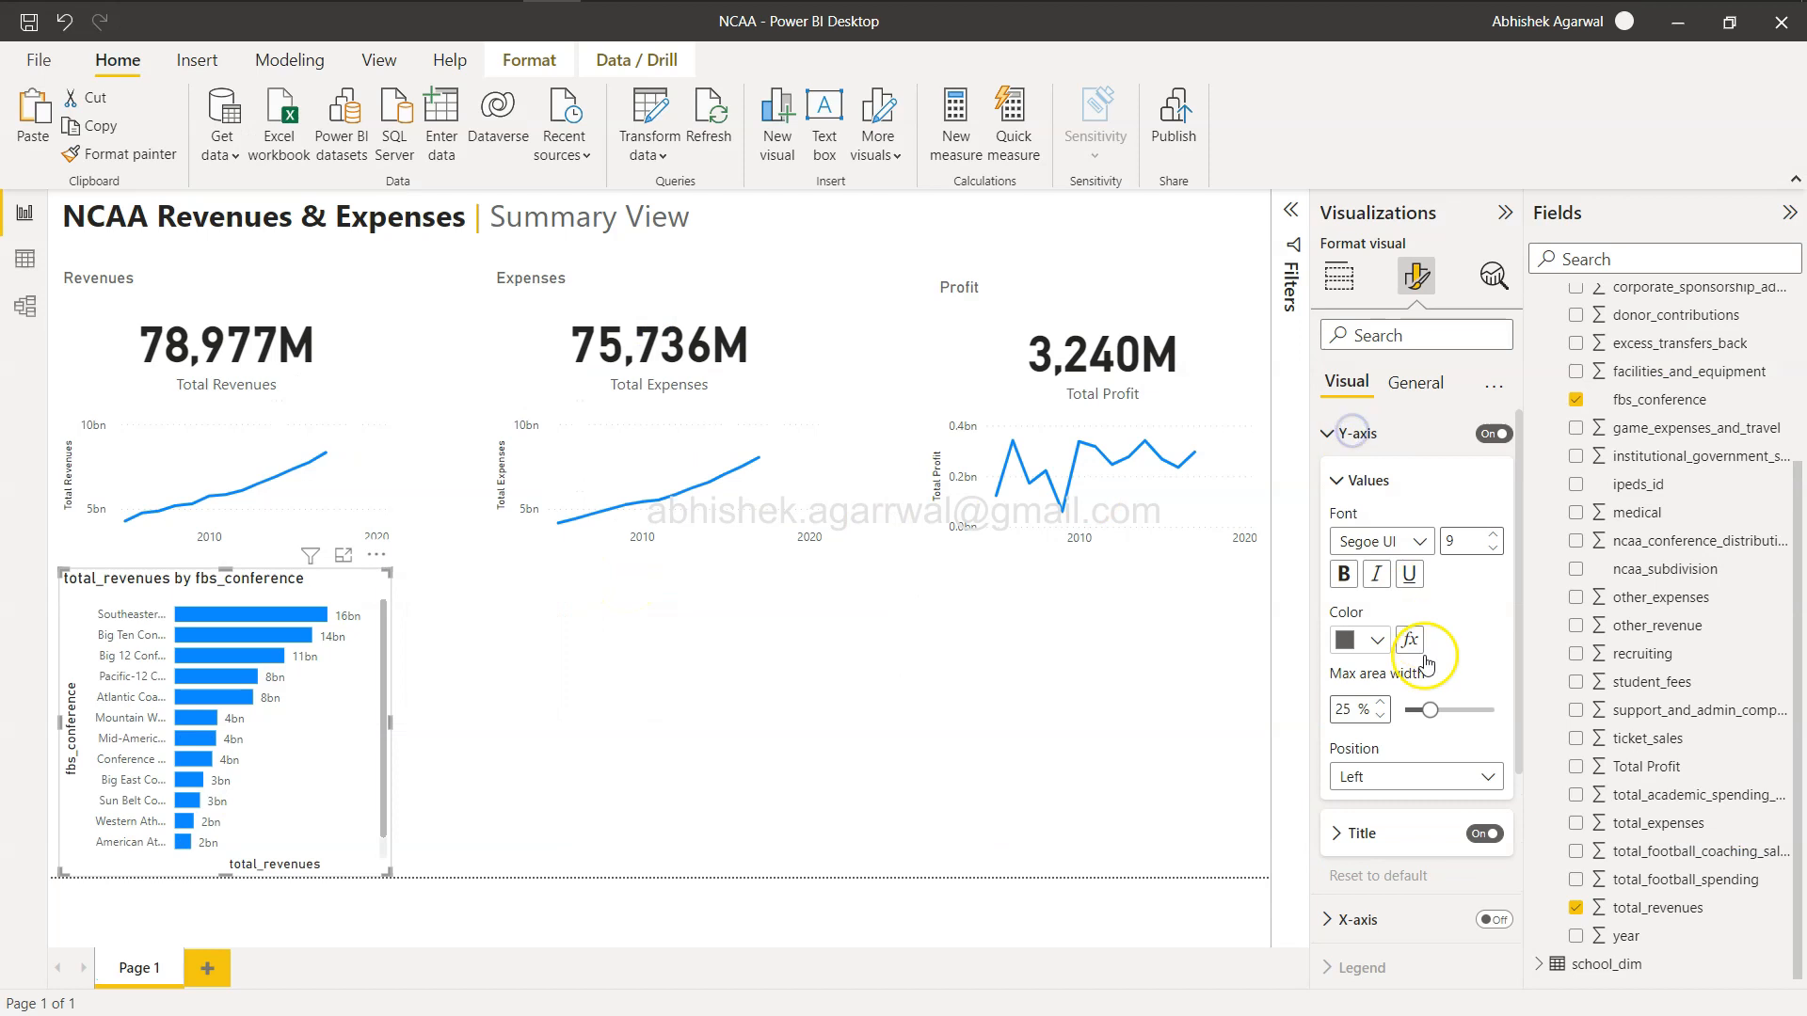
left_click(1484, 834)
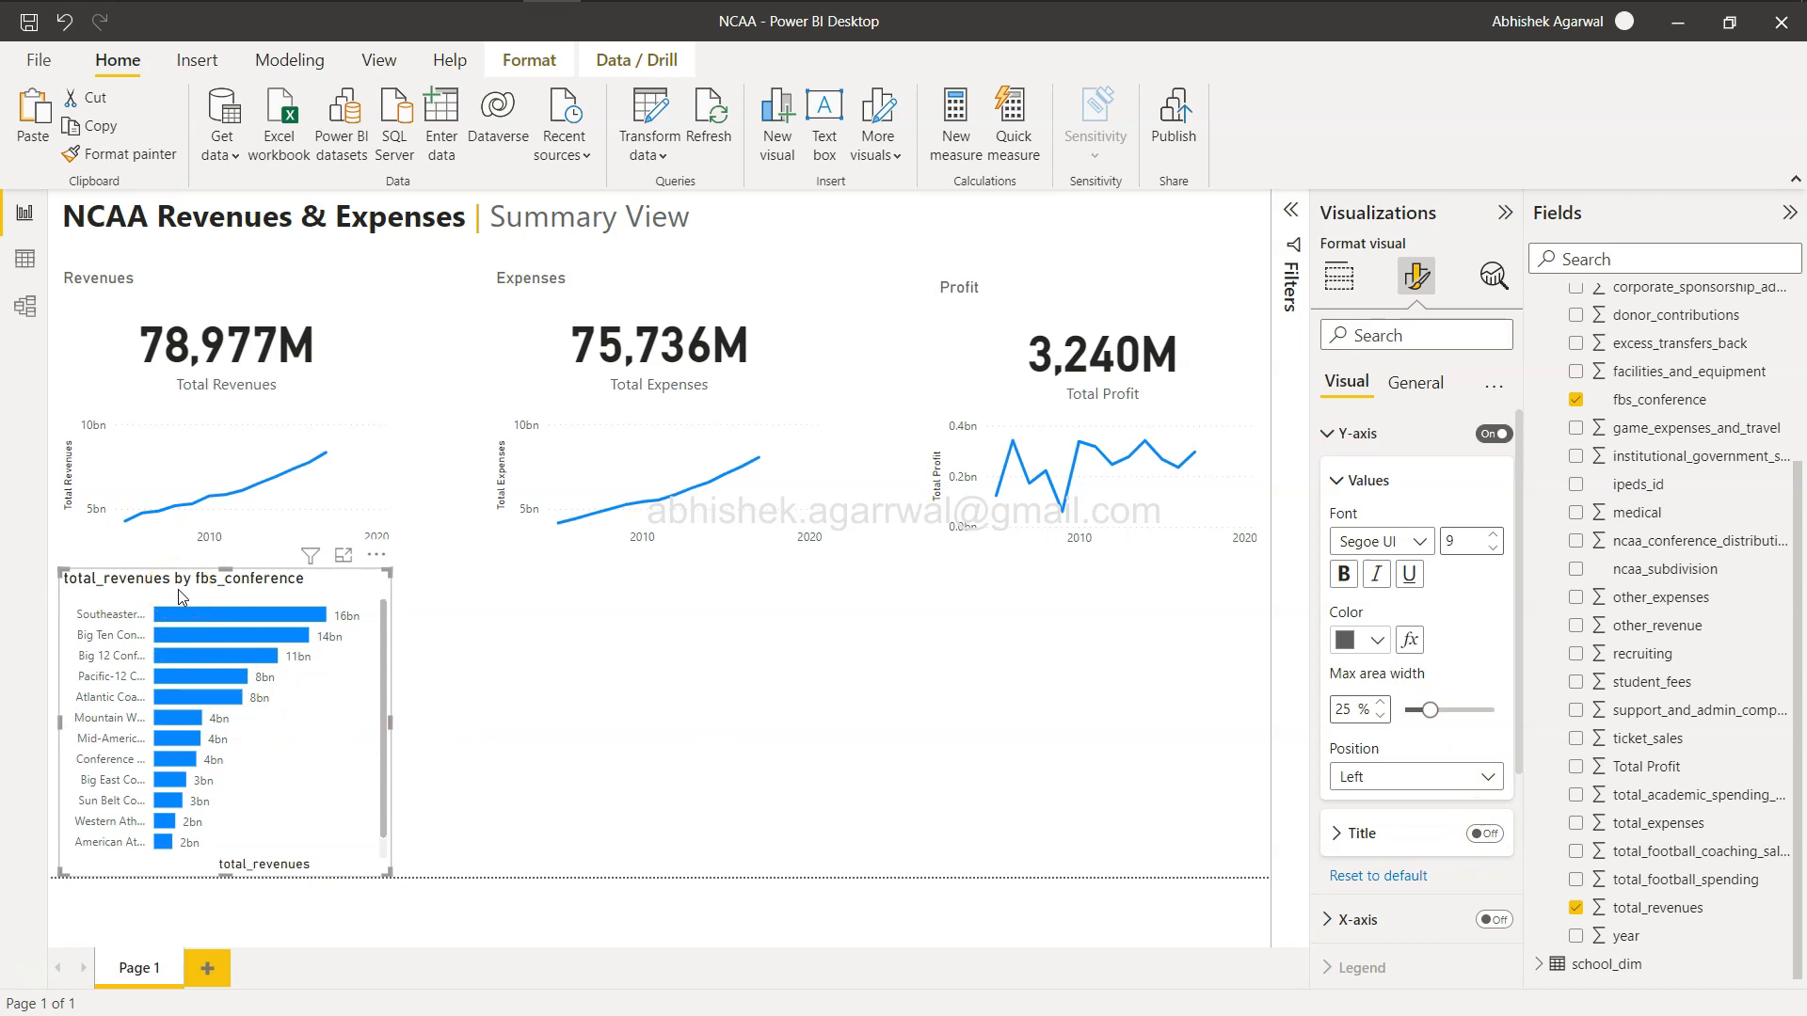
left_click(1337, 482)
left_click(1323, 433)
left_click(1409, 386)
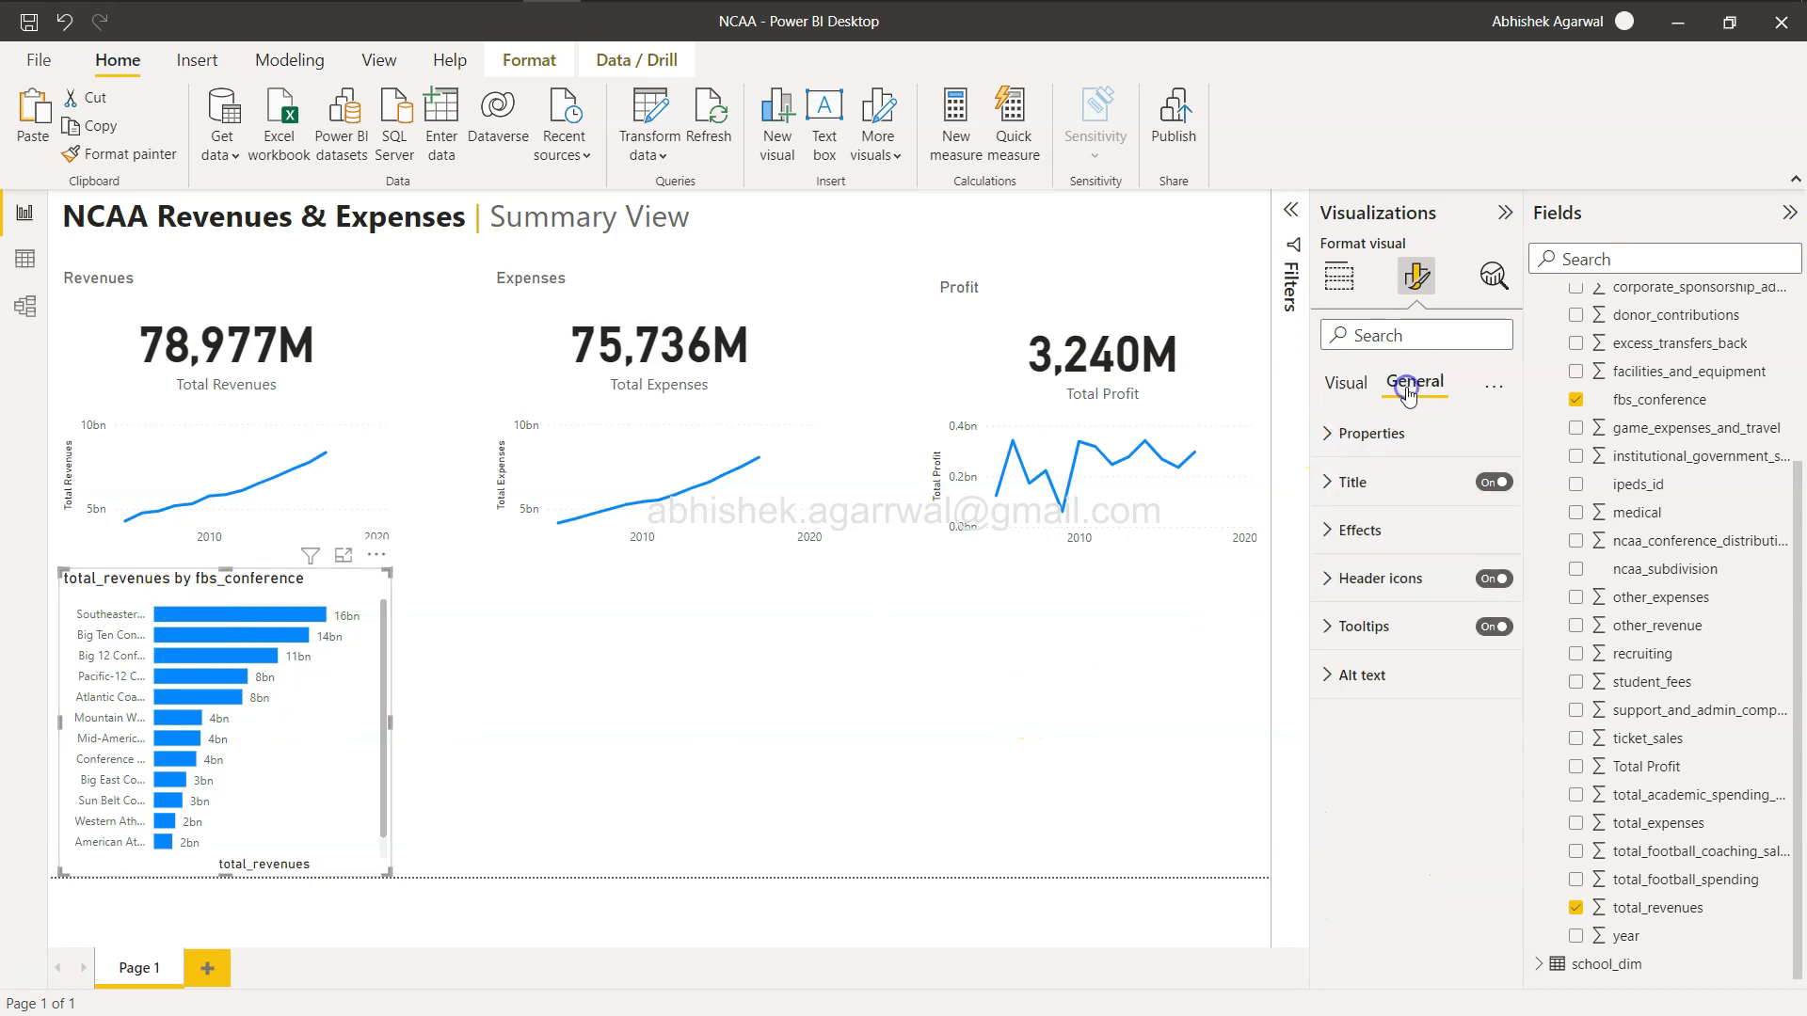
Set the bar chart's title text to Conference and nudge the chart up slightly.
left_click(1353, 480)
left_click(1419, 546)
type("Conference")
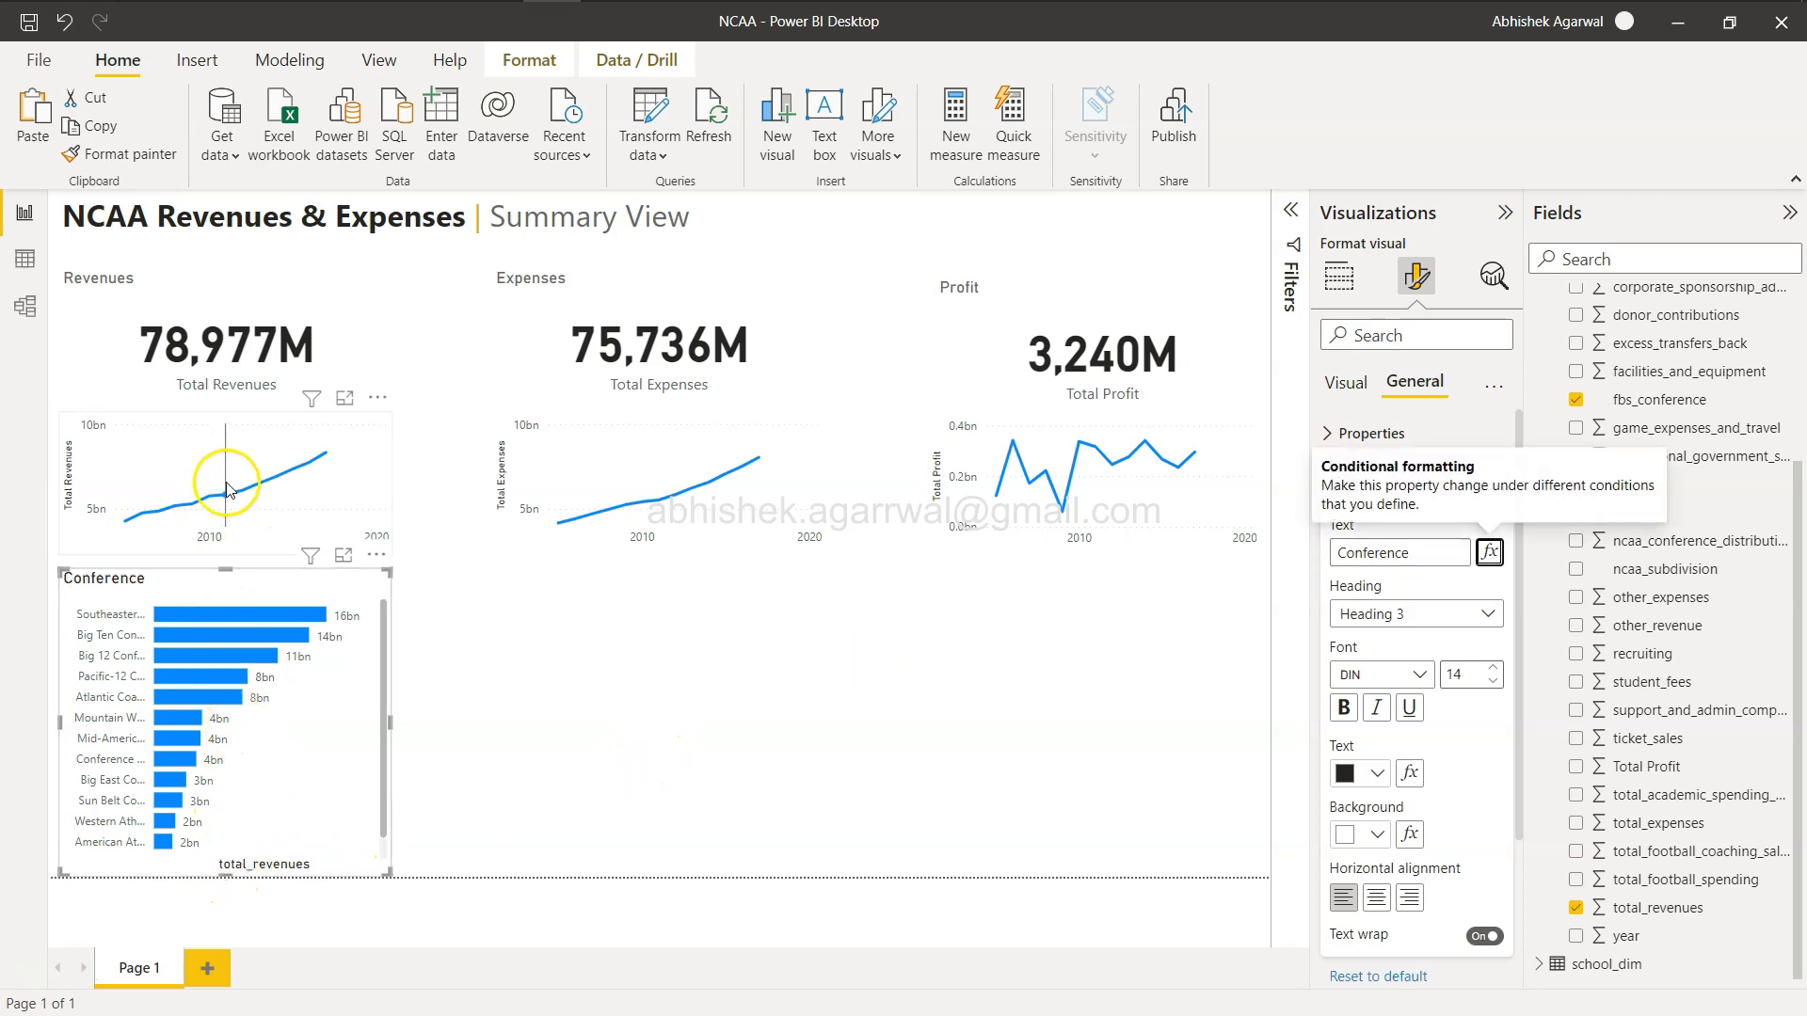
left_click_drag(219, 572, 226, 562)
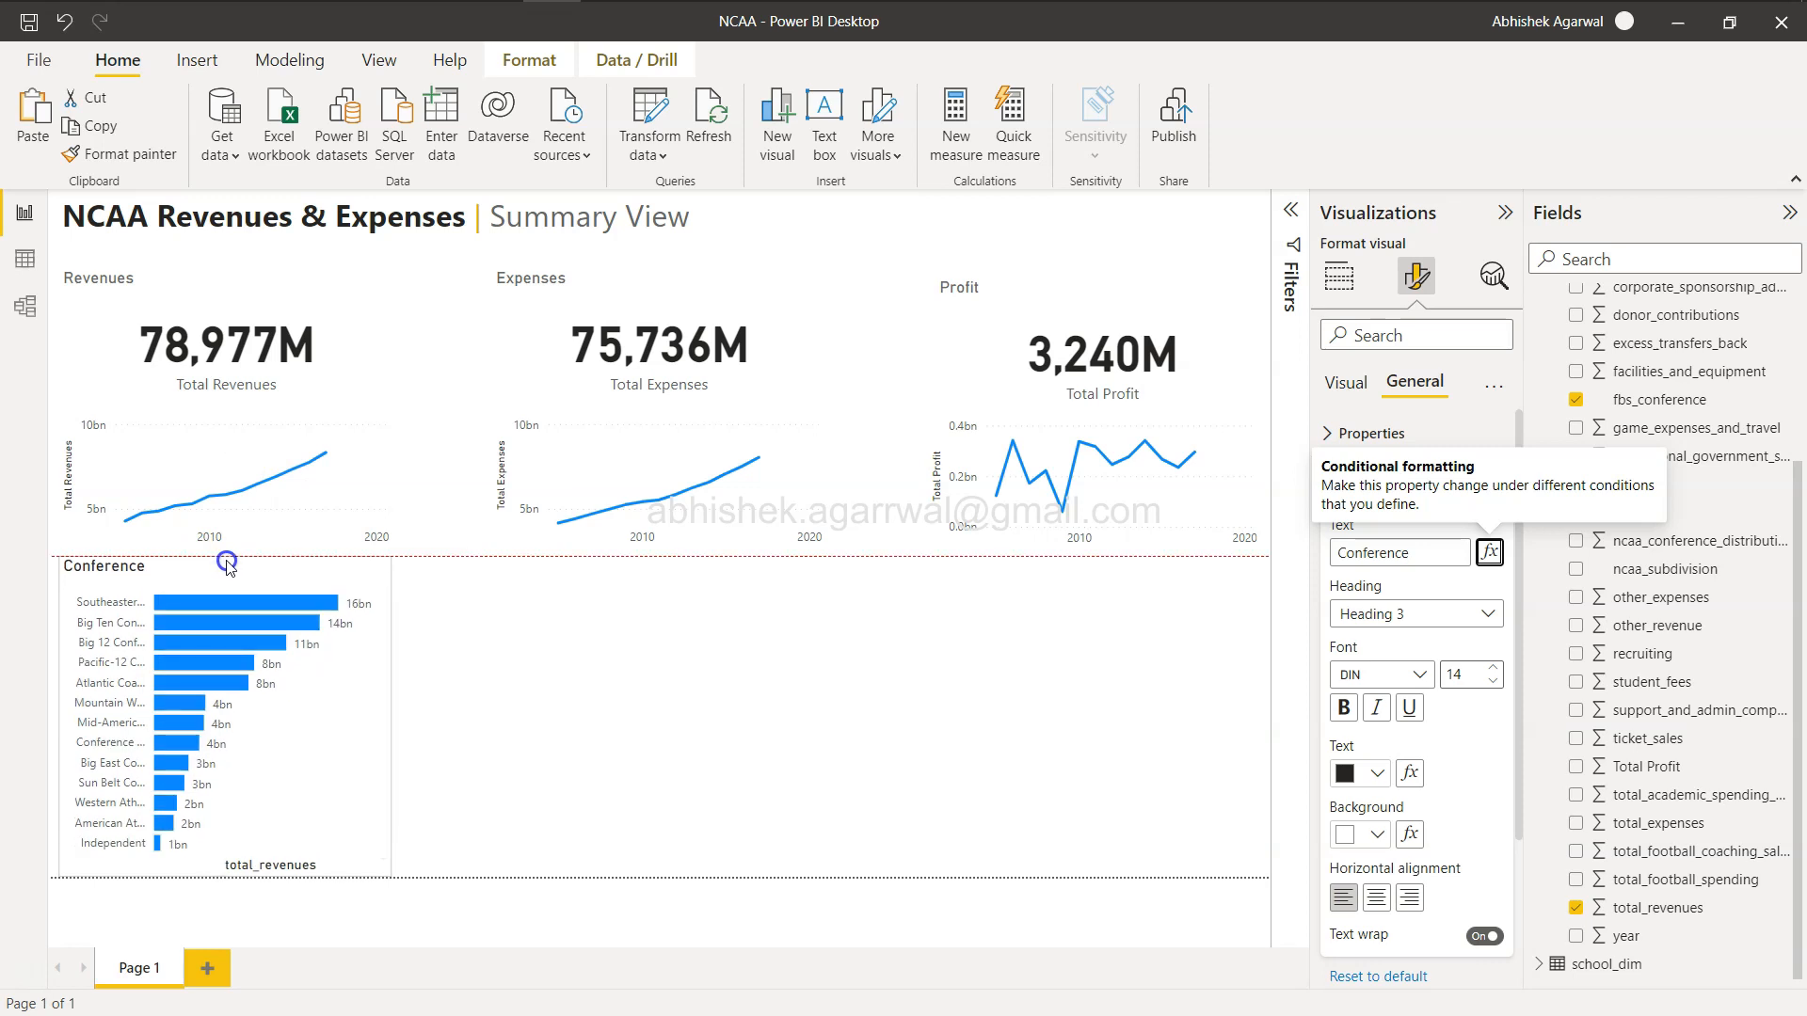
Copy the conference bar chart and paste two copies beneath the expenses and profit sections.
left_click(714, 773)
left_click(358, 717)
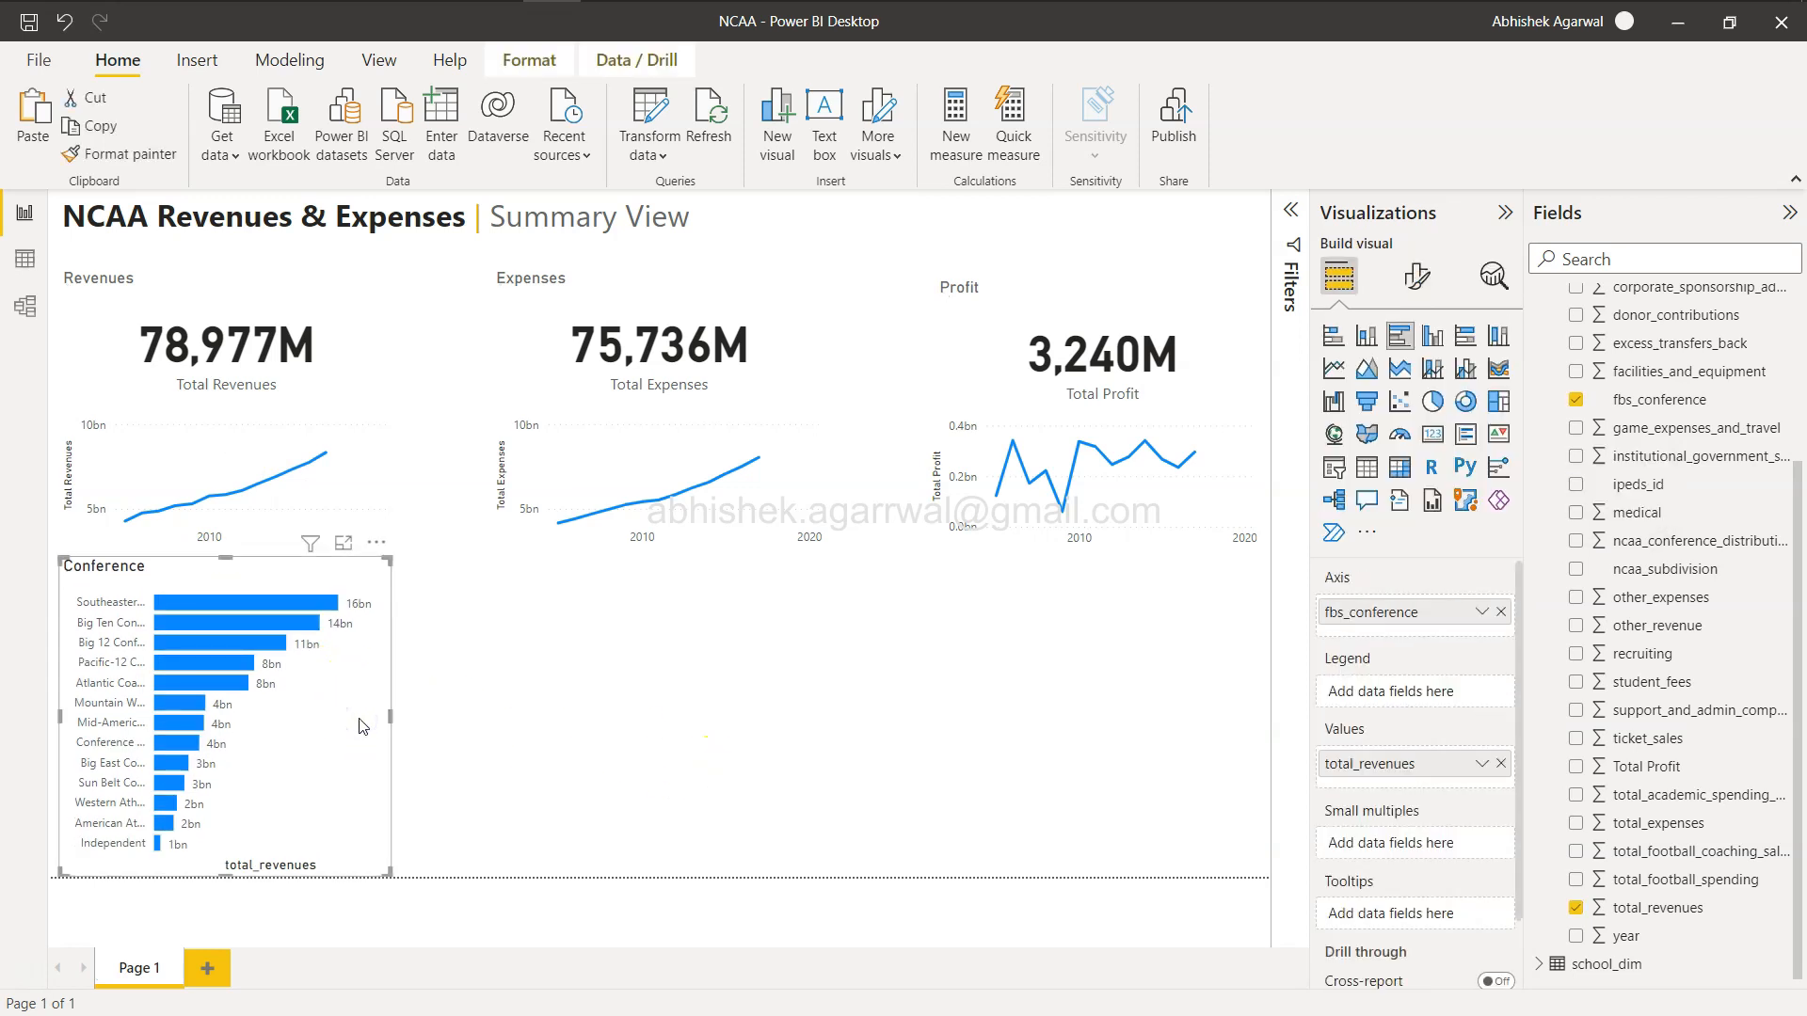
key("ctrl+c")
key("ctrl+v")
left_click_drag(363, 725, 1228, 731)
key("ctrl+v")
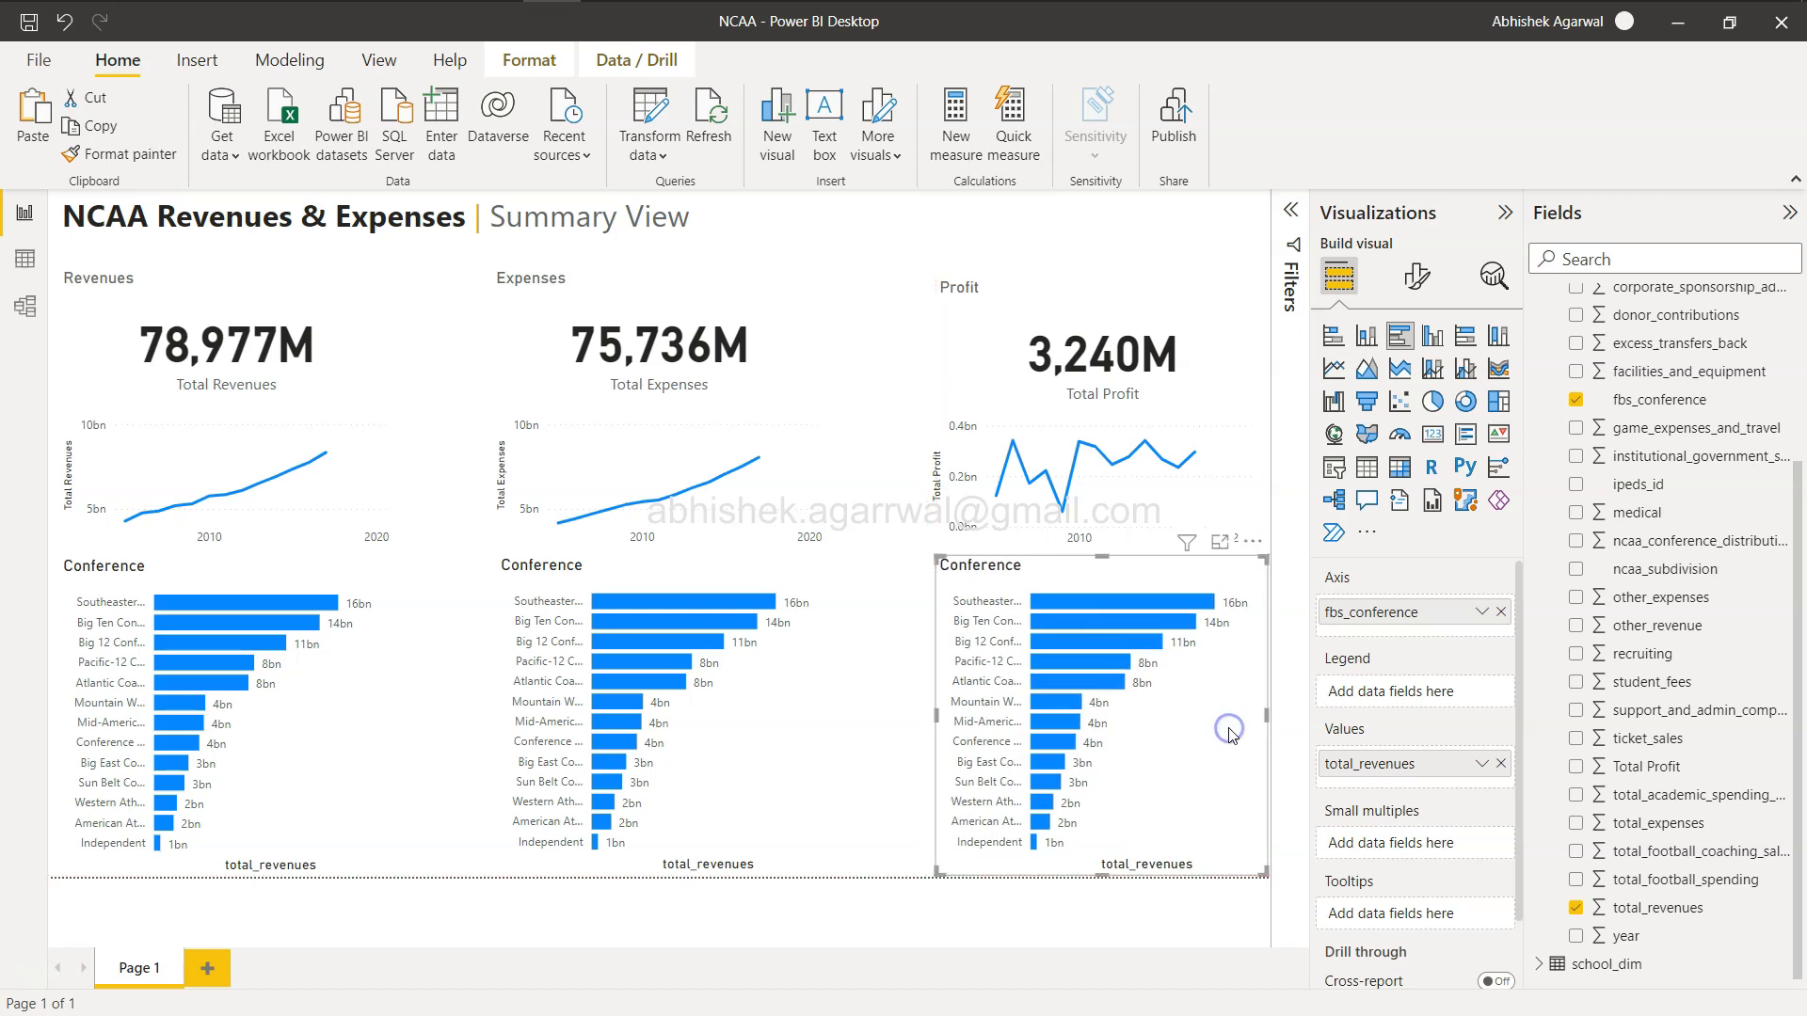
left_click(896, 746)
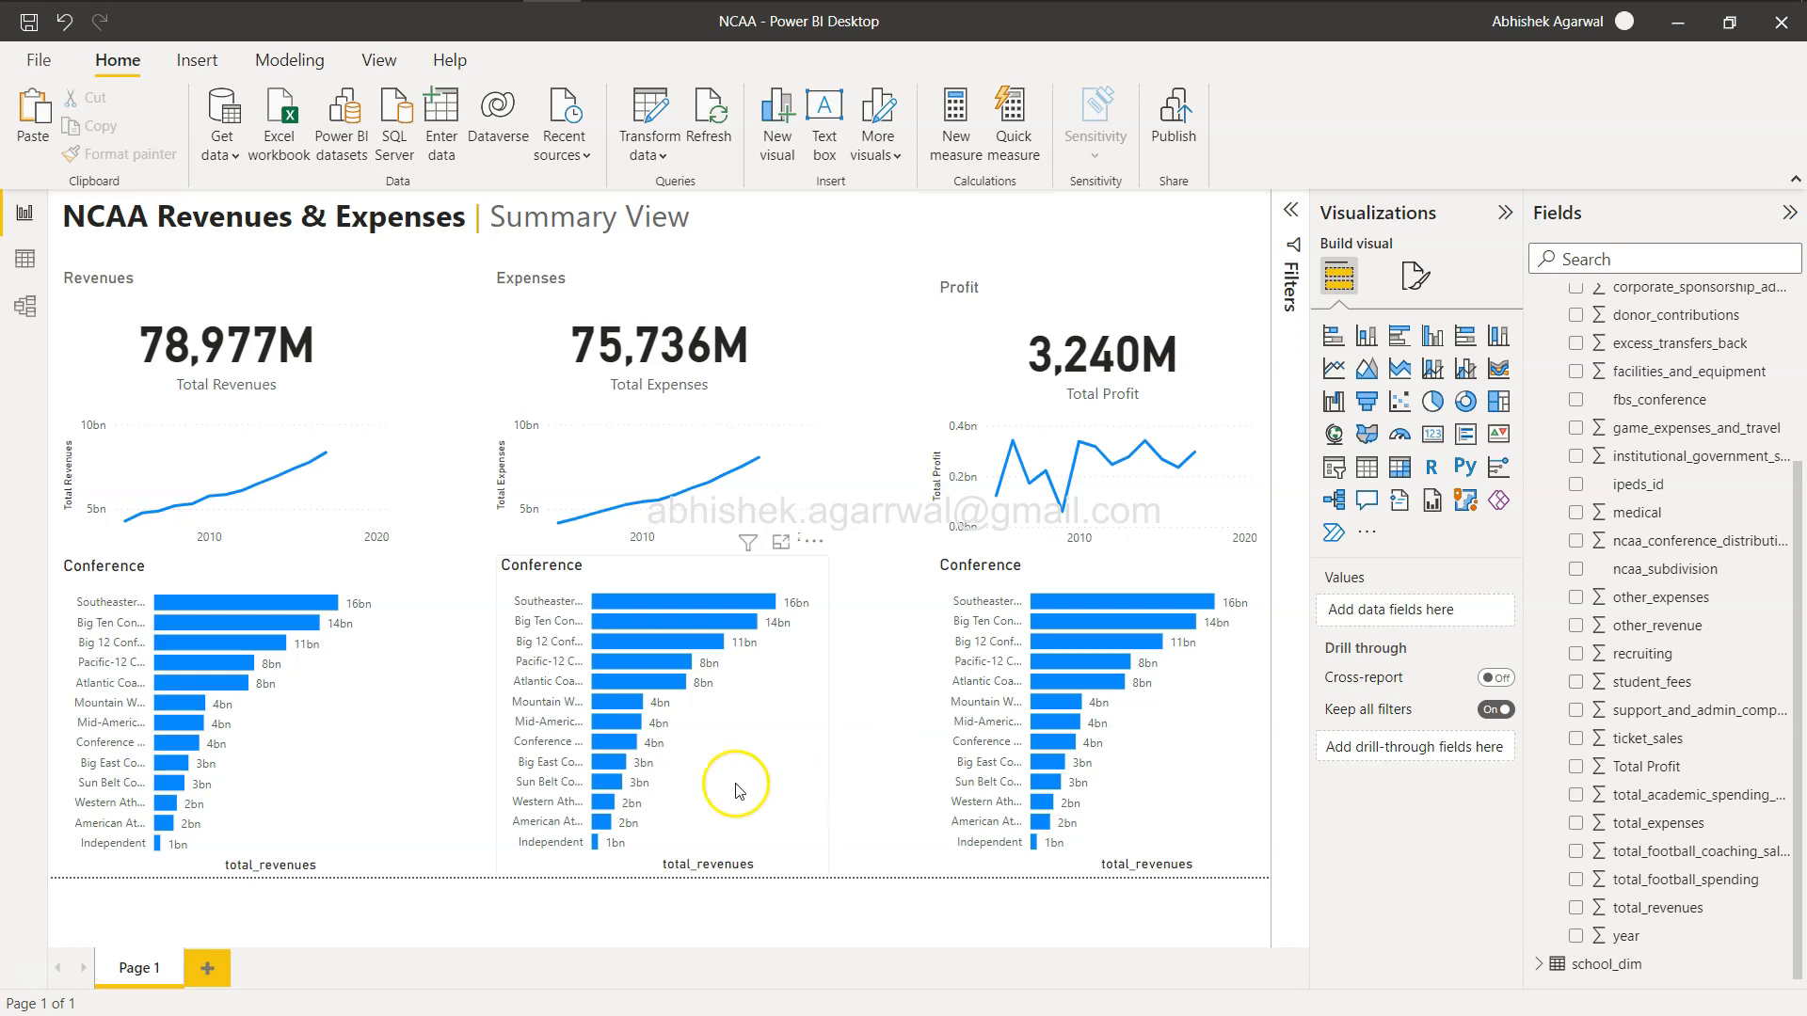
Replace the middle bar chart's value with total_expenses.
left_click(588, 574)
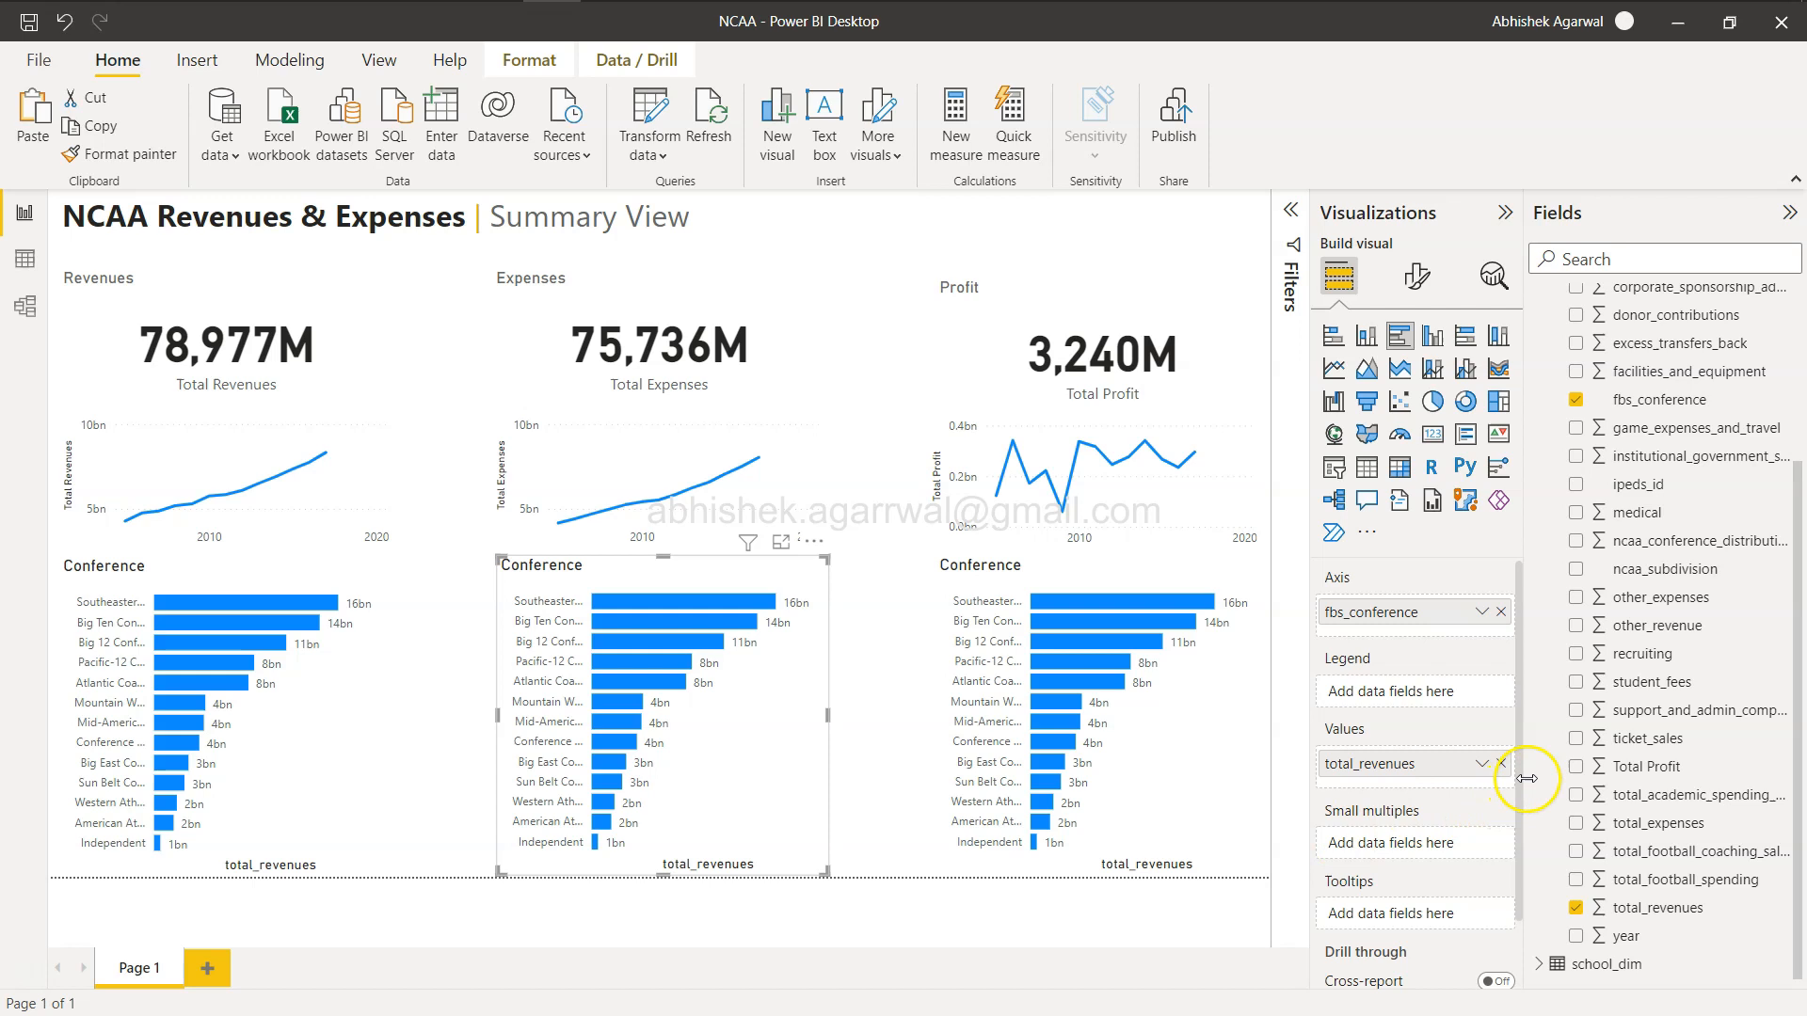
left_click(1502, 764)
left_click_drag(1659, 824, 1412, 767)
Replace the right bar chart's value with Total Profit.
left_click(1197, 725)
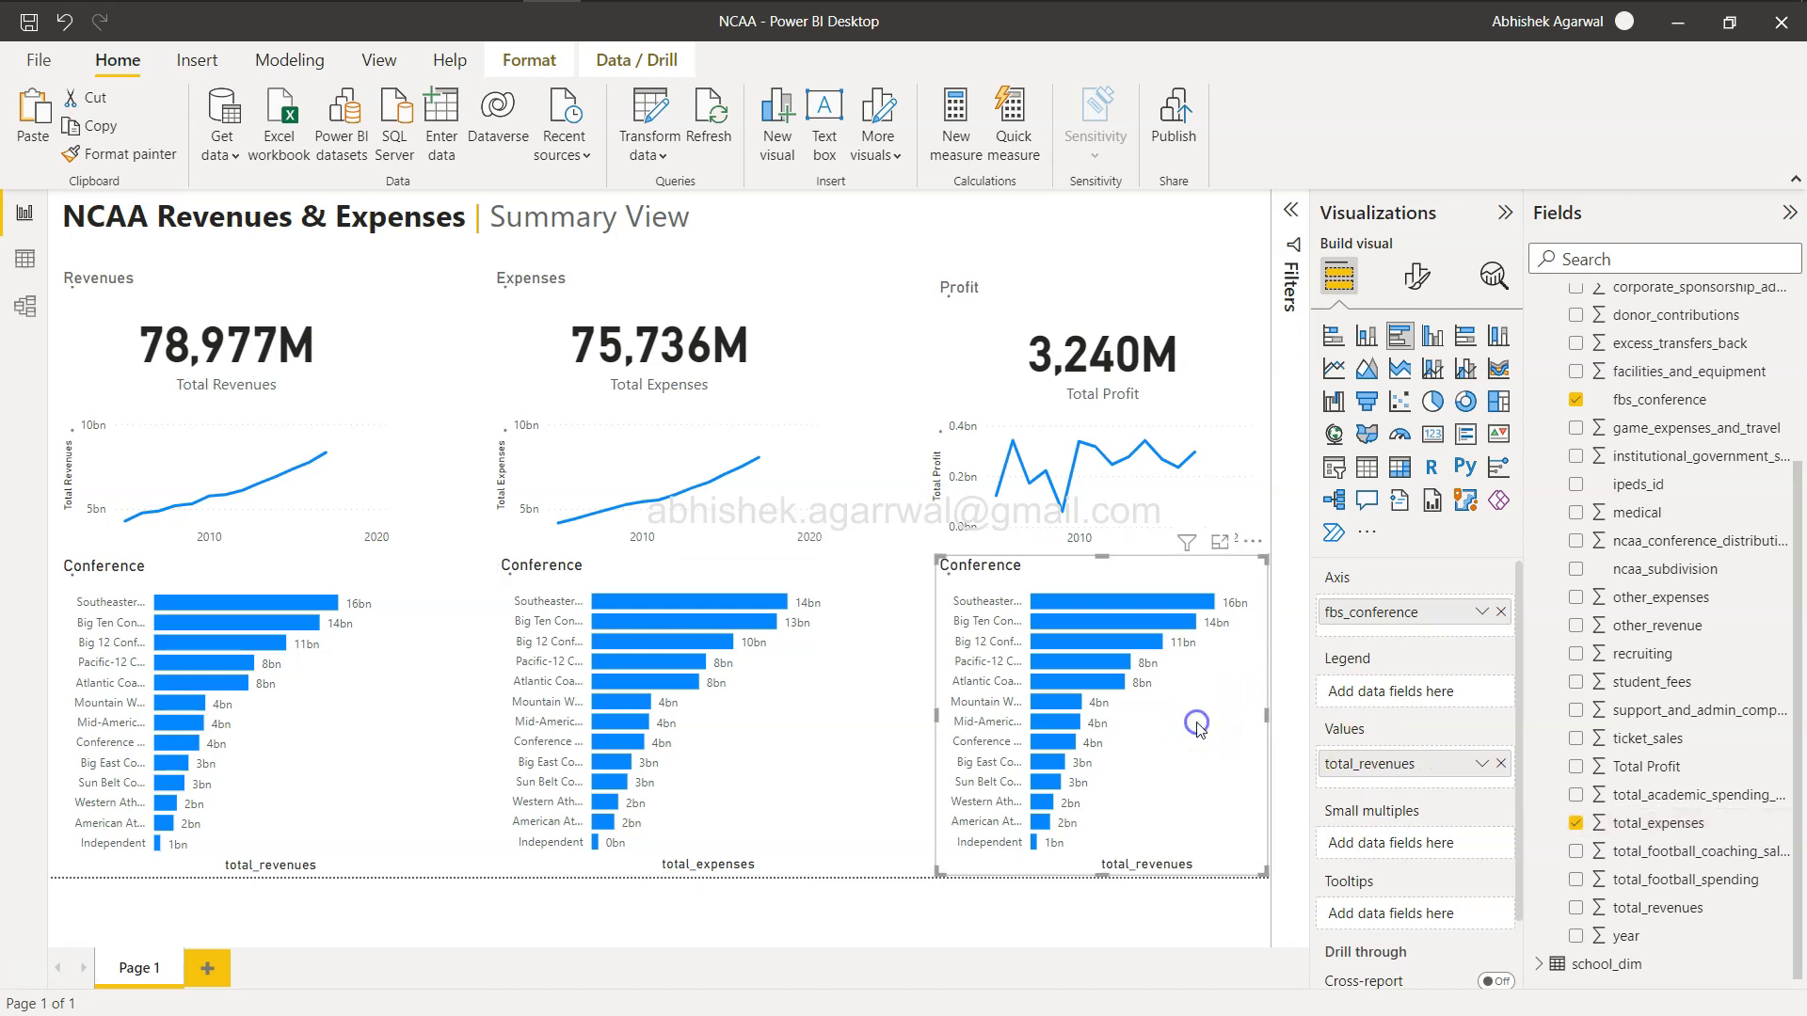
left_click(1501, 764)
left_click_drag(1663, 777, 1404, 772)
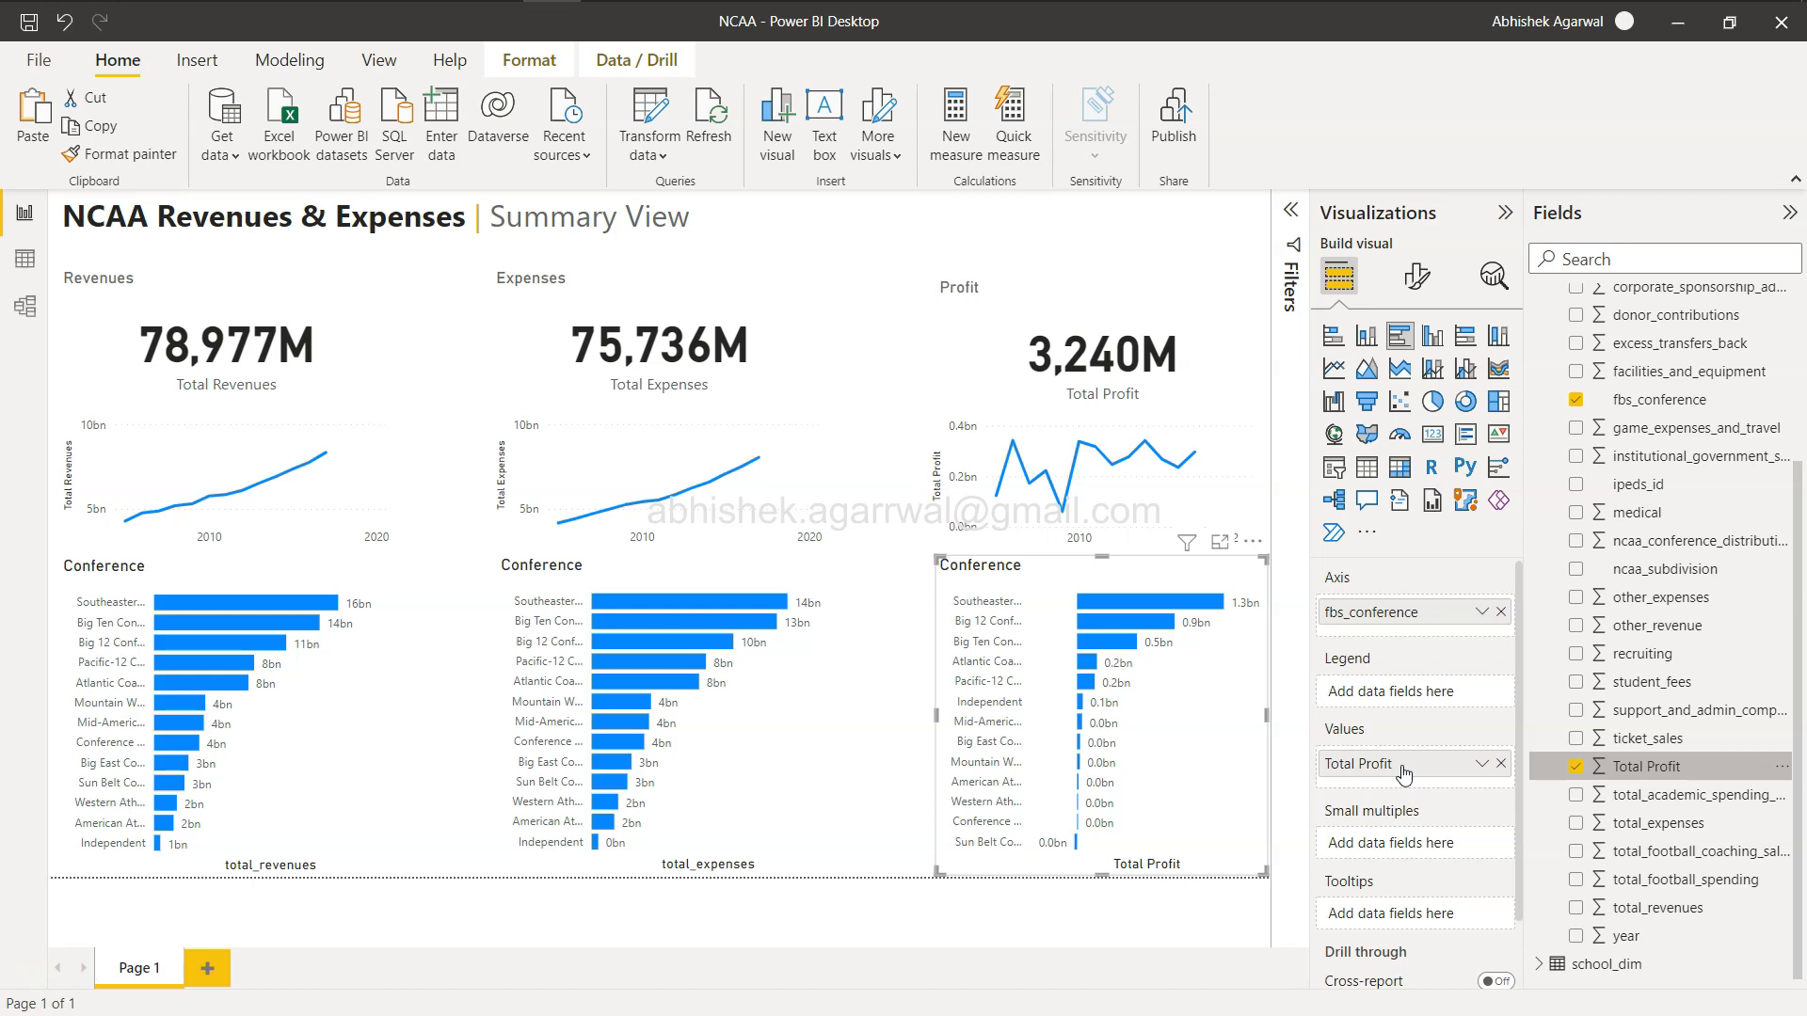
left_click(894, 750)
Review the challenge's dashboard requirements in the browser.
key("alt+Tab")
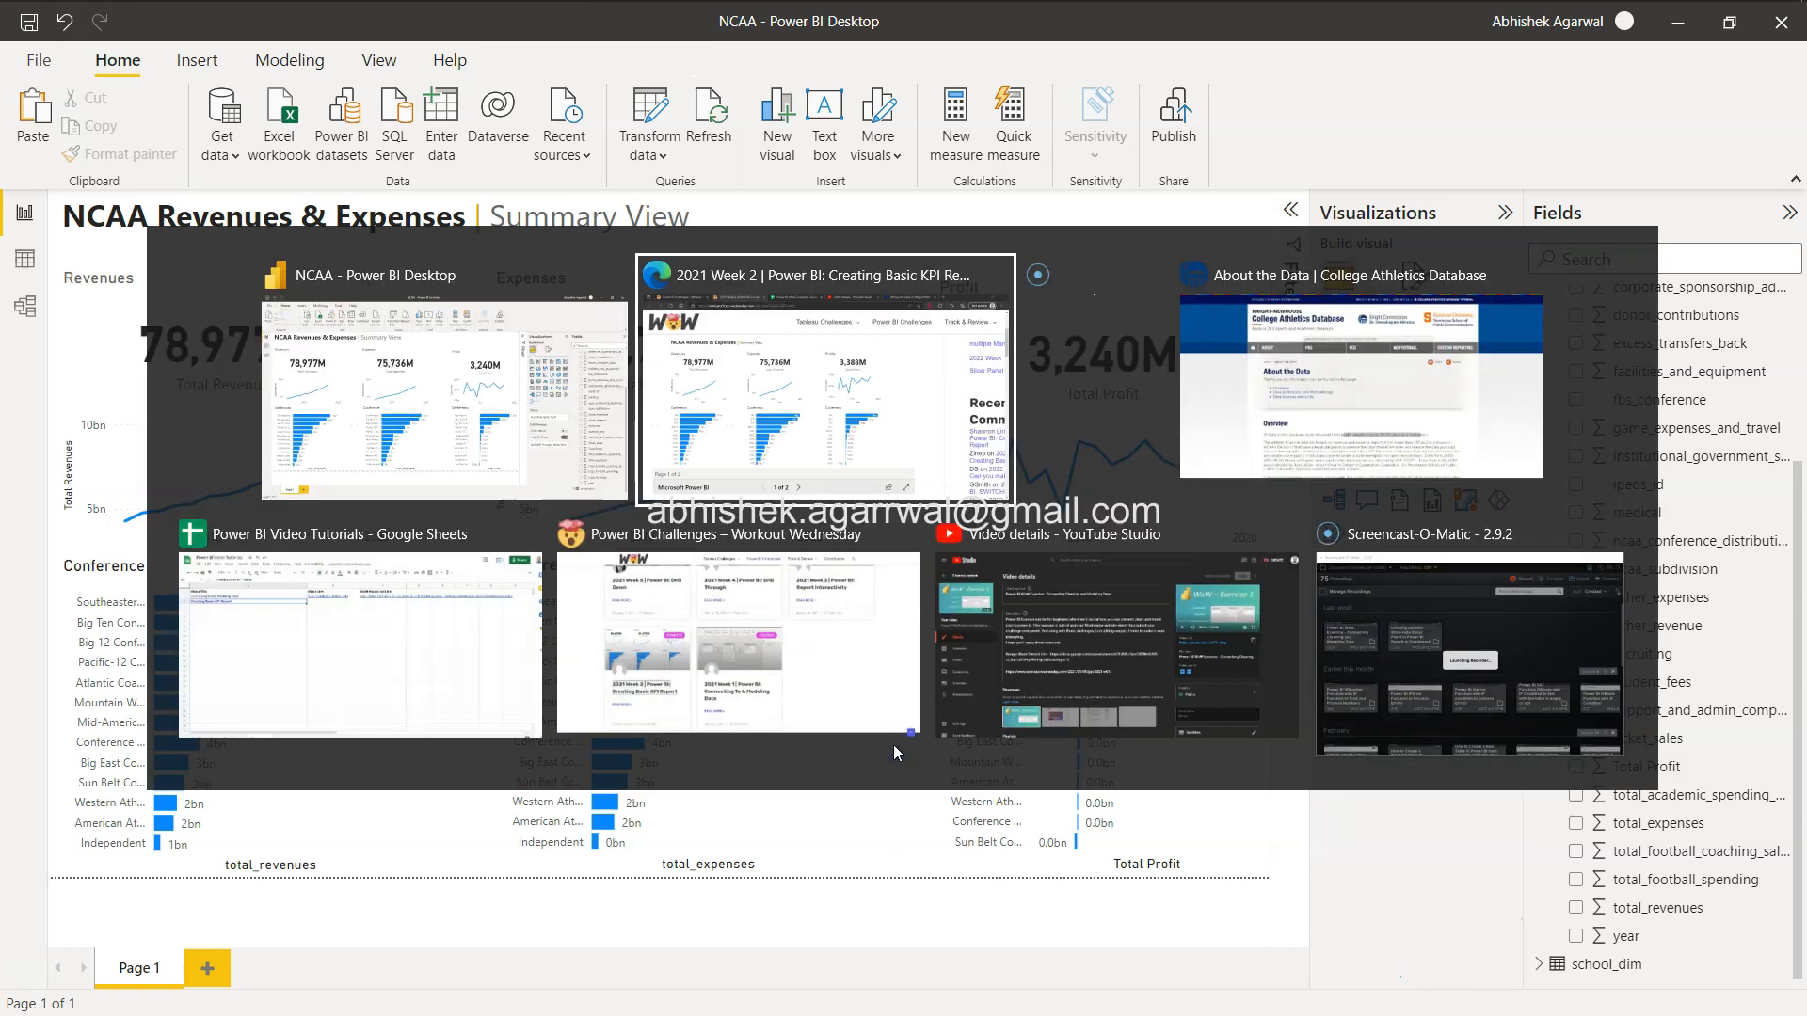
scroll(895, 746, "down", 10)
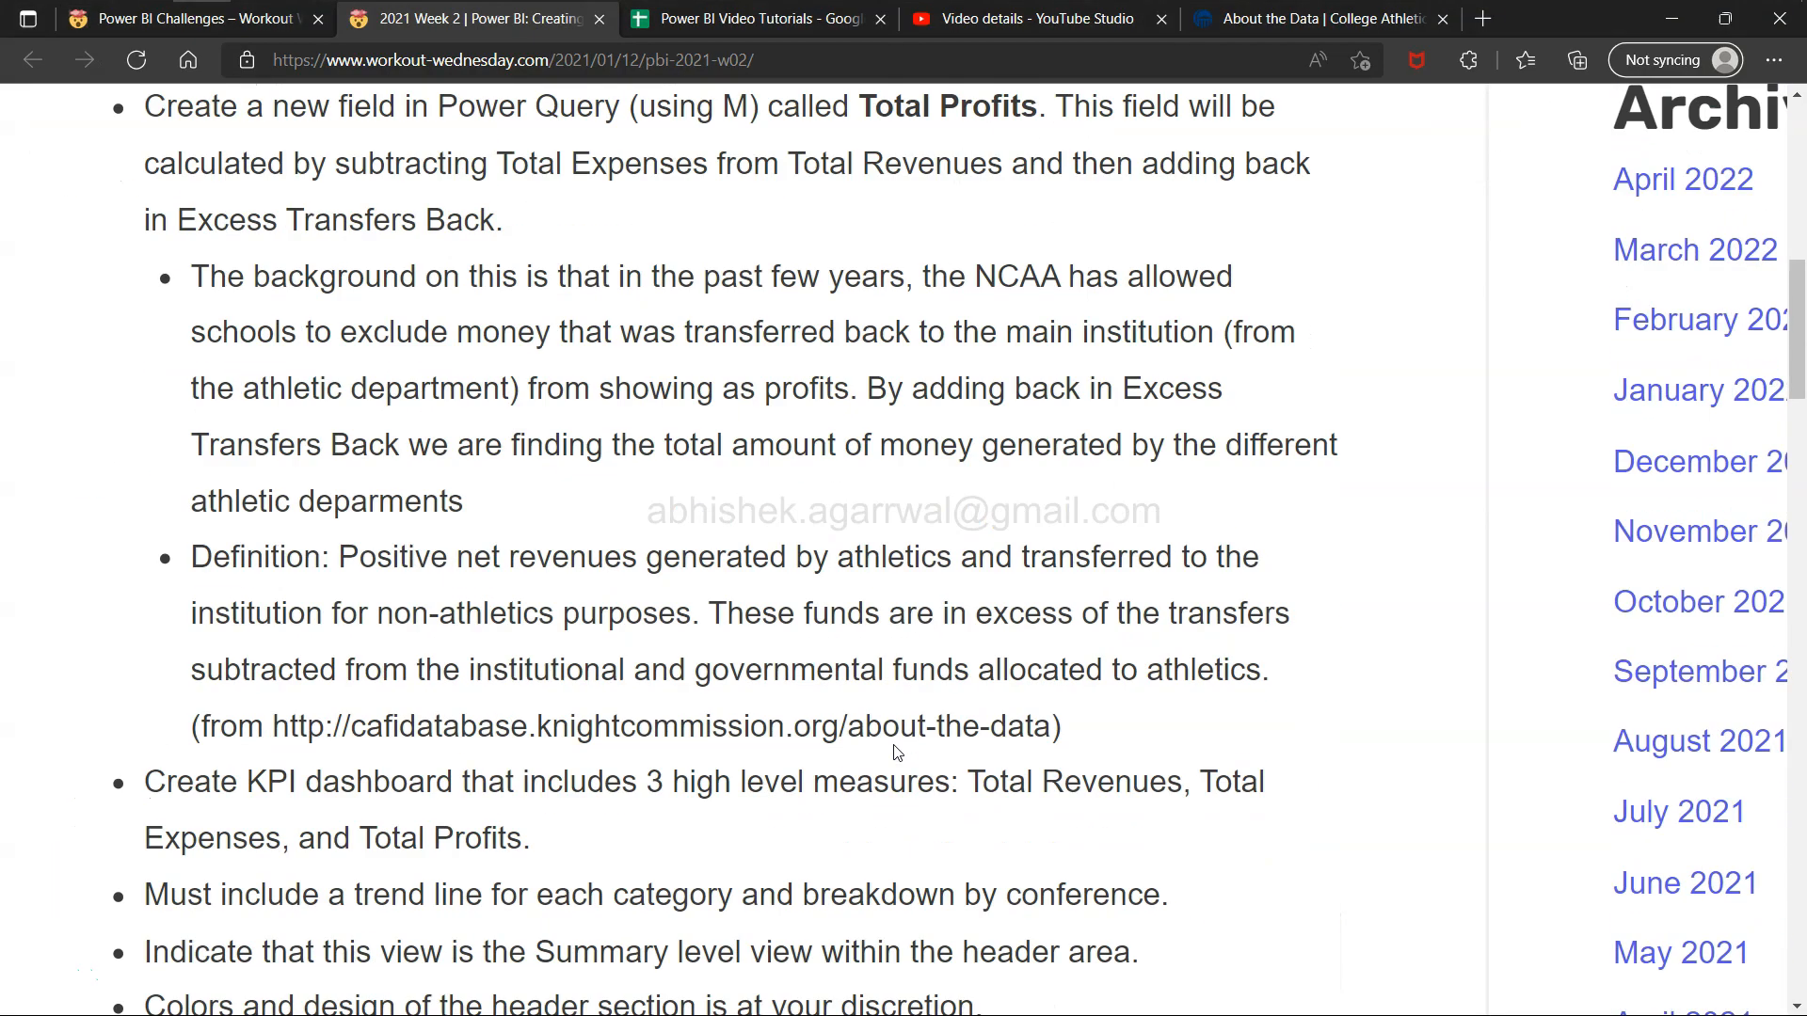
scroll(897, 750, "down", 1)
left_click(518, 660)
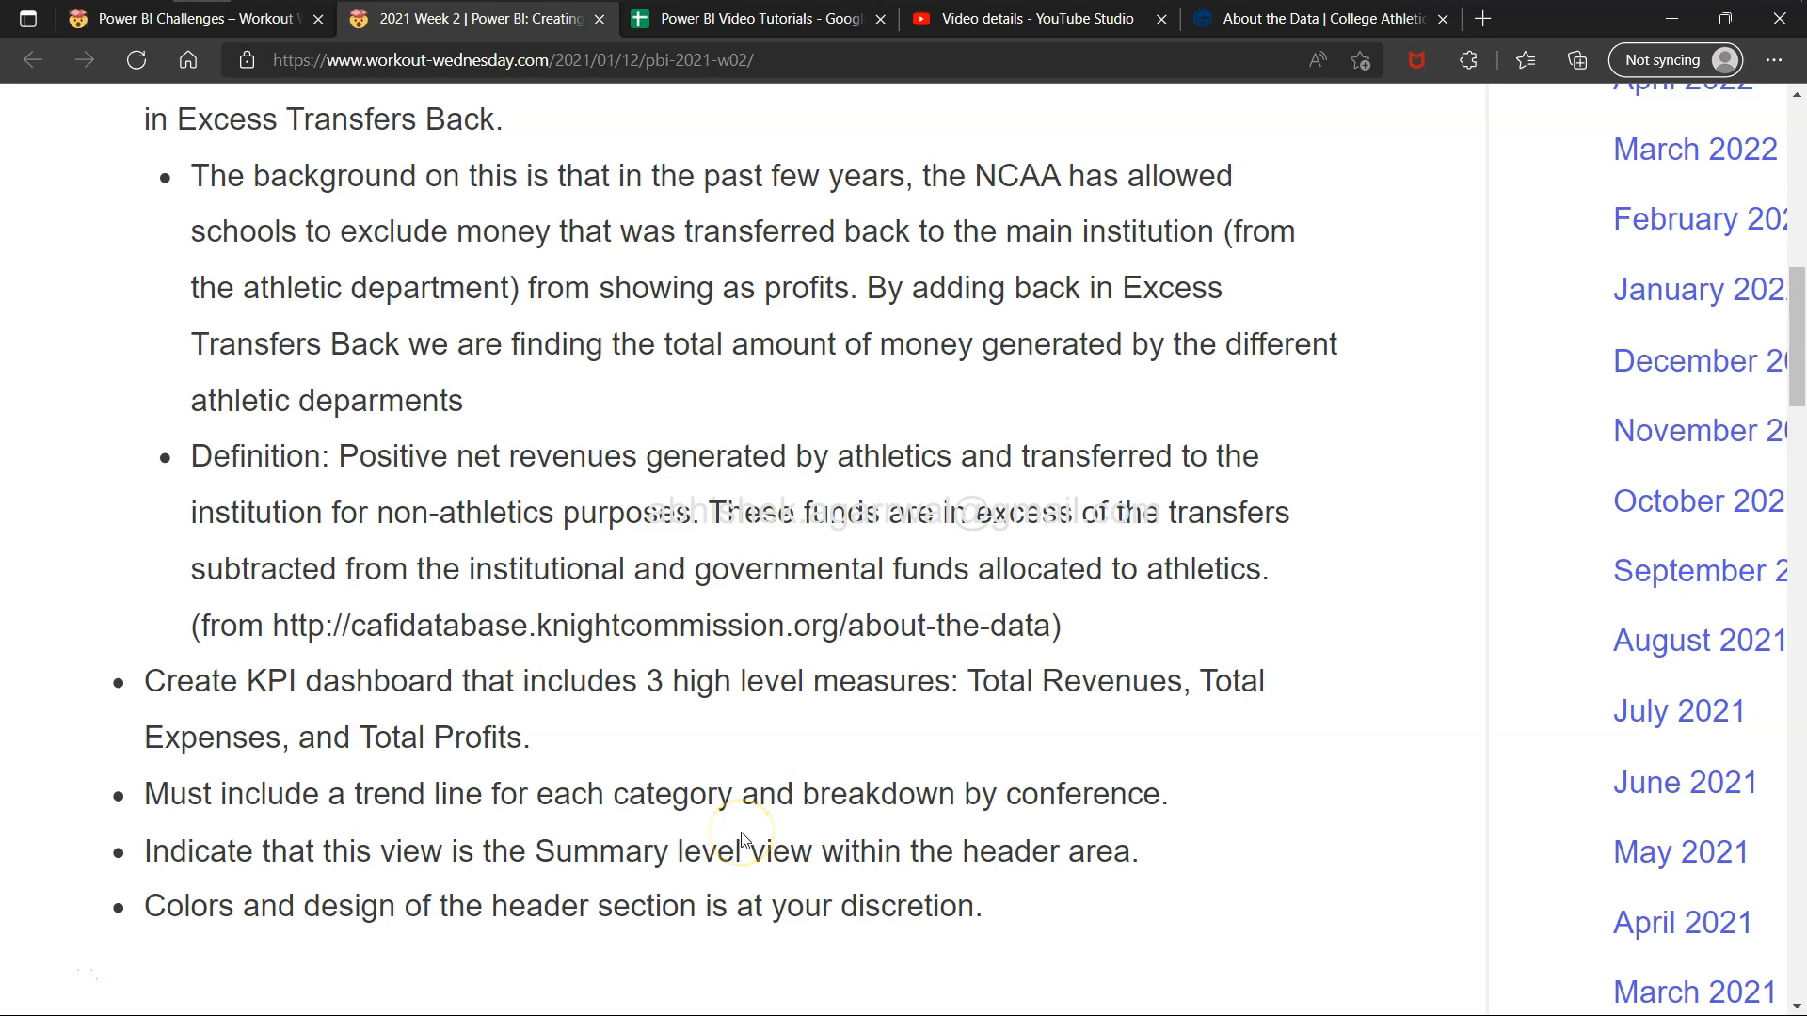
left_click(356, 899)
left_click_drag(414, 905, 764, 913)
left_click(920, 790)
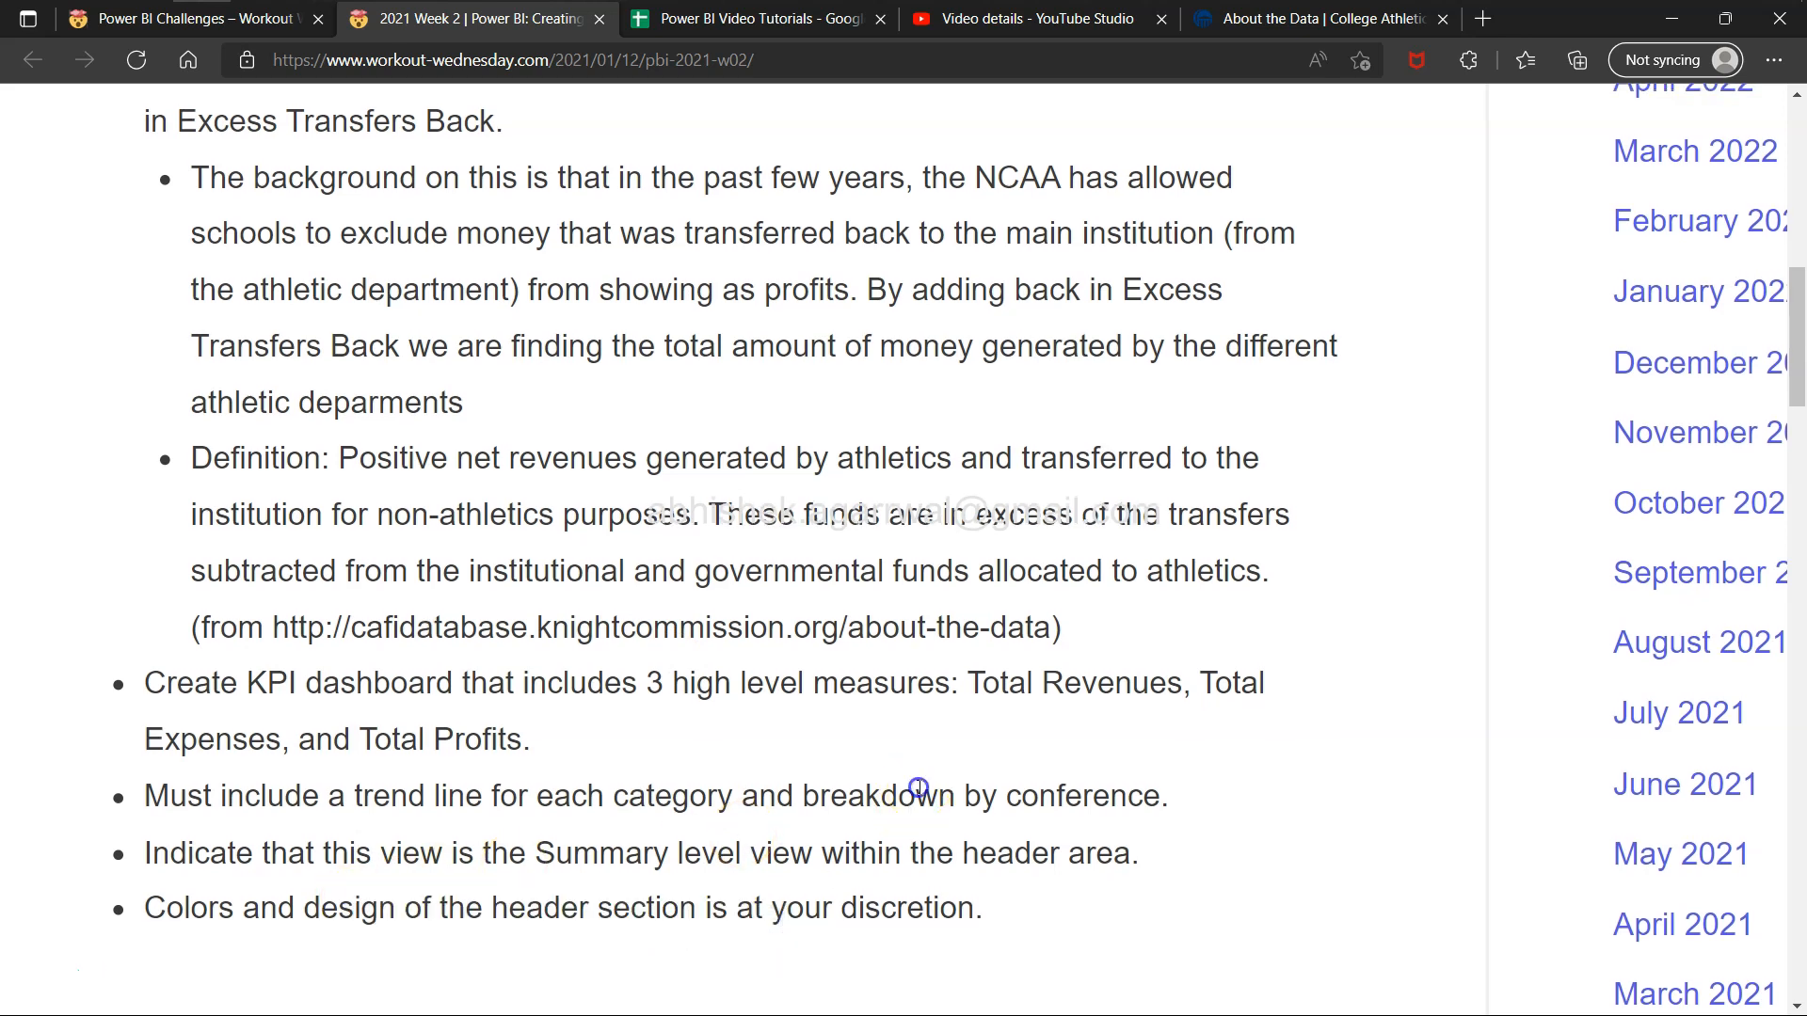
Scroll back up to the reference dashboard and view its second page.
scroll(766, 404, "up", 7)
scroll(784, 414, "up", 3)
scroll(784, 415, "up", 3)
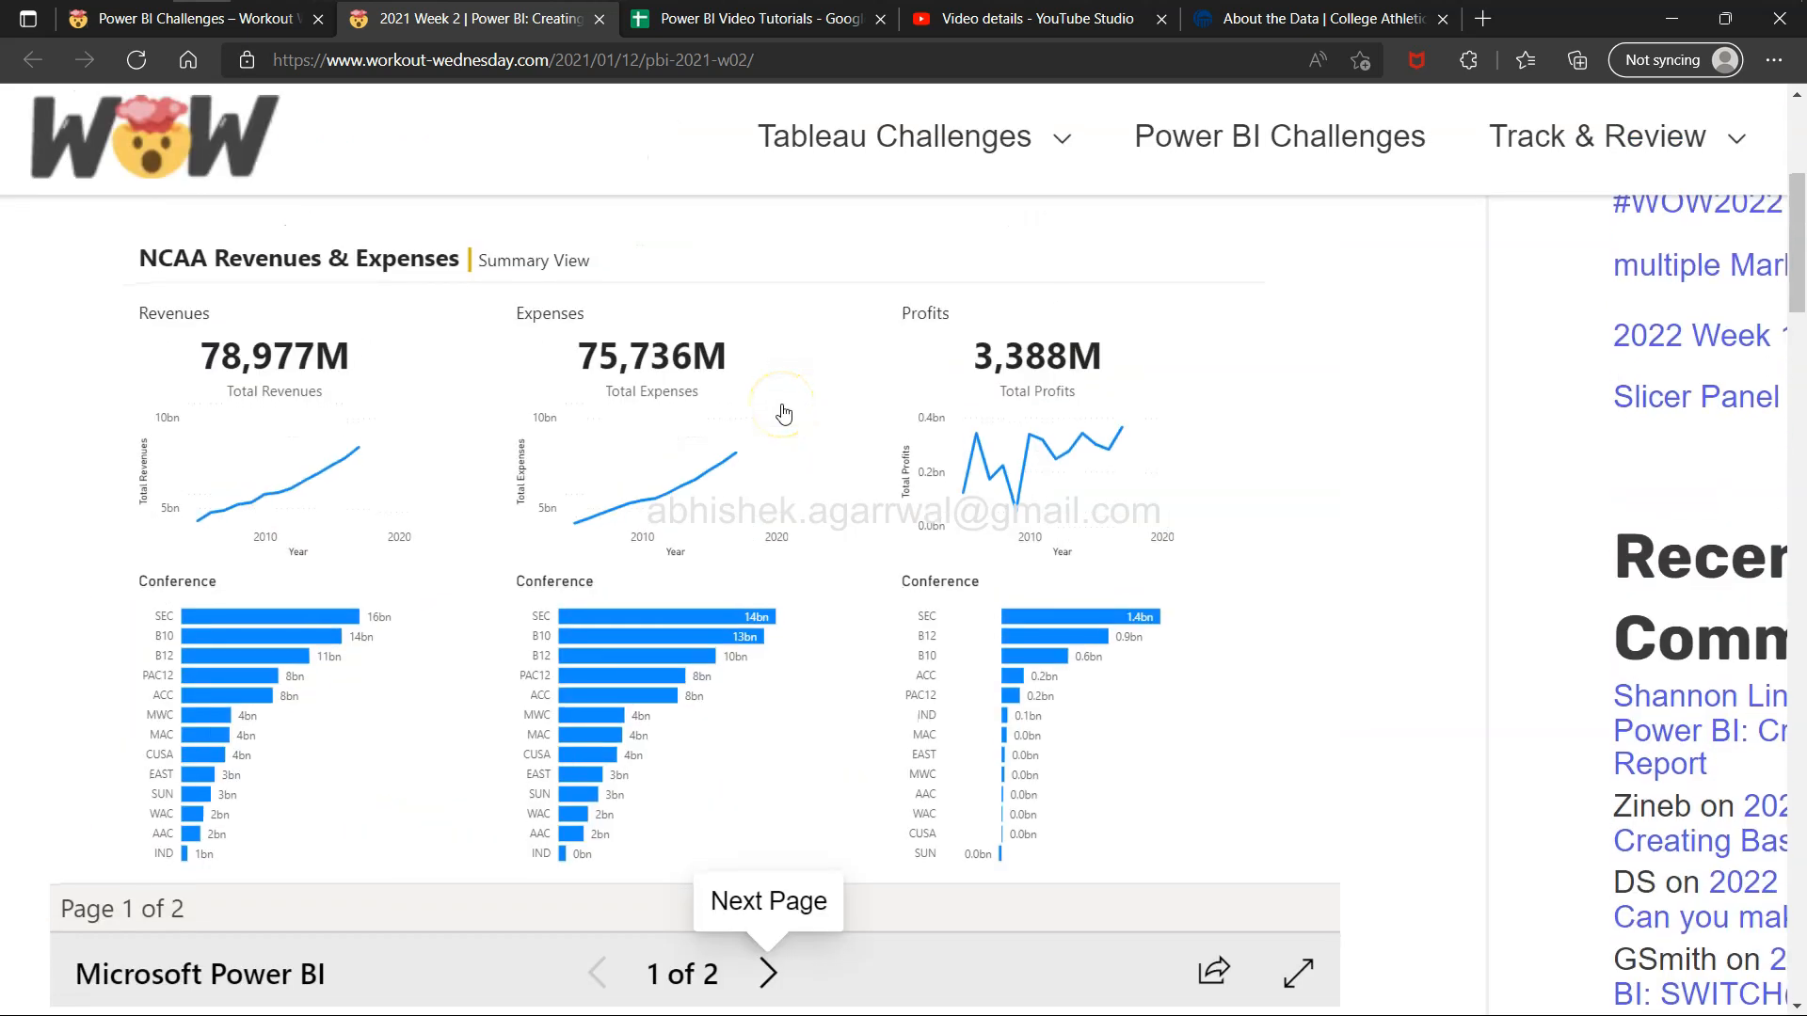
left_click(767, 951)
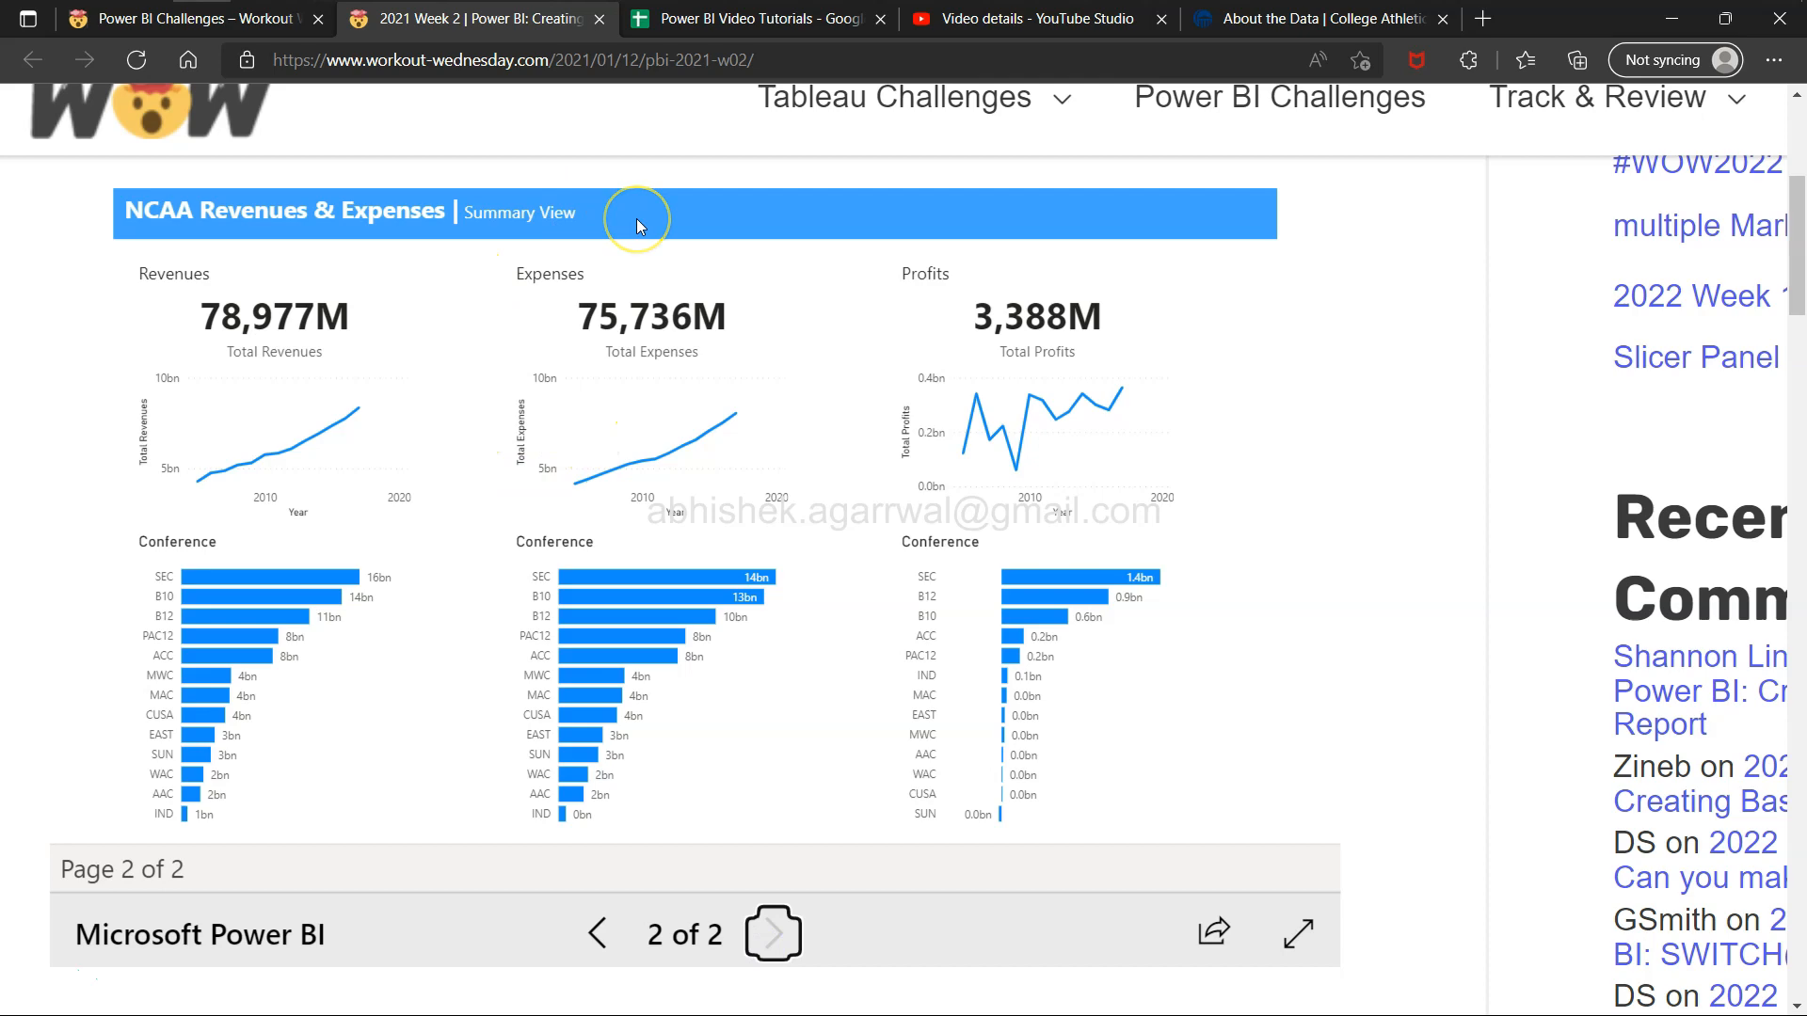
Switch to Power BI Desktop and give the header text box a blue background.
key("alt+Tab")
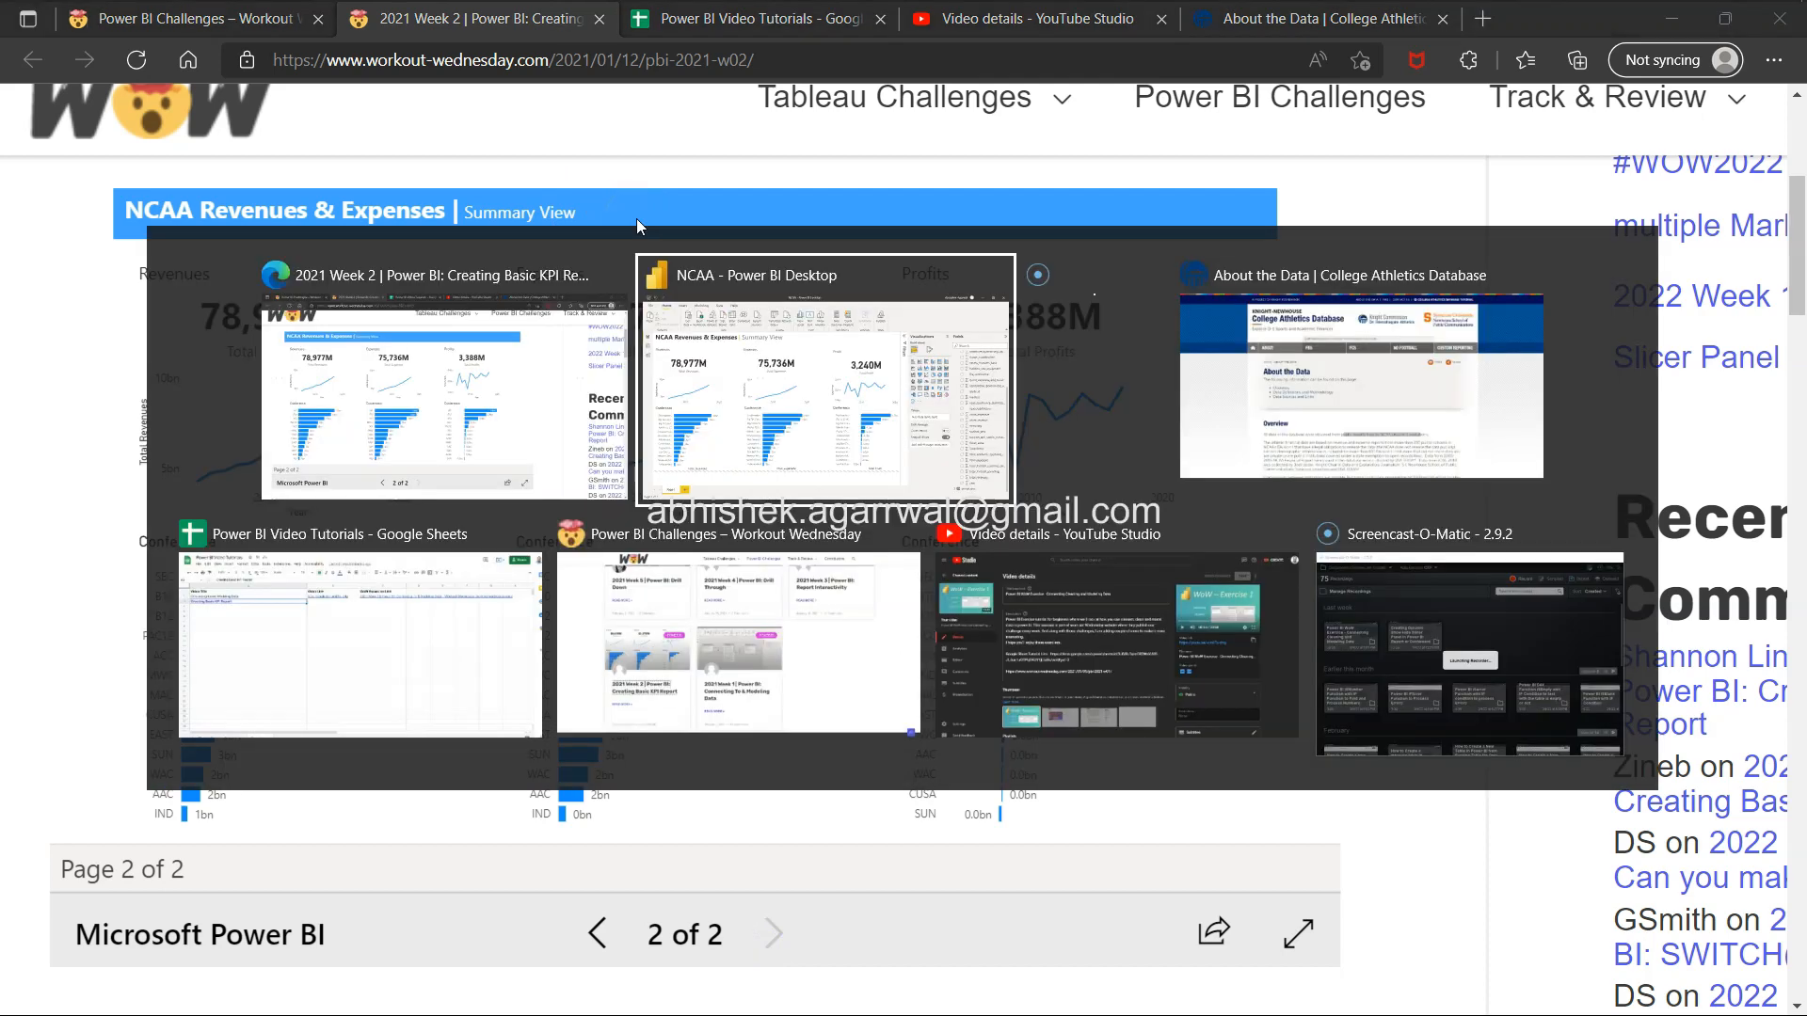
left_click(833, 220)
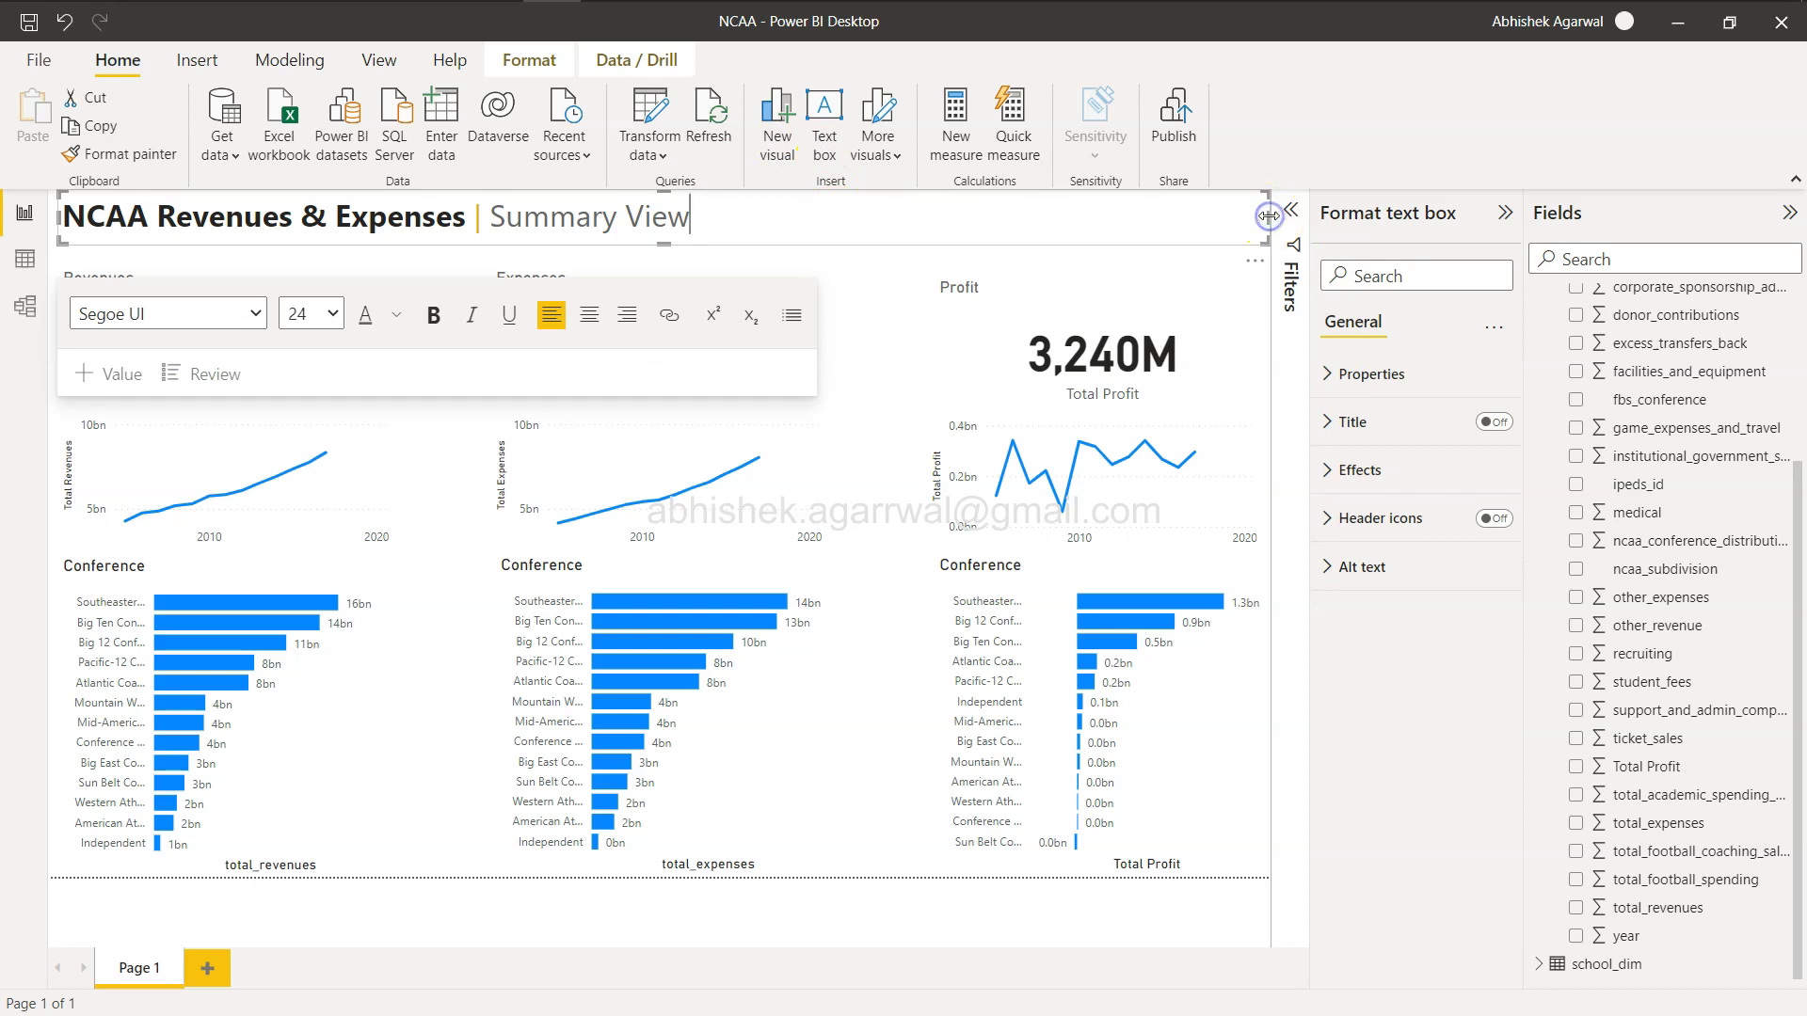
left_click(1350, 472)
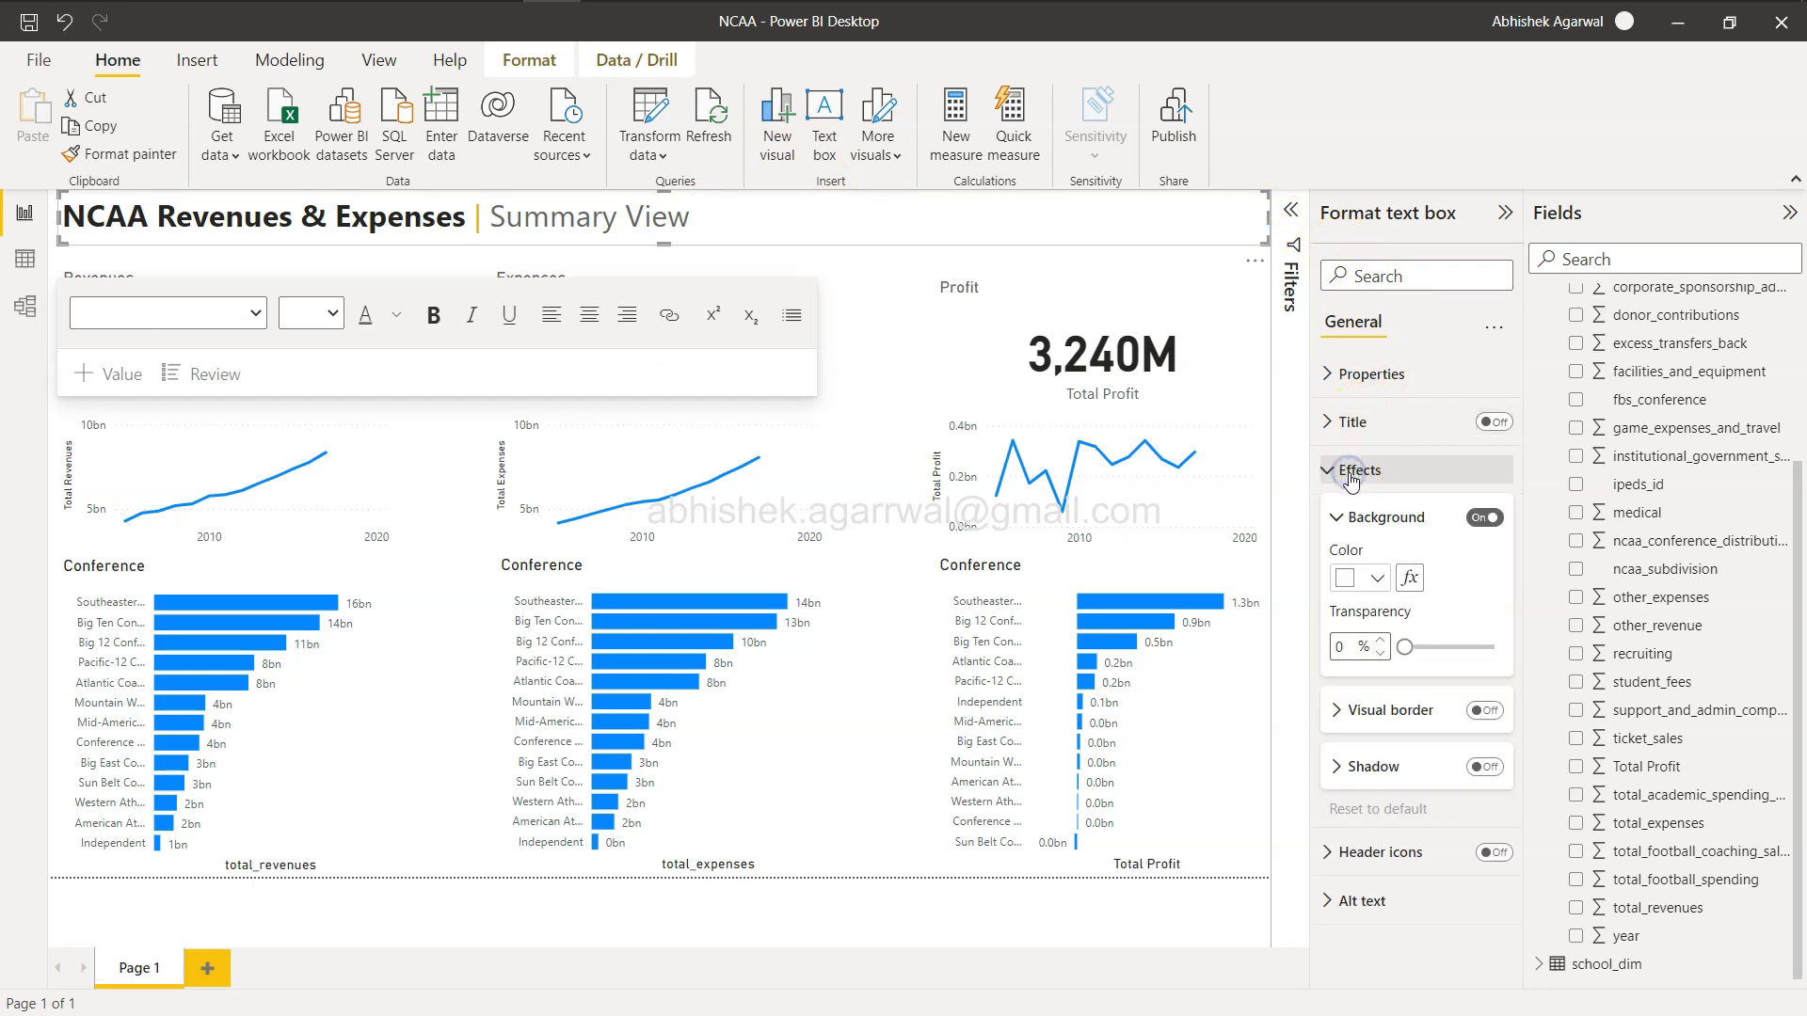
left_click(1382, 578)
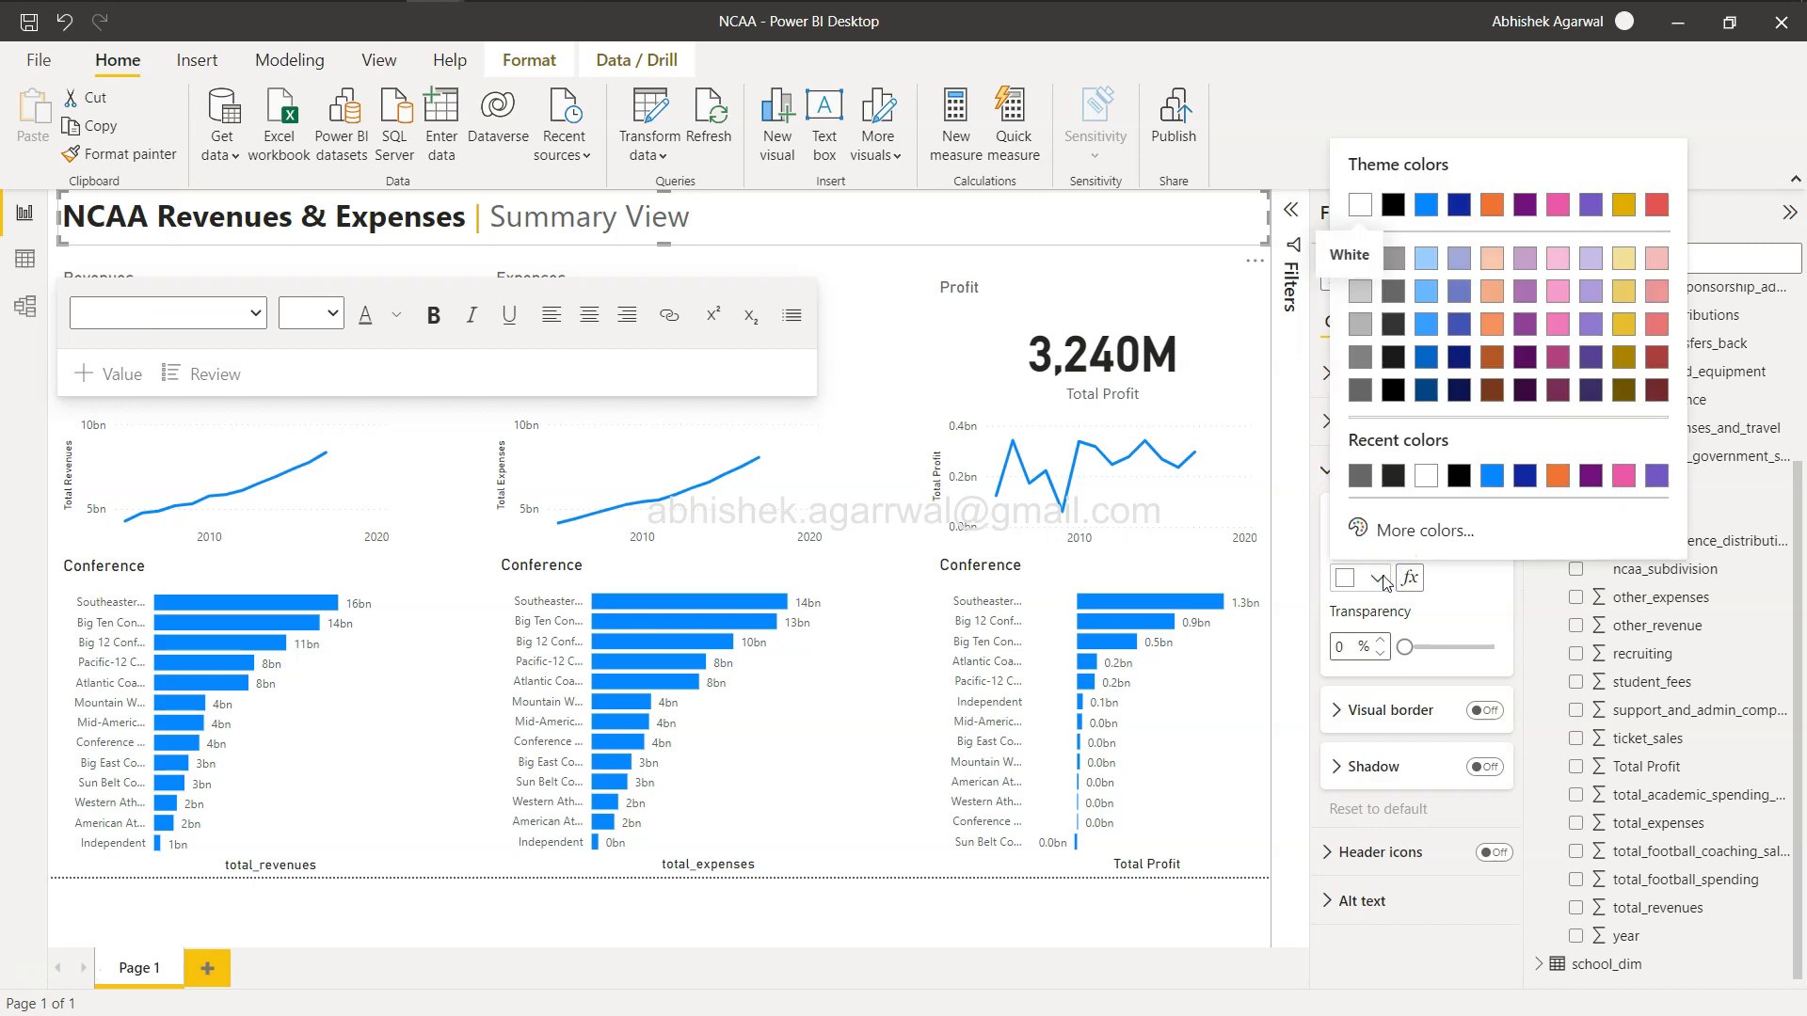
left_click(1428, 204)
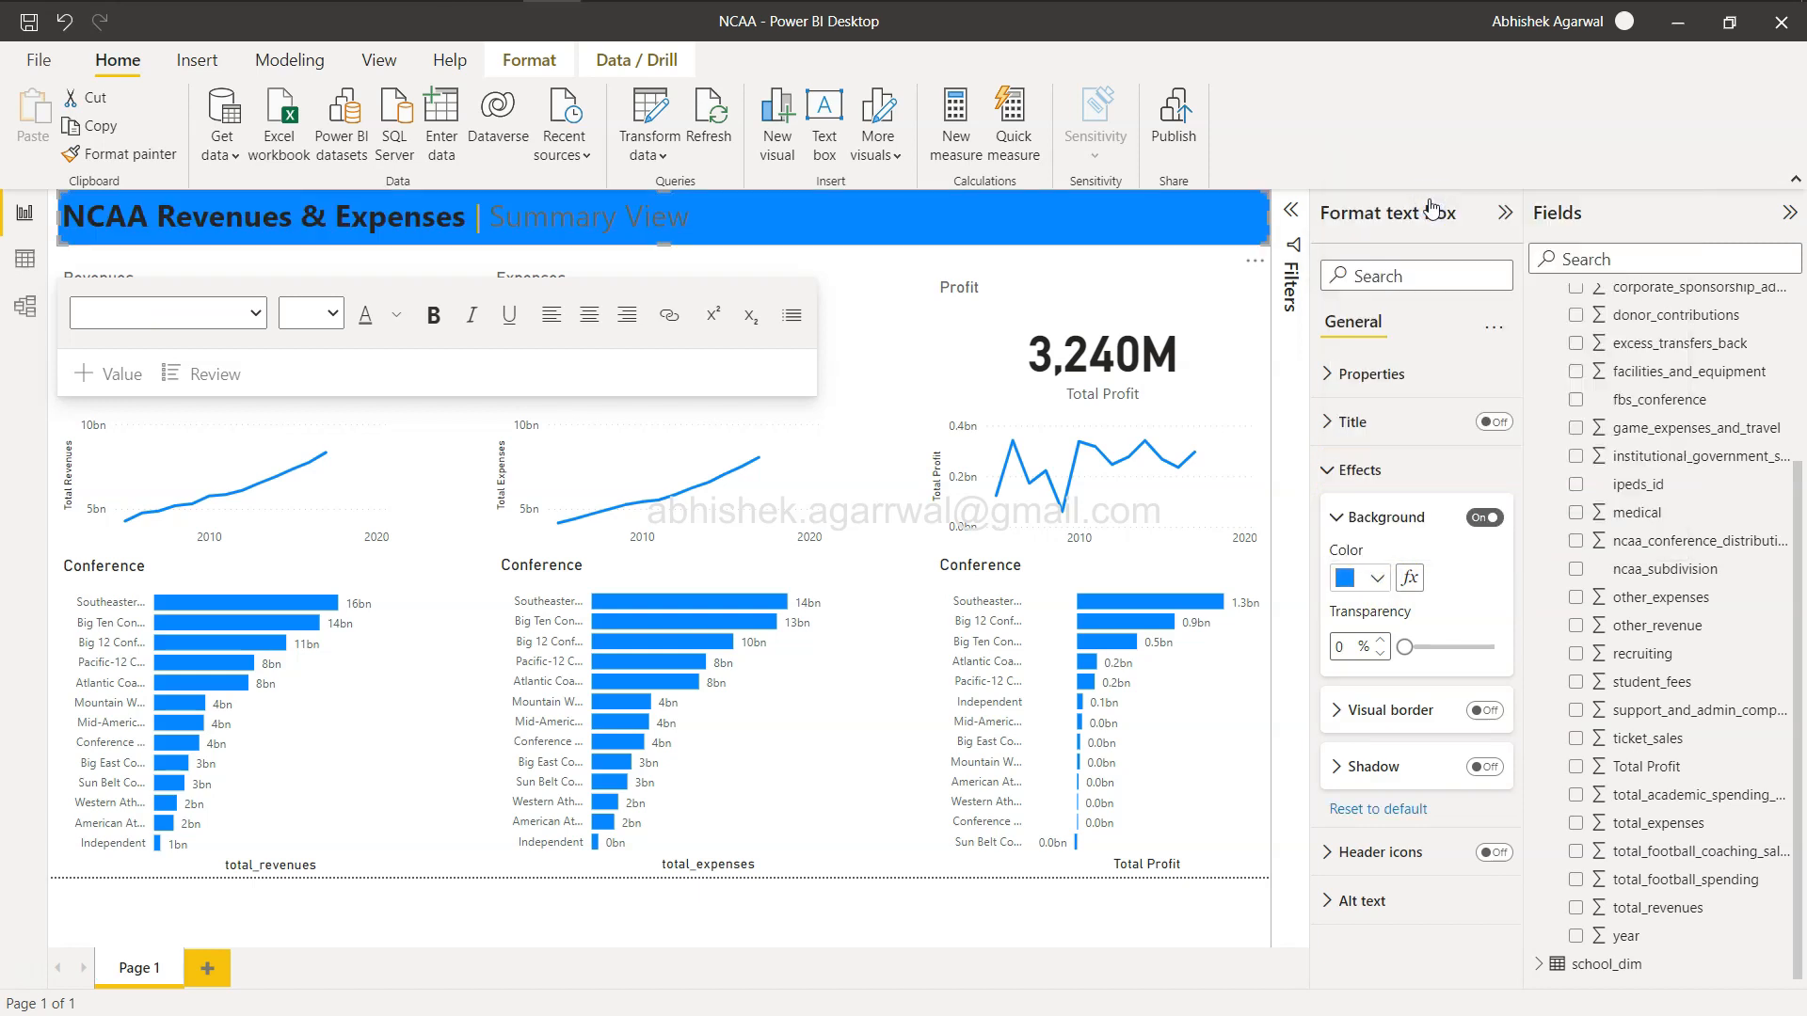
Try lighter blue shades for the header background against the reference, returning to the original blue.
left_click(1377, 578)
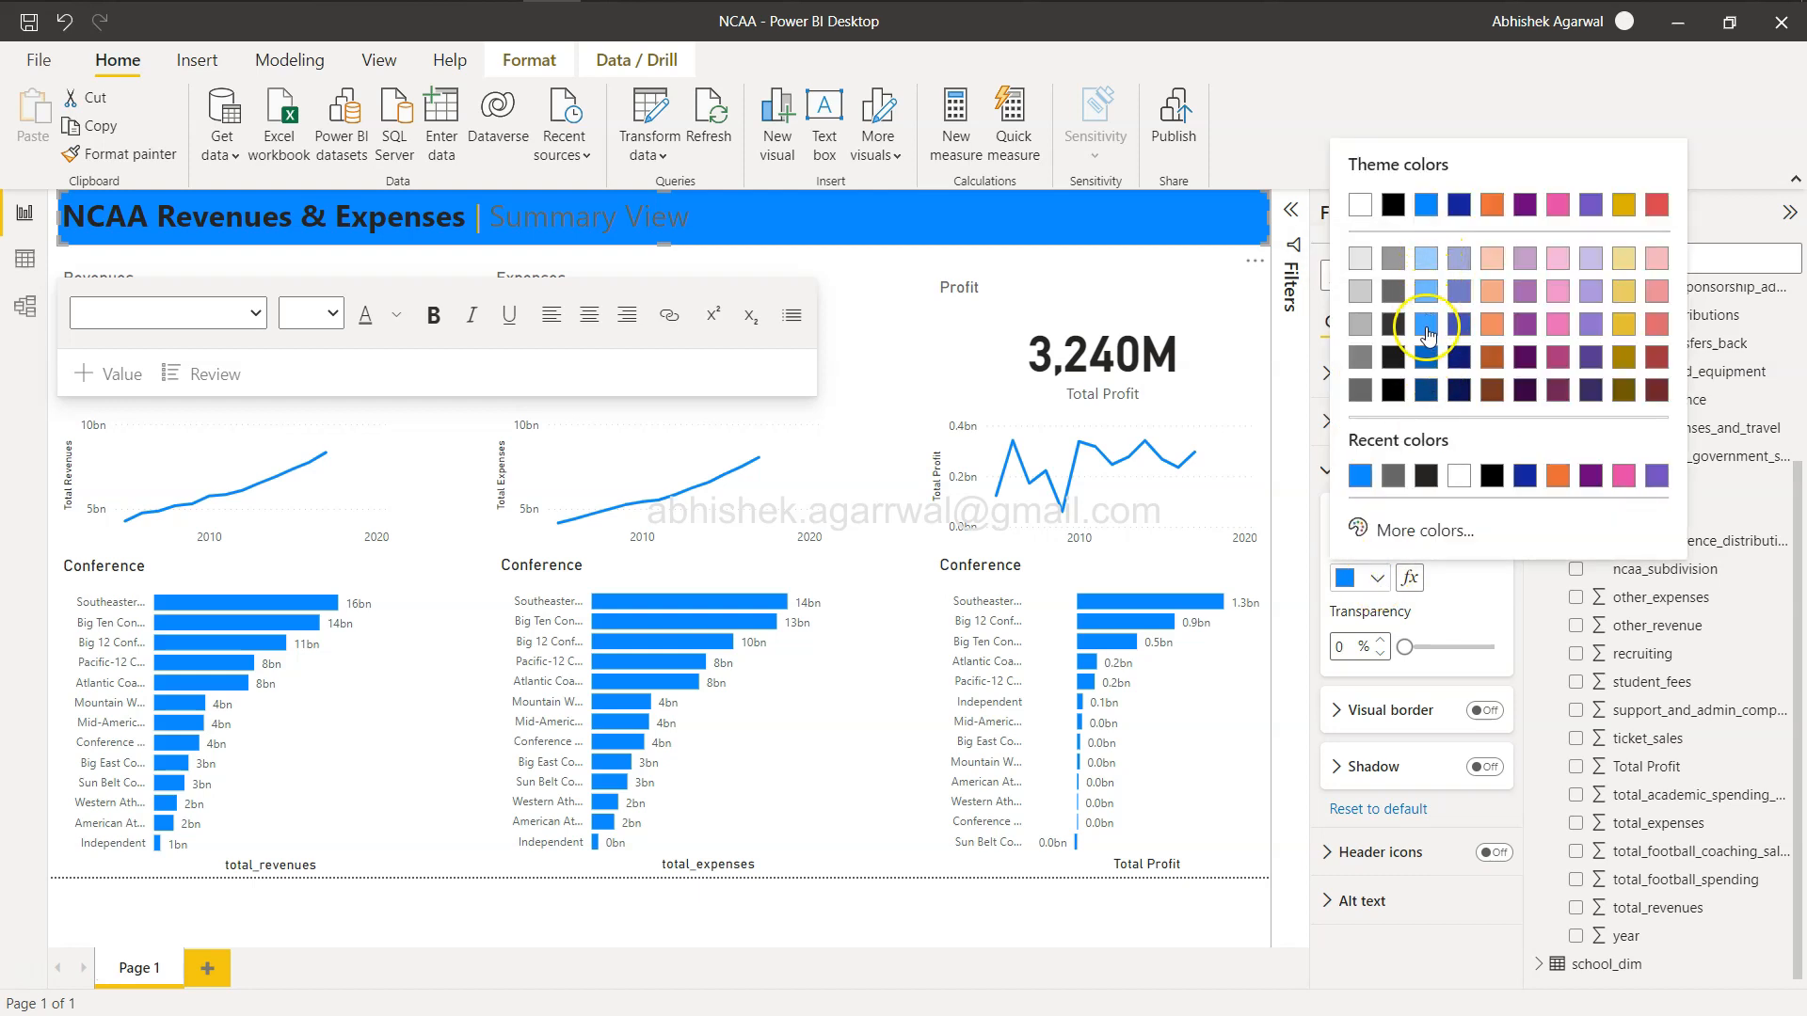
left_click(1427, 327)
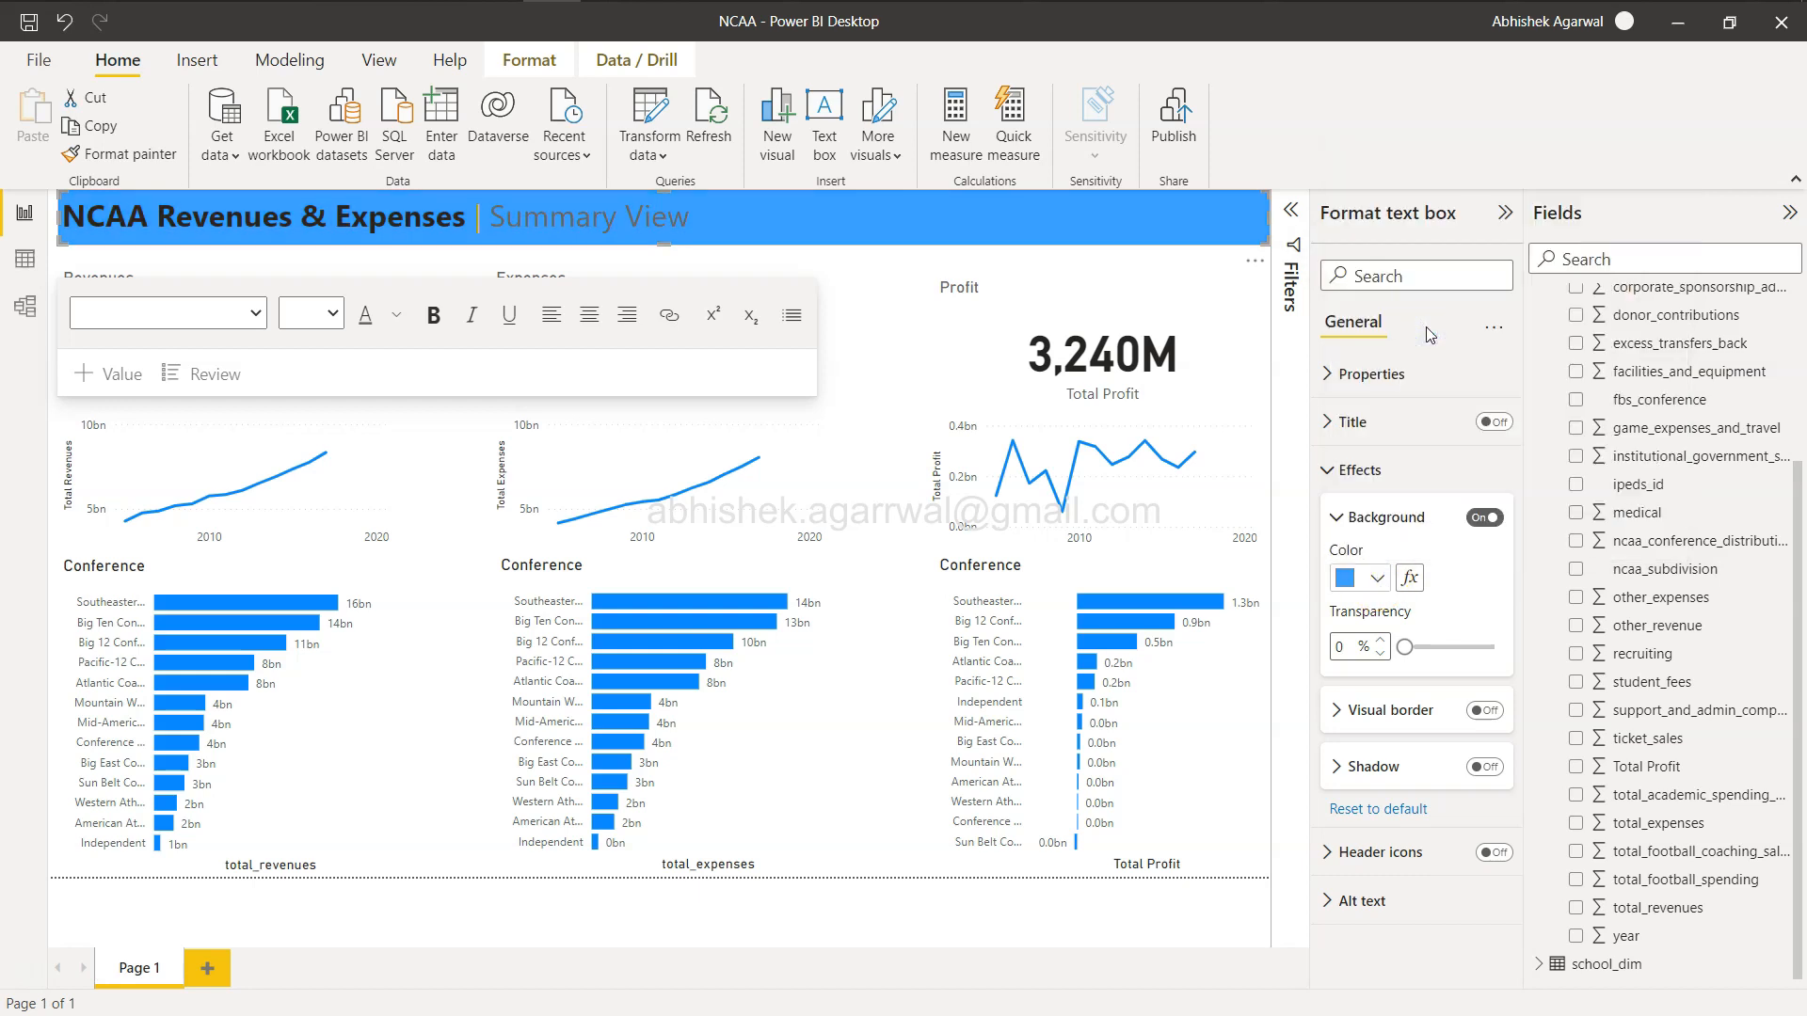
left_click(1377, 578)
left_click(1430, 295)
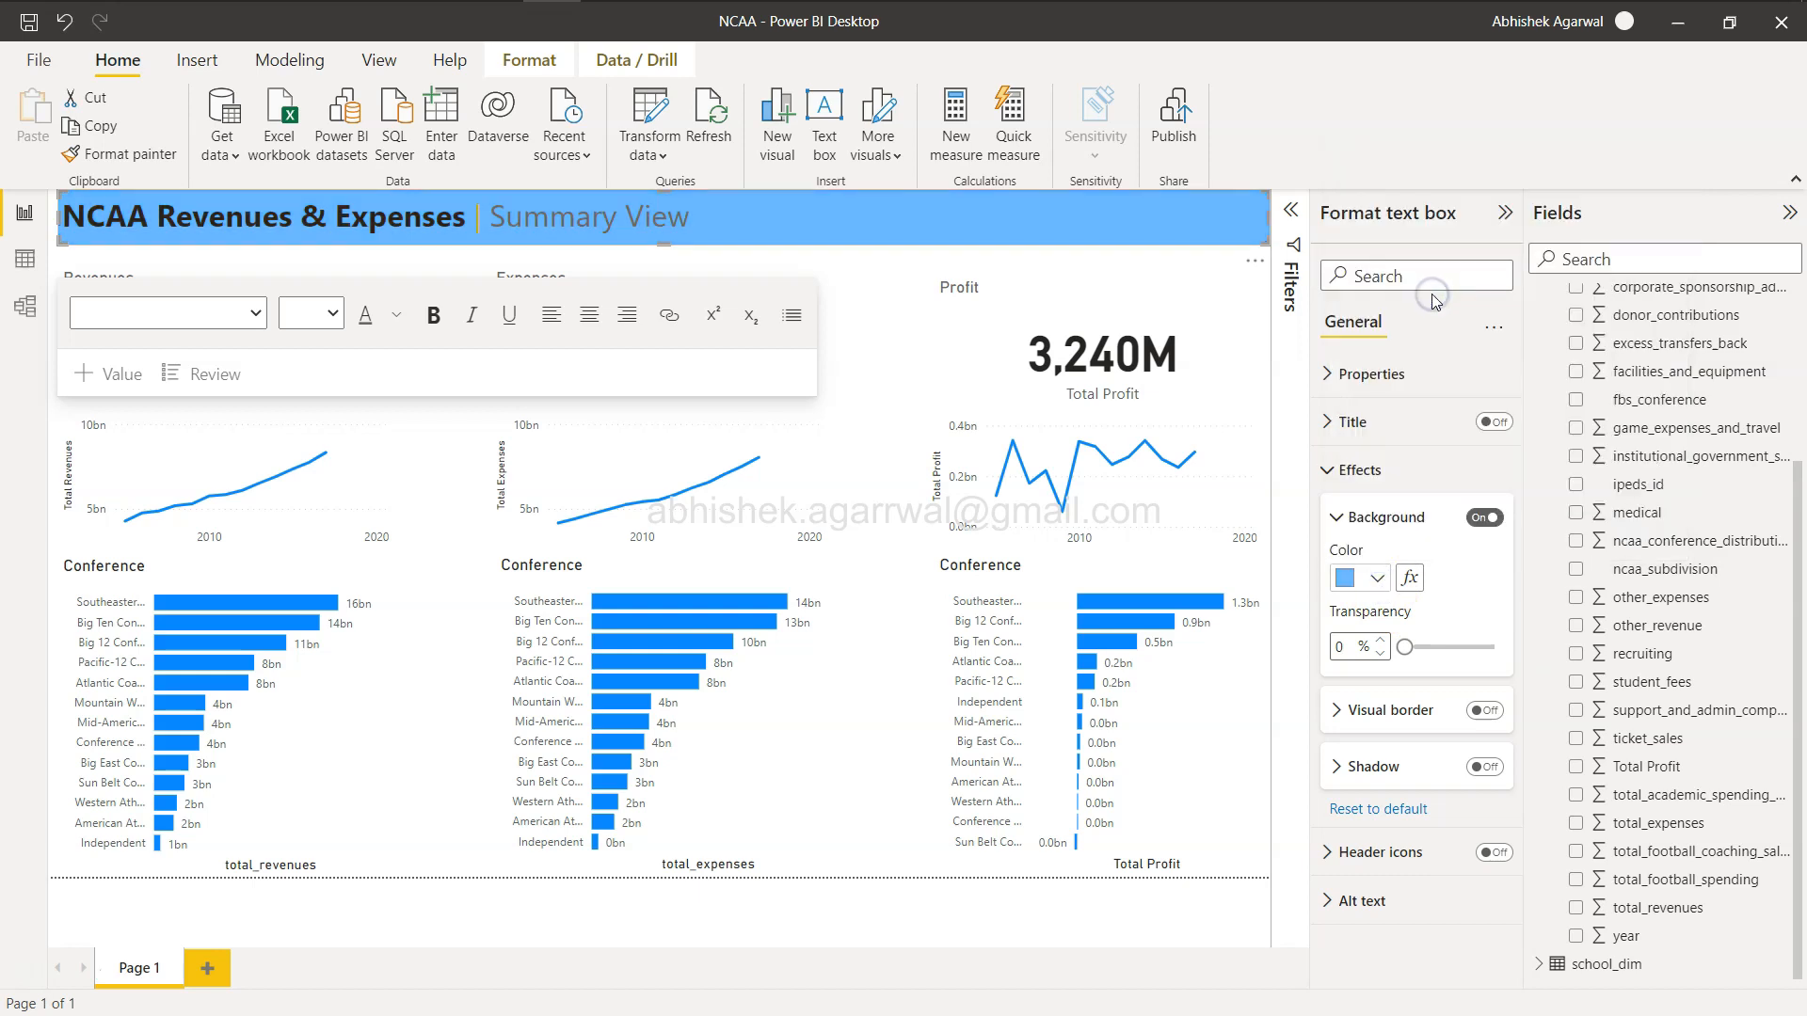
left_click(1377, 577)
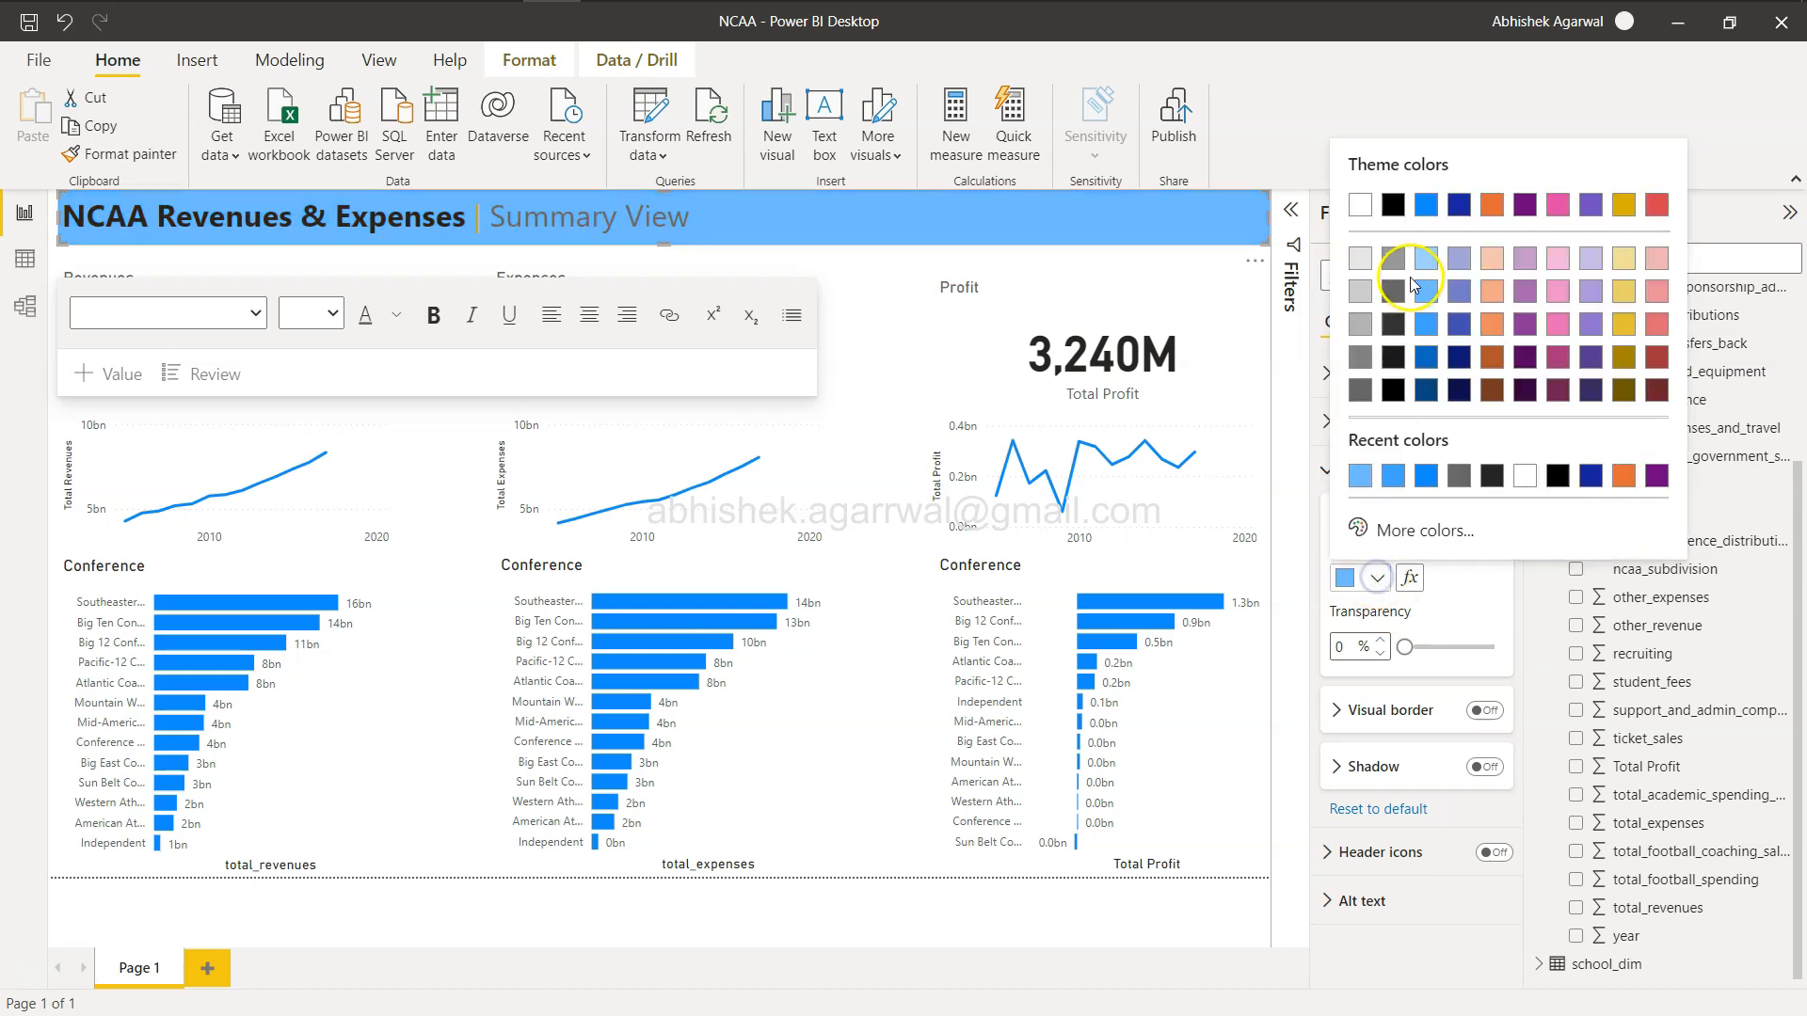
left_click(1426, 258)
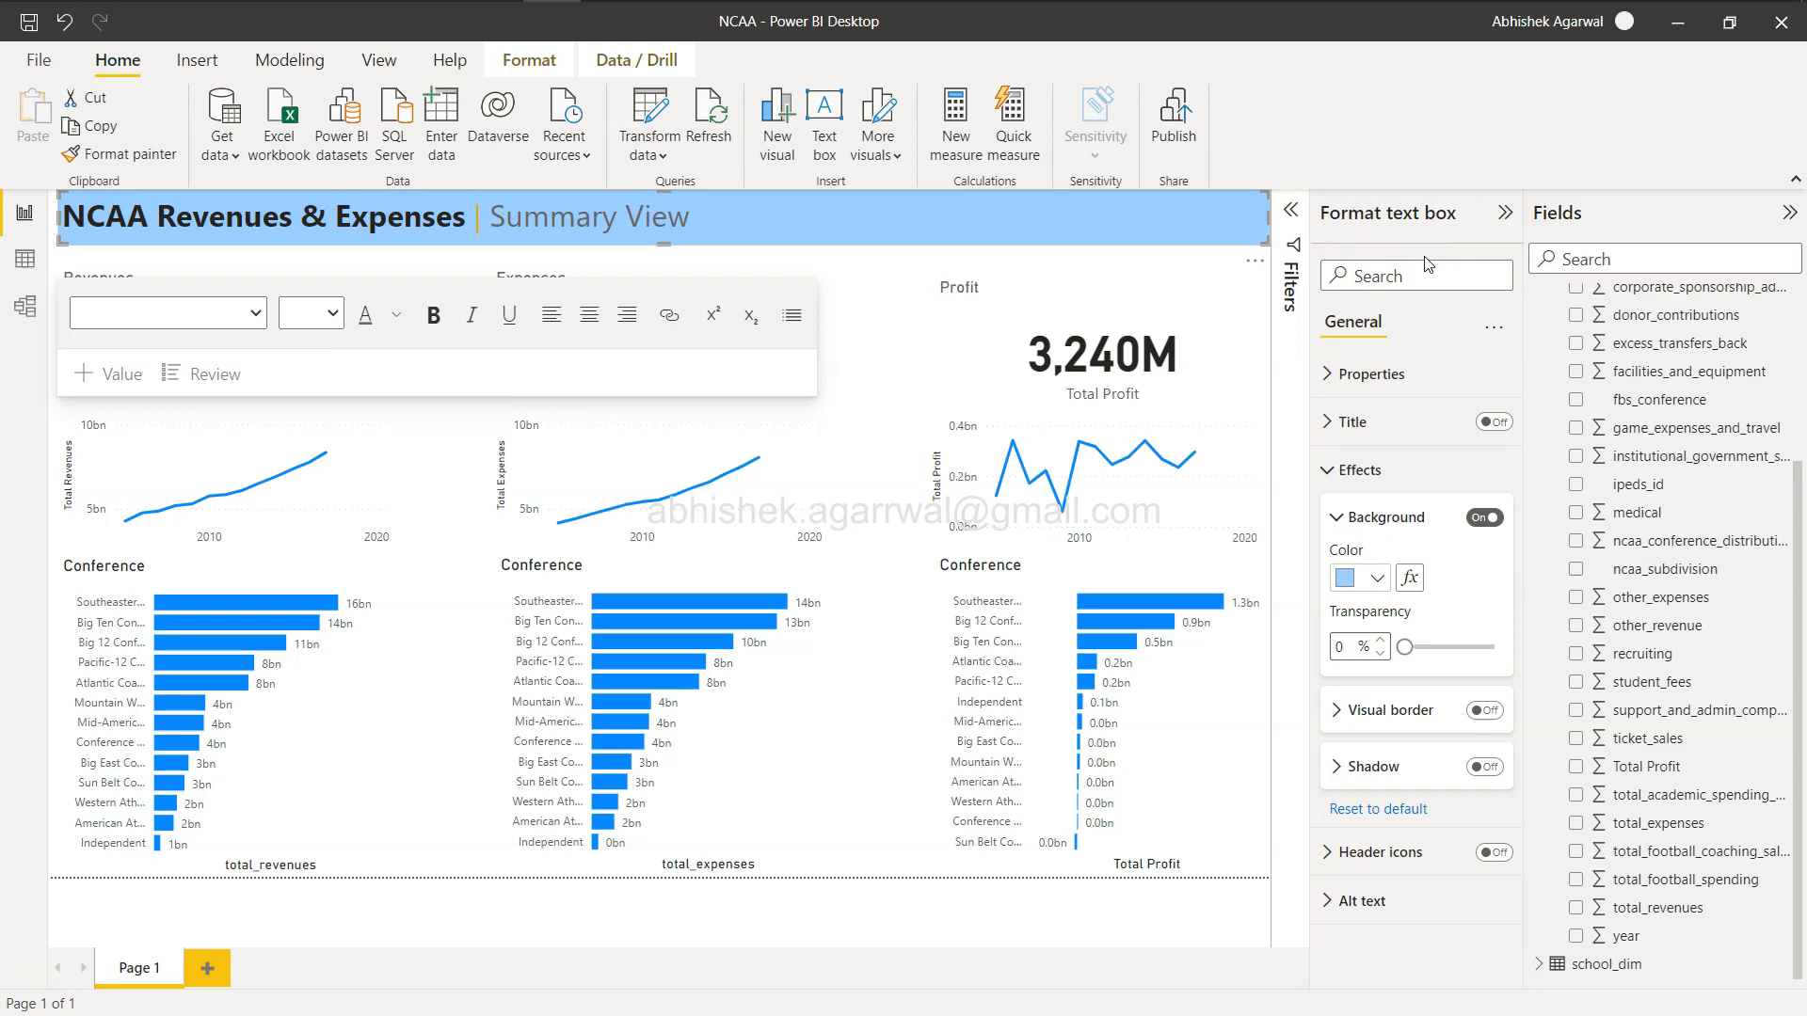
key("alt+Tab")
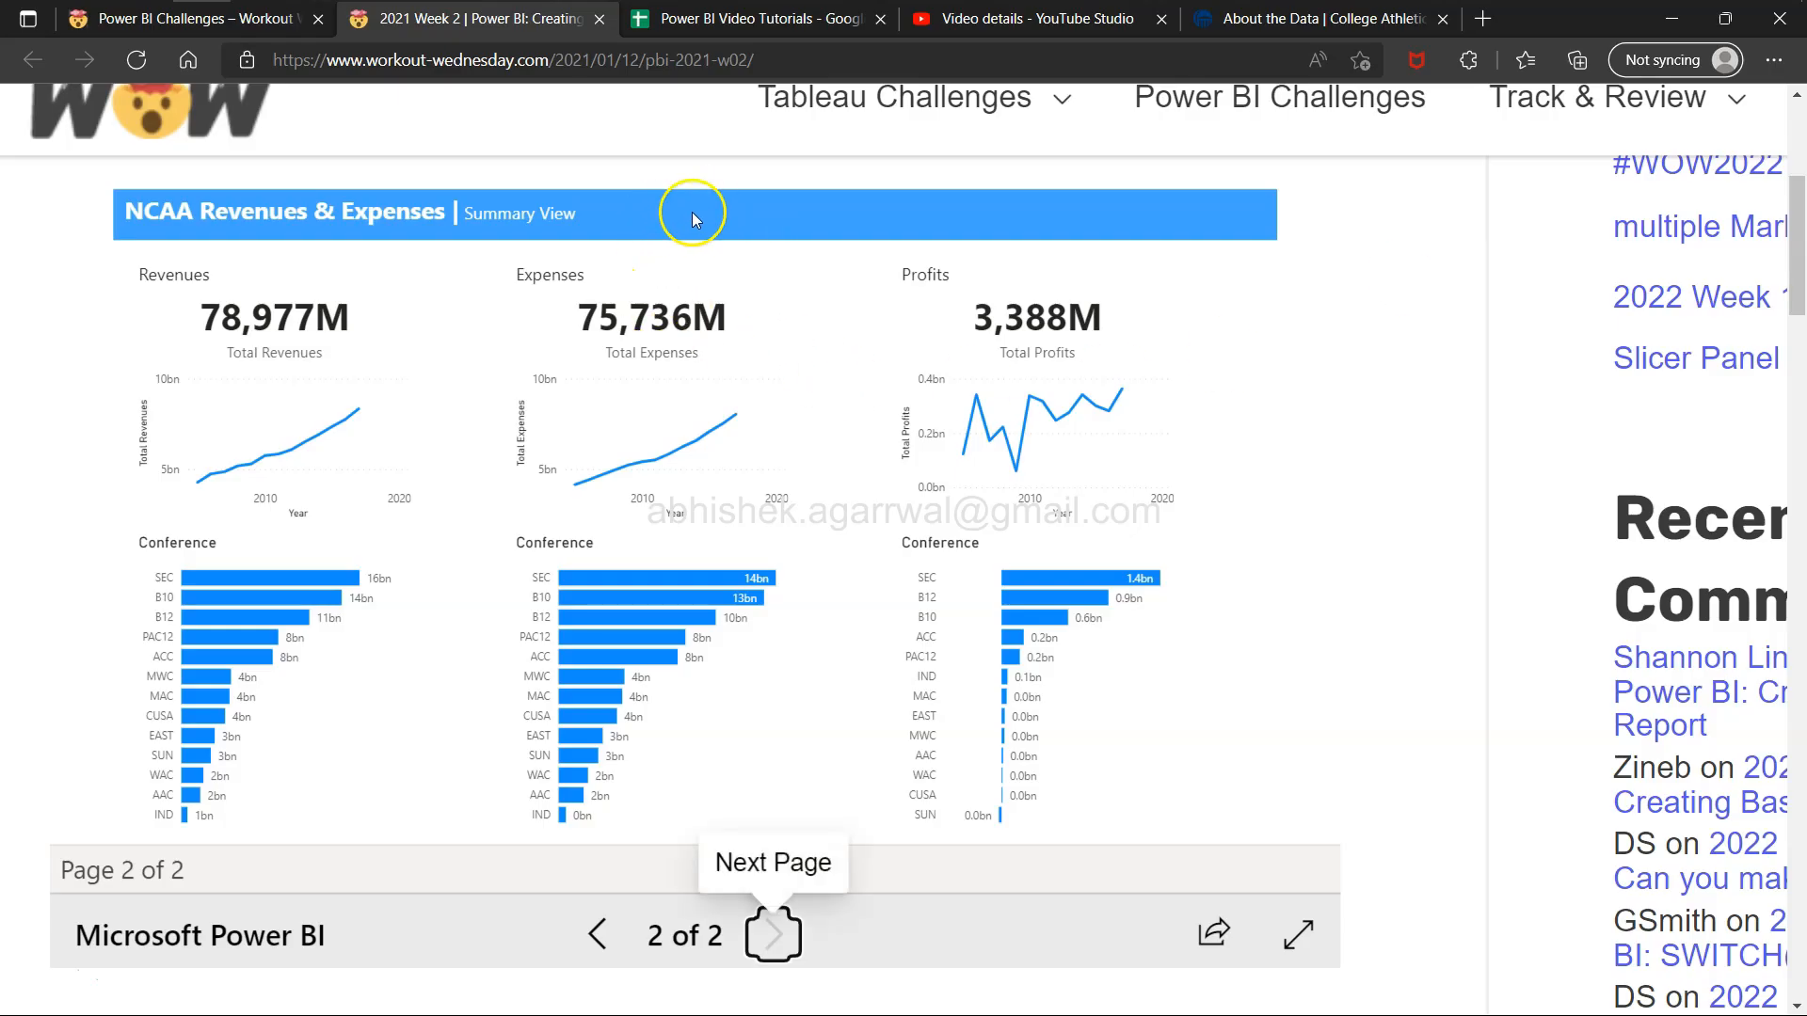
key("alt+Tab")
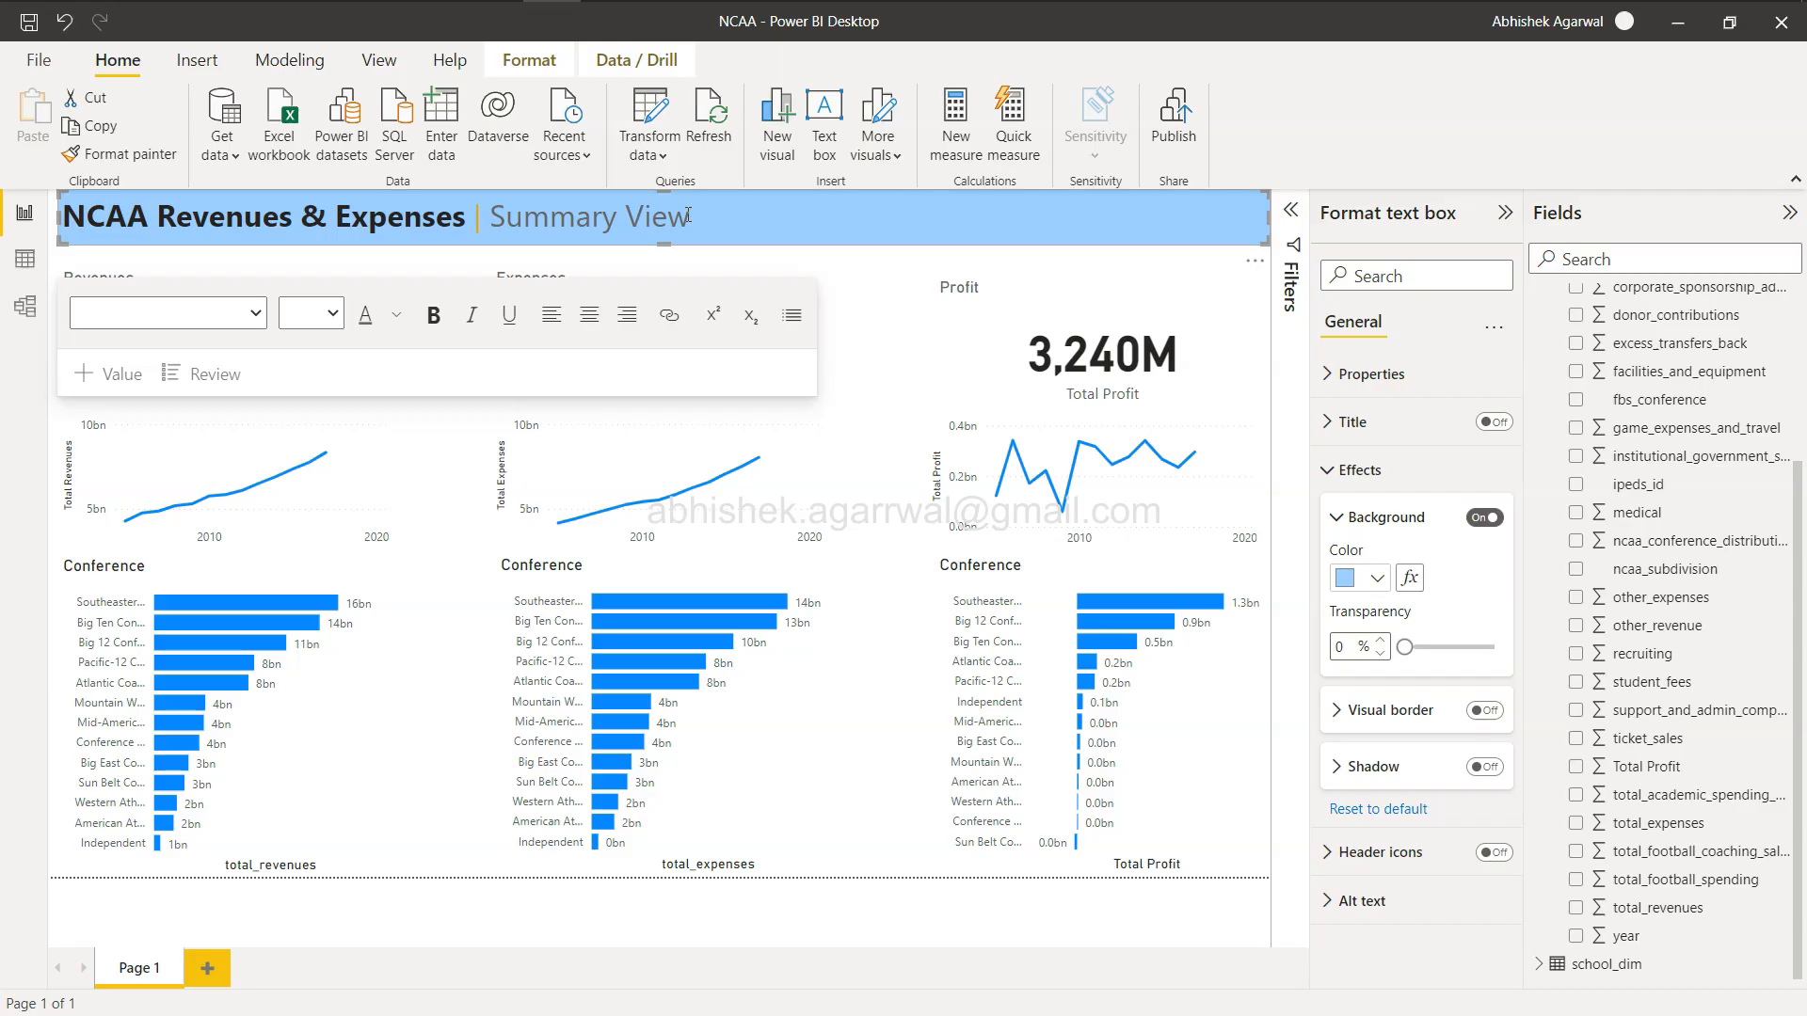
left_click(1379, 578)
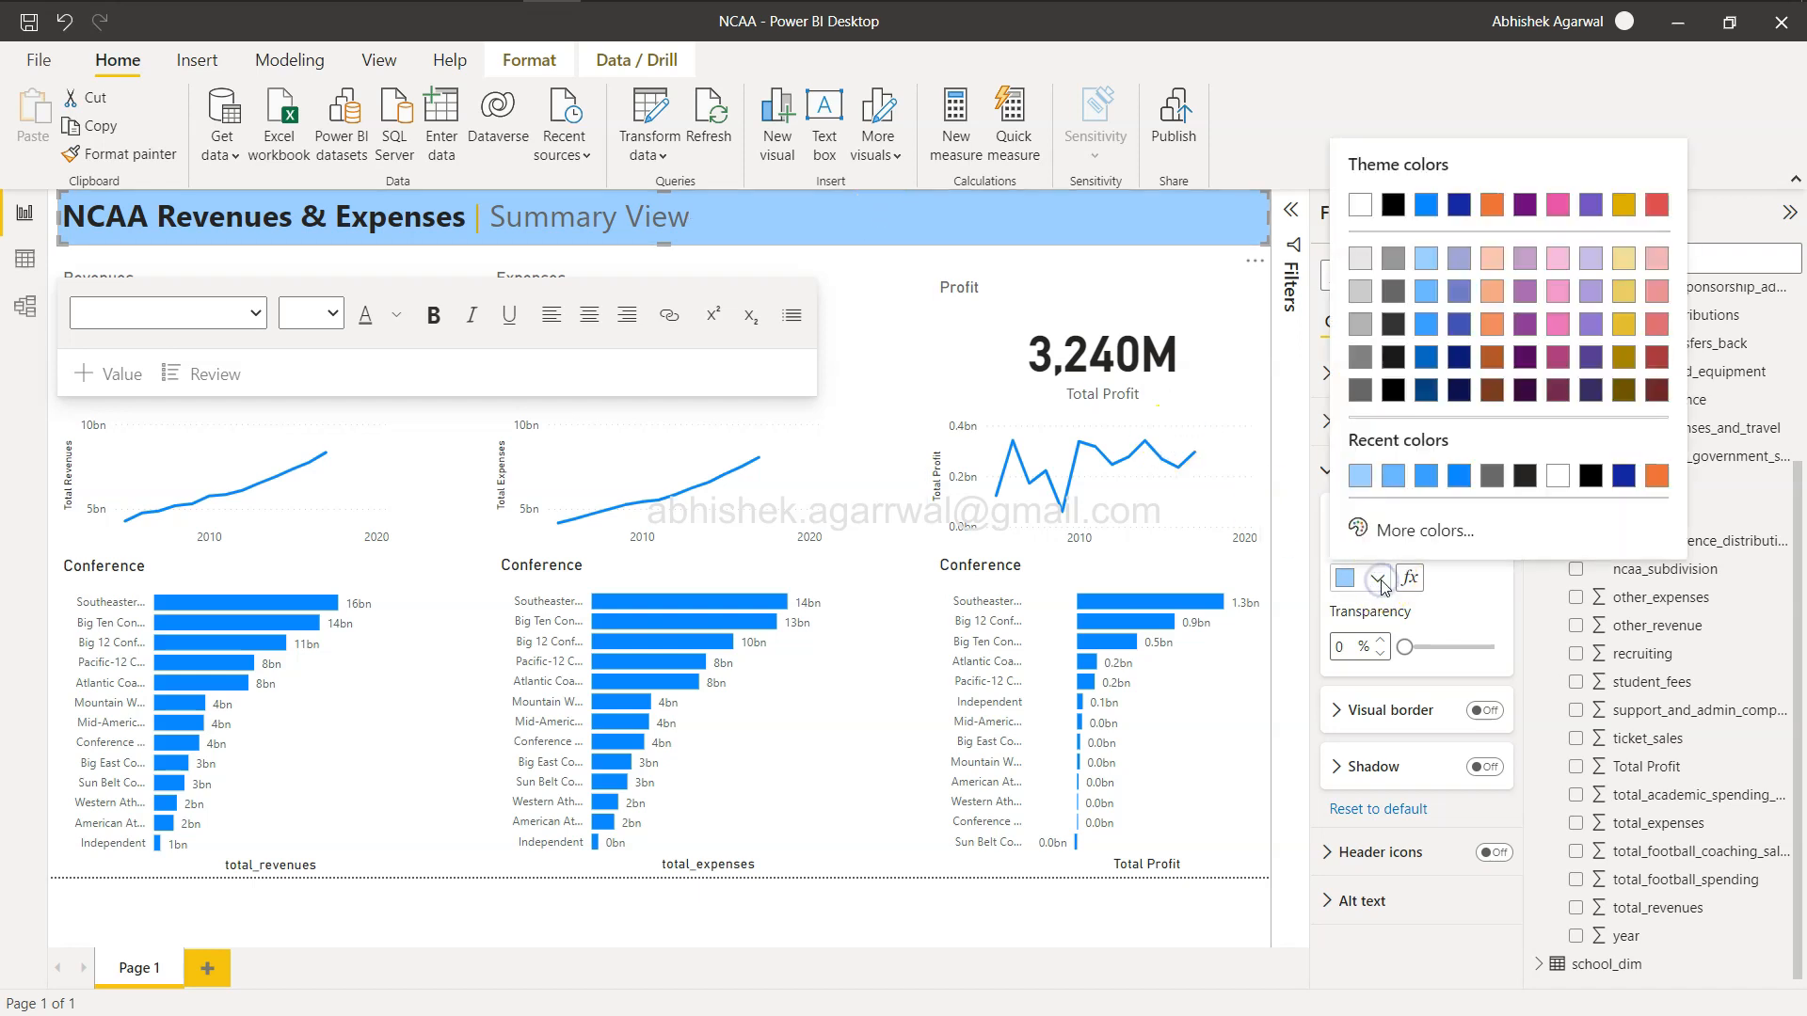
left_click(1429, 481)
left_click(1377, 578)
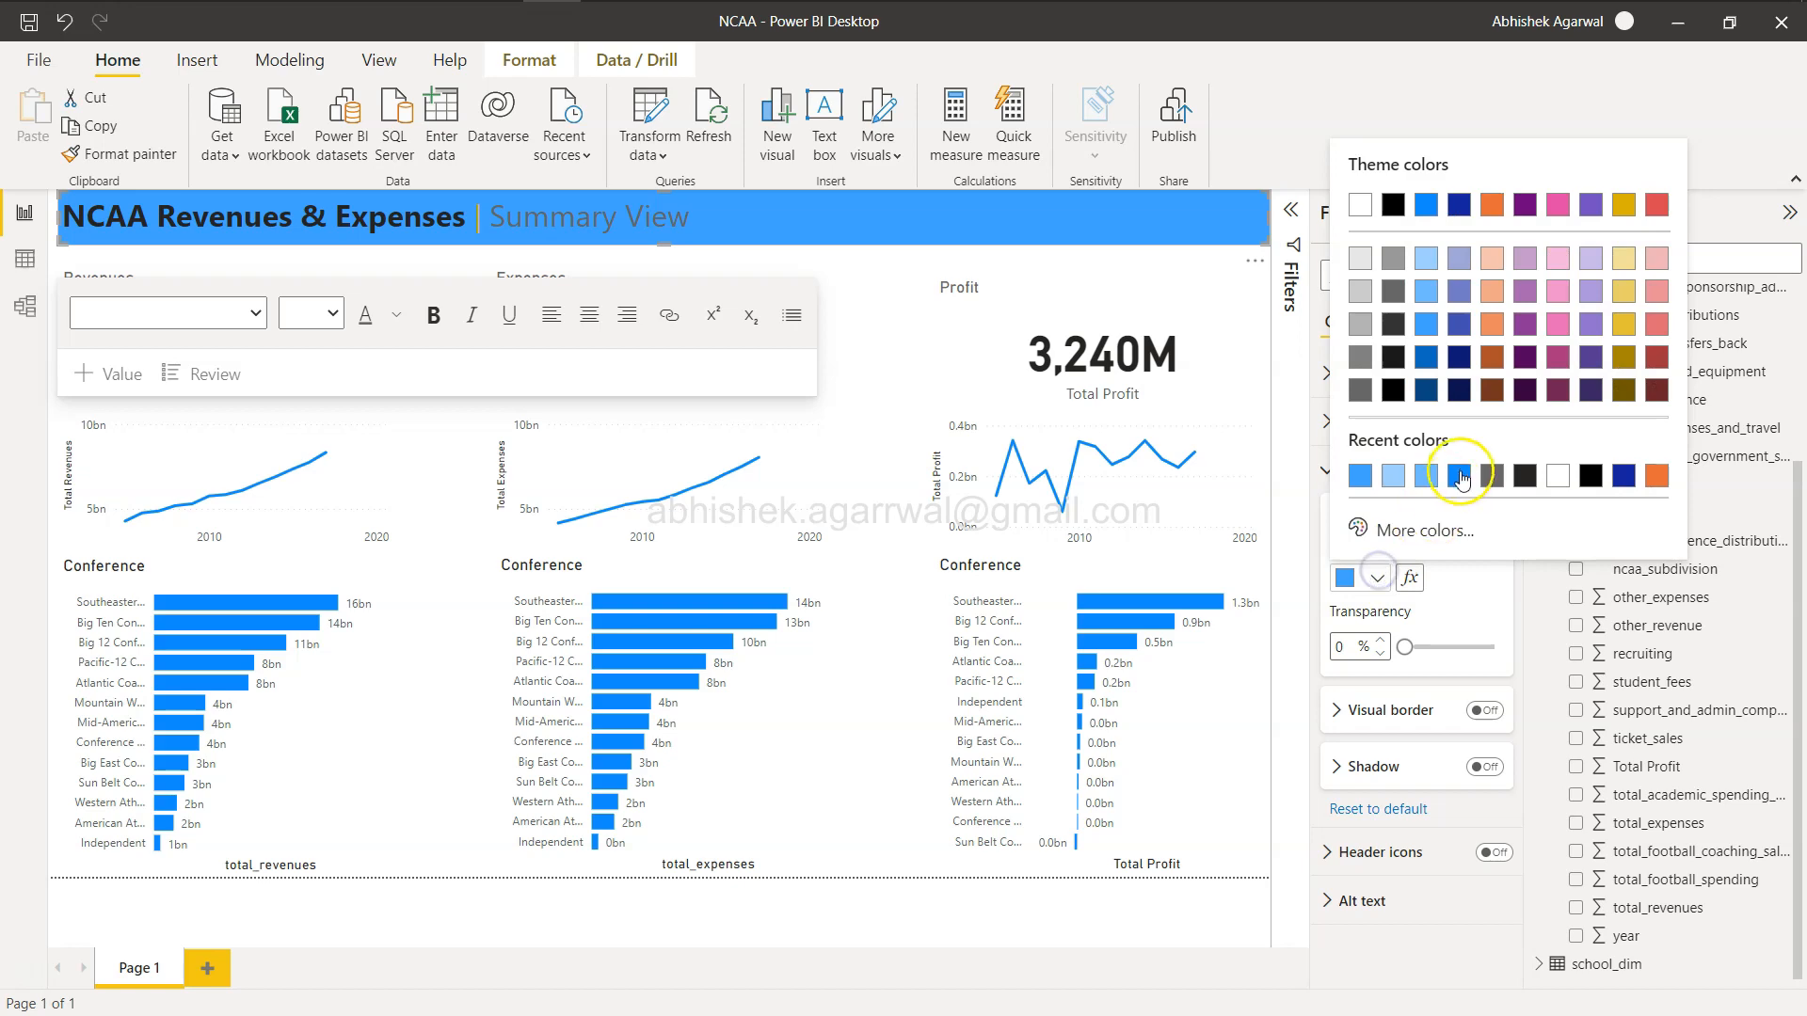
left_click(1466, 476)
Compare with the reference and set the header text colour to white.
key("alt+Tab")
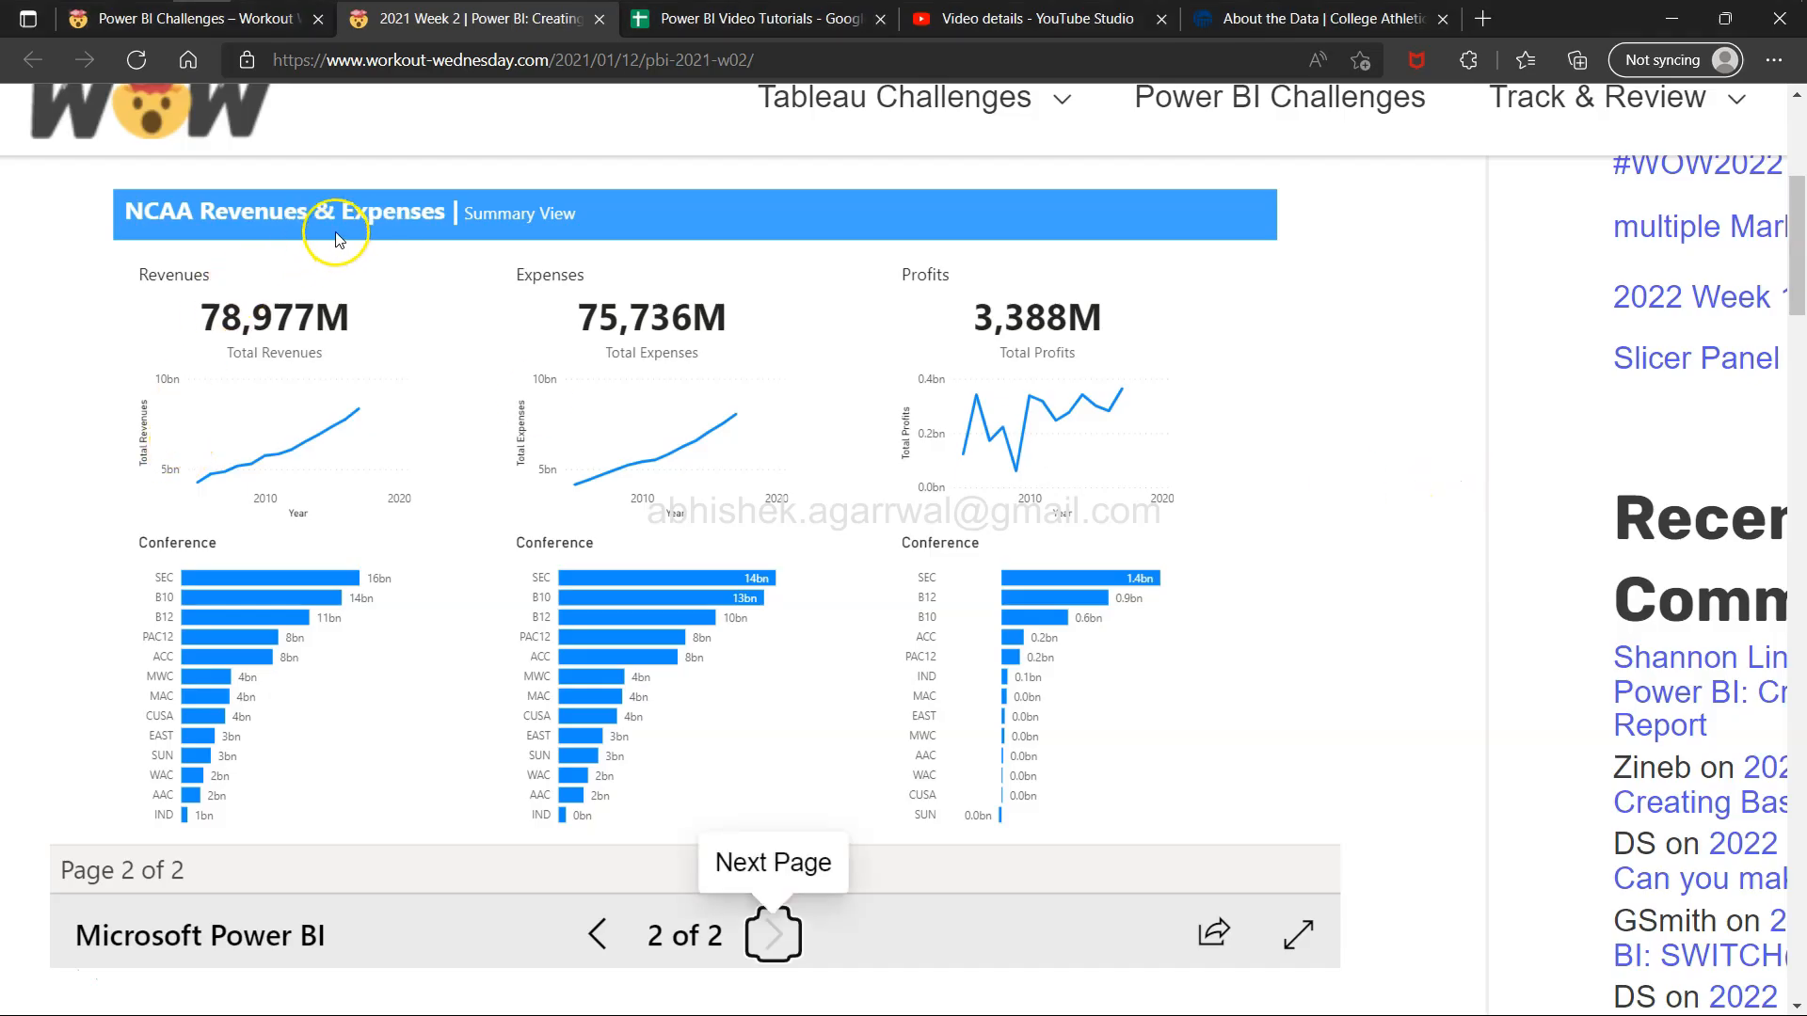
key("alt+Tab")
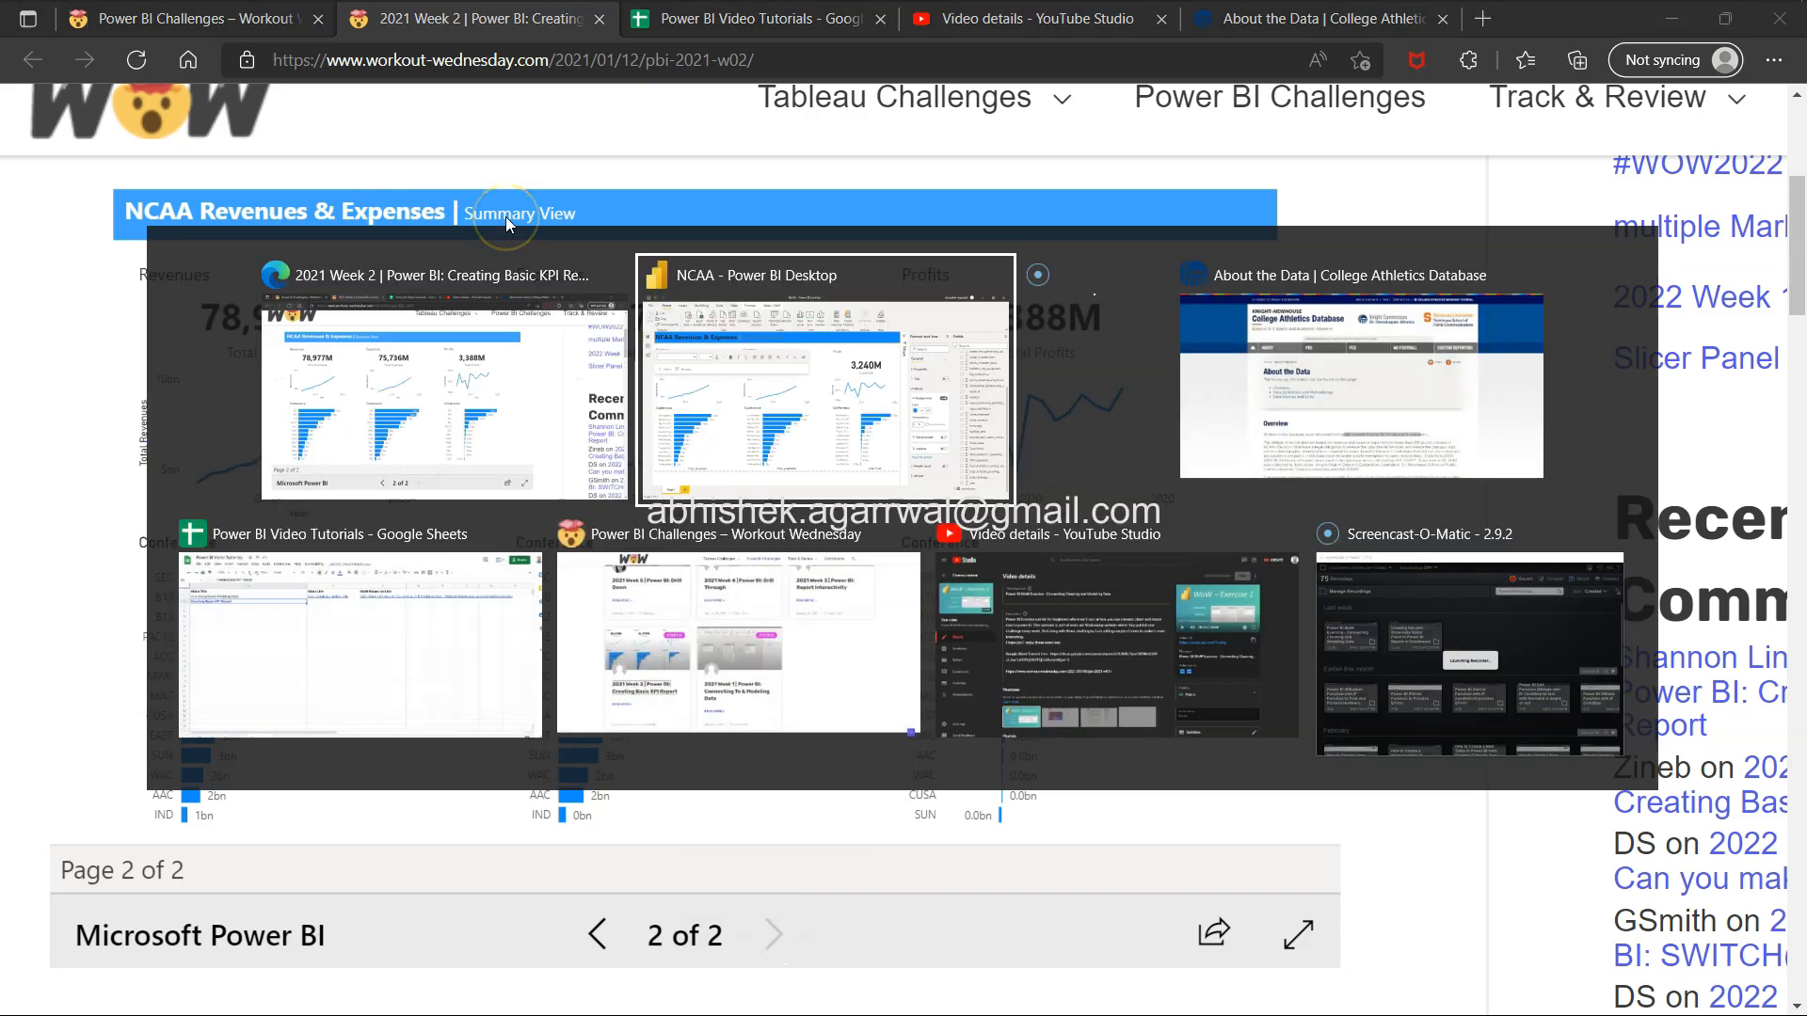
left_click(494, 204)
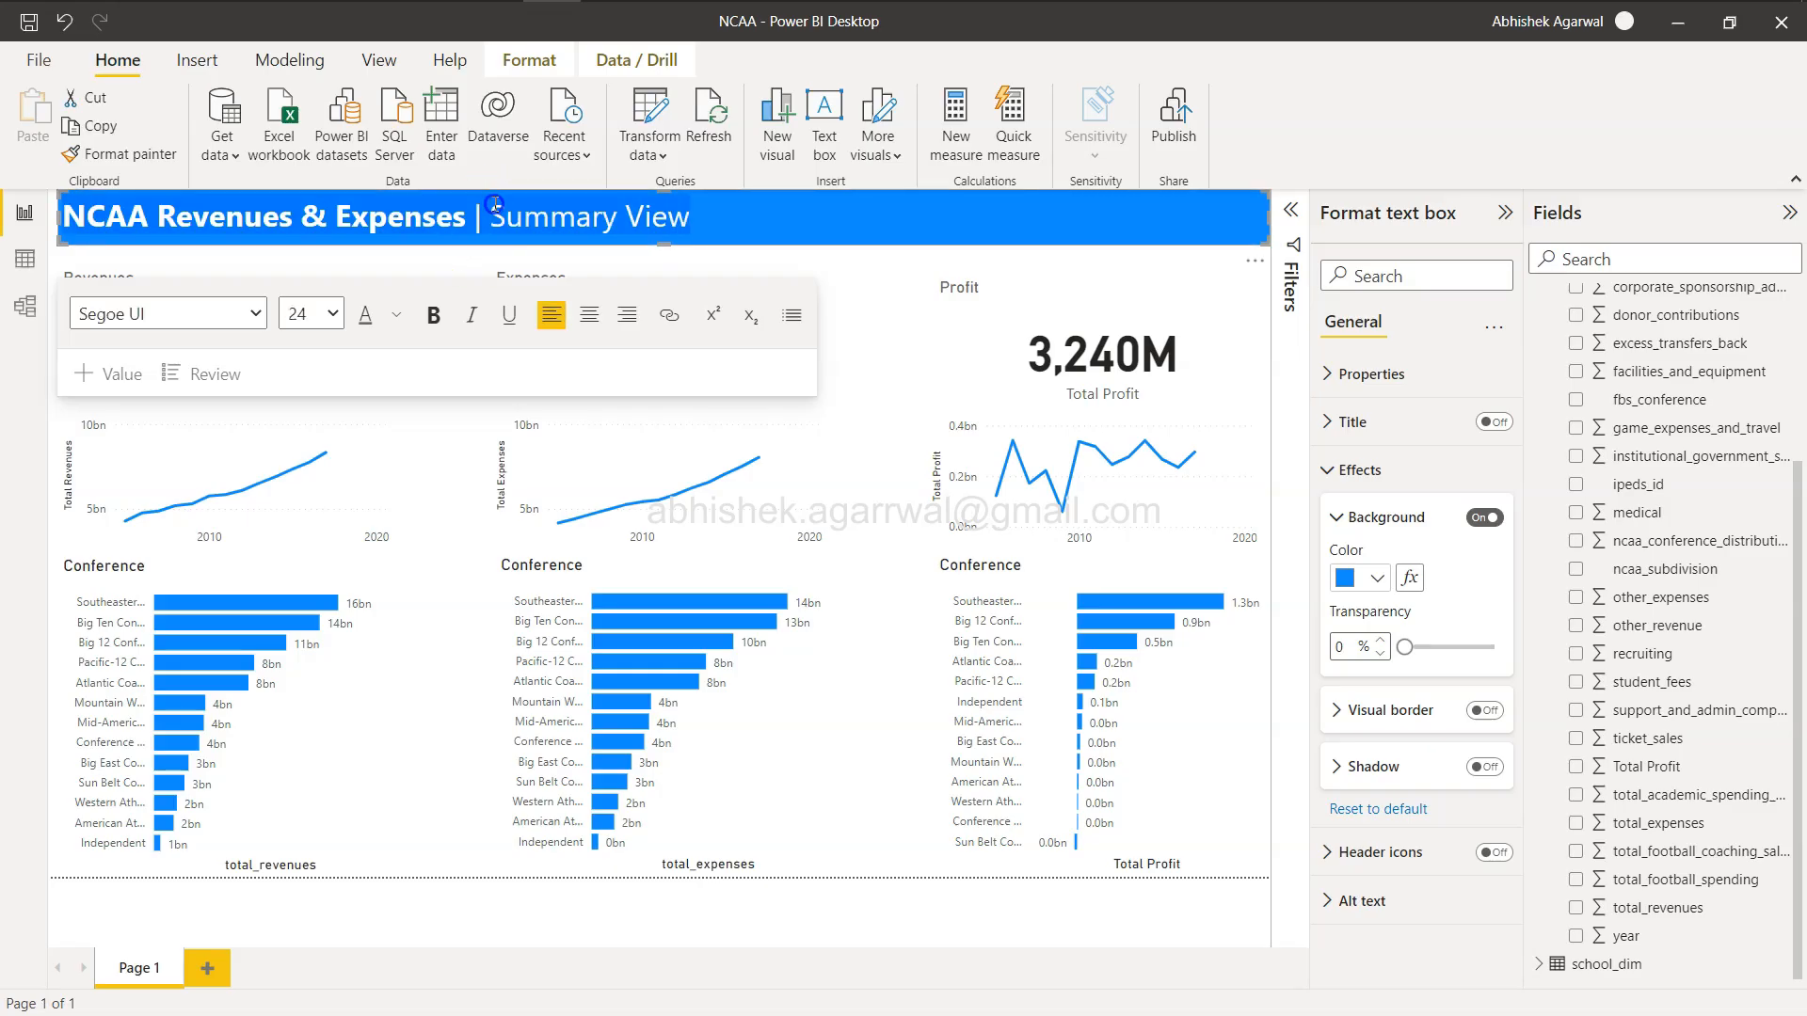
left_click(397, 315)
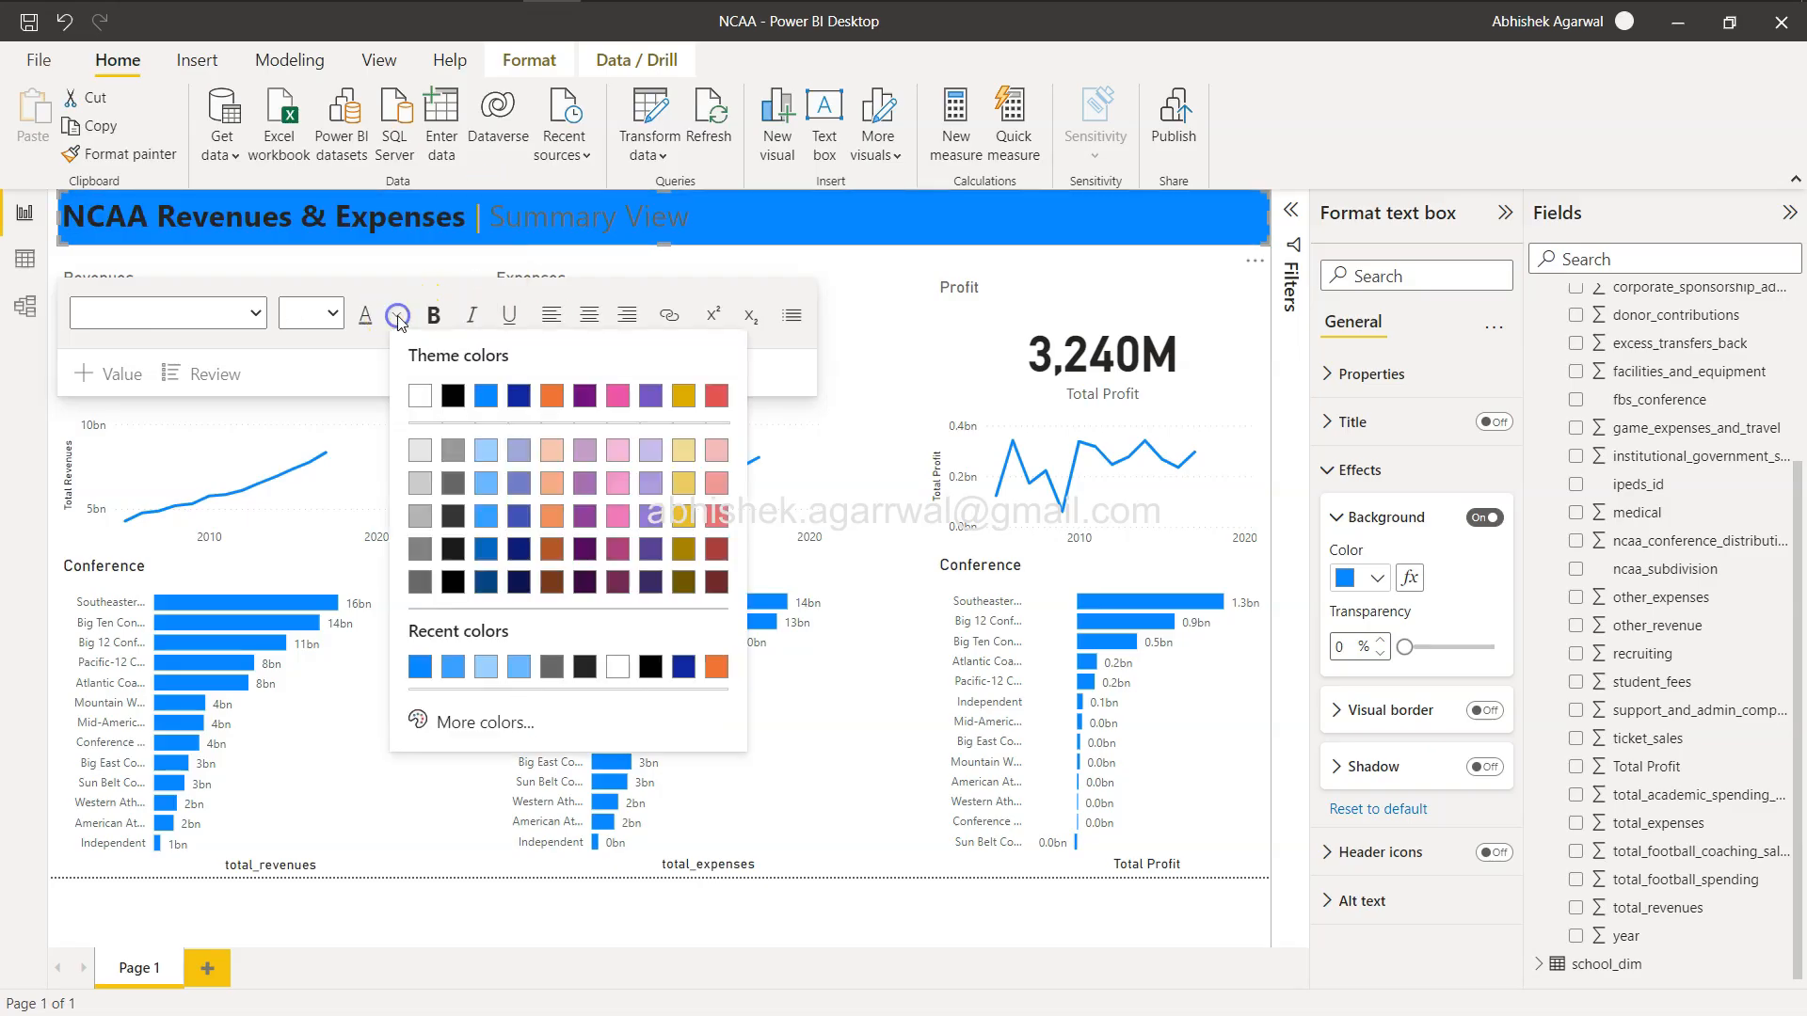
left_click(415, 388)
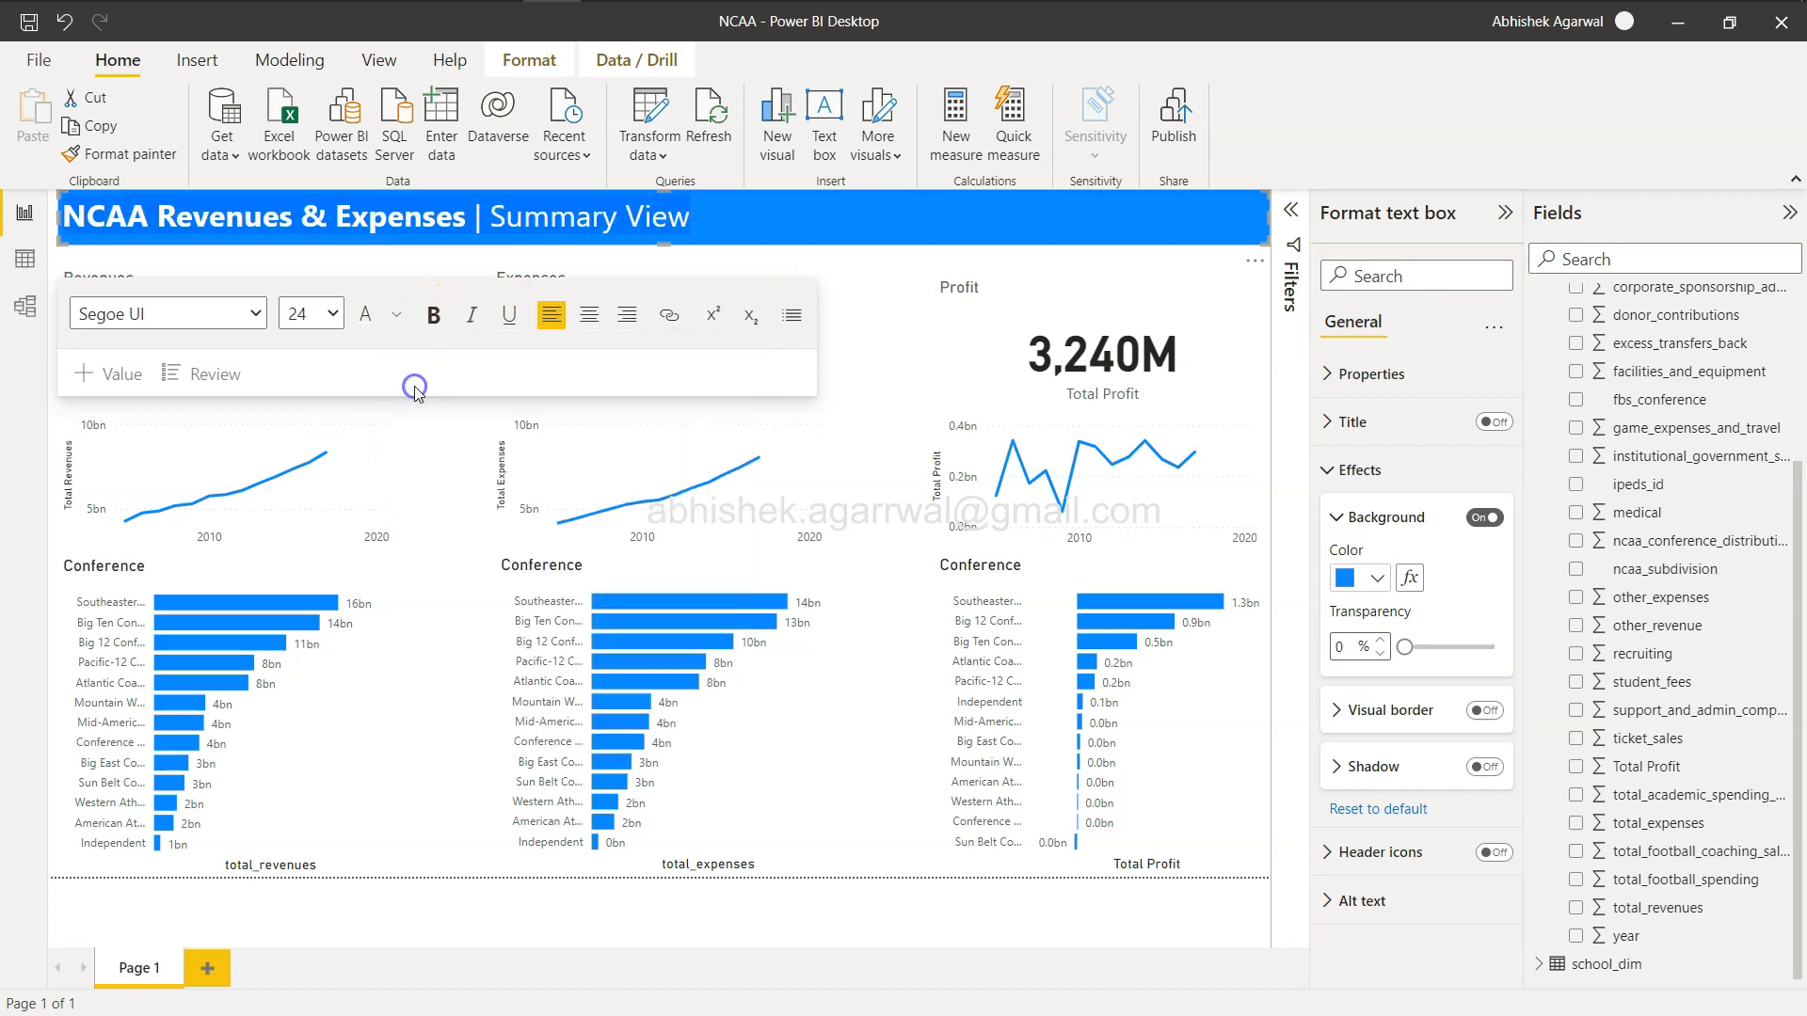
left_click(1280, 426)
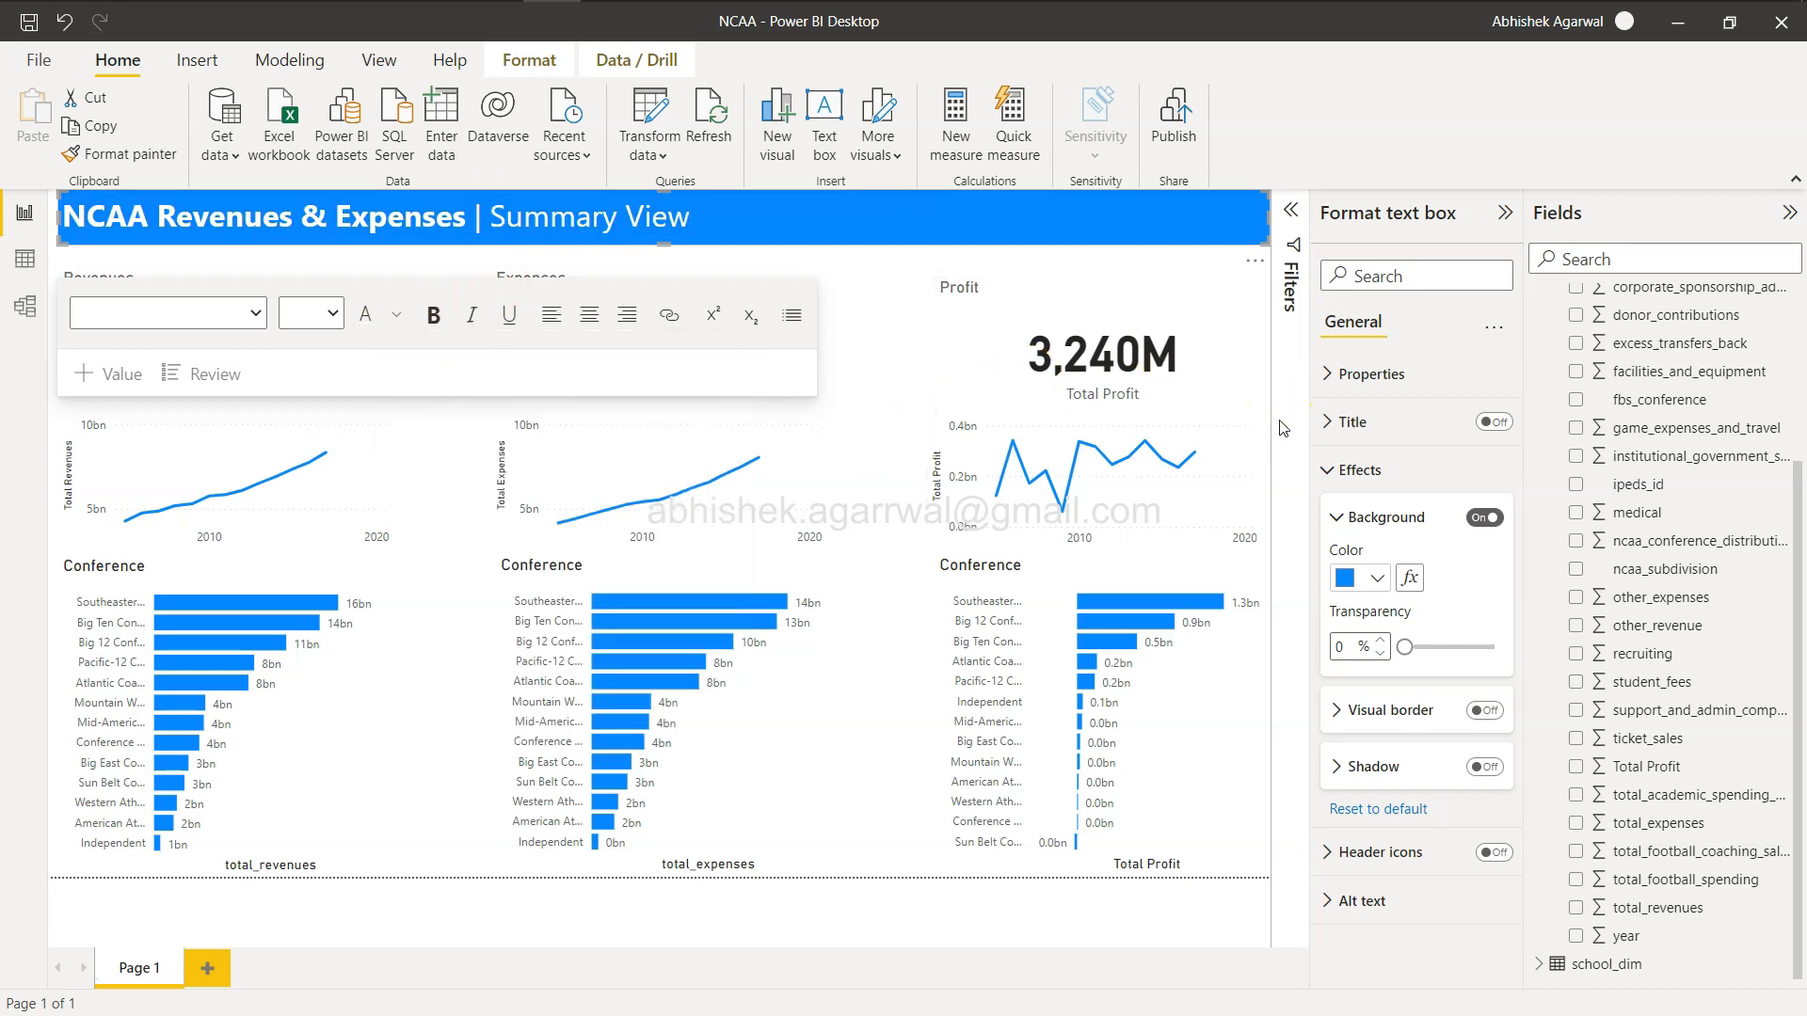
left_click(912, 318)
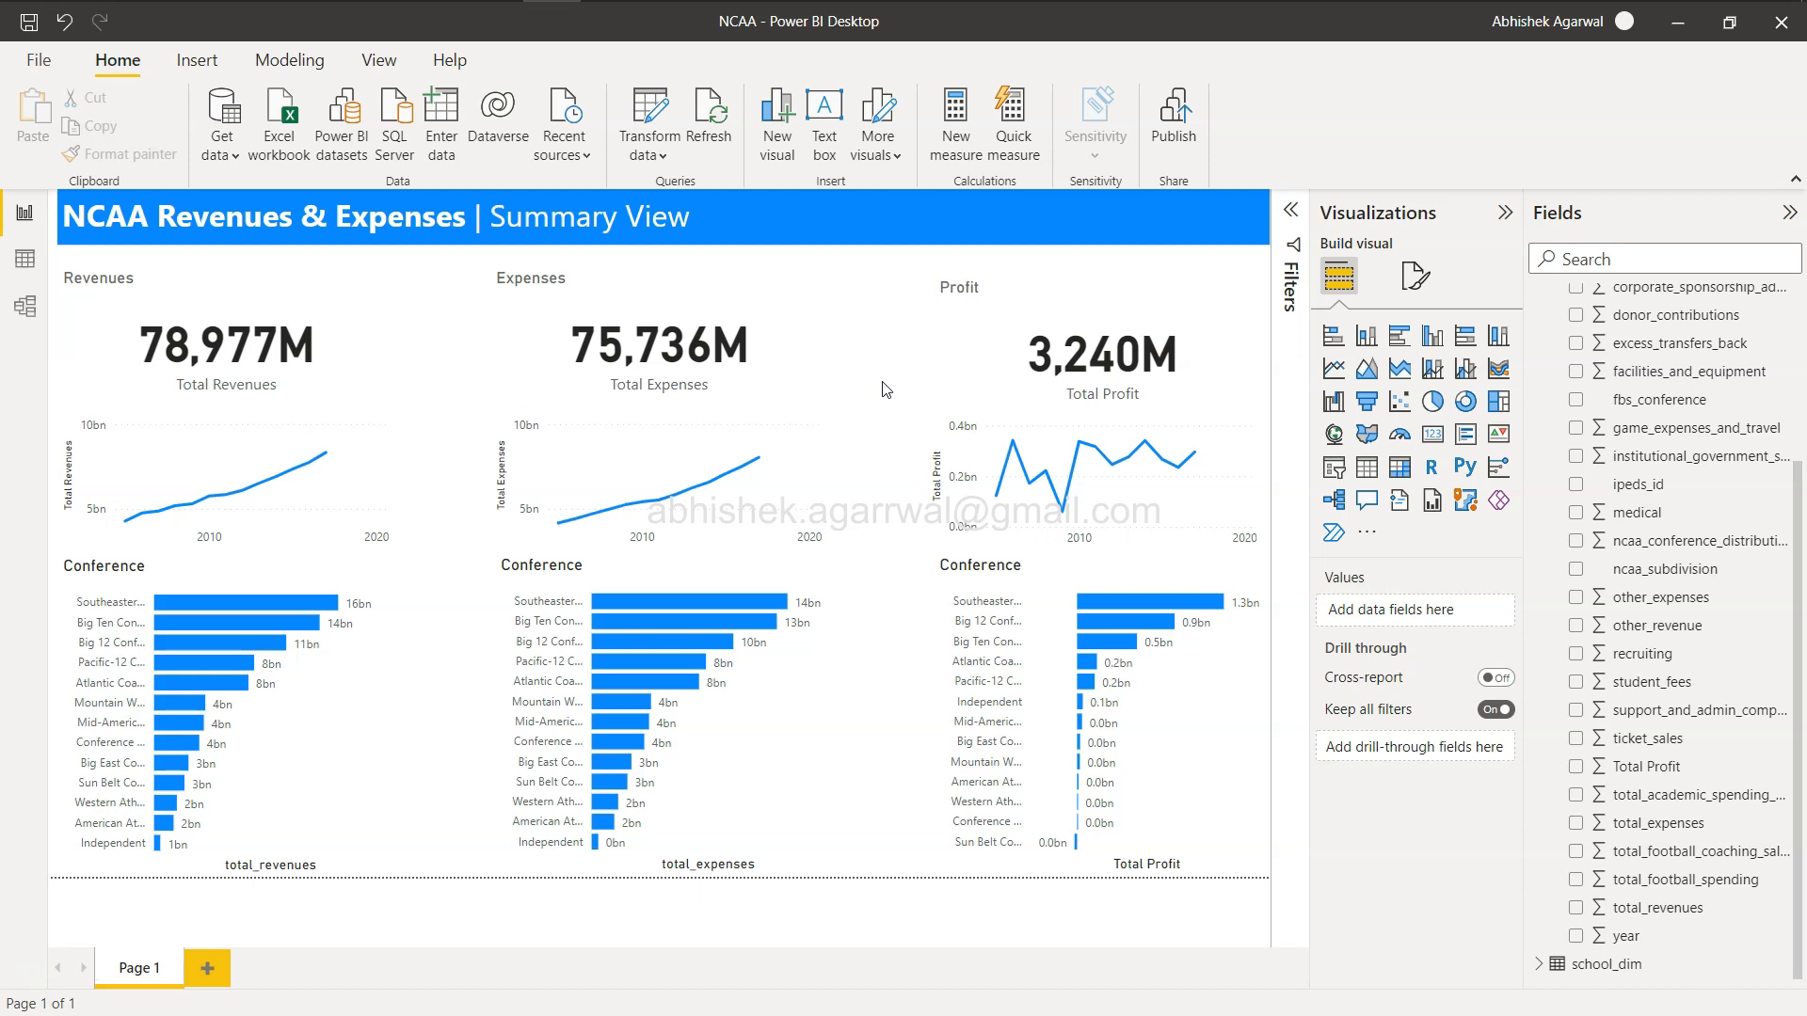
Add a slicer visual using the school field from school_dim.
scroll(1575, 414, "up", 3)
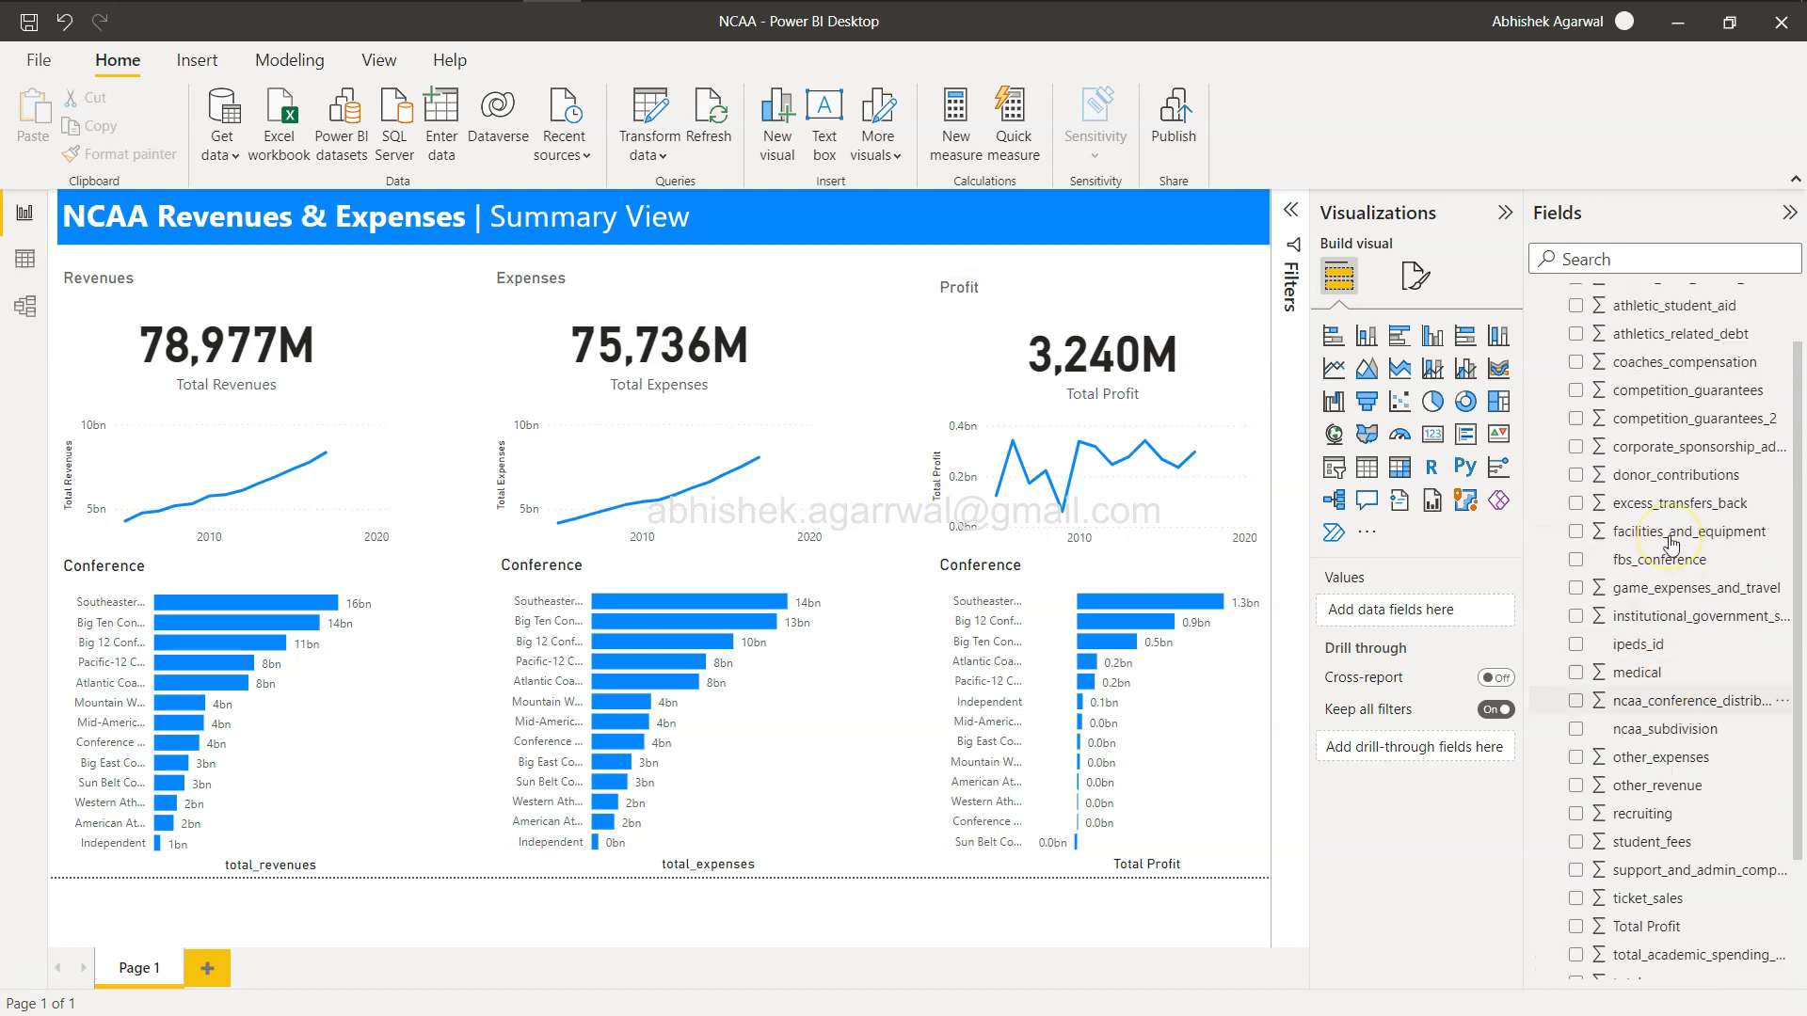
left_click(1541, 329)
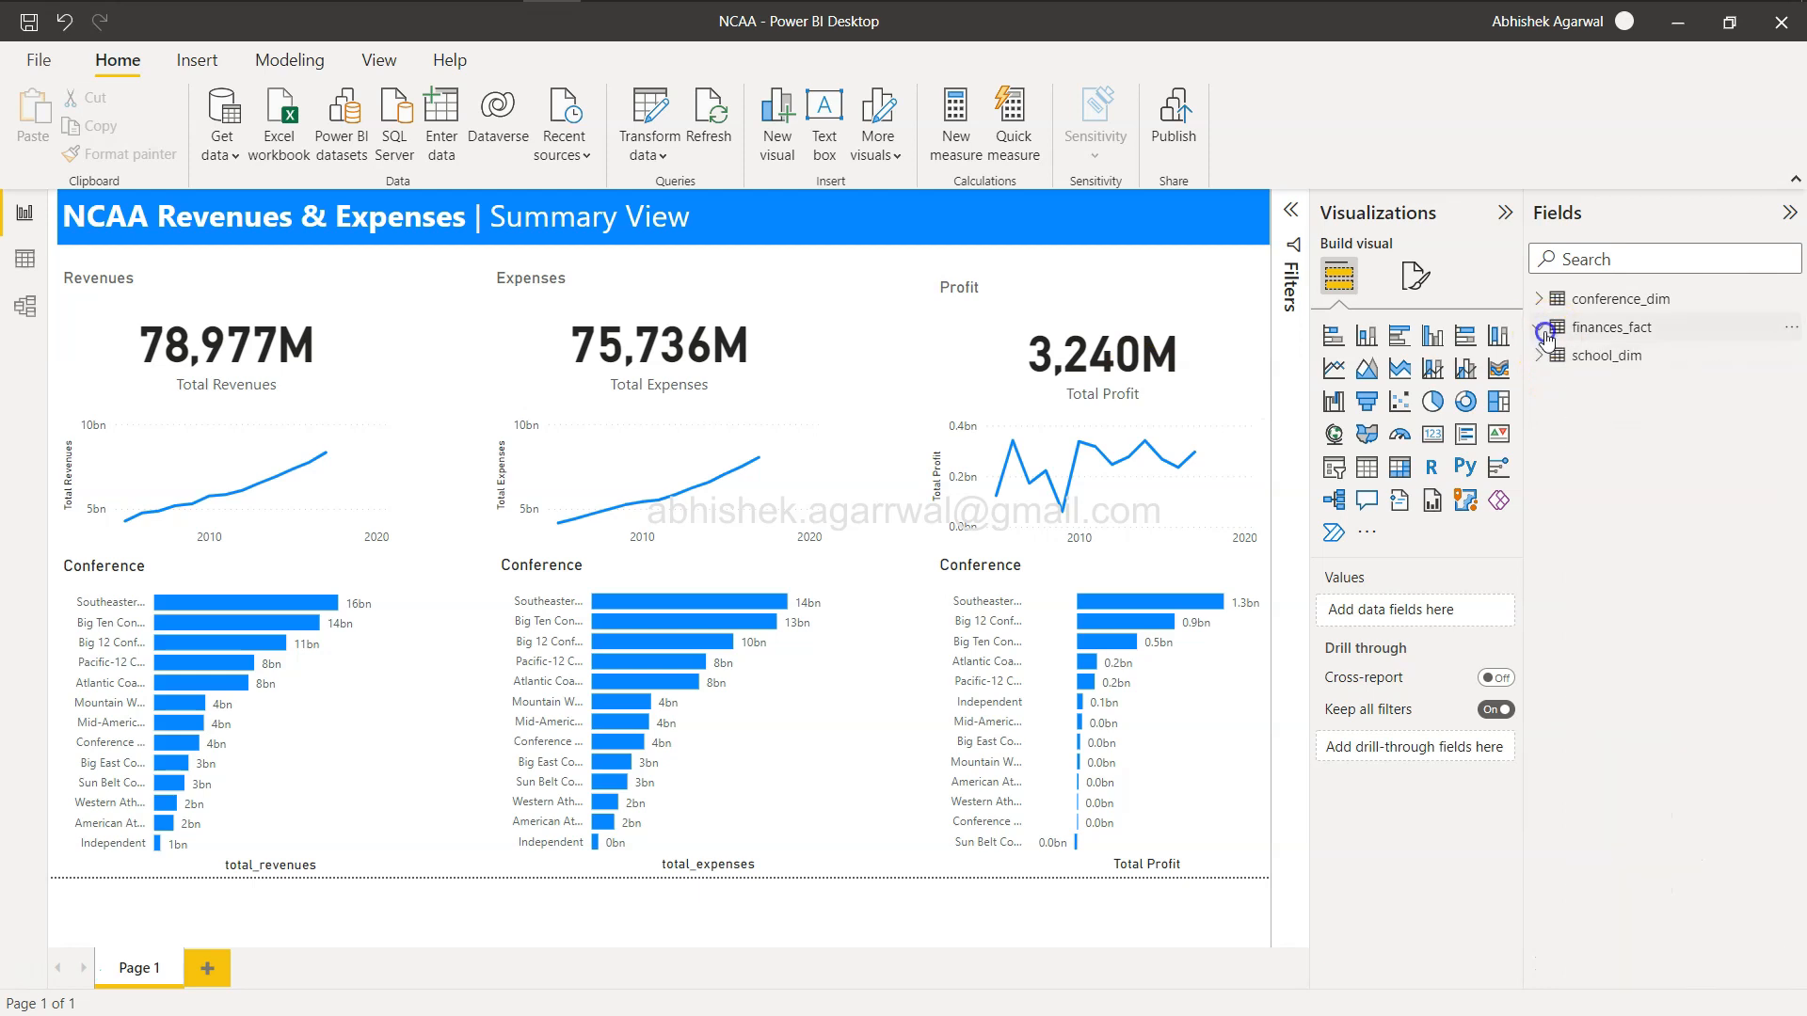
left_click(1553, 362)
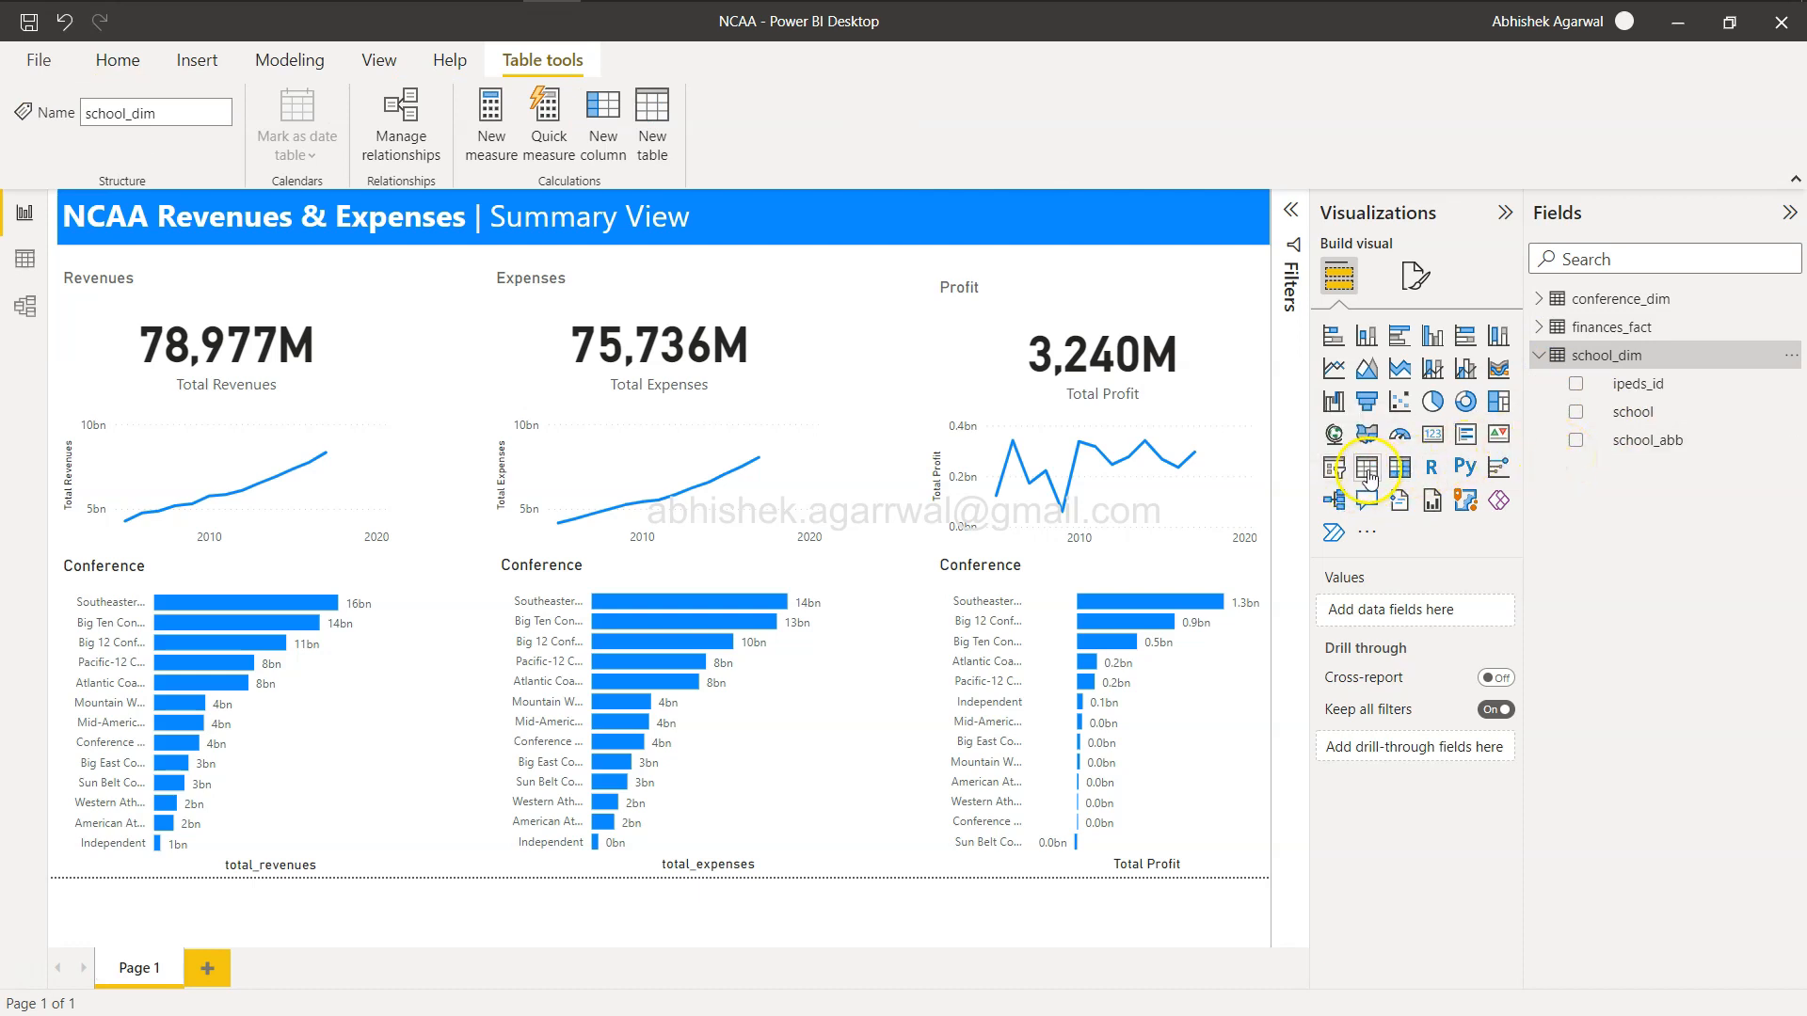
left_click(1335, 468)
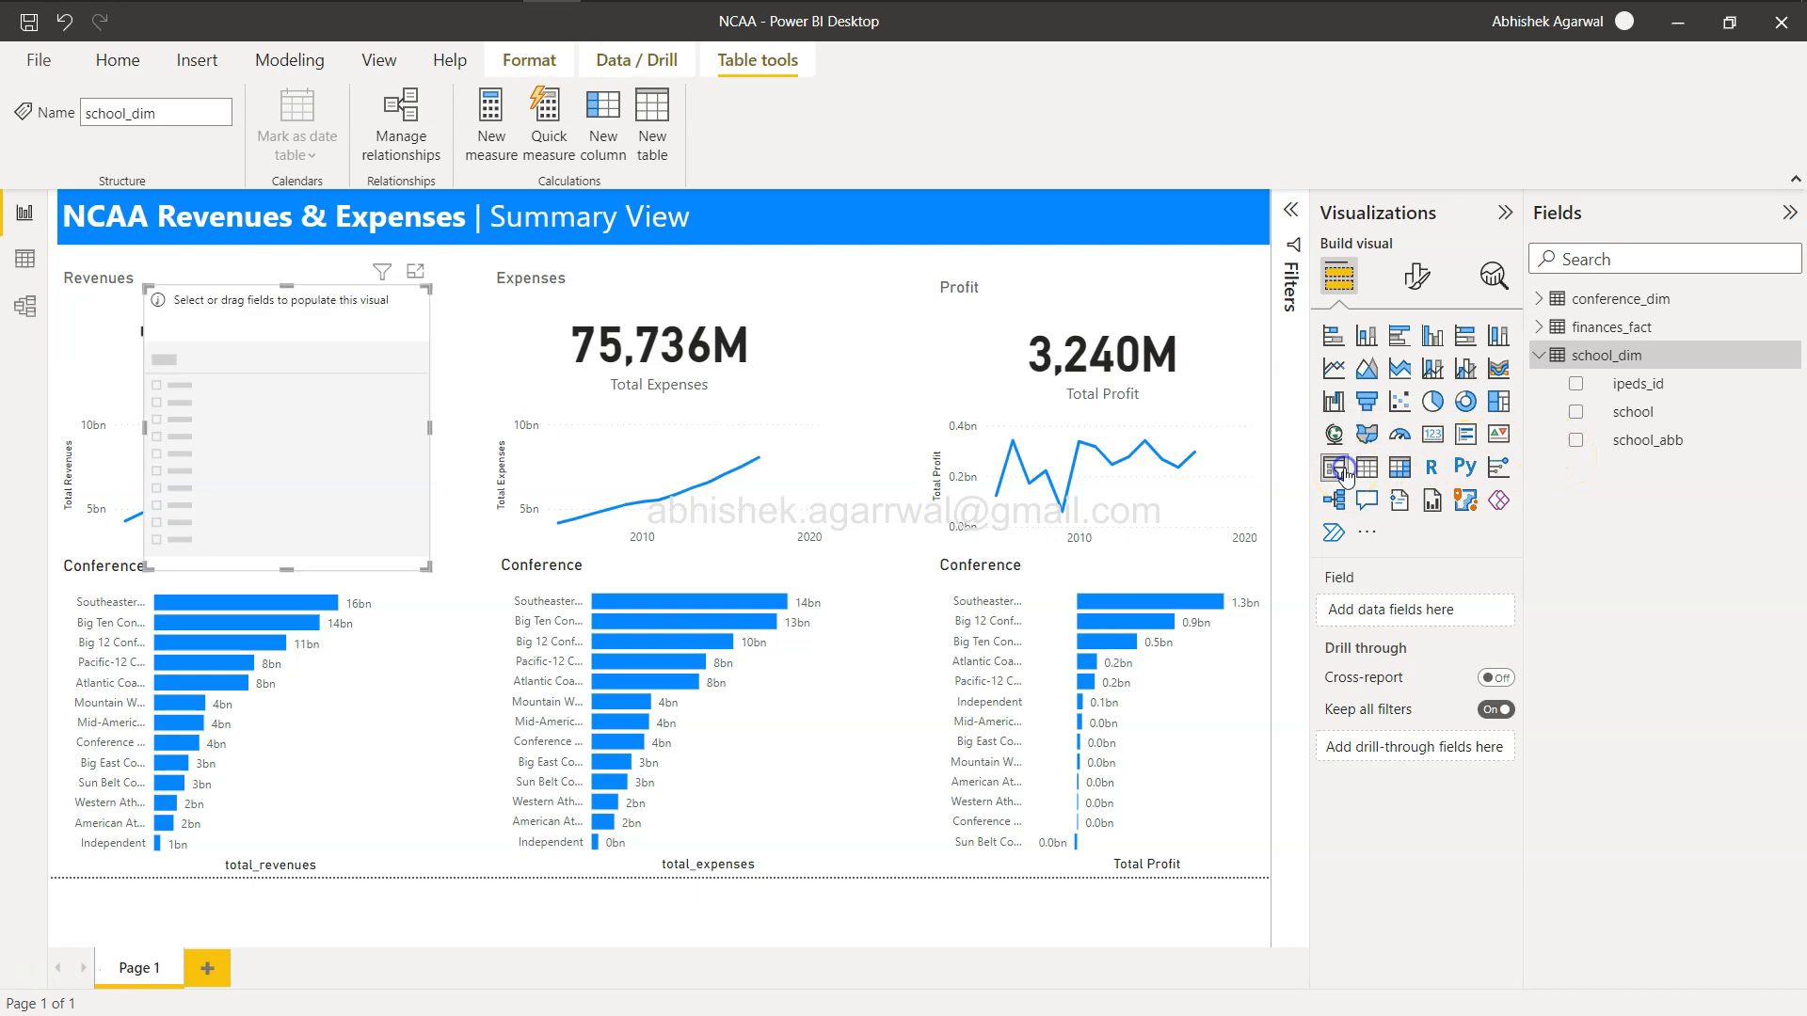
left_click(1575, 414)
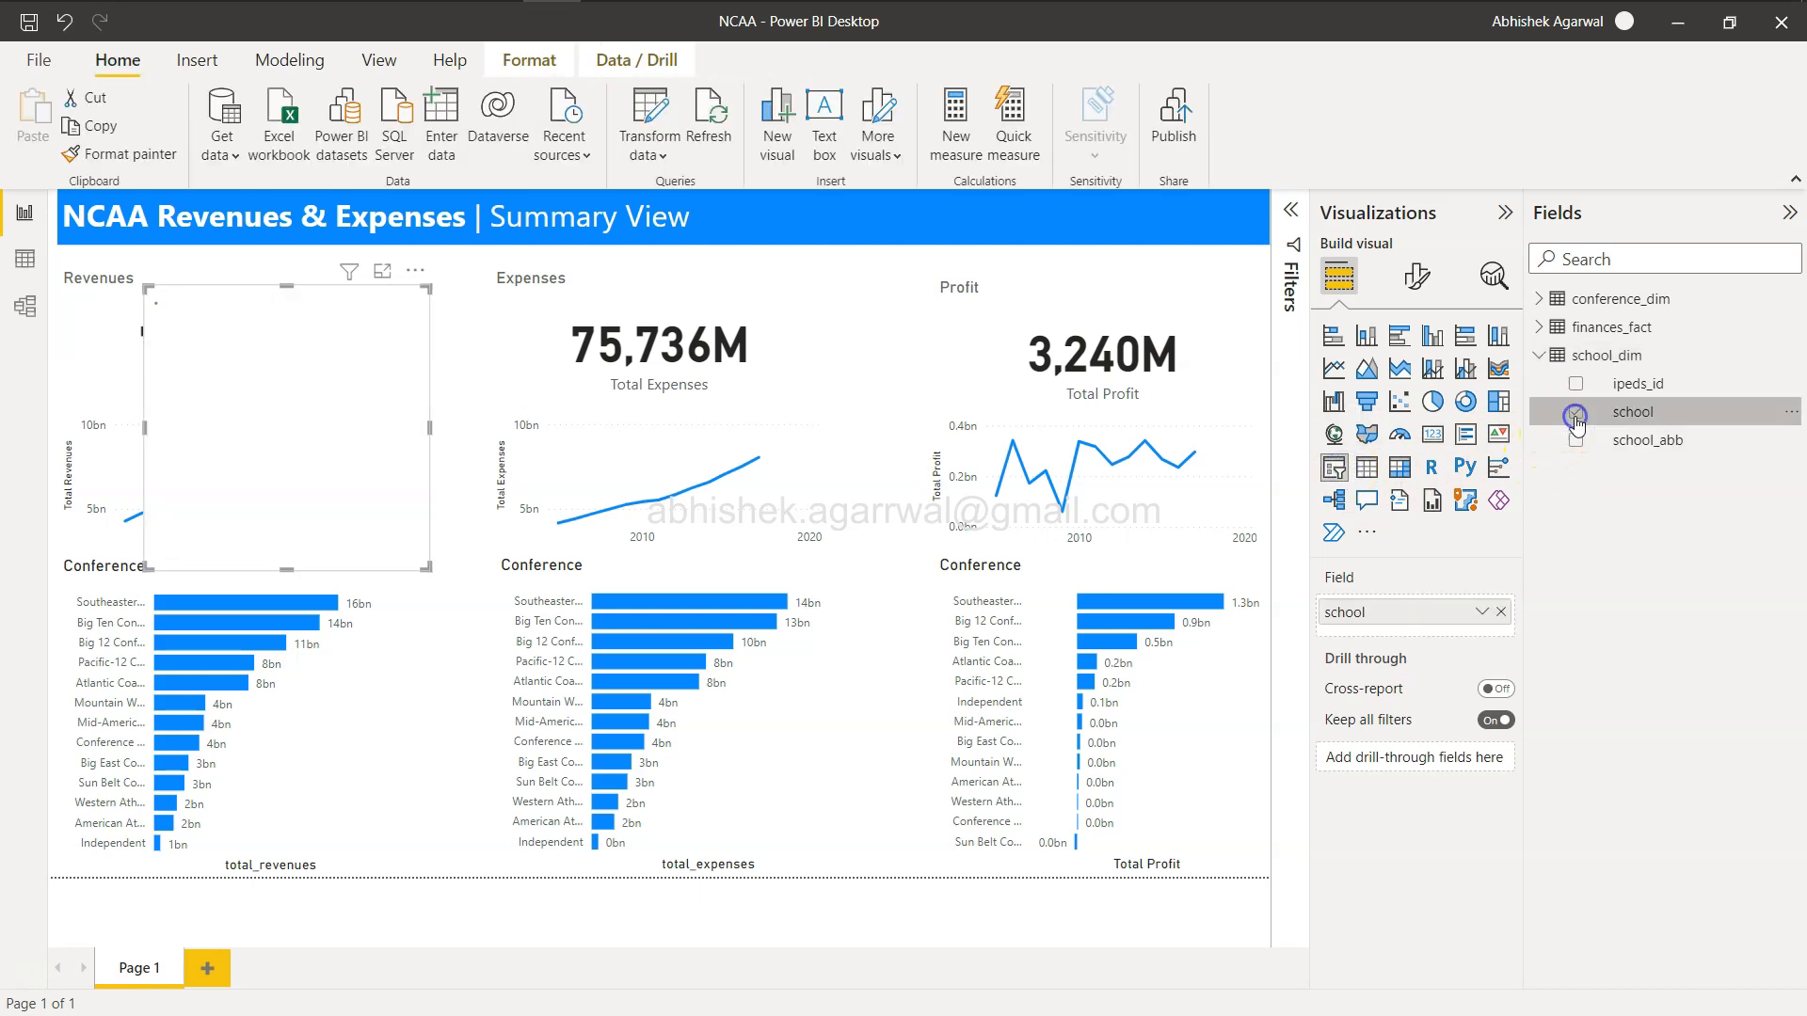
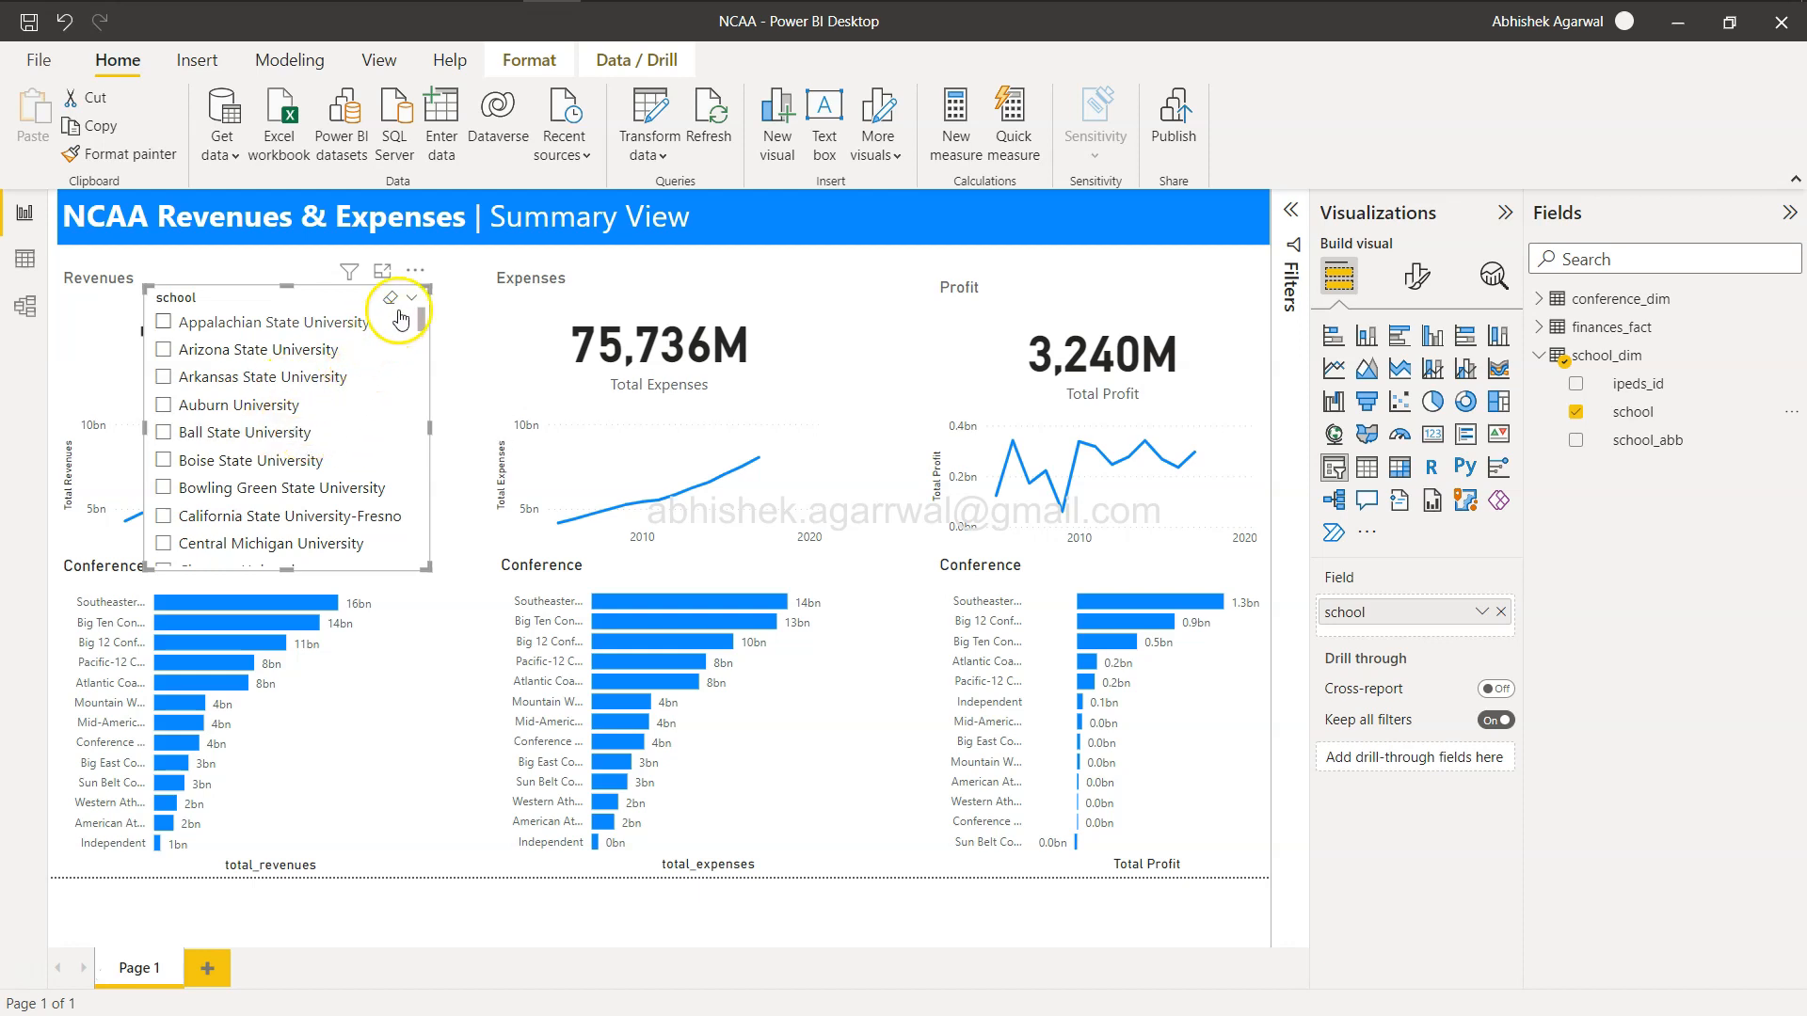
Change the school slicer to a dropdown style and move it into the blue header bar.
left_click(411, 300)
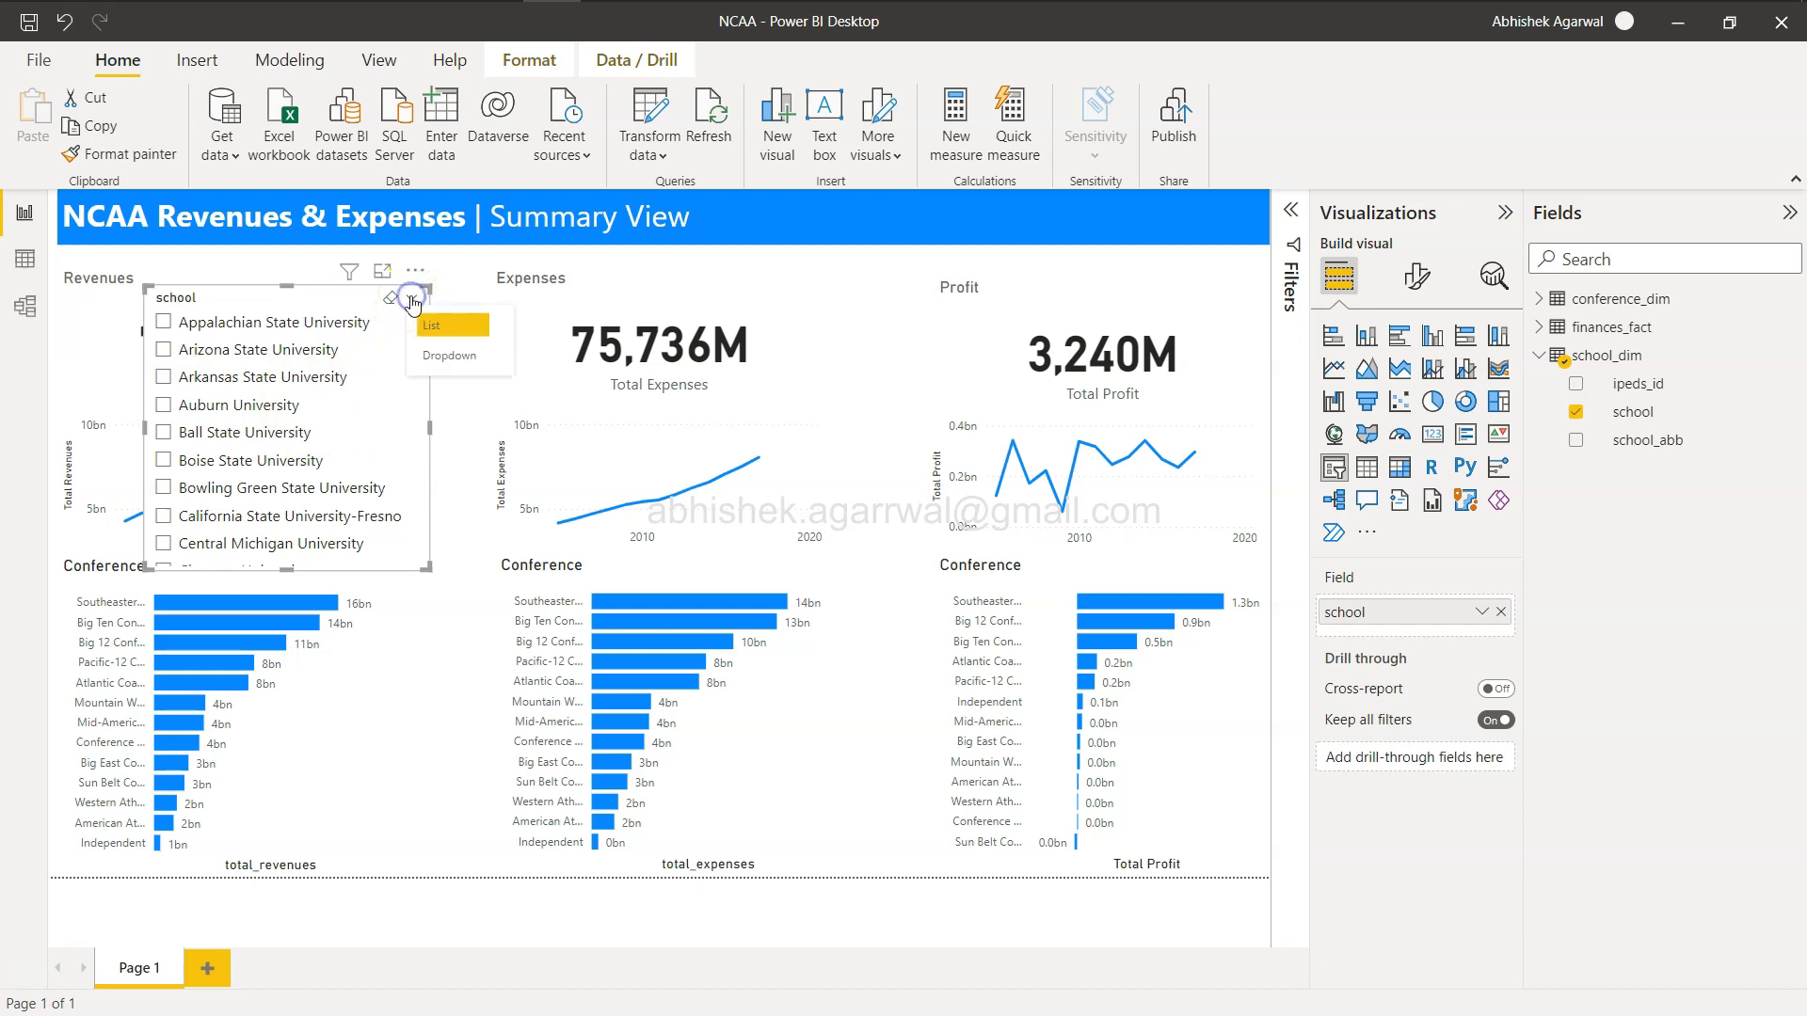
left_click(448, 357)
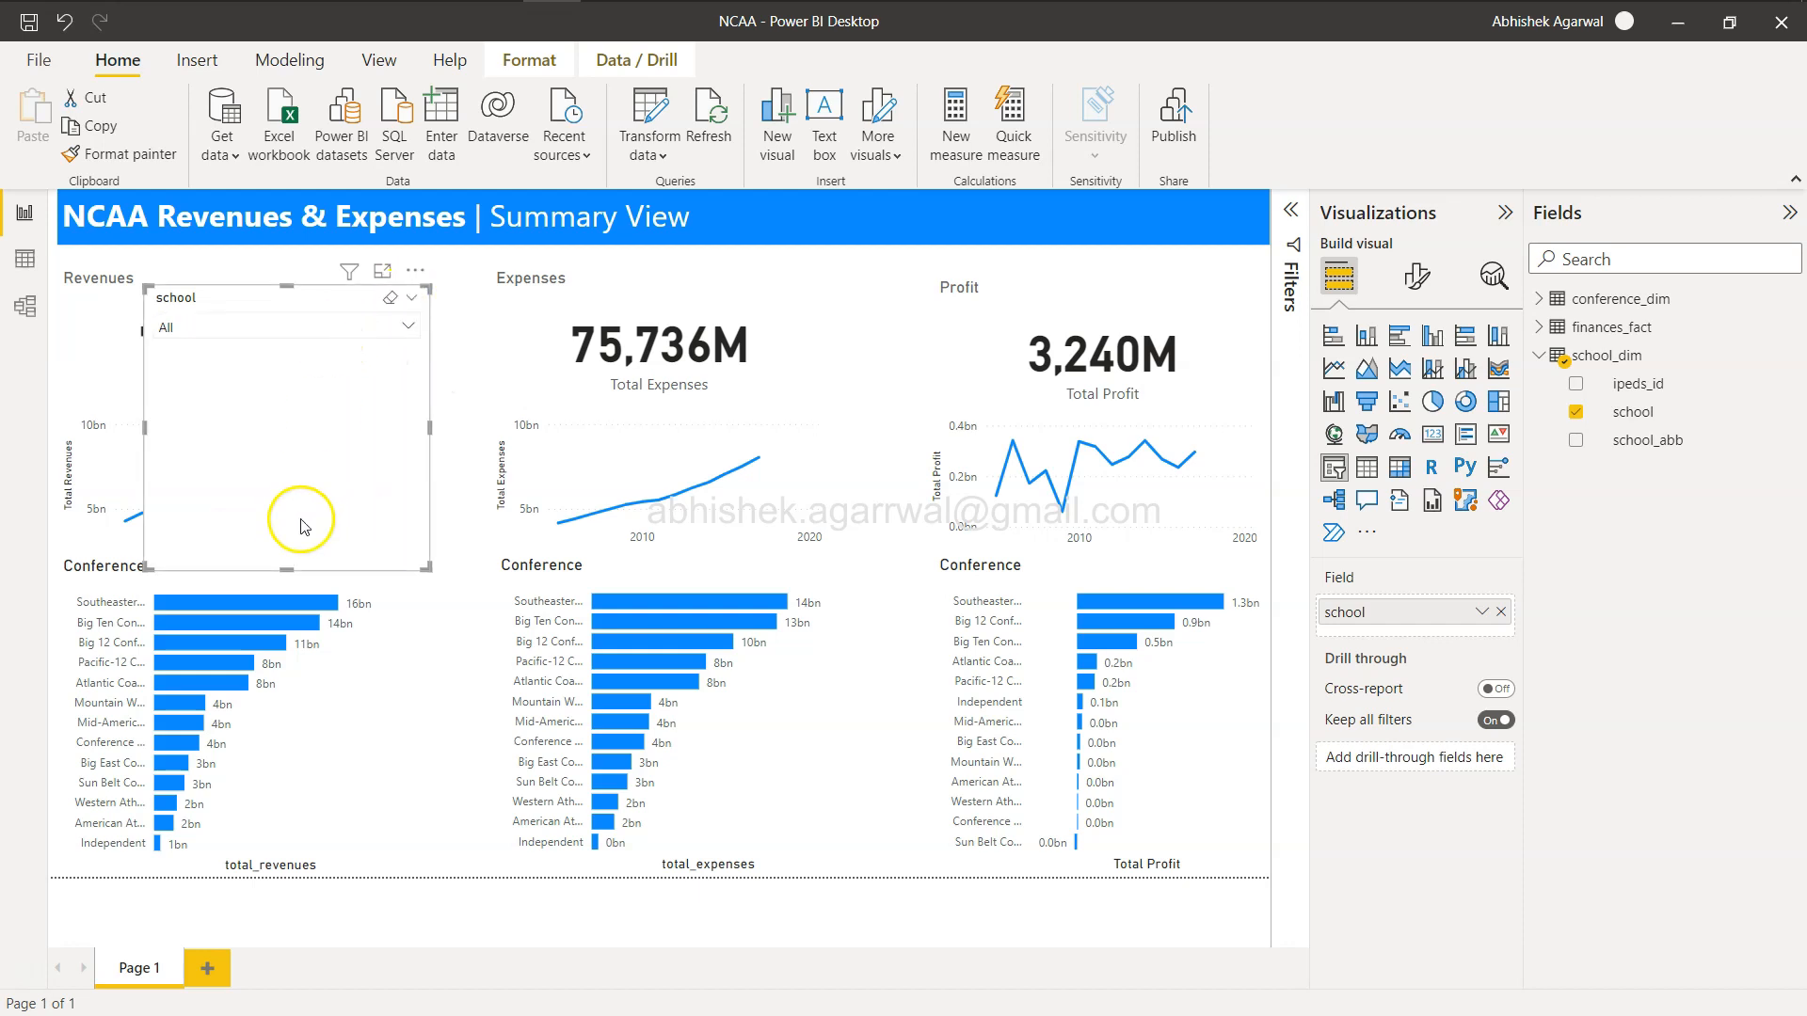
left_click_drag(287, 555, 917, 211)
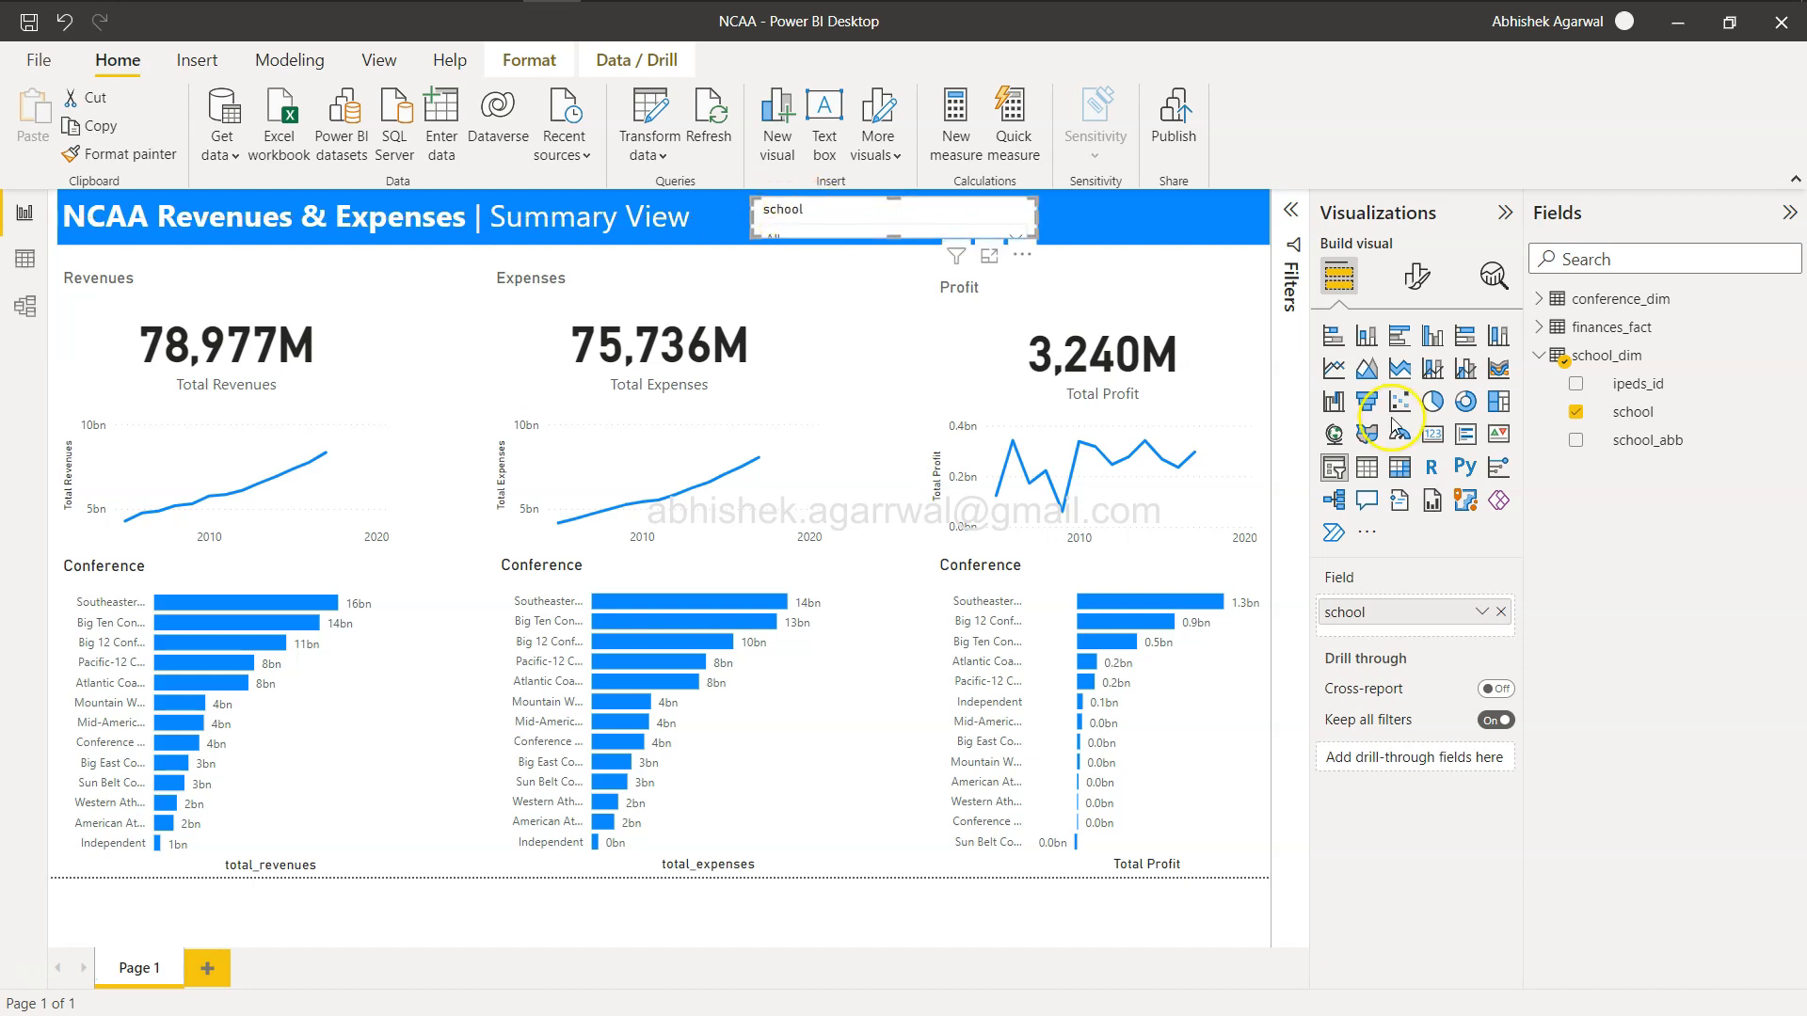
In the slicer's format settings, turn off the header icons and the slicer header.
left_click(1416, 276)
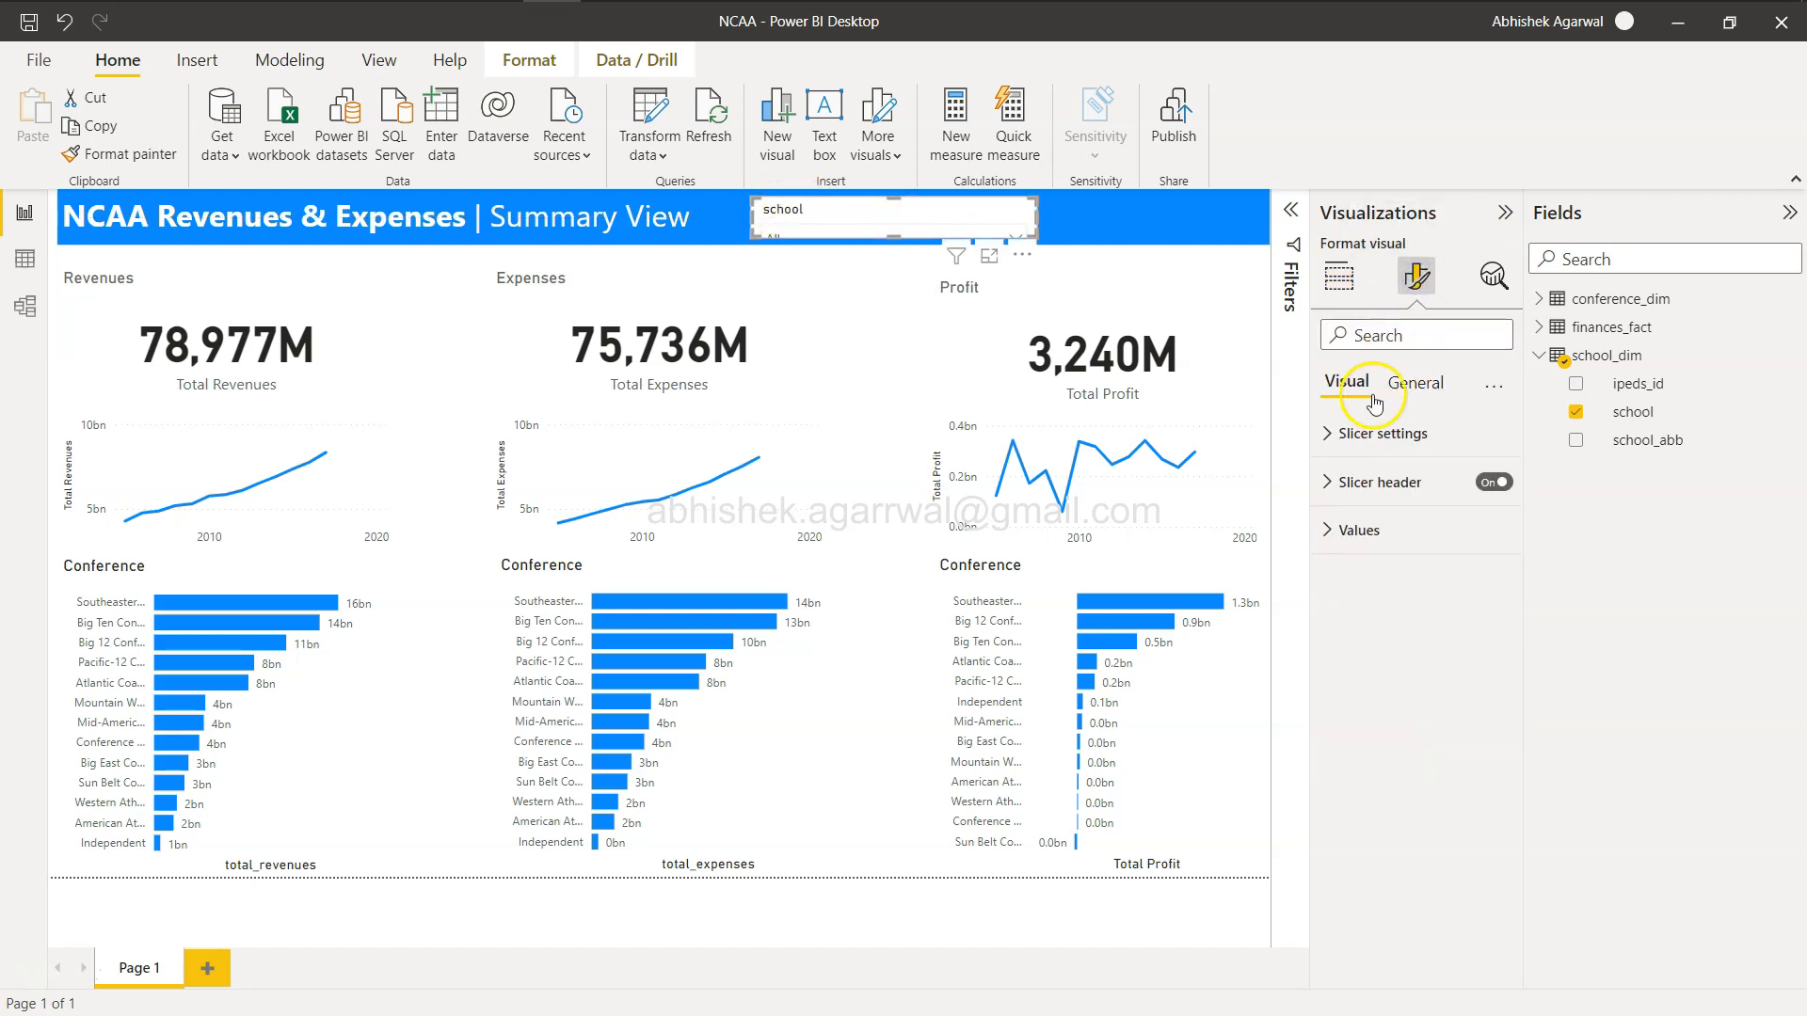
left_click(1415, 382)
left_click(1337, 483)
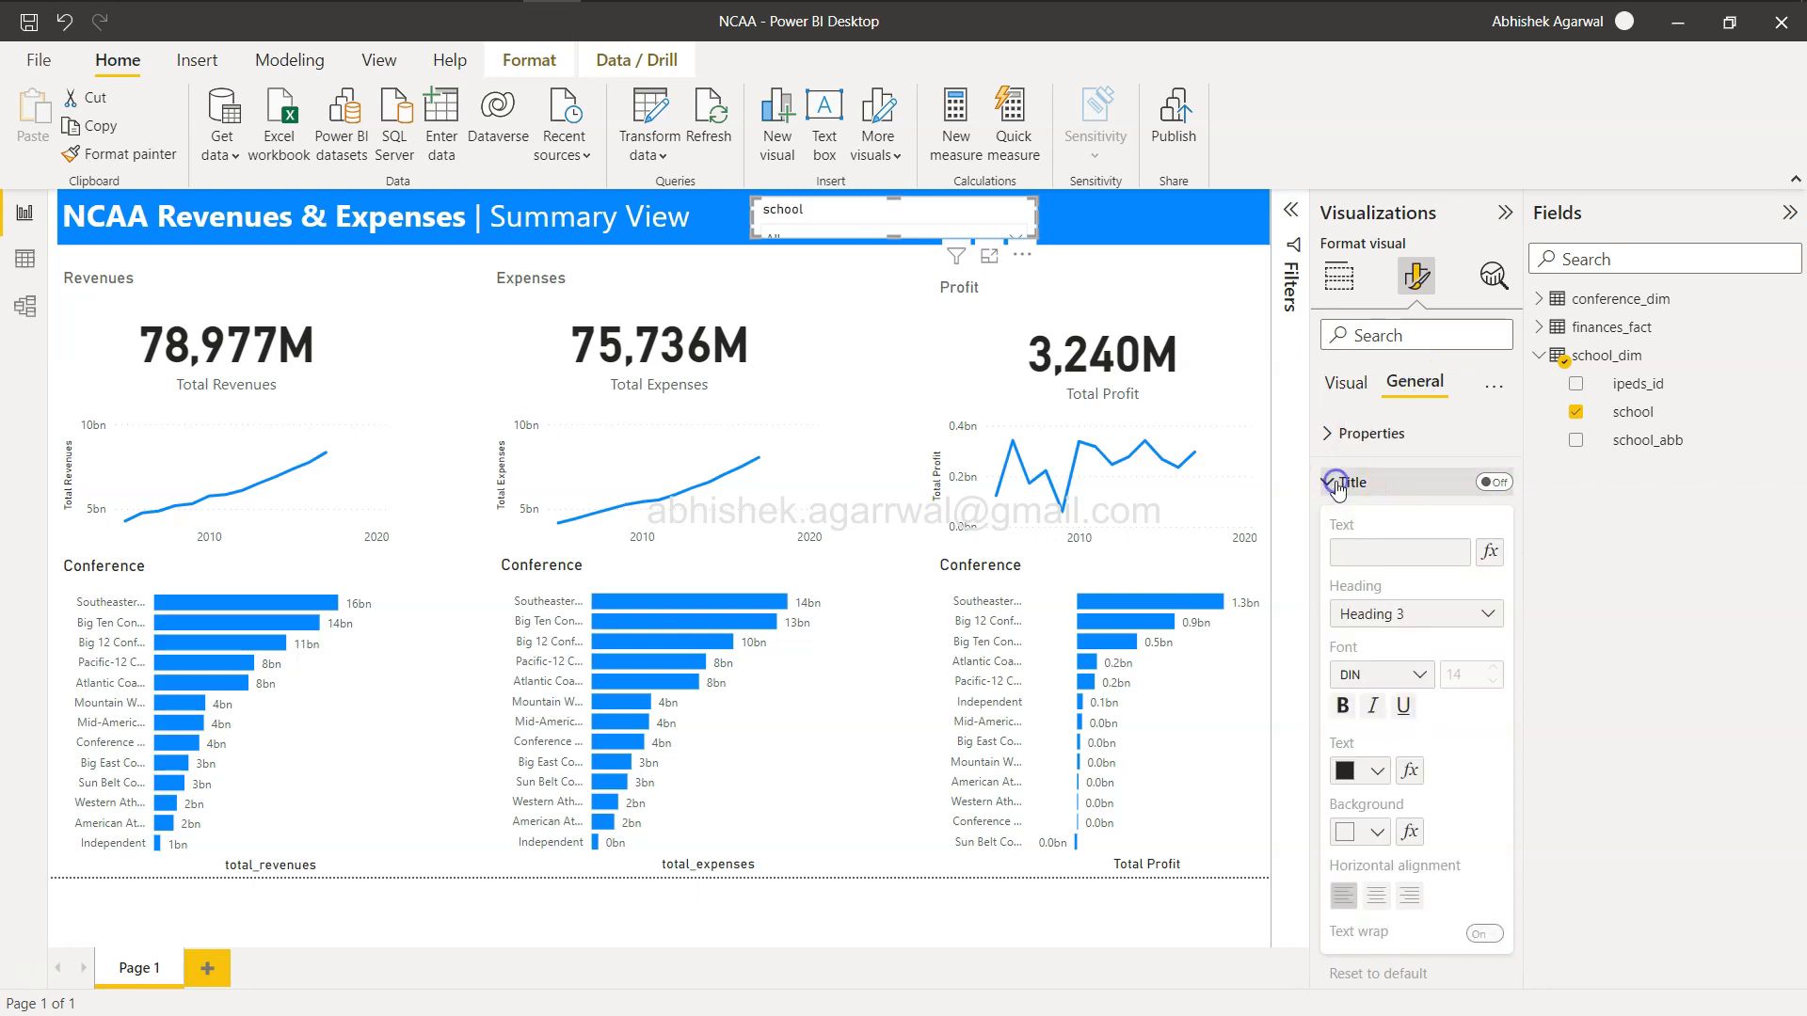
left_click(1330, 486)
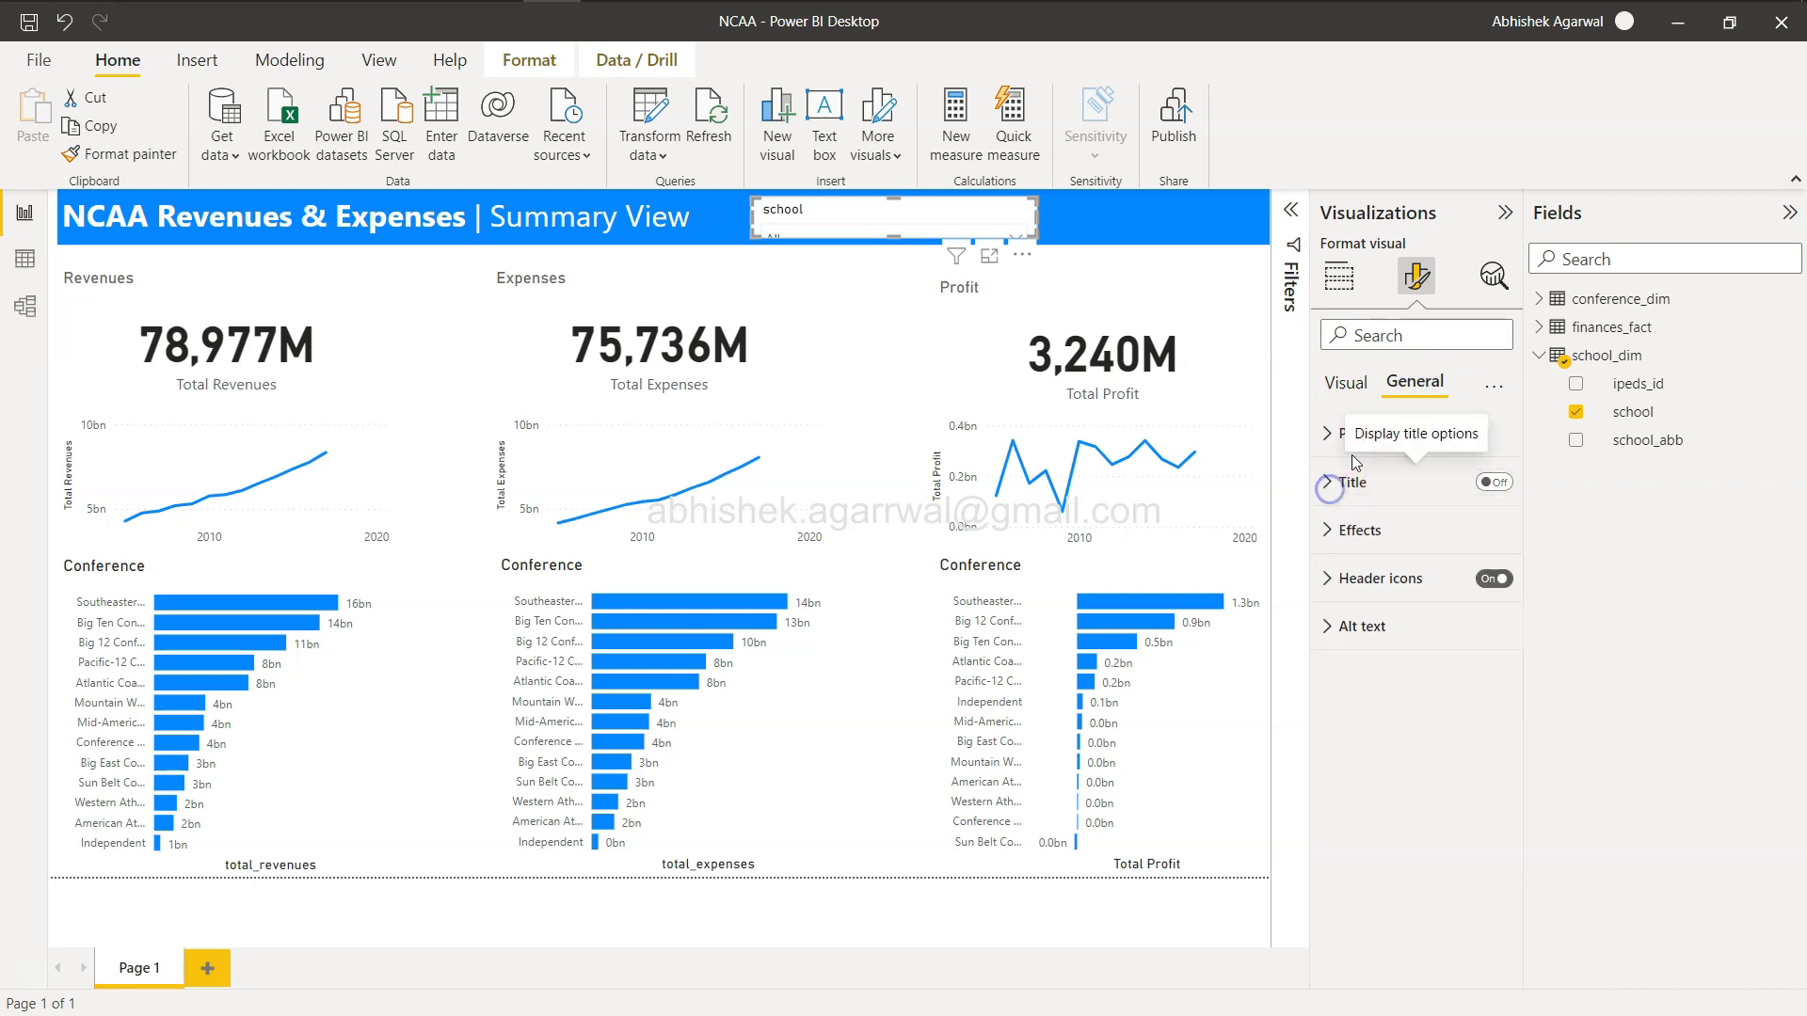
left_click(1495, 580)
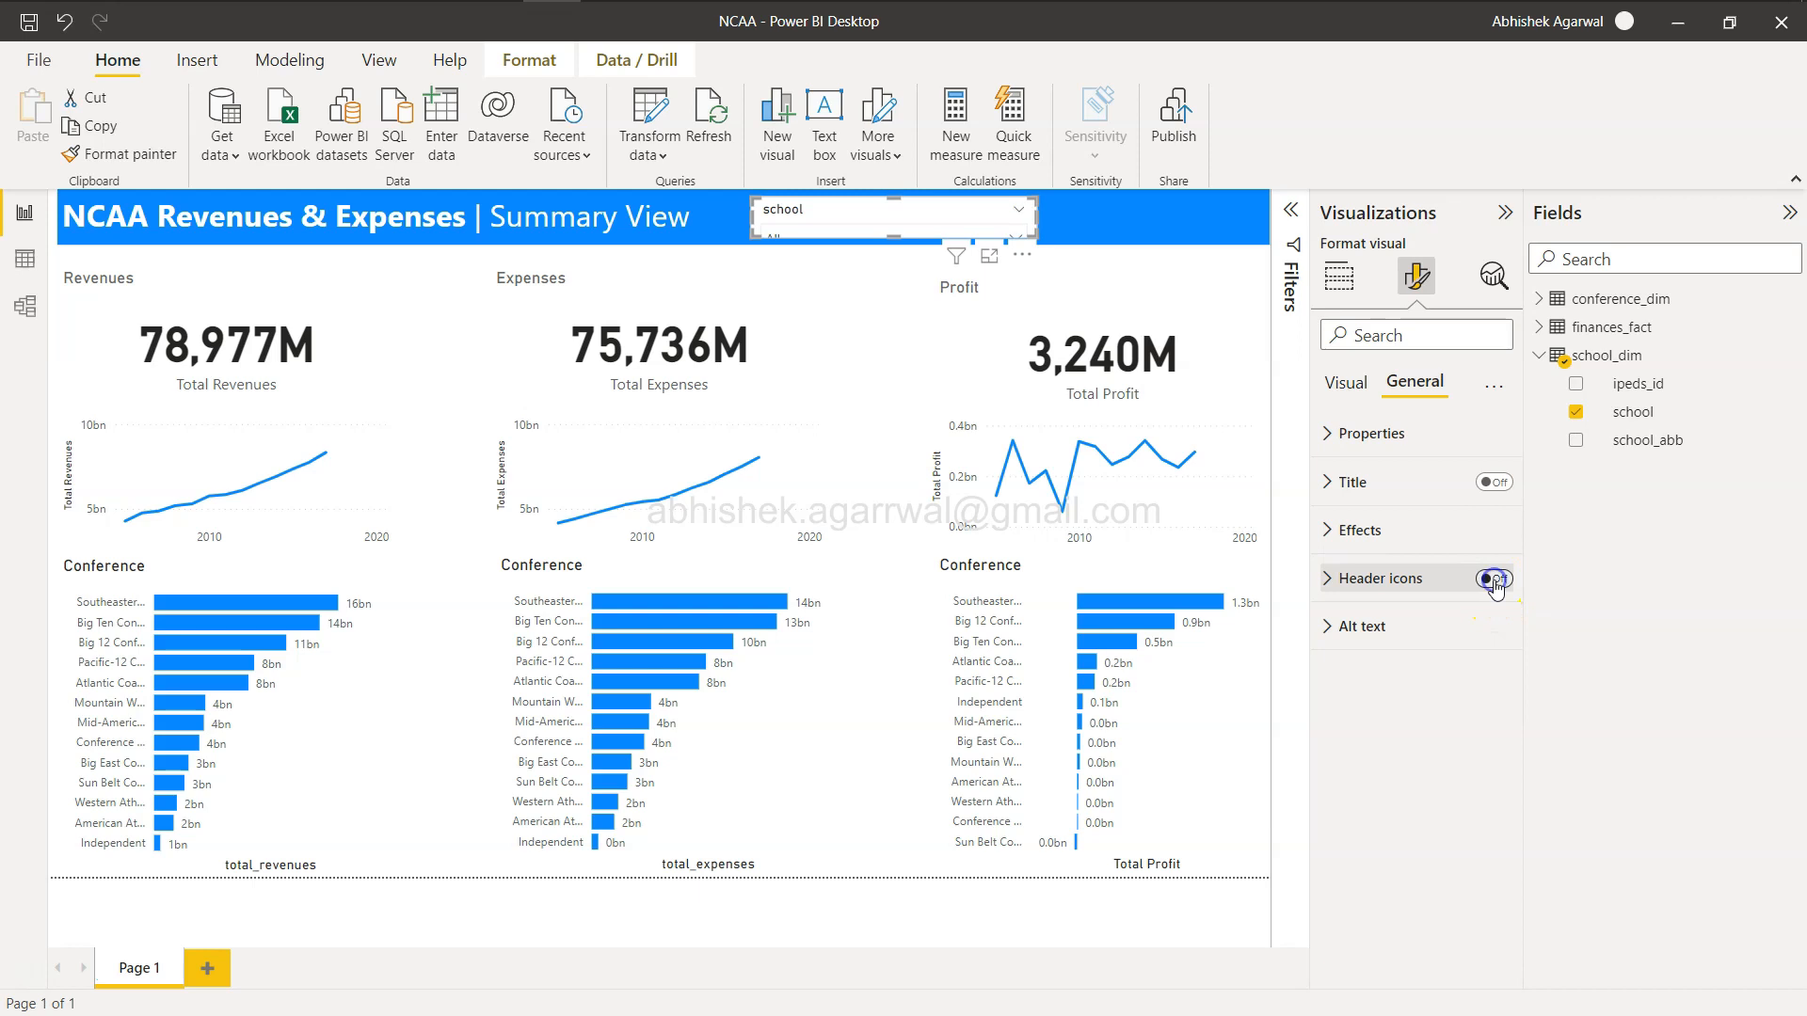
left_click(1327, 528)
left_click(1327, 528)
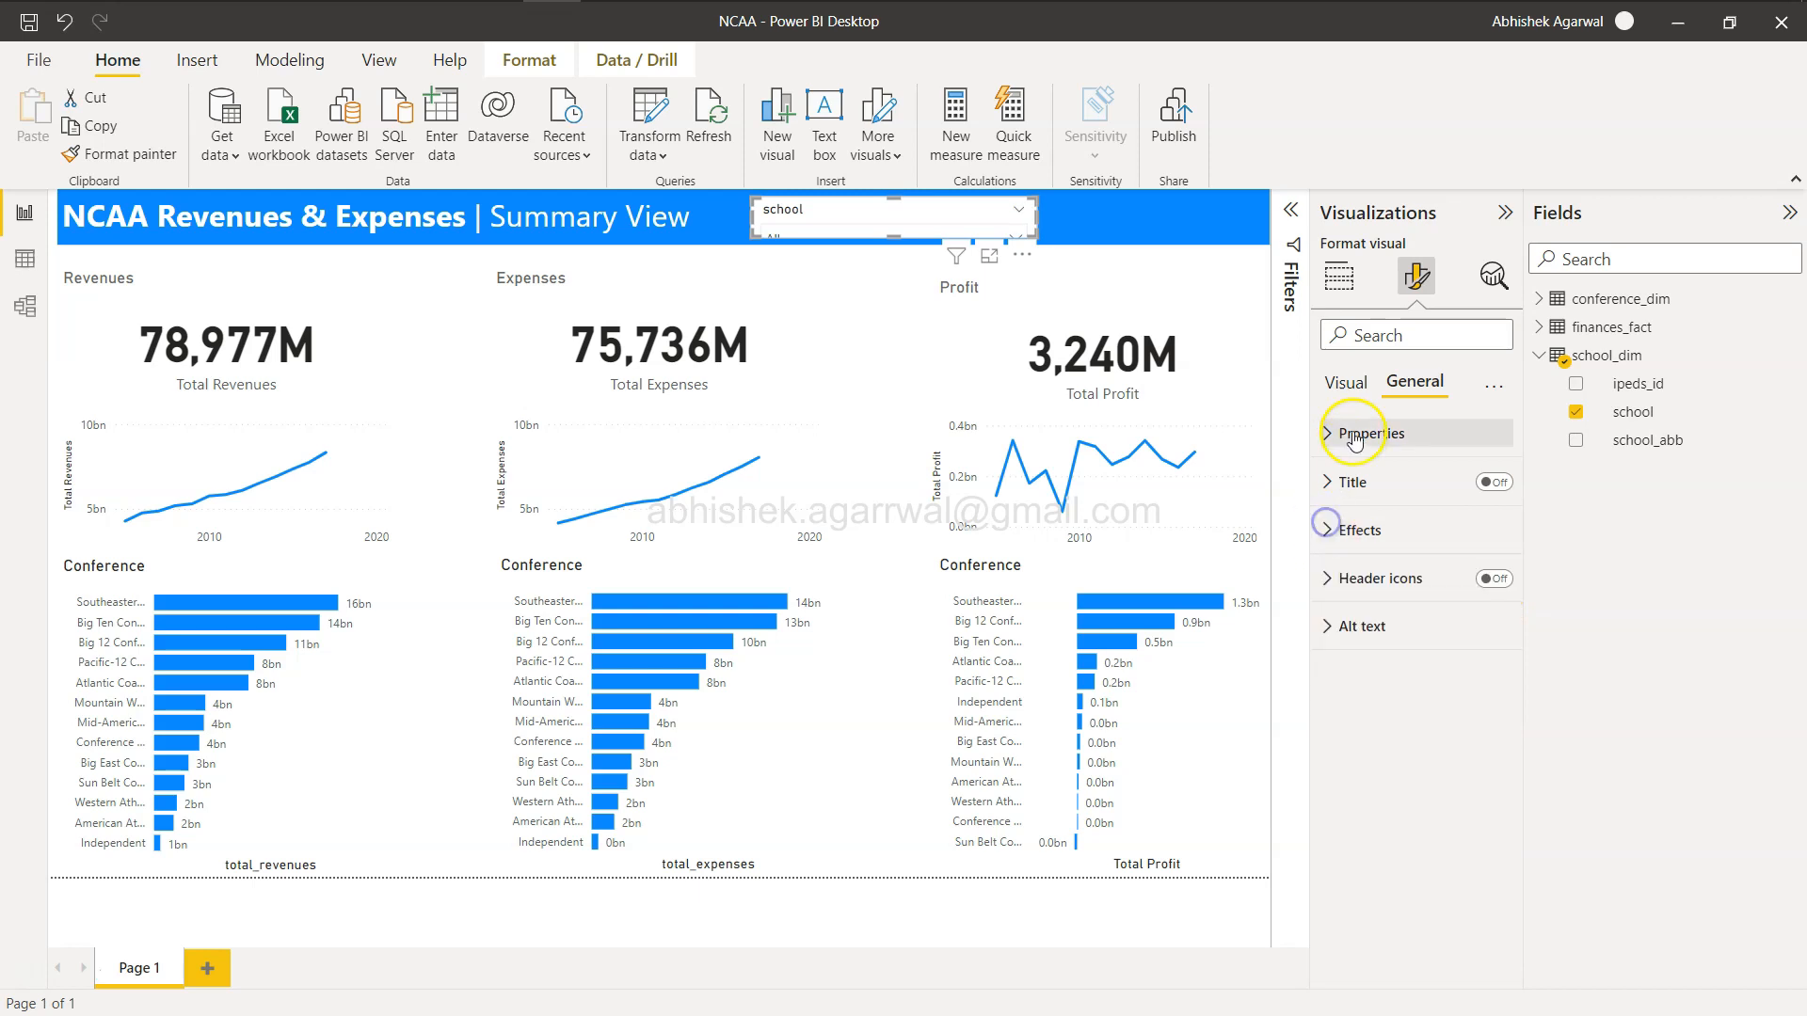
left_click(1352, 394)
left_click(1491, 485)
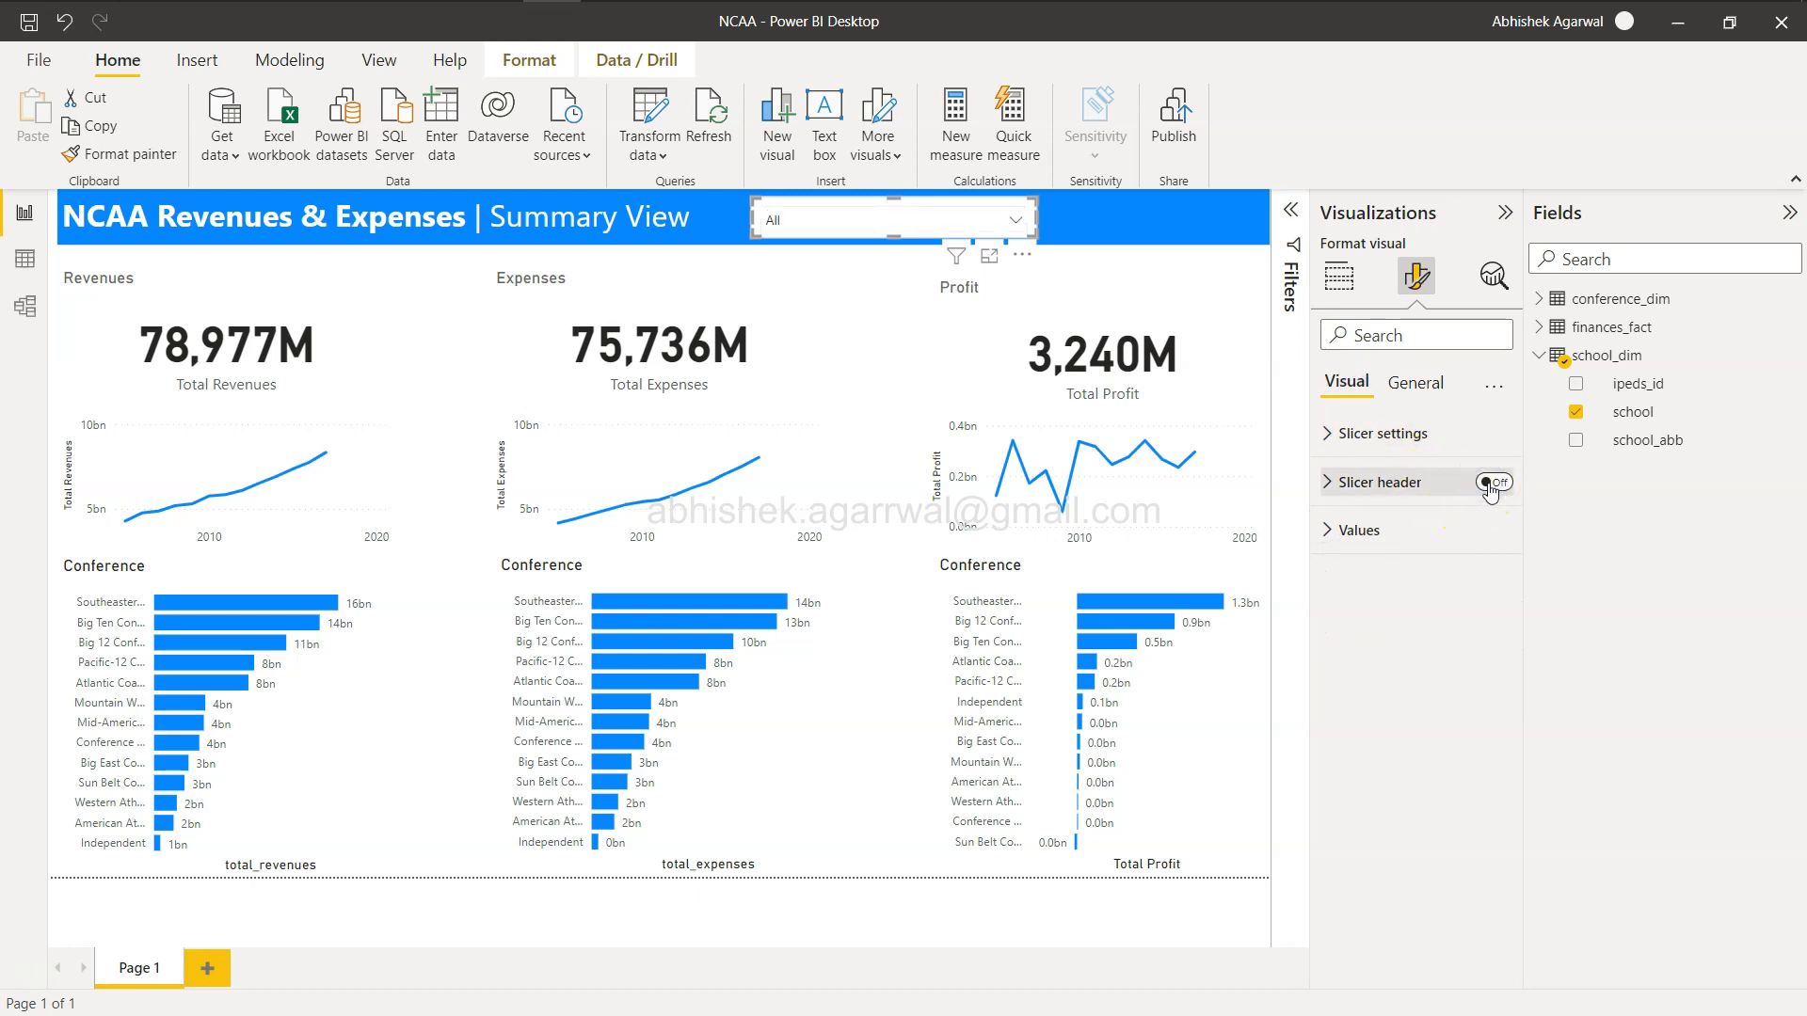
Set the slicer's value font colour to white.
left_click(1017, 221)
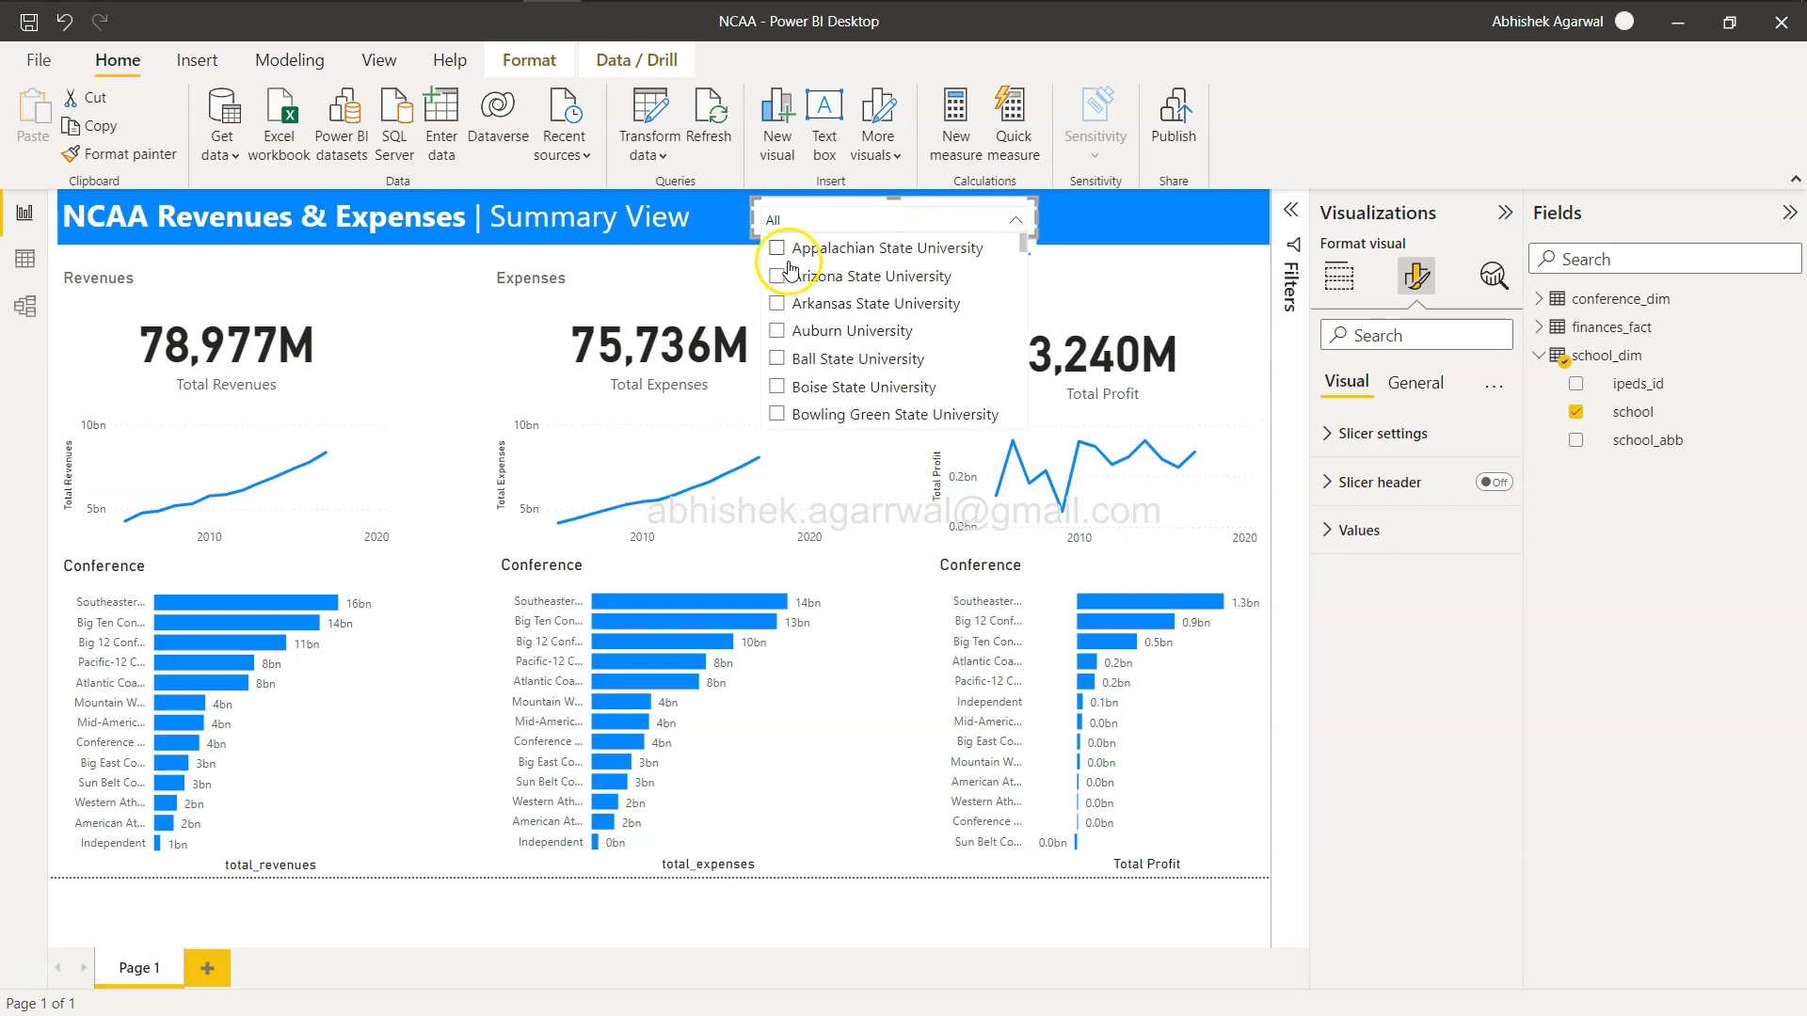
left_click(1346, 435)
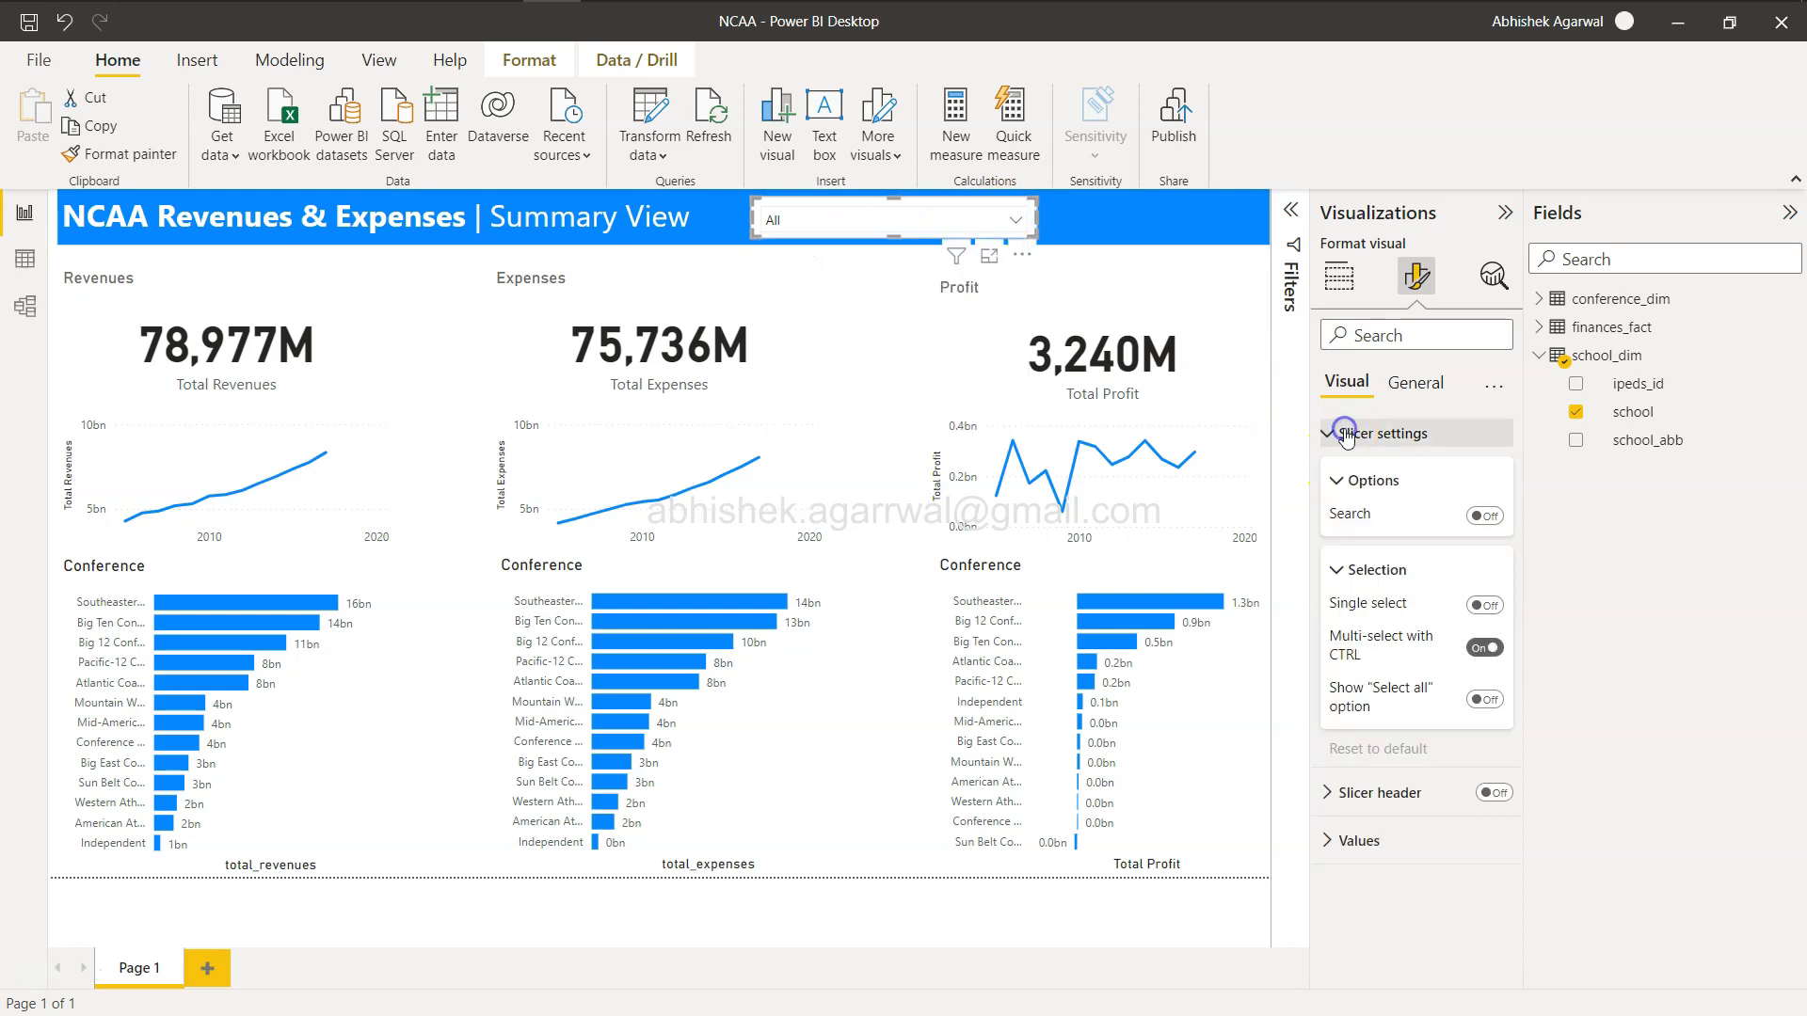
left_click(1329, 843)
scroll(1331, 857, "down", 3)
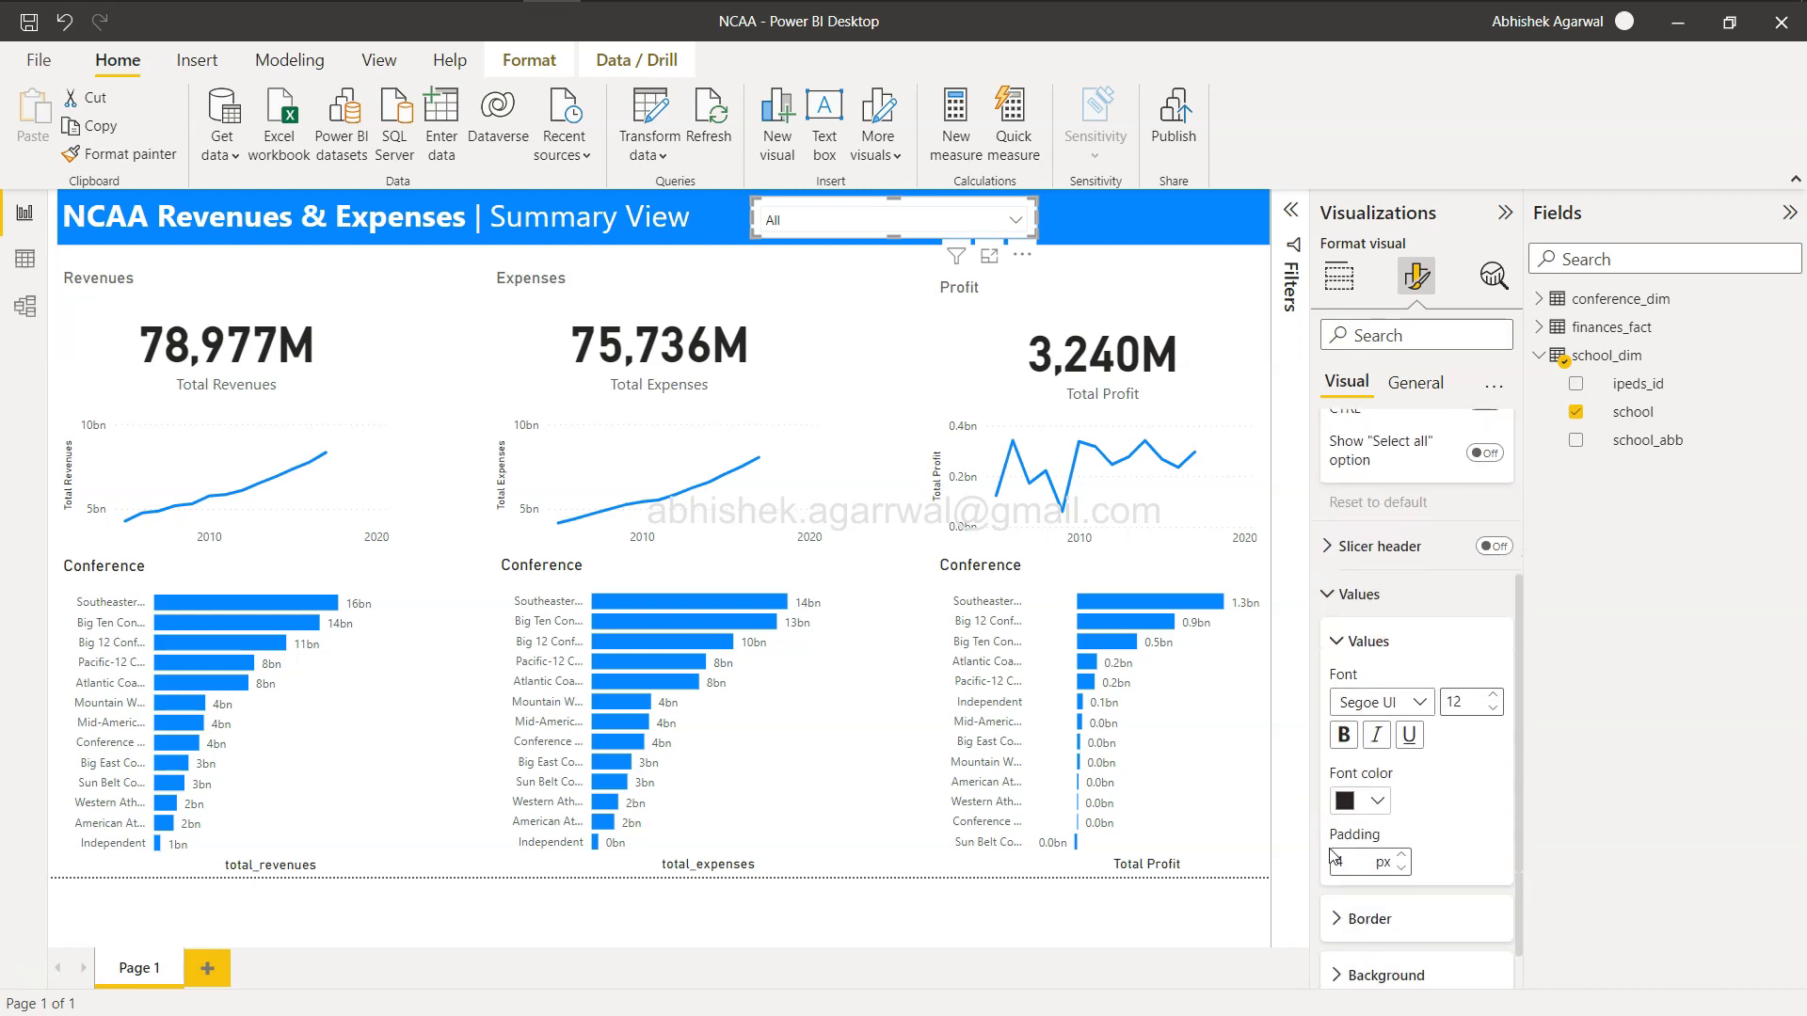
left_click(1376, 801)
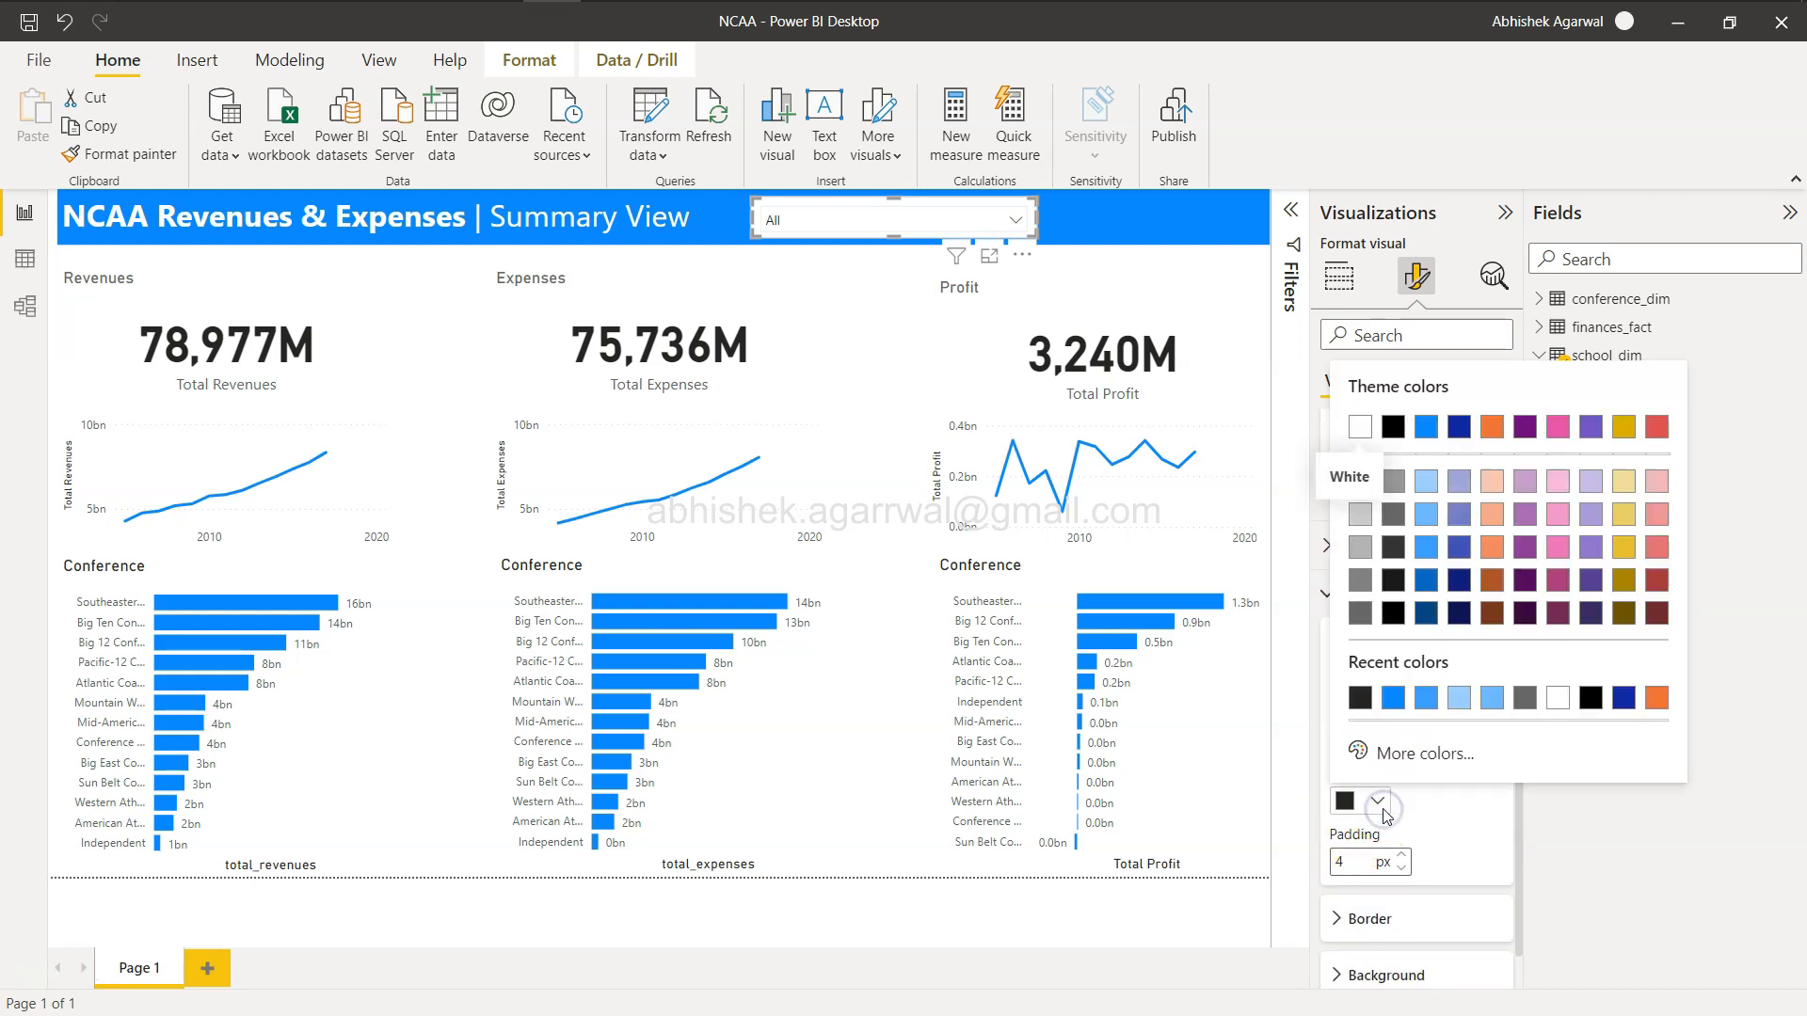
left_click(1360, 428)
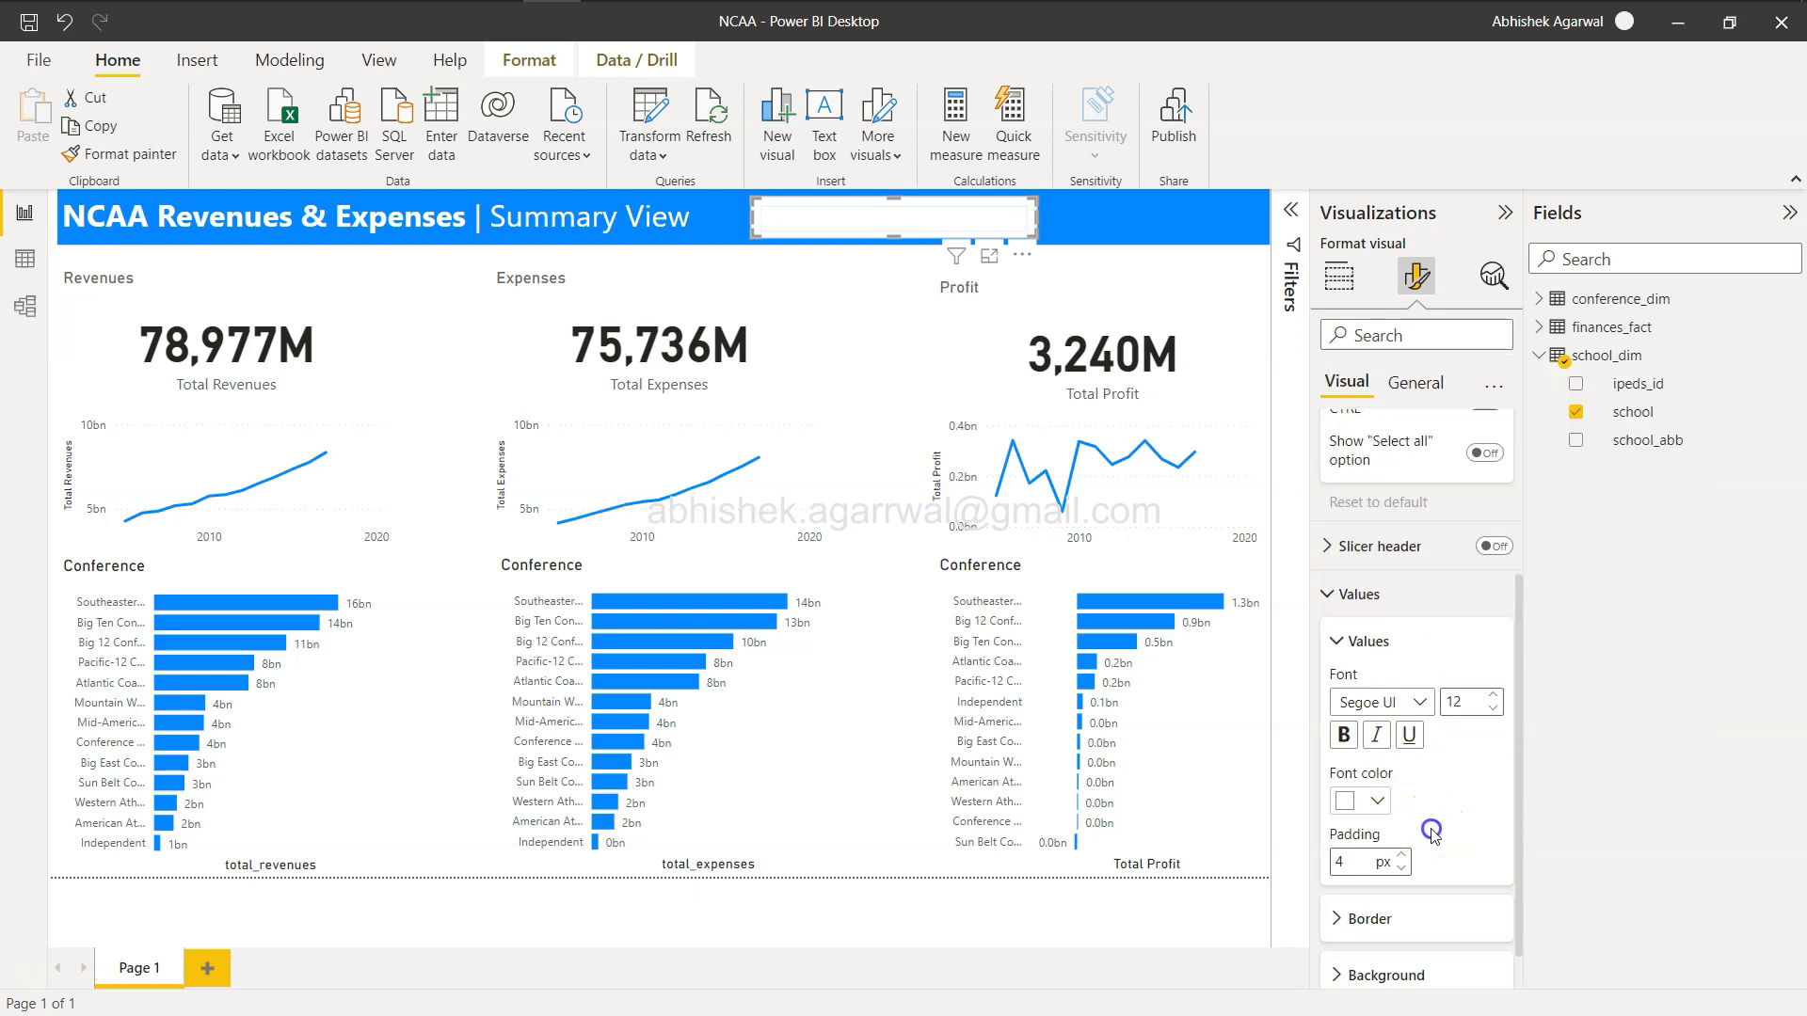
Set the slicer's background colour to blue.
scroll(1434, 833, "down", 1)
left_click(1348, 925)
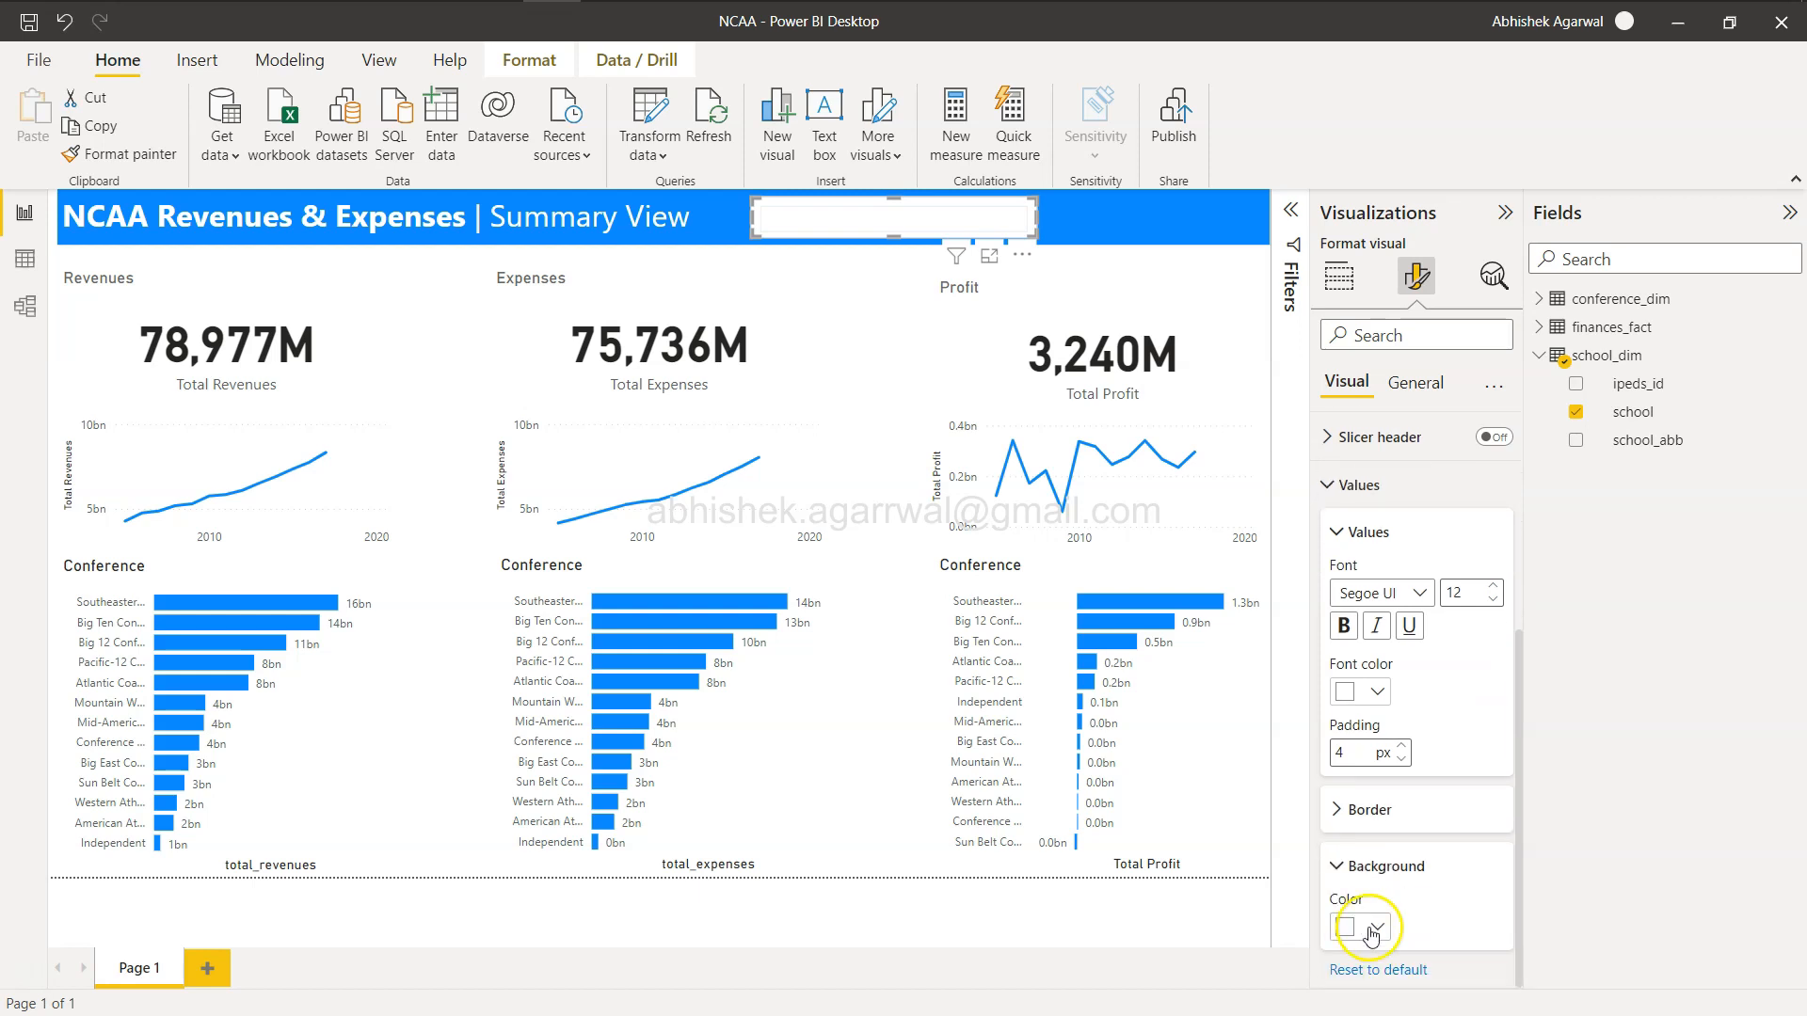
left_click(1372, 930)
left_click(1426, 550)
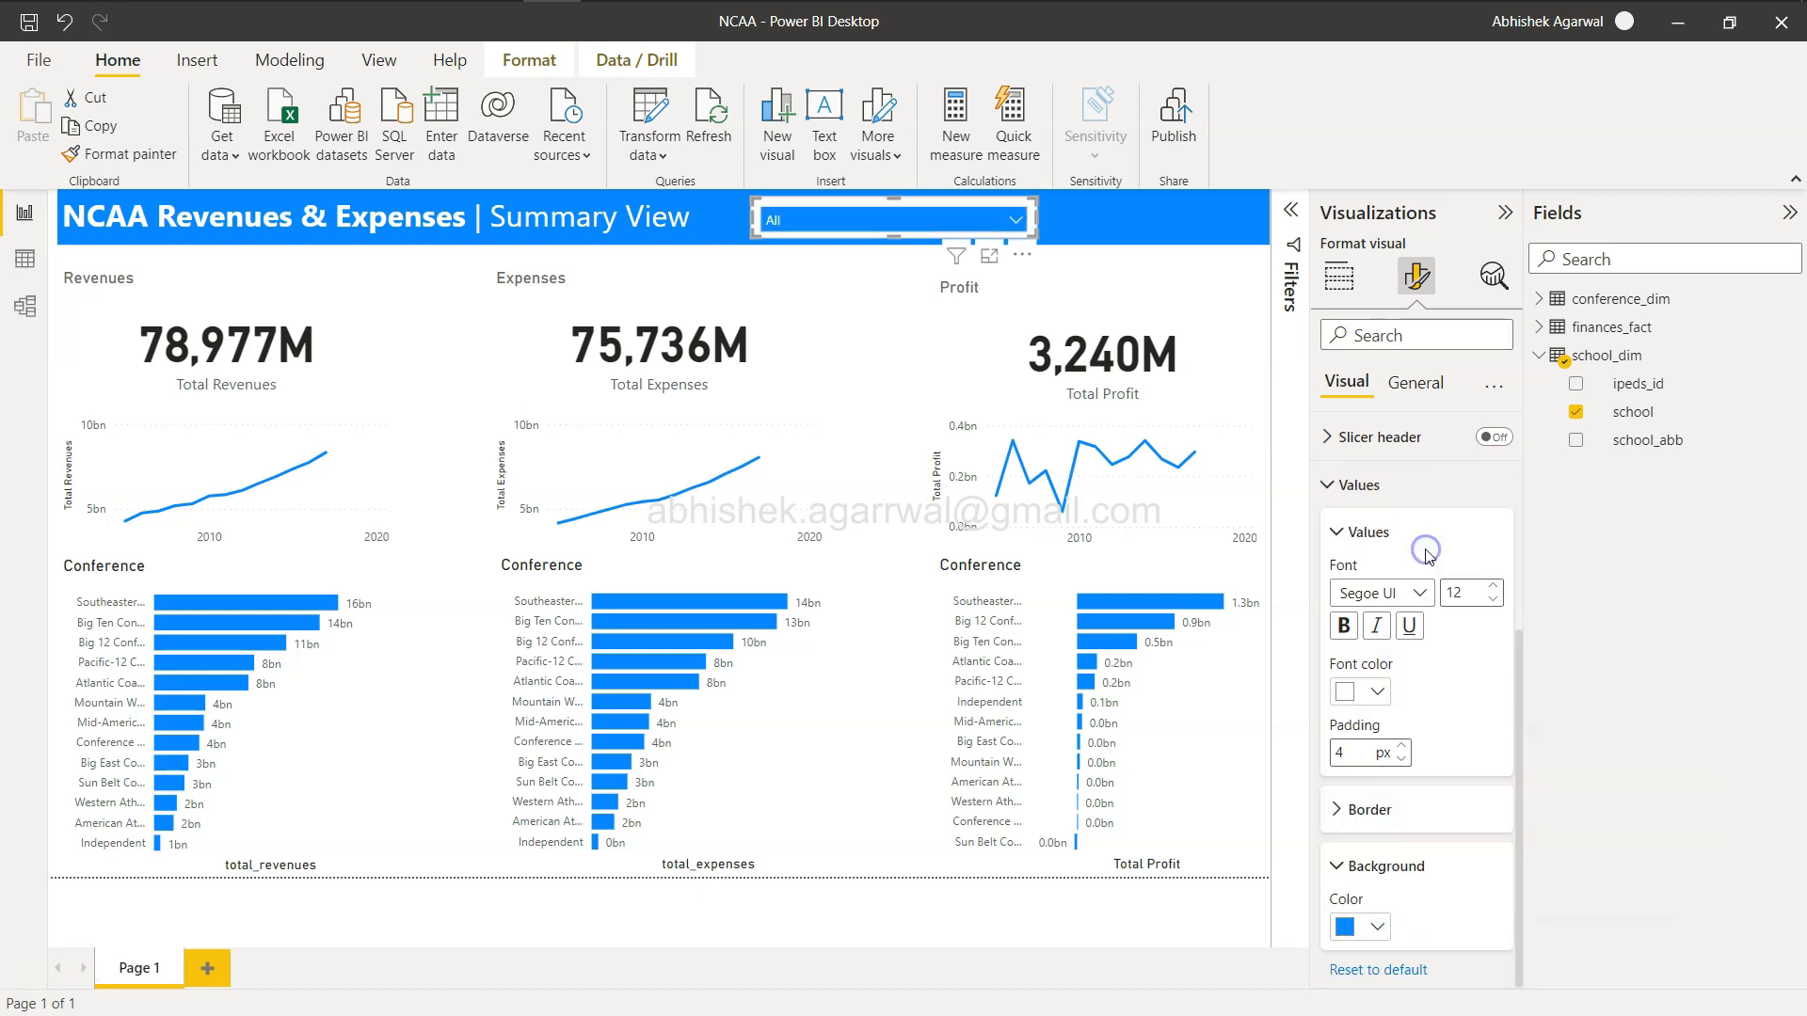
left_click(1064, 226)
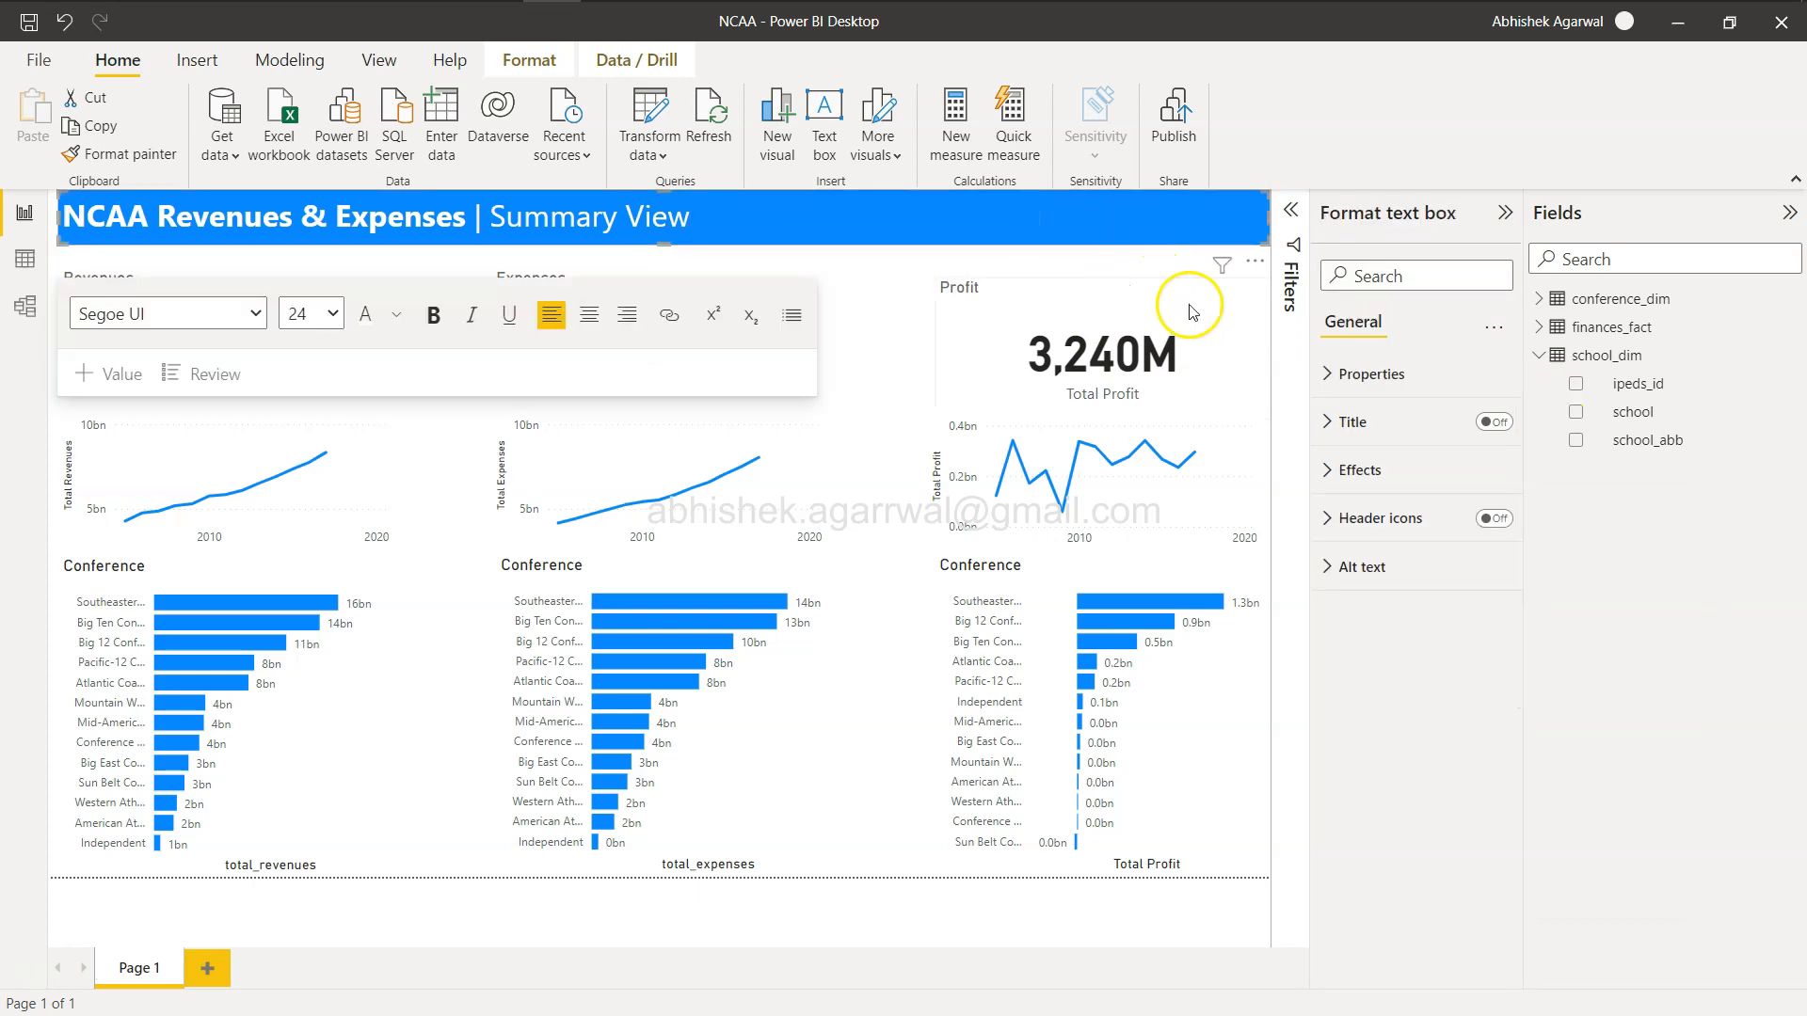
left_click(1257, 343)
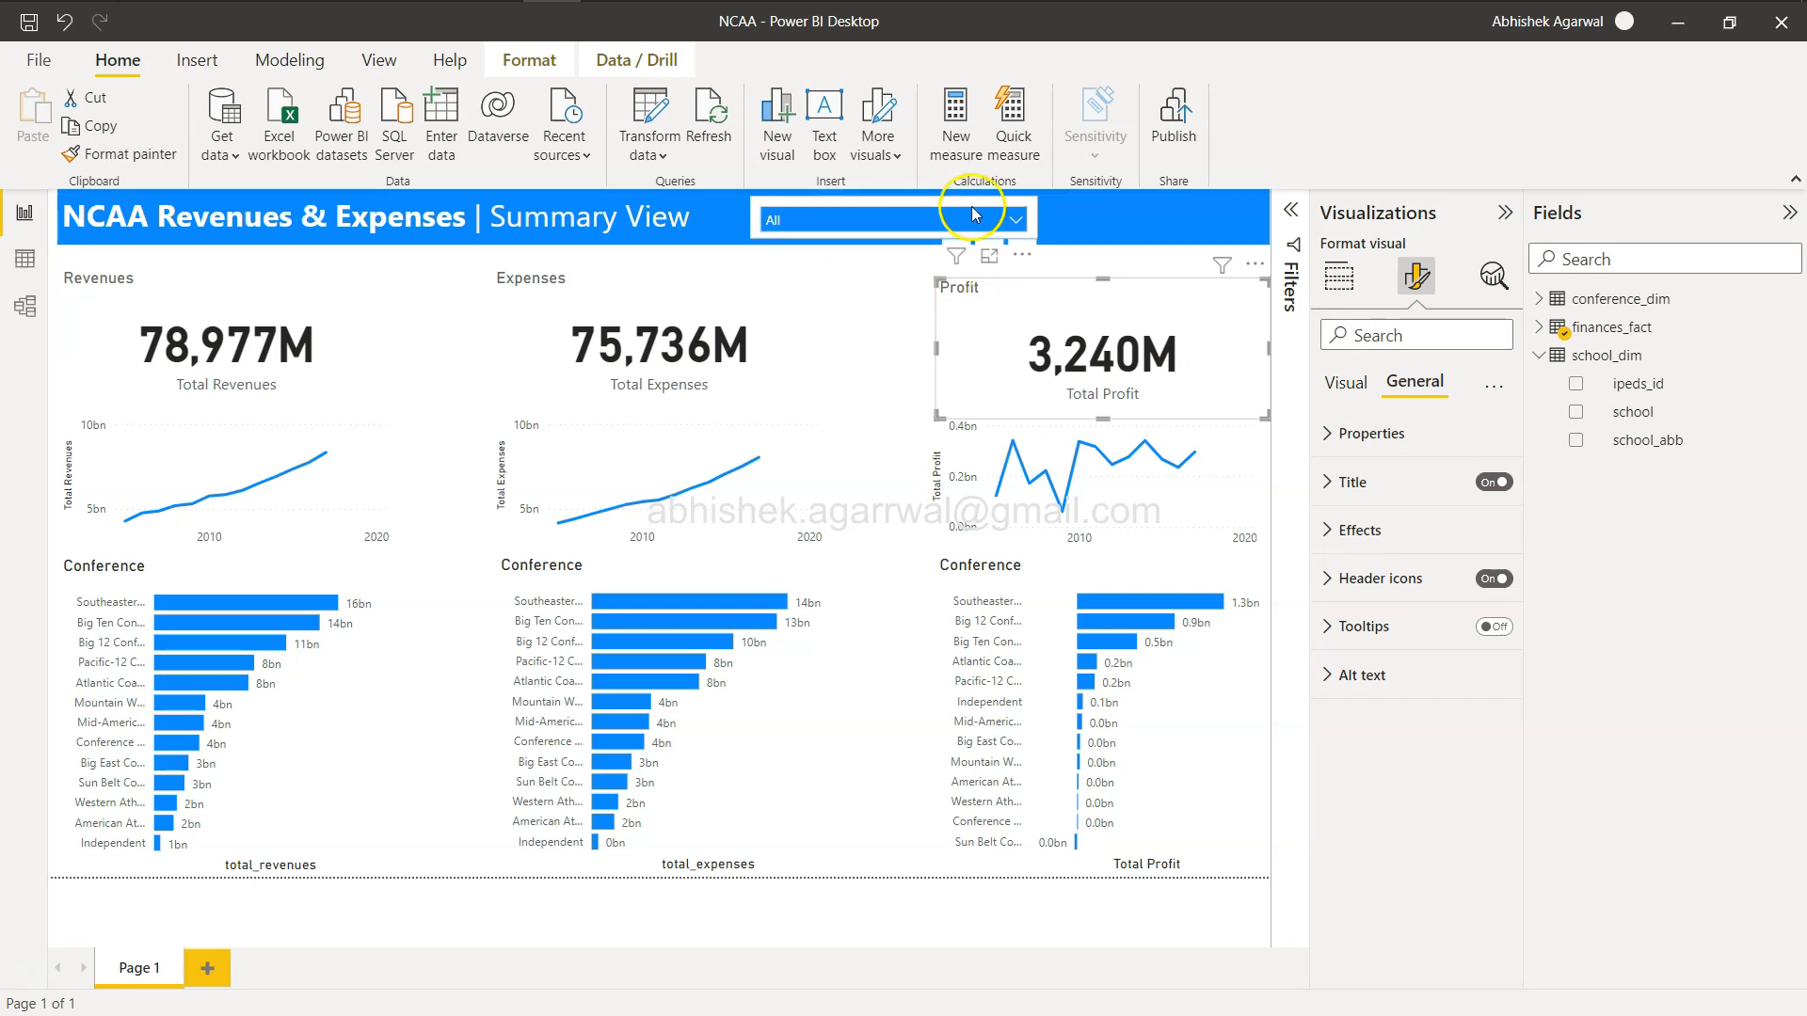
Test the dropdown slicer by selecting several individual schools in turn, then clear the selection.
left_click(1015, 222)
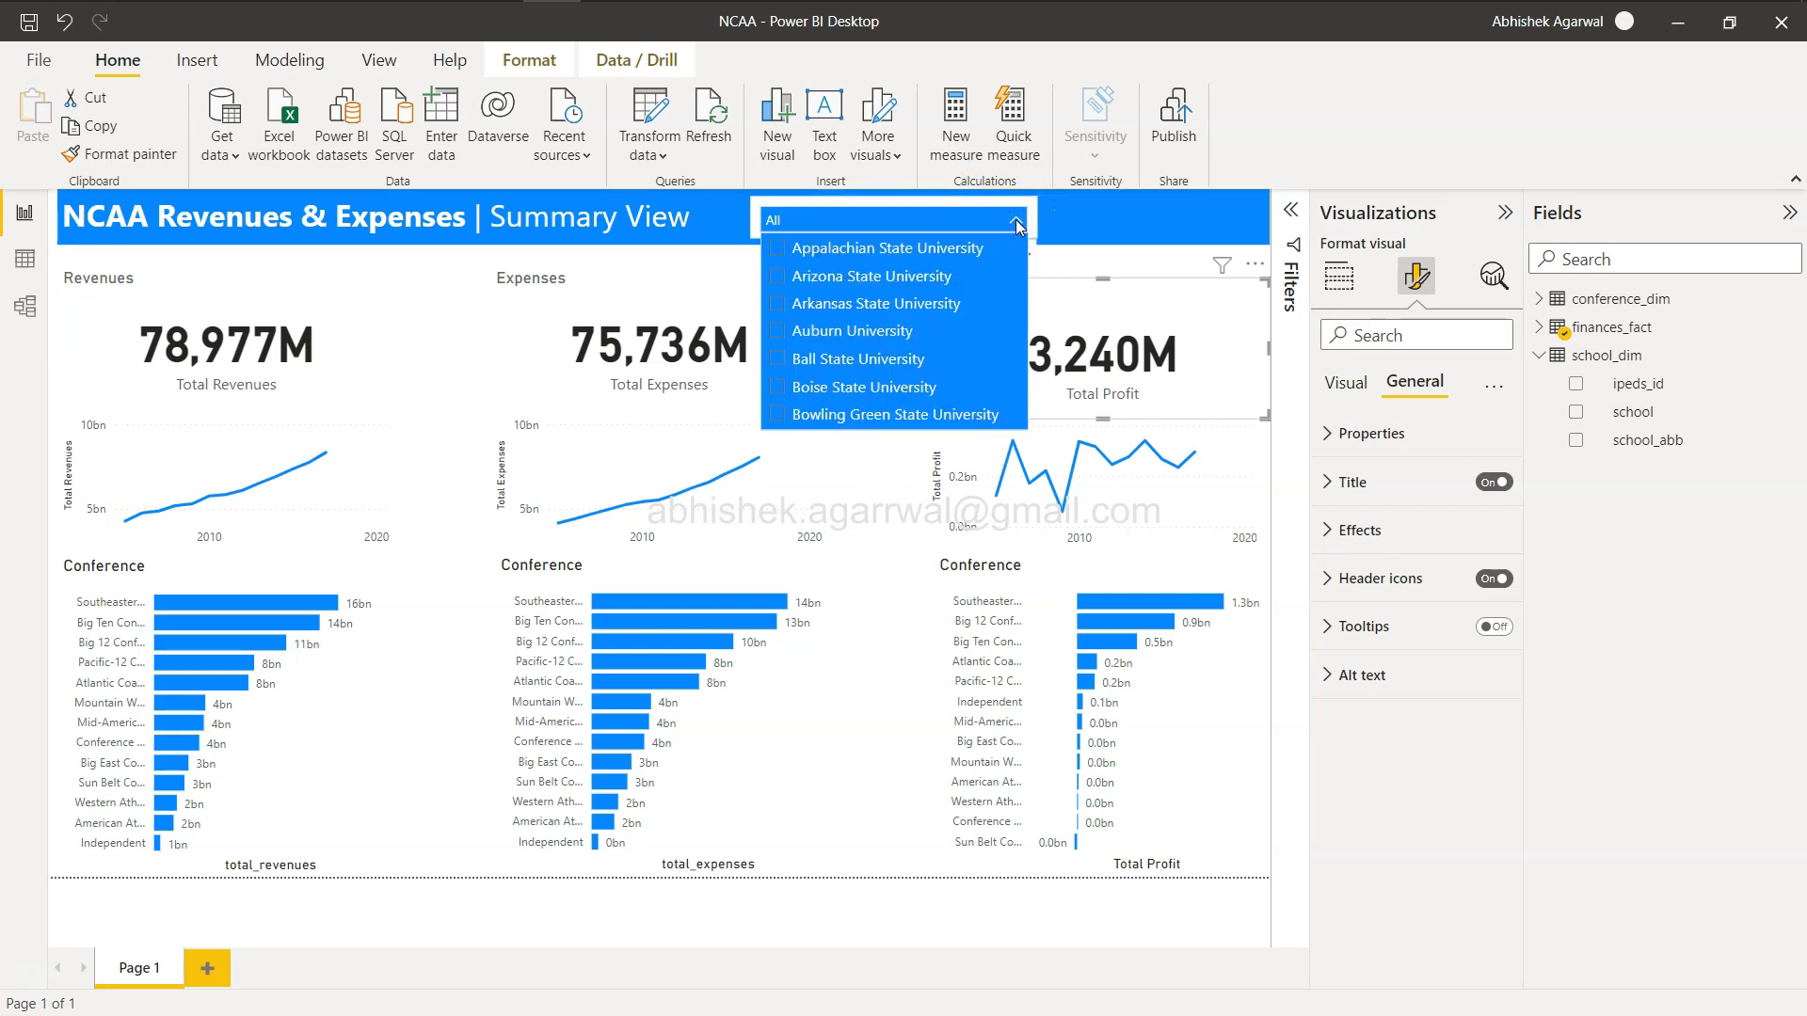
left_click(777, 331)
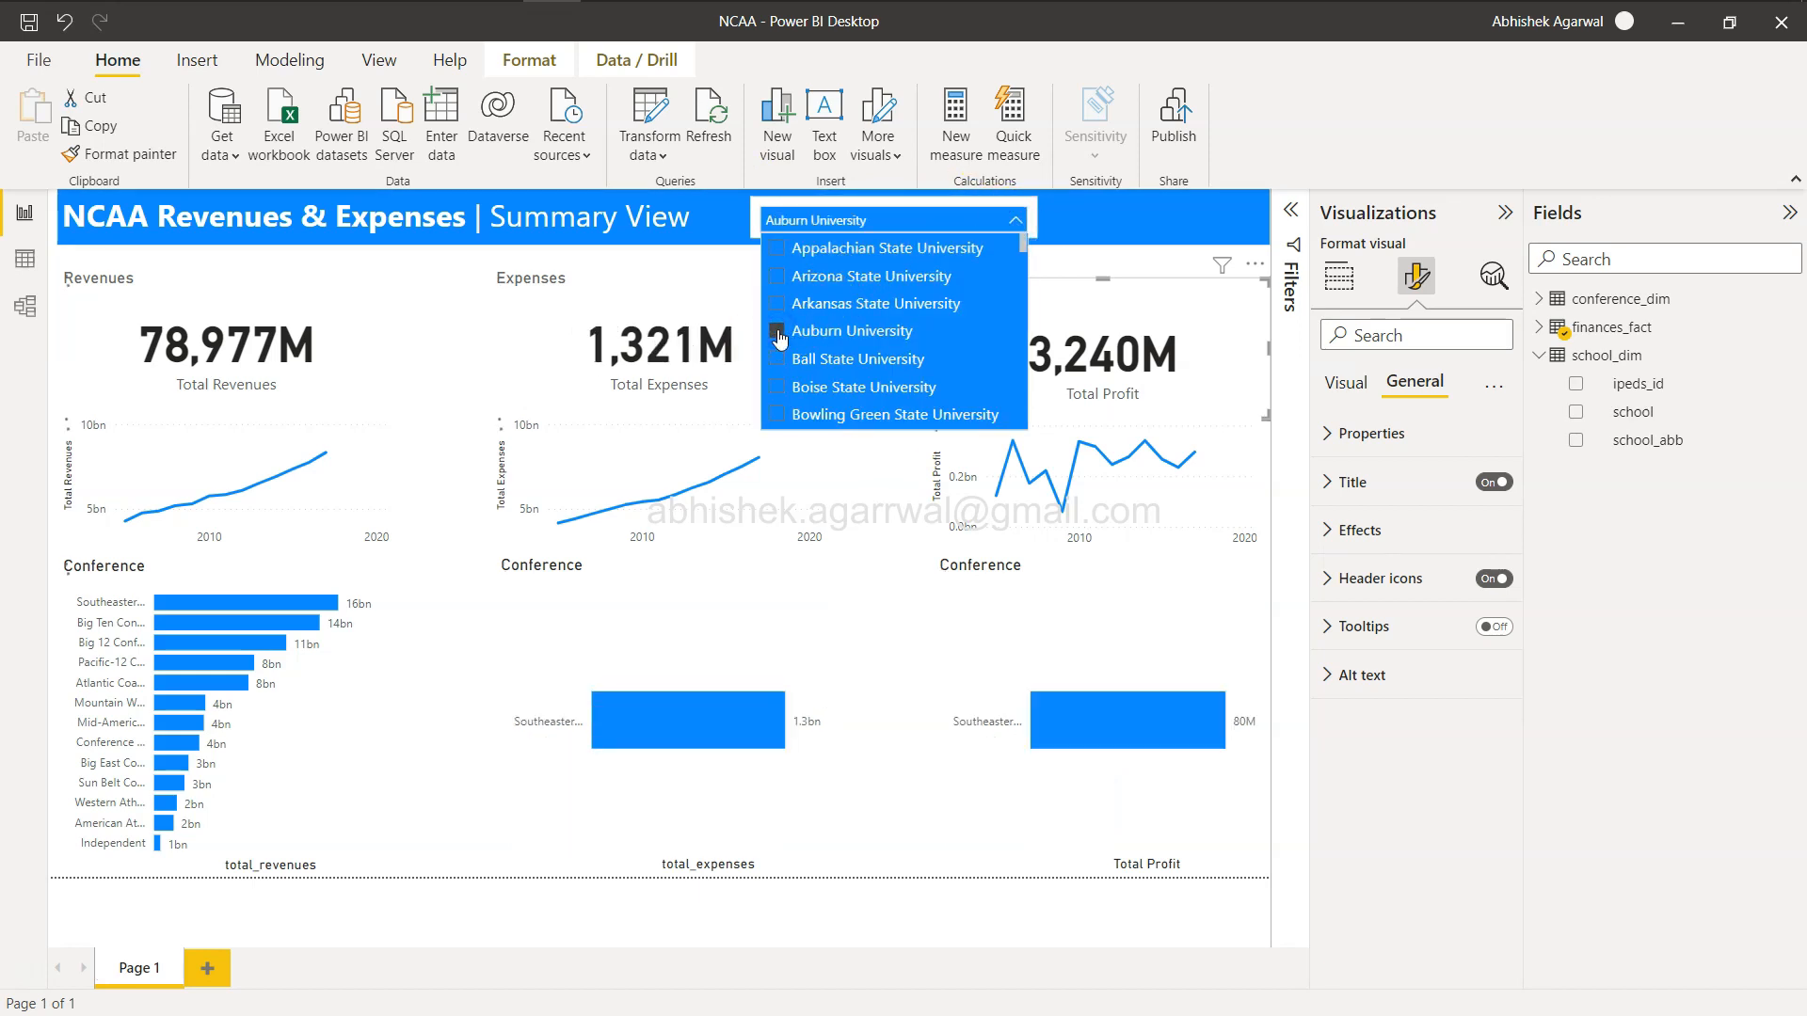
left_click(777, 280)
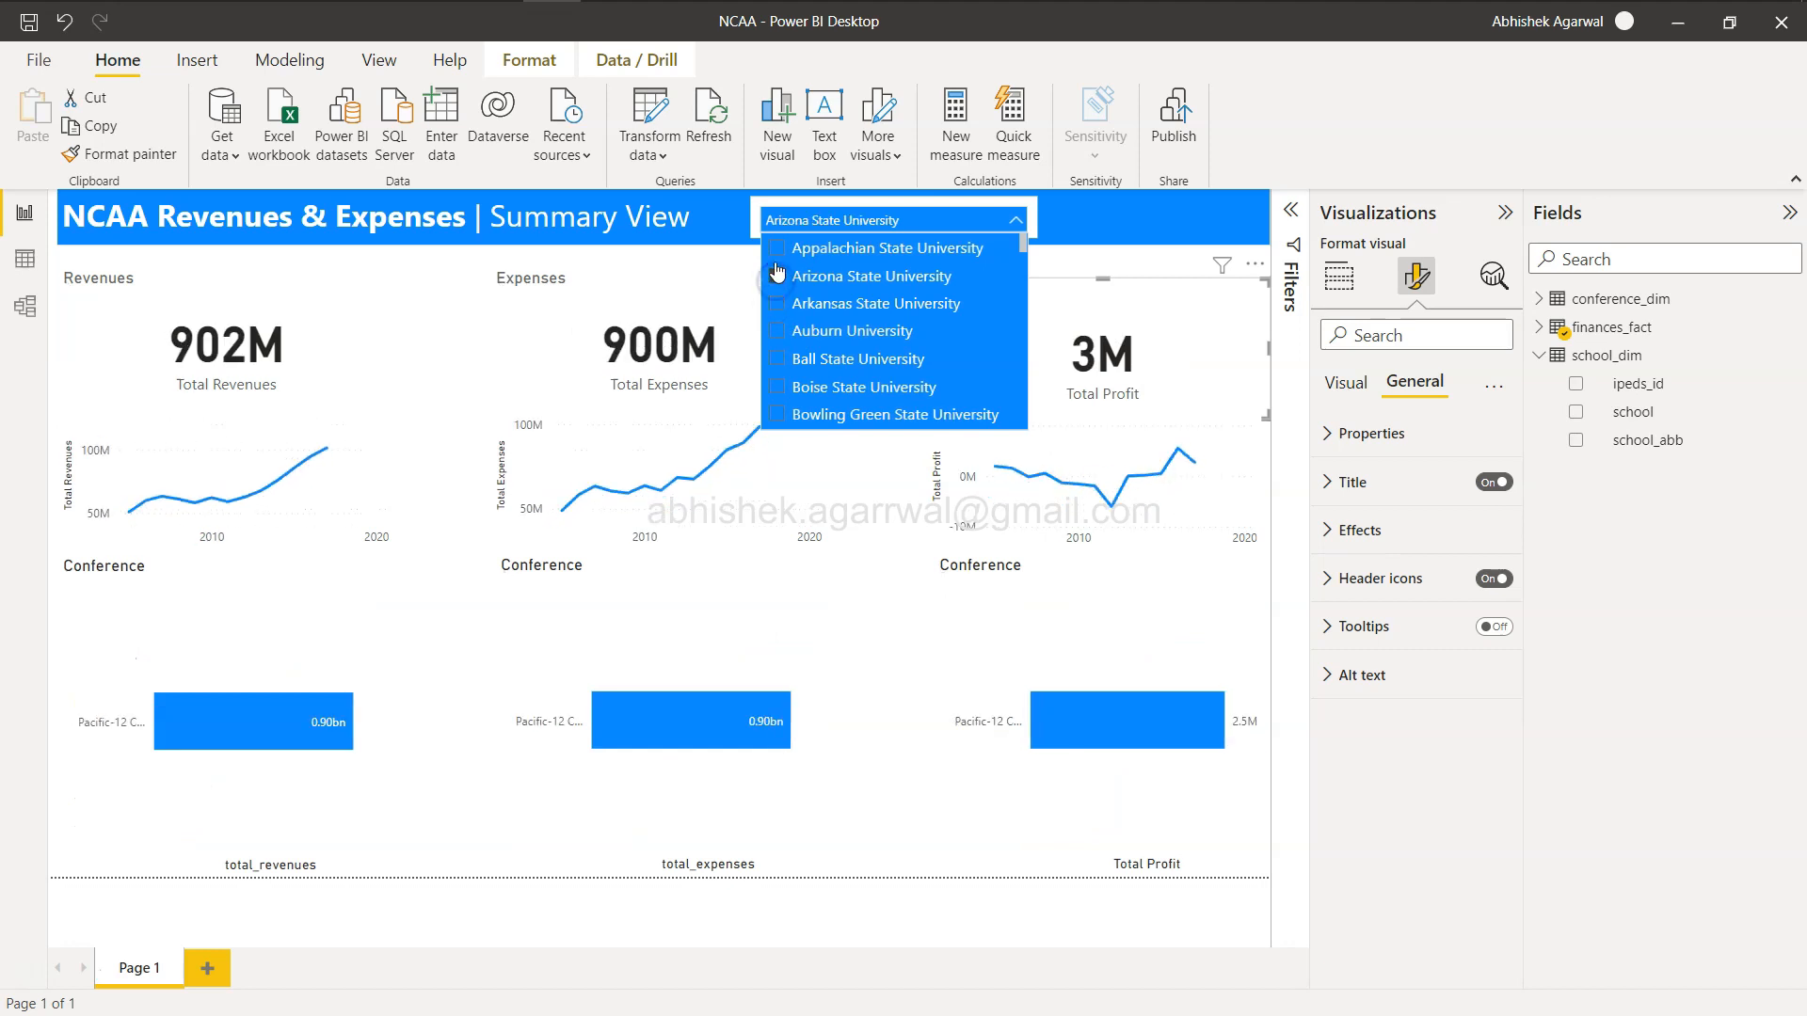
left_click(777, 250)
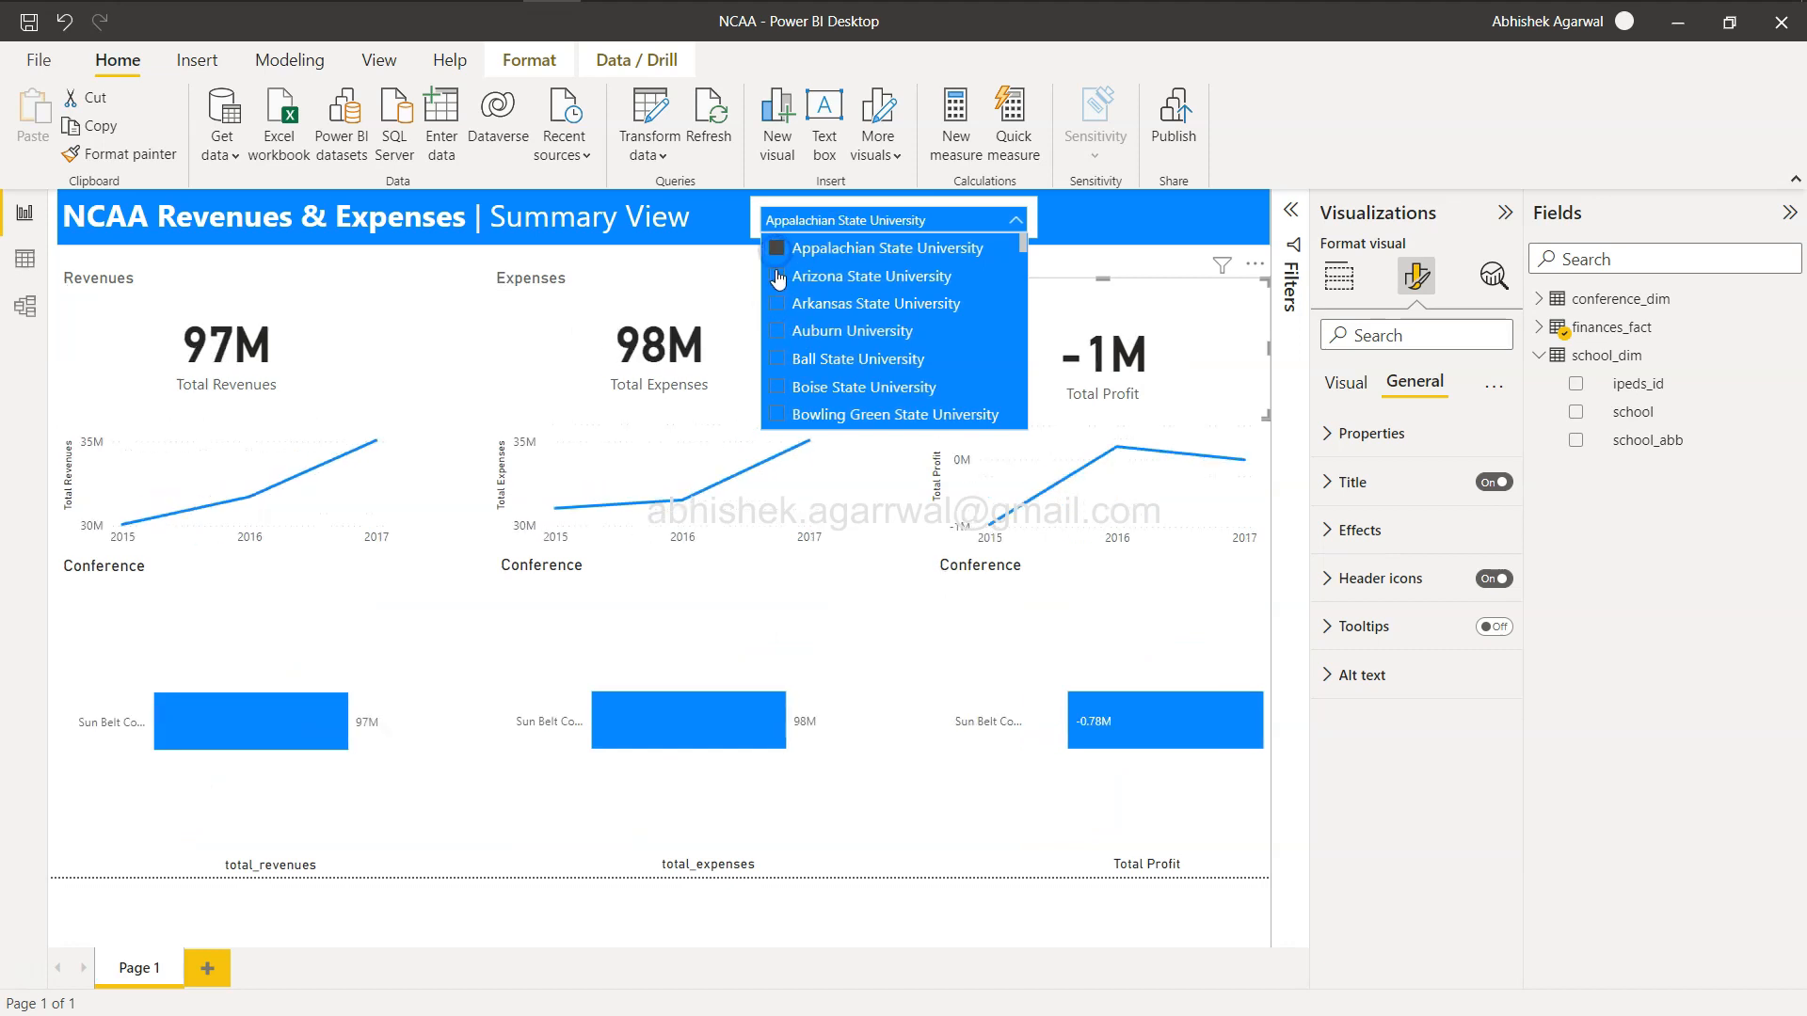
left_click(778, 360)
left_click(777, 414)
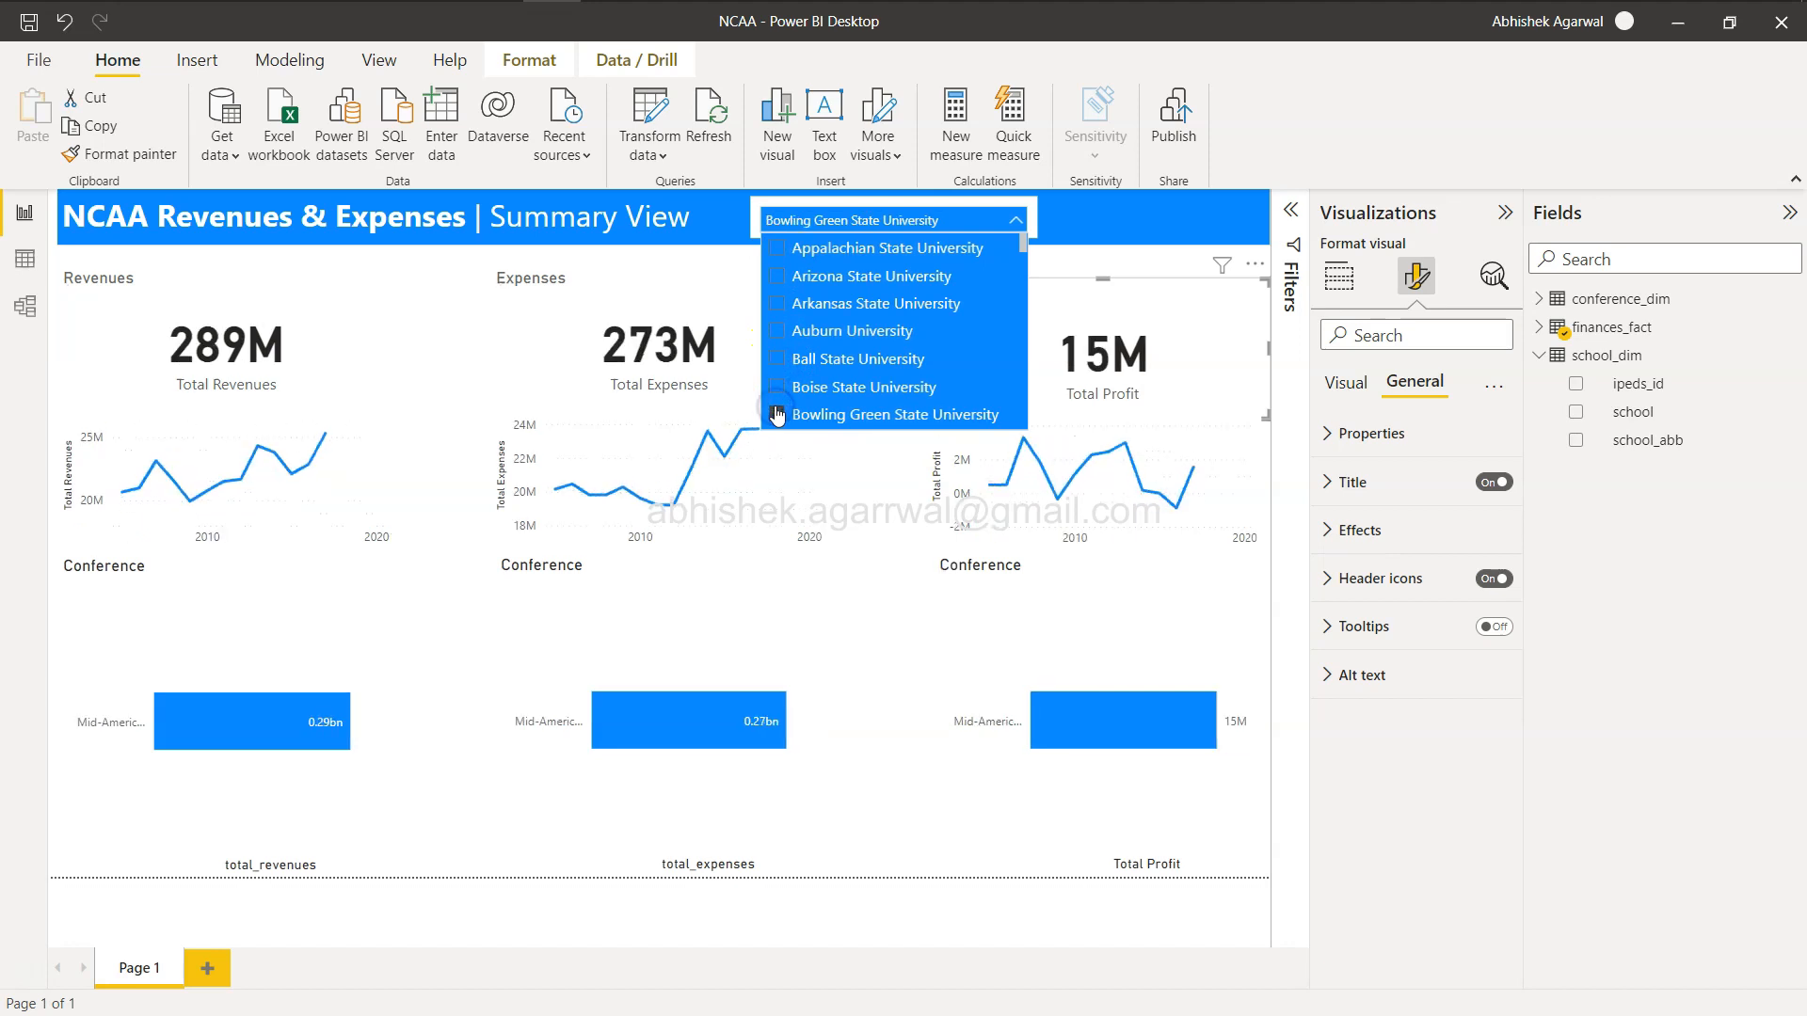
scroll(778, 381, "down", 2)
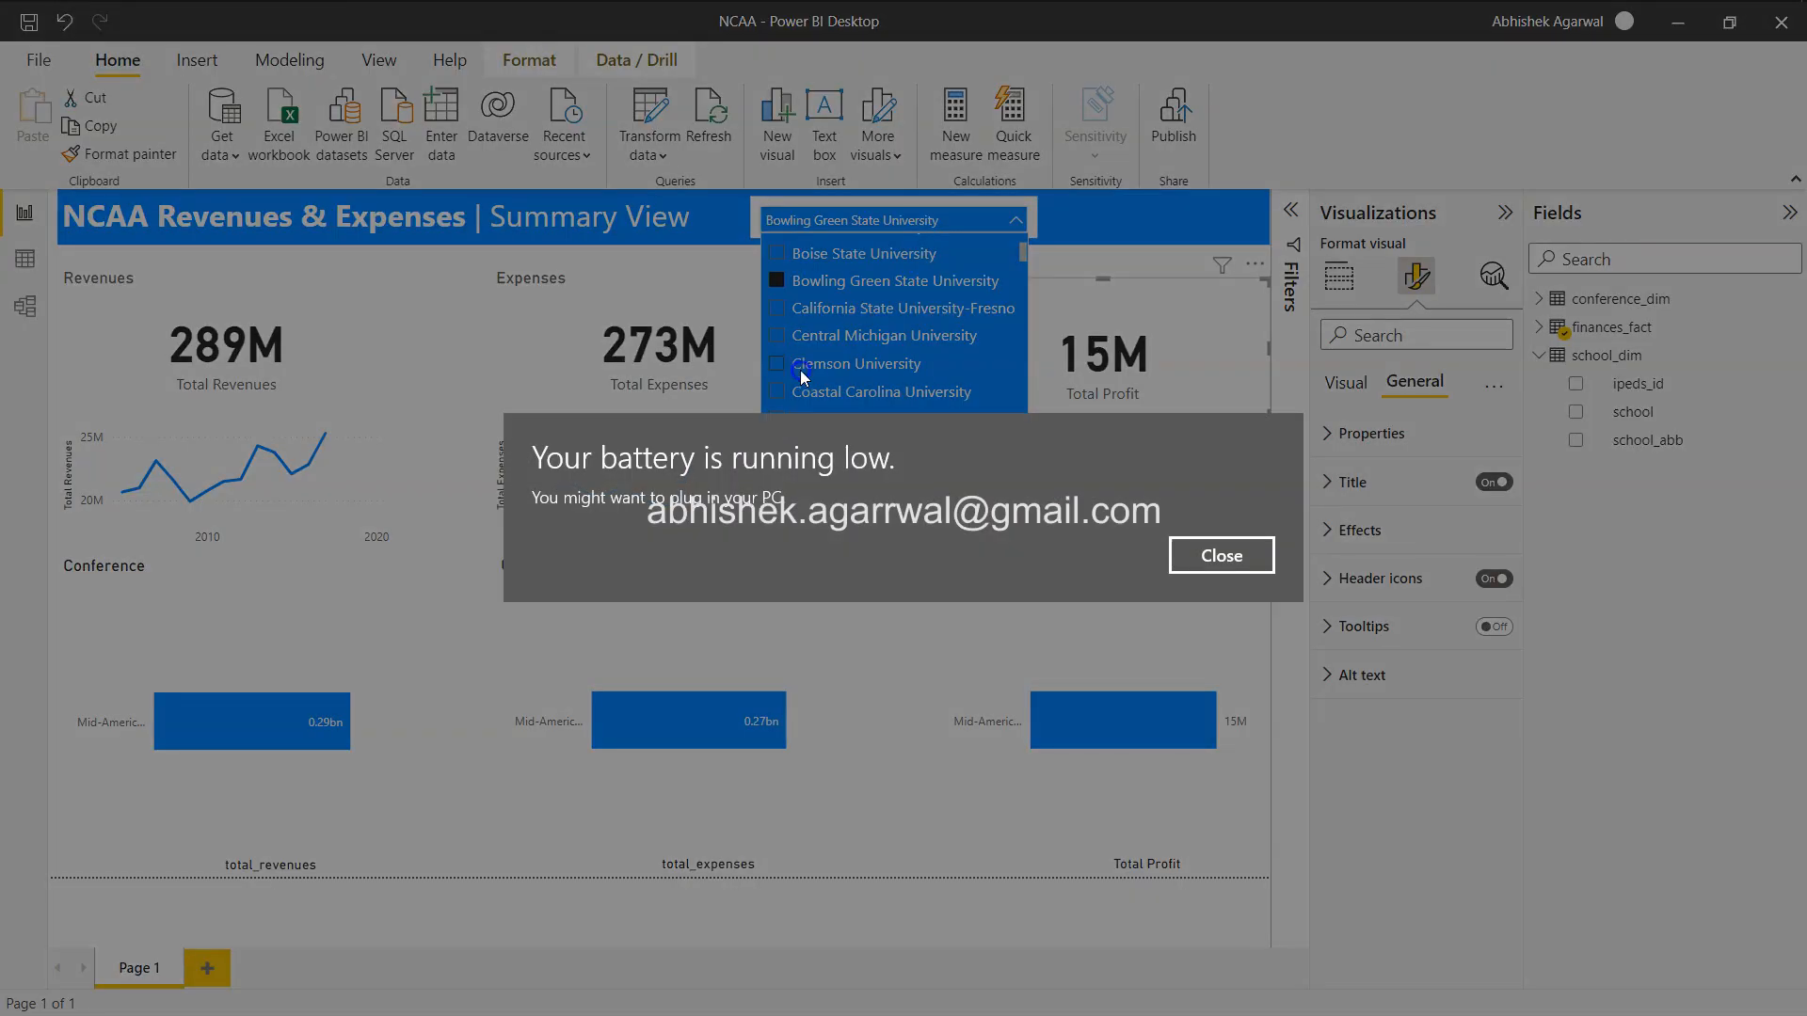
left_click(1241, 561)
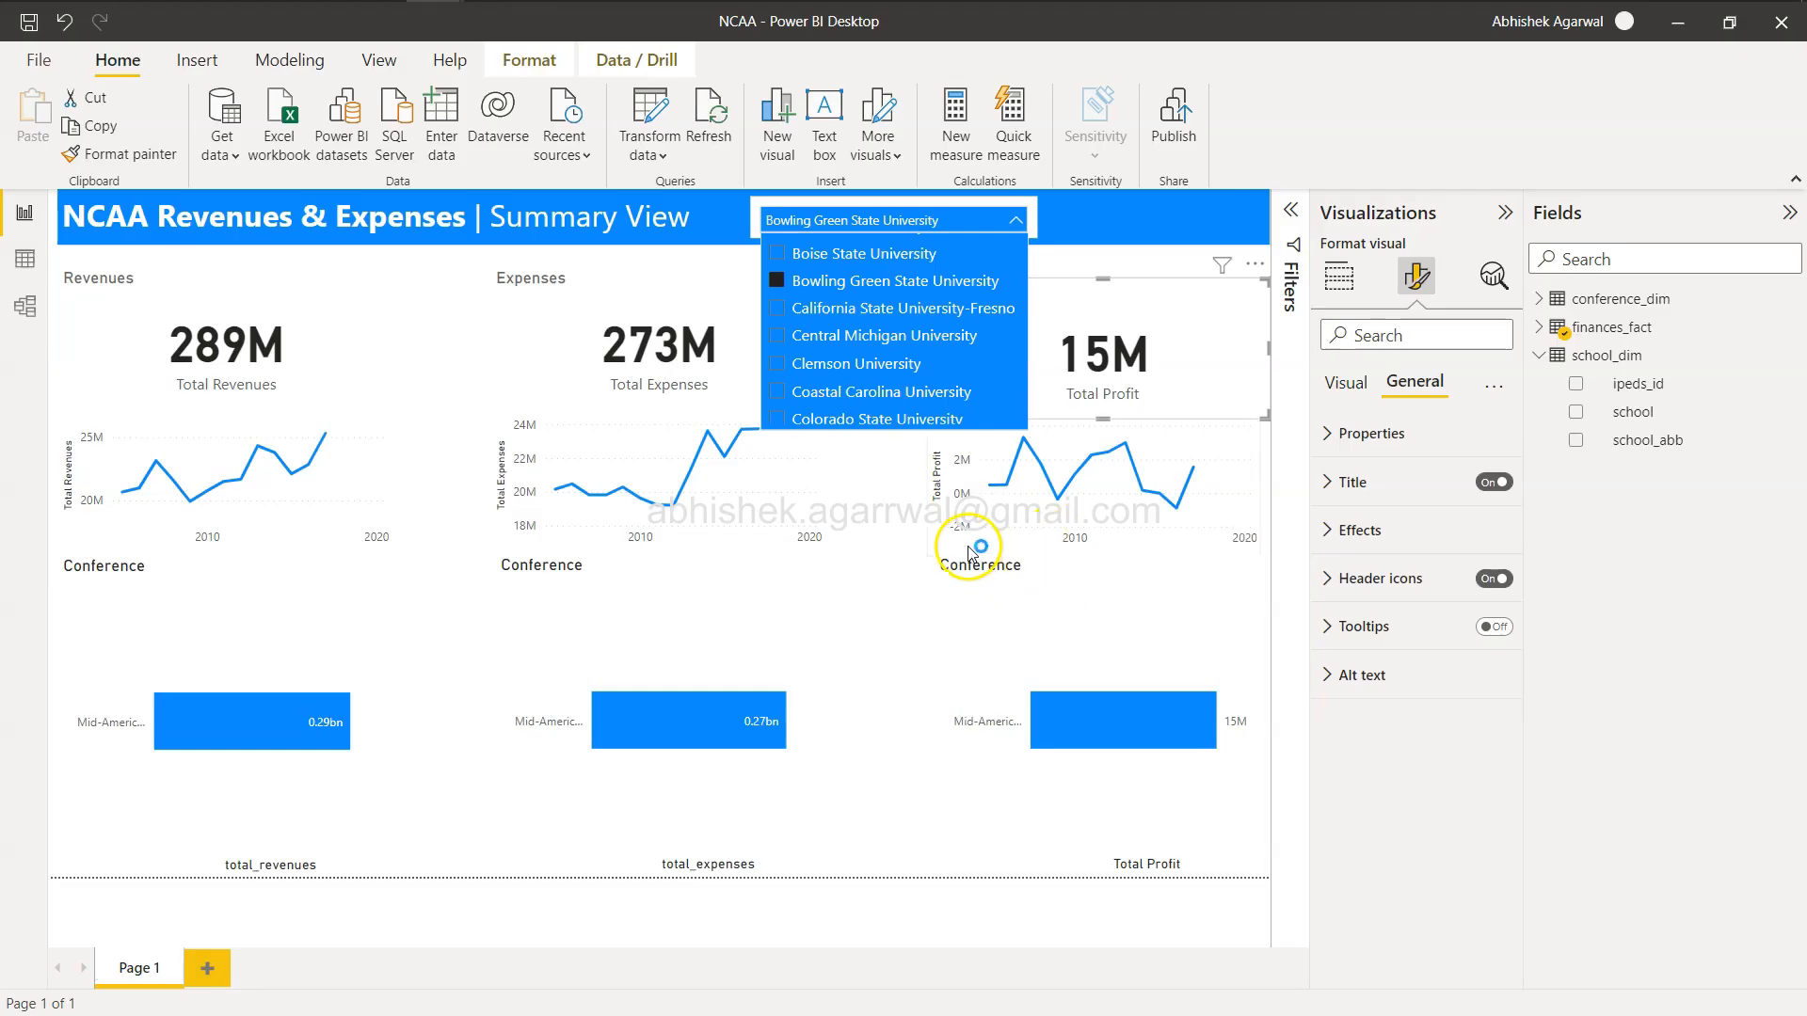
left_click(778, 283)
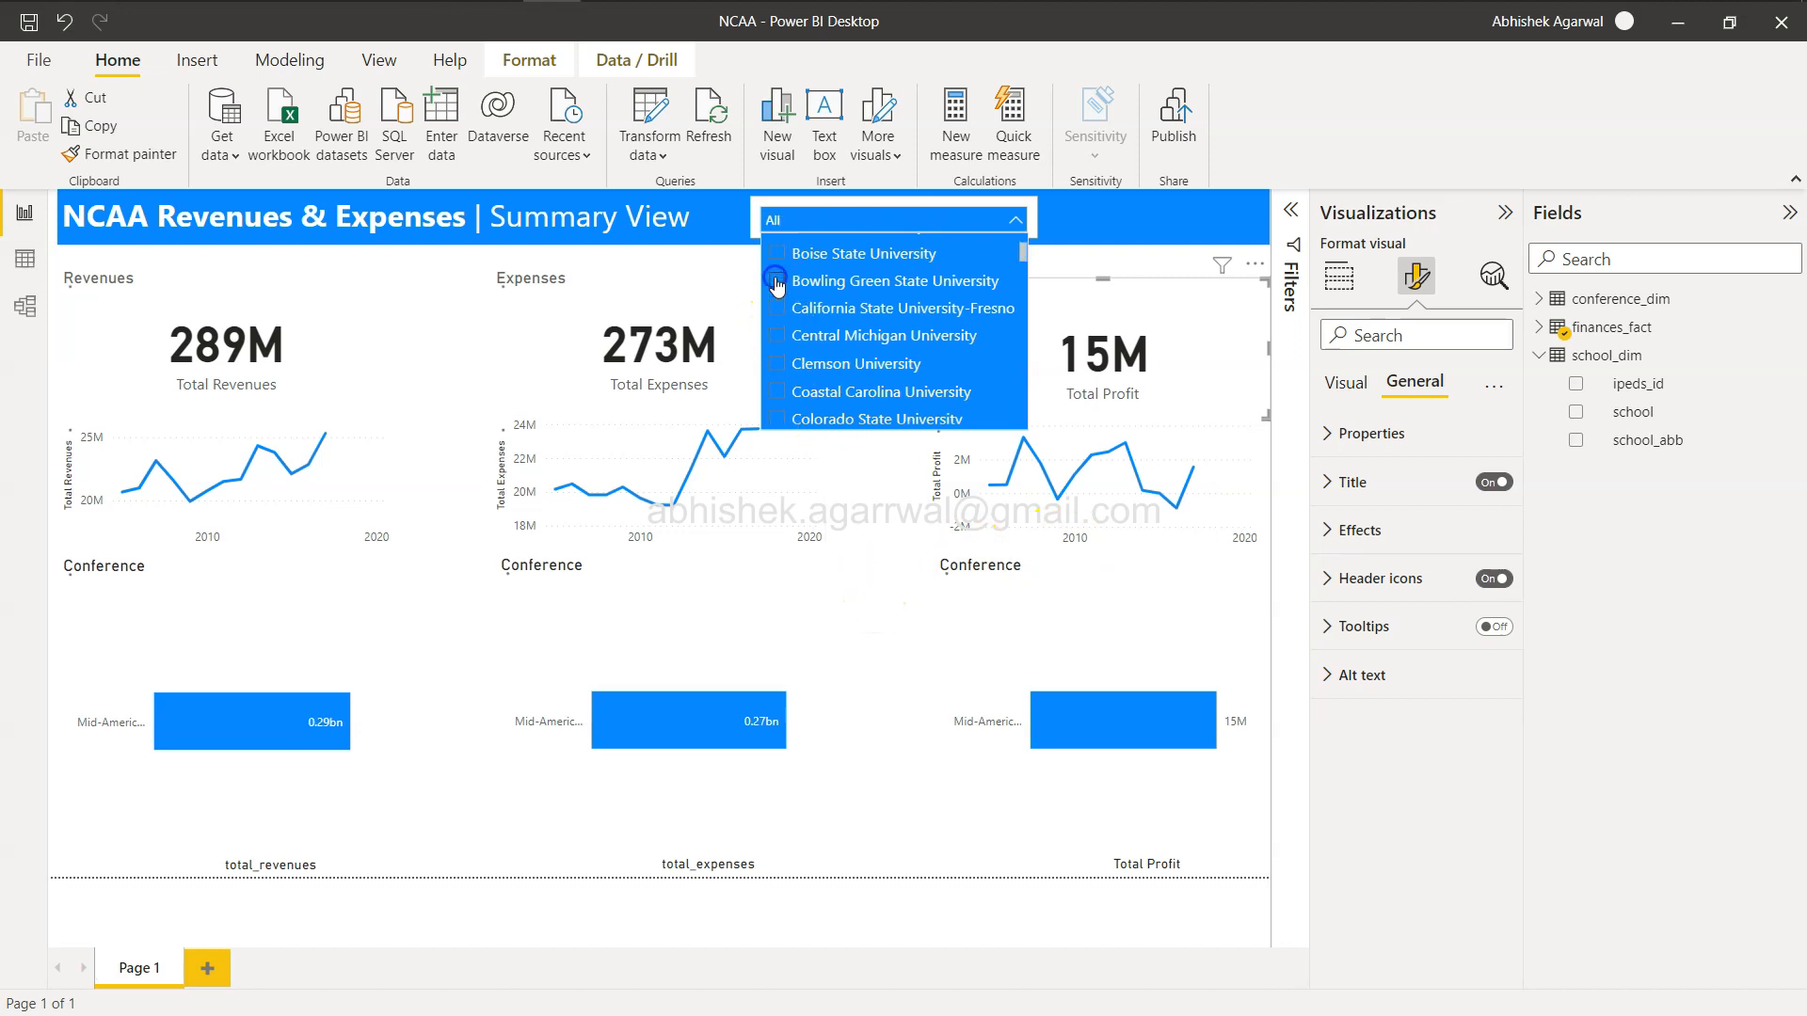
Select Ohio University, Old Dominion University, Northern Illinois University and North Carolina State University in the slicer.
left_click(1015, 220)
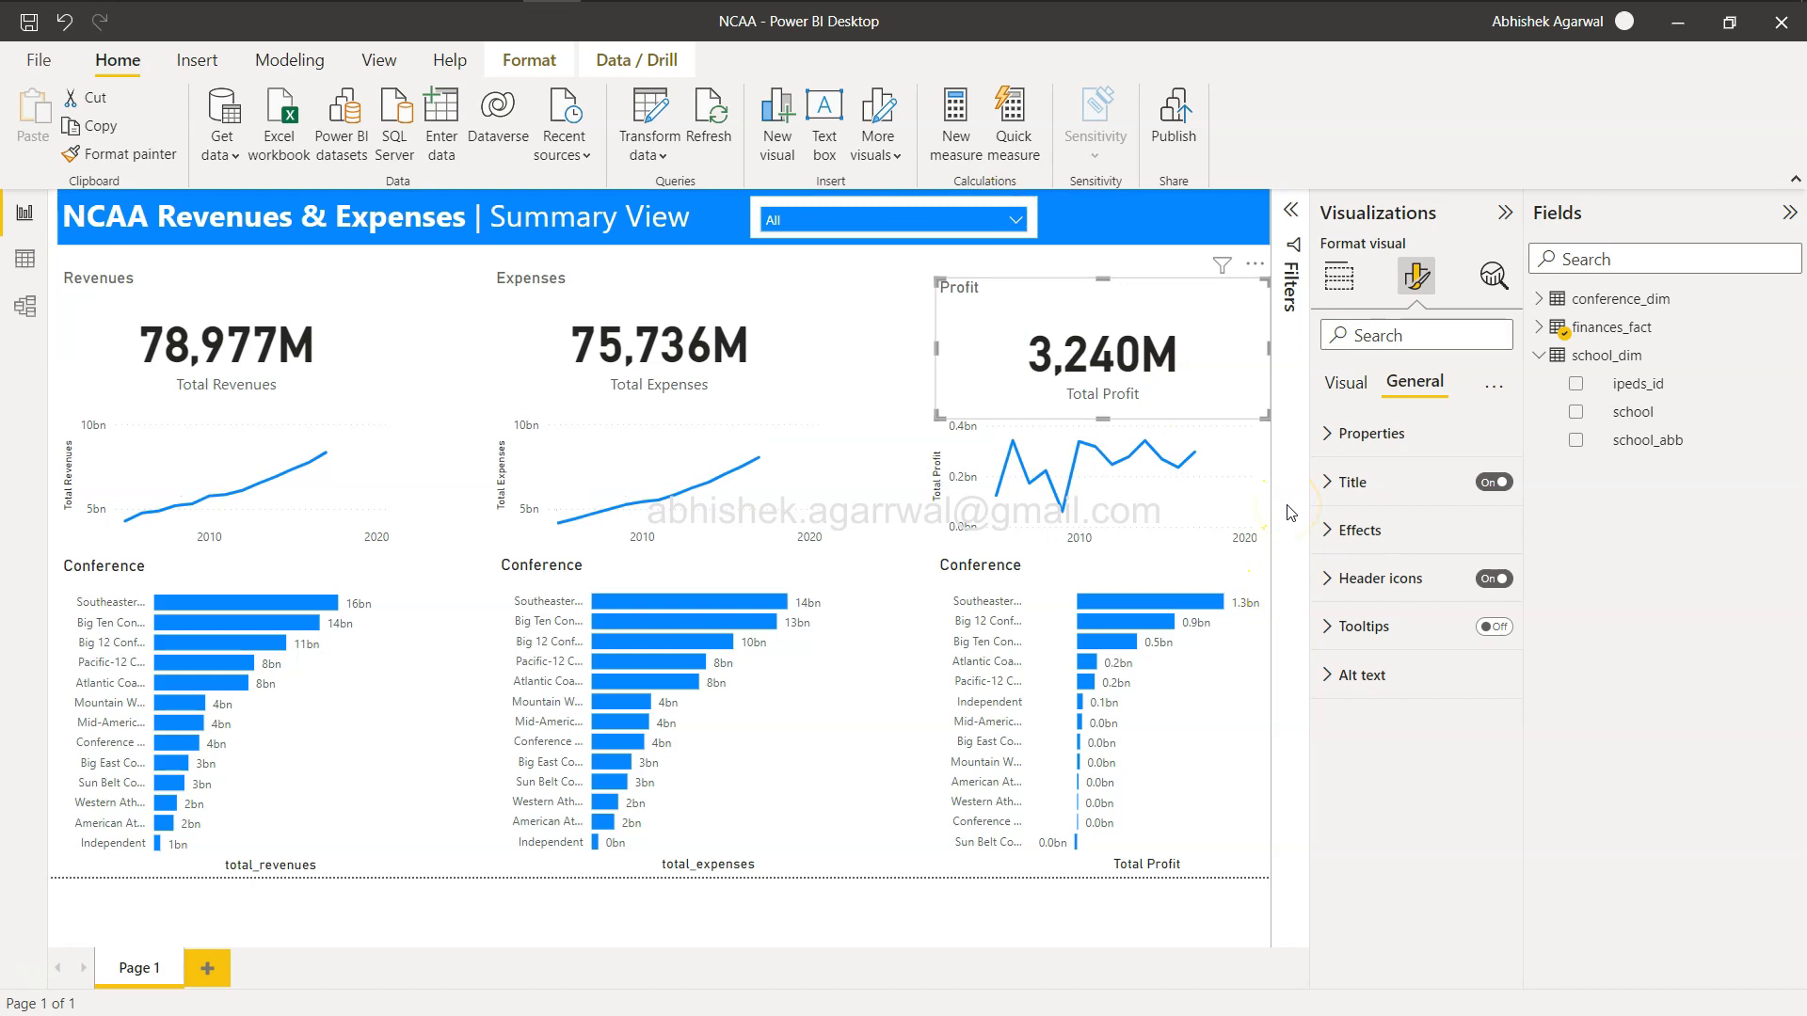
left_click(1012, 222)
scroll(875, 376, "down", 6)
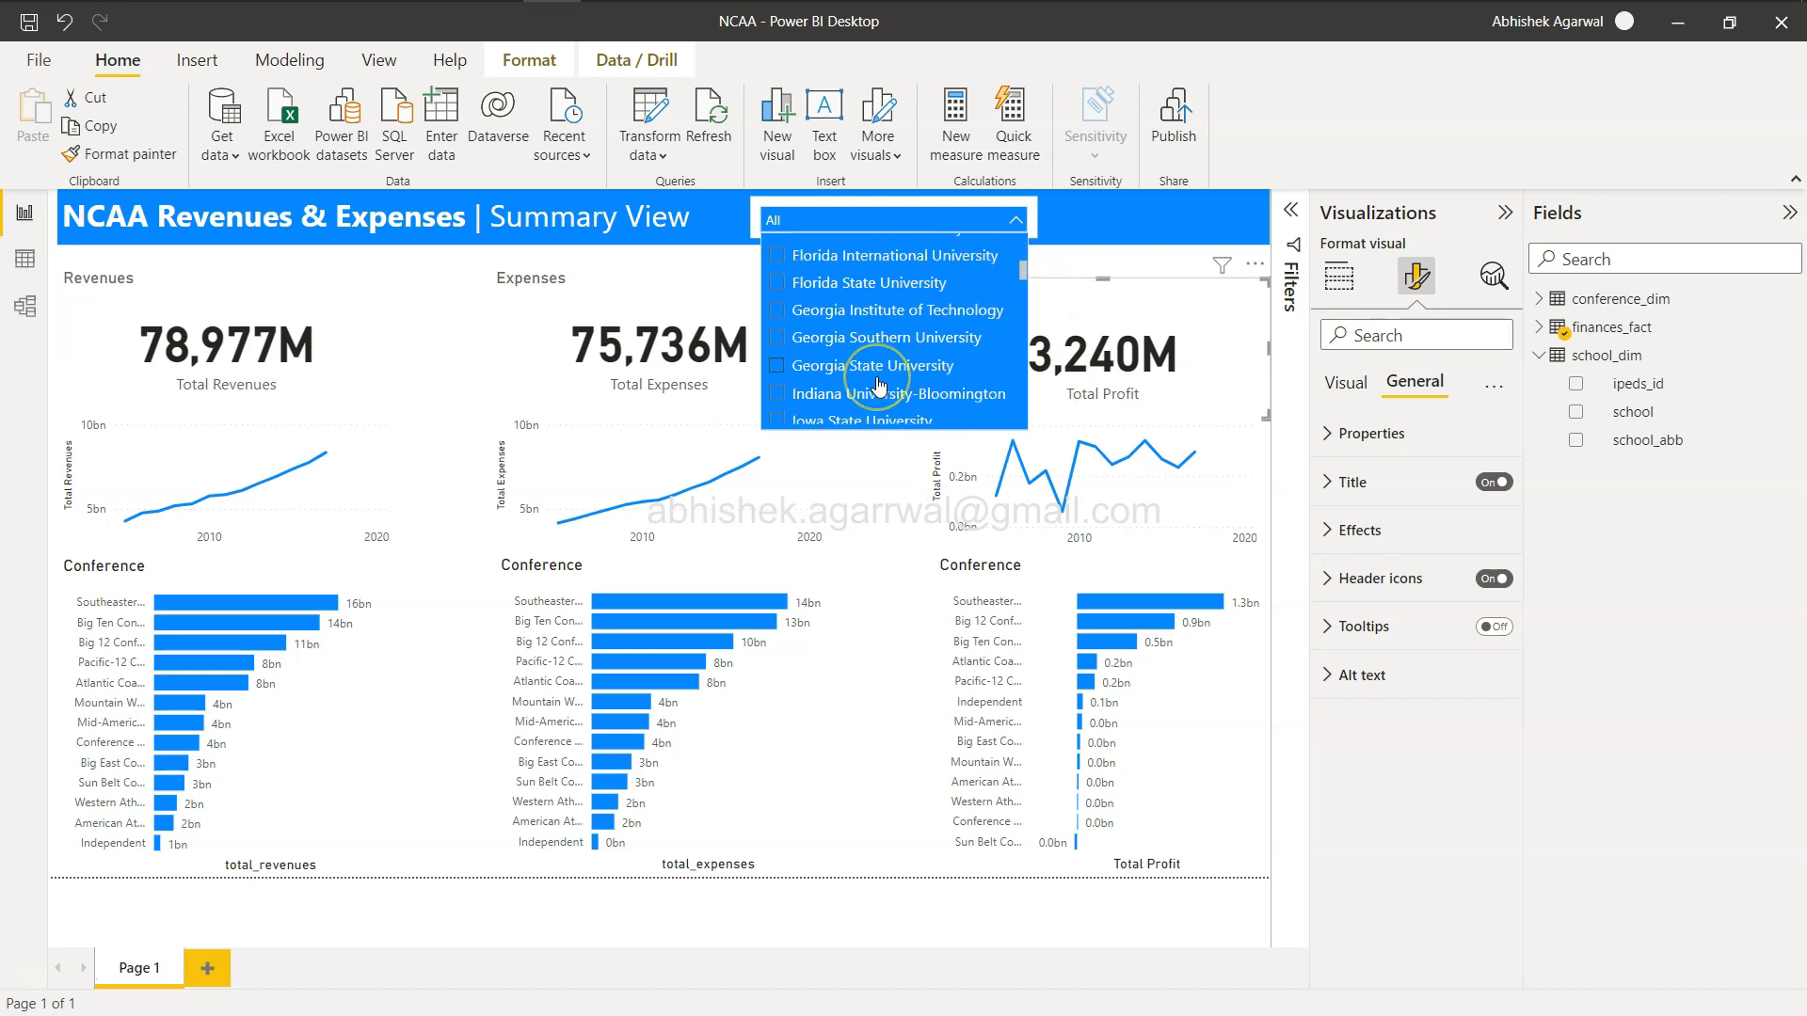
scroll(878, 384, "down", 2)
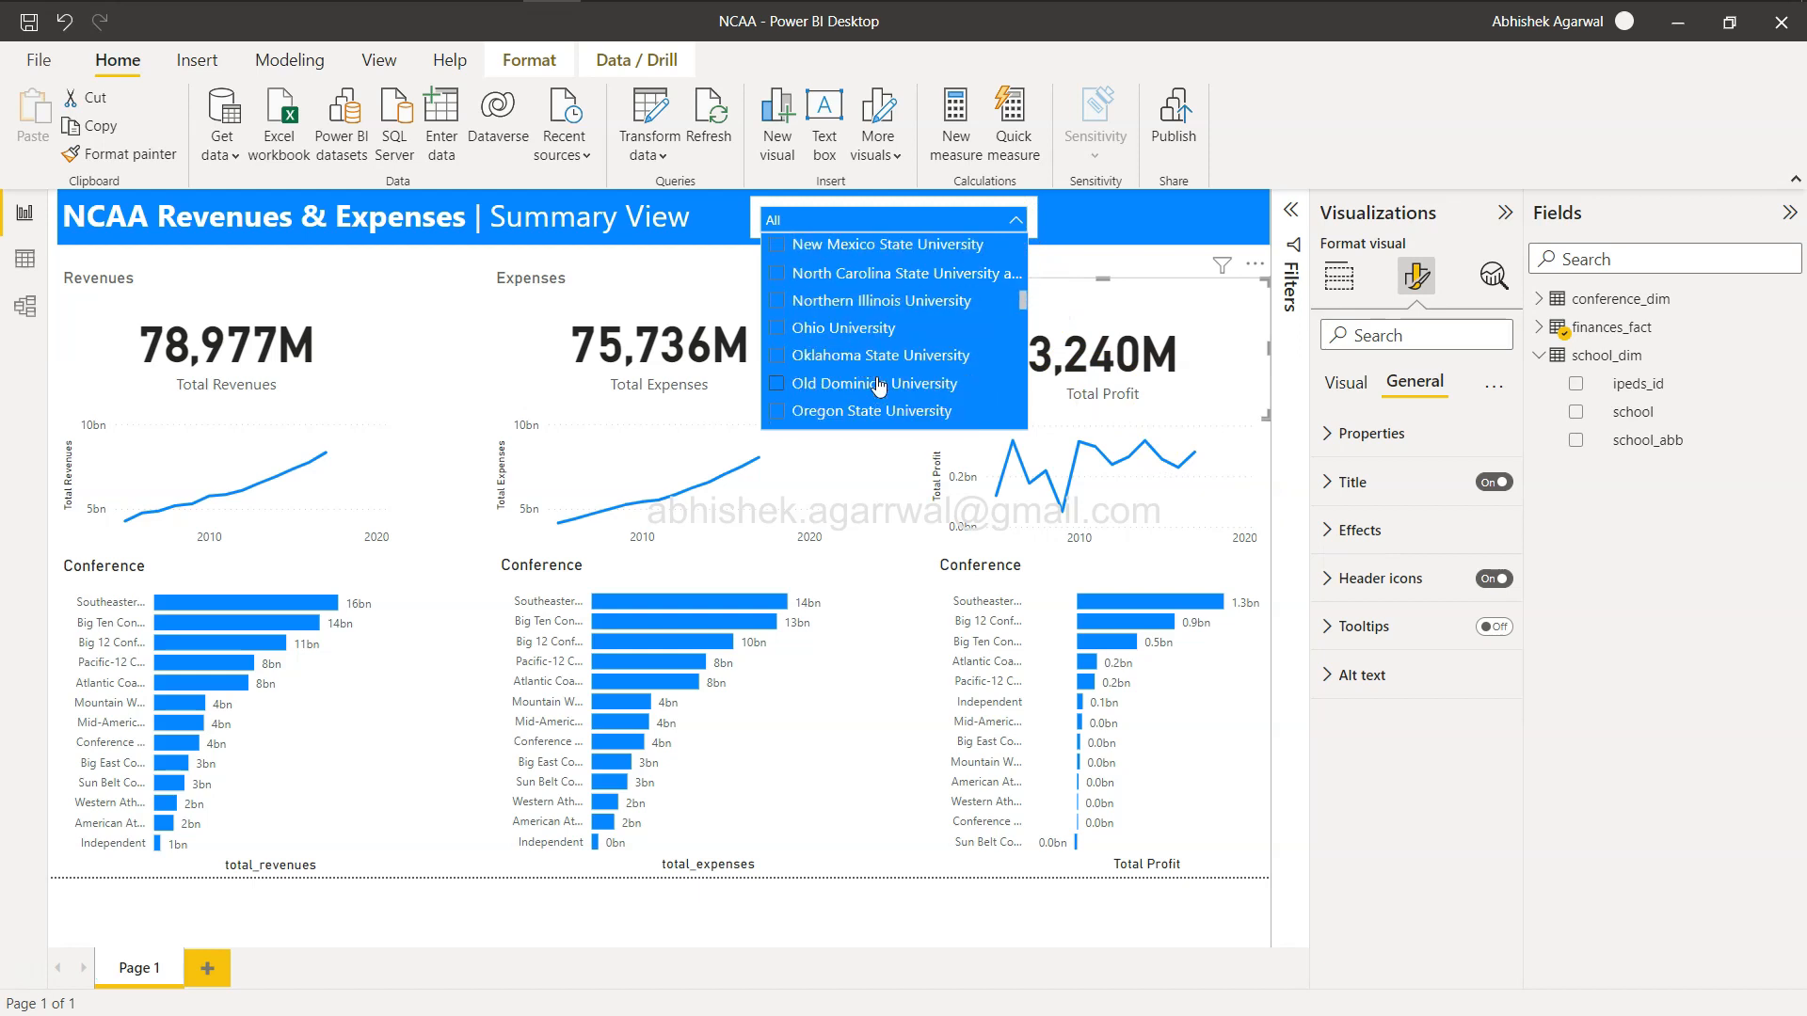
left_click(779, 329)
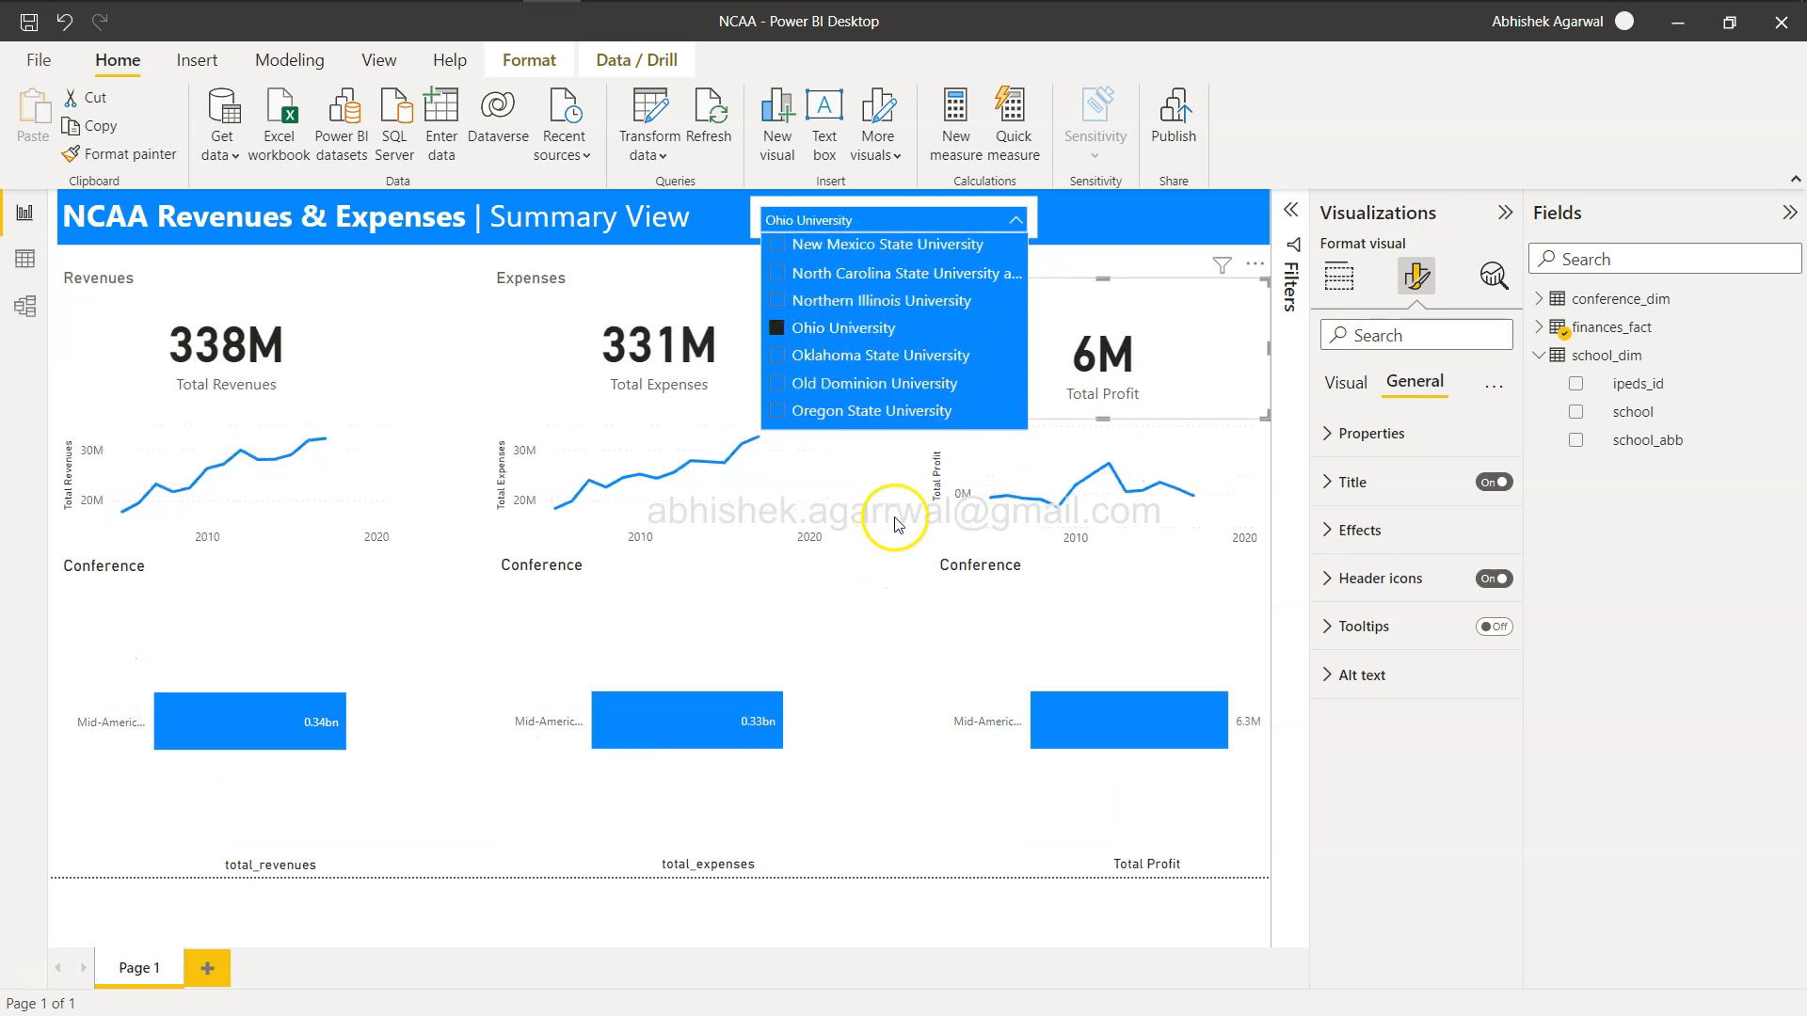
left_click(778, 386, "ctrl")
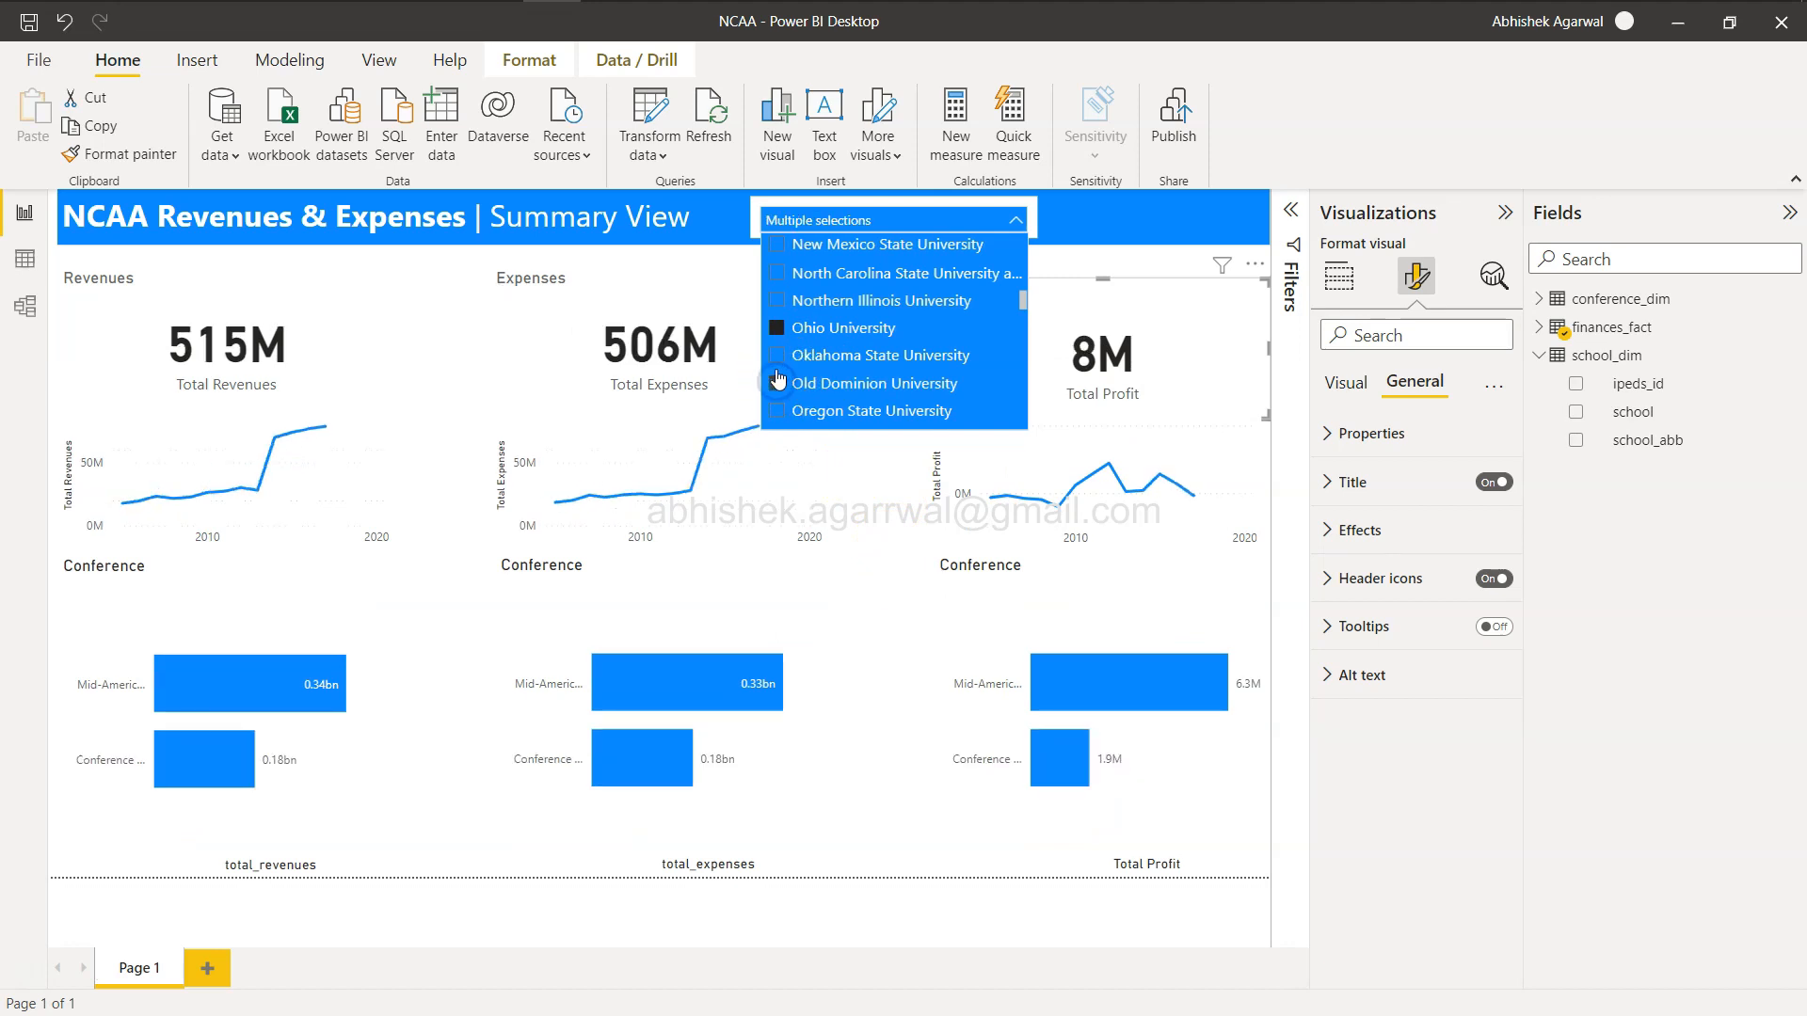
left_click(778, 301, "ctrl")
left_click(777, 273, "ctrl")
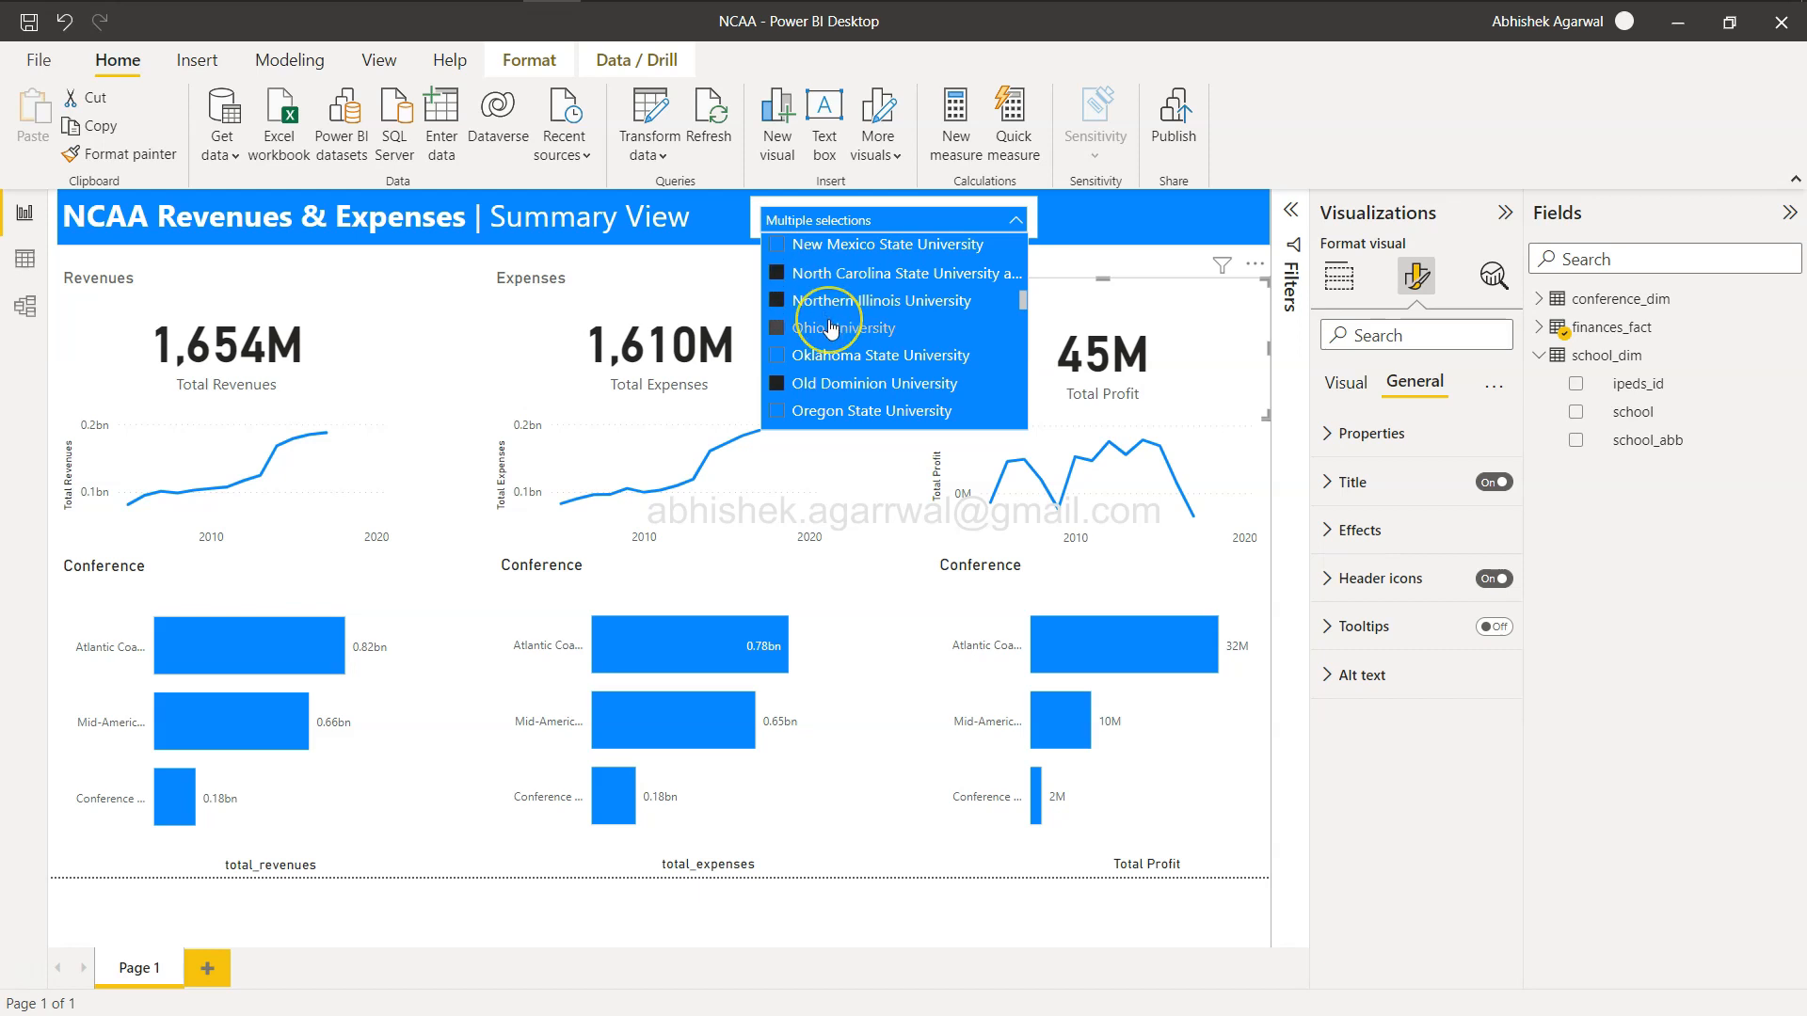
scroll(831, 327, "up", 8)
scroll(831, 328, "down", 8)
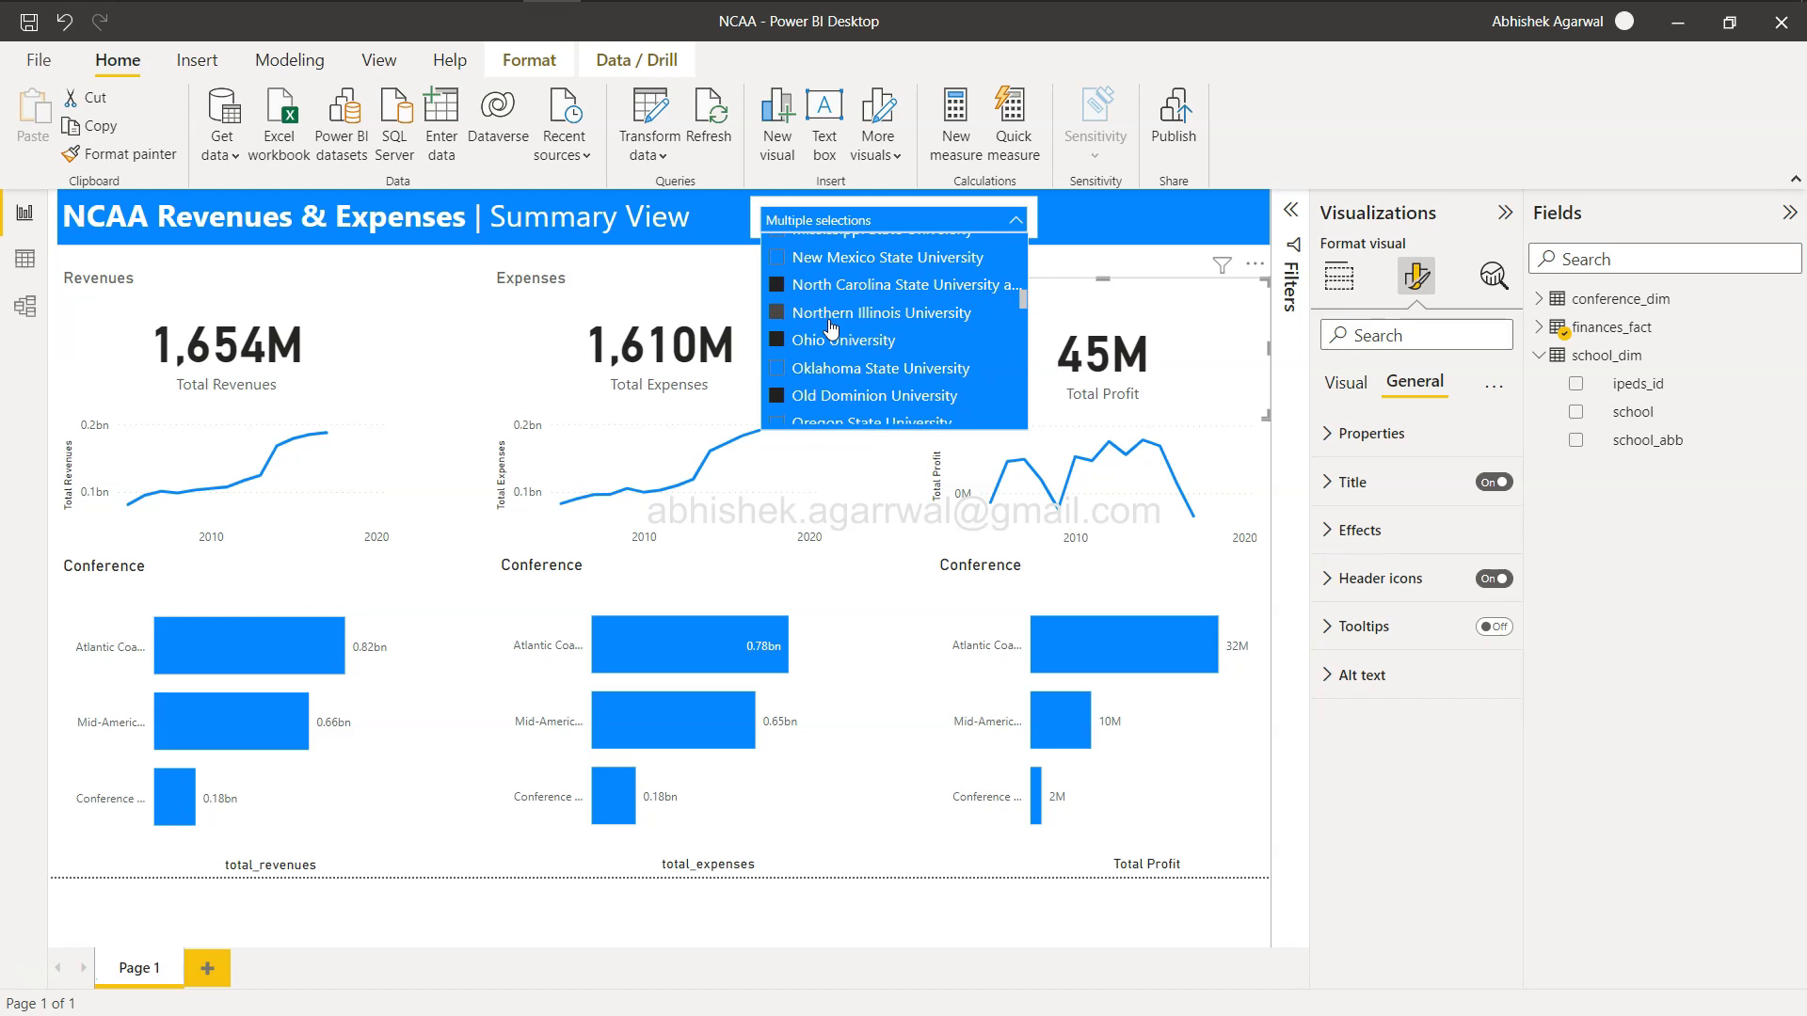
scroll(832, 328, "down", 2)
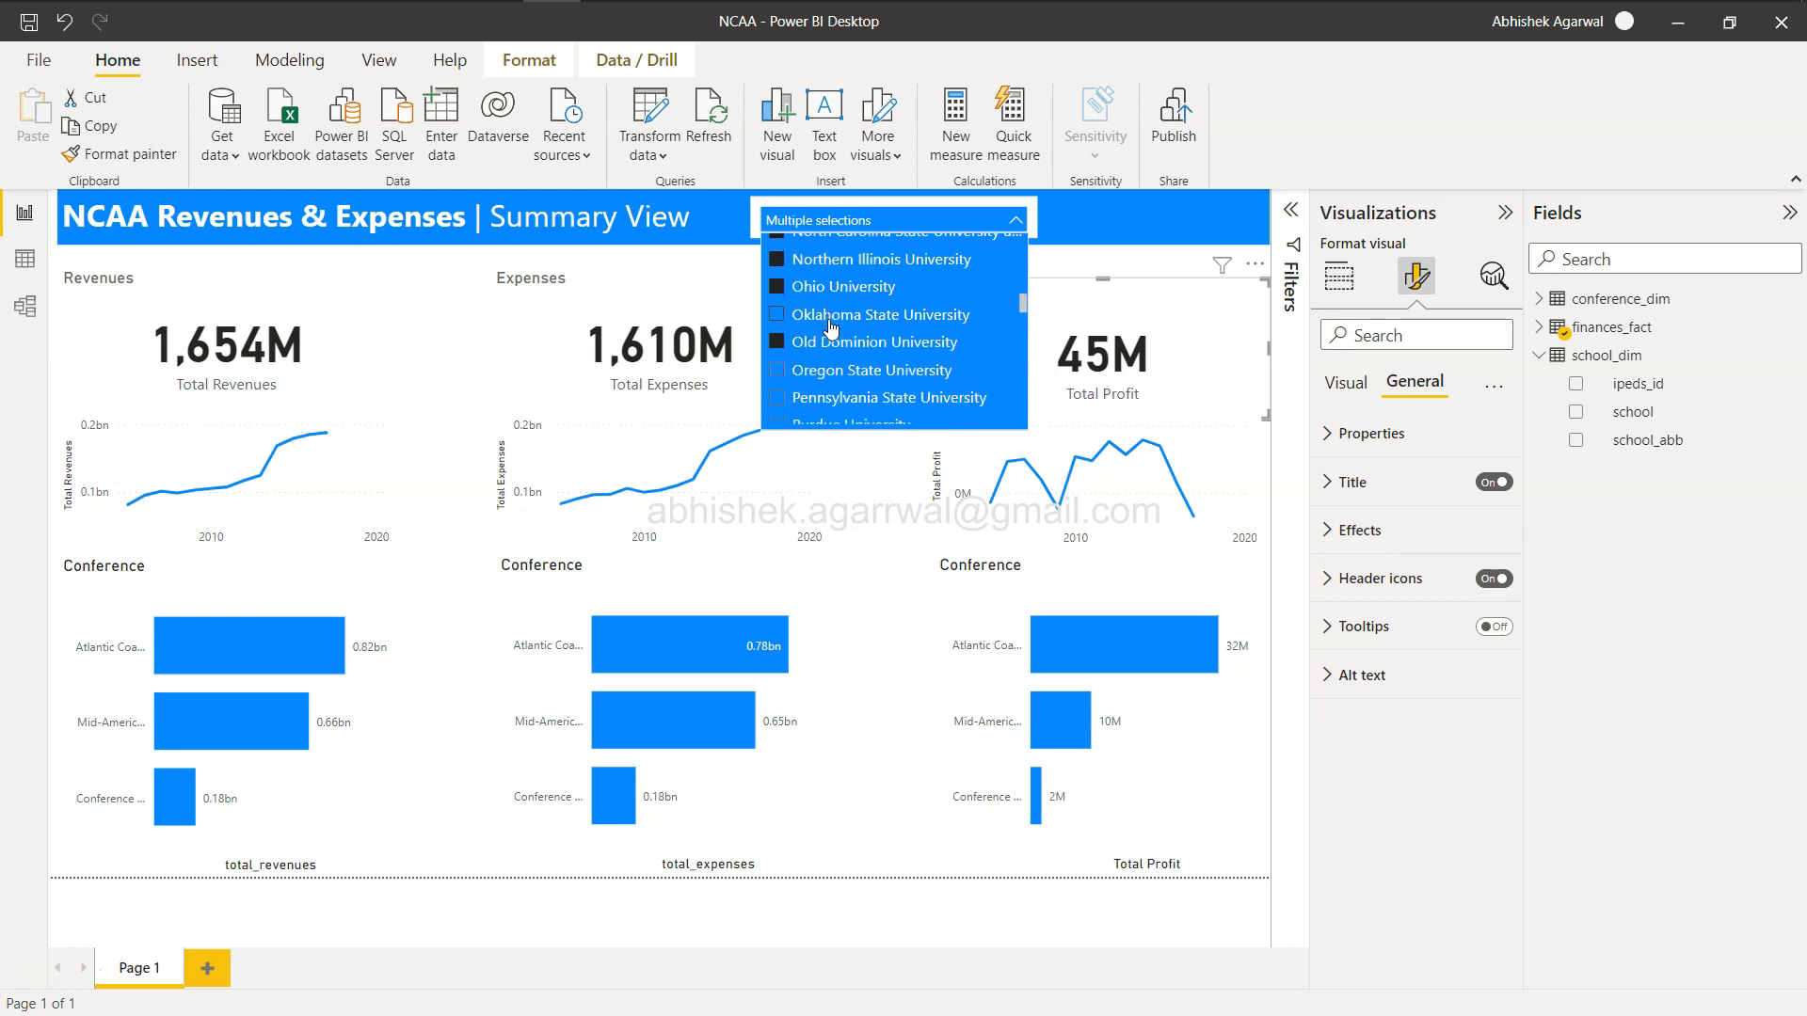
left_click(882, 480)
left_click(886, 492)
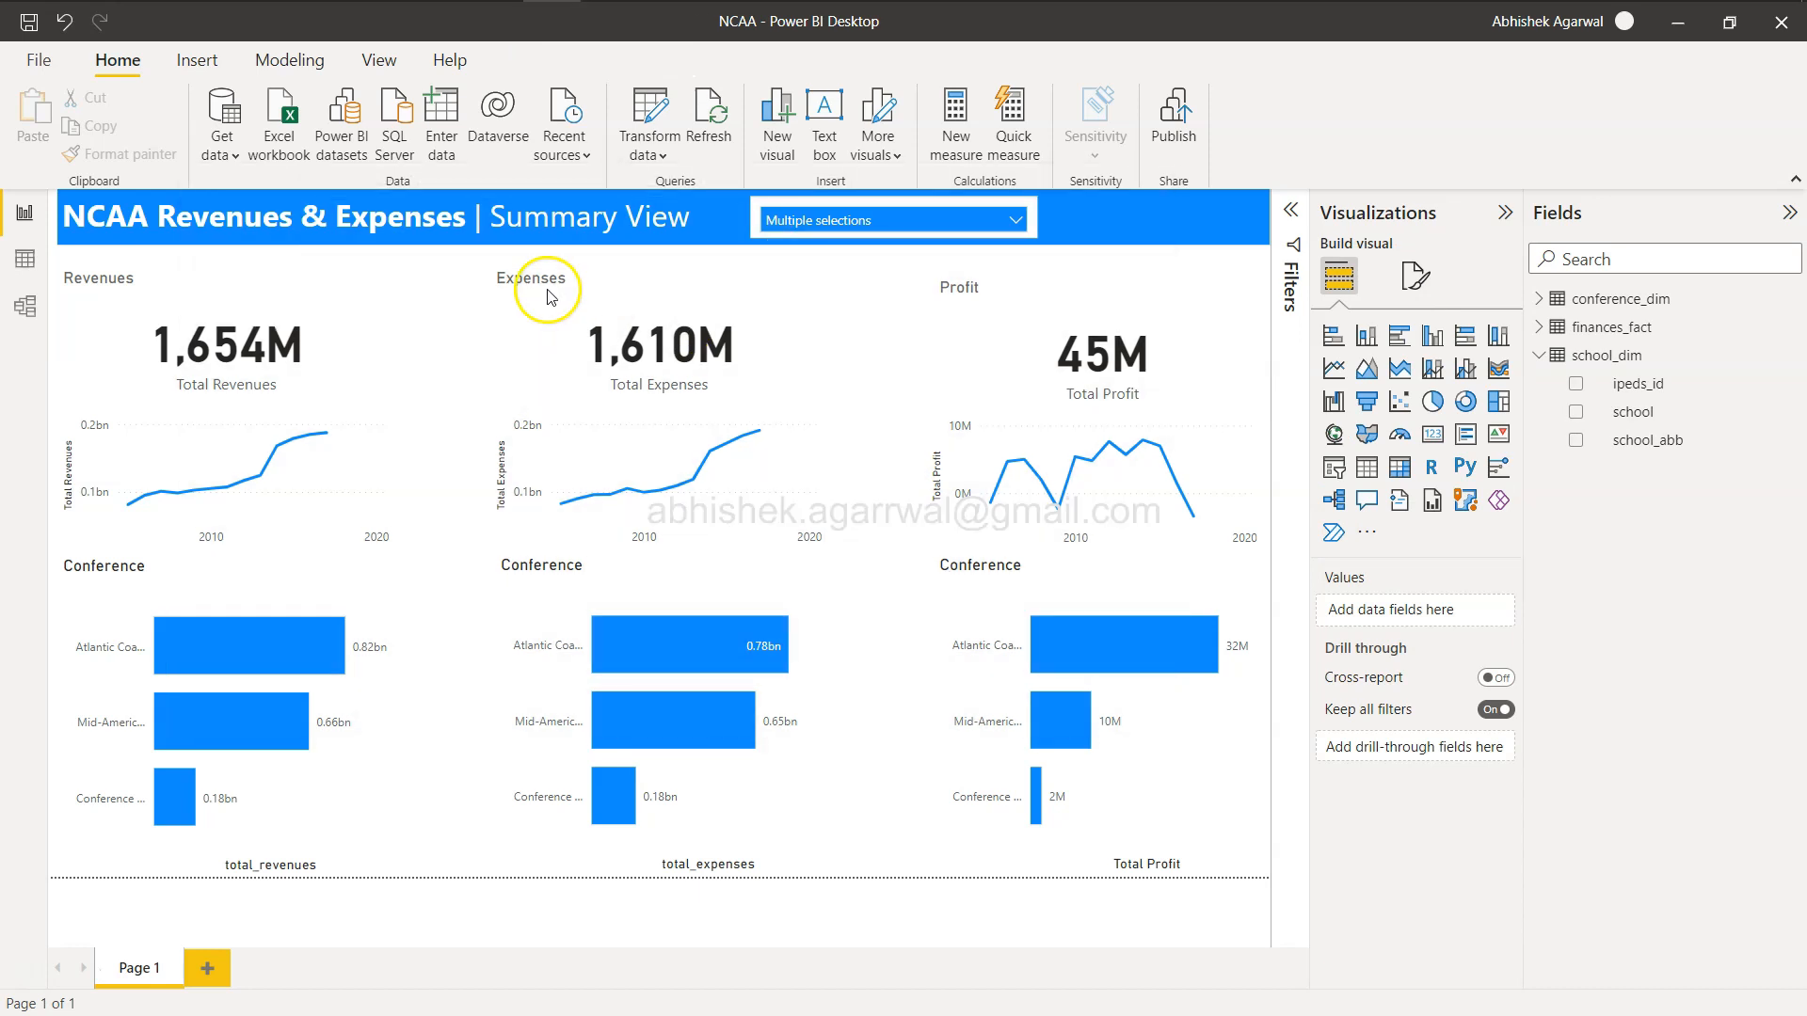
Add a new bookmark capturing the current four-school slicer selection.
left_click(378, 67)
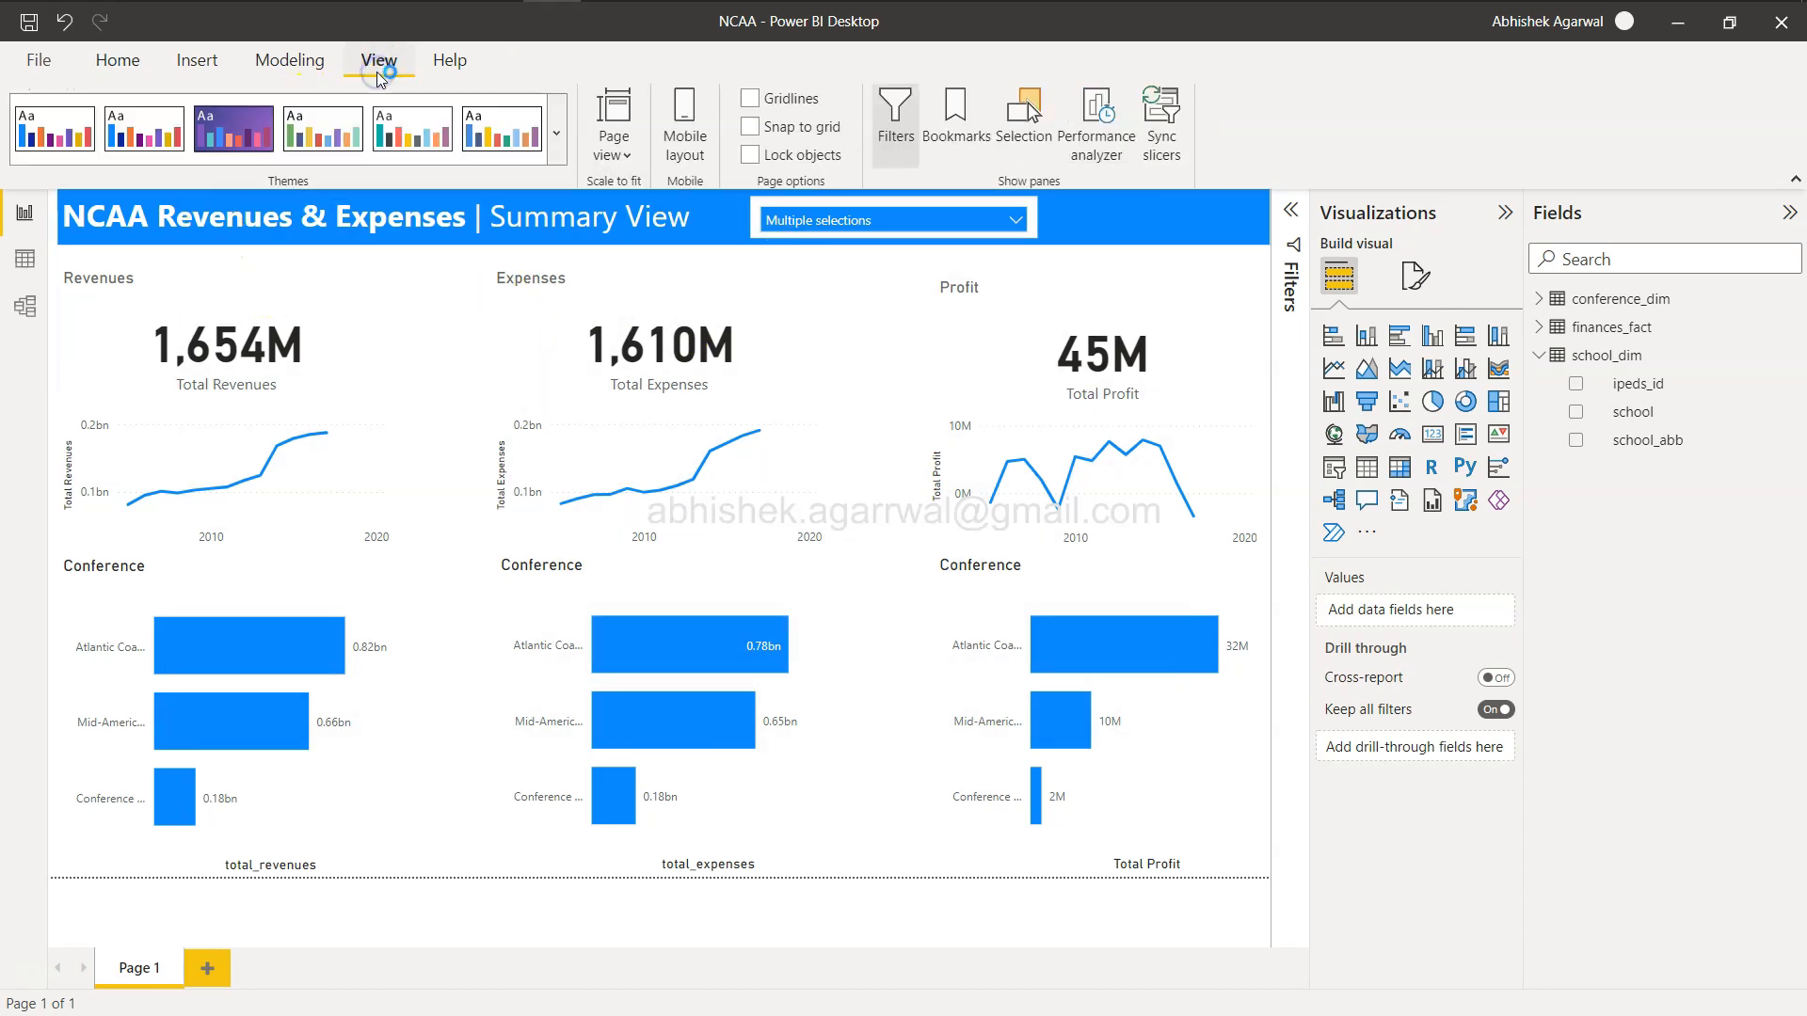
left_click(960, 113)
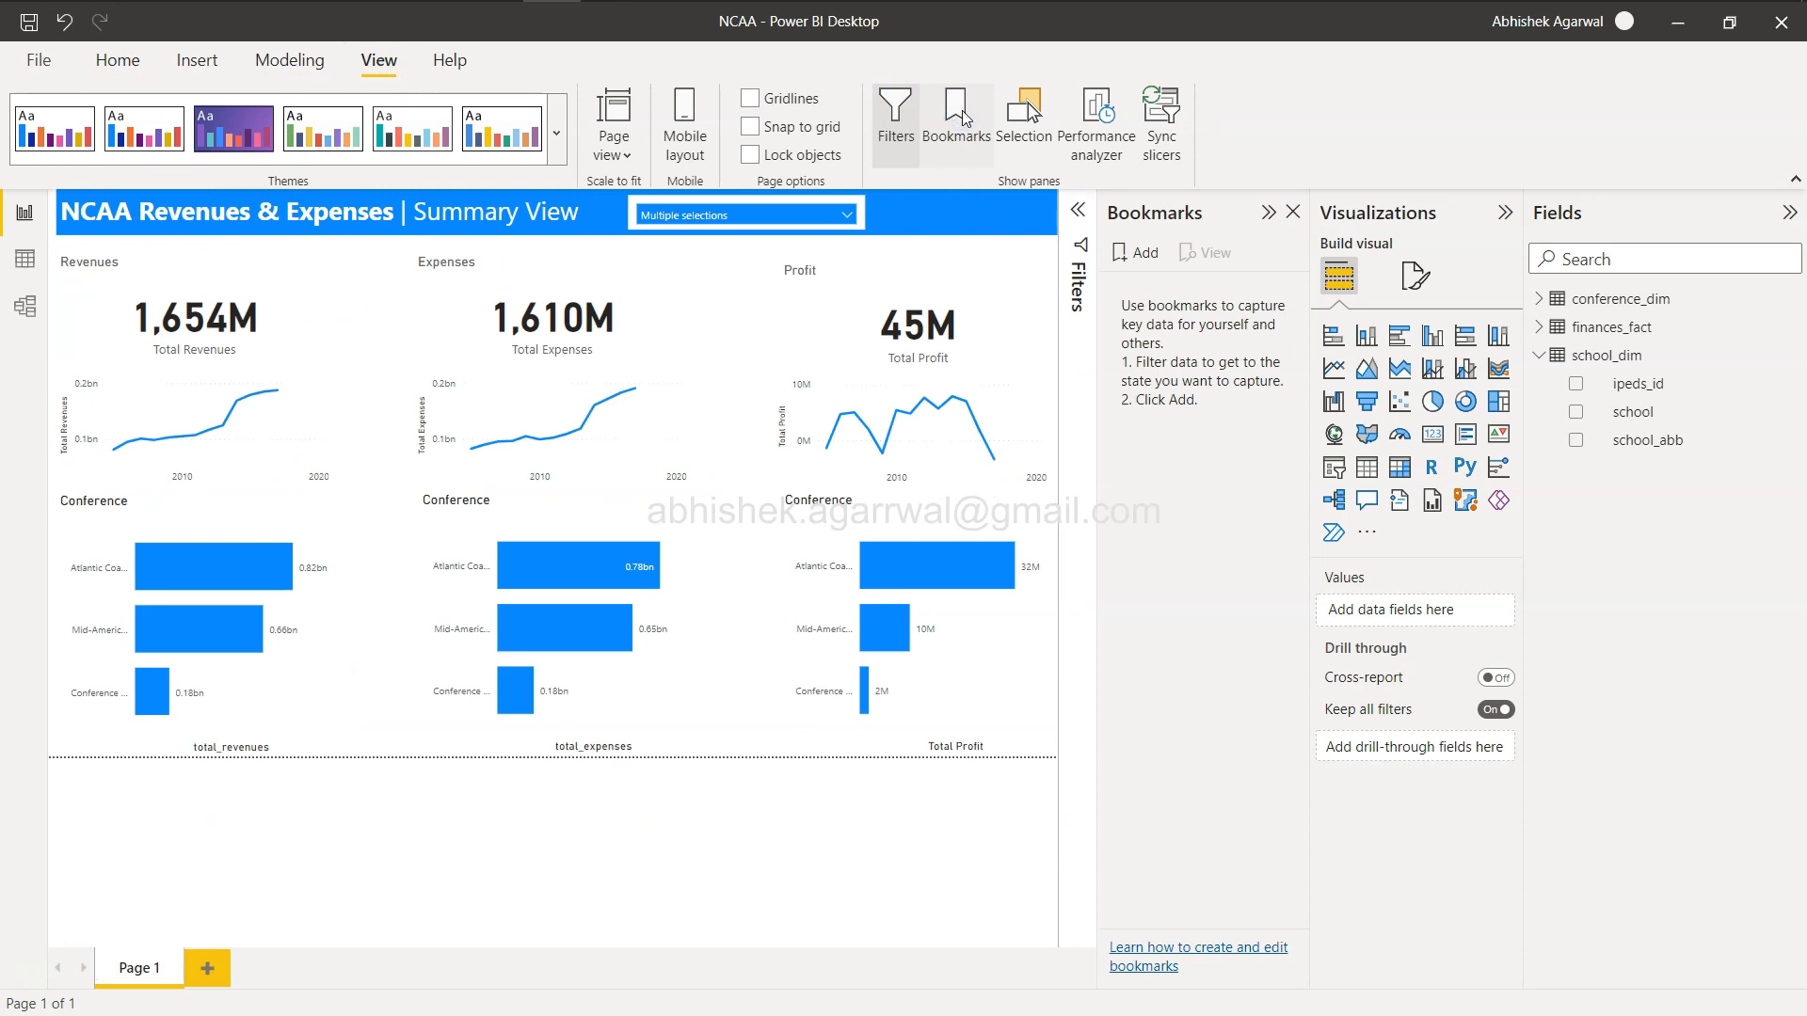
left_click(1148, 254)
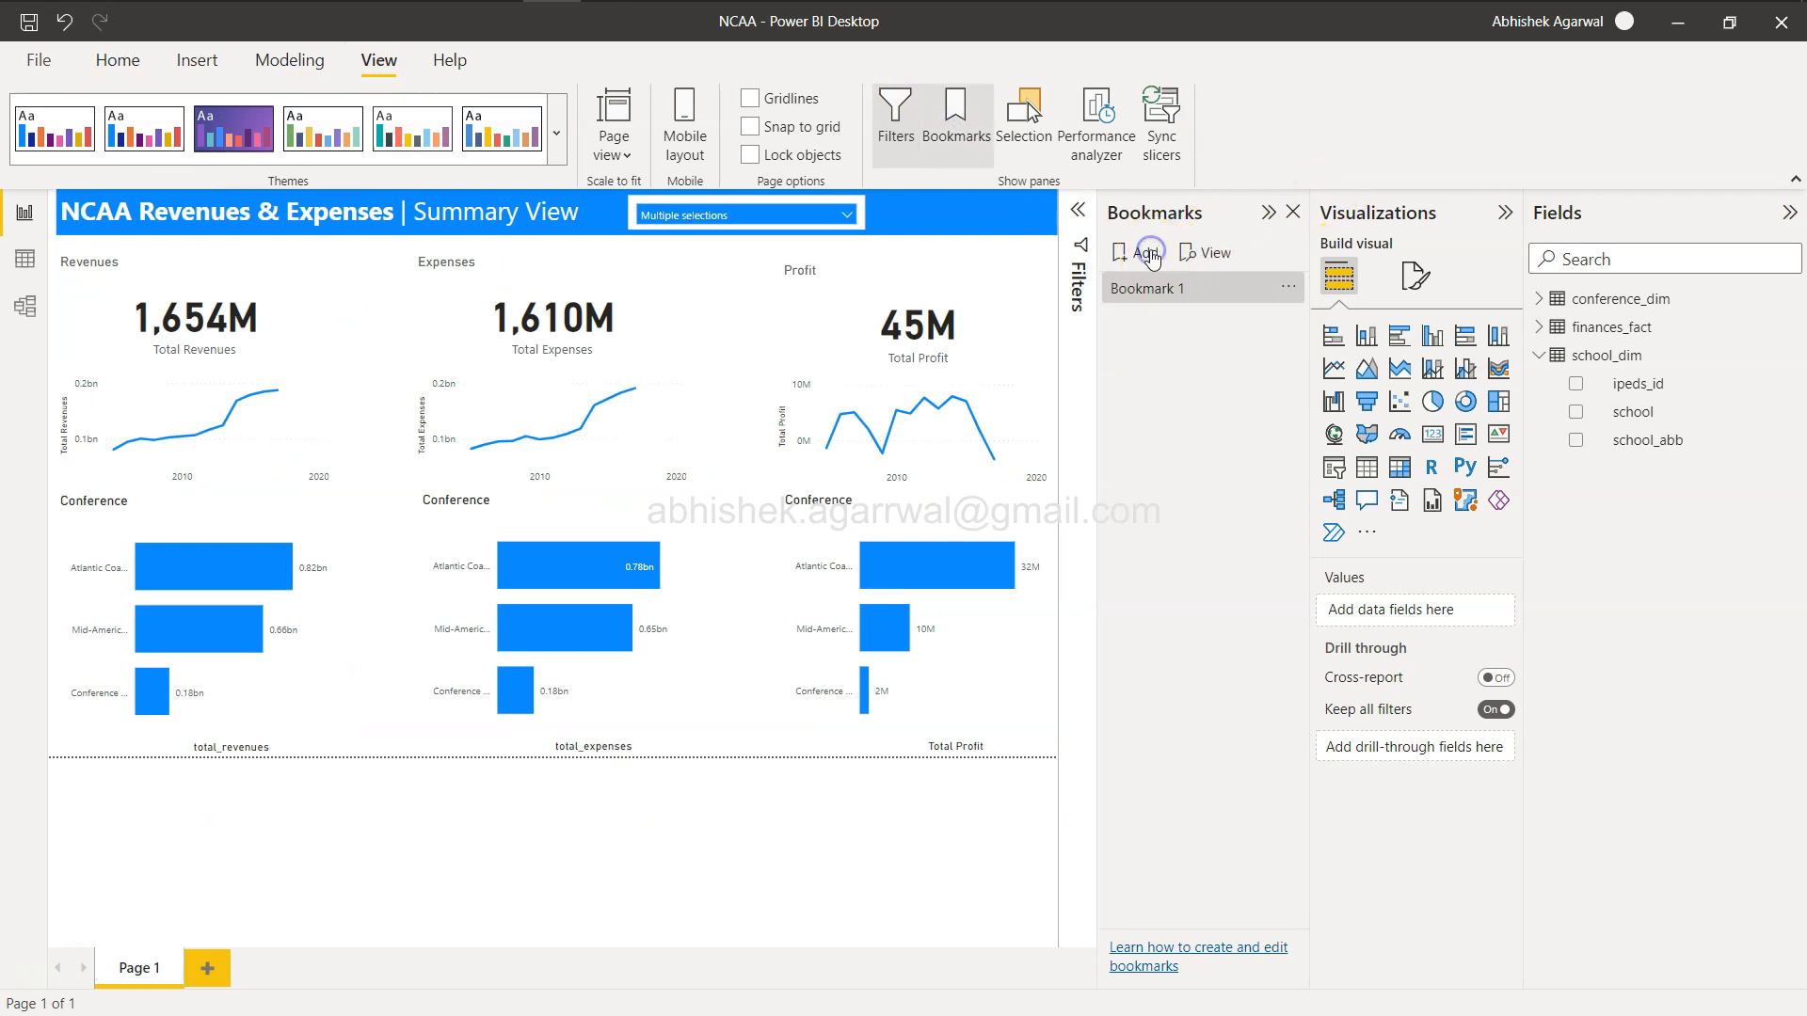
Rename the new bookmark to My Analysis.
left_click(847, 218)
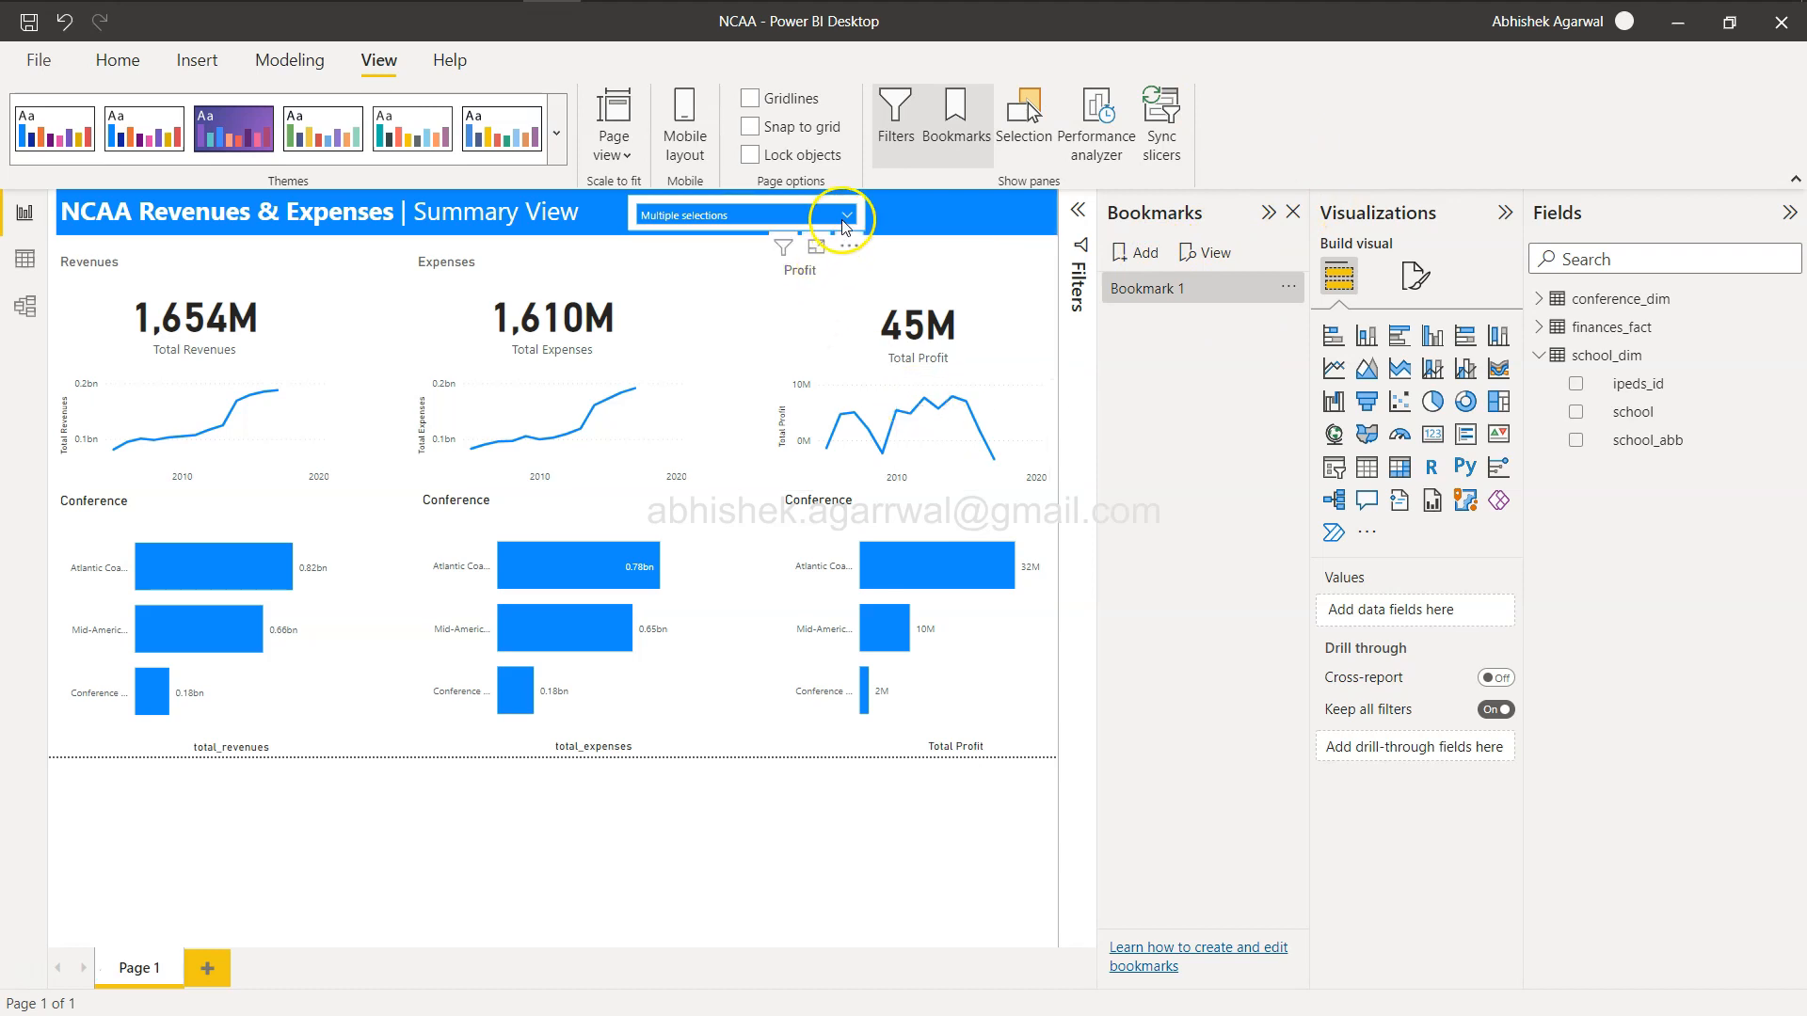
scroll(725, 289, "down", 3)
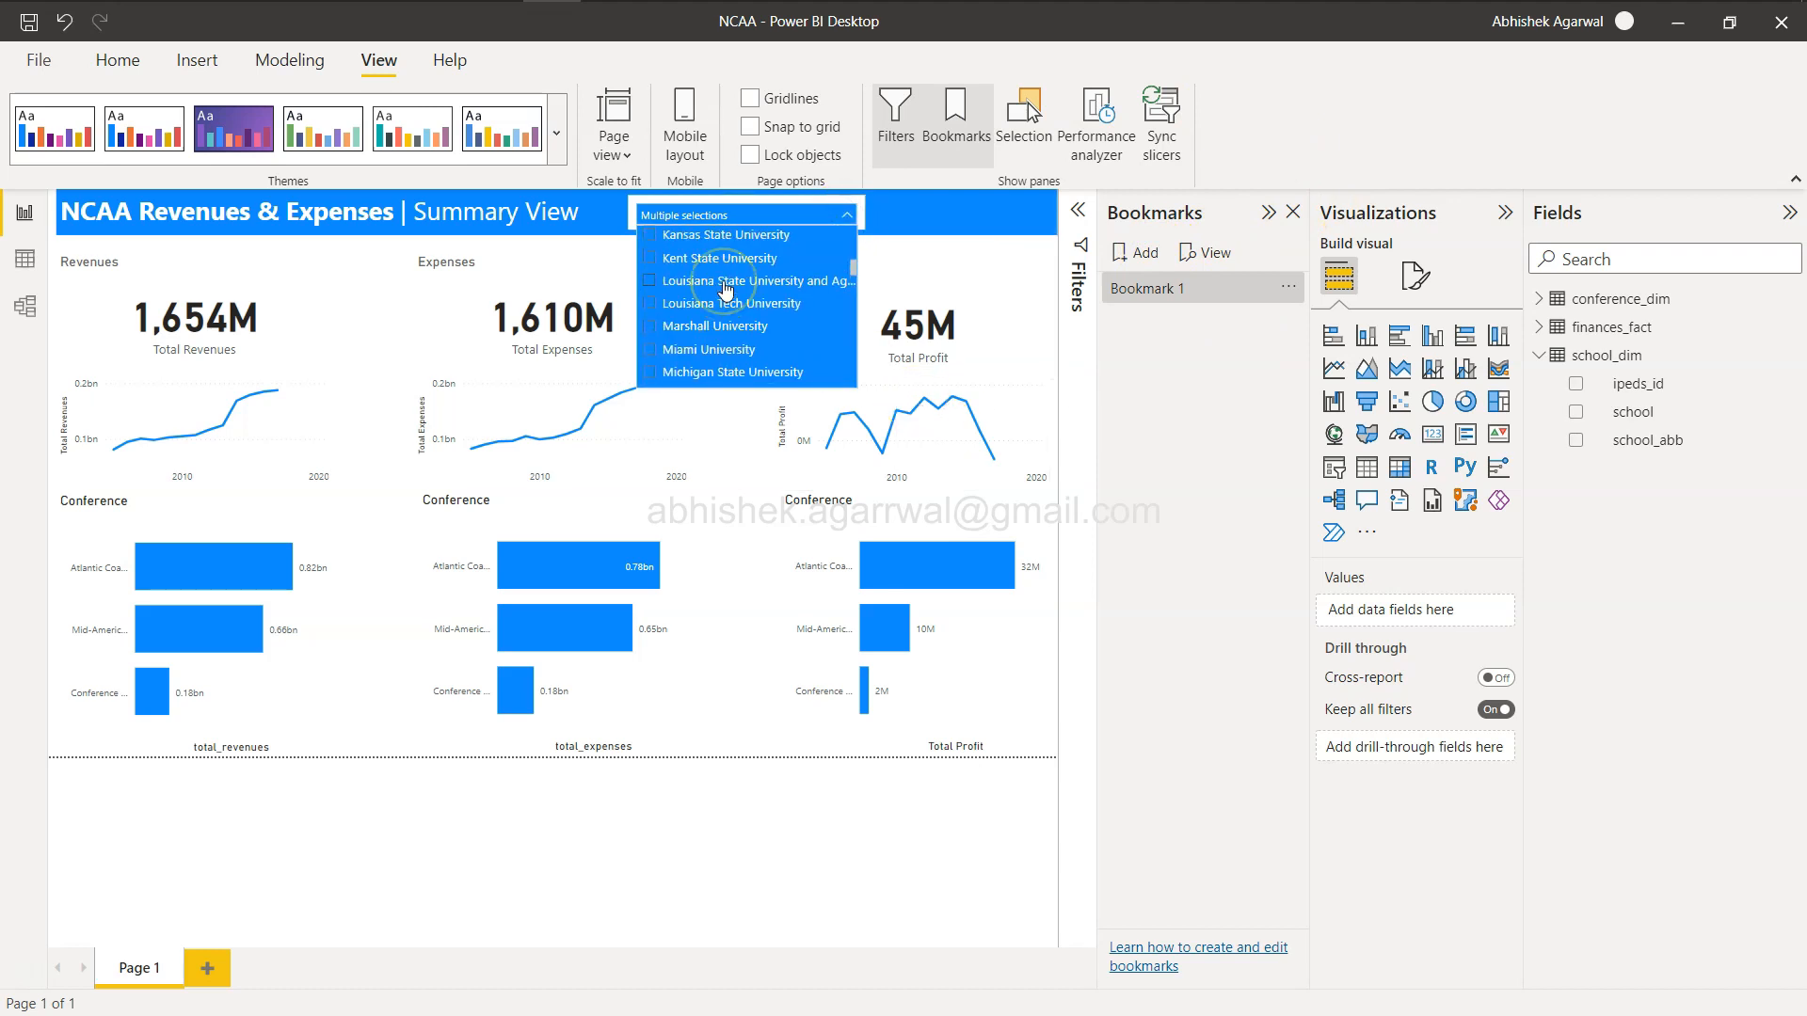
left_click(658, 264)
scroll(825, 336, "down", 3)
scroll(825, 336, "down", 1)
double_click(1148, 290)
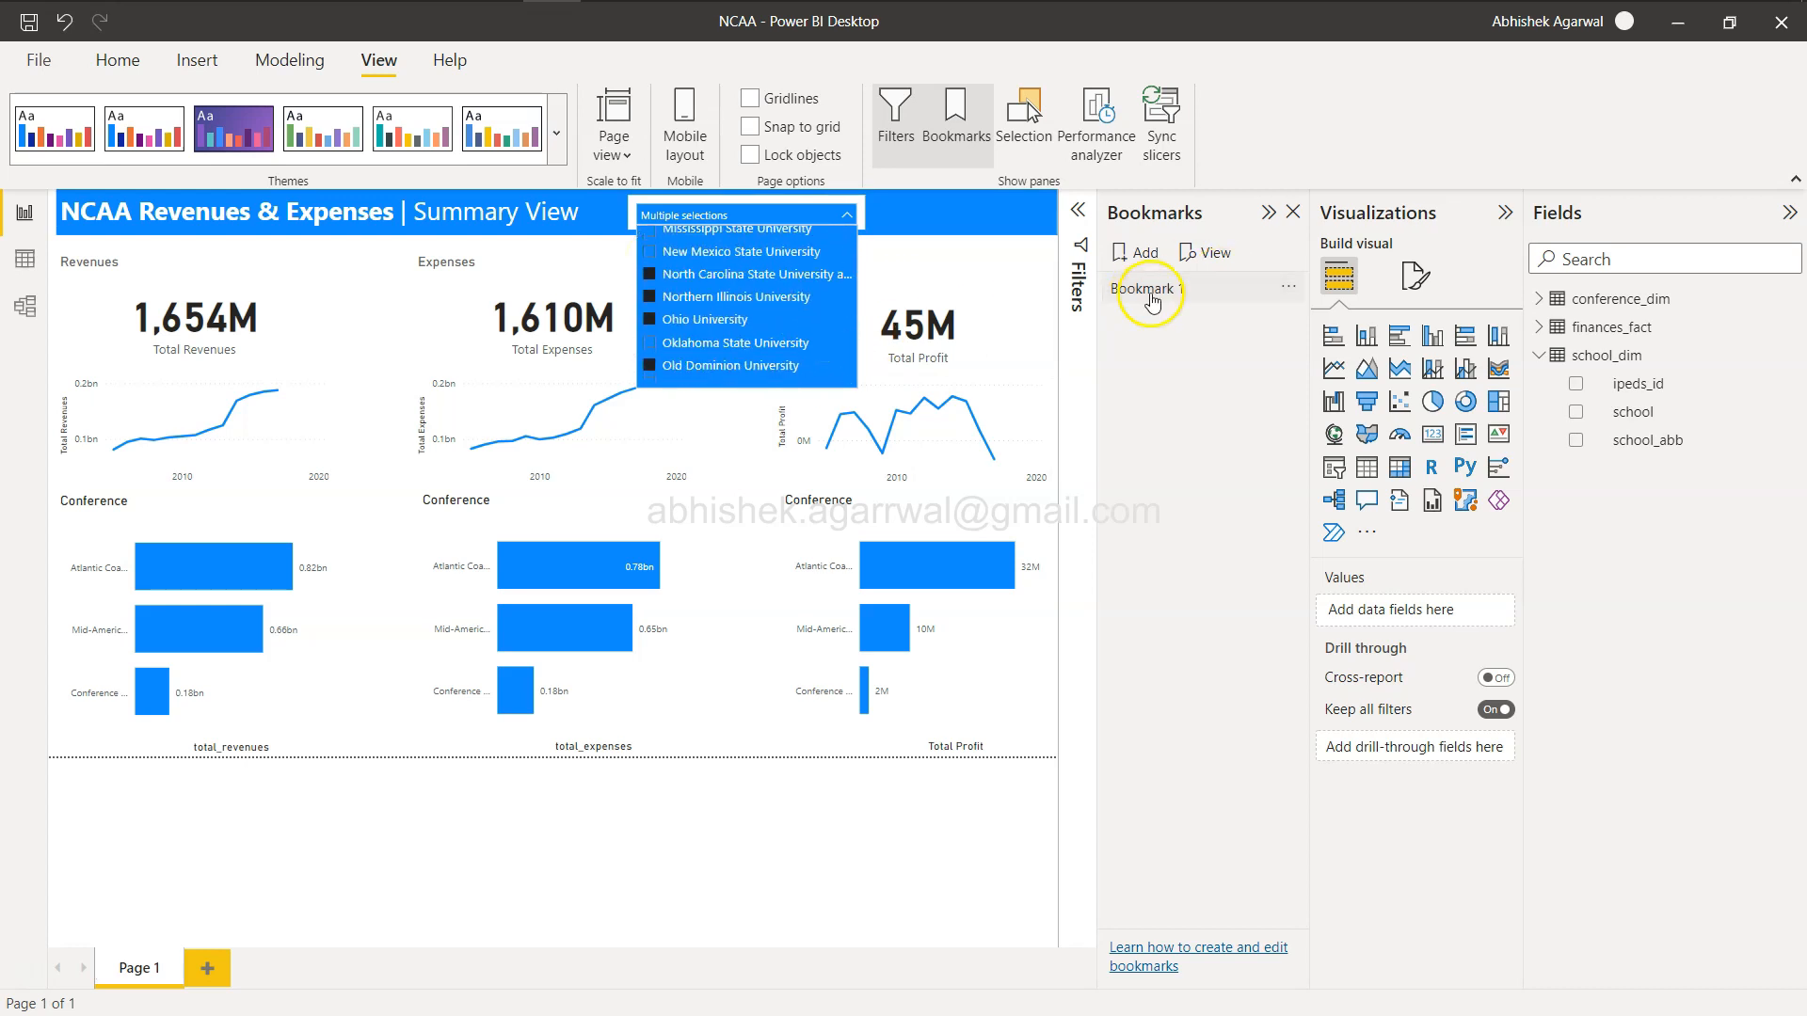
type("My Analysis")
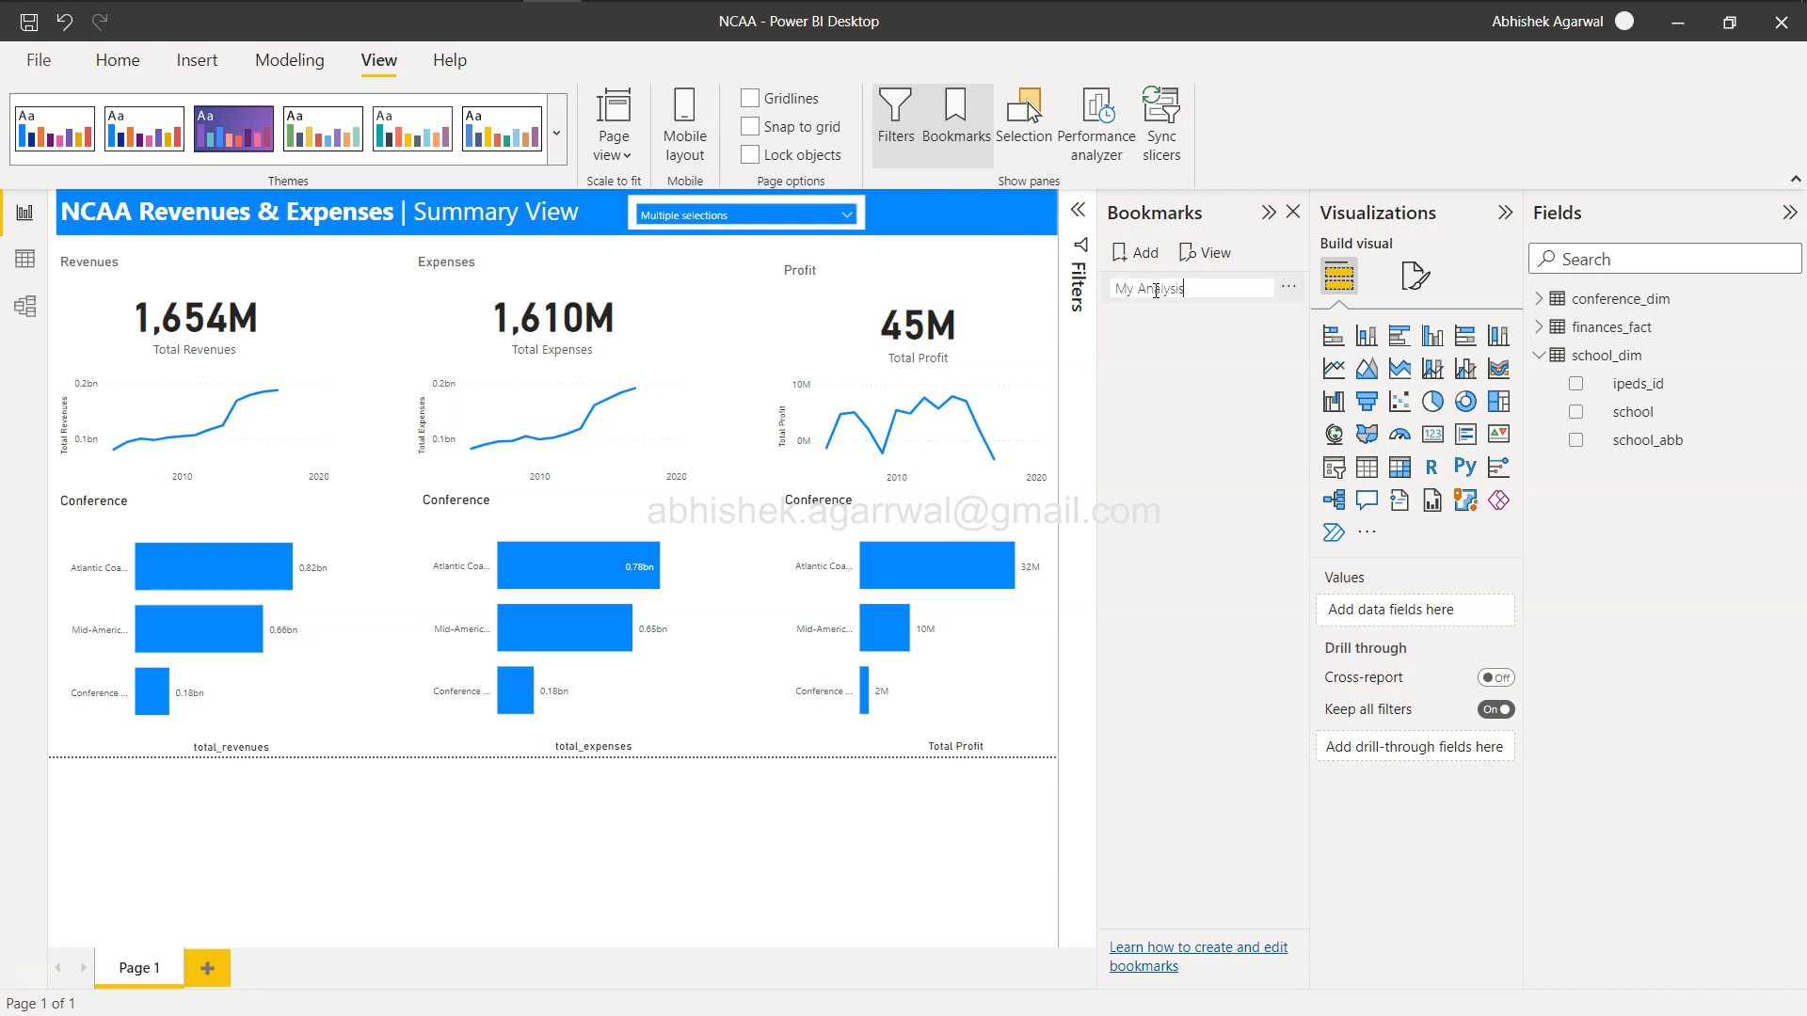
key("Return")
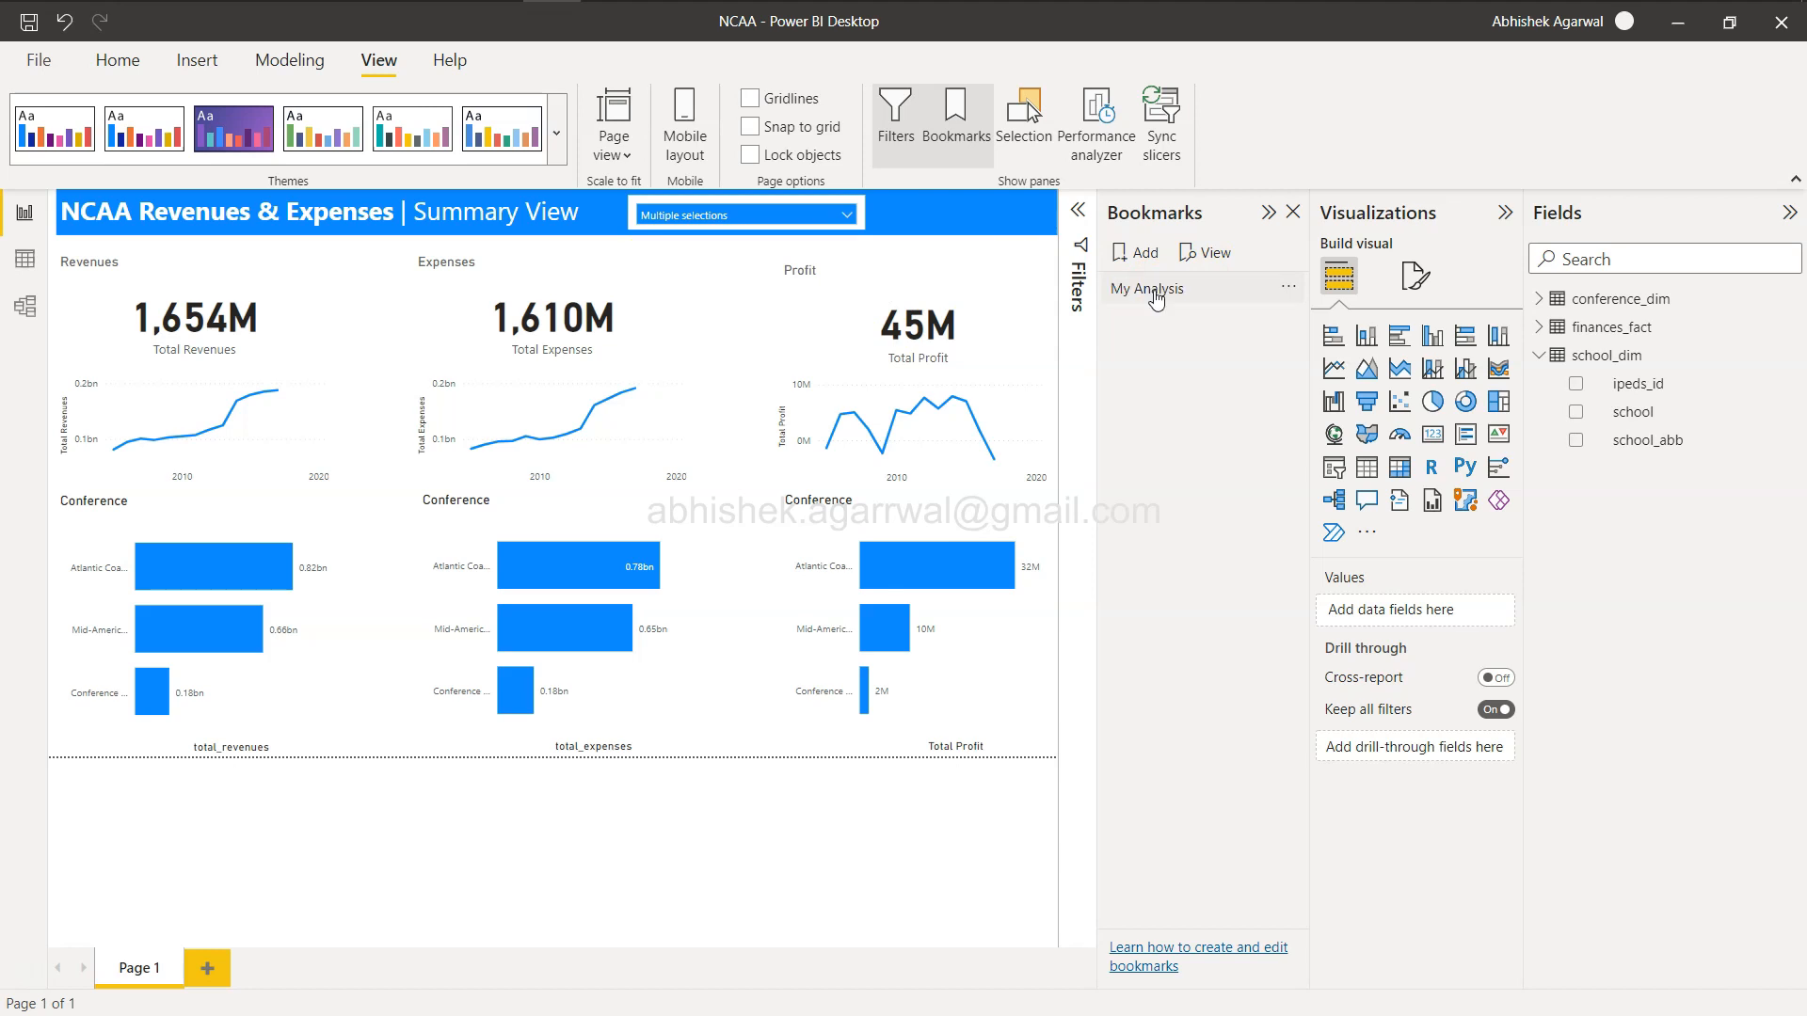
Change the school slicer to Arizona State University and then clear the selection.
left_click(1156, 293)
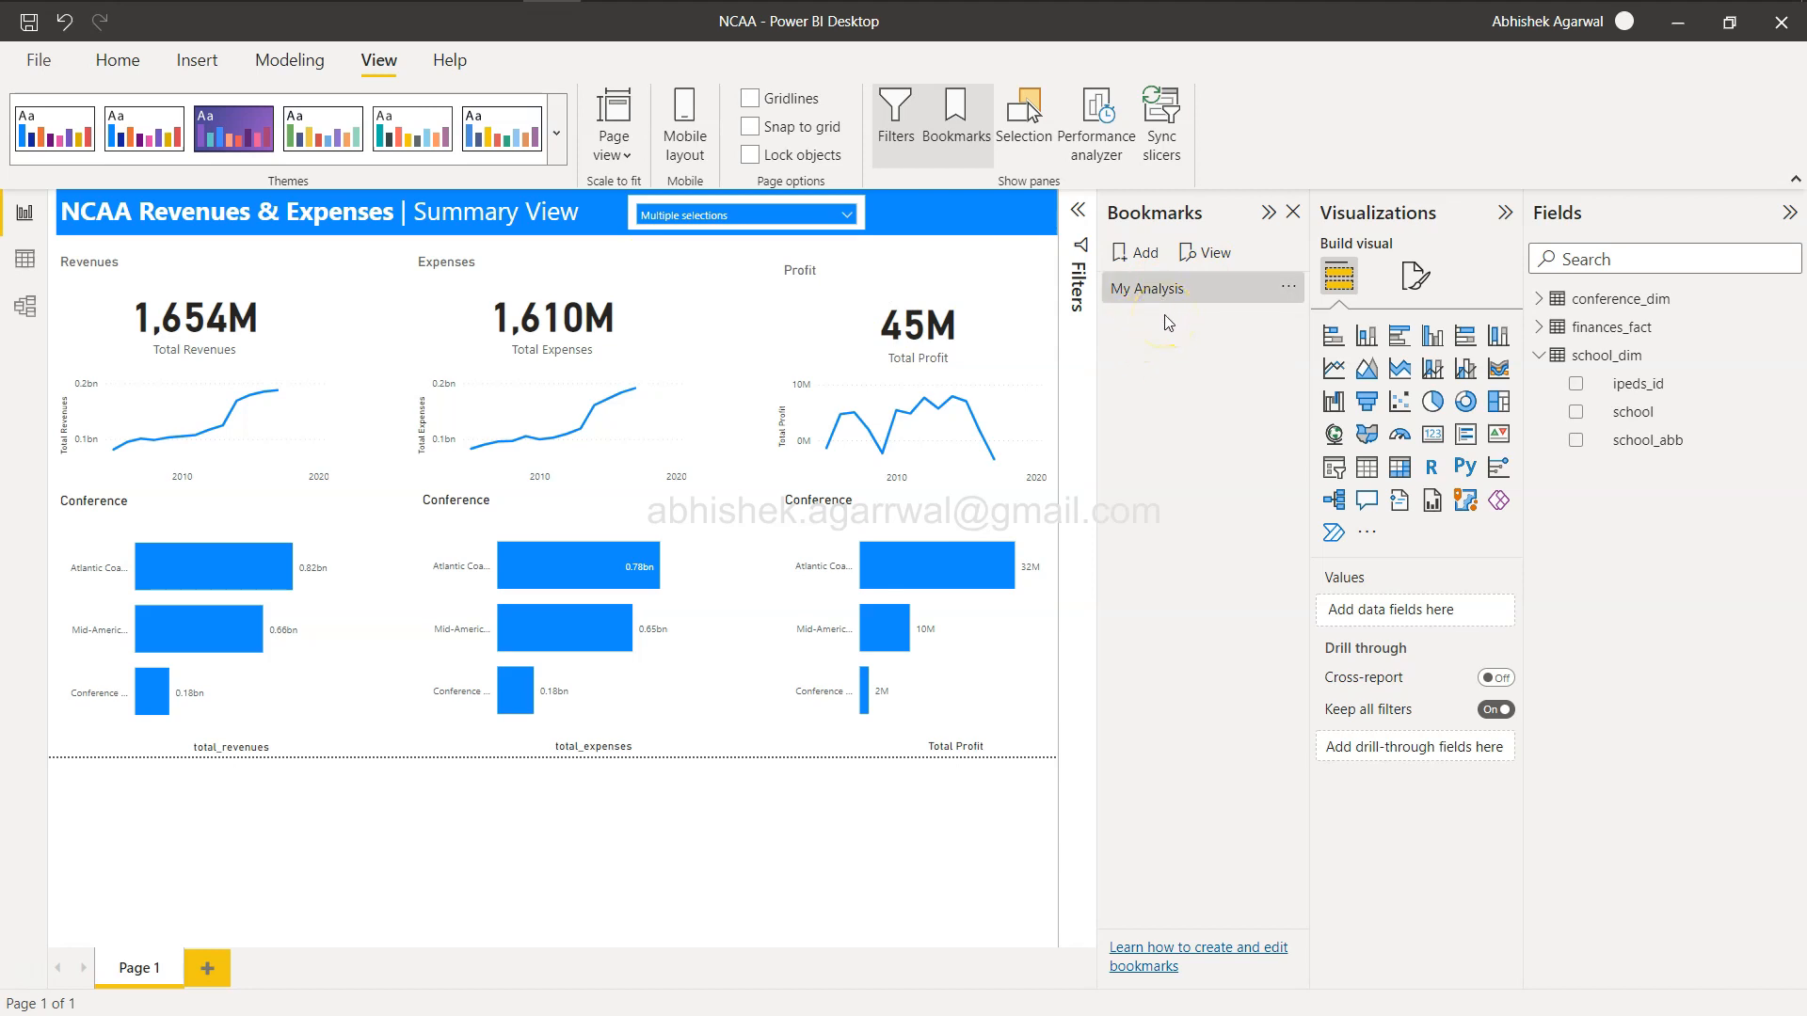
left_click(845, 219)
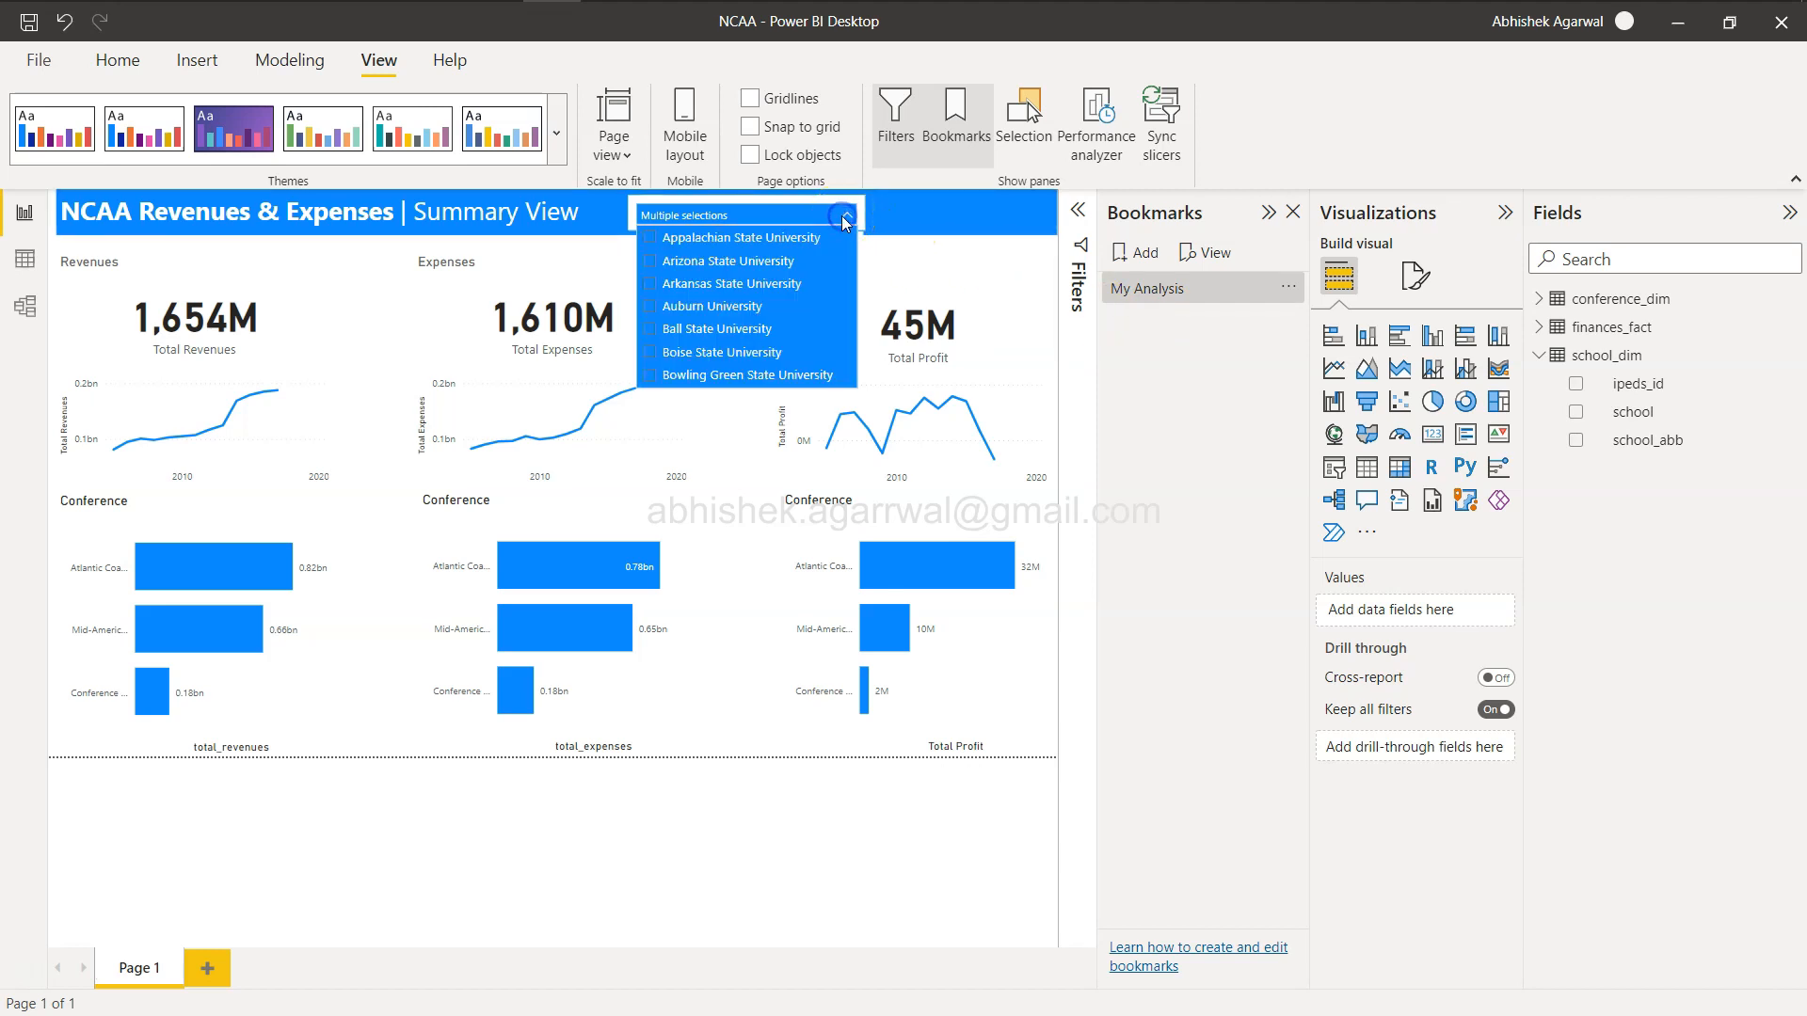
left_click(651, 242)
left_click(649, 265)
left_click(649, 265)
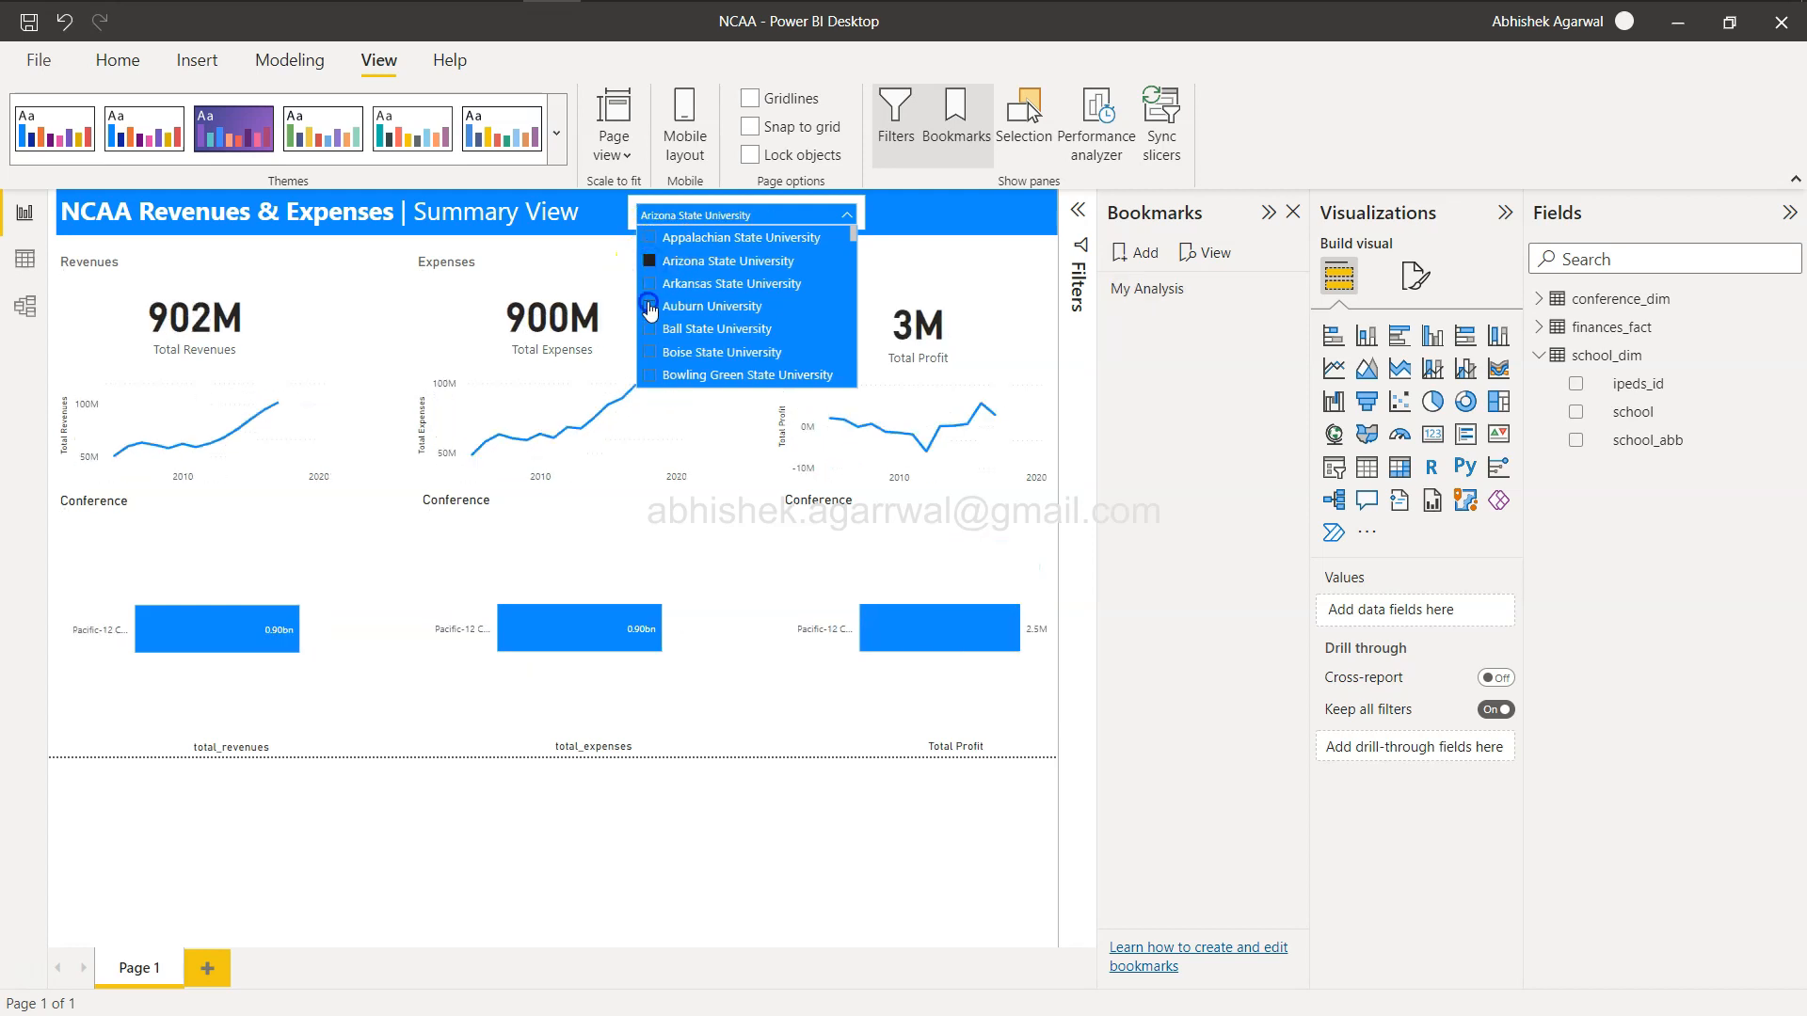
left_click(849, 219)
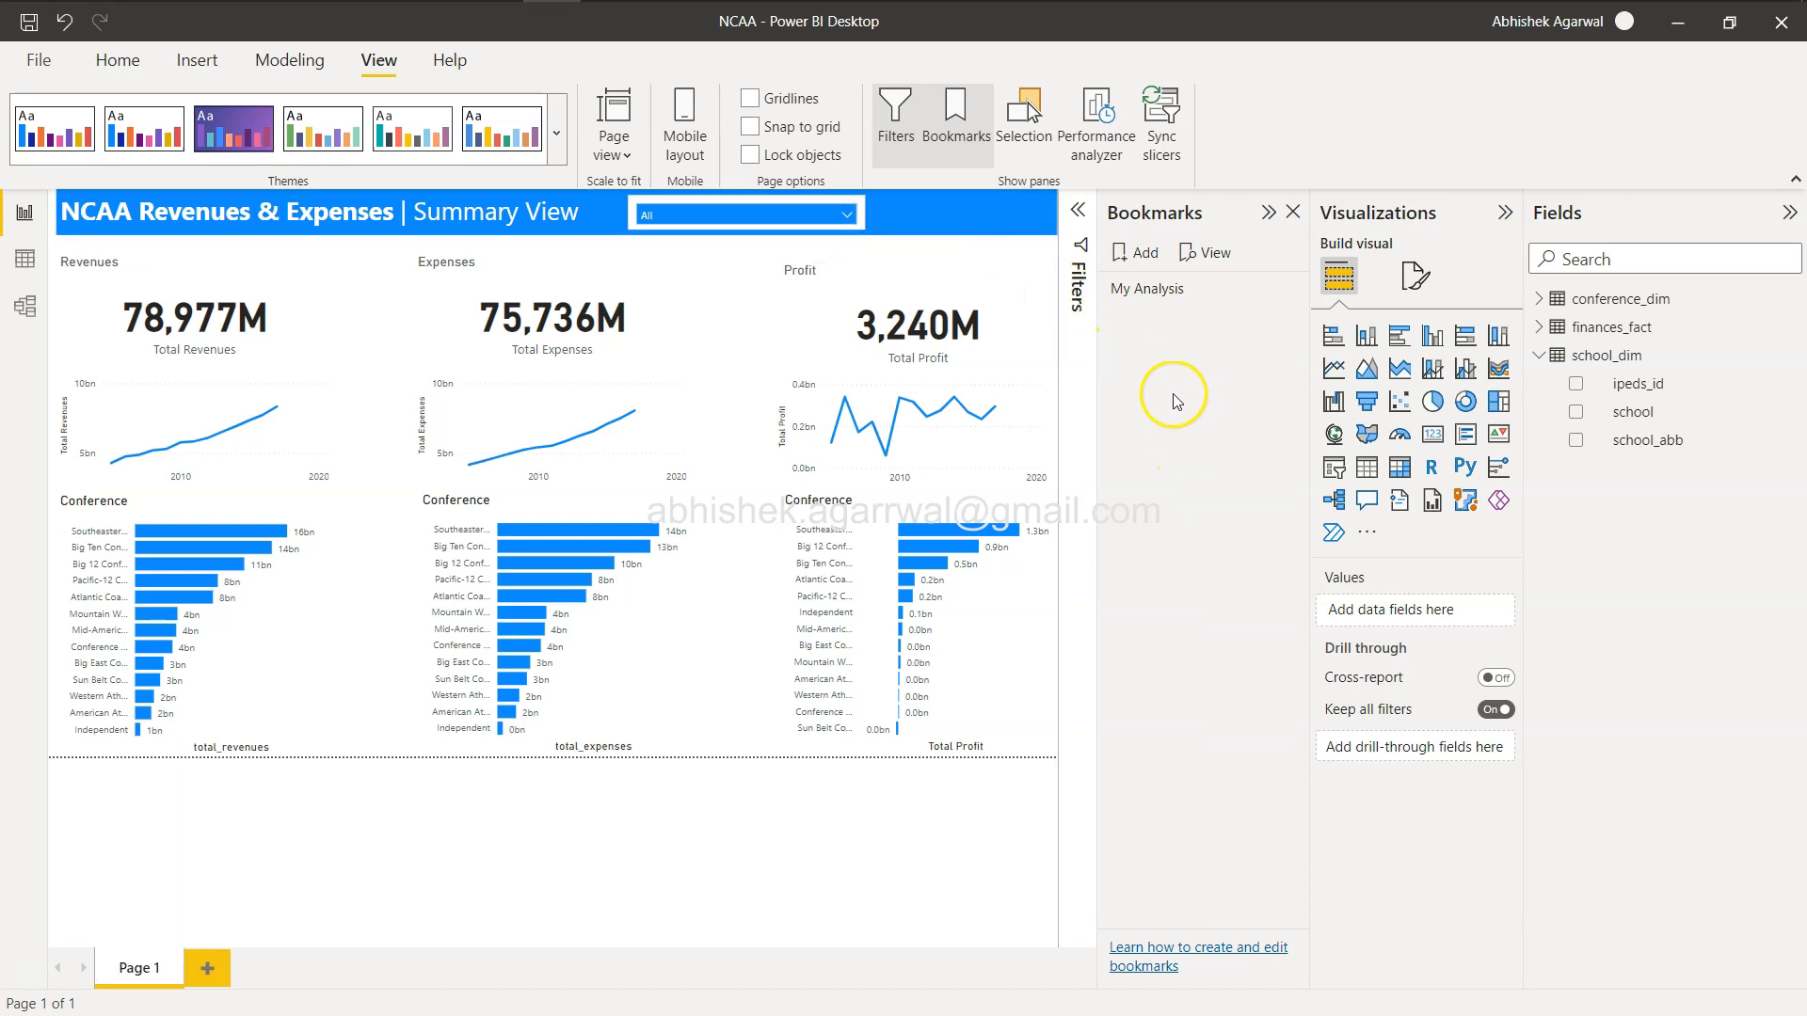
Apply the My Analysis bookmark and check the restored school selections in the slicer.
left_click(1160, 297)
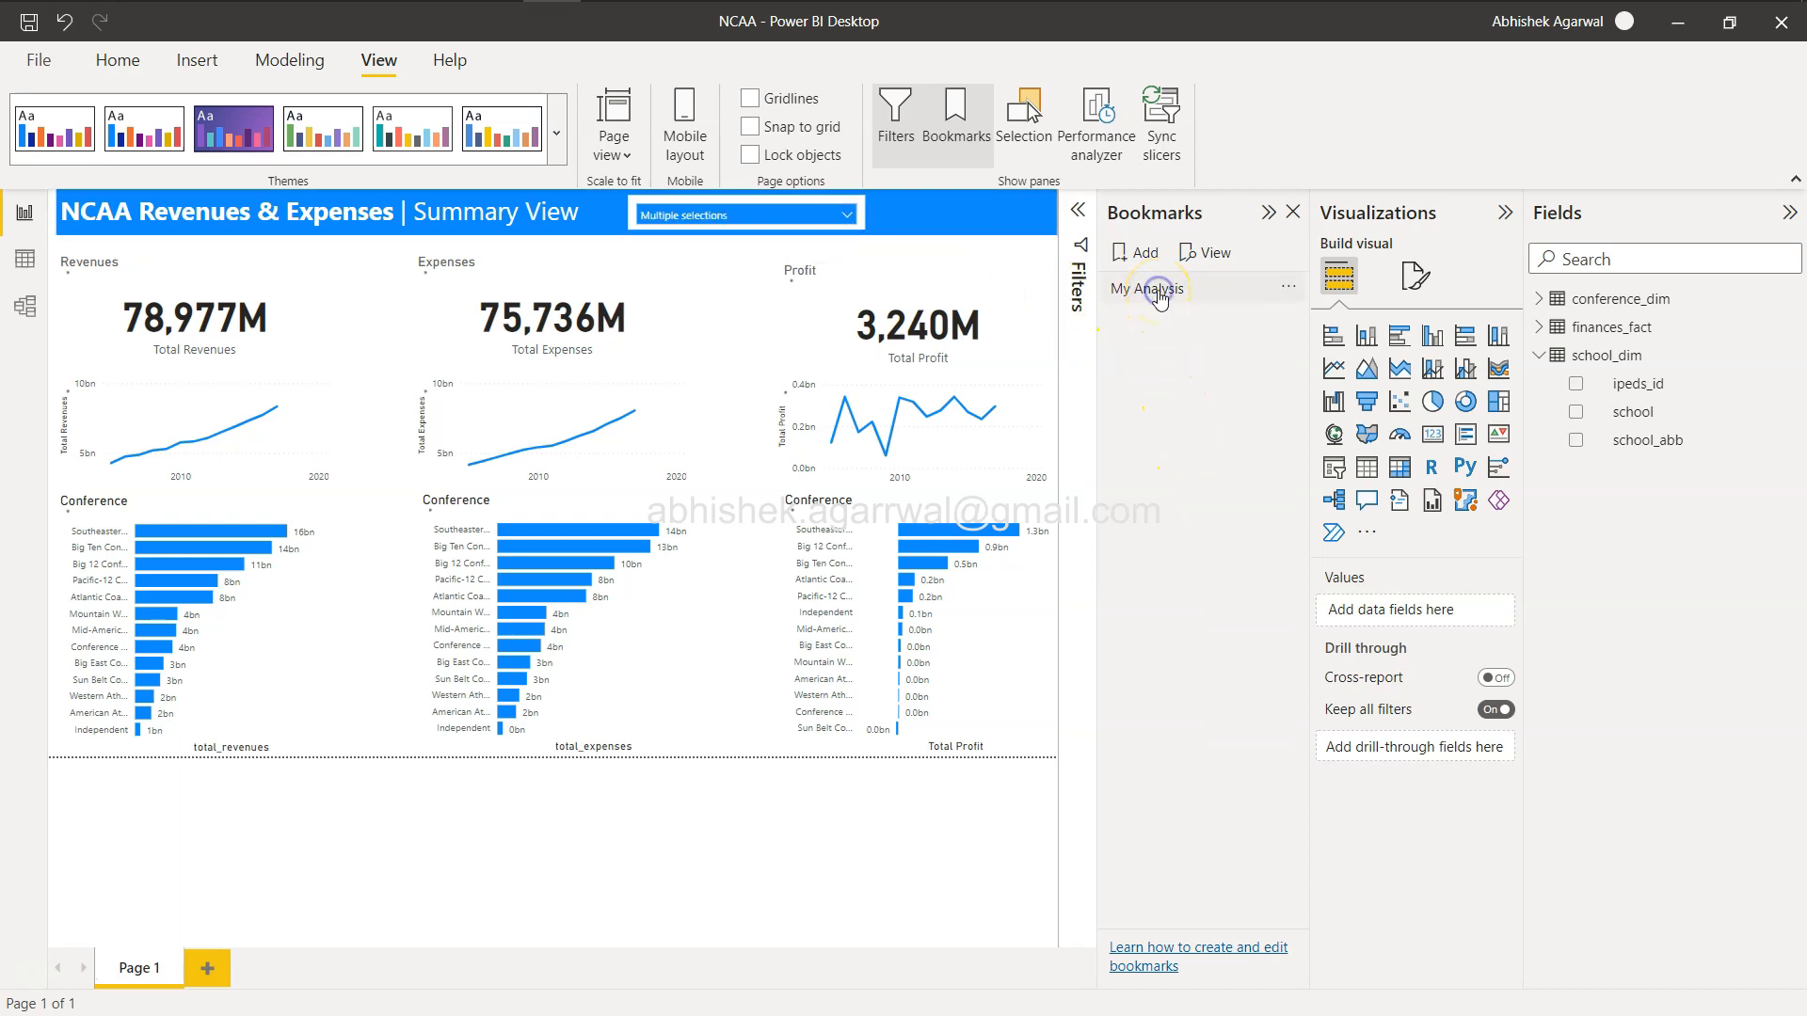
left_click(848, 225)
scroll(801, 365, "down", 5)
scroll(801, 365, "down", 10)
scroll(801, 365, "down", 3)
scroll(801, 365, "up", 2)
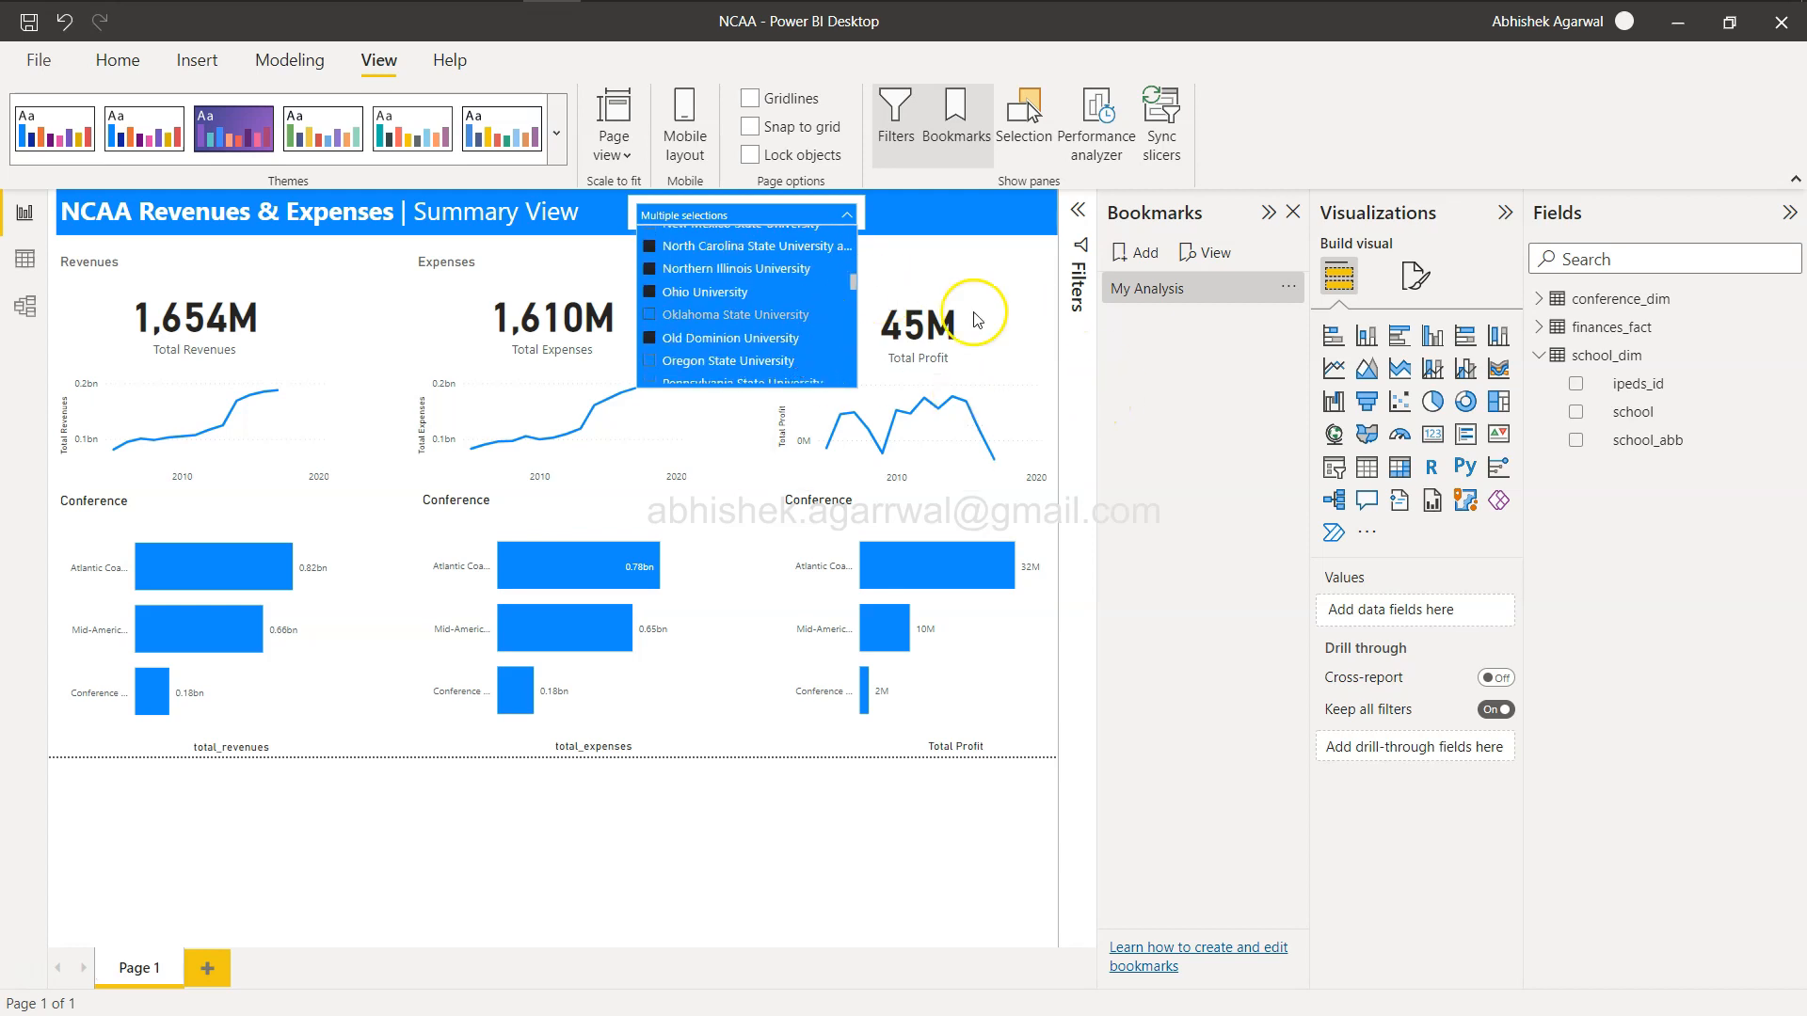
left_click(1177, 576)
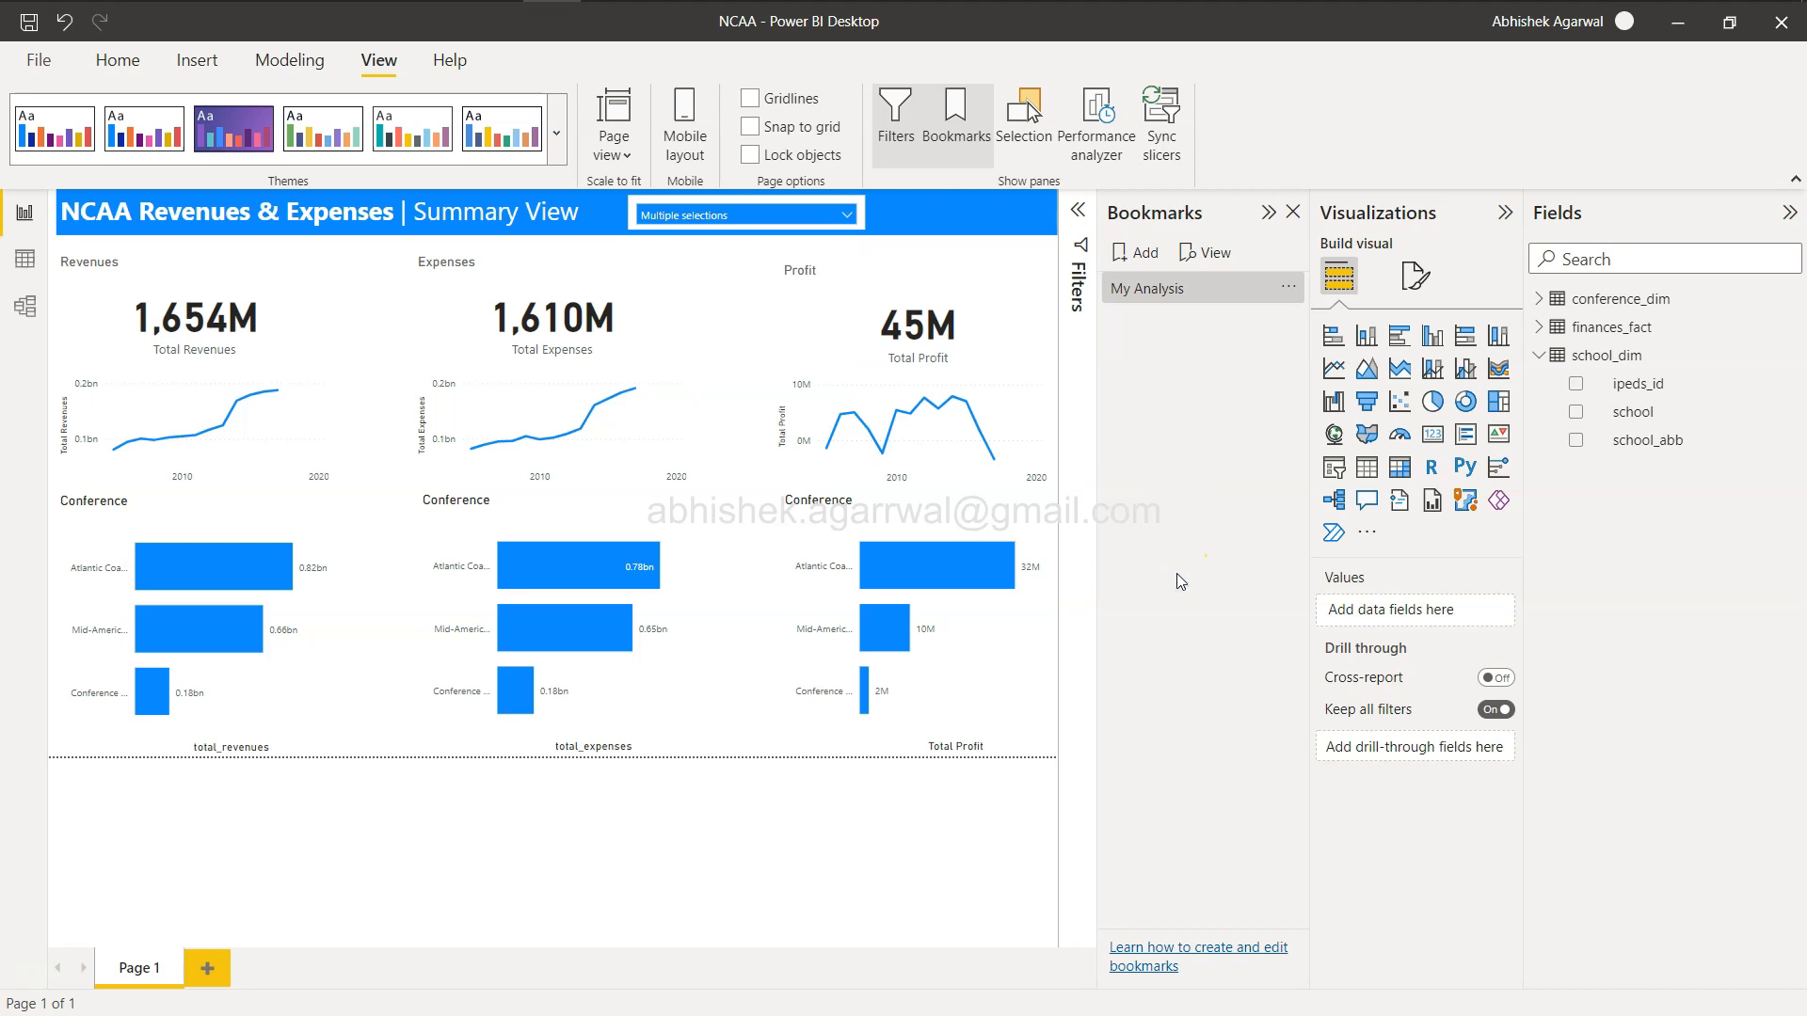
Insert a Bookmark button and move it into the header to the right of the slicer.
left_click(1145, 310)
left_click(1295, 215)
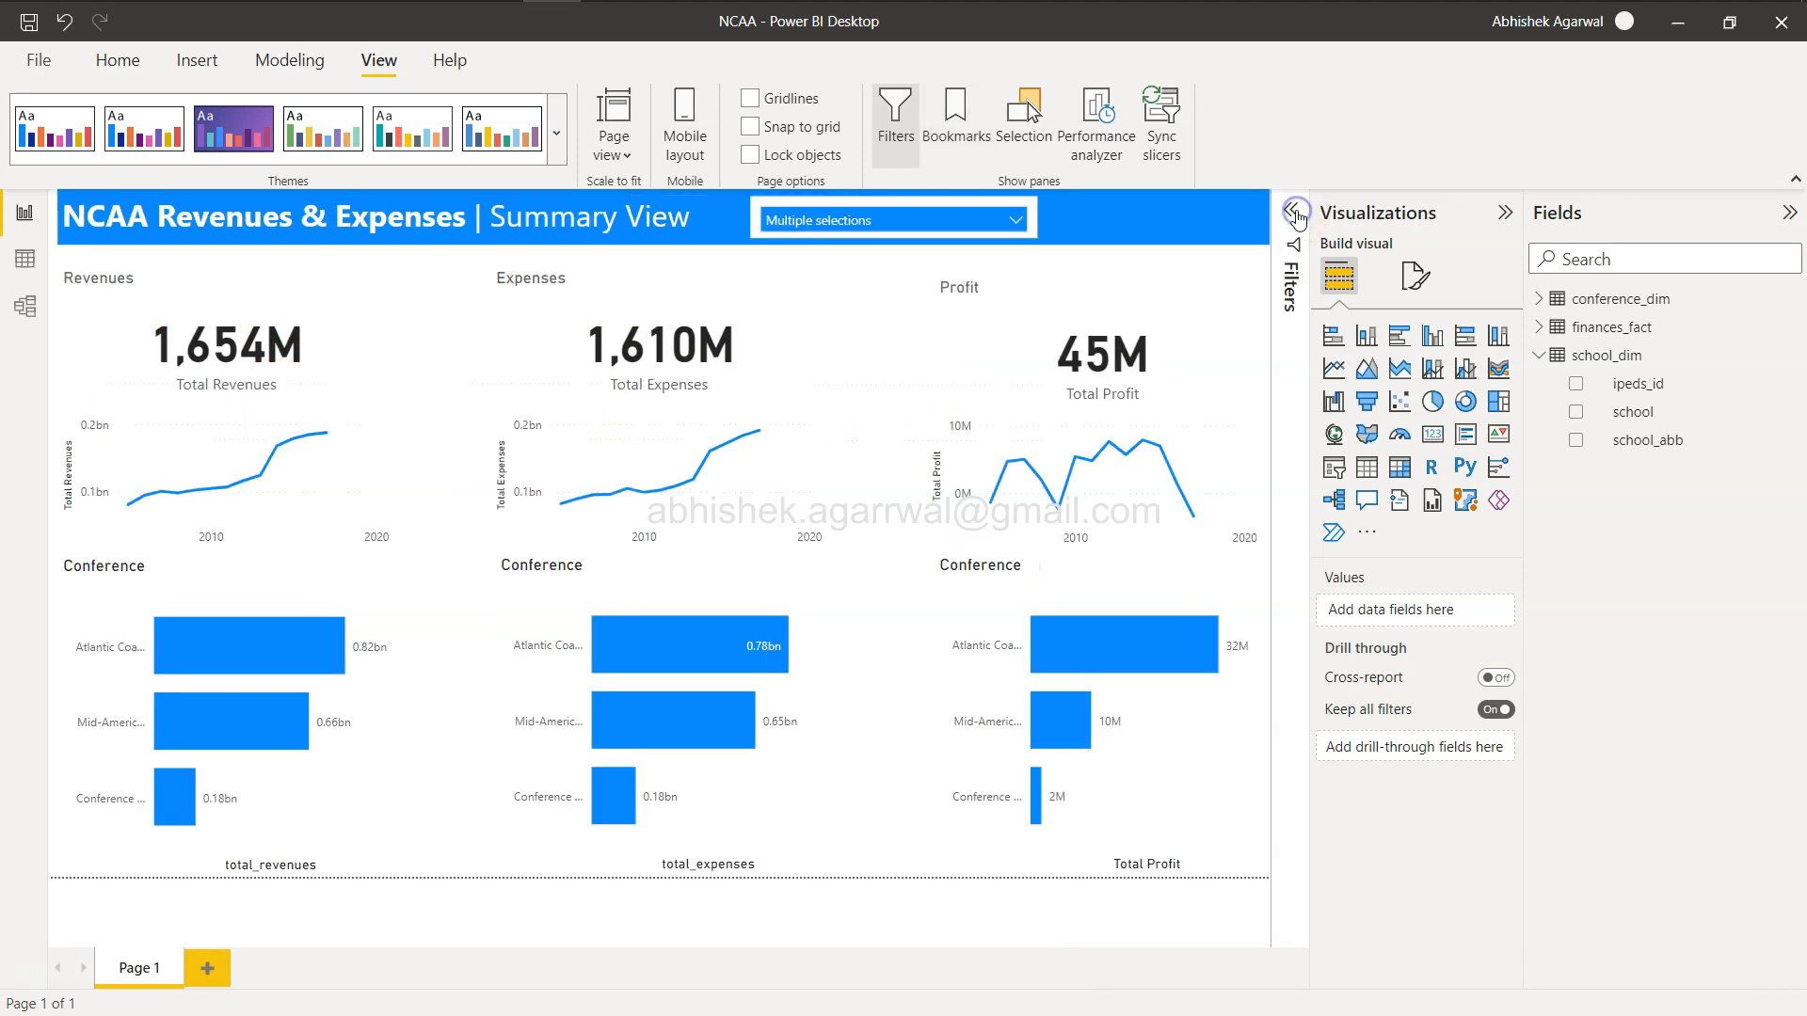
left_click(1504, 211)
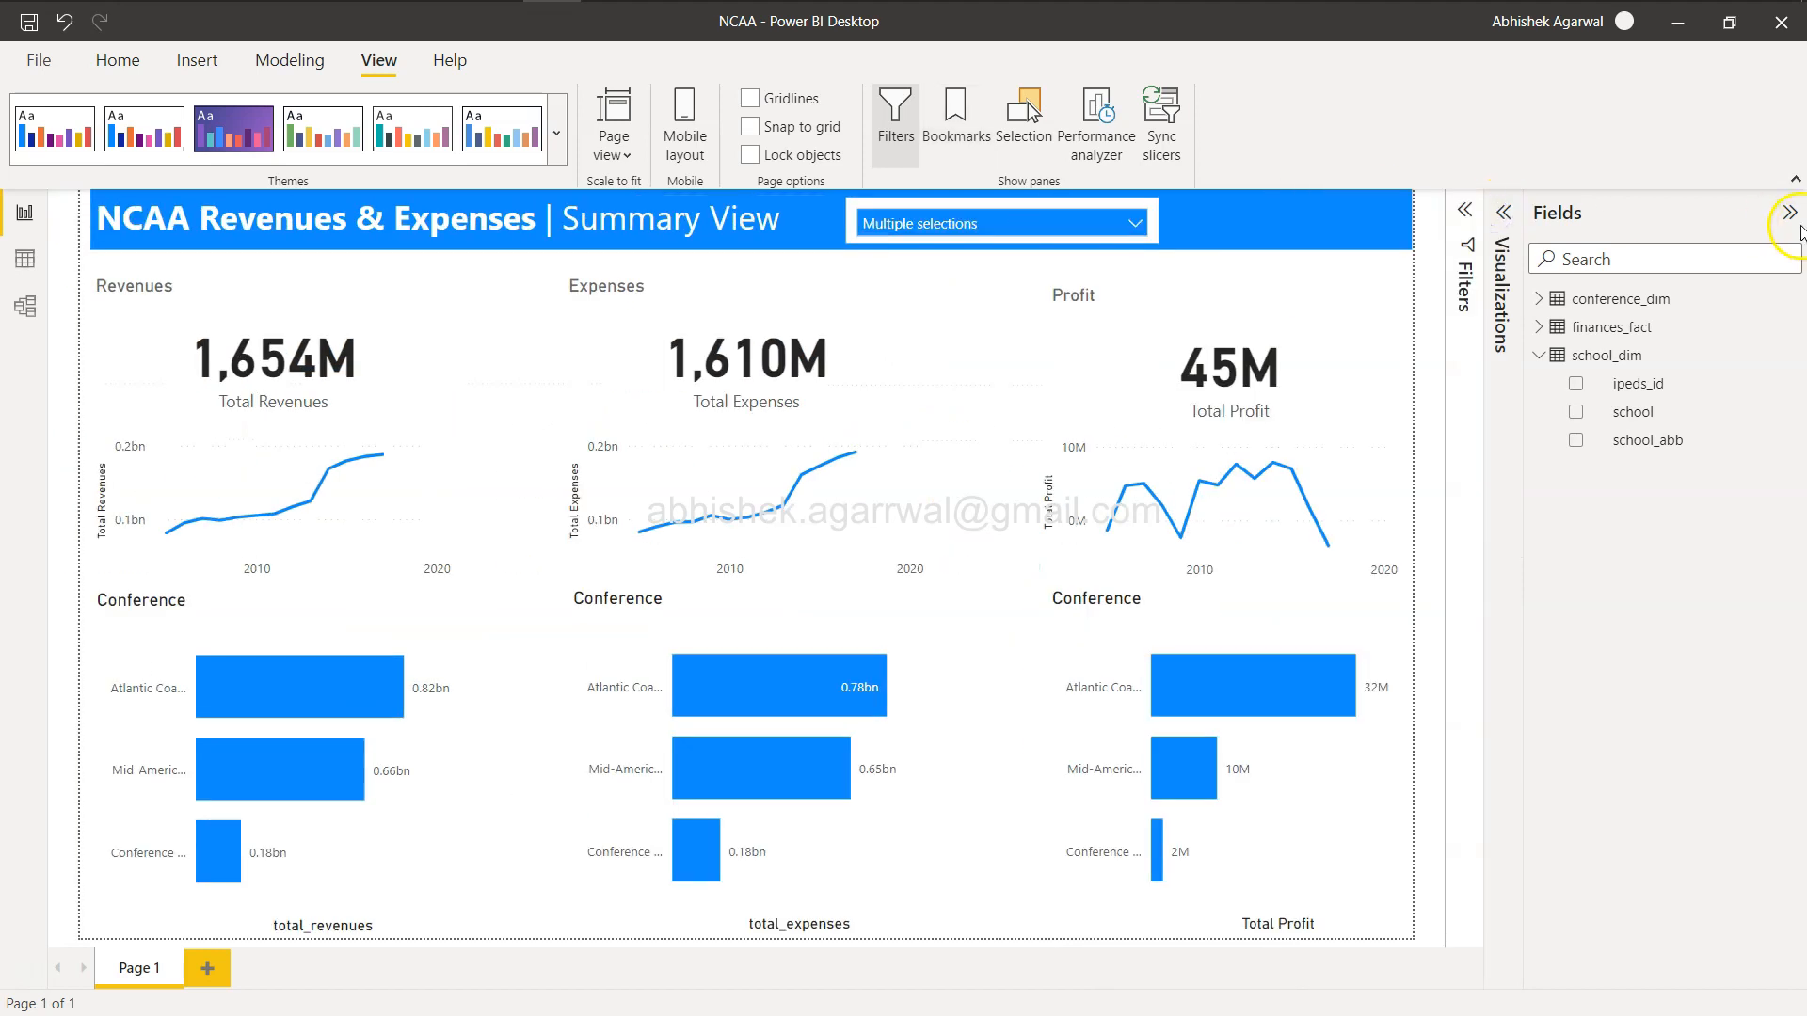
left_click(1787, 215)
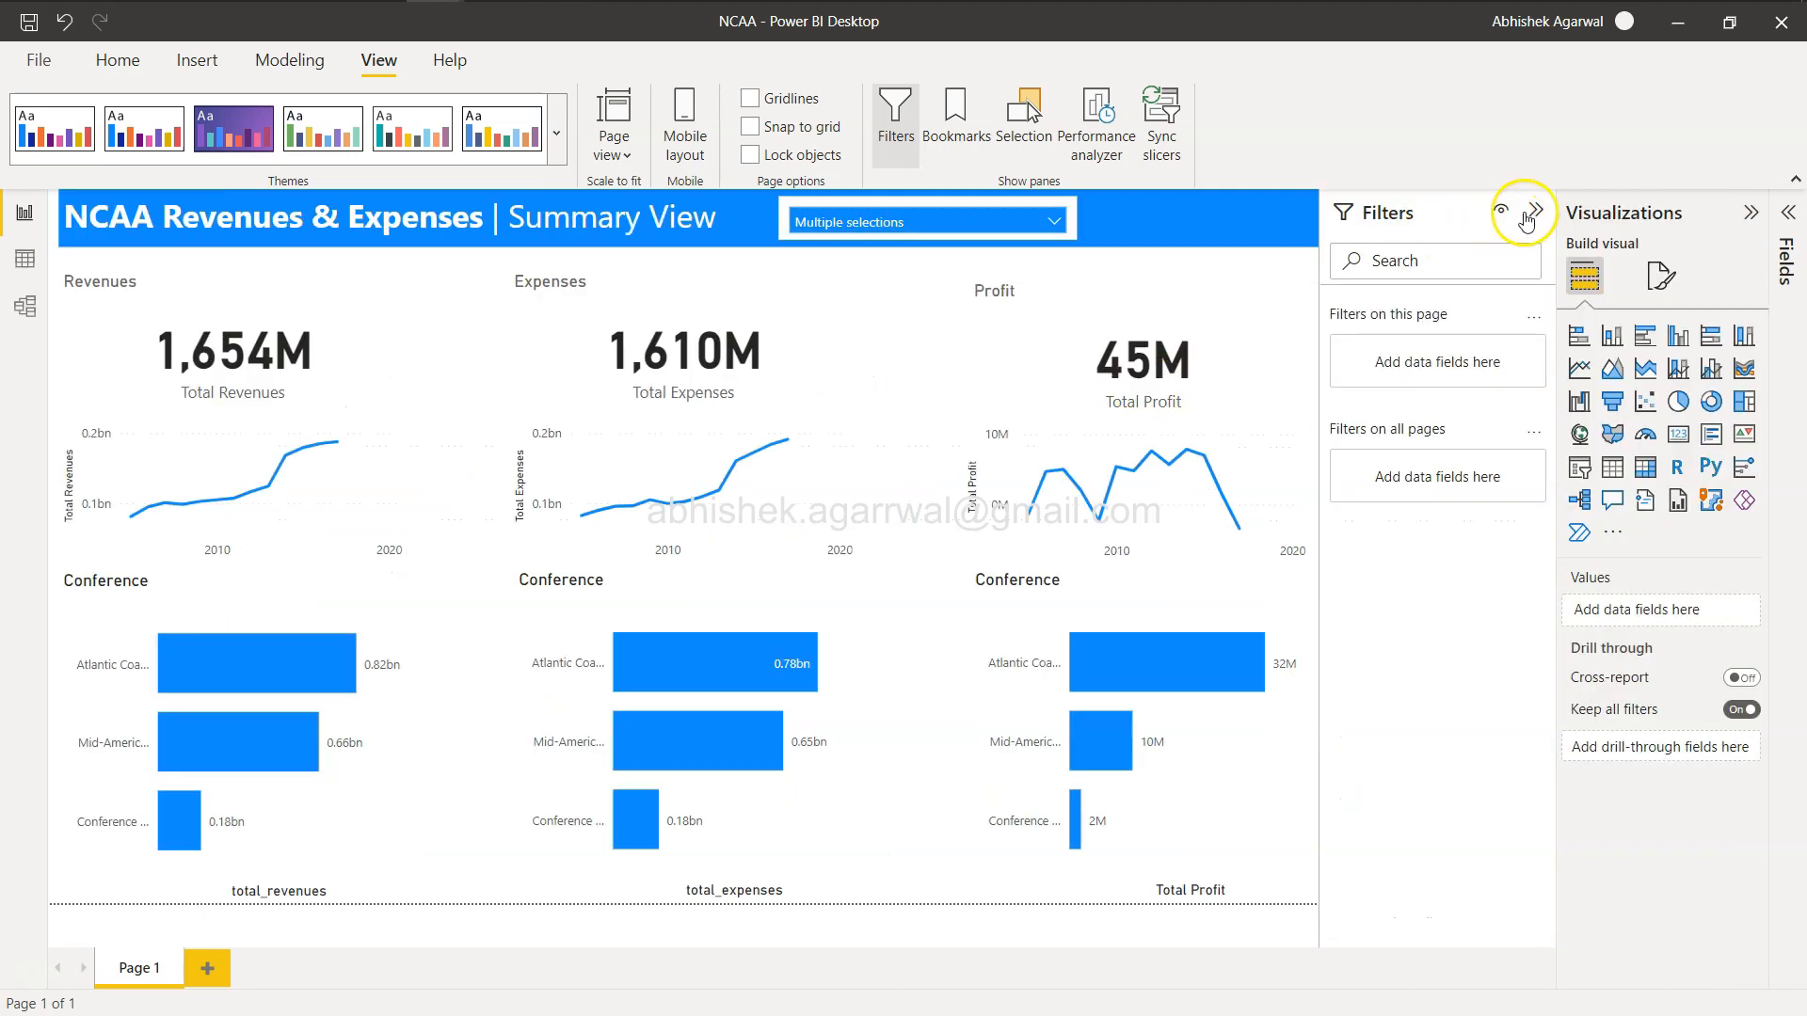
left_click(132, 68)
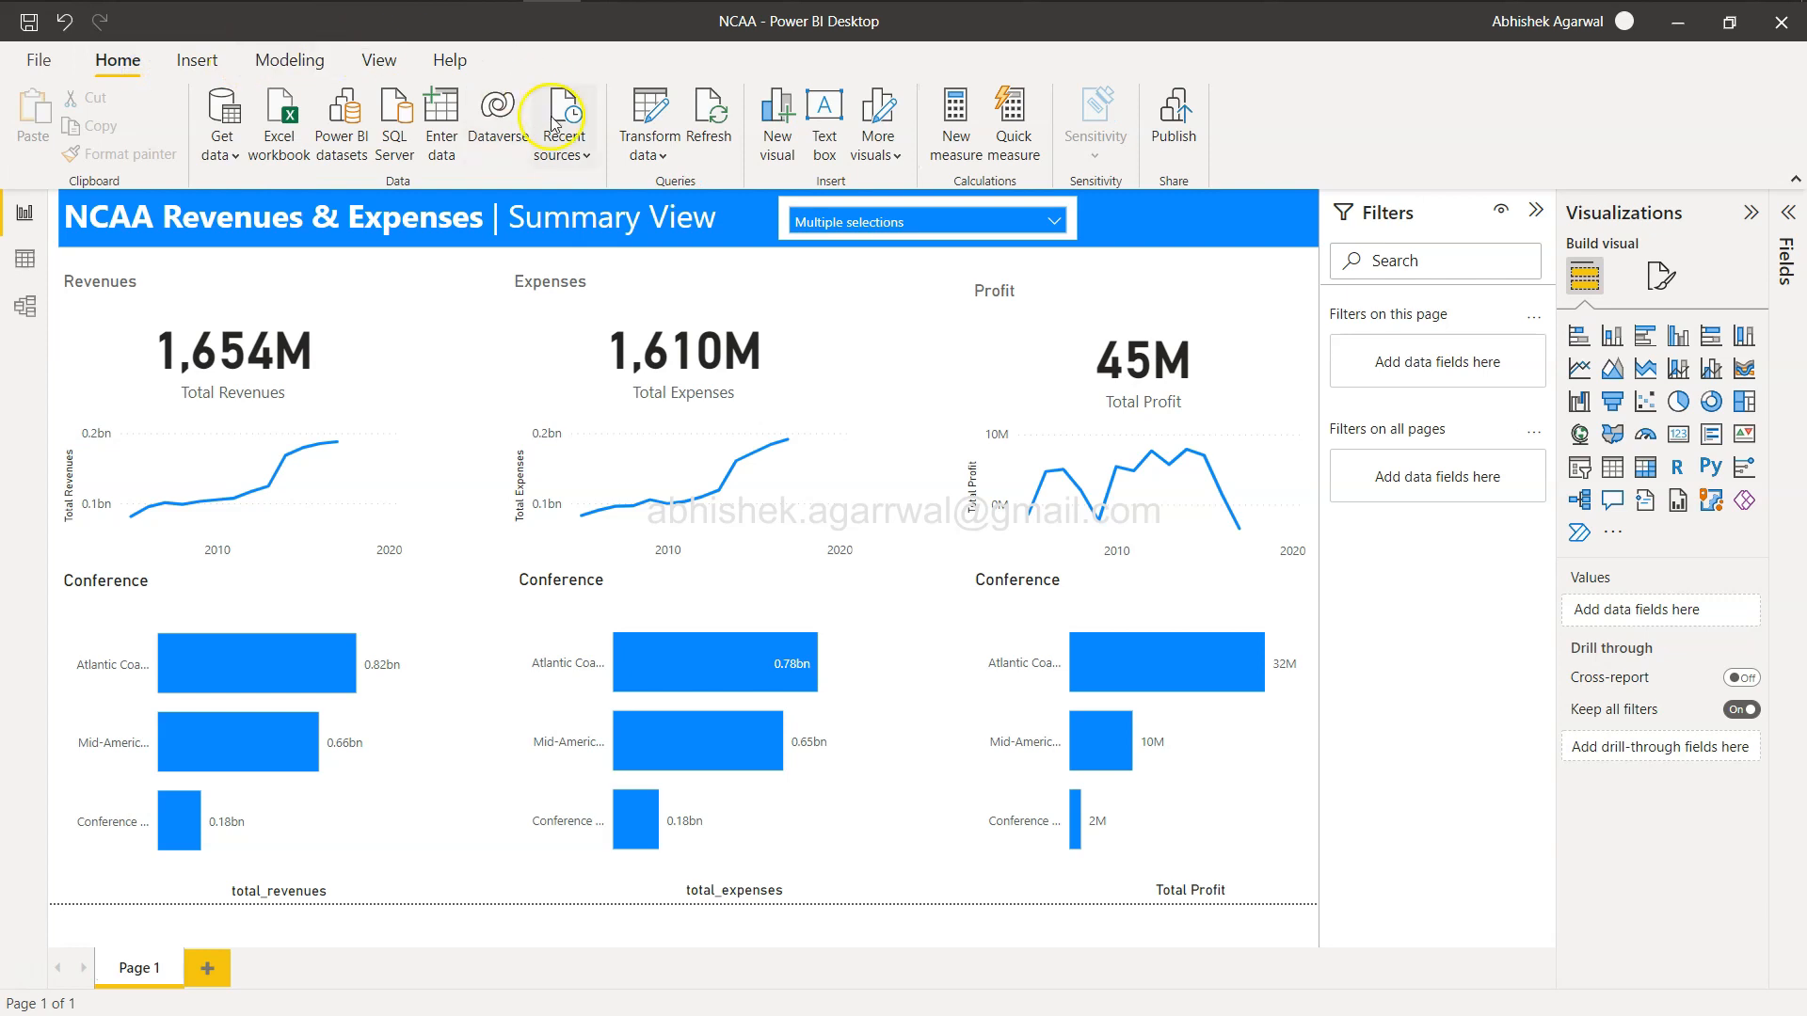
left_click(194, 62)
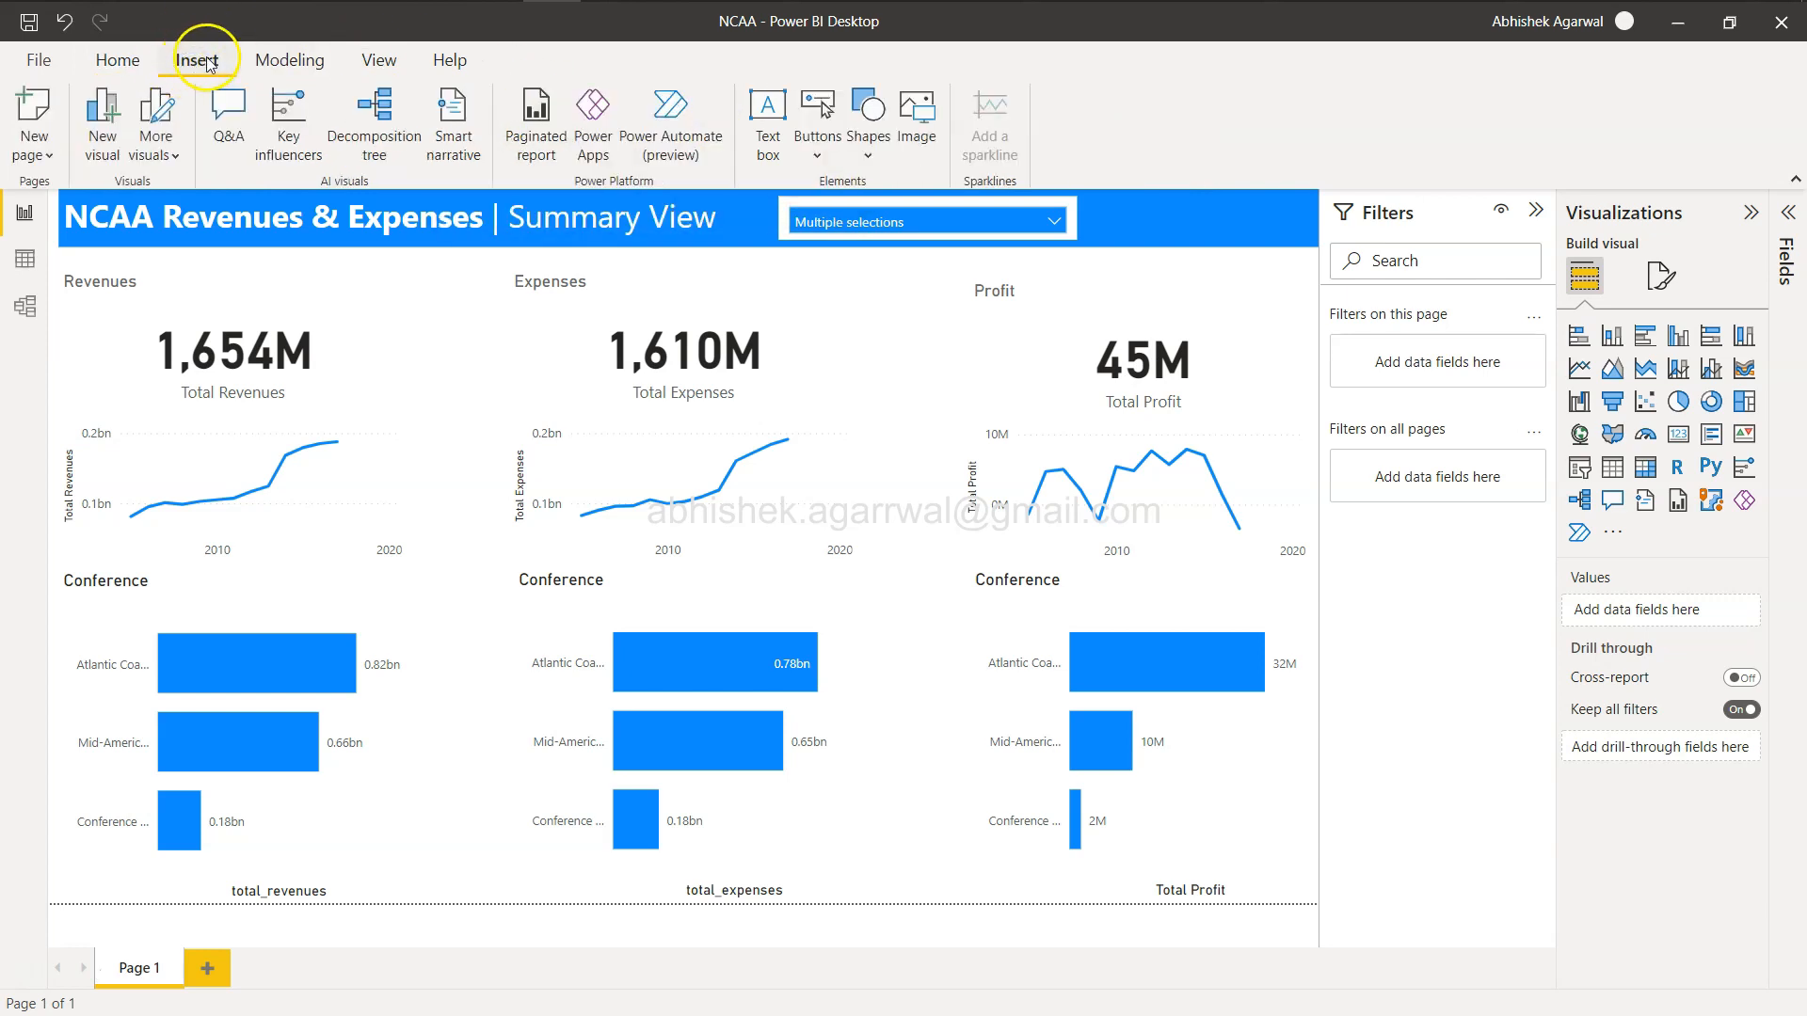
left_click(818, 128)
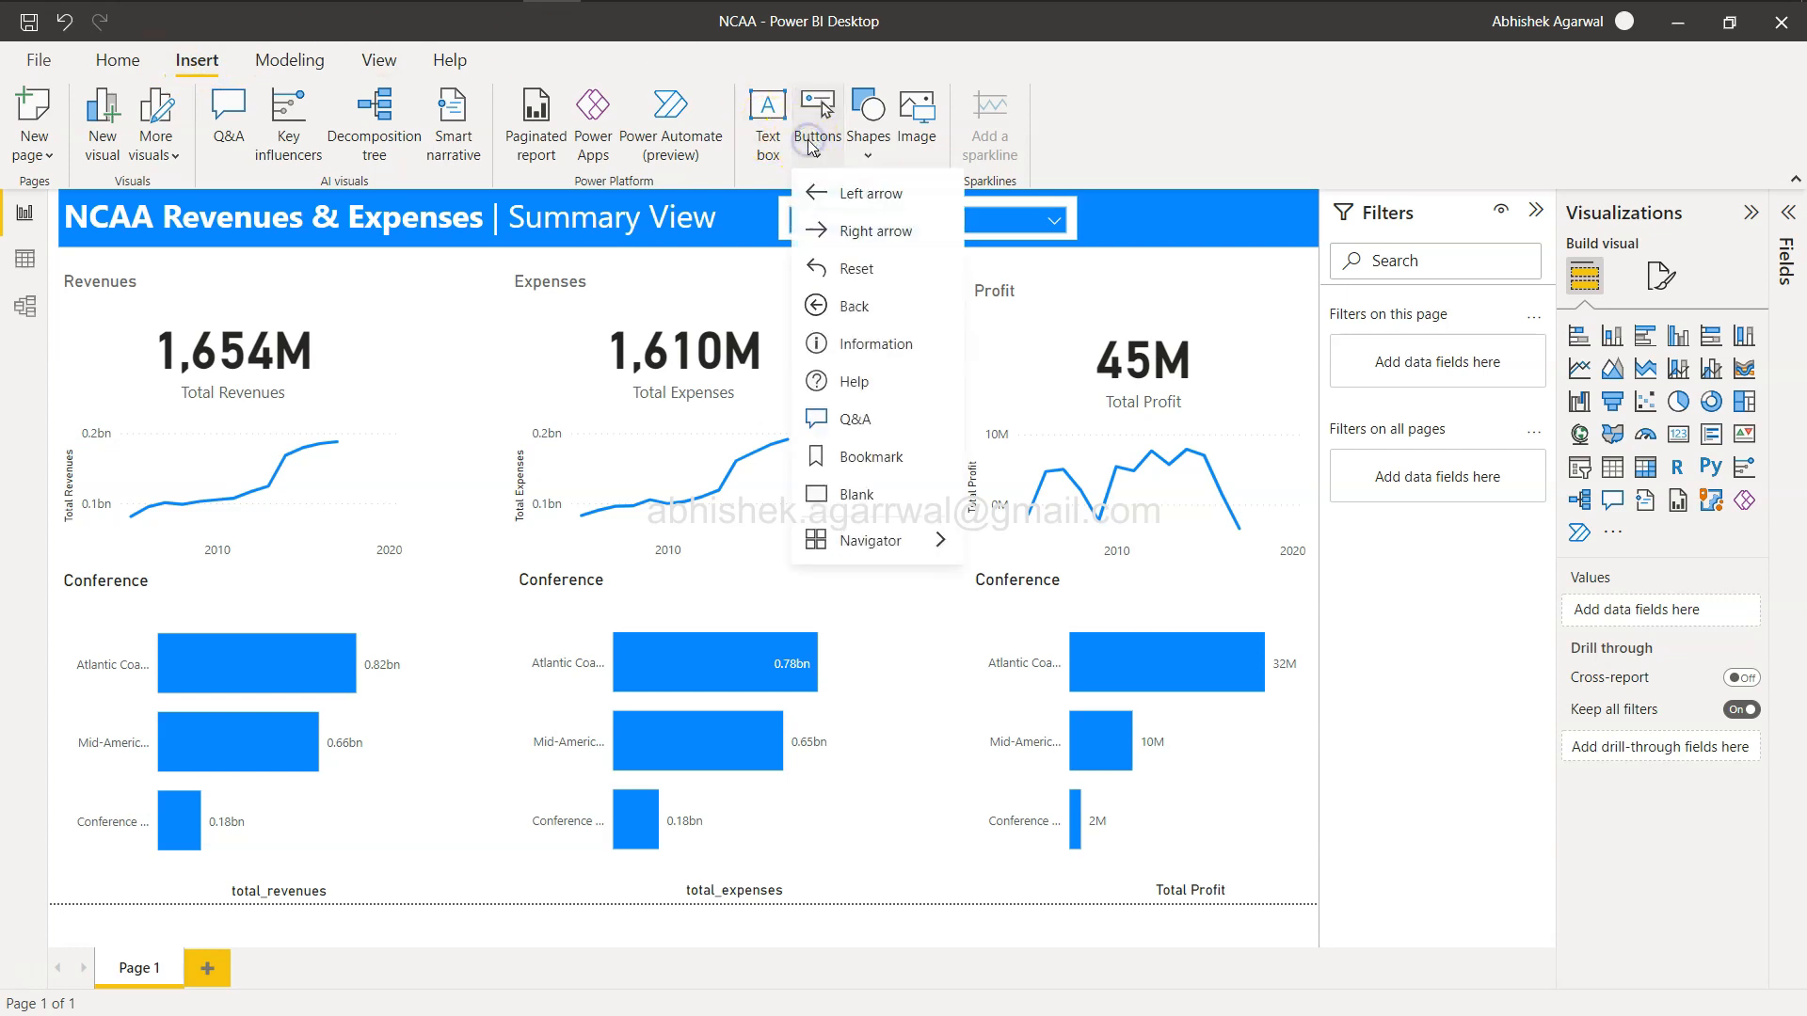
left_click(871, 457)
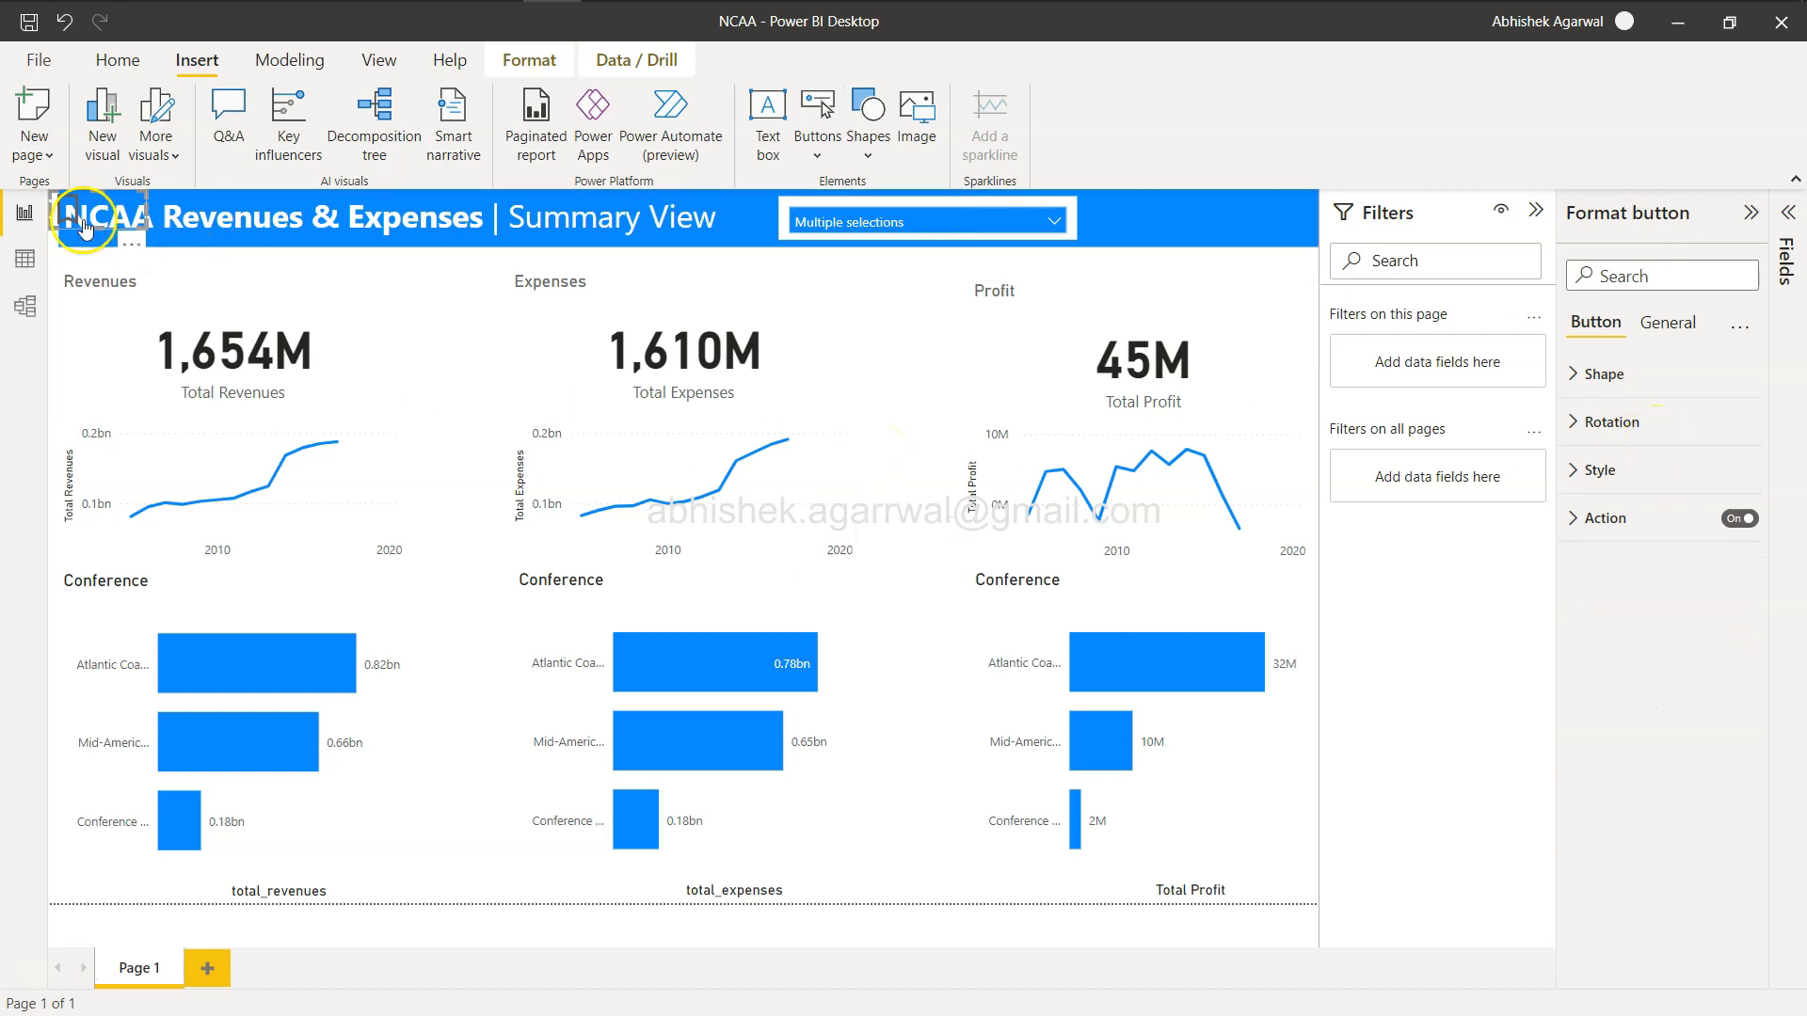
left_click_drag(94, 214, 1274, 200)
Link the button's bookmark action to the My Analysis bookmark.
left_click(1585, 519)
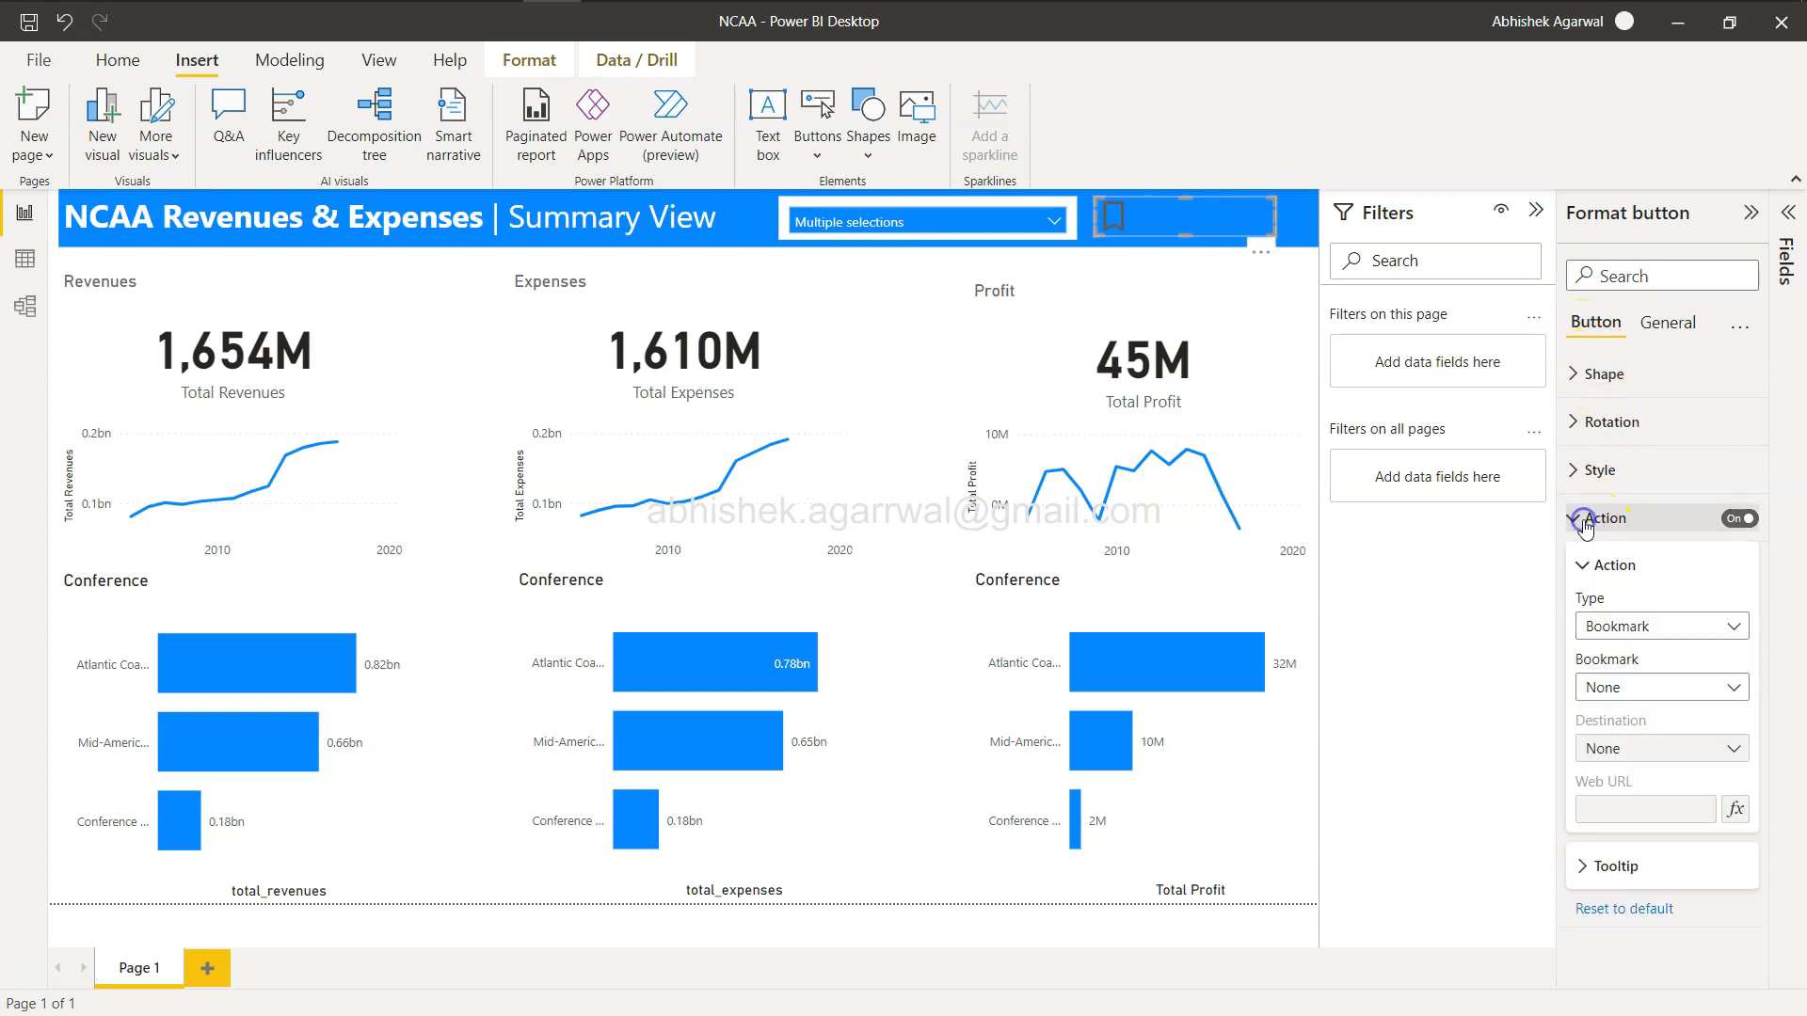
left_click(1642, 689)
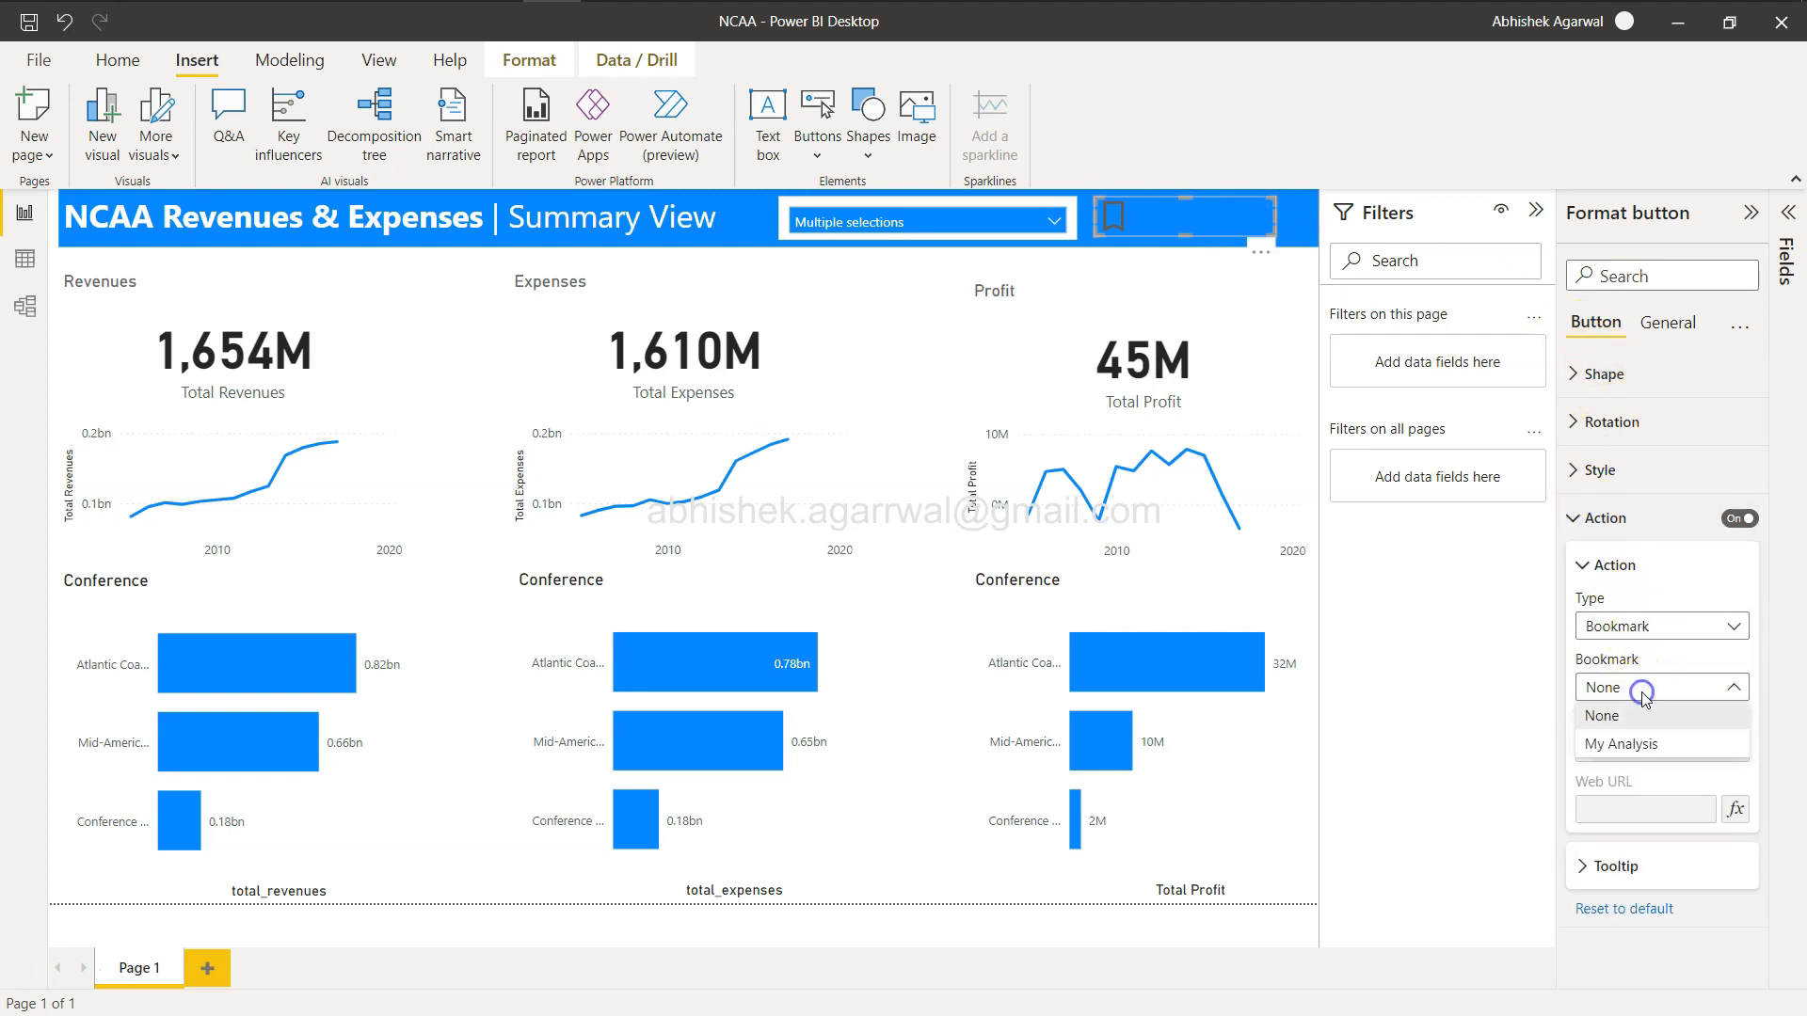
left_click(1657, 753)
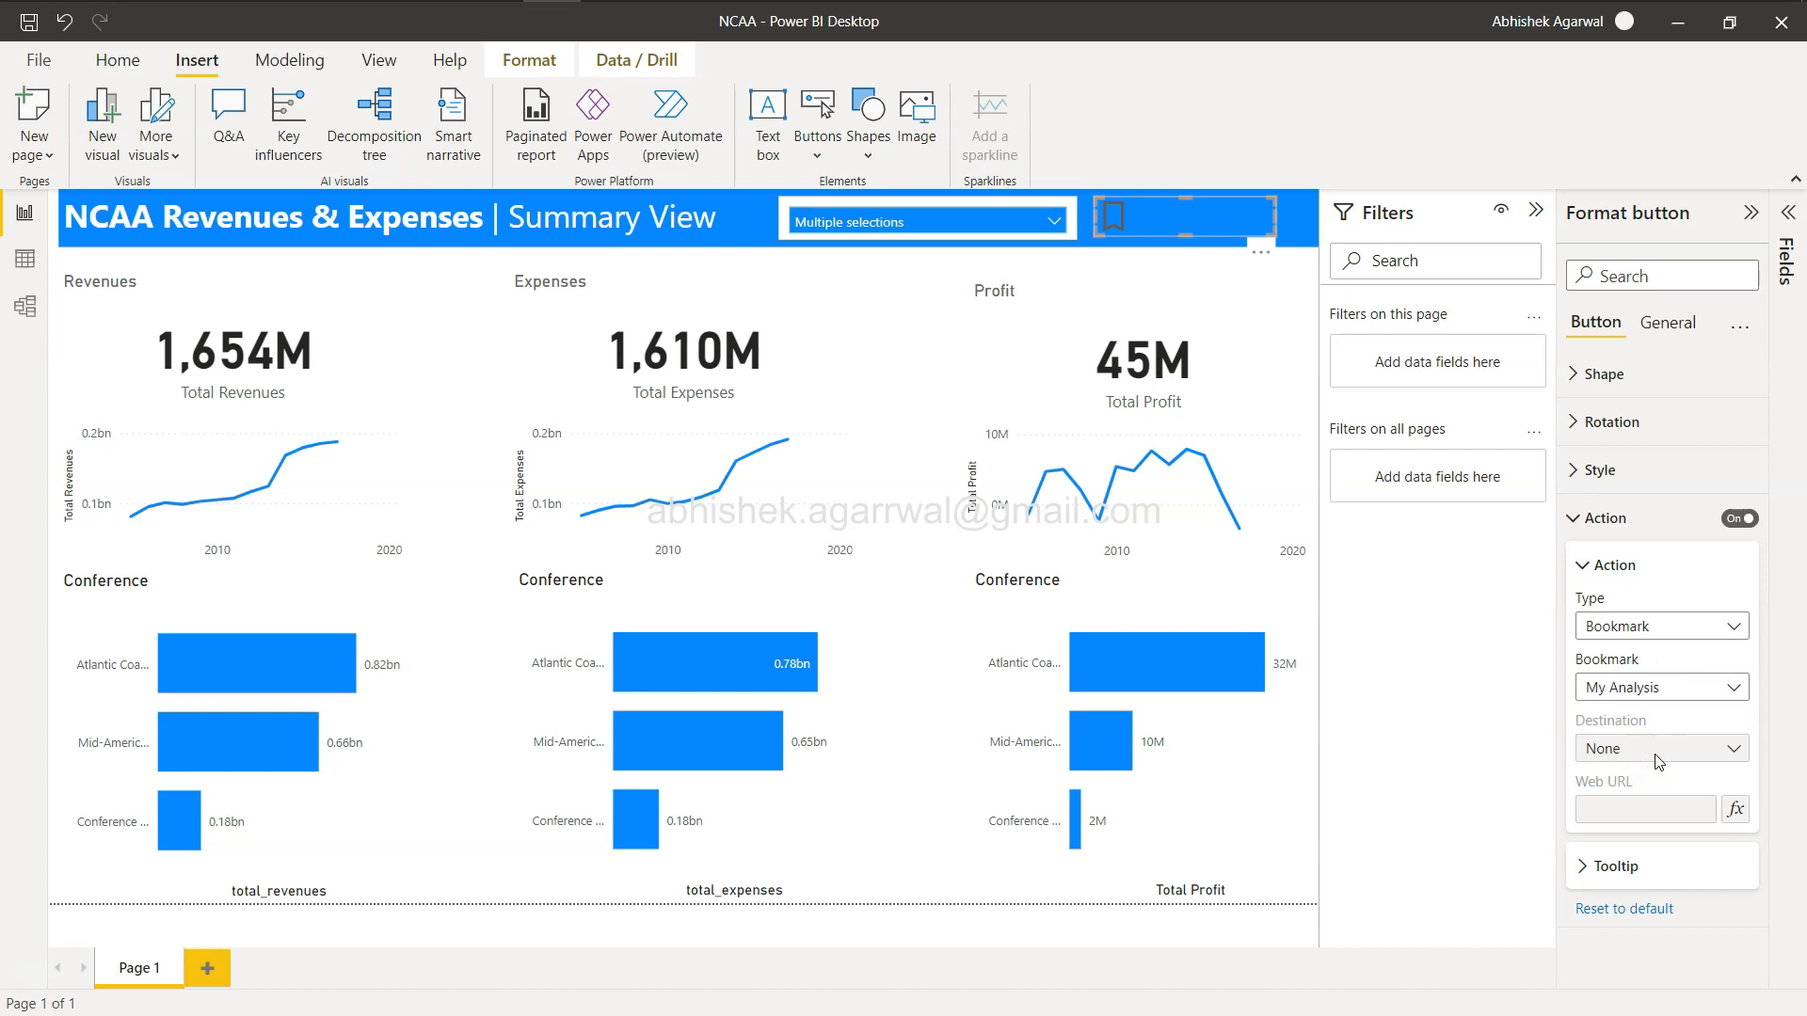
left_click(1662, 625)
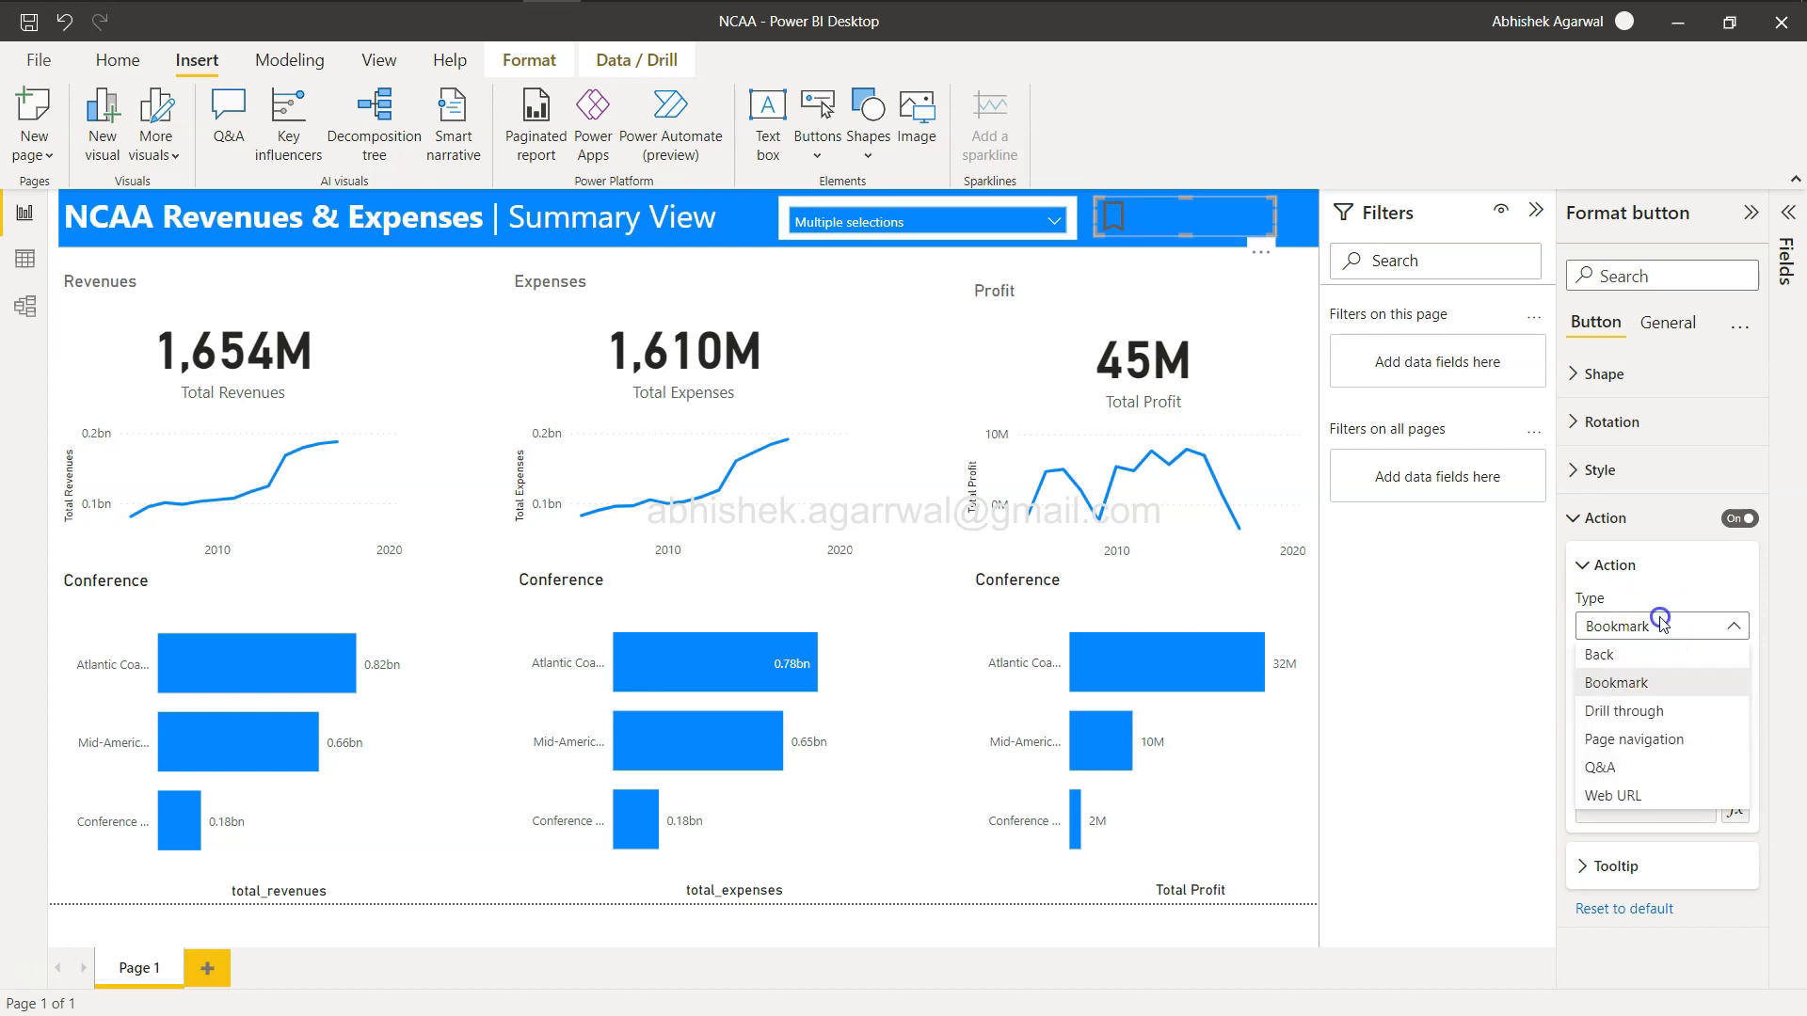
left_click(1662, 624)
left_click(1569, 372)
left_click(1569, 373)
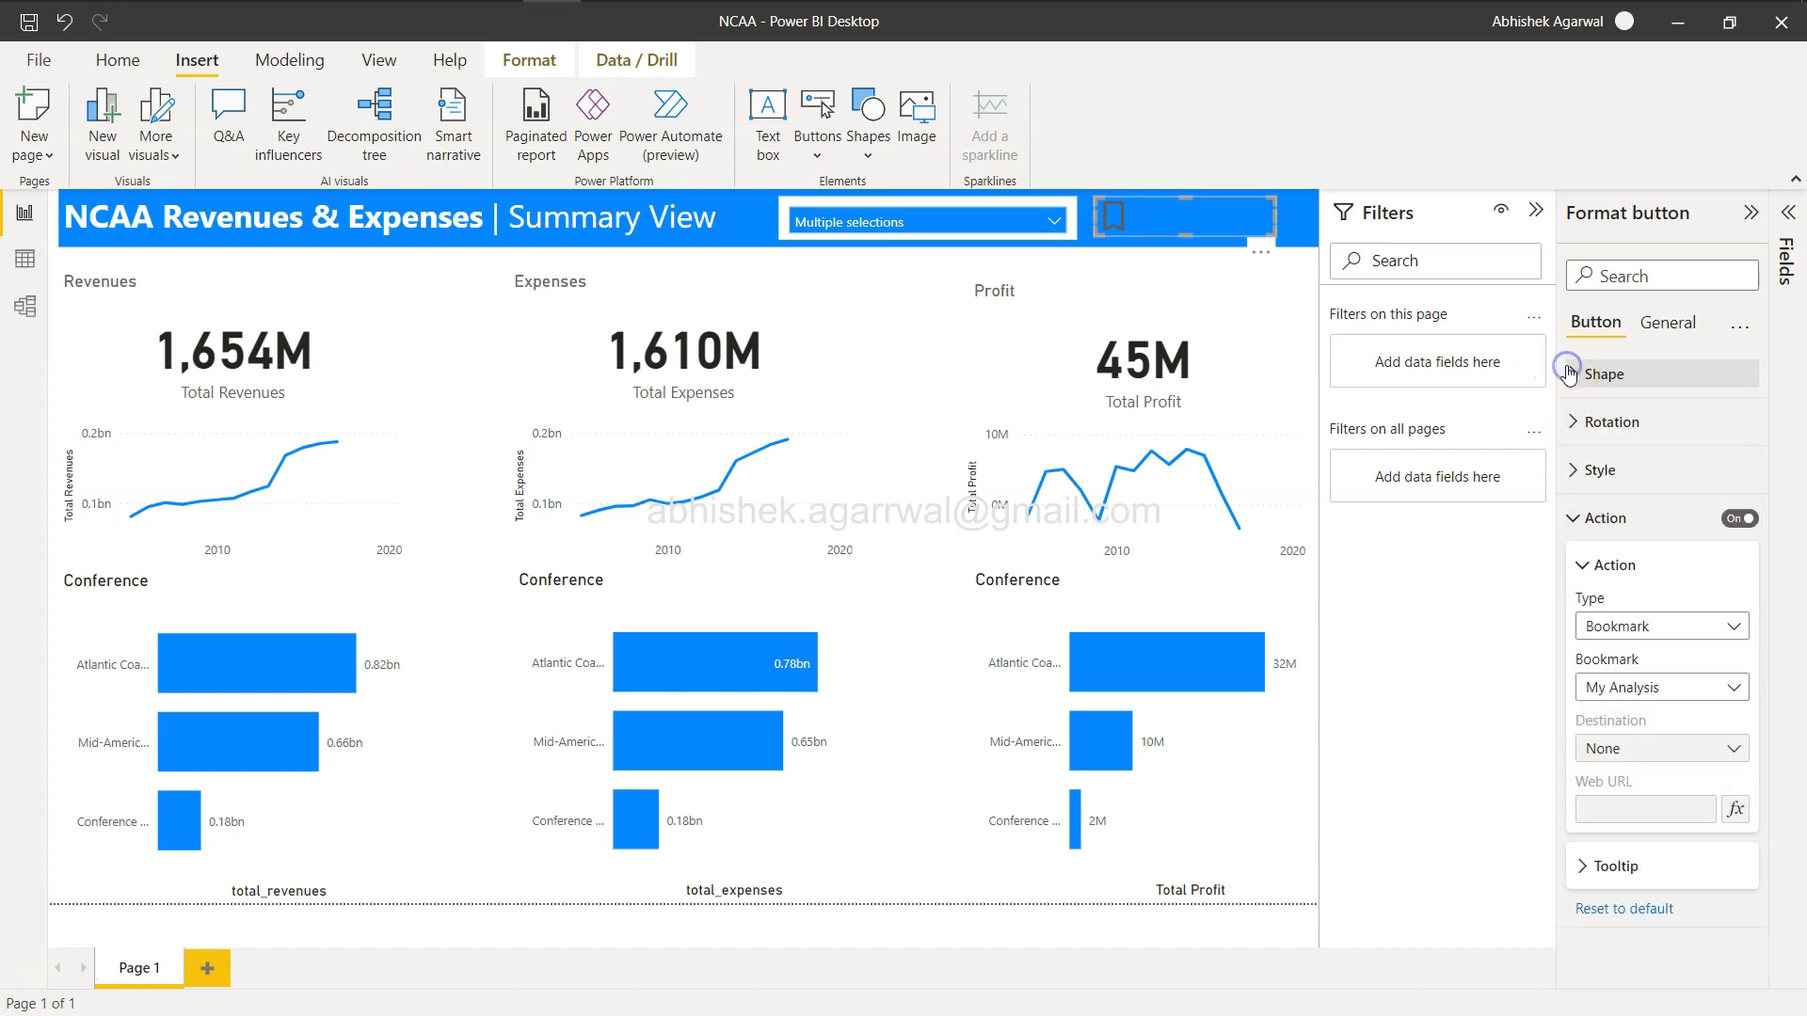
Turn on the button's title, enter My Analysis as its text, then delete that title text.
left_click(1656, 322)
left_click(1739, 422)
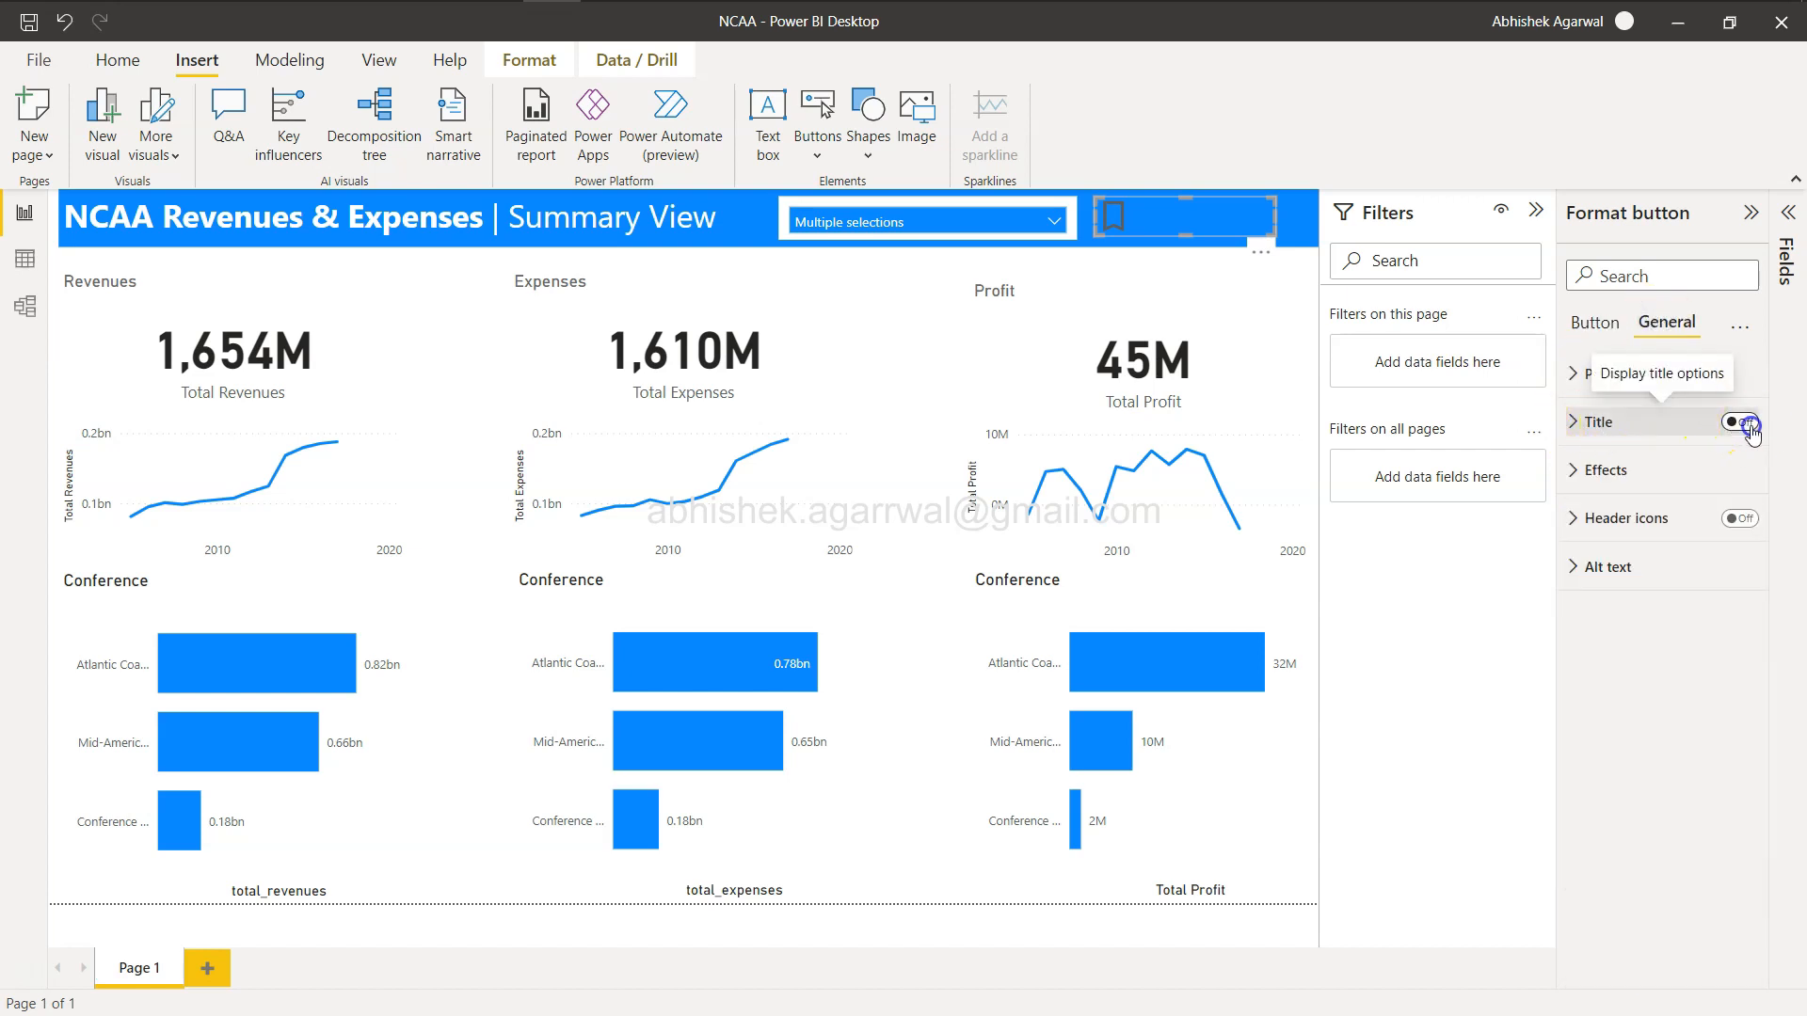
left_click(1573, 422)
left_click(1615, 496)
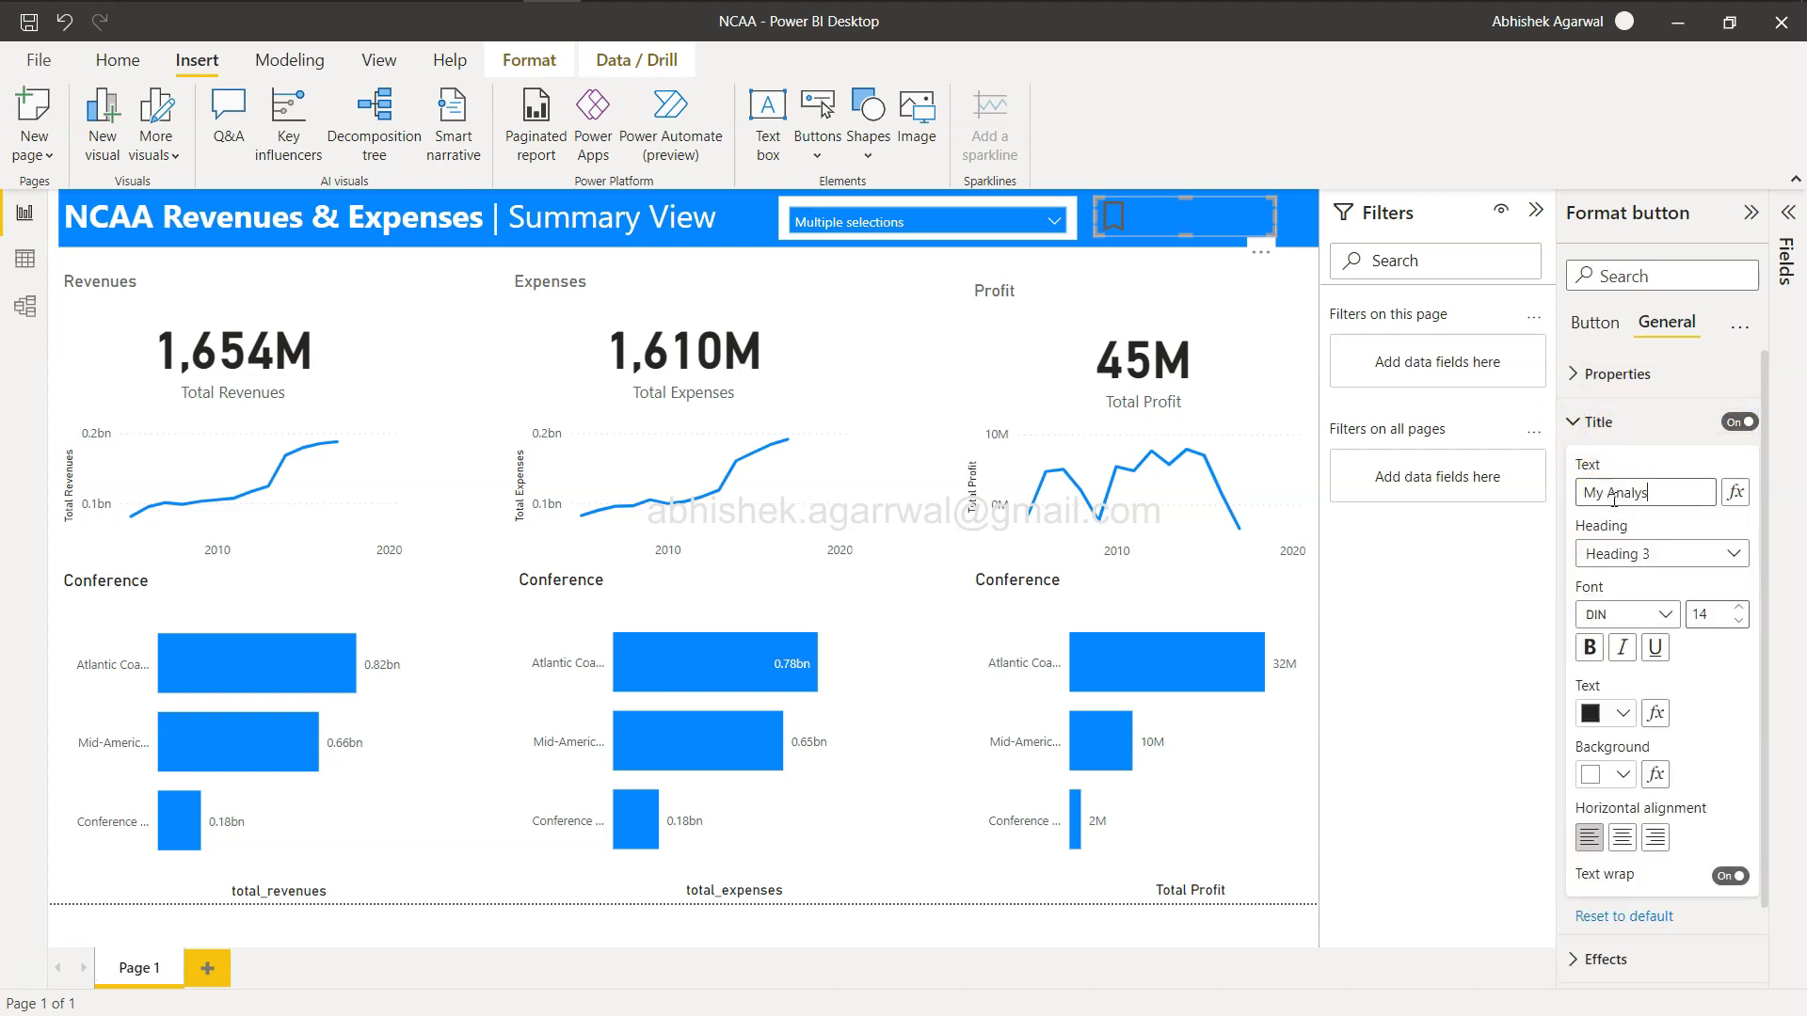
key("Tab")
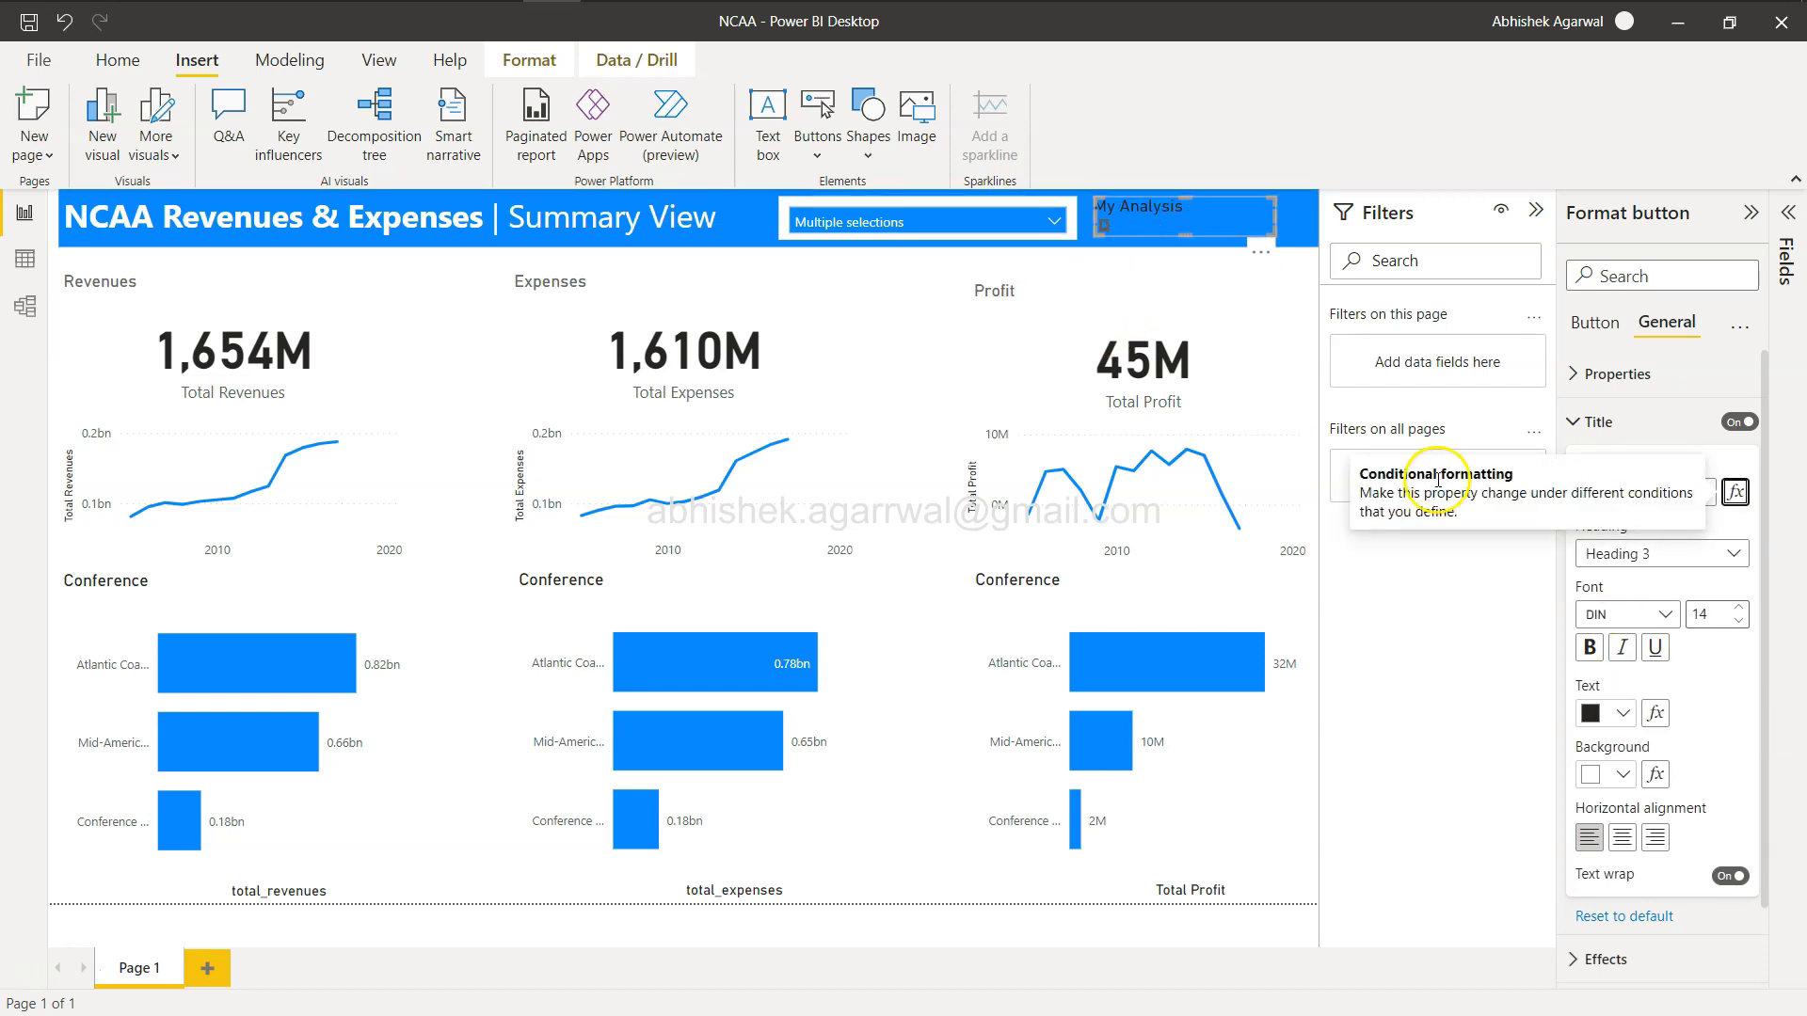
left_click(1734, 529)
left_click(1681, 481)
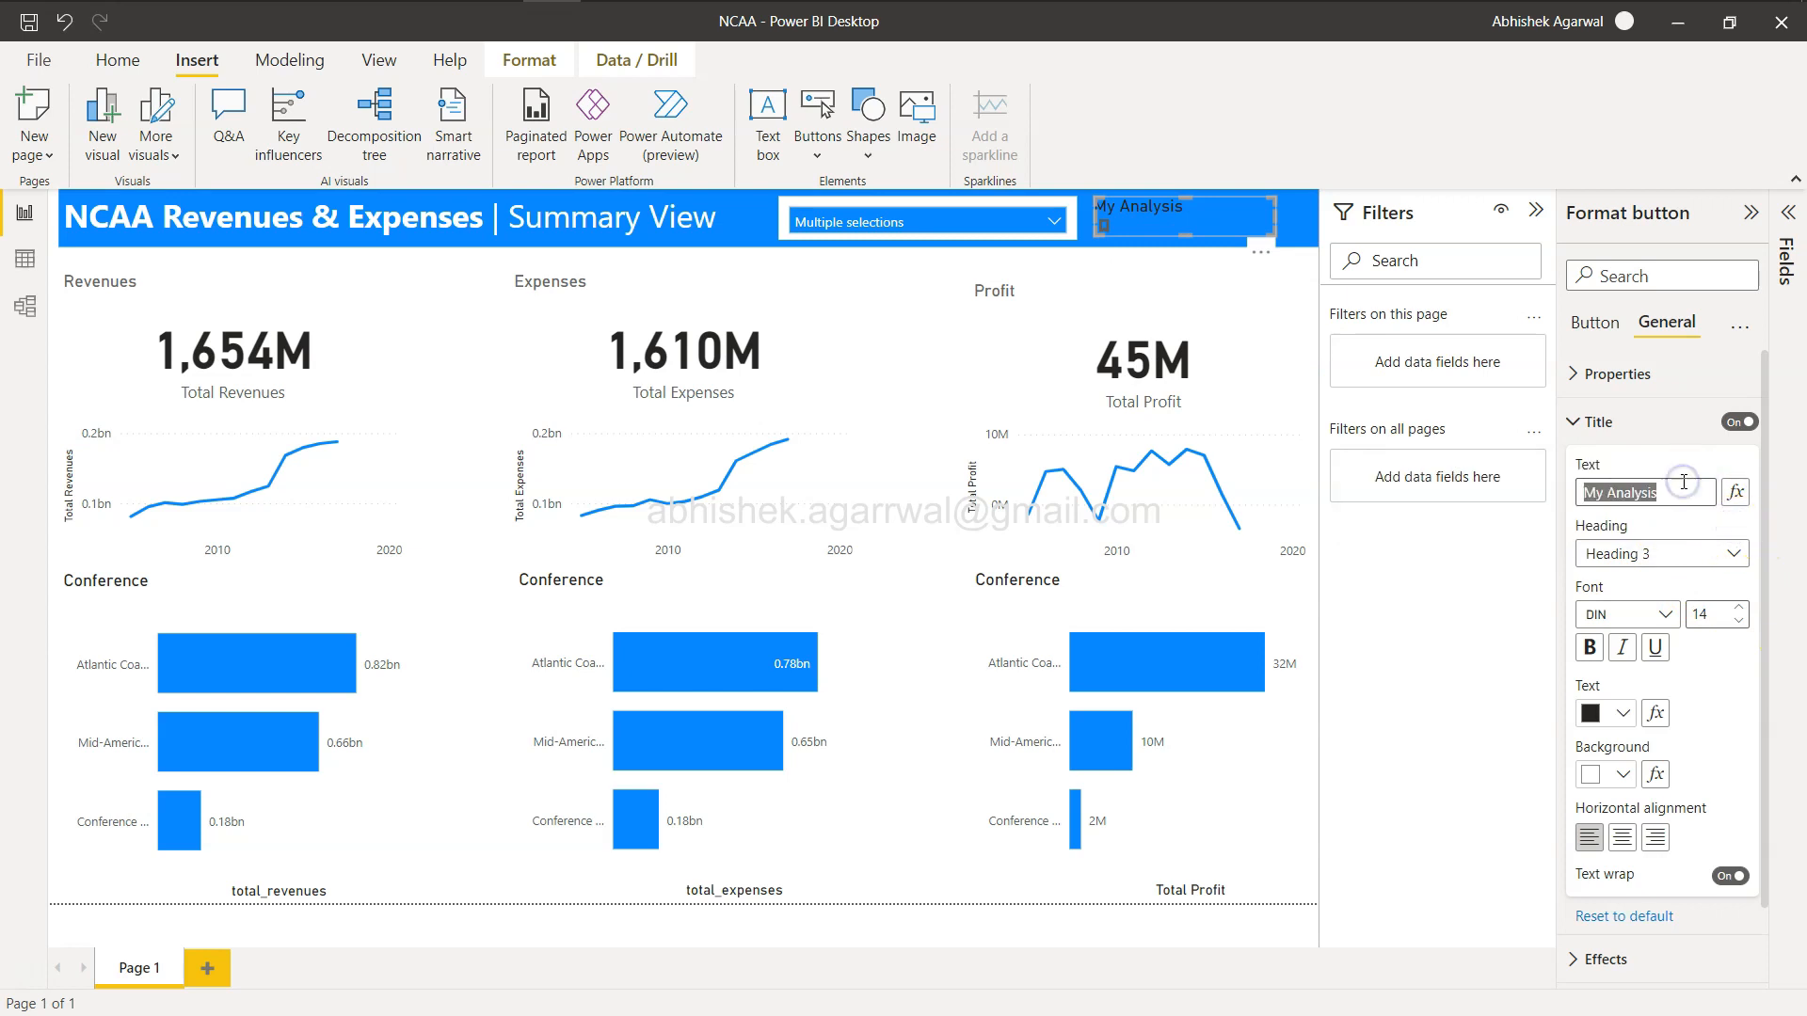
key("BackSpace")
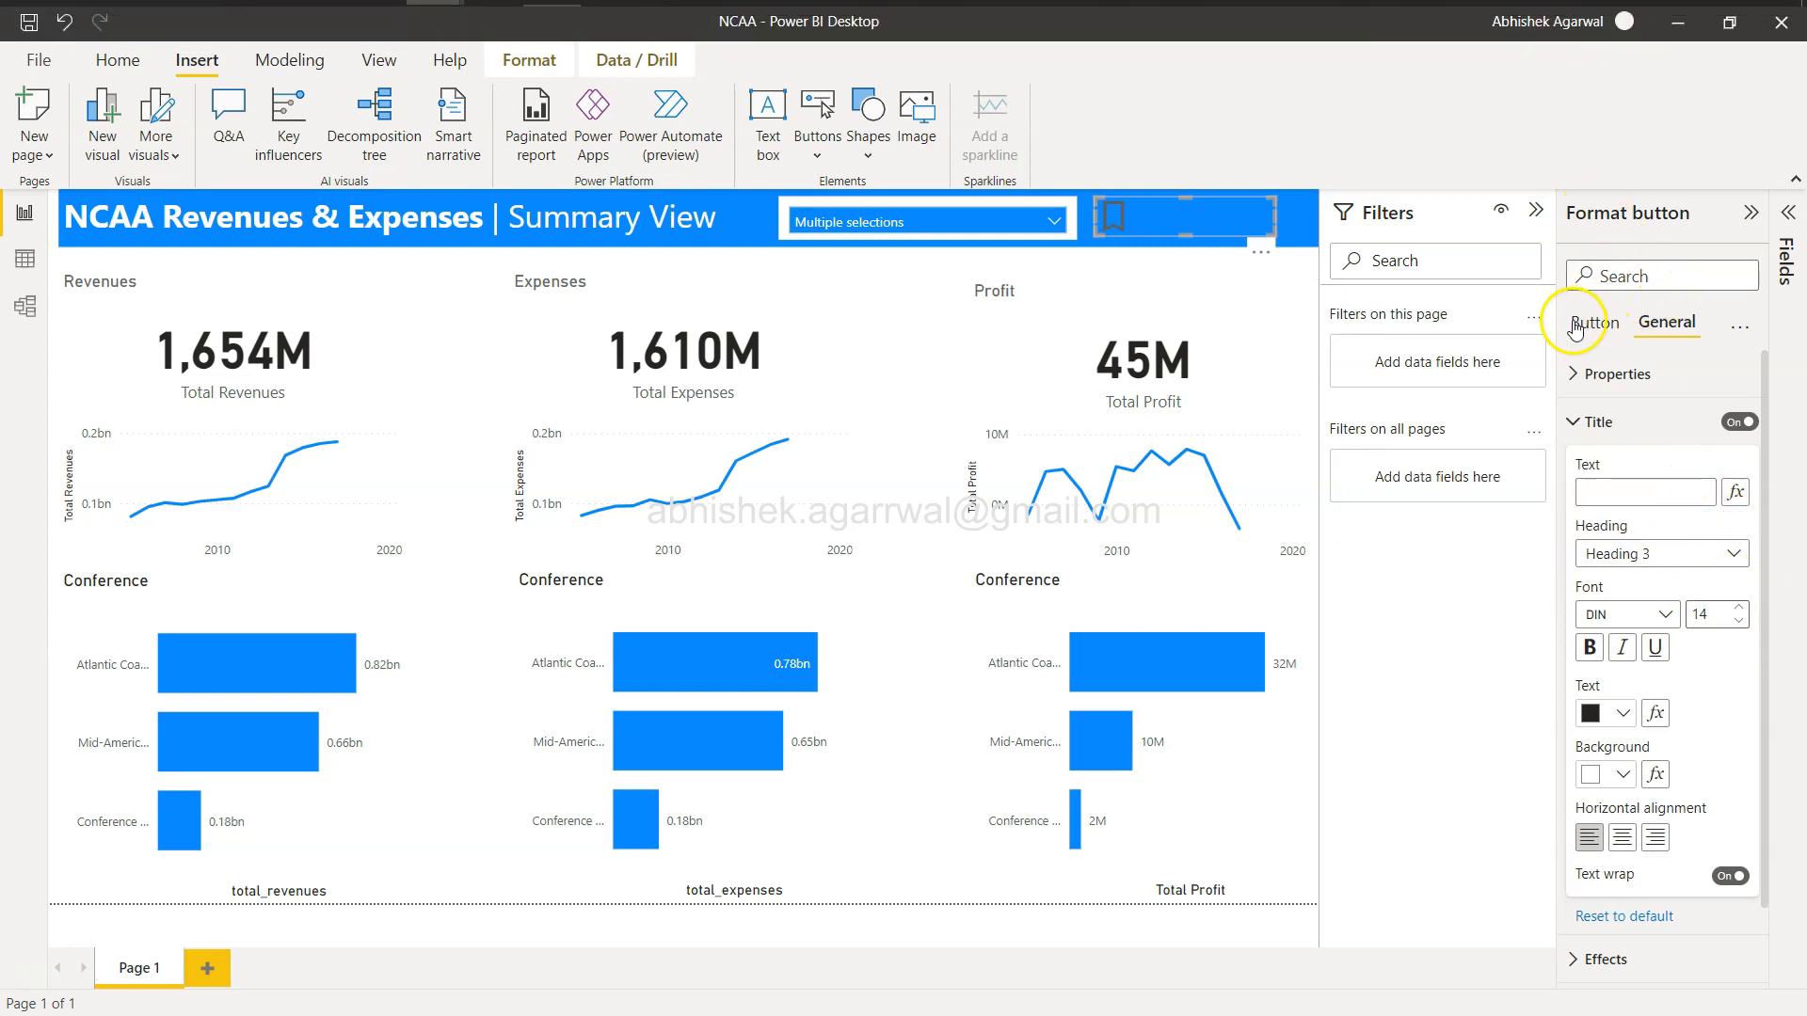
Turn on the button's text, enter My Analysis as its label, and center it horizontally.
left_click(1592, 323)
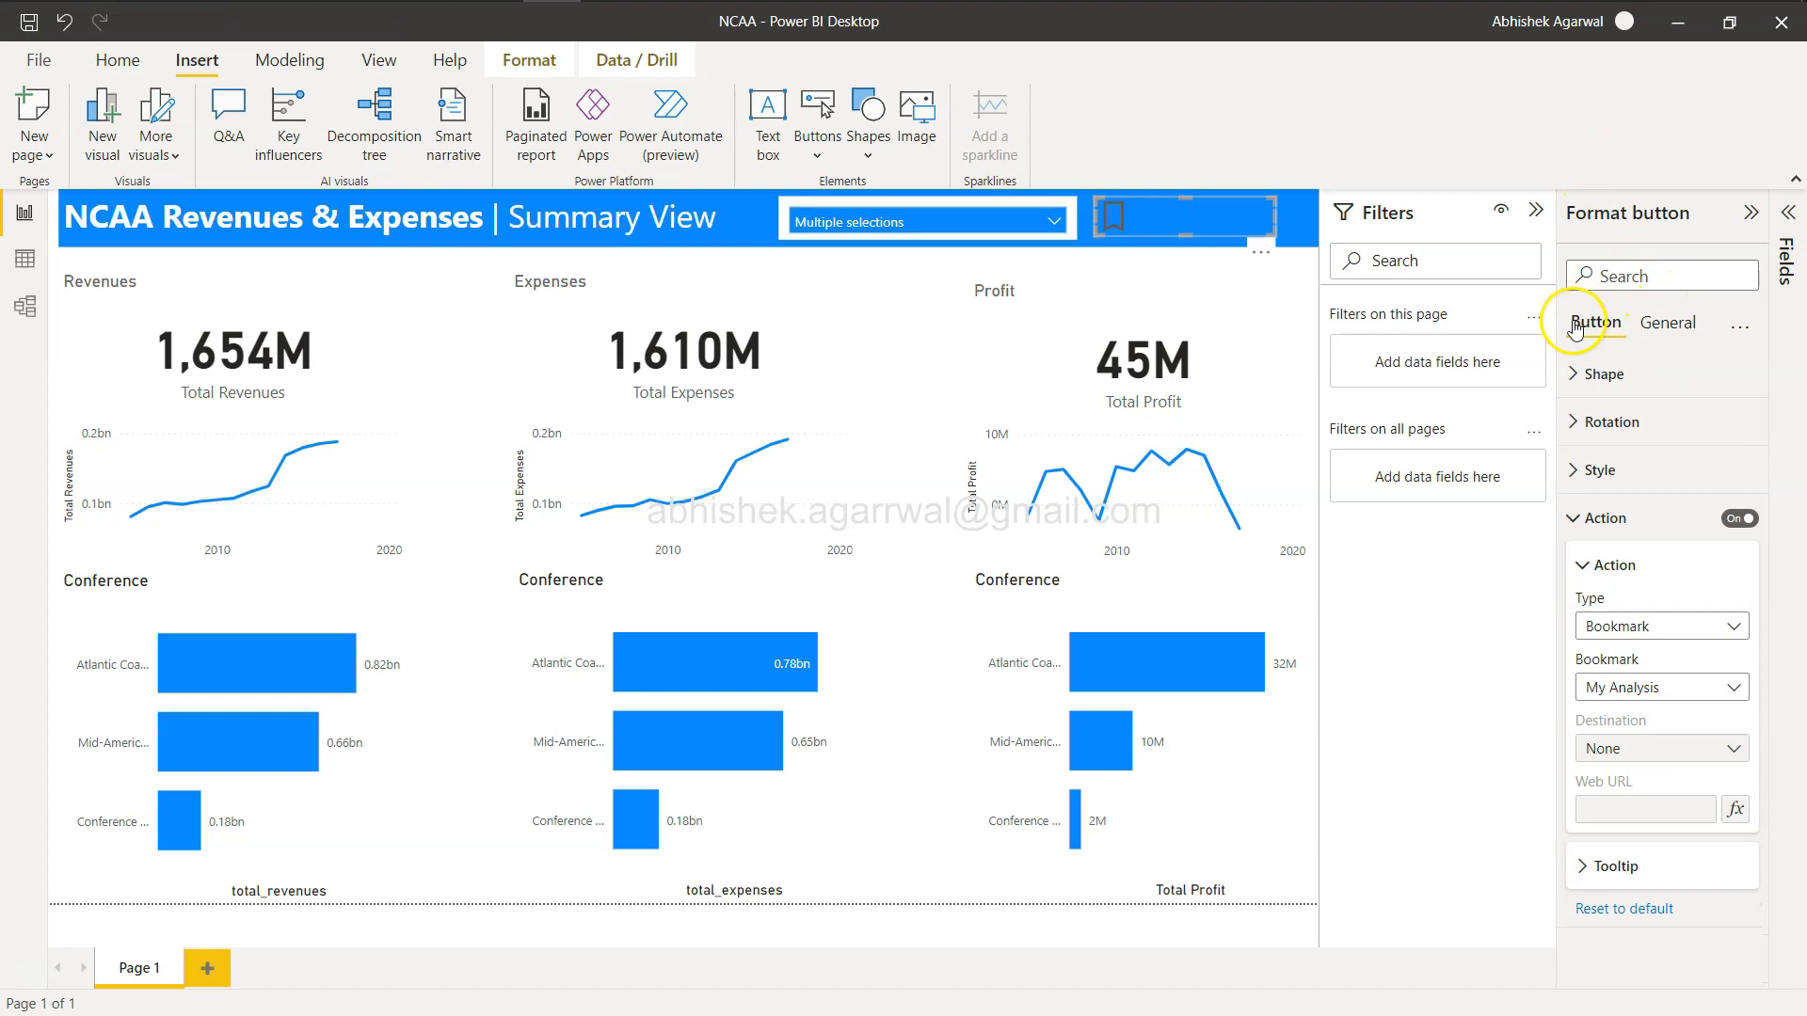
left_click(1573, 518)
left_click(1574, 471)
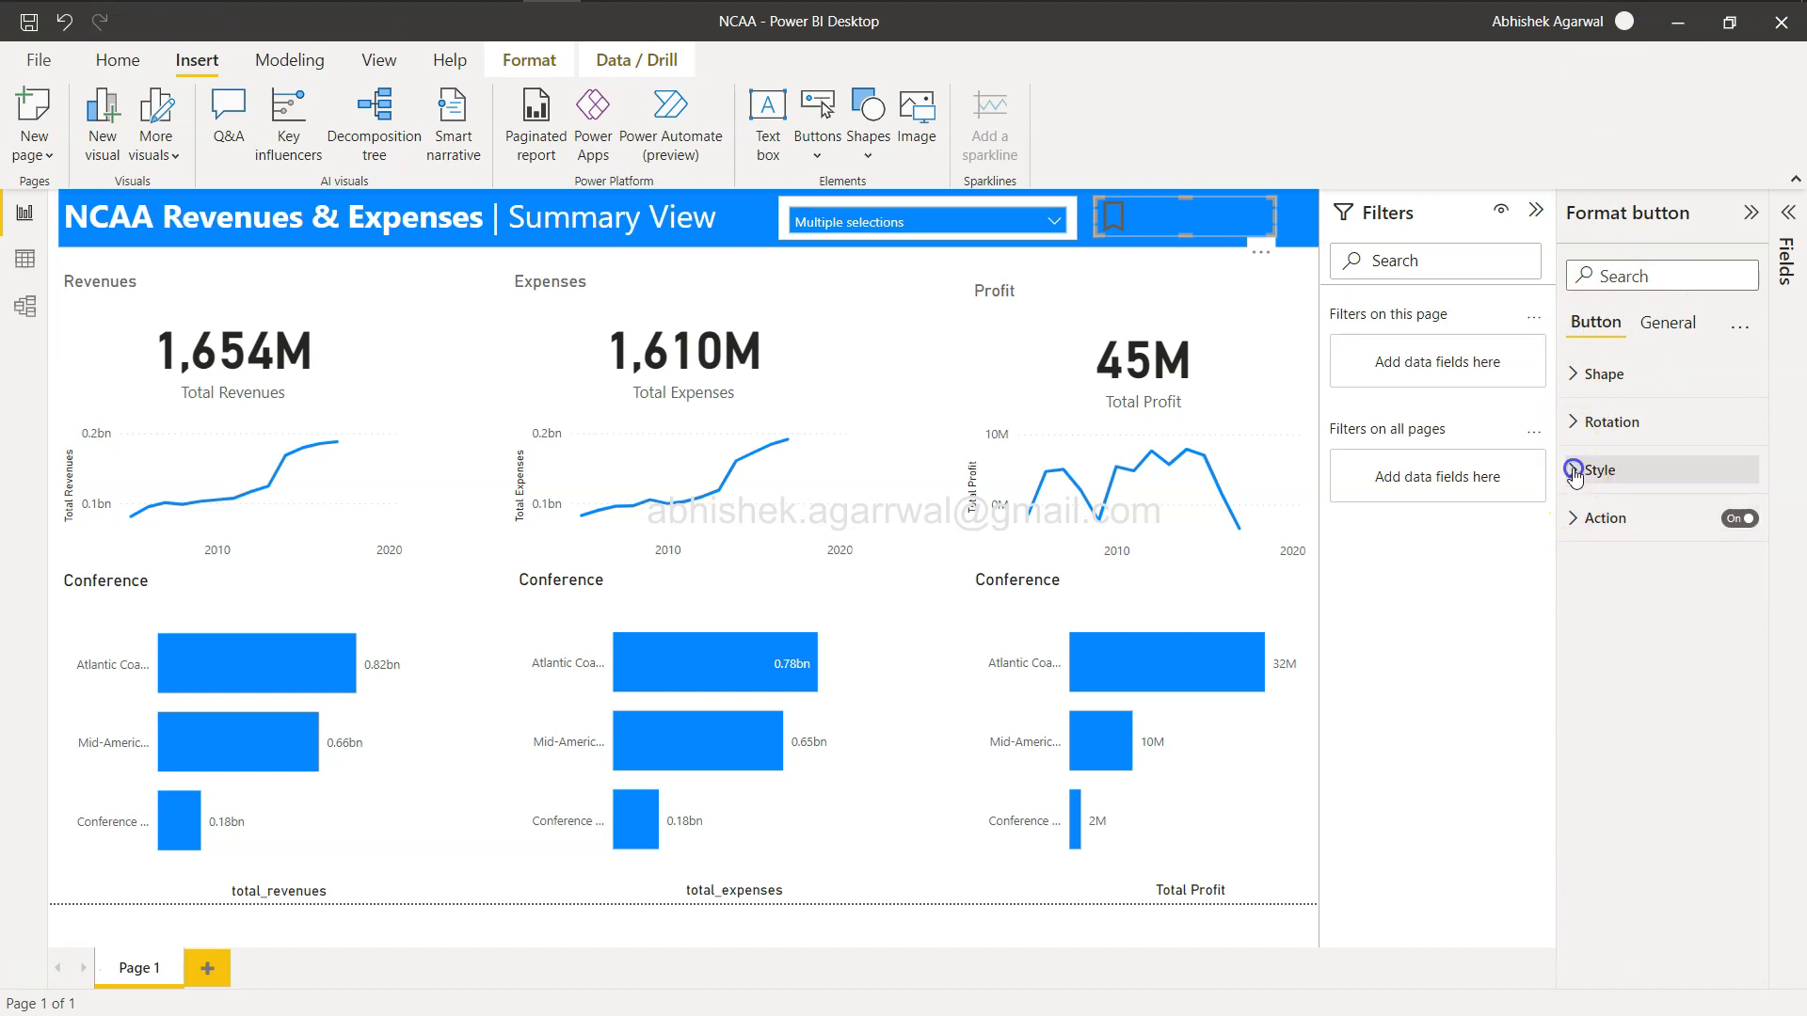
left_click(1732, 635)
left_click(1675, 688)
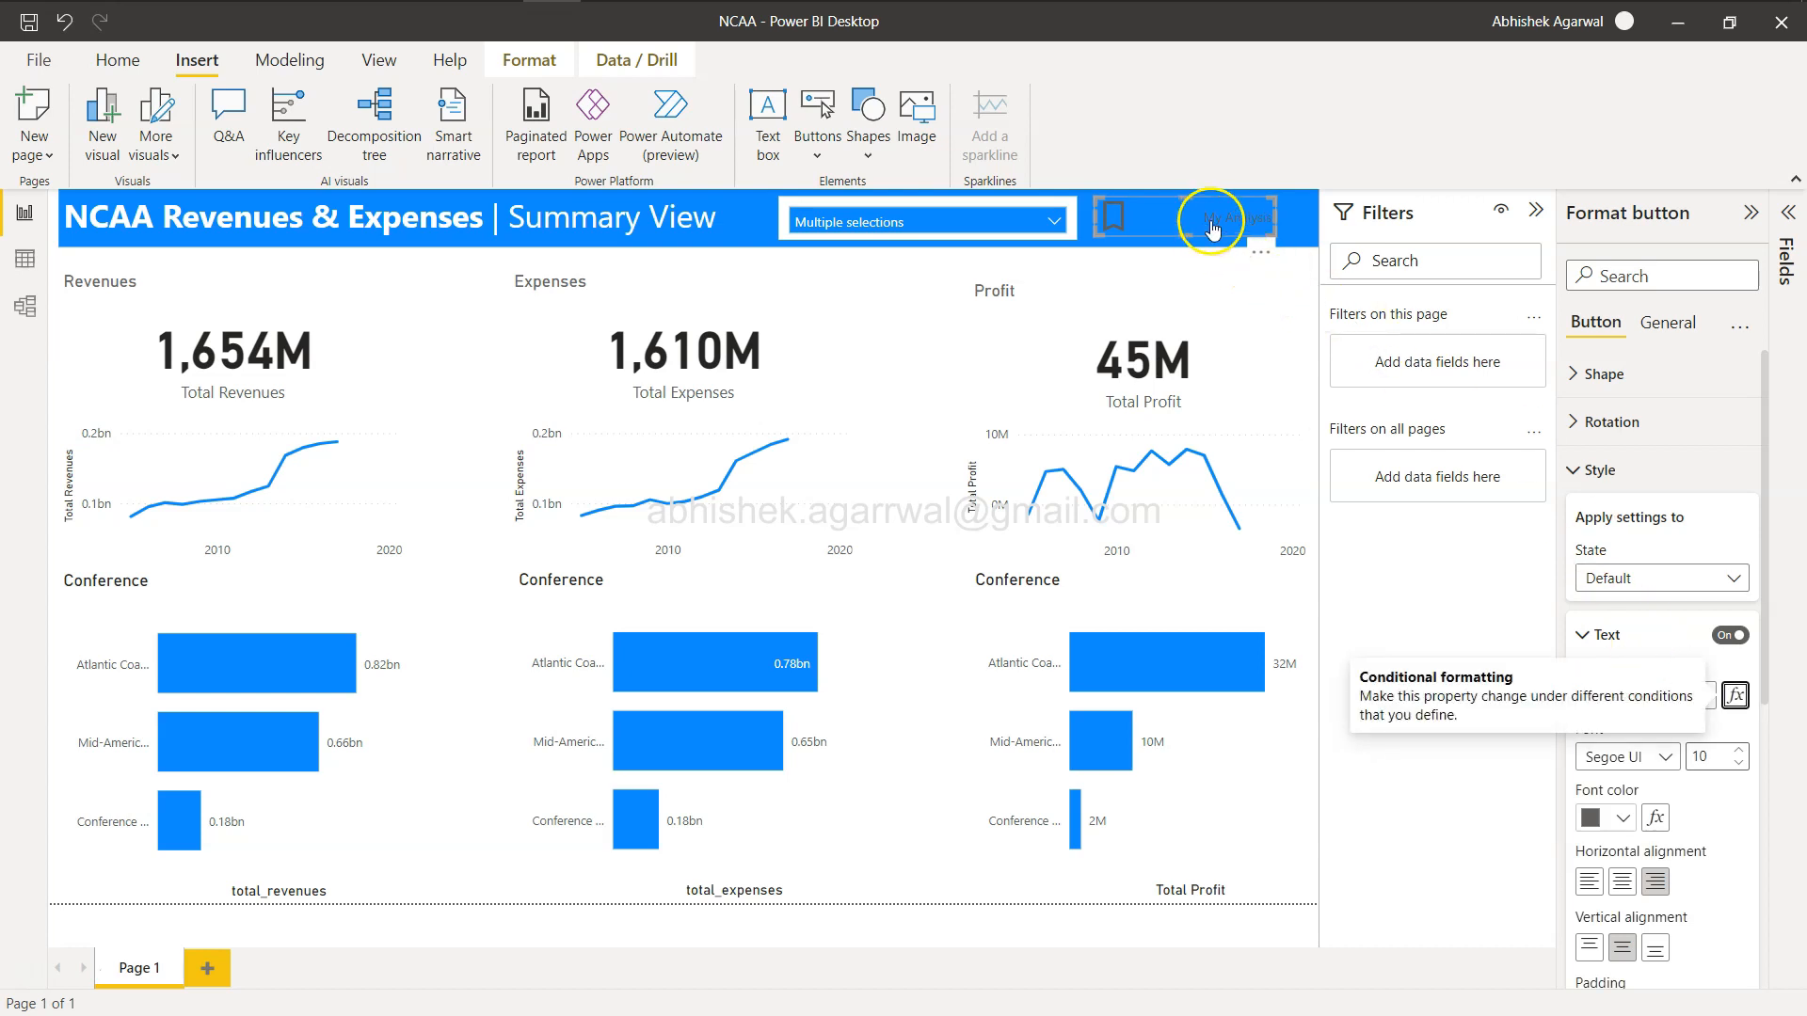
left_click(1589, 882)
left_click(1622, 882)
left_click(1384, 376)
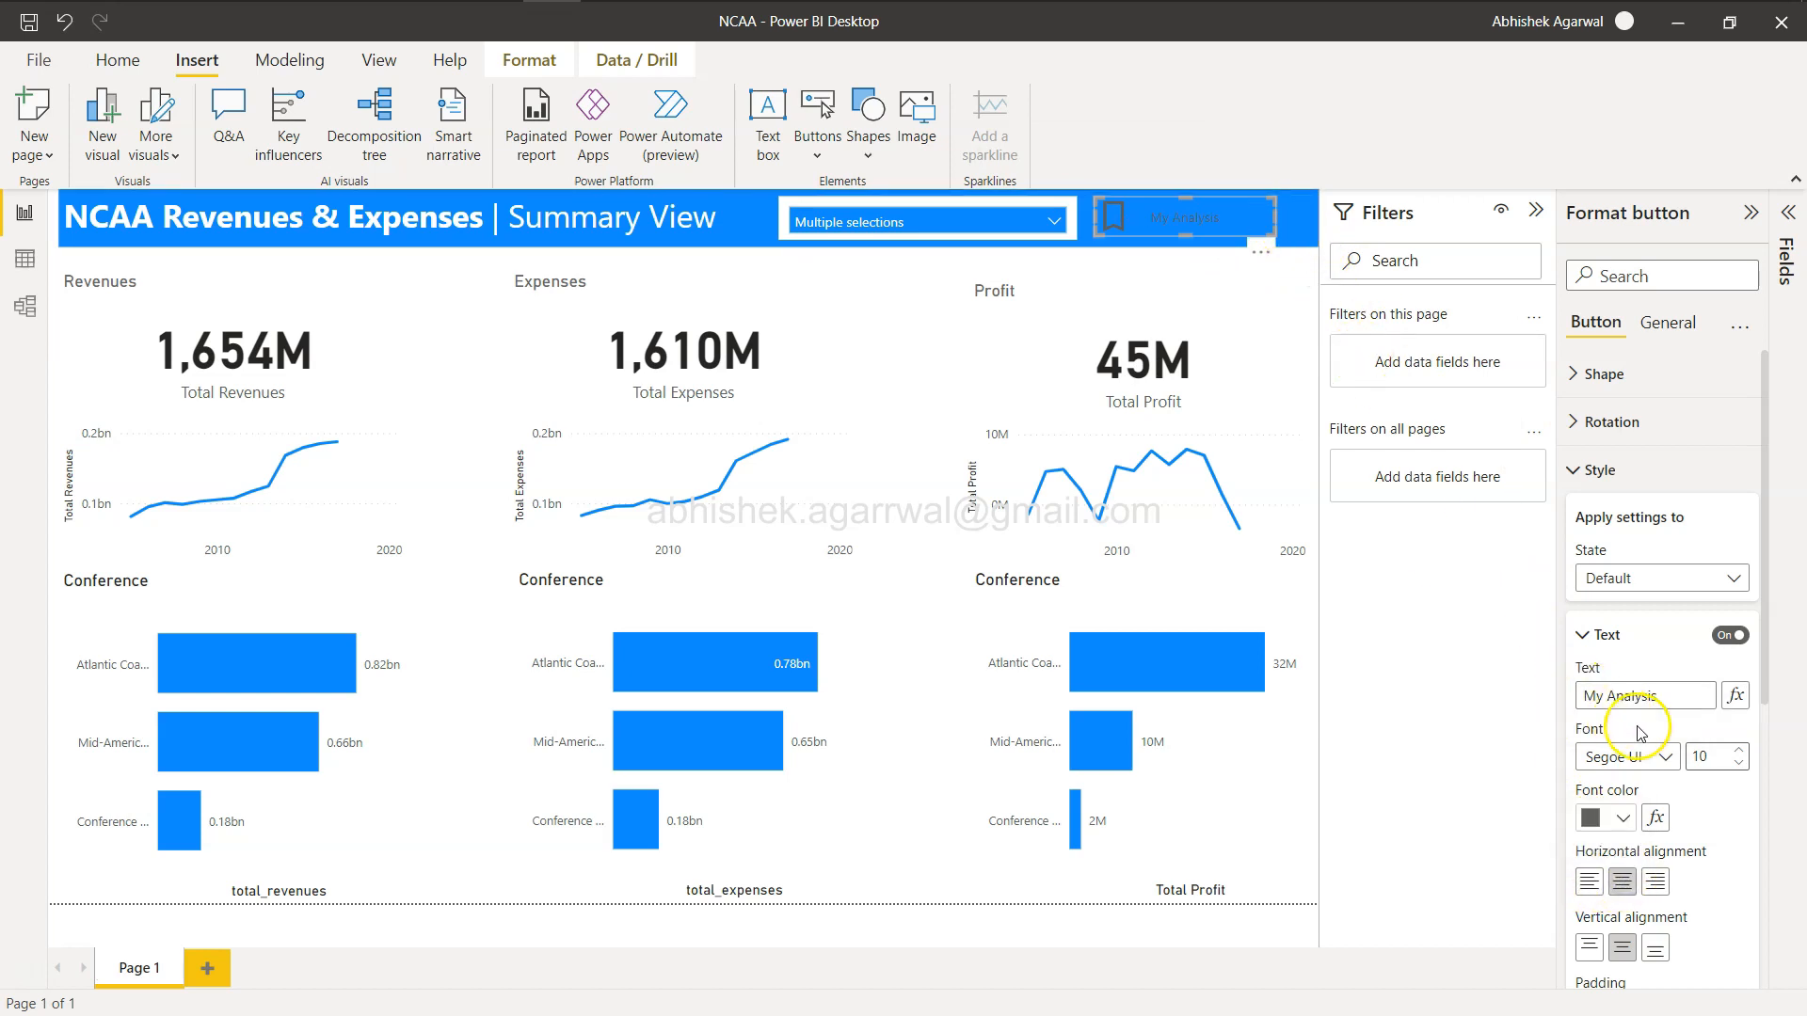
Set the button text's font size to 15 and its font color to white.
left_click(1736, 753)
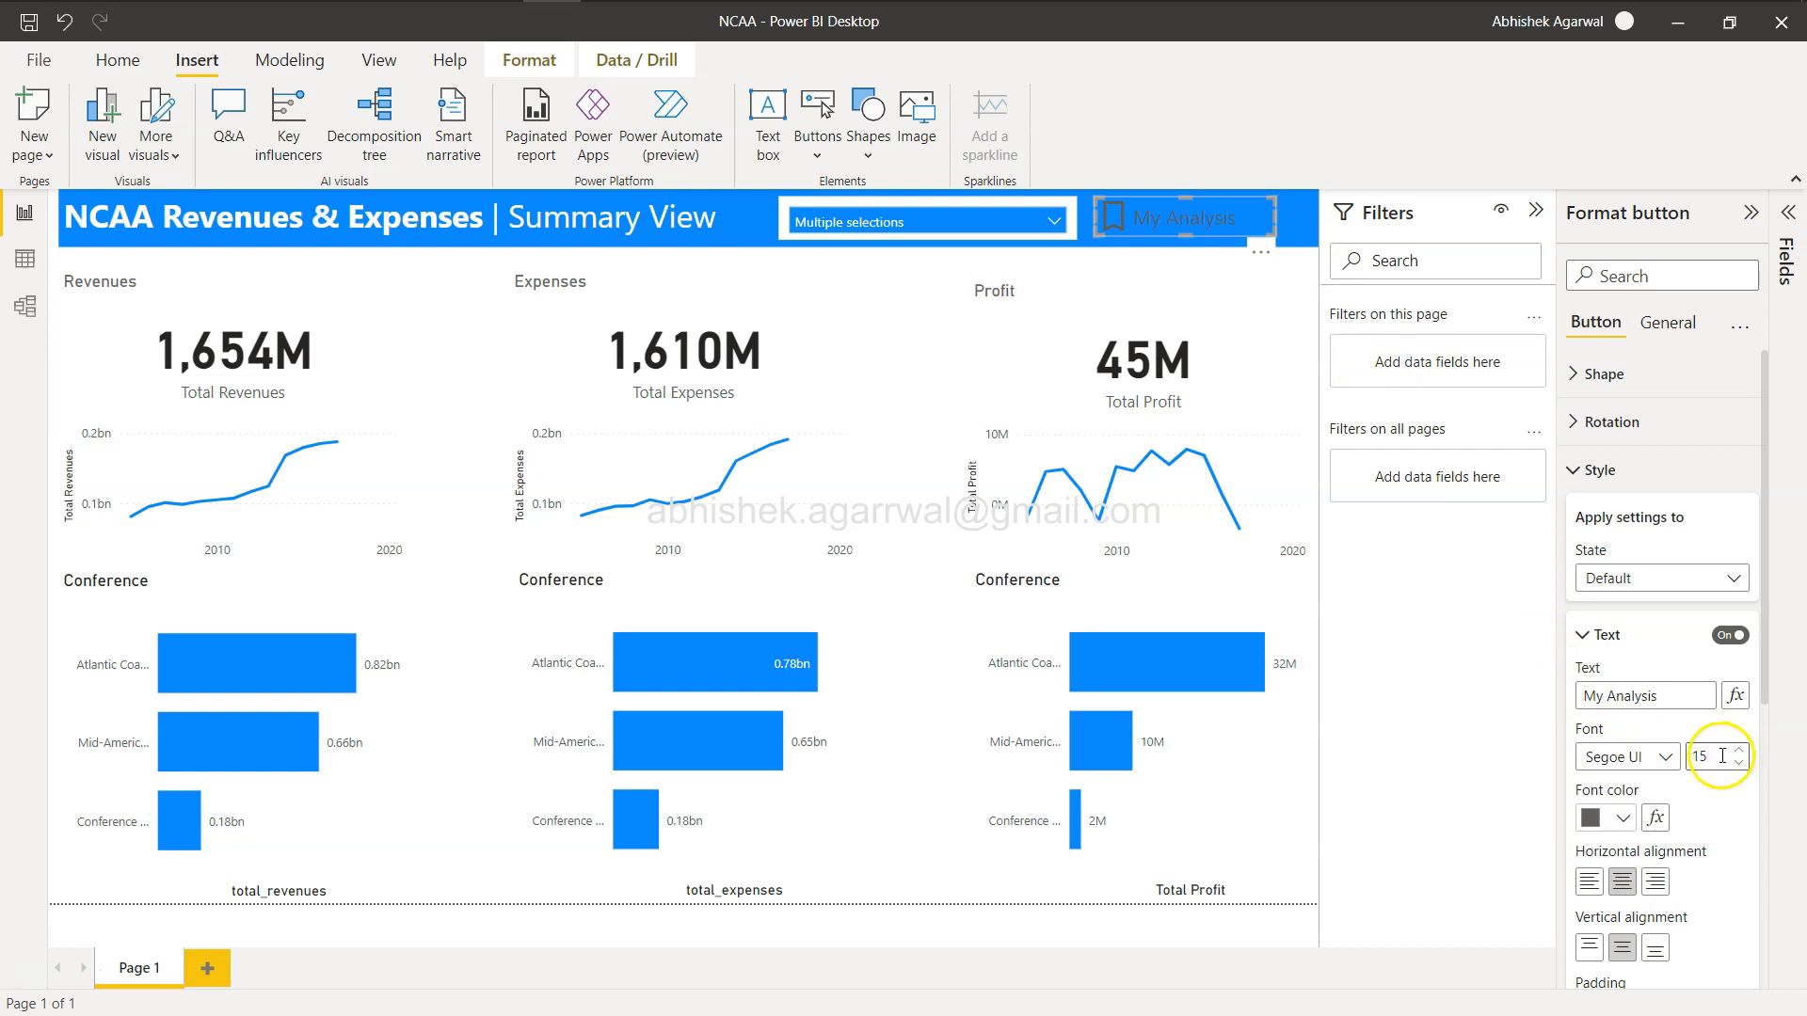
scroll(1633, 838, "down", 2)
scroll(1633, 838, "down", 3)
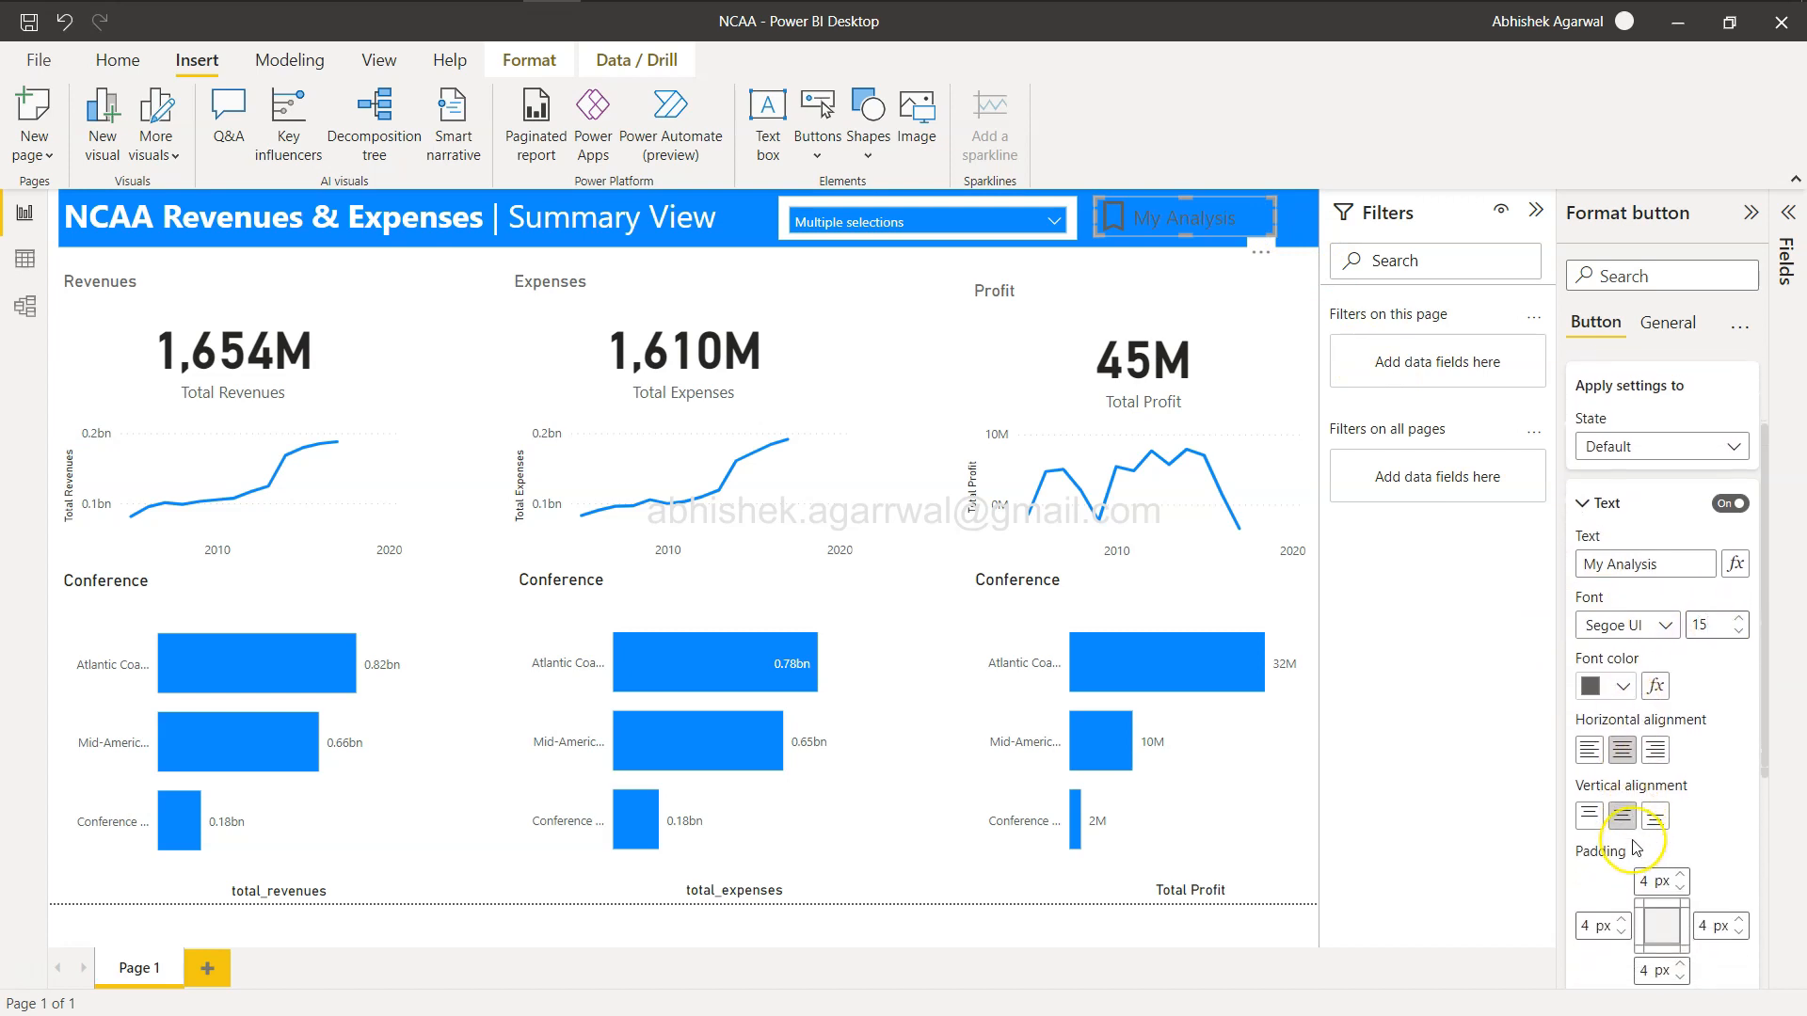
scroll(1635, 845, "up", 2)
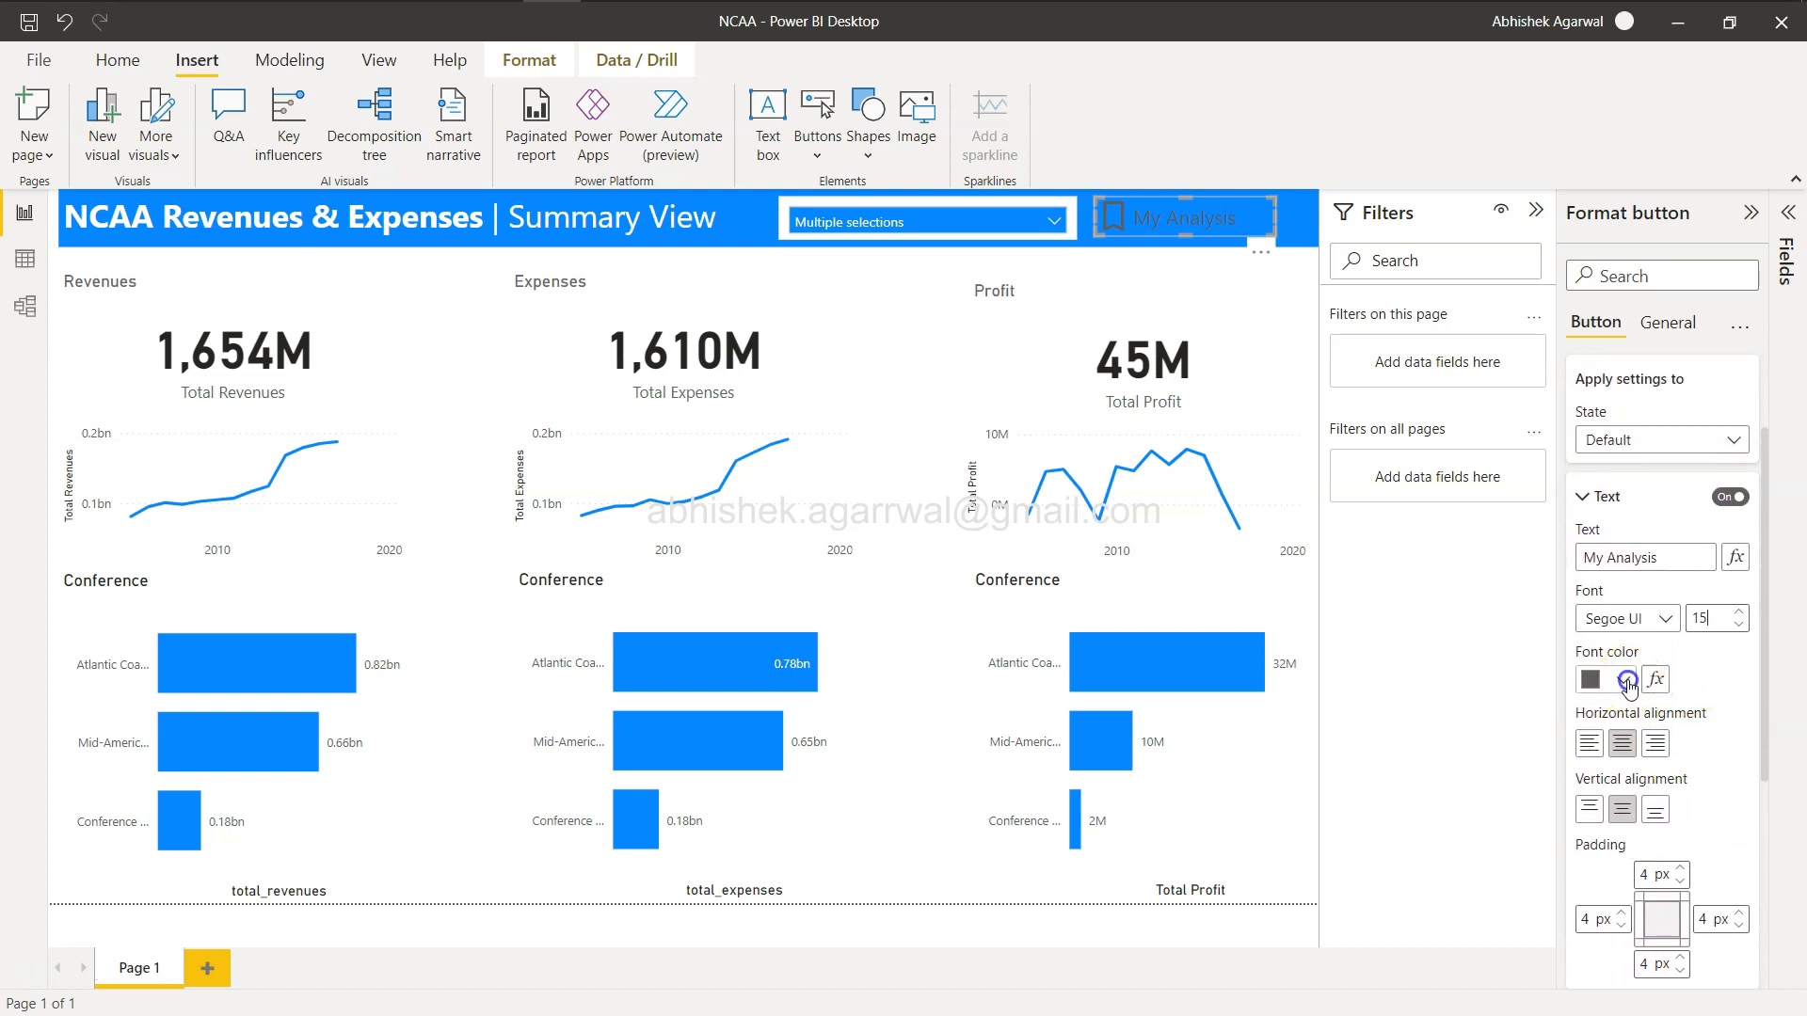
left_click(1628, 684)
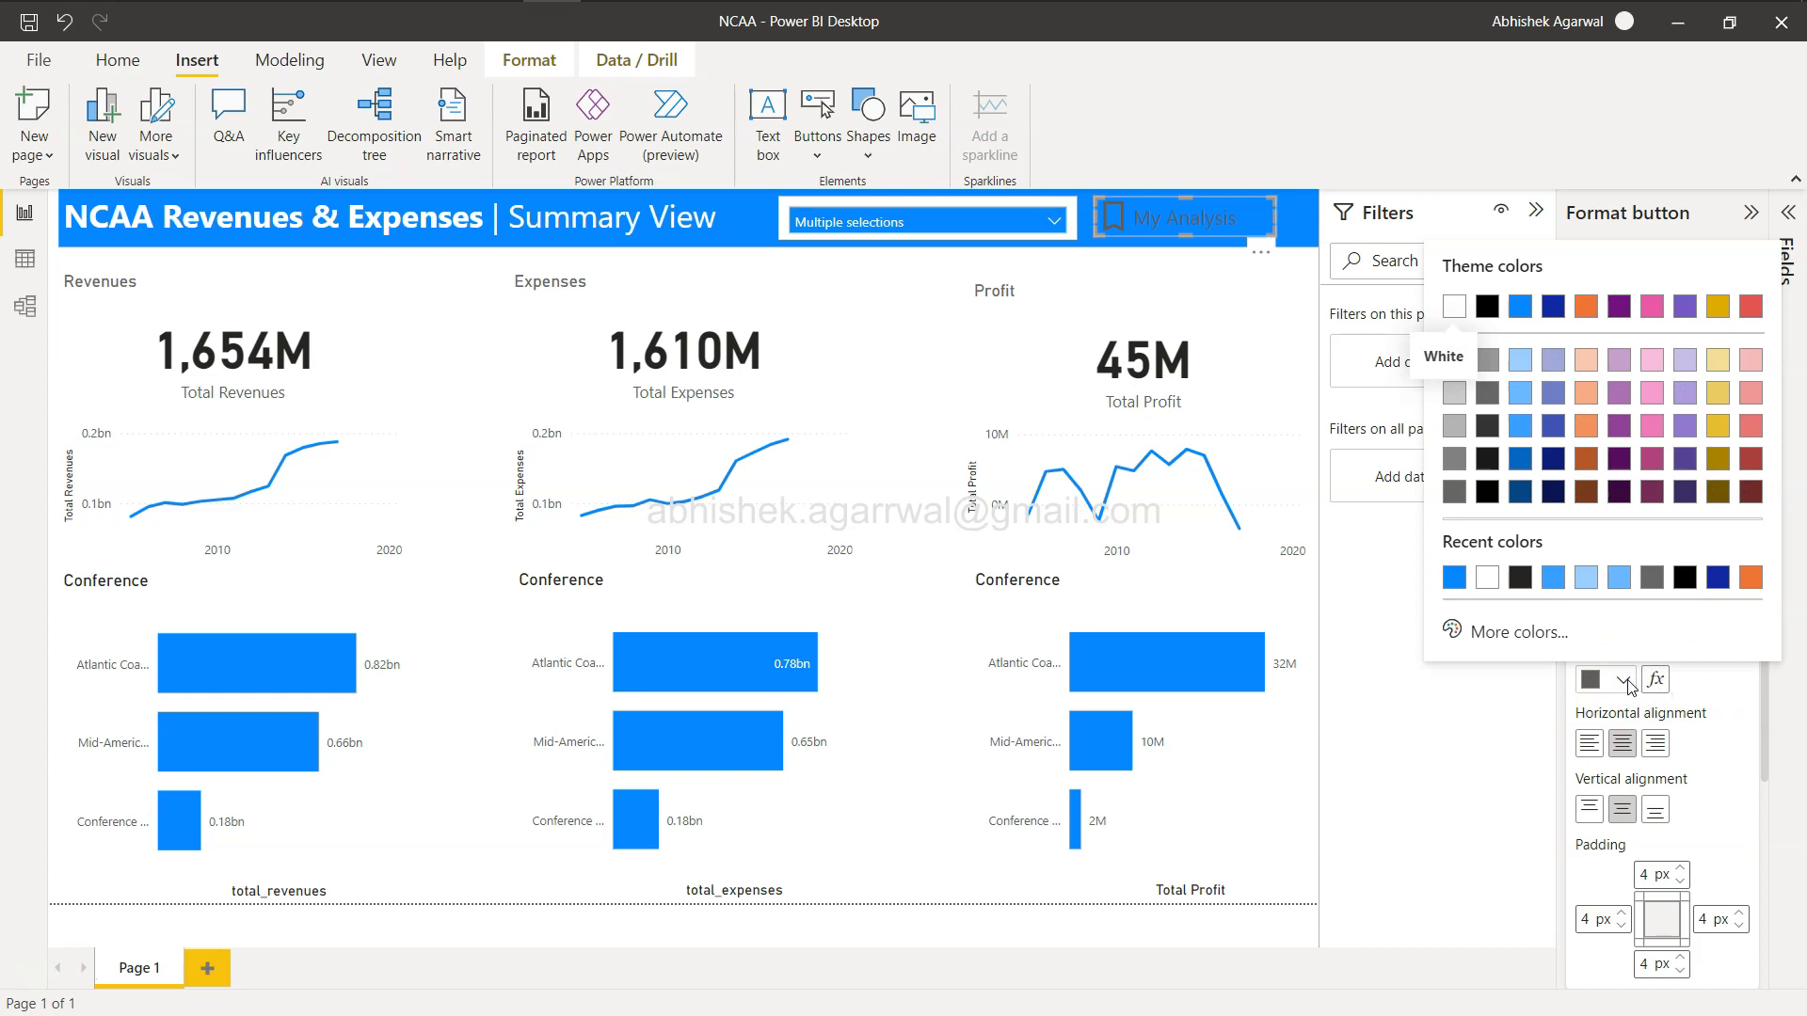
left_click(1454, 306)
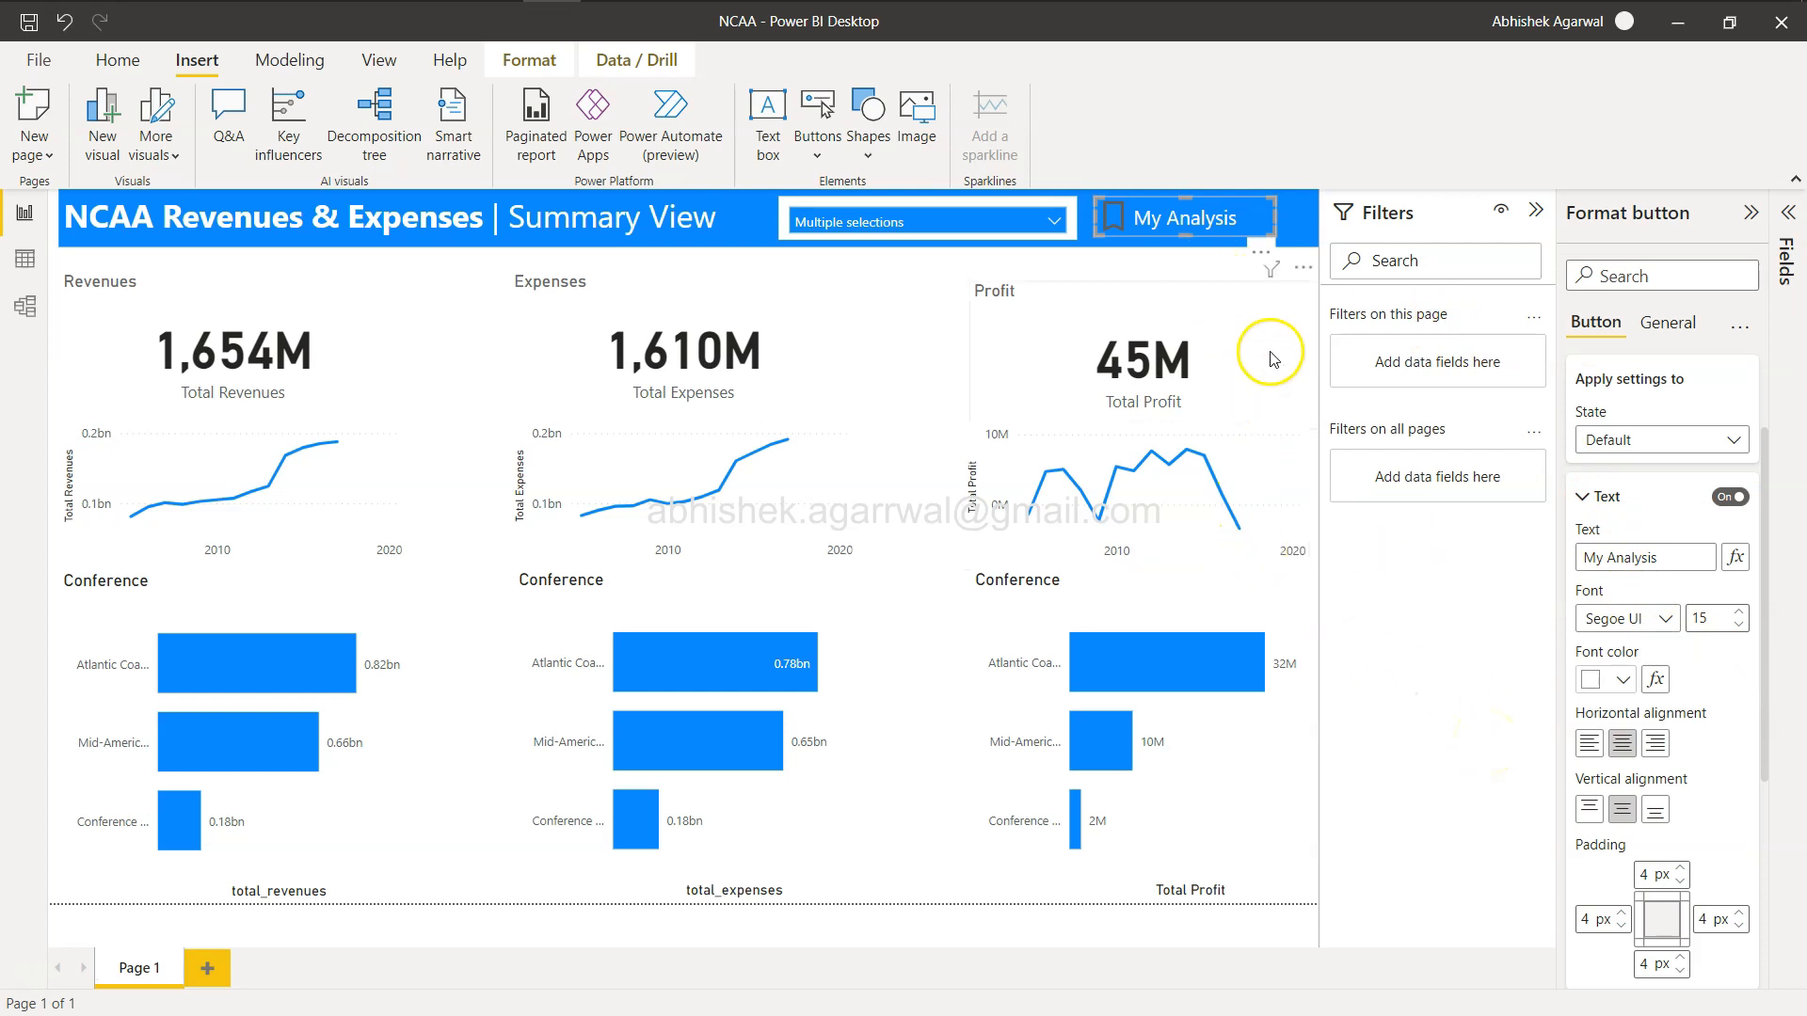
Select only Arizona State University in the school slicer and try the My Analysis button to restore the bookmark.
left_click(1299, 326)
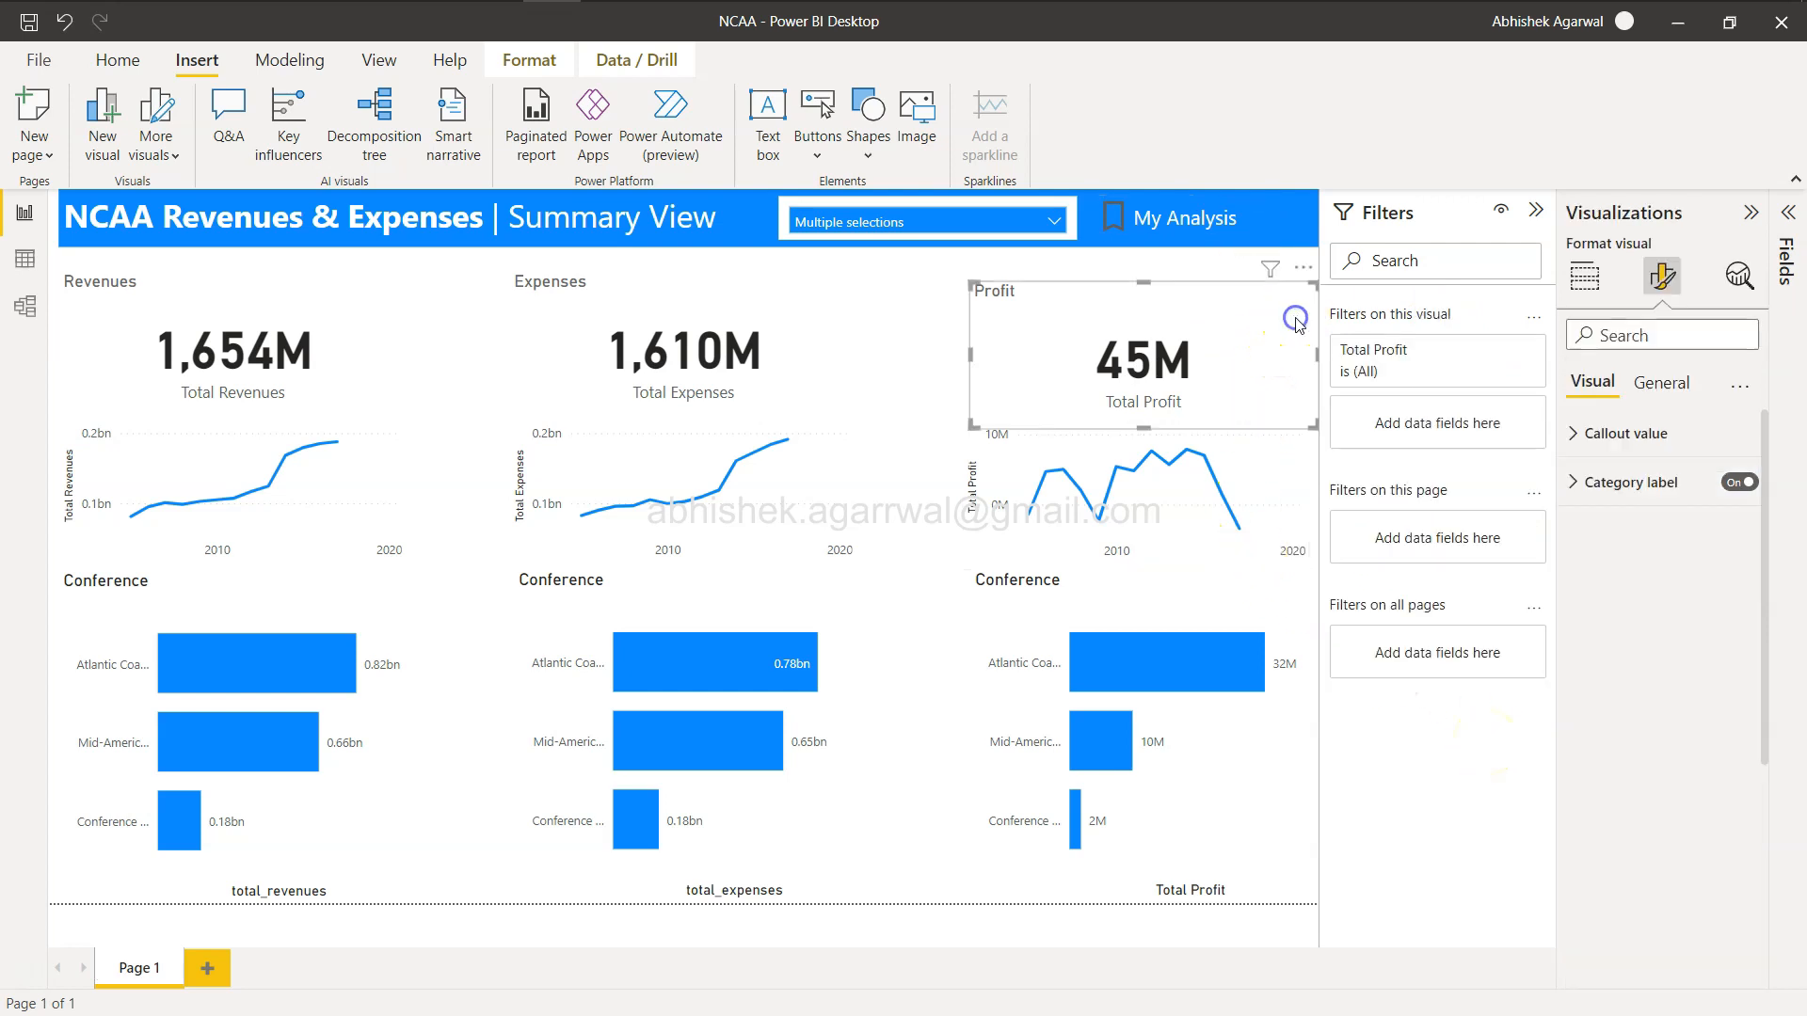
left_click(1047, 226)
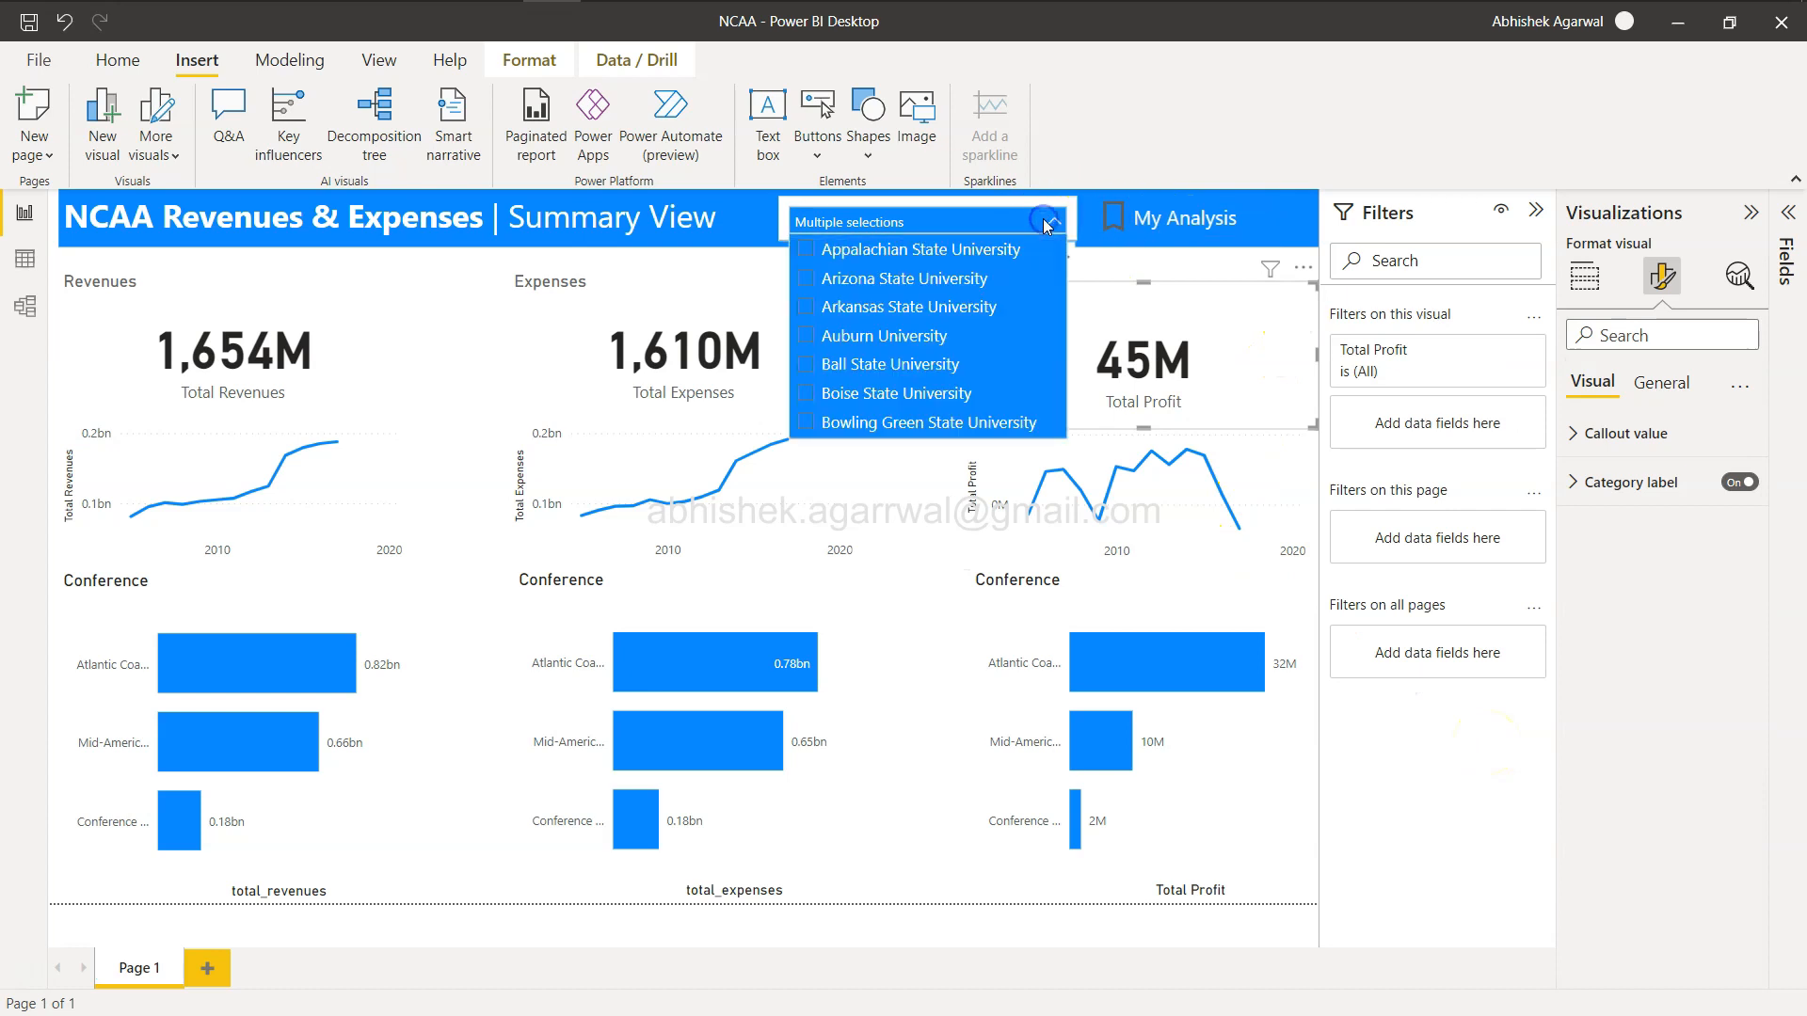
left_click(806, 250)
left_click(805, 279)
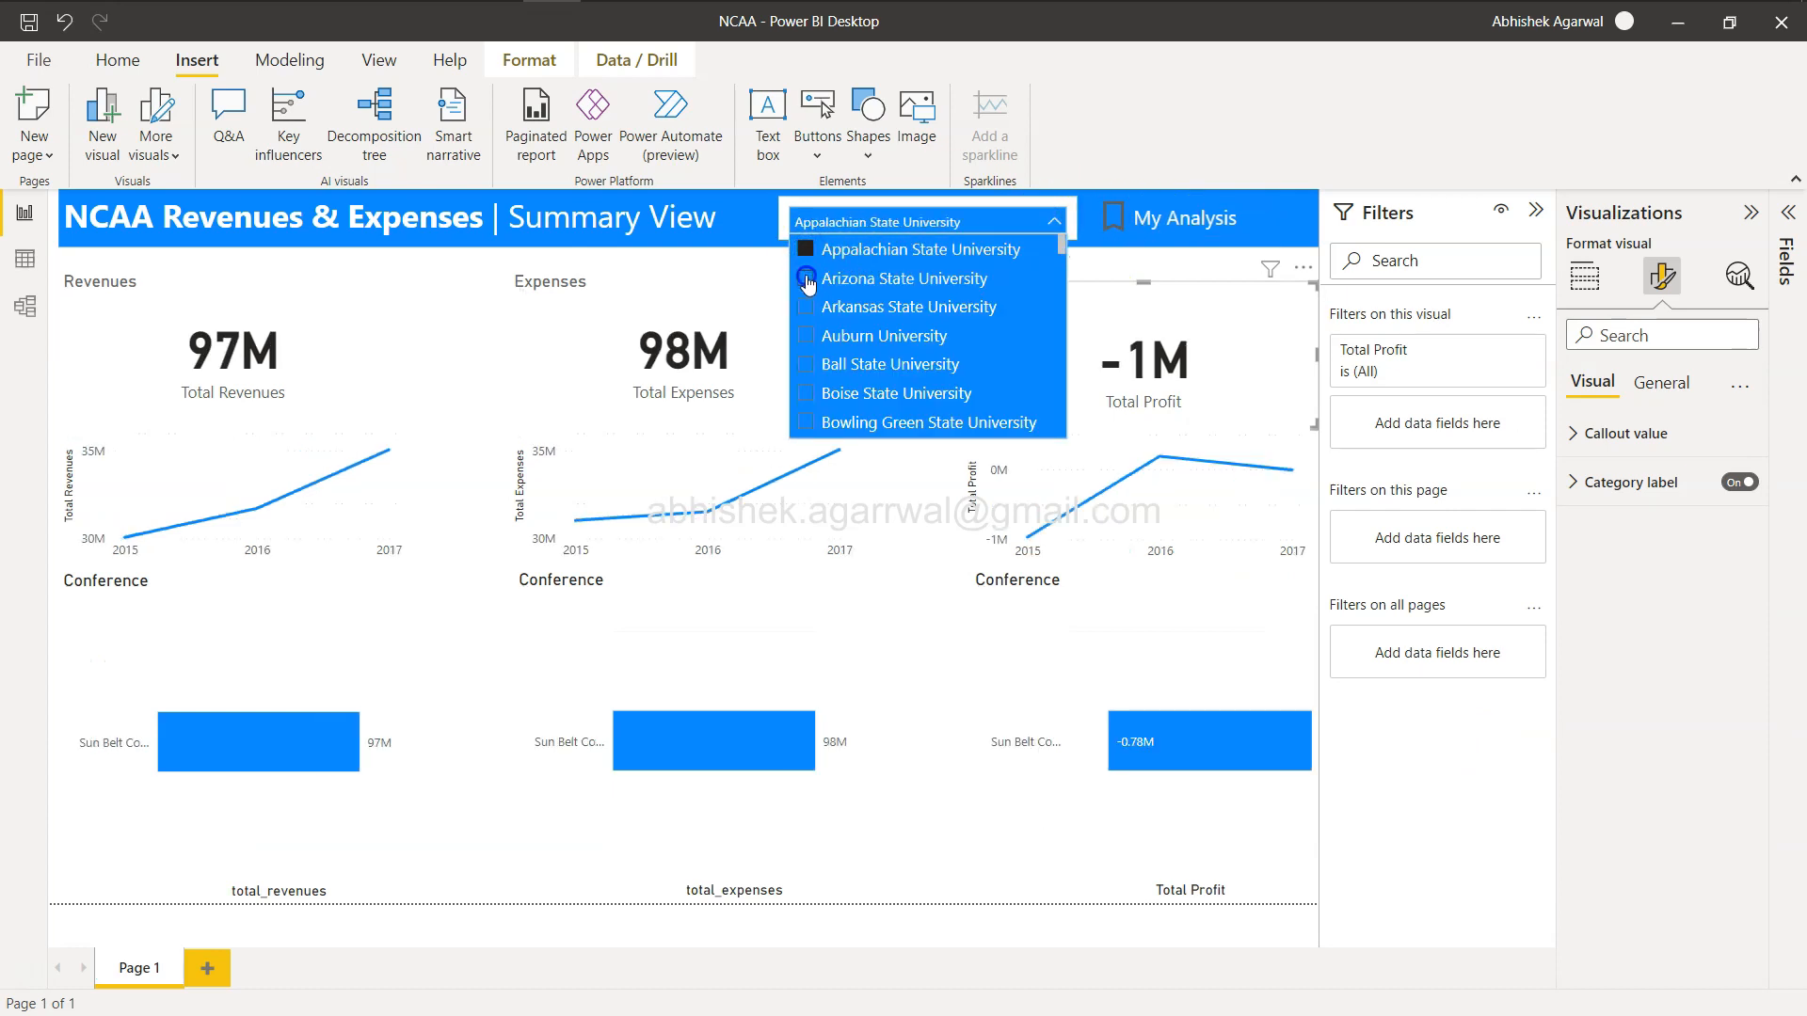
left_click(1054, 222)
left_click(1169, 222)
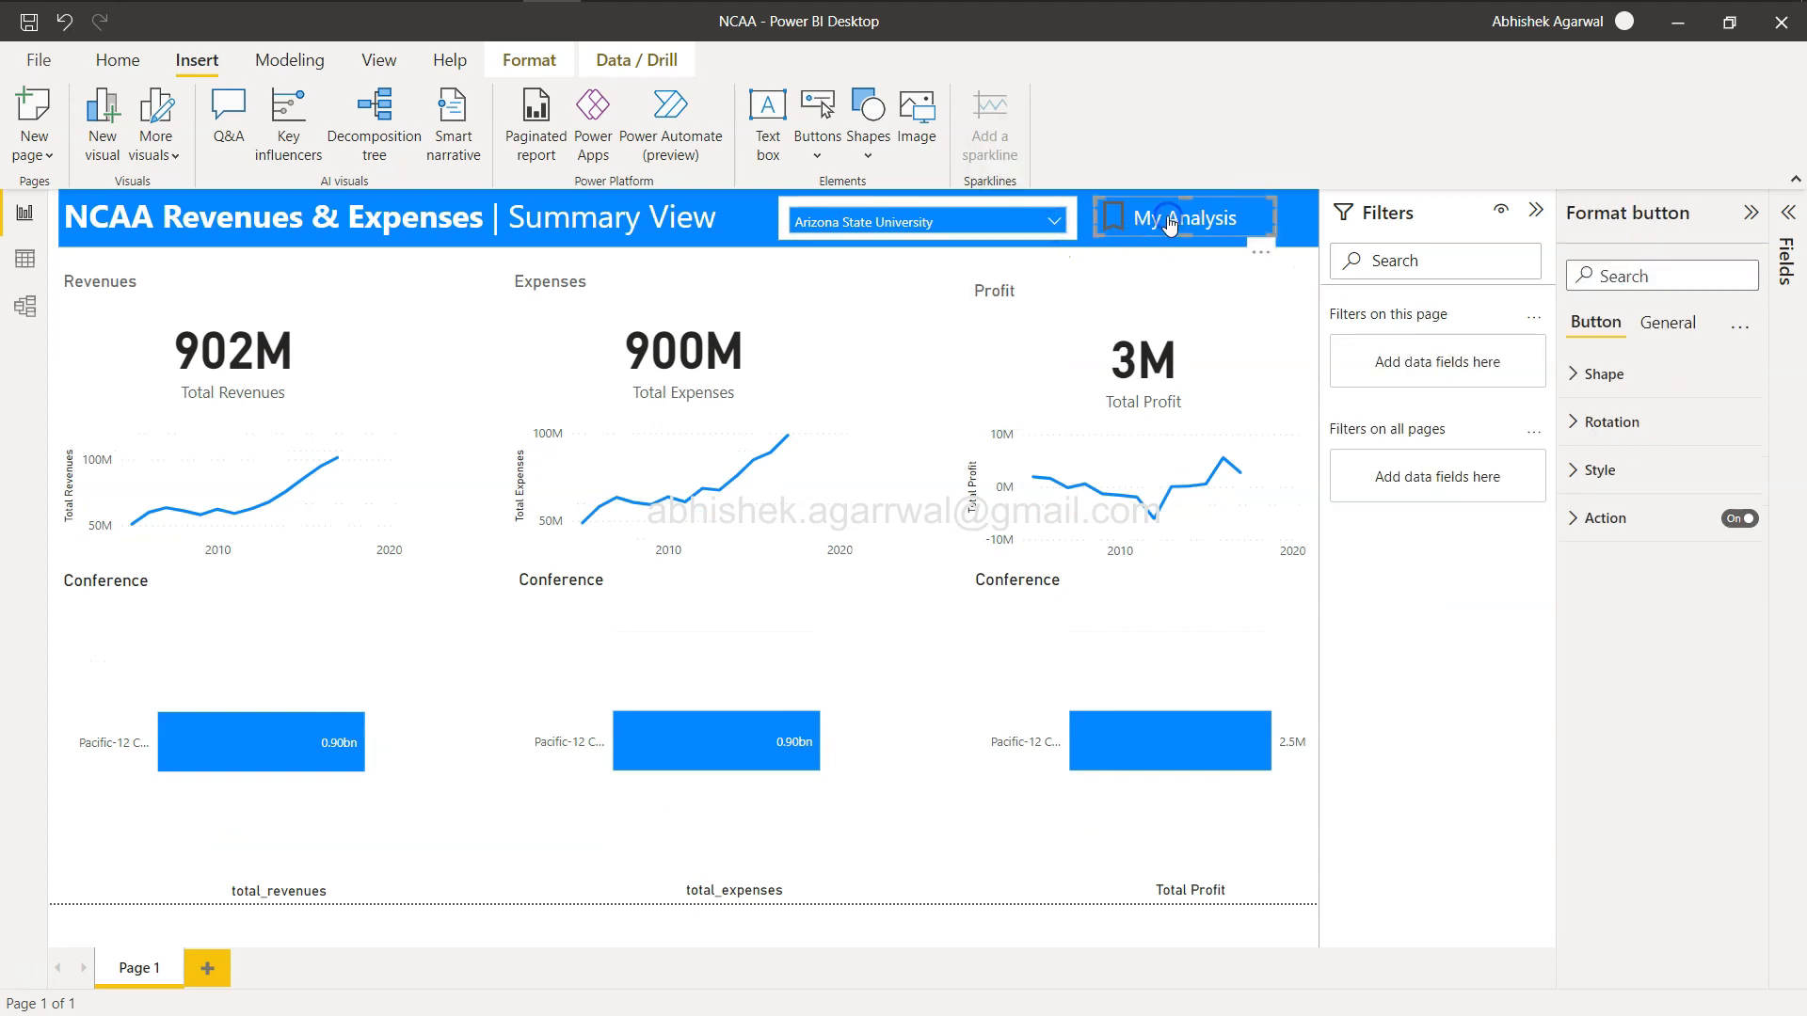
left_click(1169, 222, "ctrl")
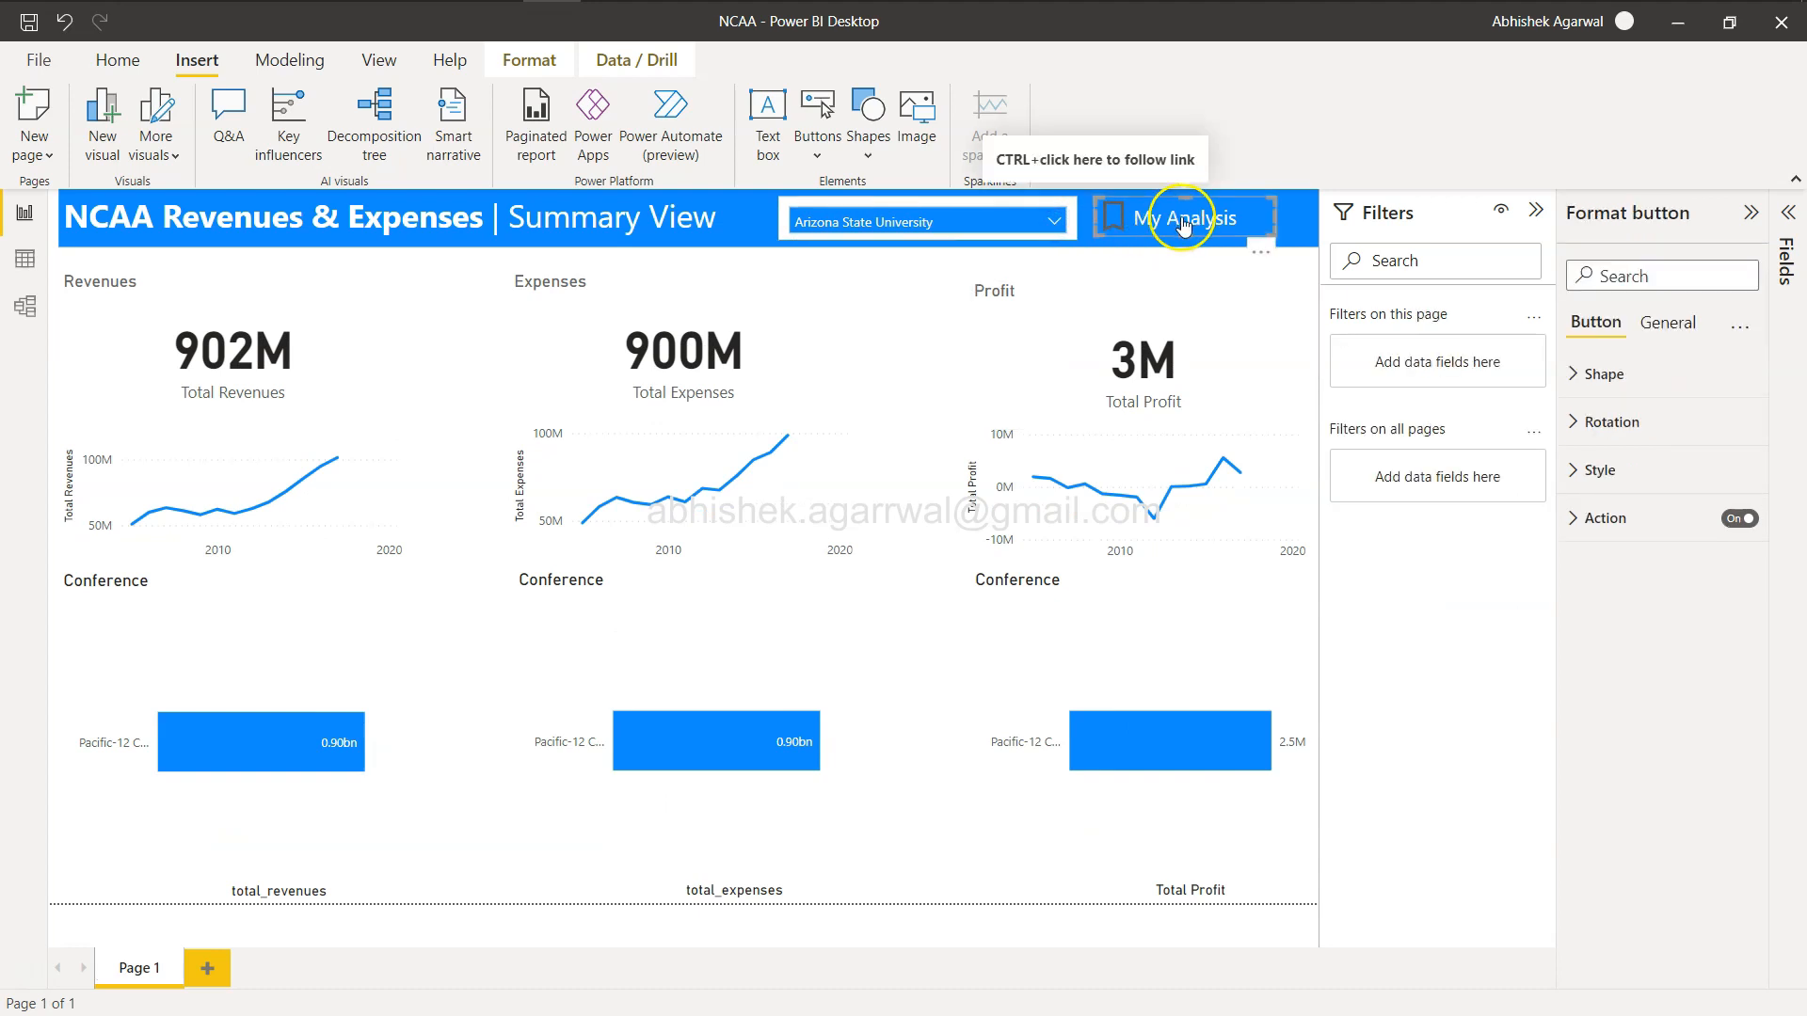